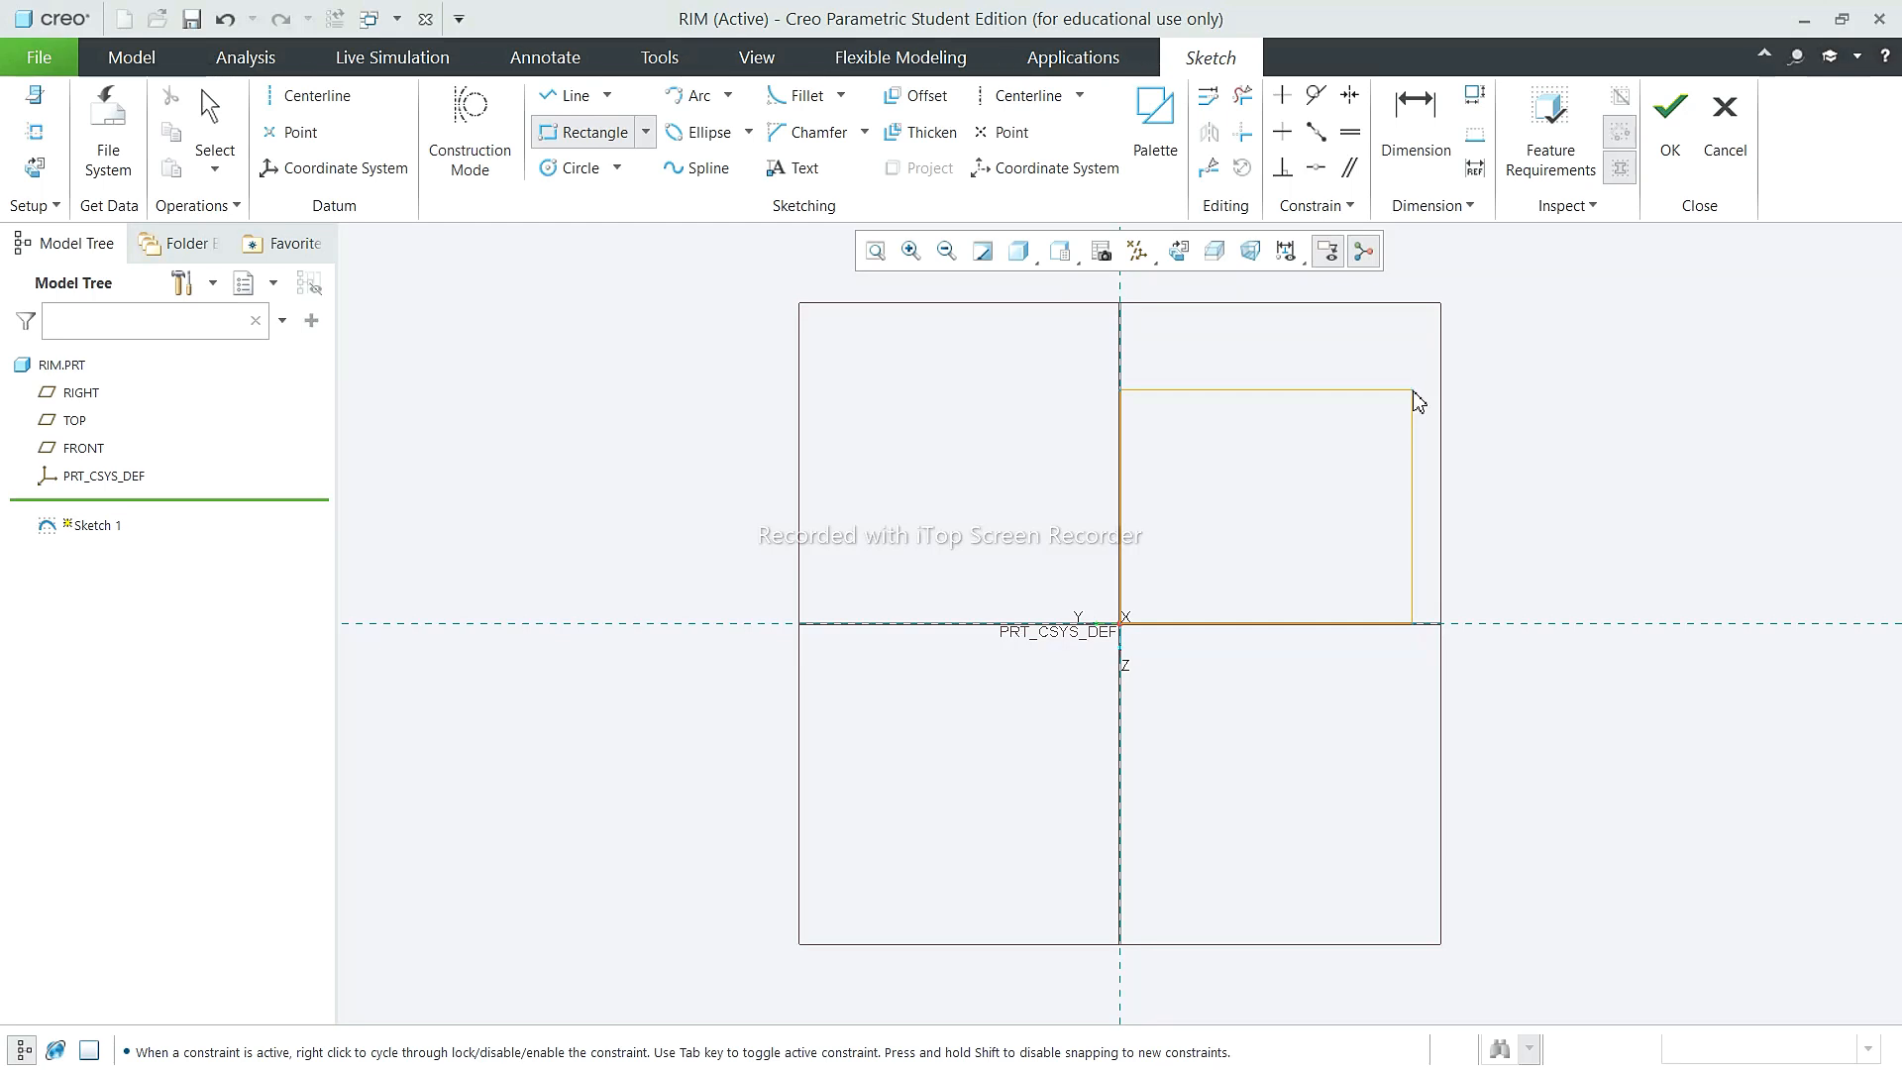
Step: Finish the rectangle at the origin and set both its width and height to 200
left_click(211, 114)
double_click(1144, 877)
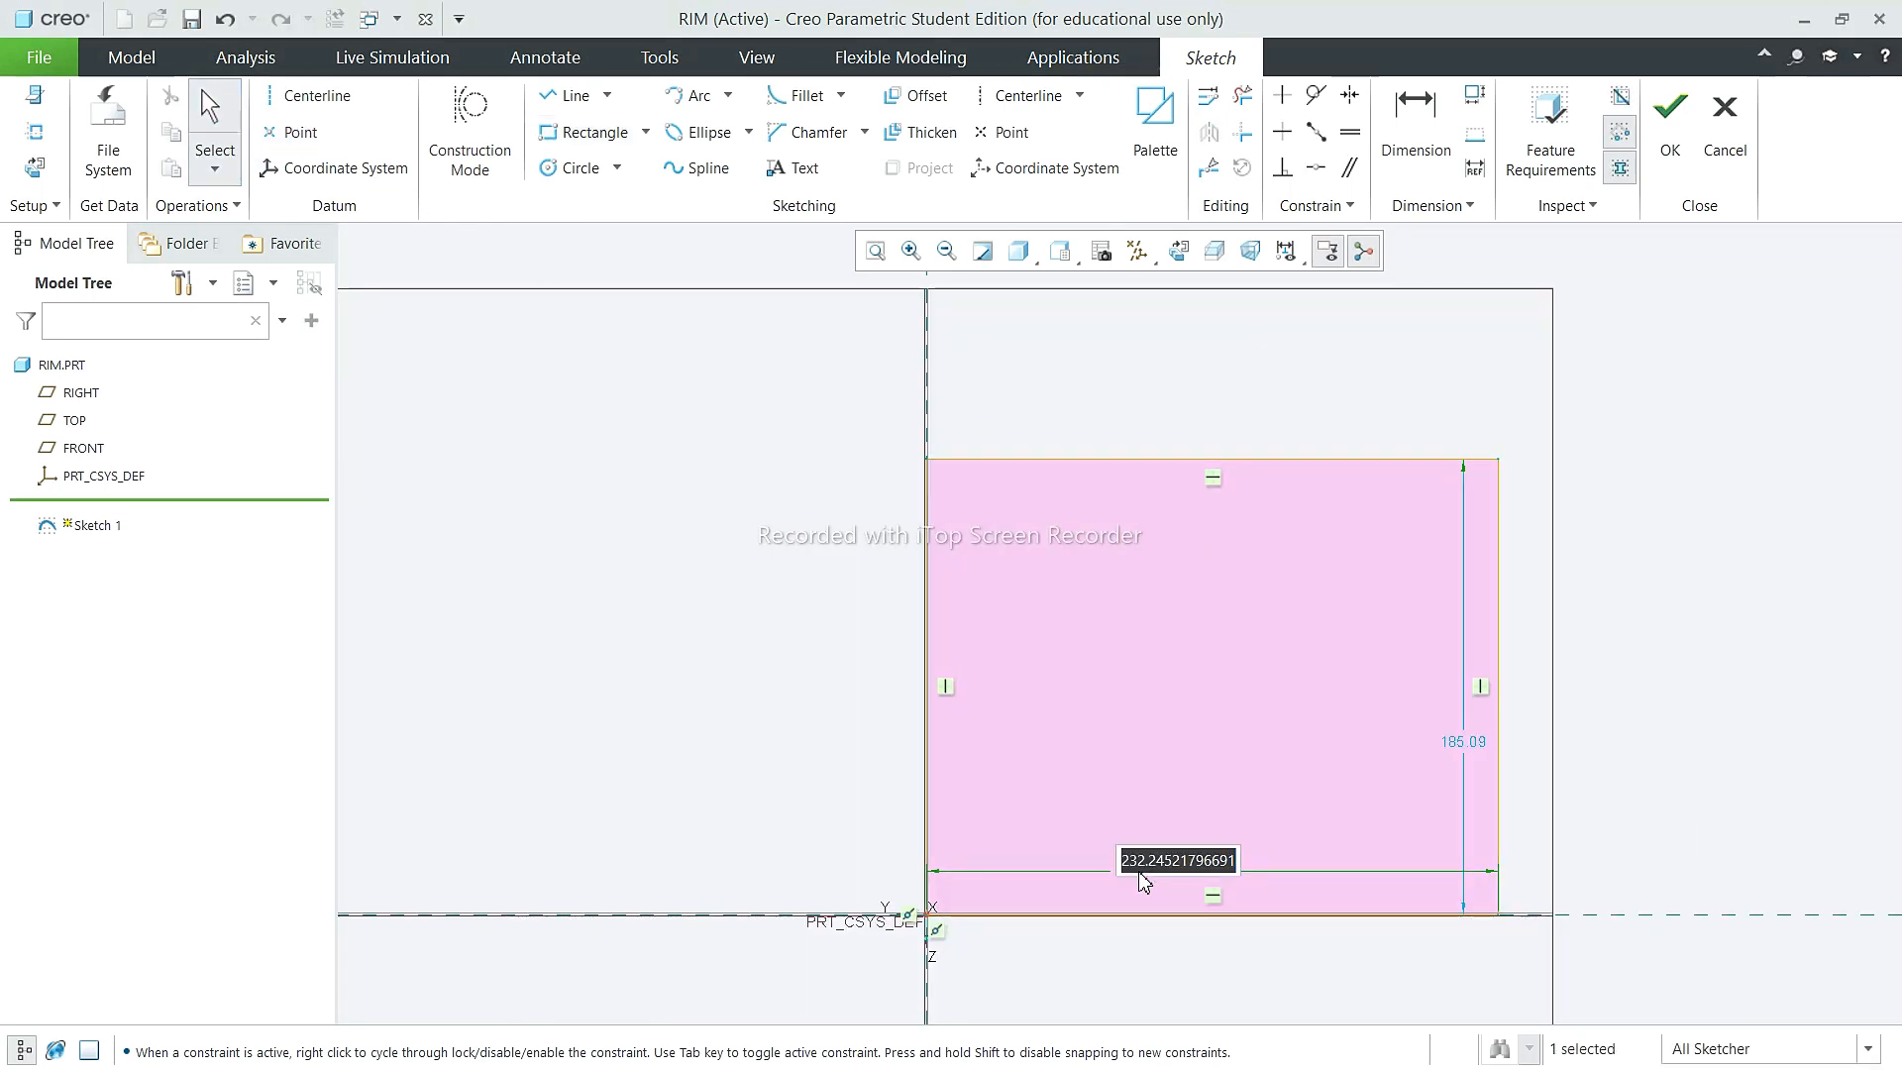
type("25")
type("200")
key("Return")
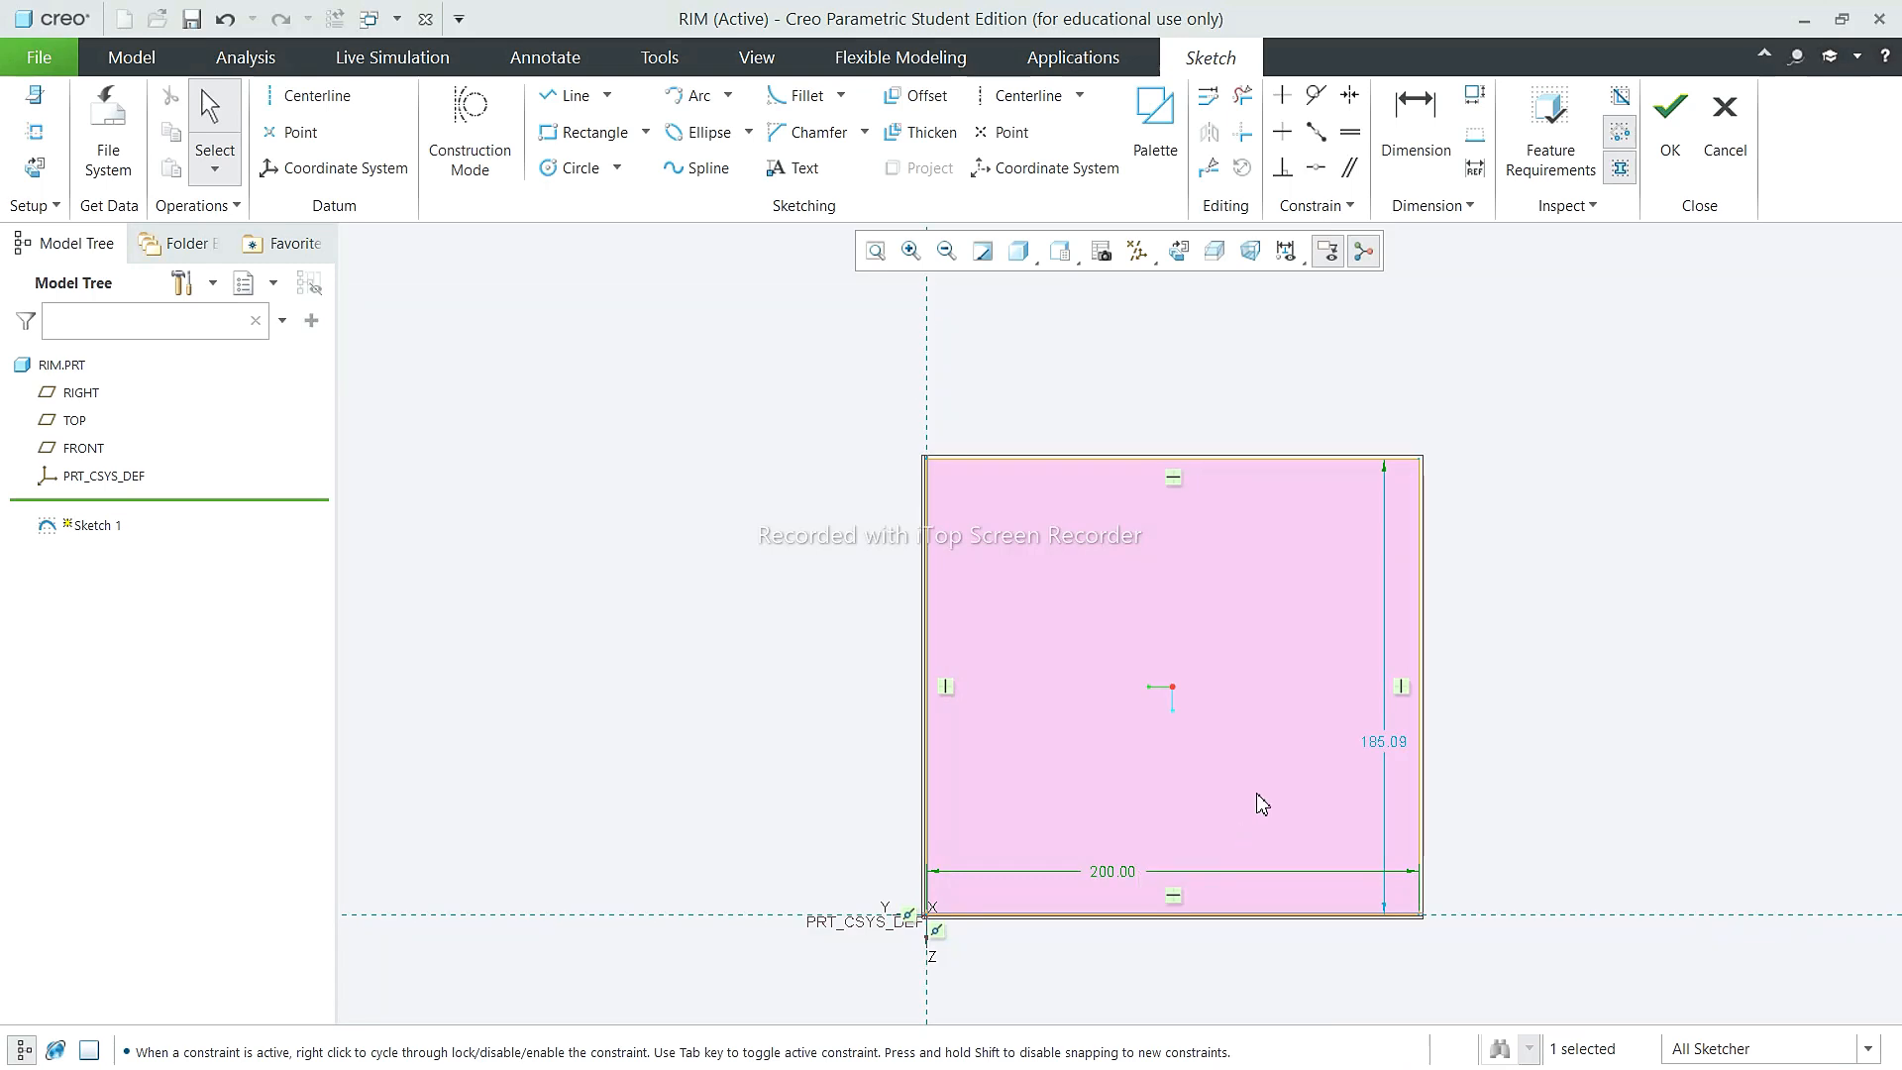
double_click(1388, 743)
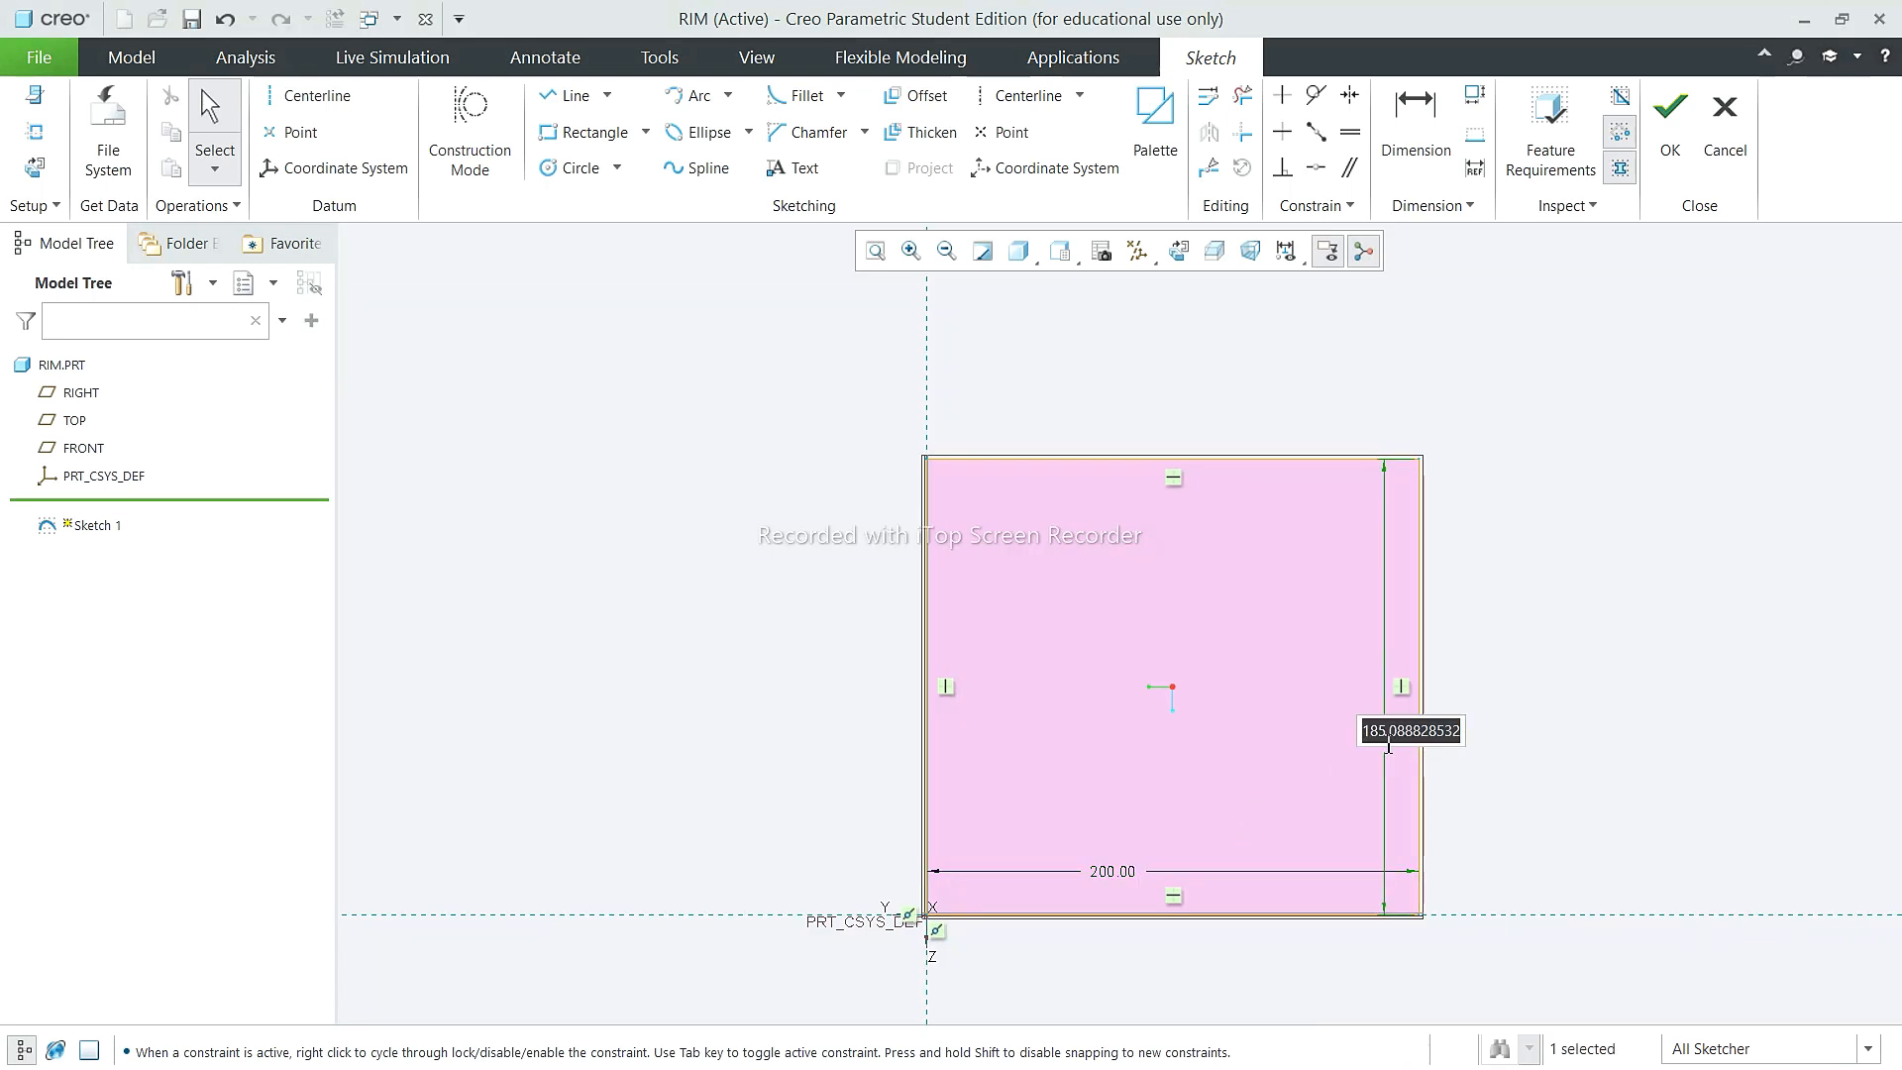
type("200")
key("Return")
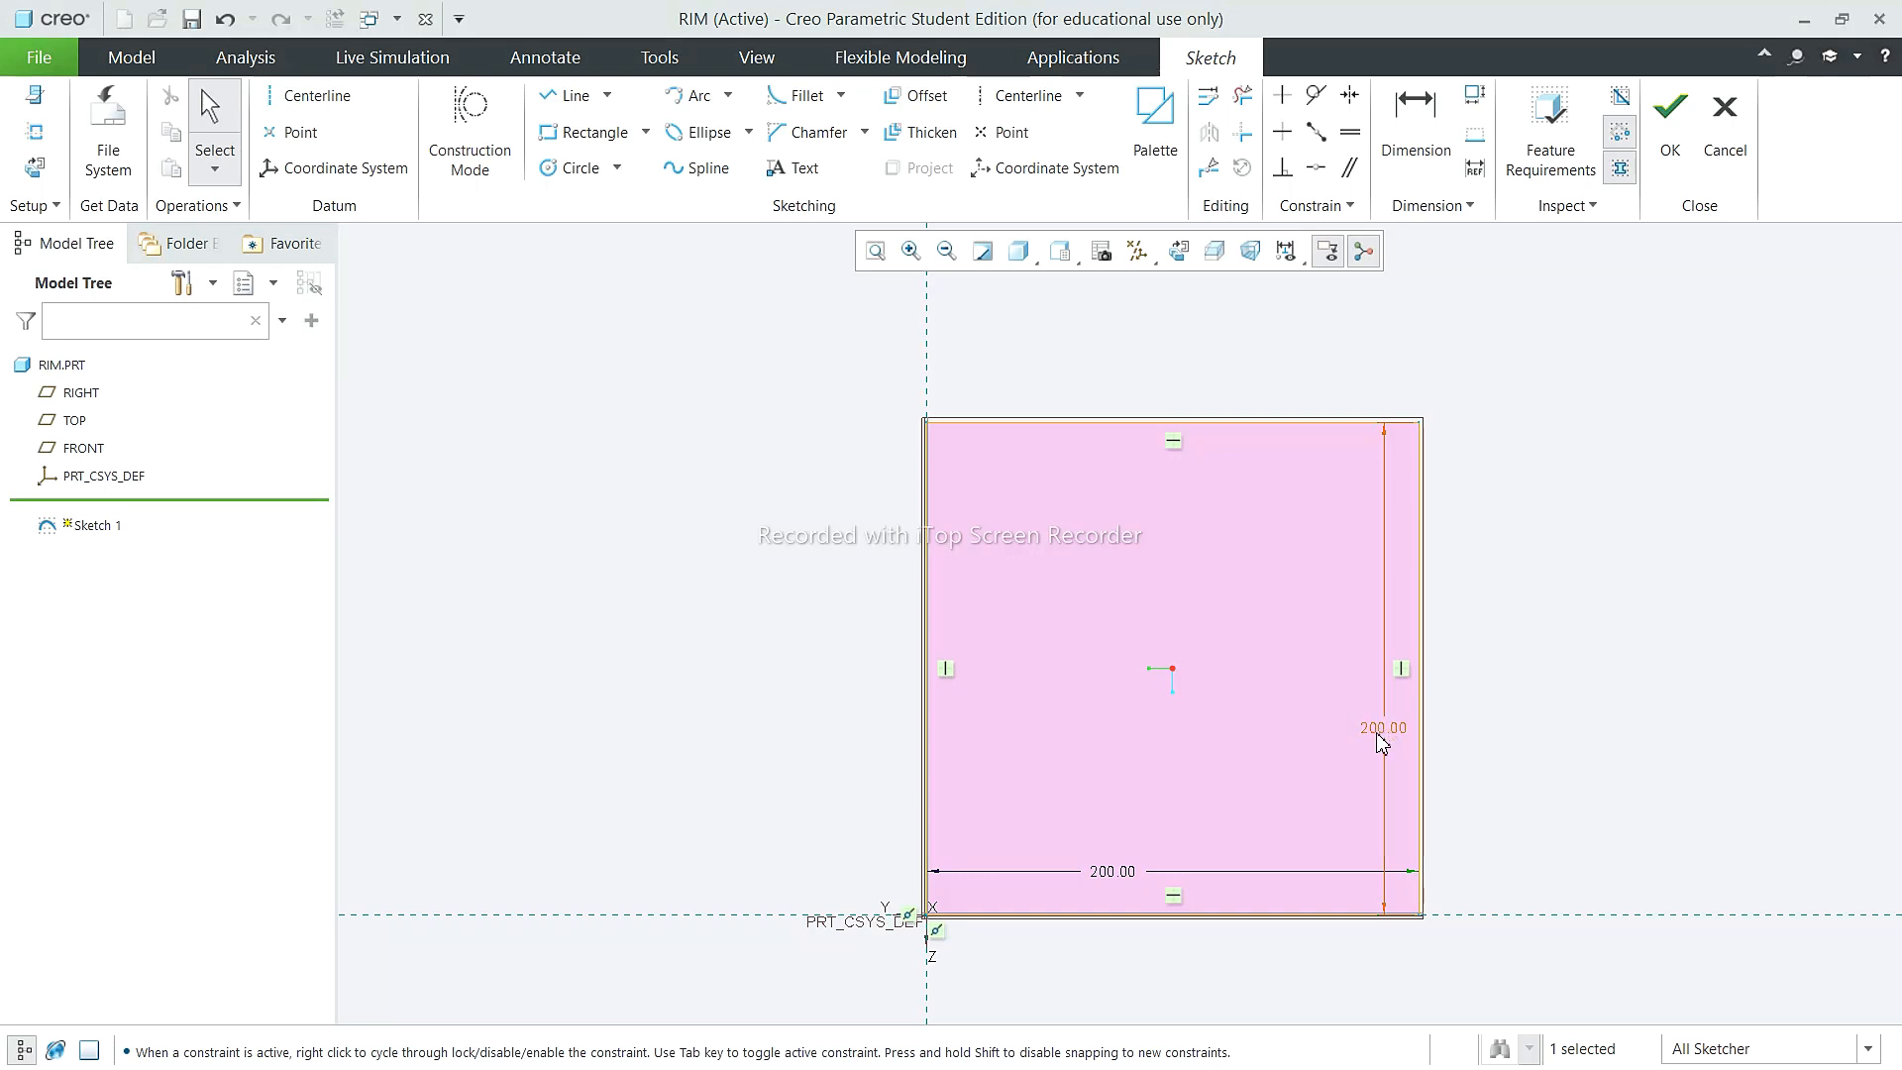
left_click(693, 96)
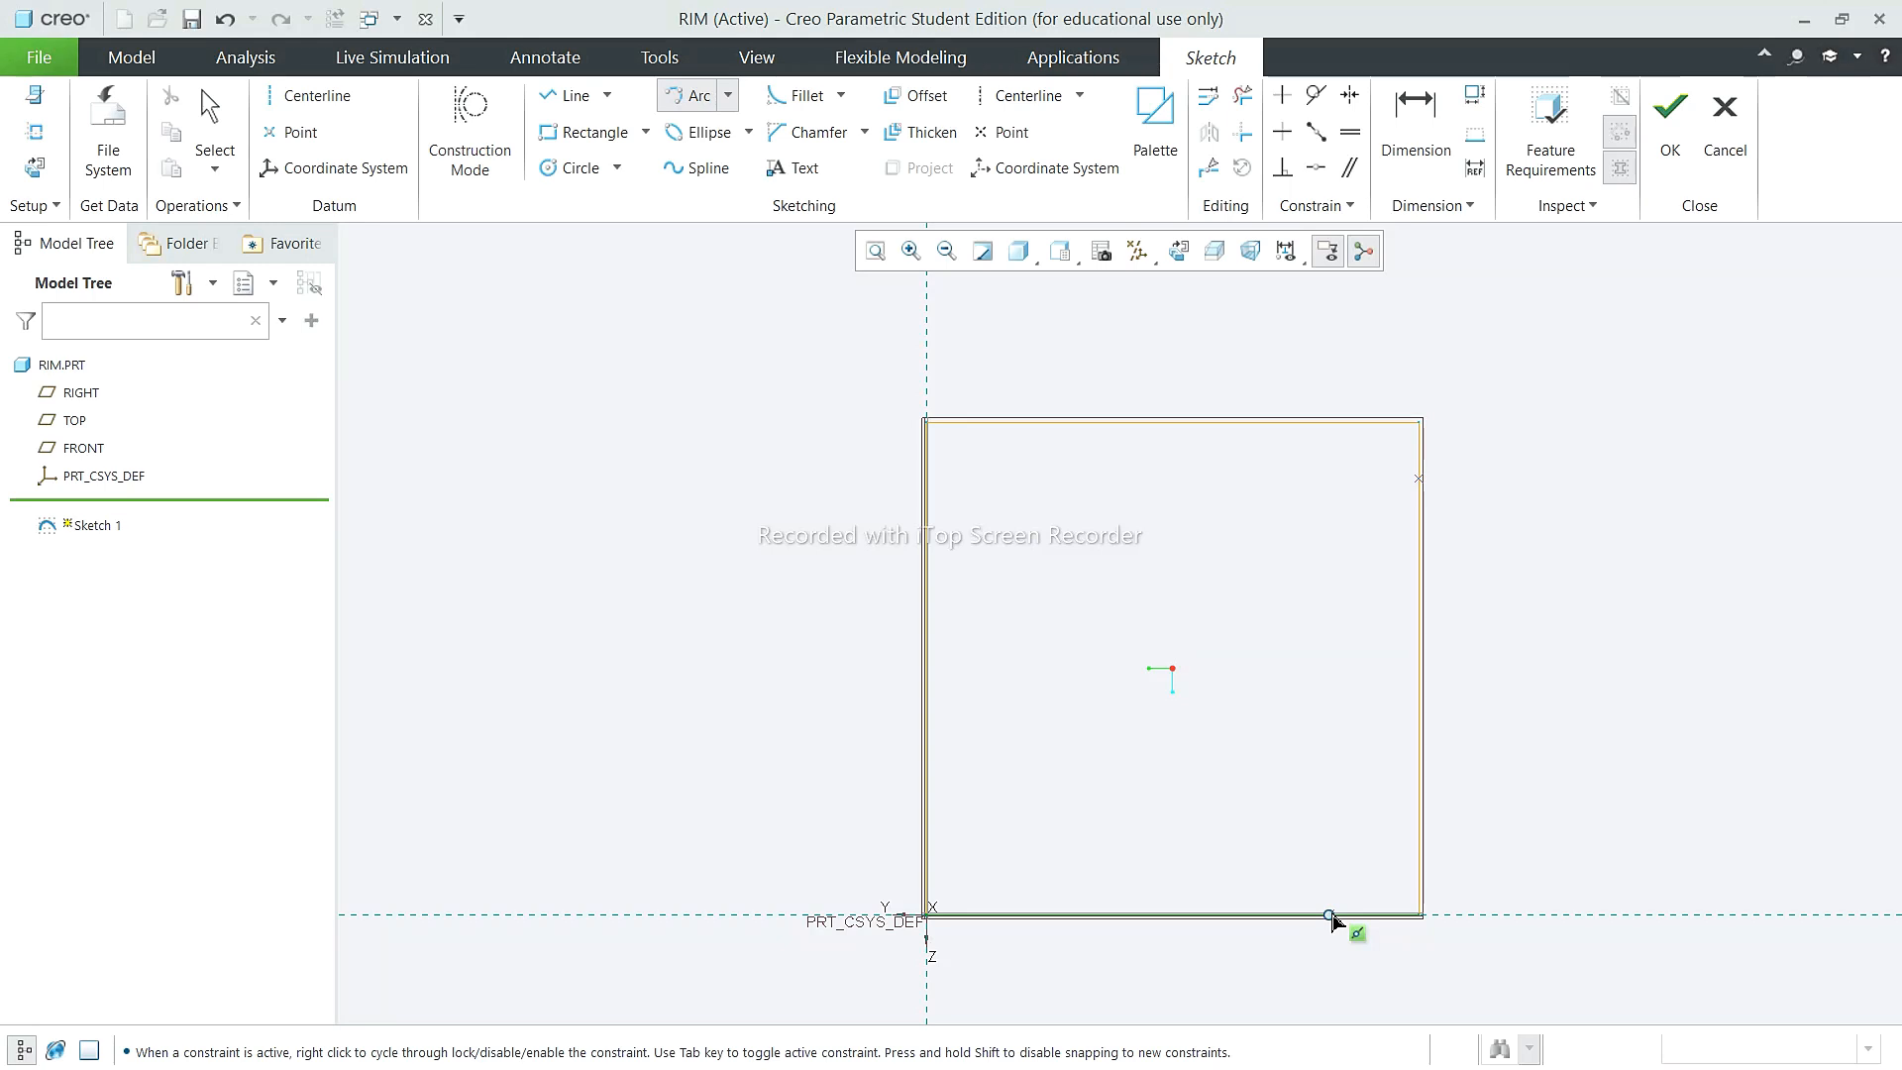
key("Escape")
left_click(570, 96)
left_click(1417, 469)
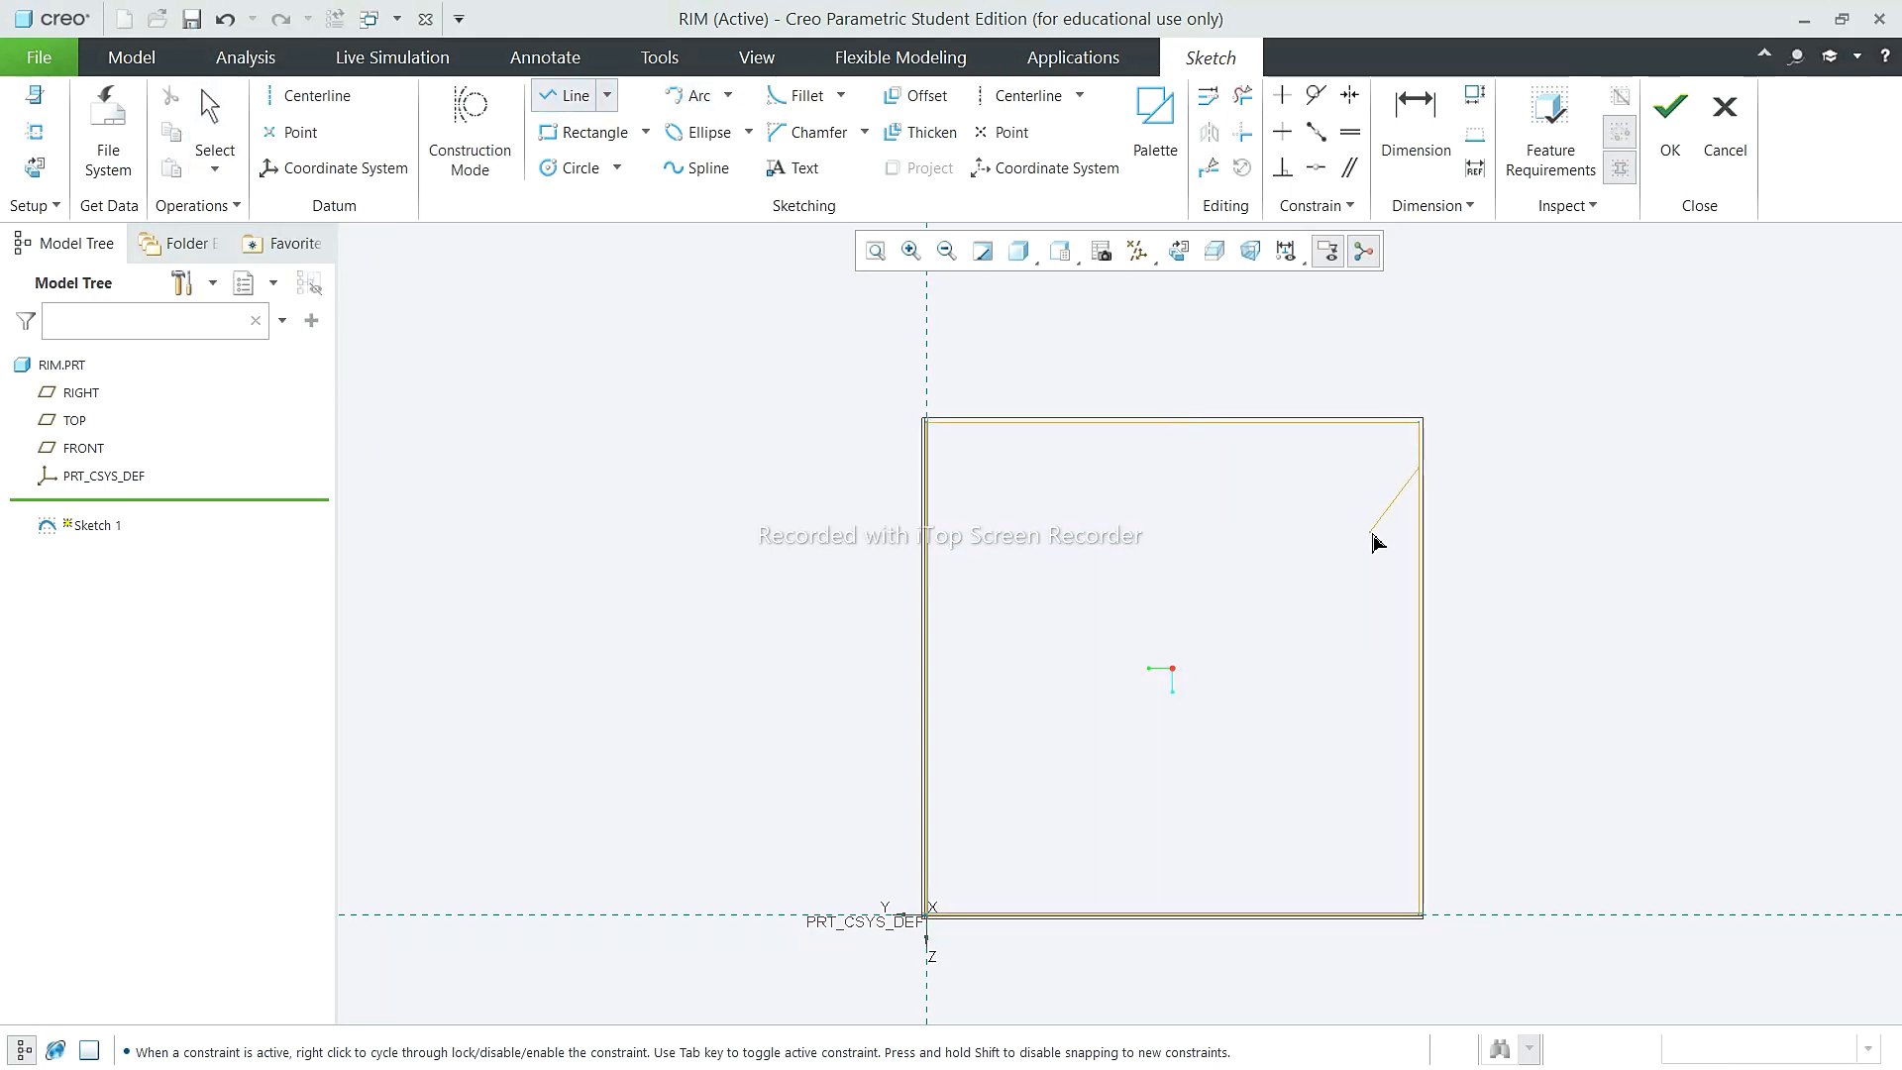
left_click(1379, 507)
left_click(225, 19)
Step: Draw a short horizontal line inward from the rectangle's right edge near the upper corner, continuing vertically down to the bottom edge
left_click(570, 96)
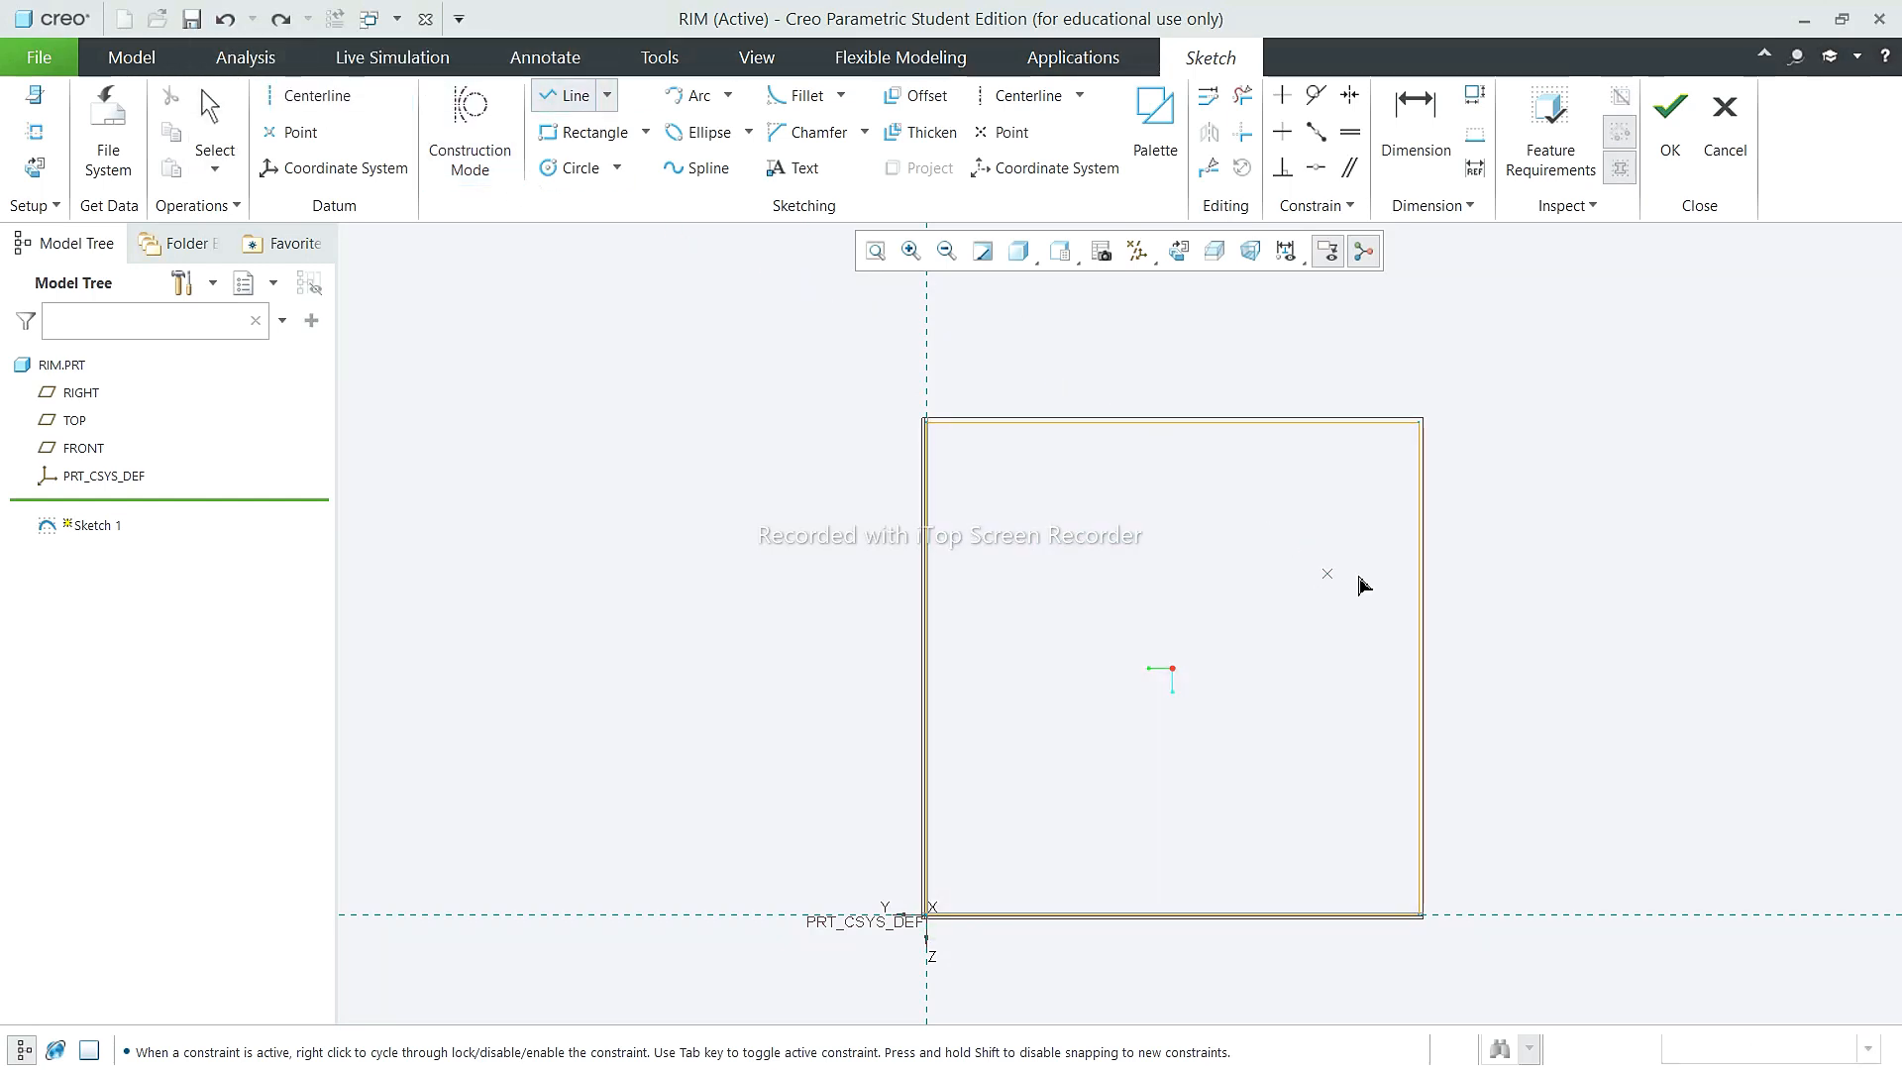
left_click(1418, 468)
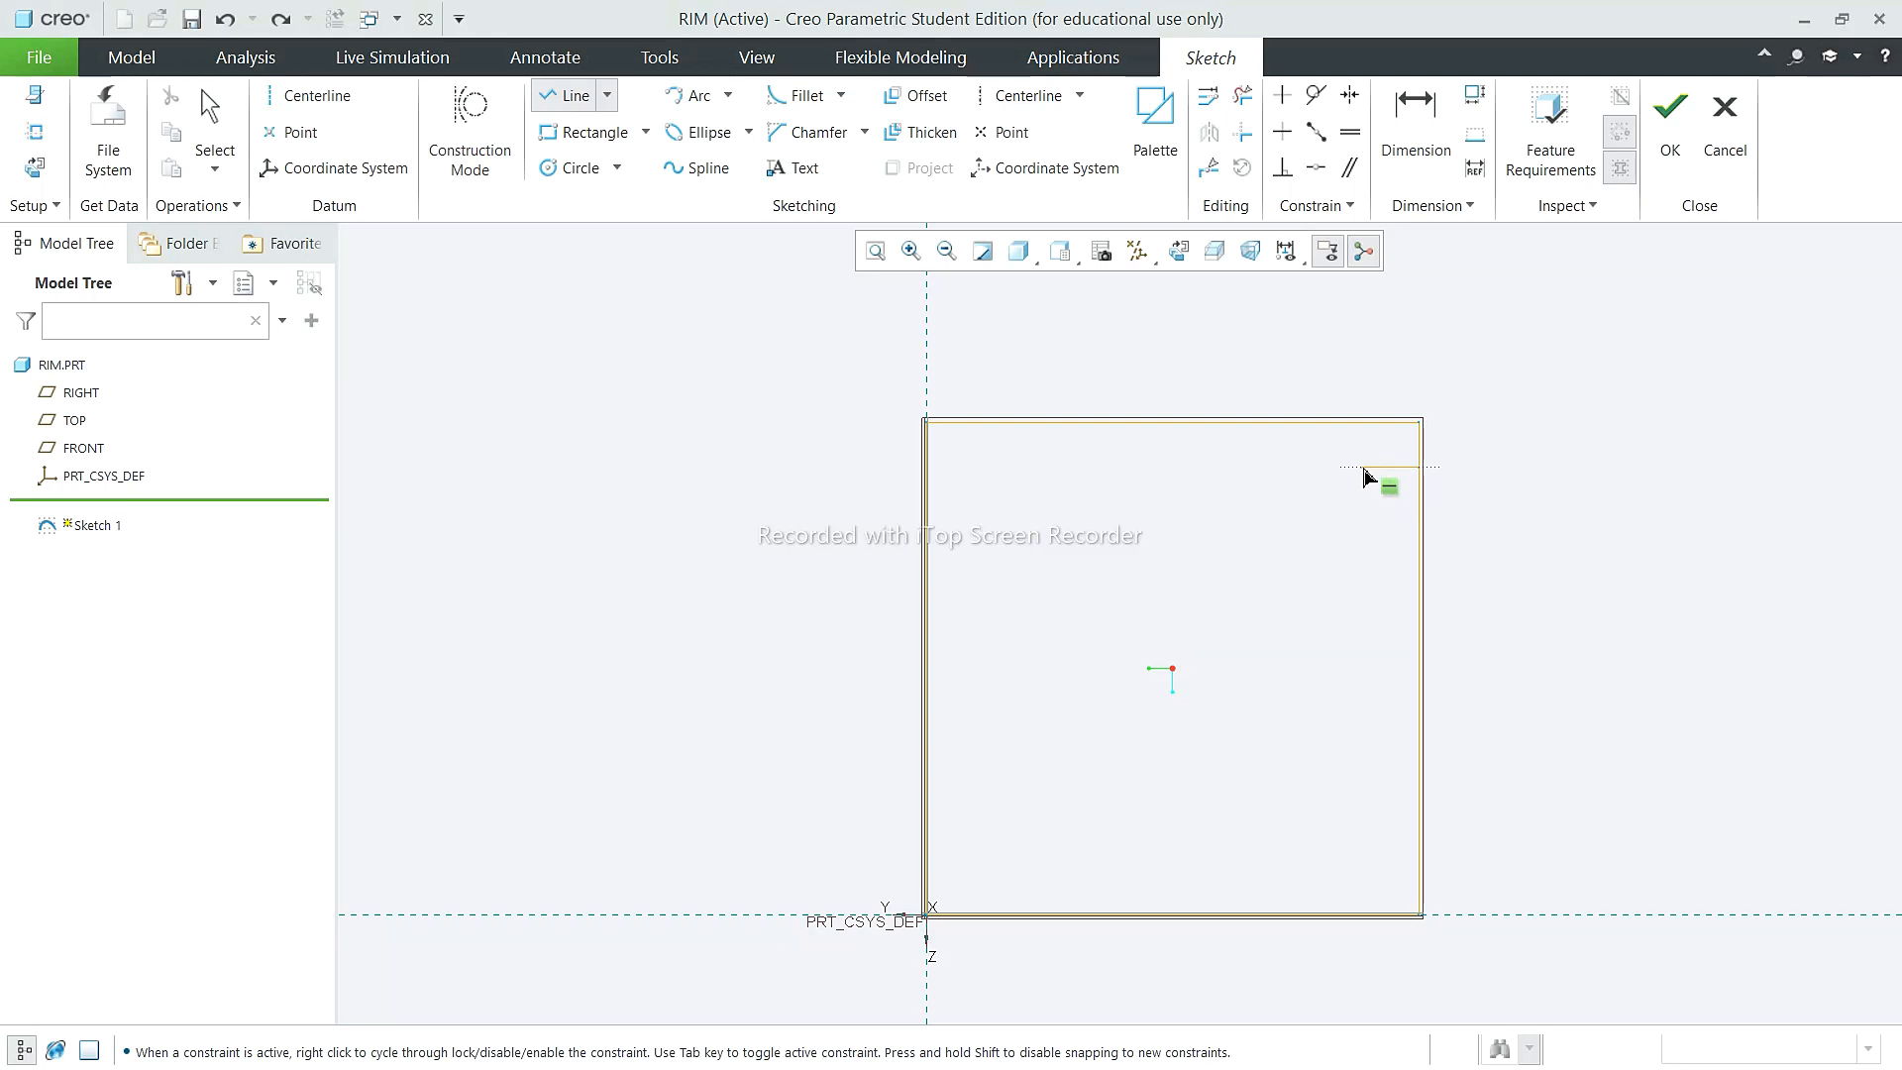
left_click(1370, 468)
left_click(1368, 913)
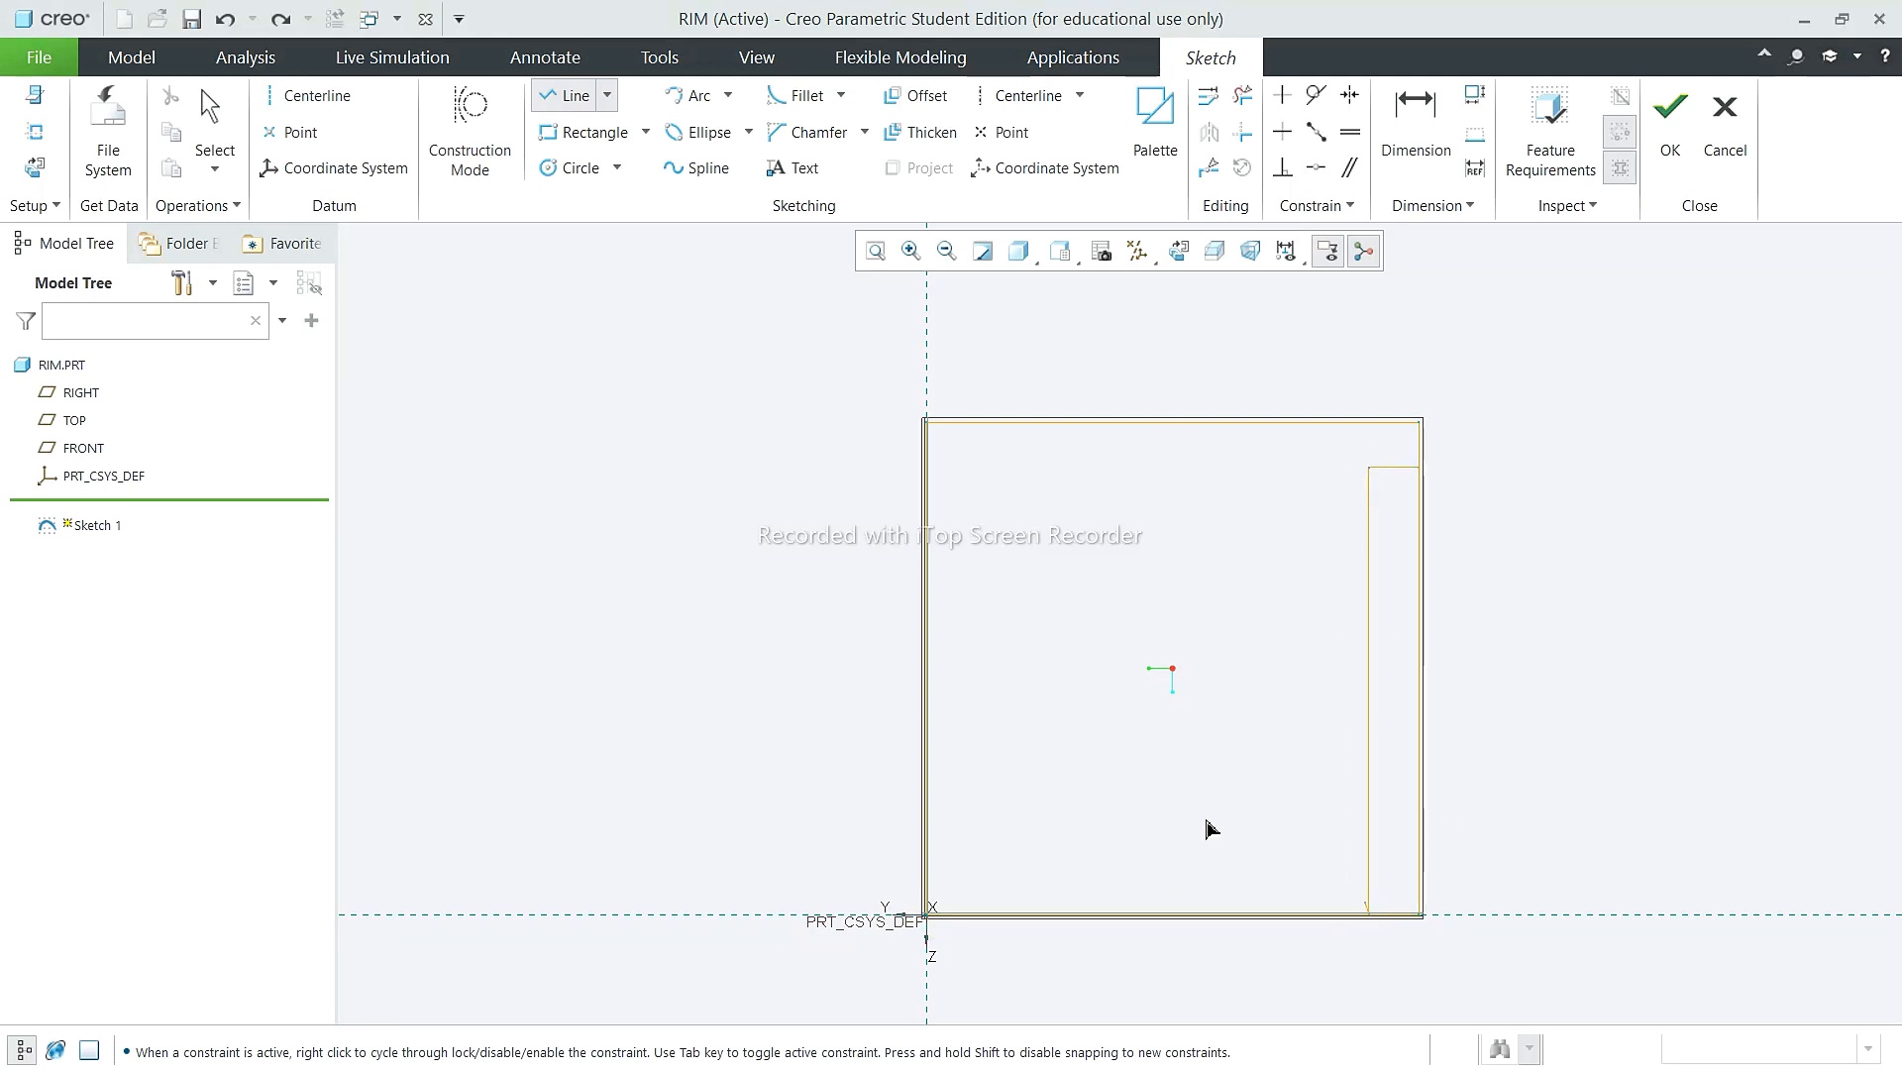
left_click(224, 117)
Step: Set the short horizontal line's distance below the top edge to 15 and its length to 20
scroll(1414, 466, "down", 5)
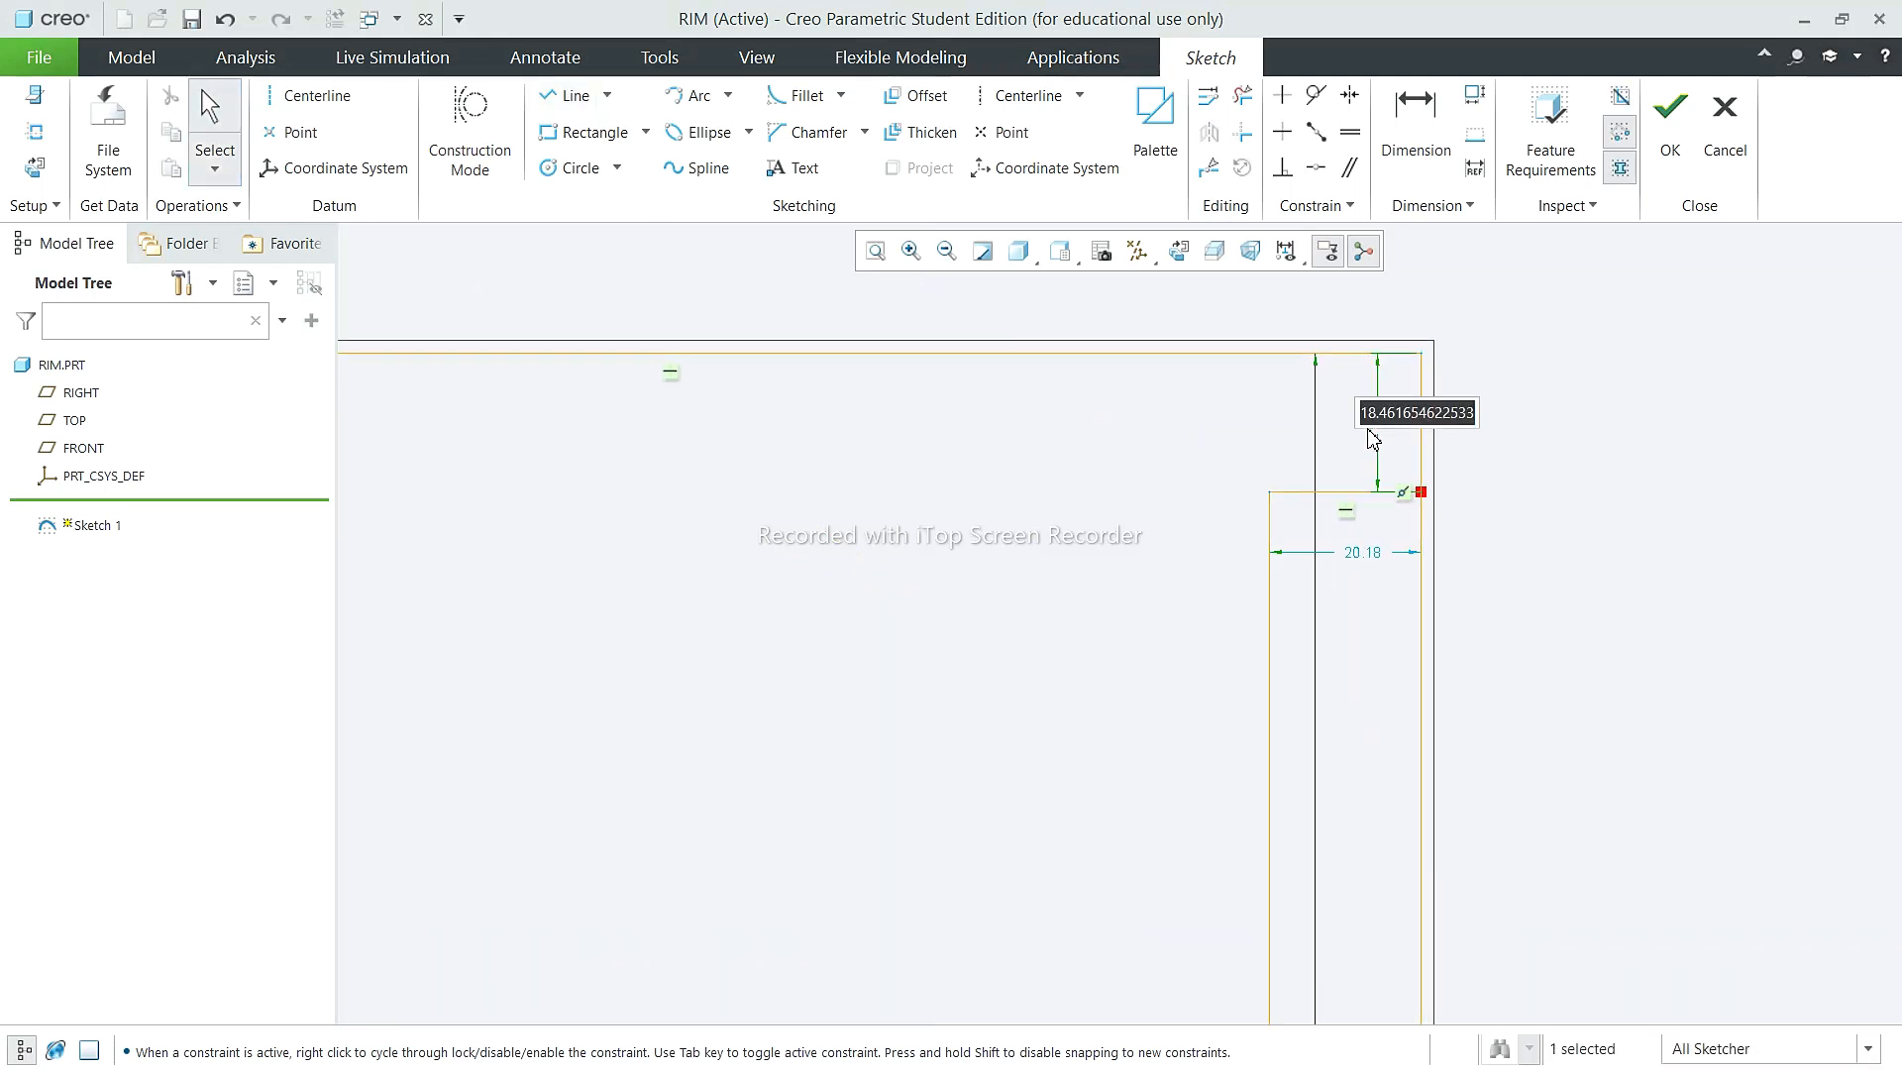
double_click(1378, 392)
type("15")
key("Return")
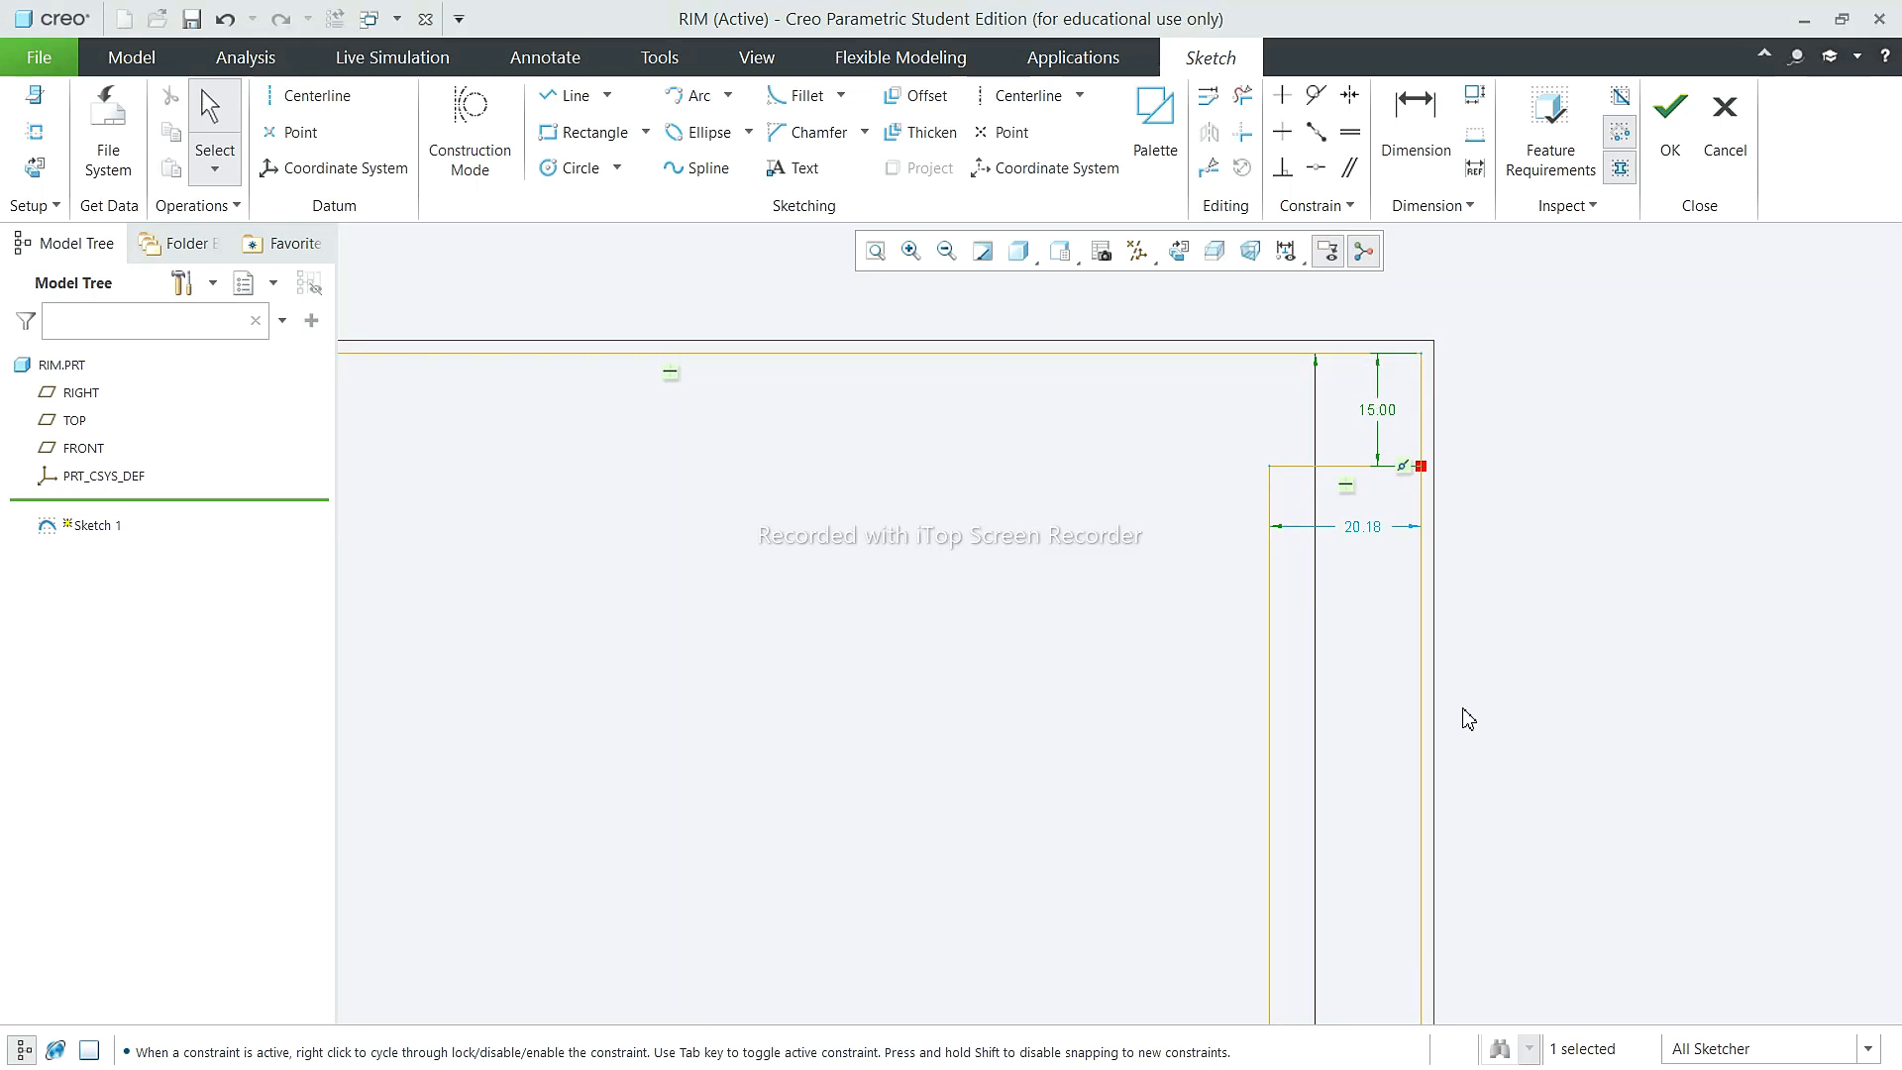
double_click(1376, 526)
type("20")
key("Return")
scroll(1243, 548, "up", 3)
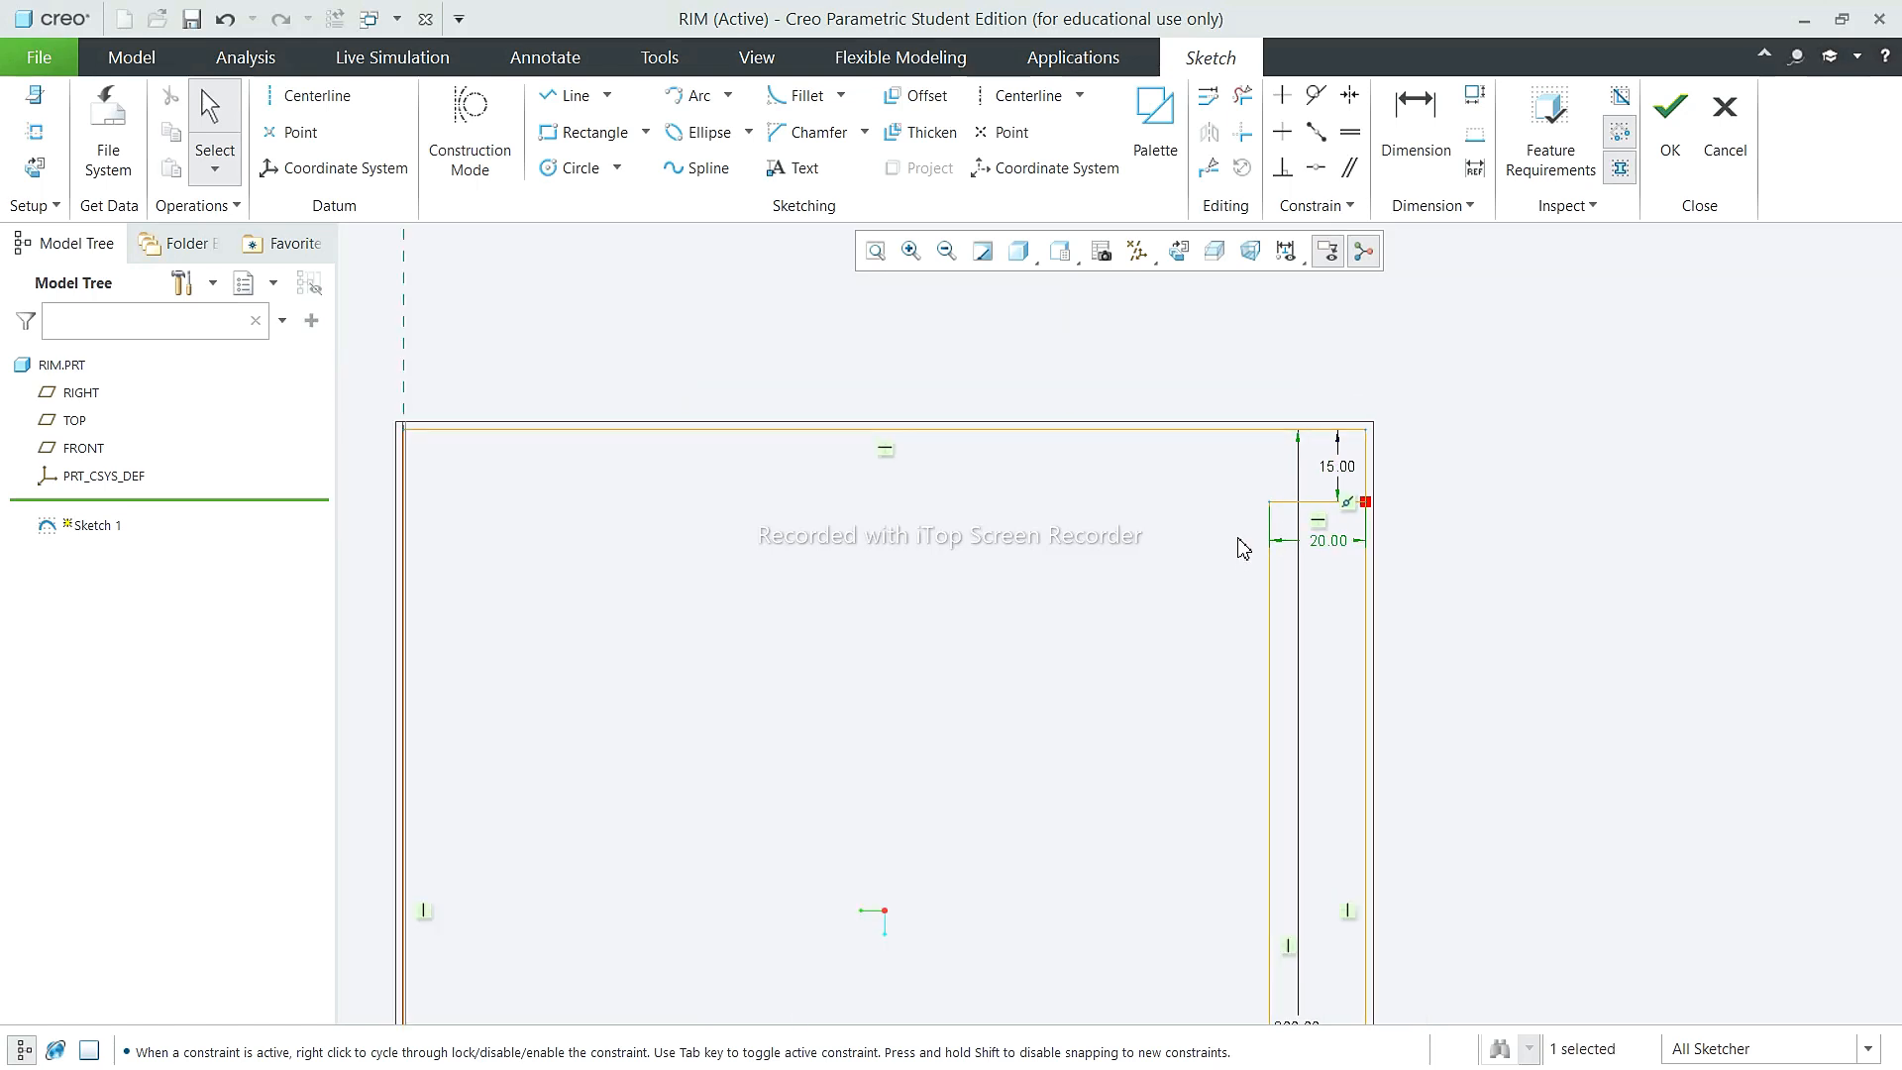
Step: Set the short horizontal line's length to 15
left_click(1332, 557)
double_click(1332, 542)
type("15")
key("Return")
scroll(1261, 594, "up", 3)
scroll(1281, 448, "down", 3)
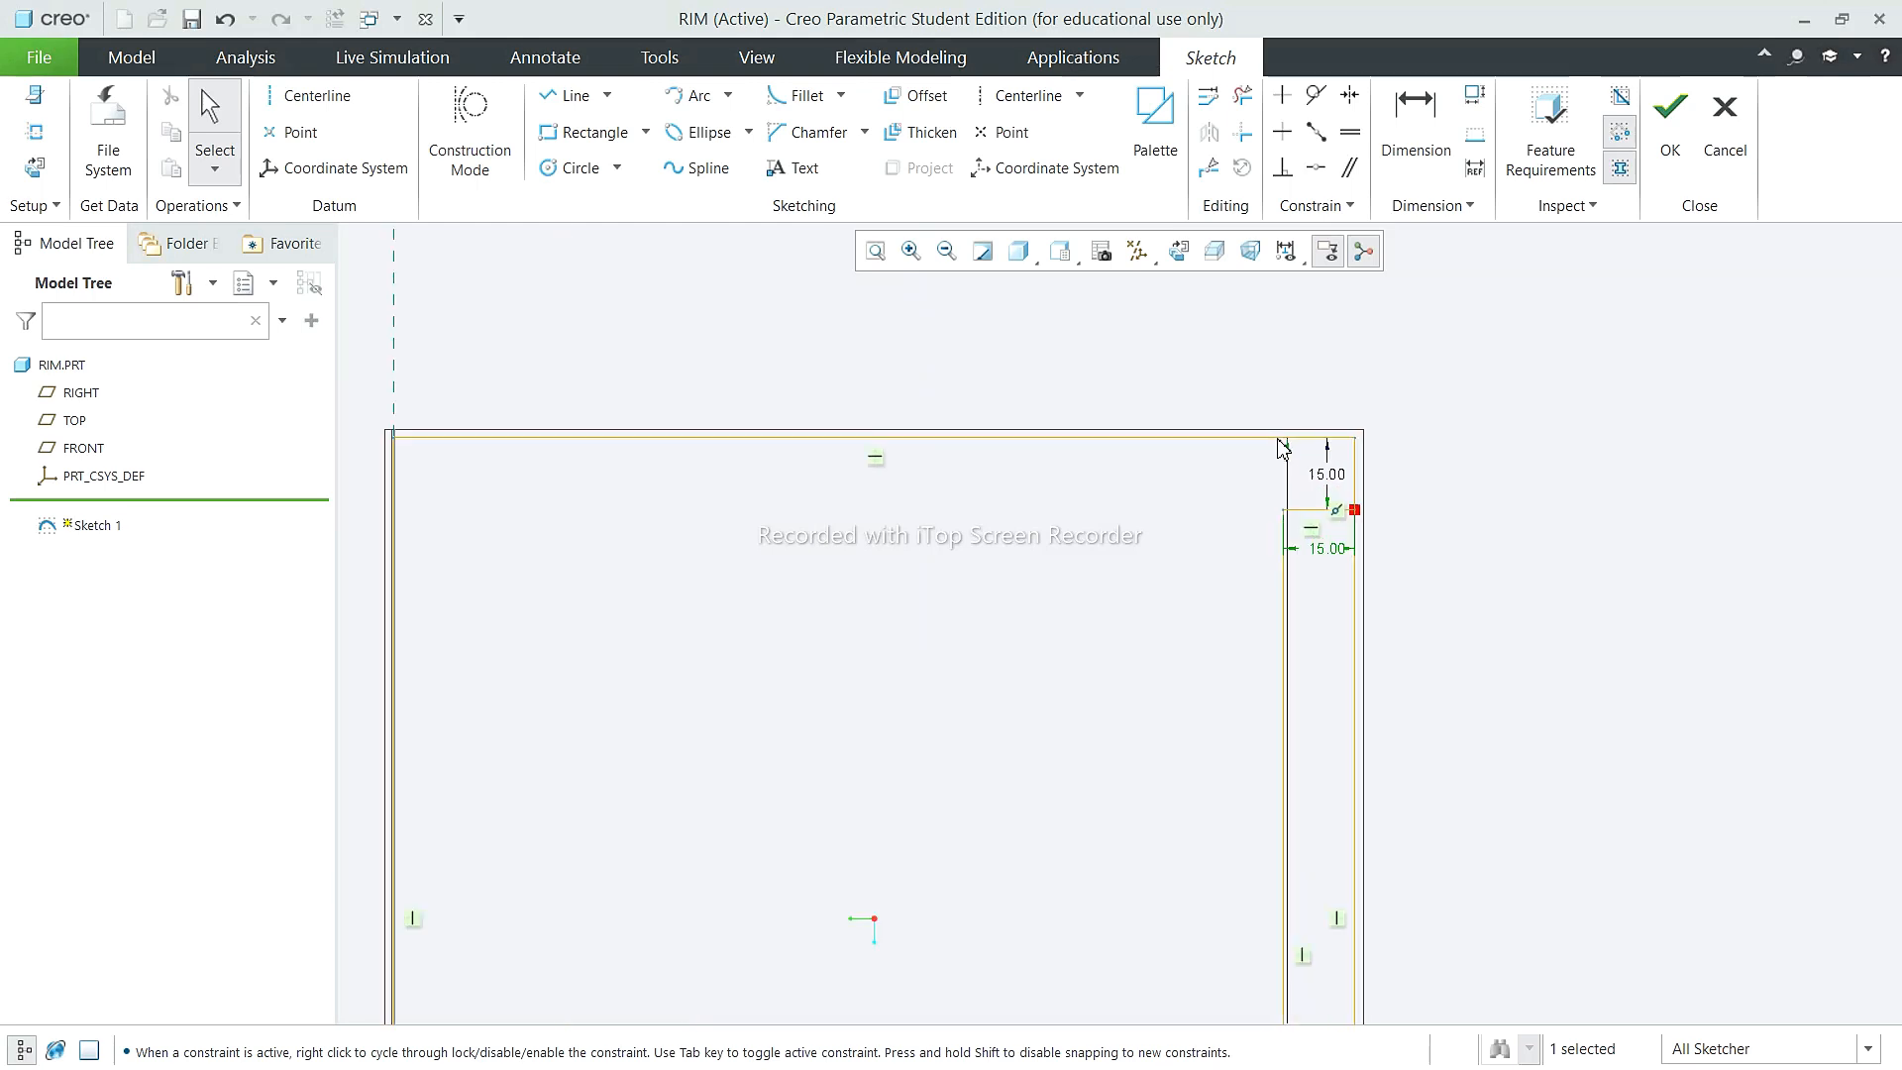
Step: Set the short horizontal line's distance below the rectangle's top edge to 25
double_click(1328, 477)
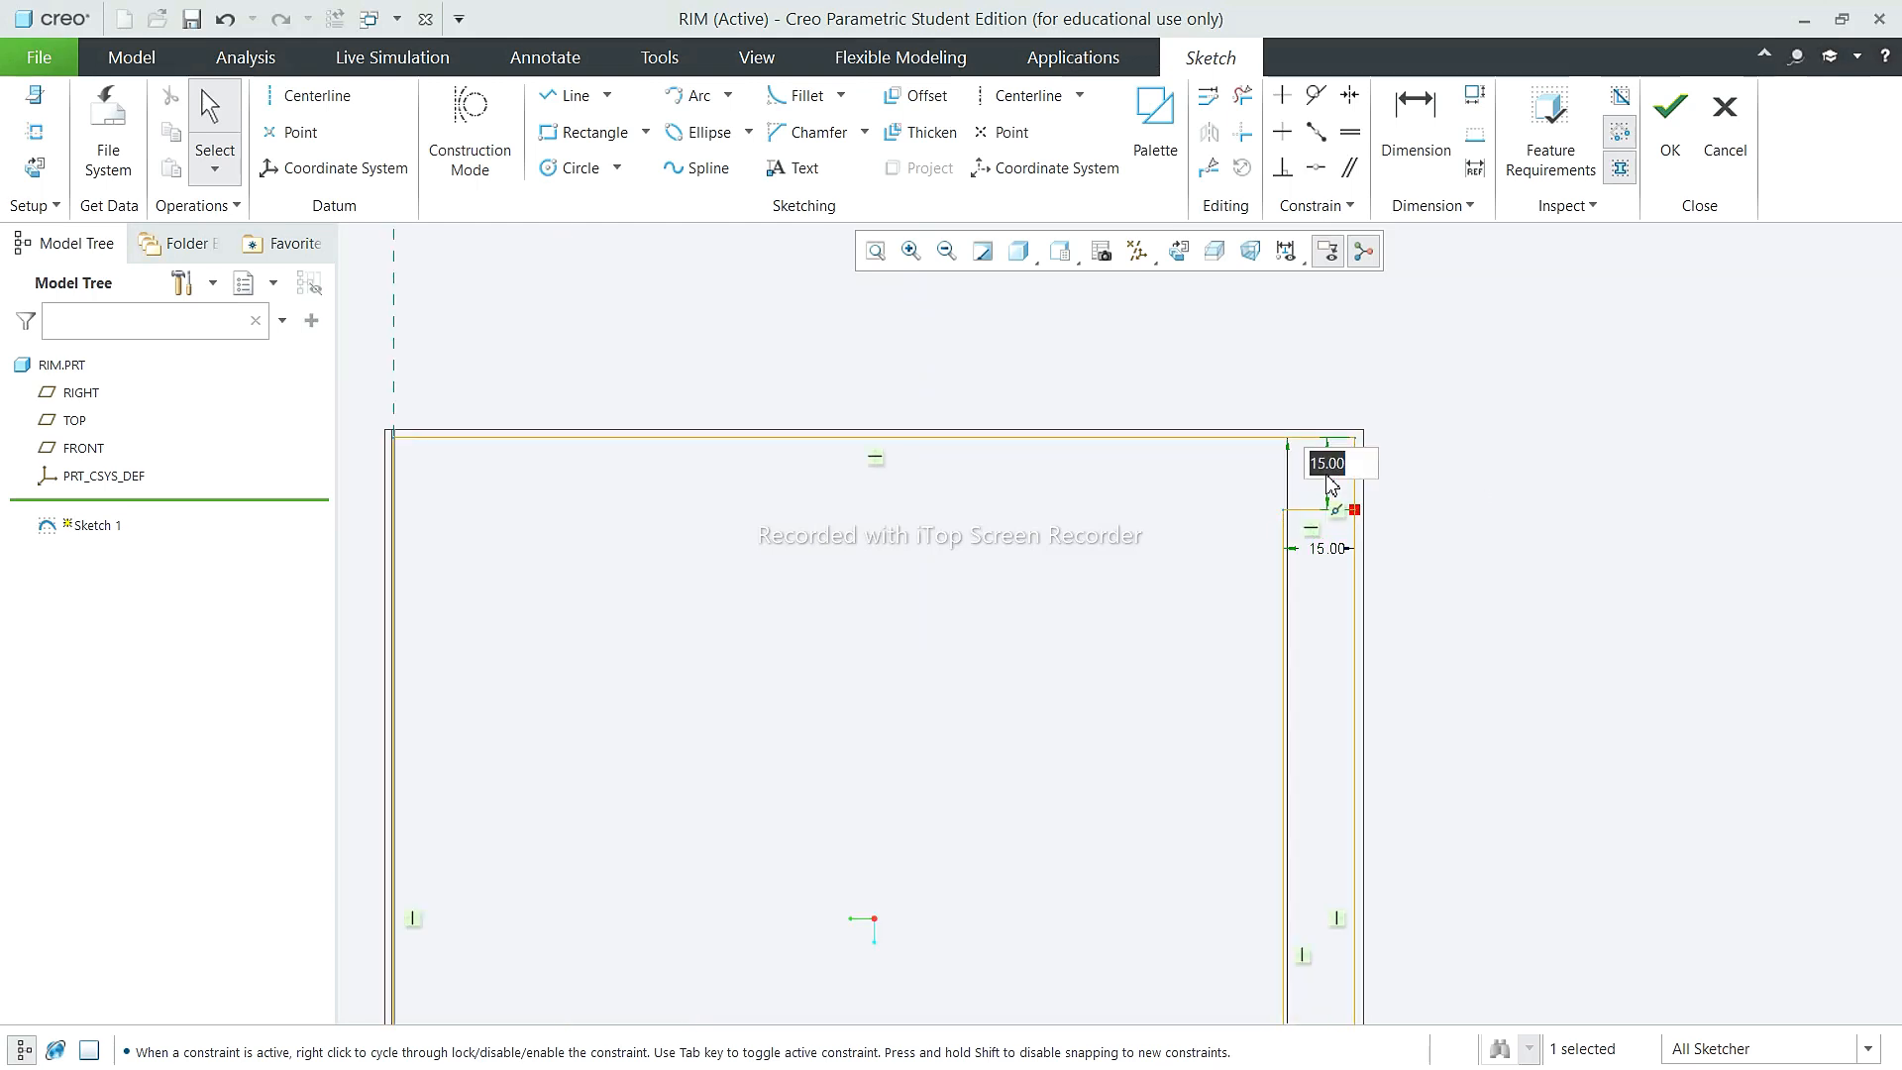
type("20")
key("Return")
double_click(1318, 482)
type("25")
key("Return")
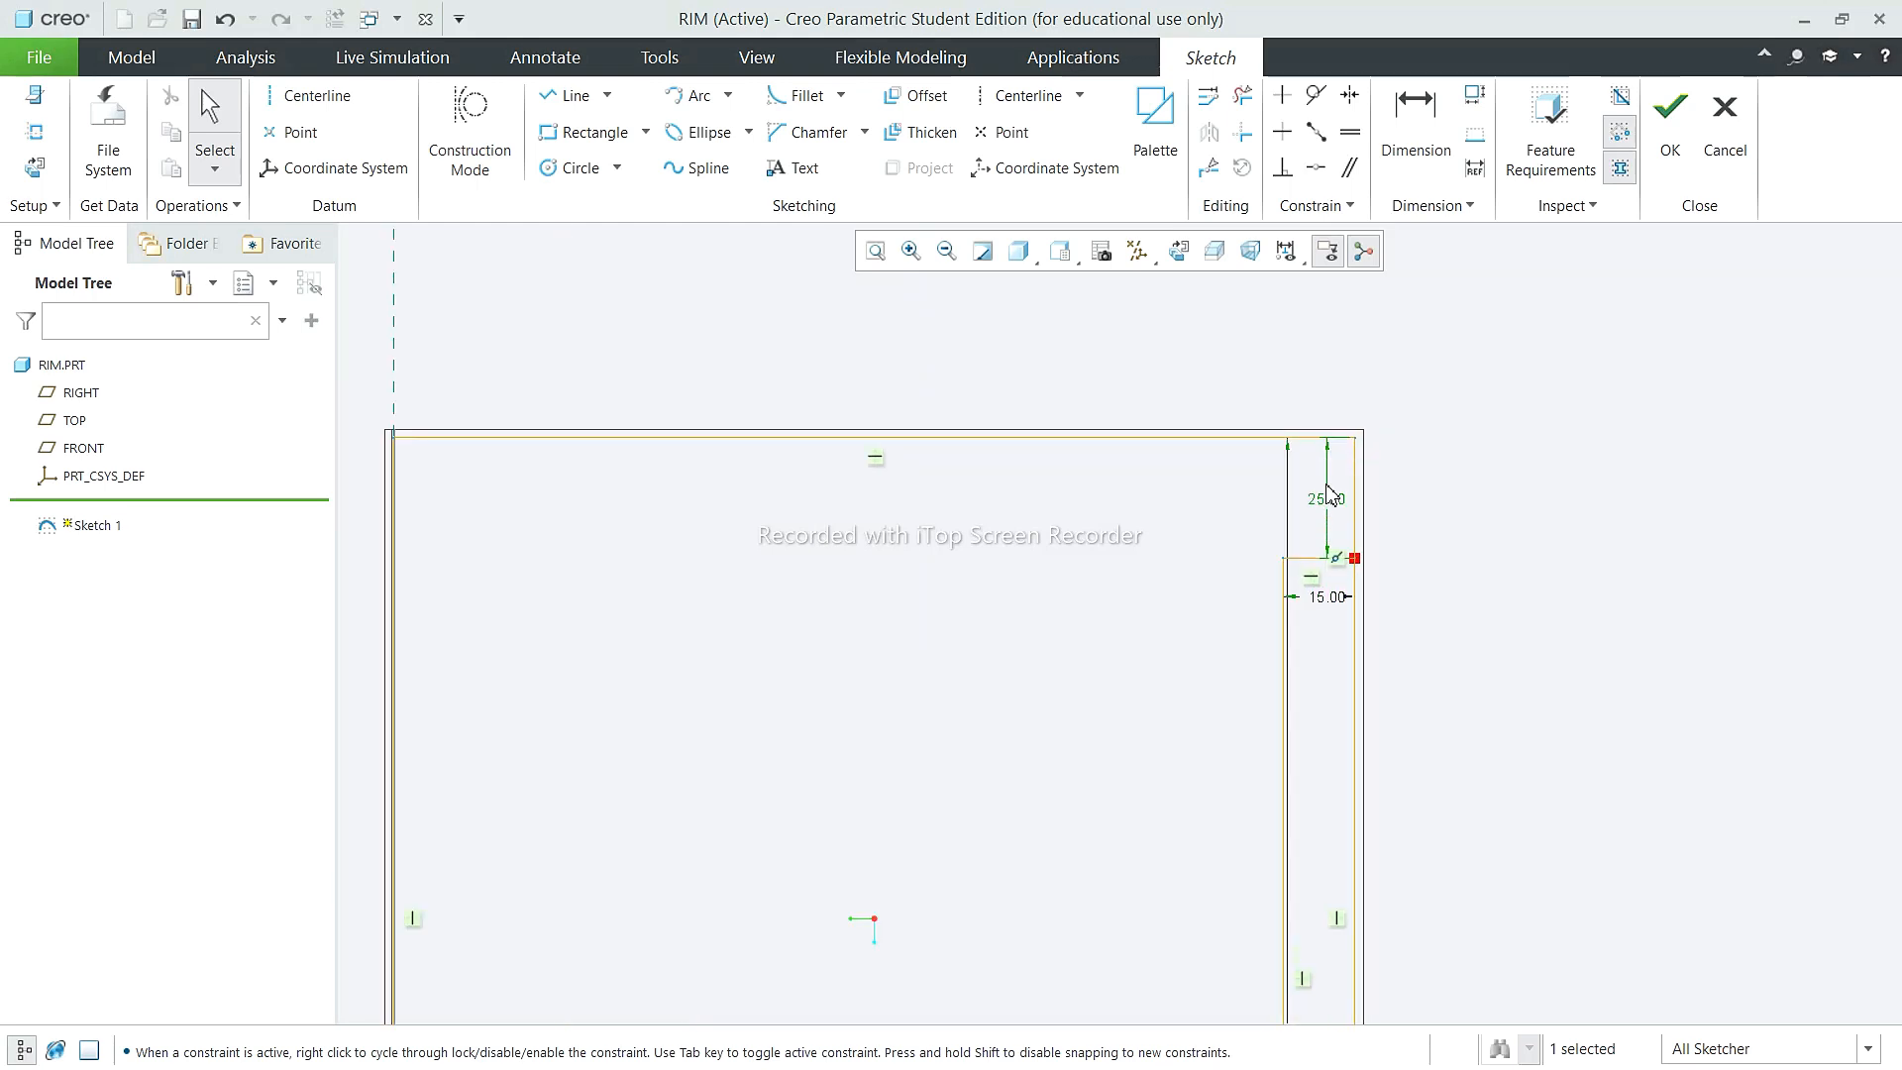
scroll(1266, 511, "down", 4)
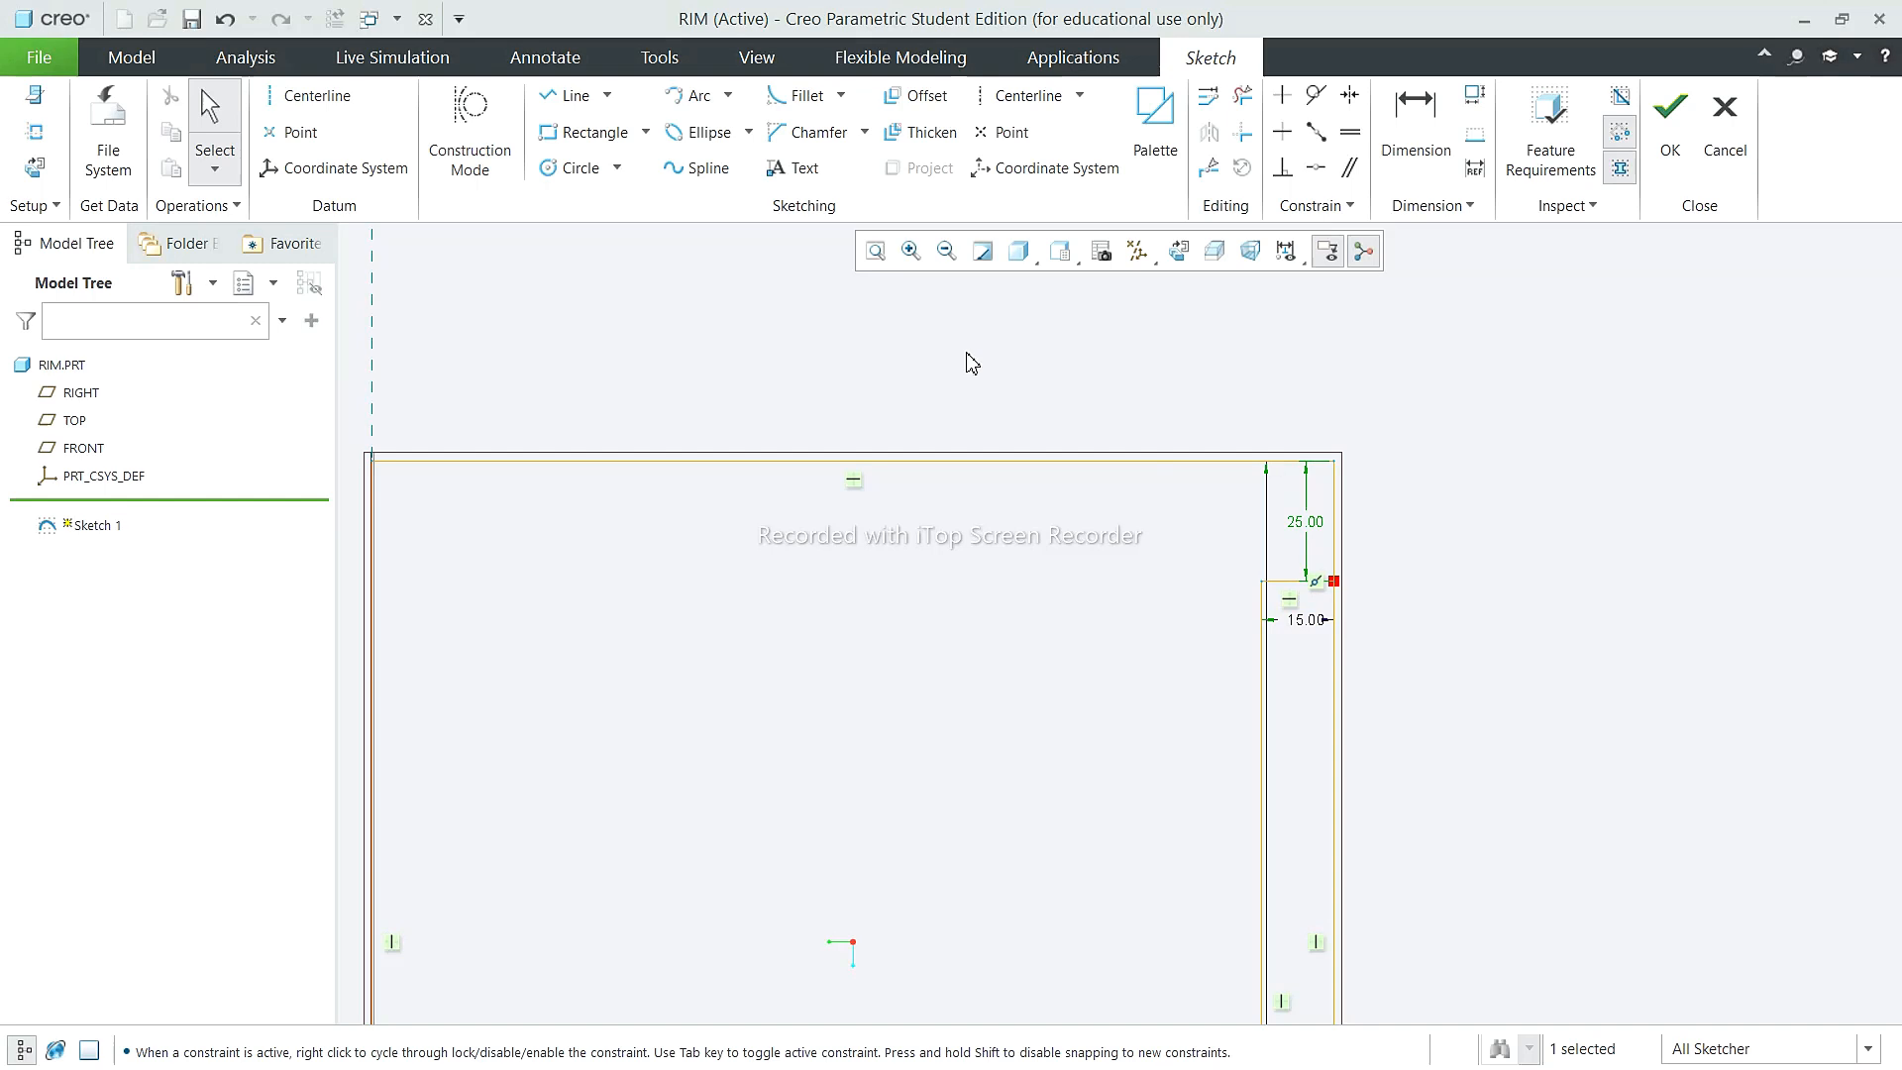
Step: Draw a line chain from the top edge, about 9.6 from the right corner, slanting down in two segments and ending vertically on the bottom edge
left_click(558, 103)
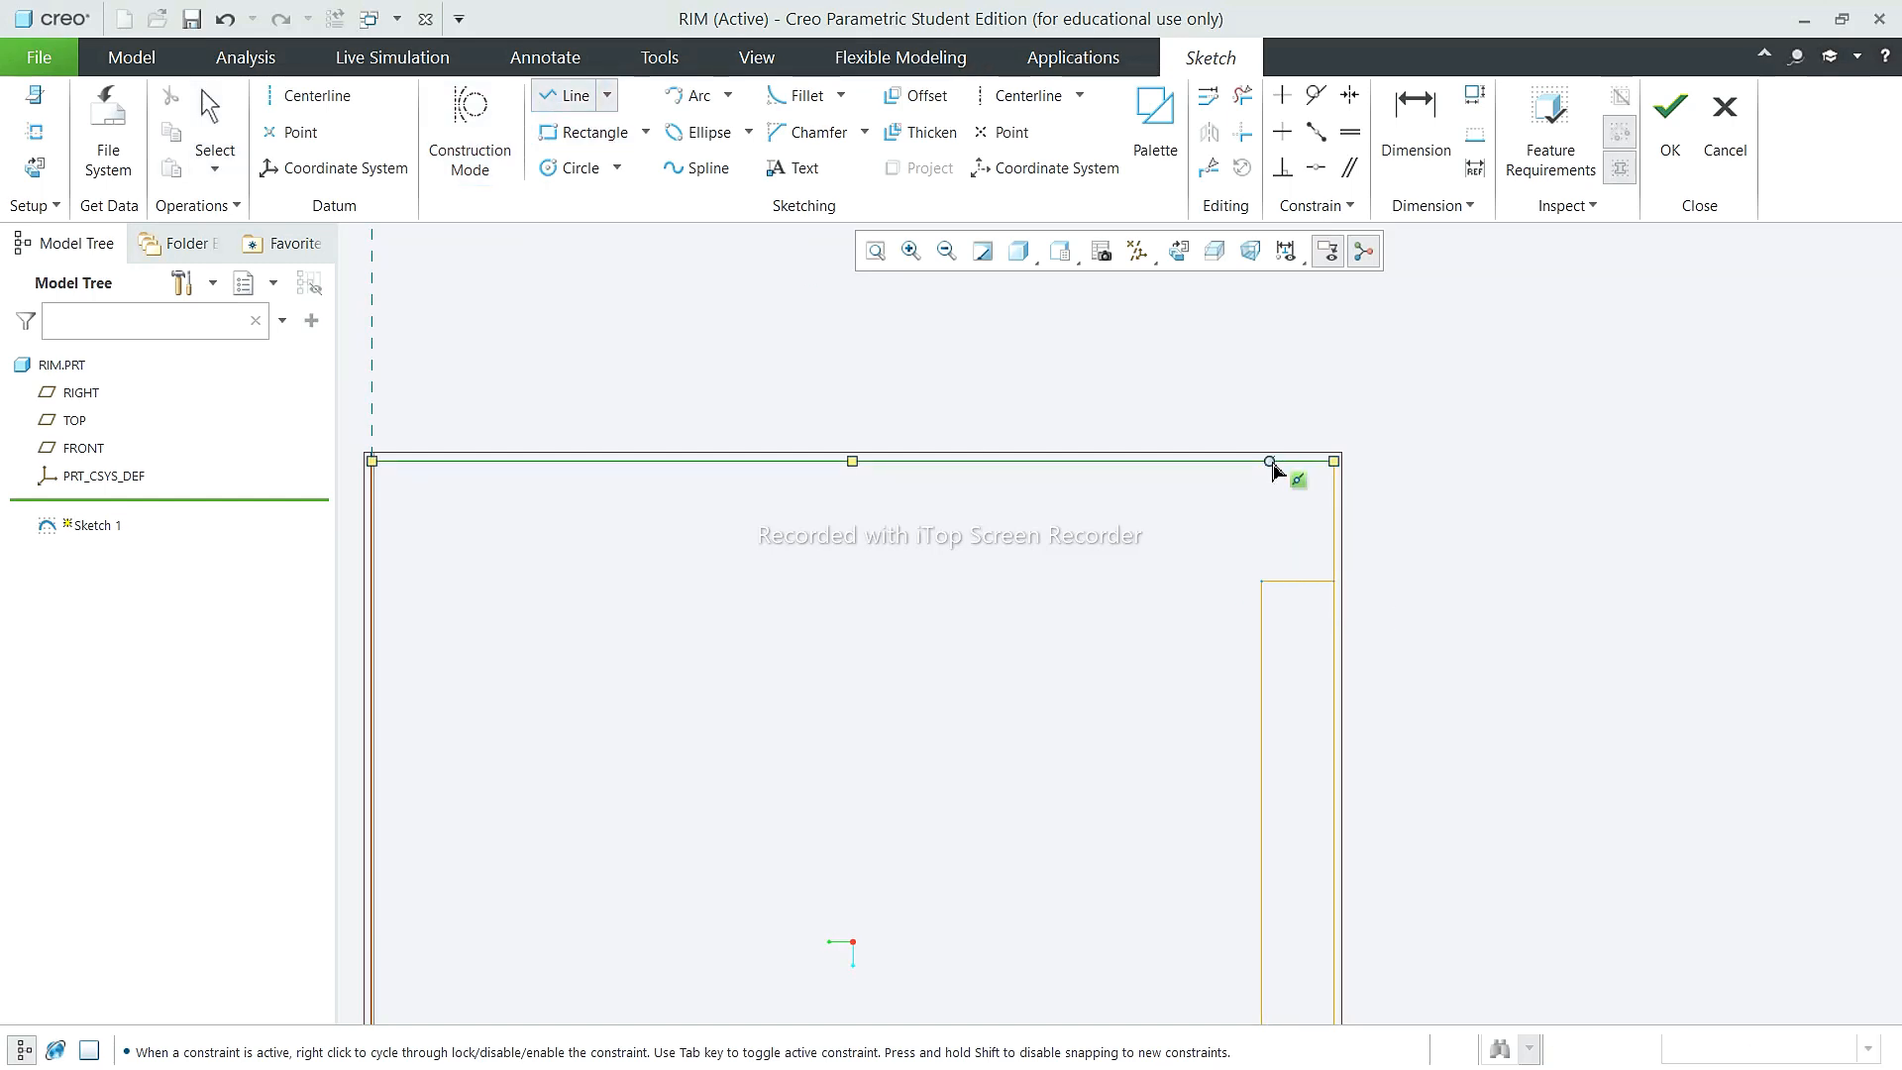
left_click(1287, 462)
left_click(1207, 577)
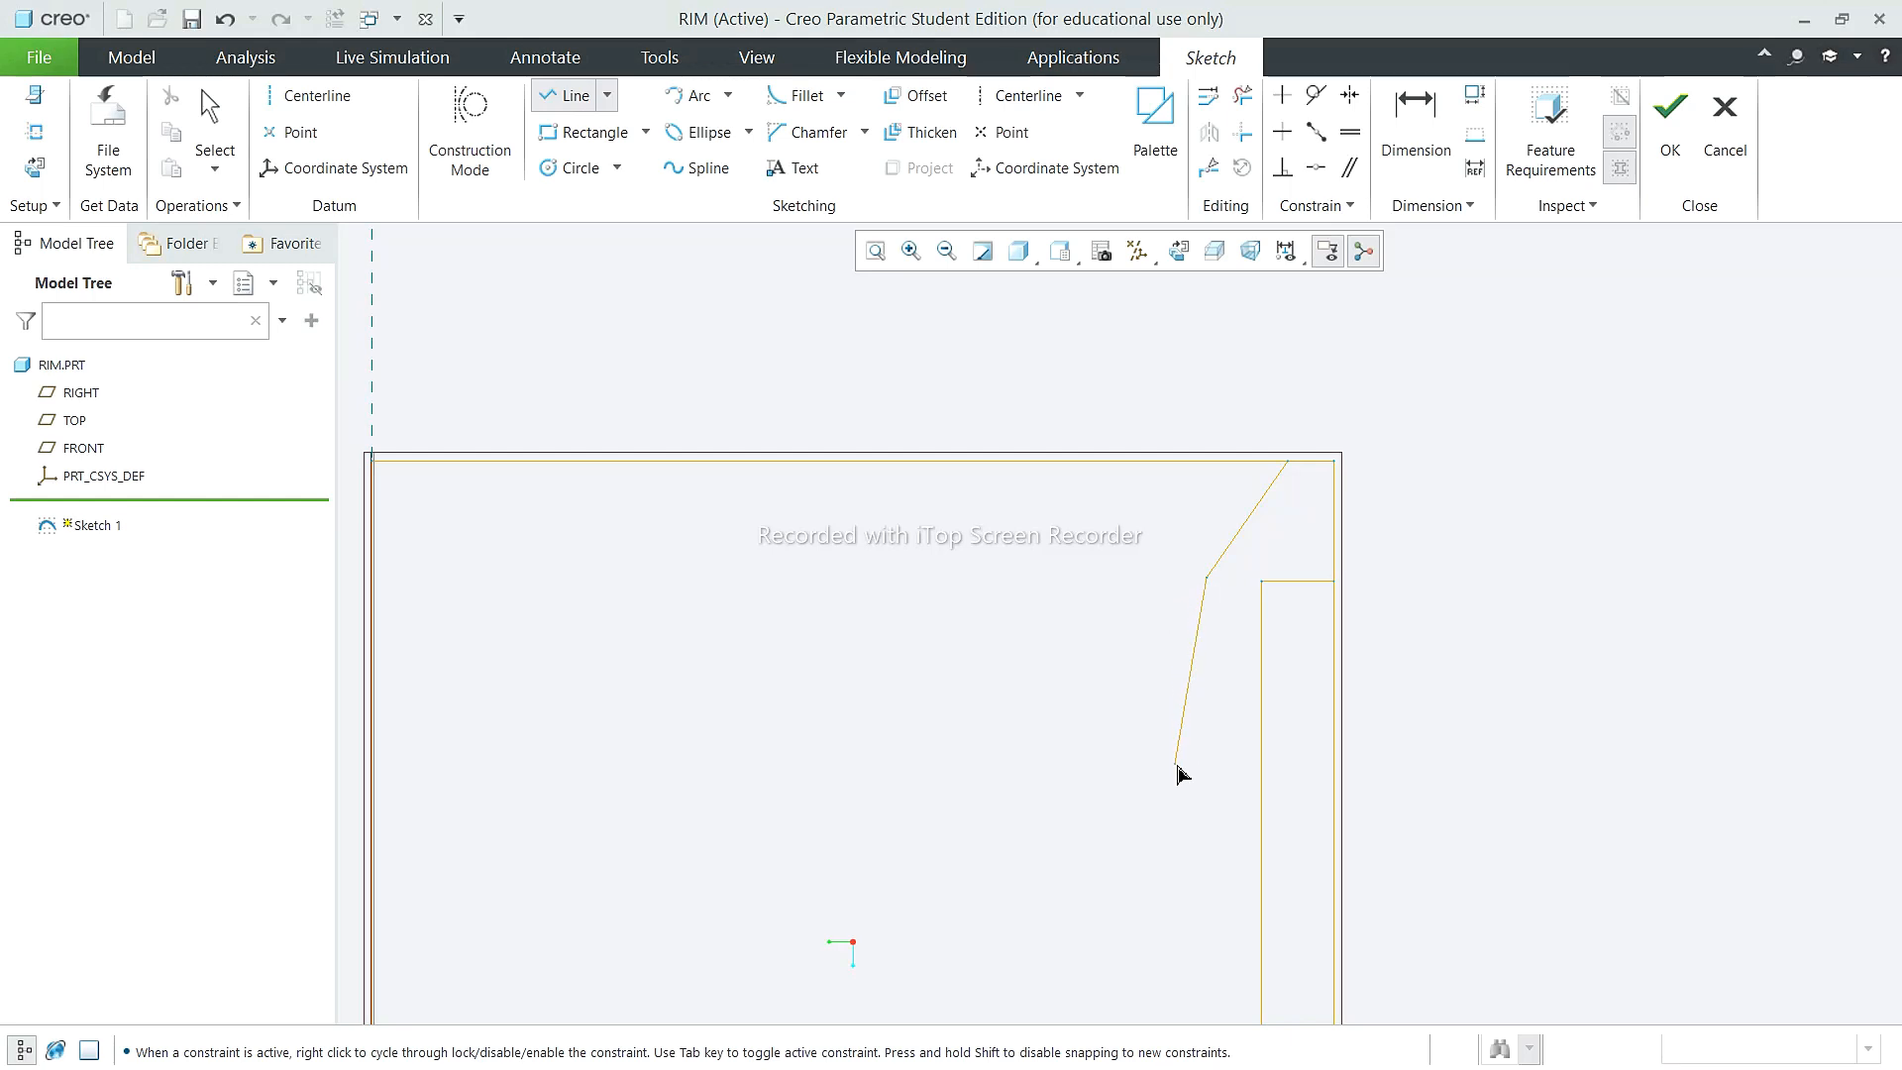
scroll(1139, 642, "down", 4)
left_click(1141, 933)
left_click(210, 129)
Step: Set the upper slanted line's angle to the top edge to 55 degrees and its start point's distance from the right corner to 10
scroll(1179, 554, "up", 5)
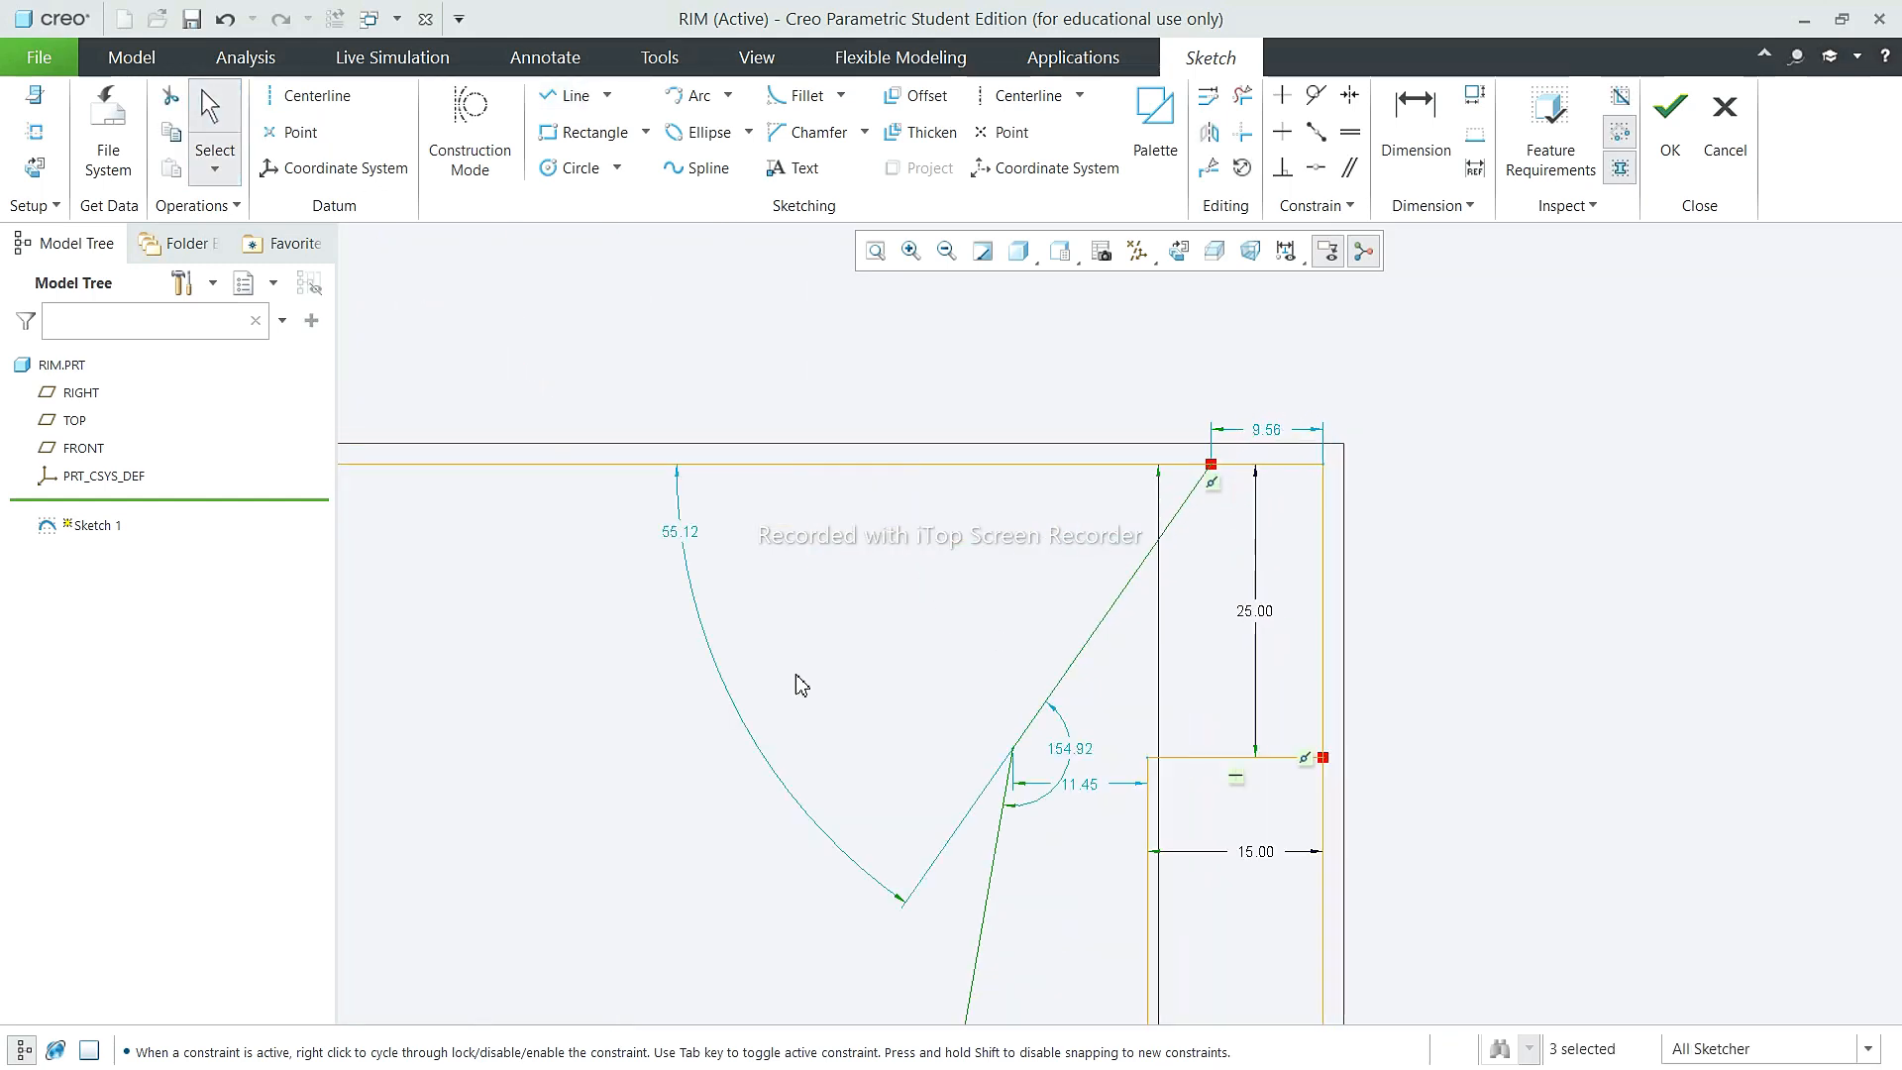
double_click(671, 535)
type("55")
key("Return")
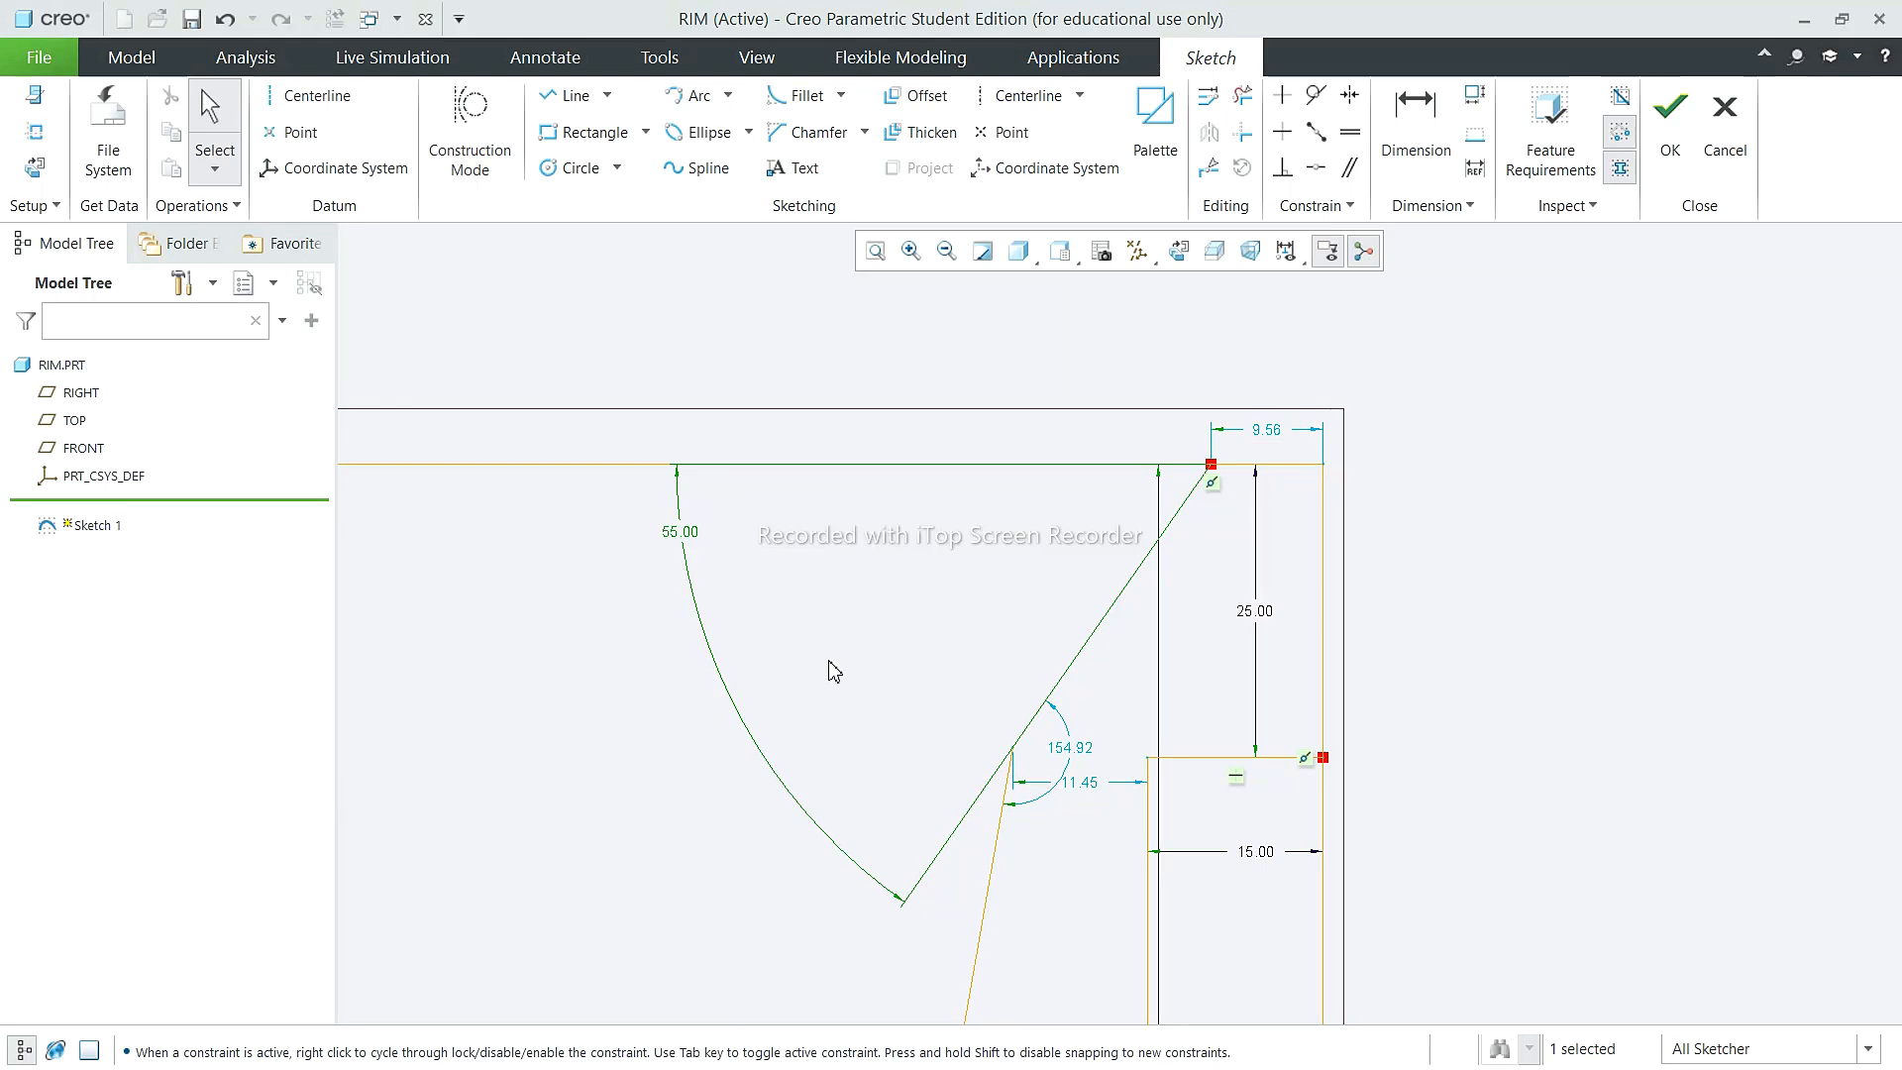
double_click(1266, 429)
type("10")
key("Return")
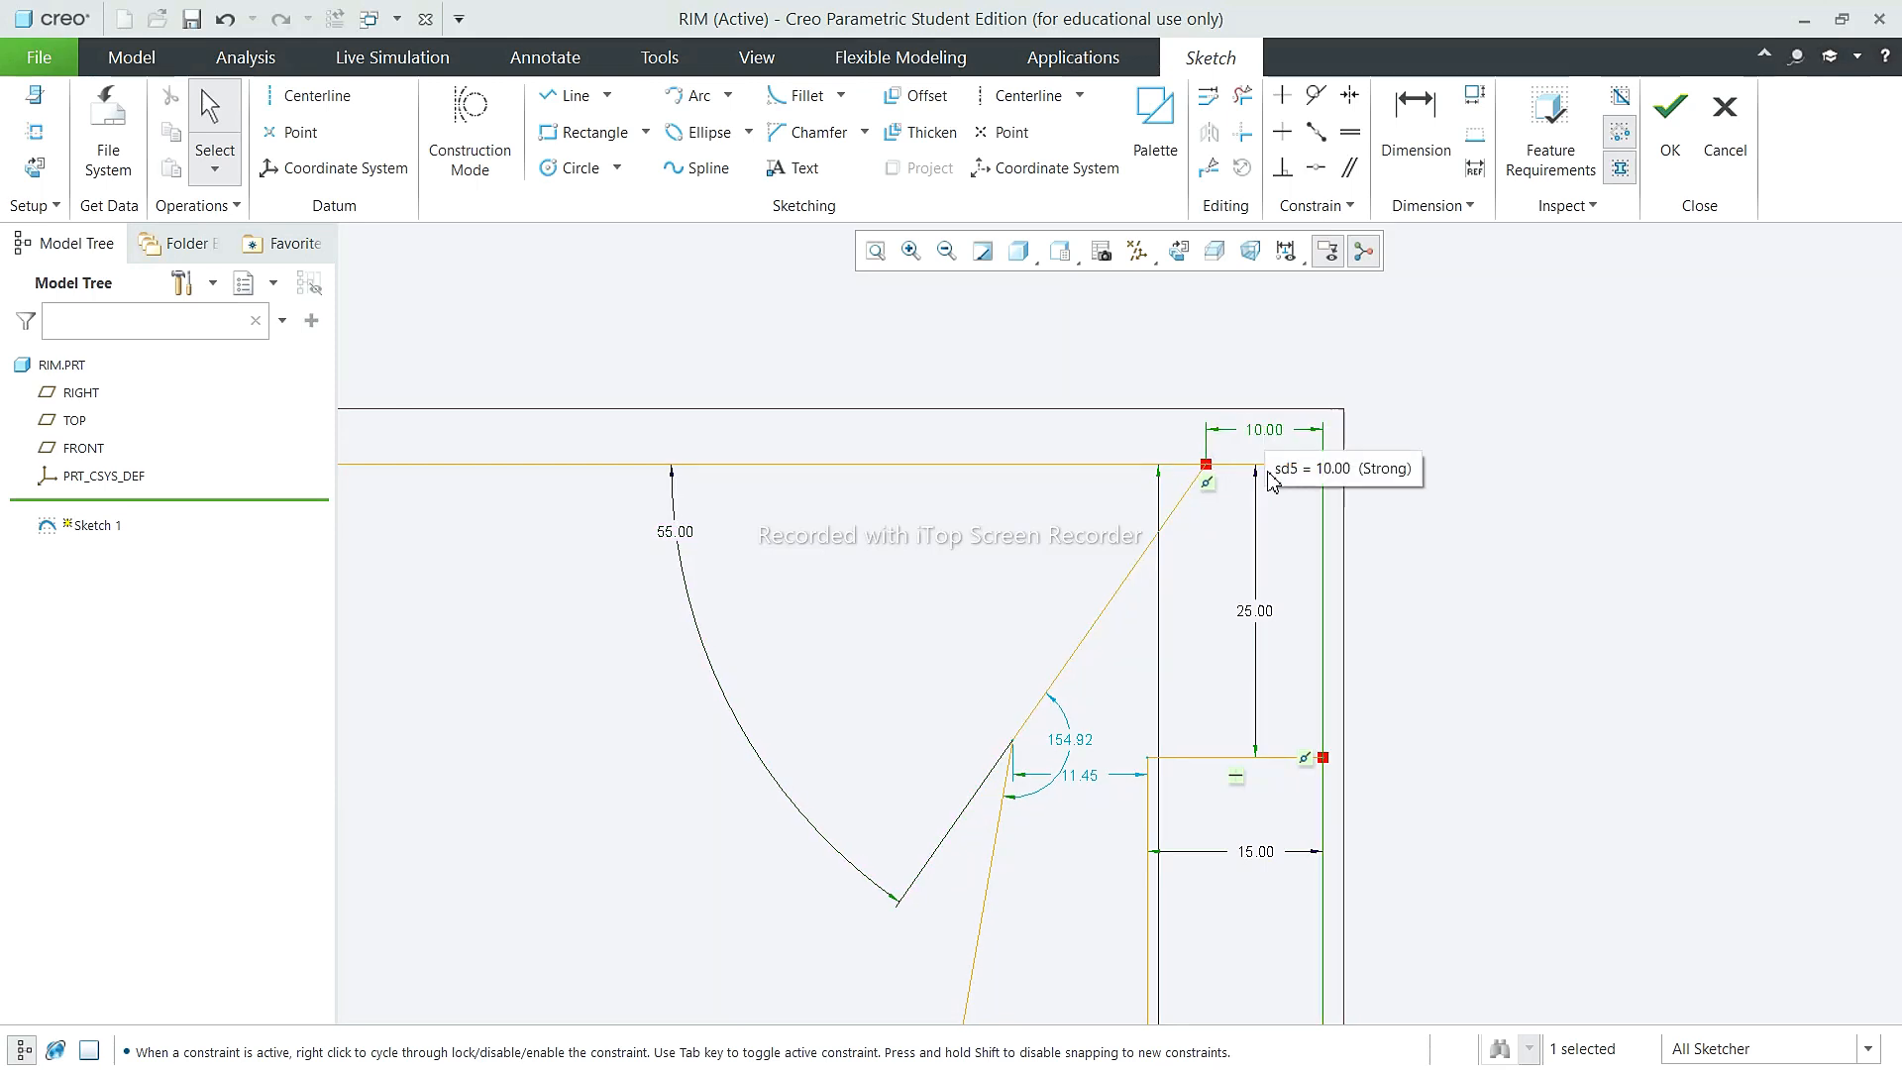
Step: Set the angle between the two slanted lines to 150 degrees
scroll(1138, 490, "up", 3)
scroll(1115, 733, "down", 1)
scroll(1094, 577, "down", 4)
double_click(1110, 597)
type("150")
key("Return")
scroll(1125, 867, "up", 5)
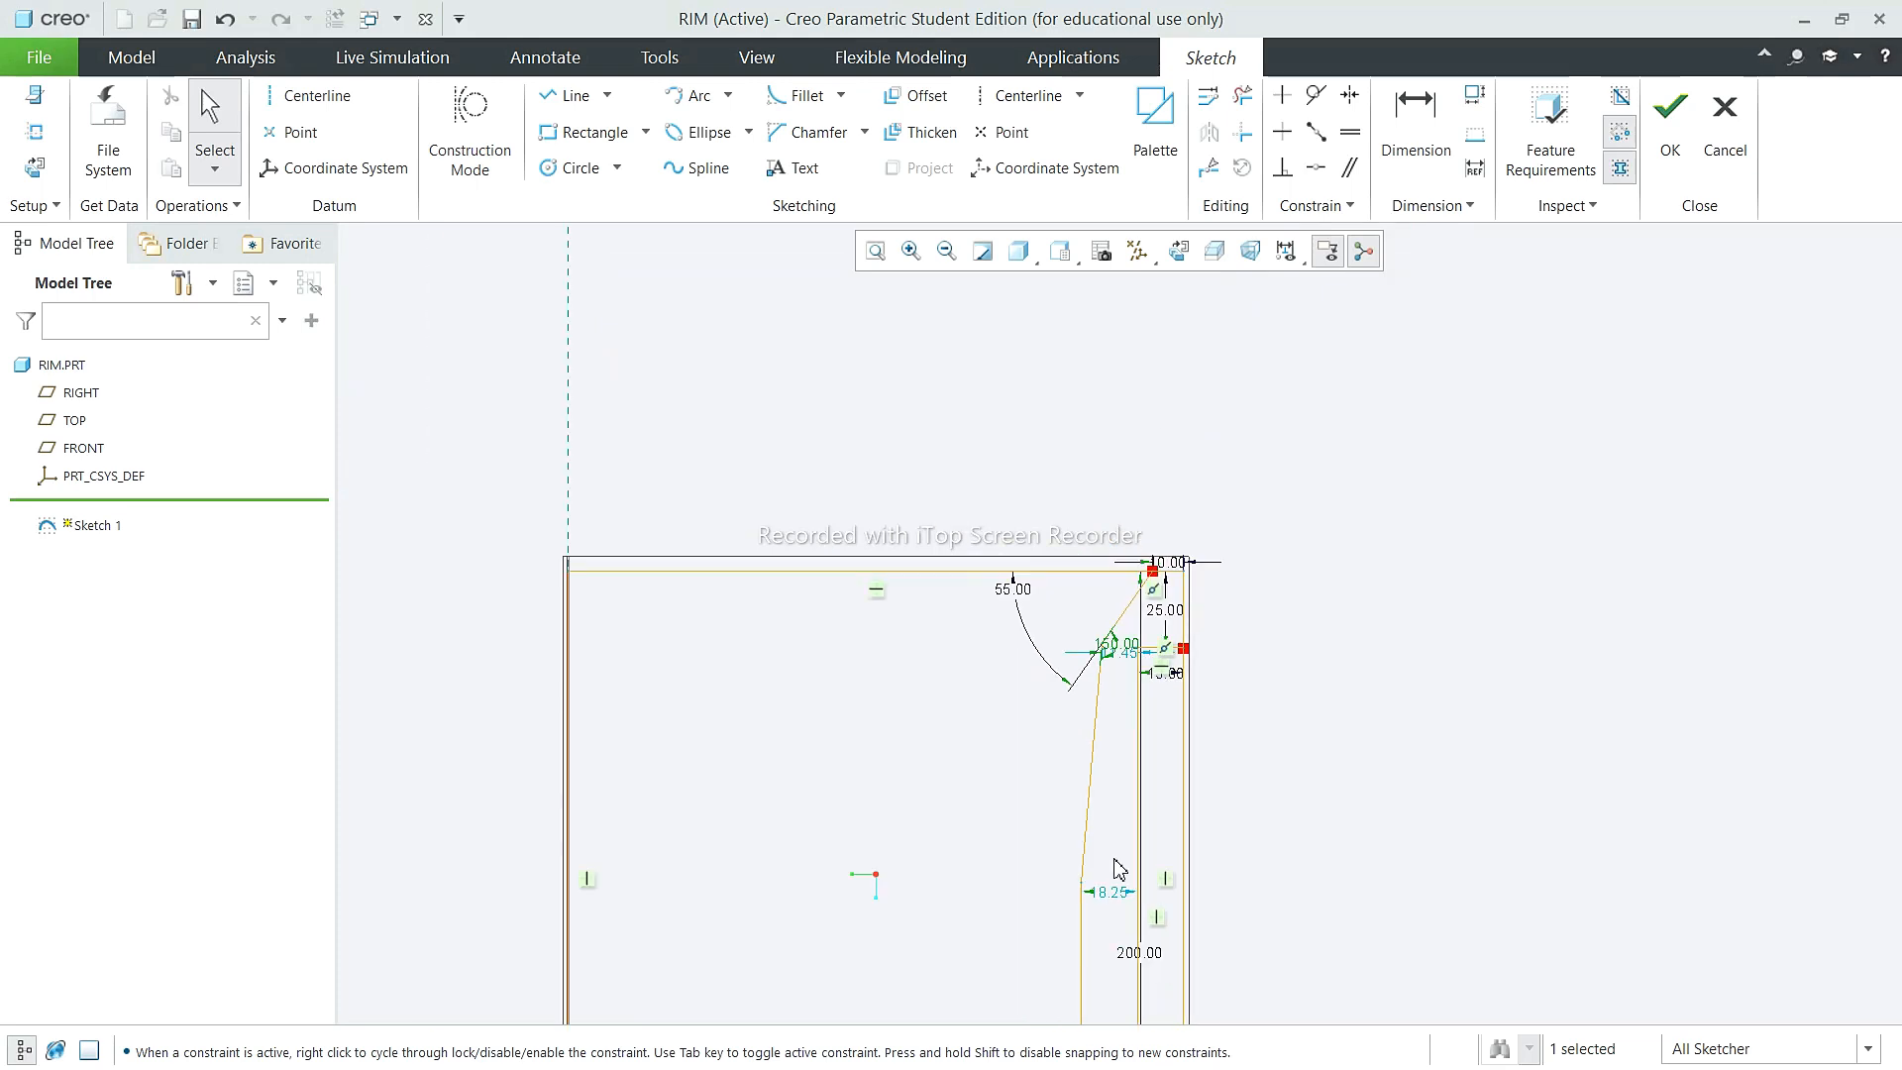
Step: Set the spacing between the two inner vertical lines to 18
double_click(1124, 866)
type("18")
key("Return")
scroll(1126, 862, "up", 3)
scroll(1126, 832, "down", 2)
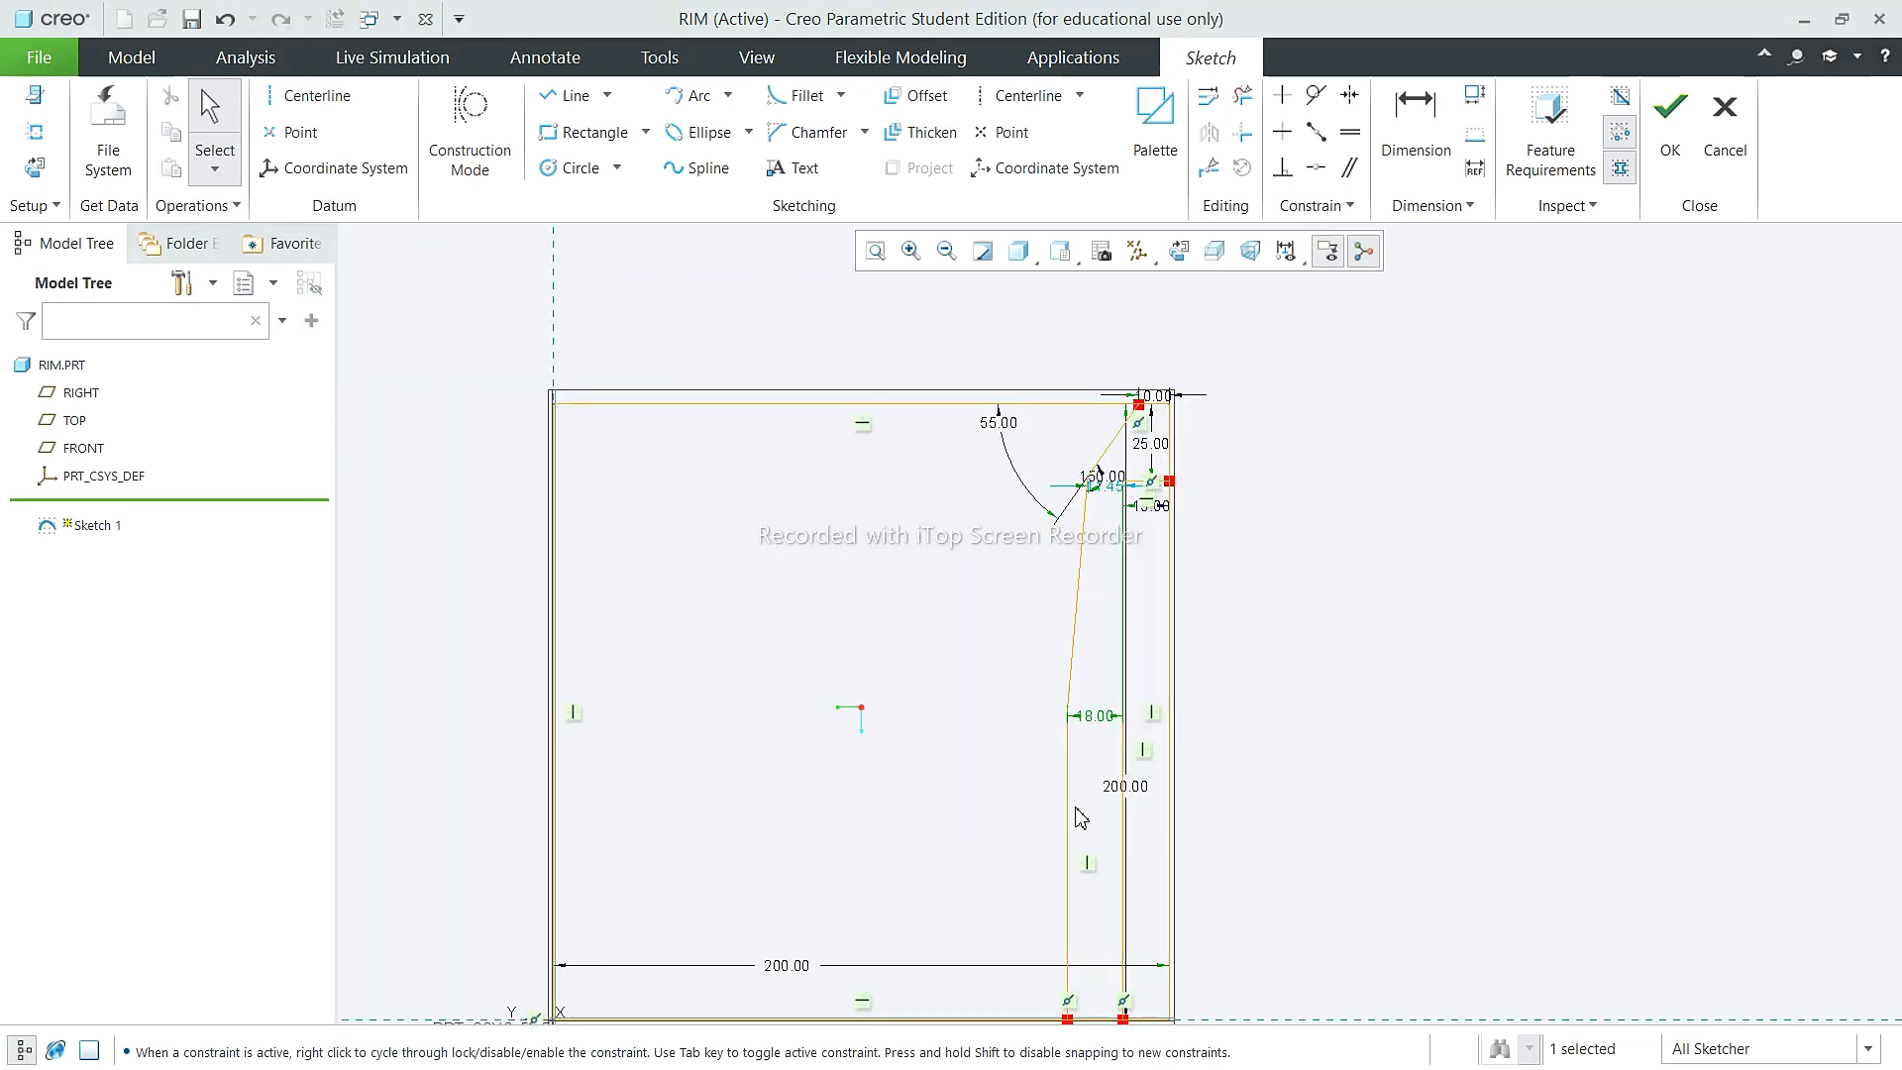
Step: Trim away the surplus rectangle edges, keeping only the narrow closed rim profile with its slanted side and upper corner step
scroll(1144, 461, "down", 3)
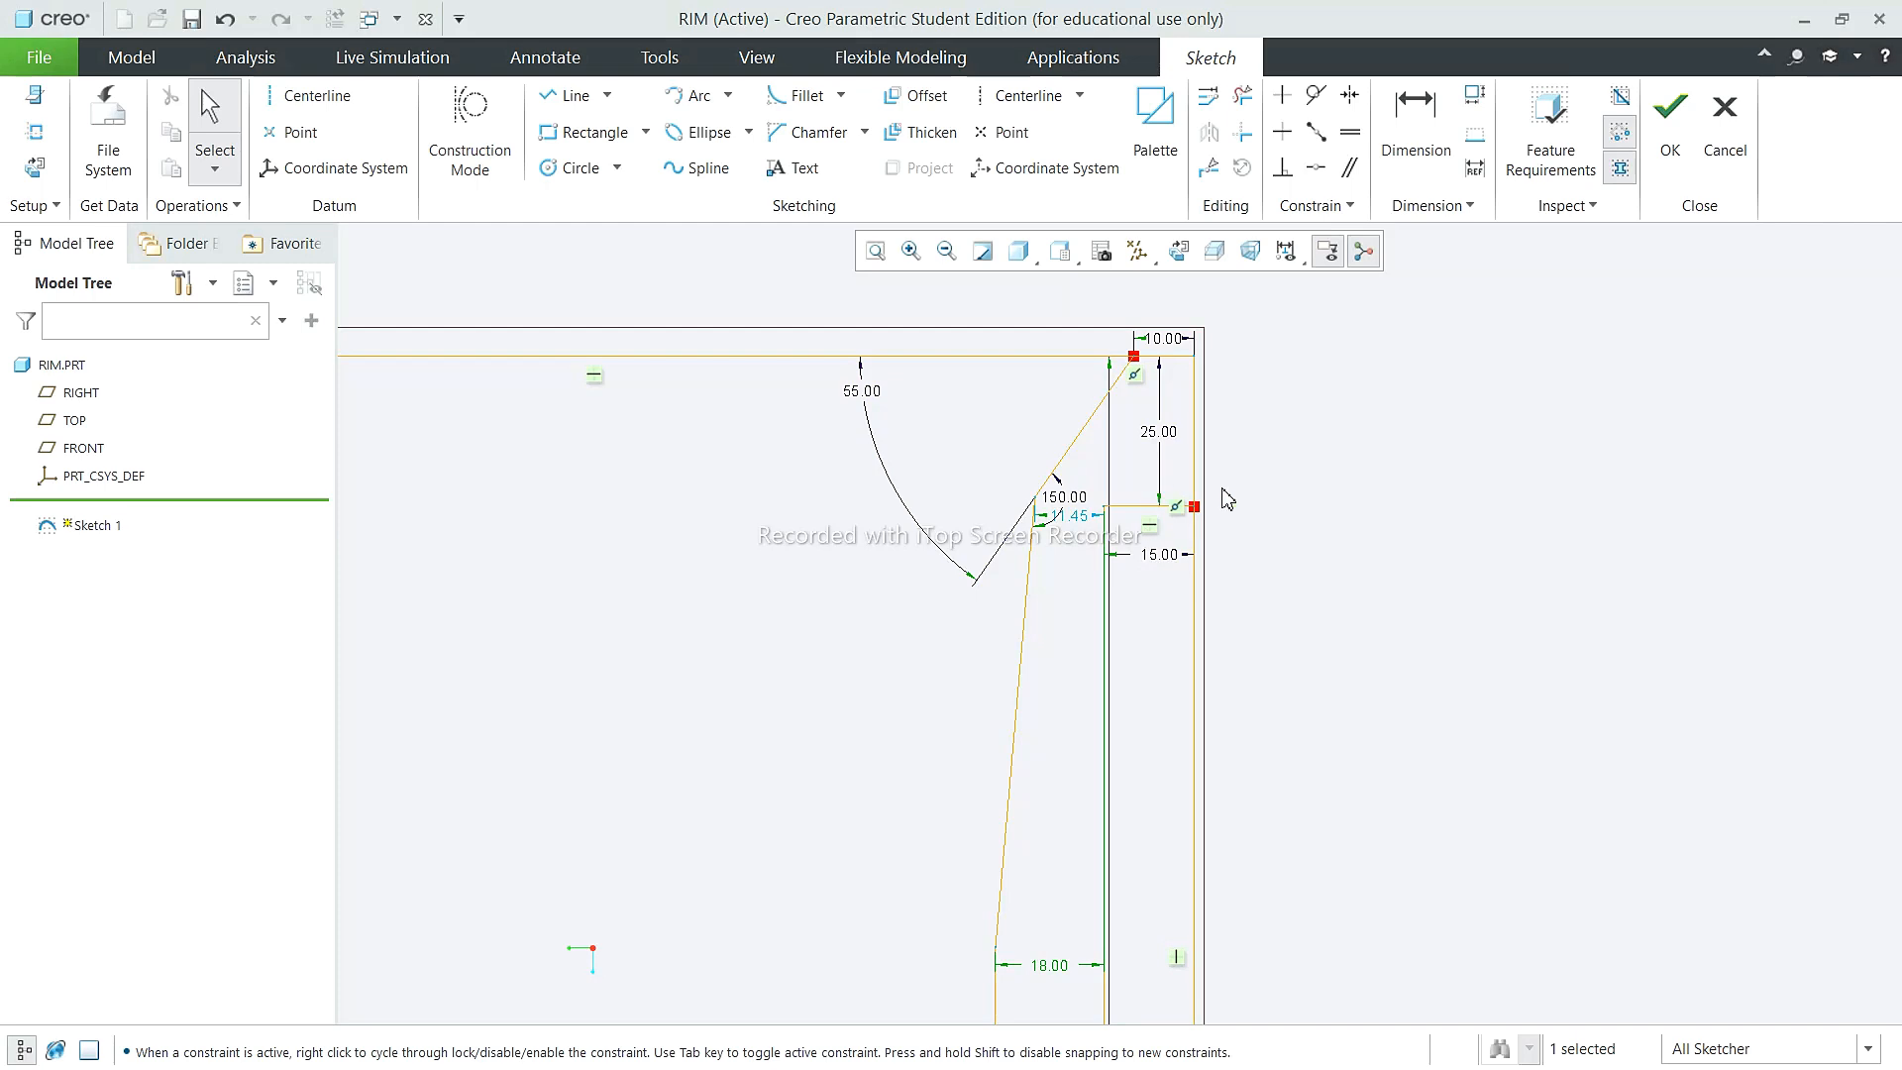
left_click(1242, 103)
left_click(1241, 109)
left_click_drag(1345, 664, 1178, 590)
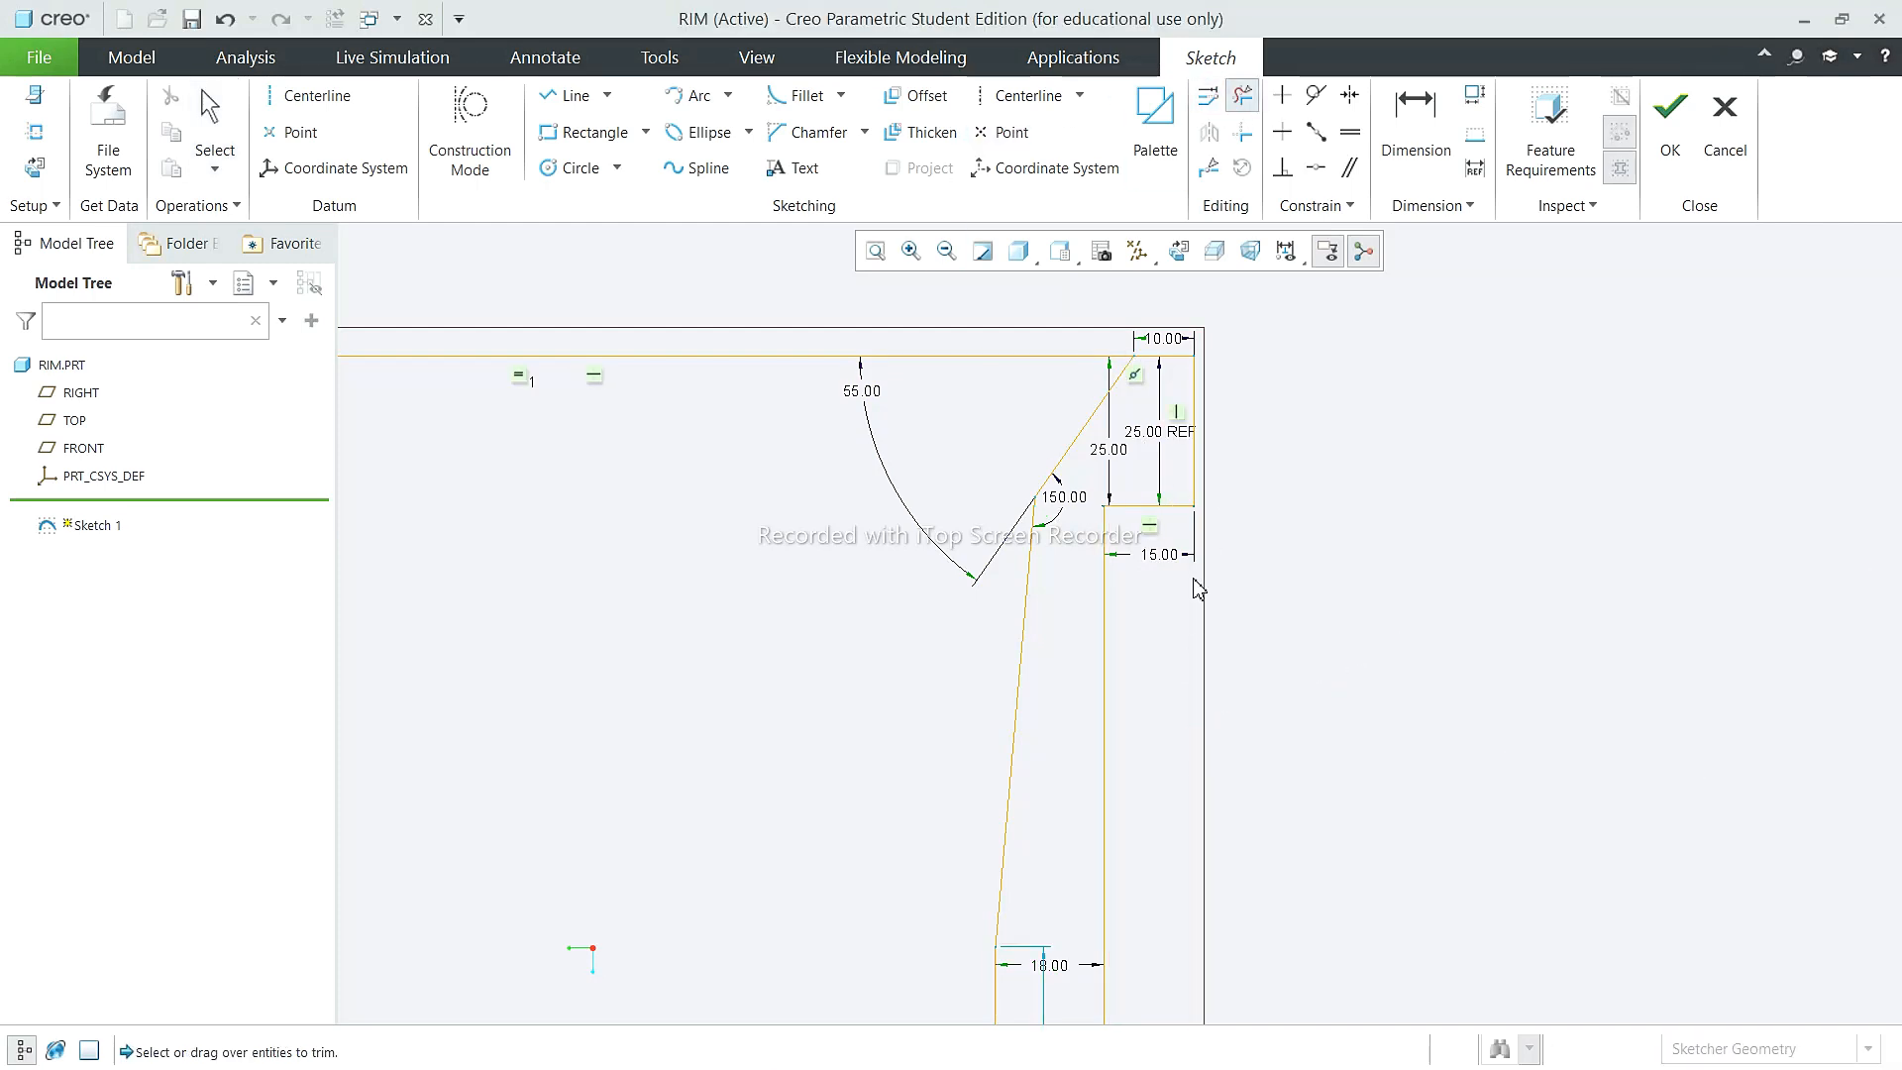
scroll(1197, 586, "up", 6)
scroll(1104, 811, "down", 5)
scroll(1116, 764, "up", 4)
scroll(1189, 621, "down", 4)
left_click_drag(1169, 461, 1142, 586)
left_click_drag(851, 573, 554, 647)
scroll(789, 637, "up", 5)
scroll(759, 639, "down", 2)
left_click(209, 124)
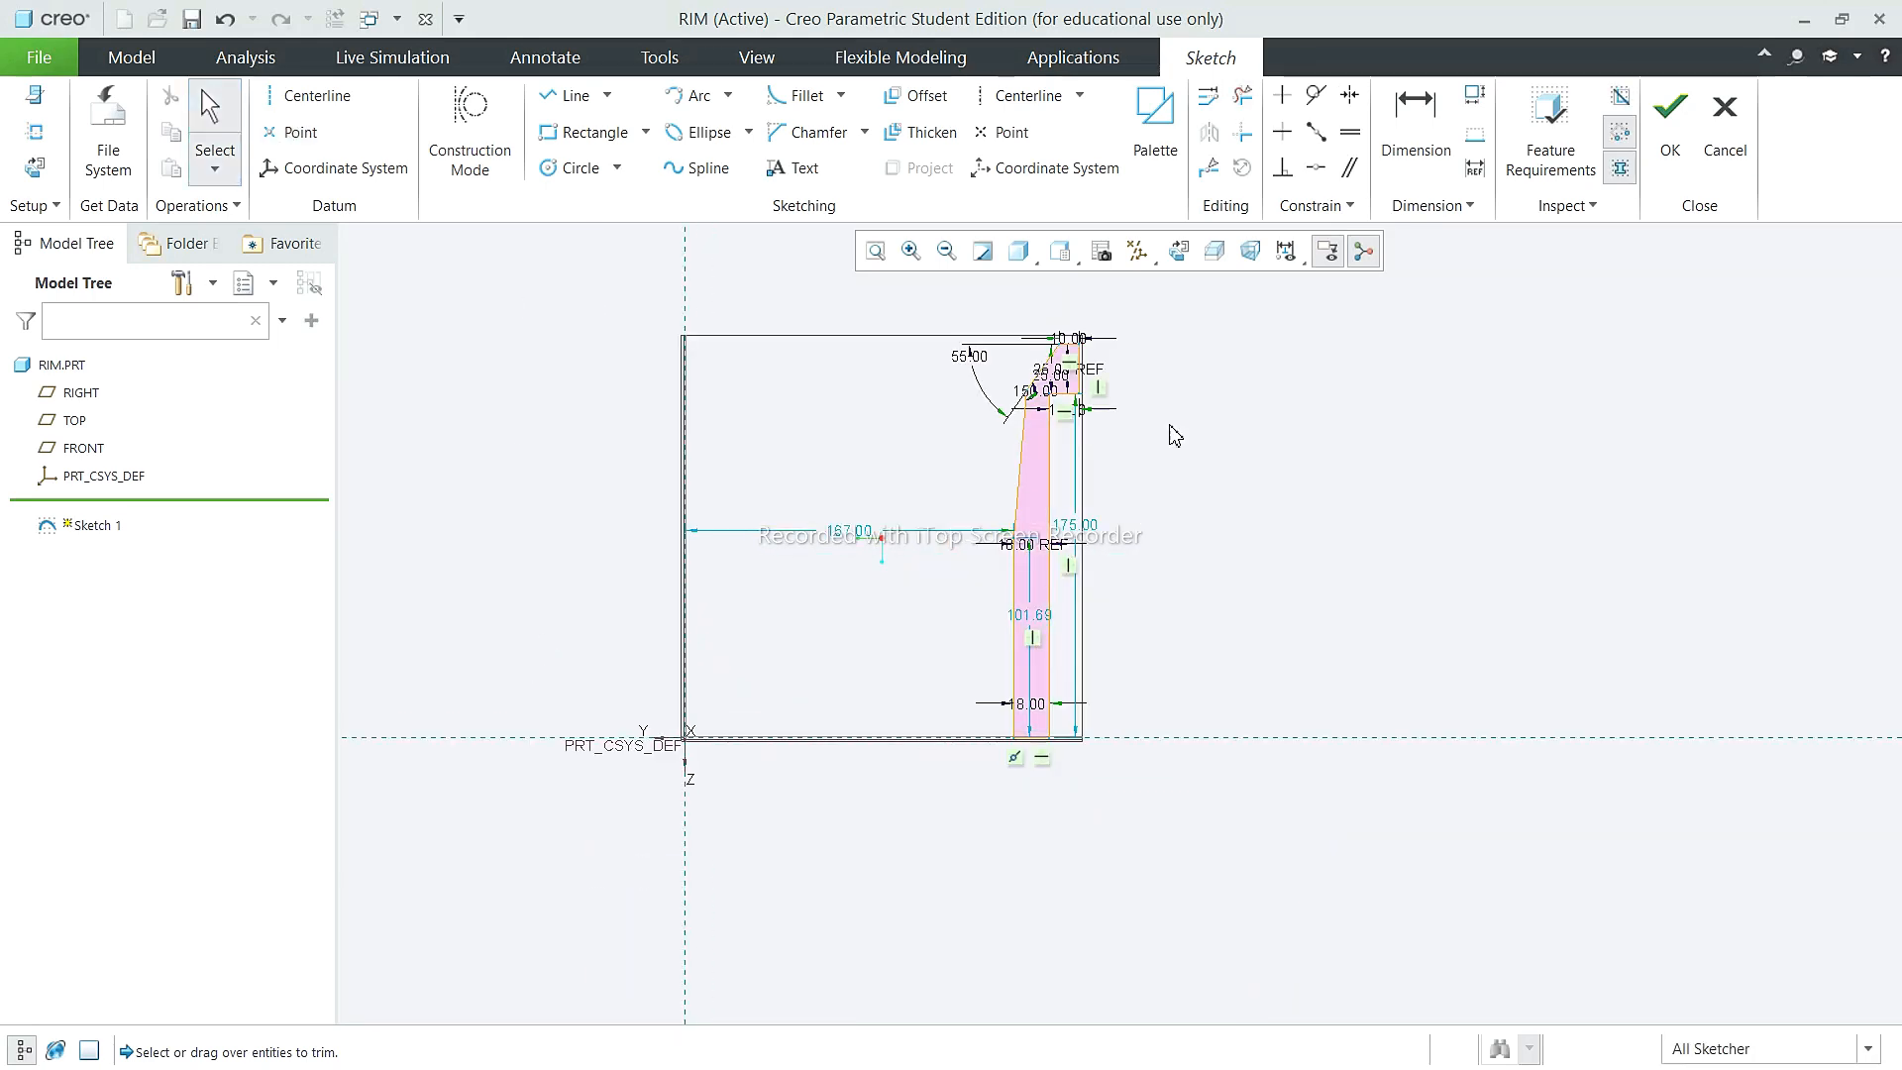
Step: Try to set the distance from the vertical reference to the profile's left edge to 165
scroll(1179, 456, "down", 3)
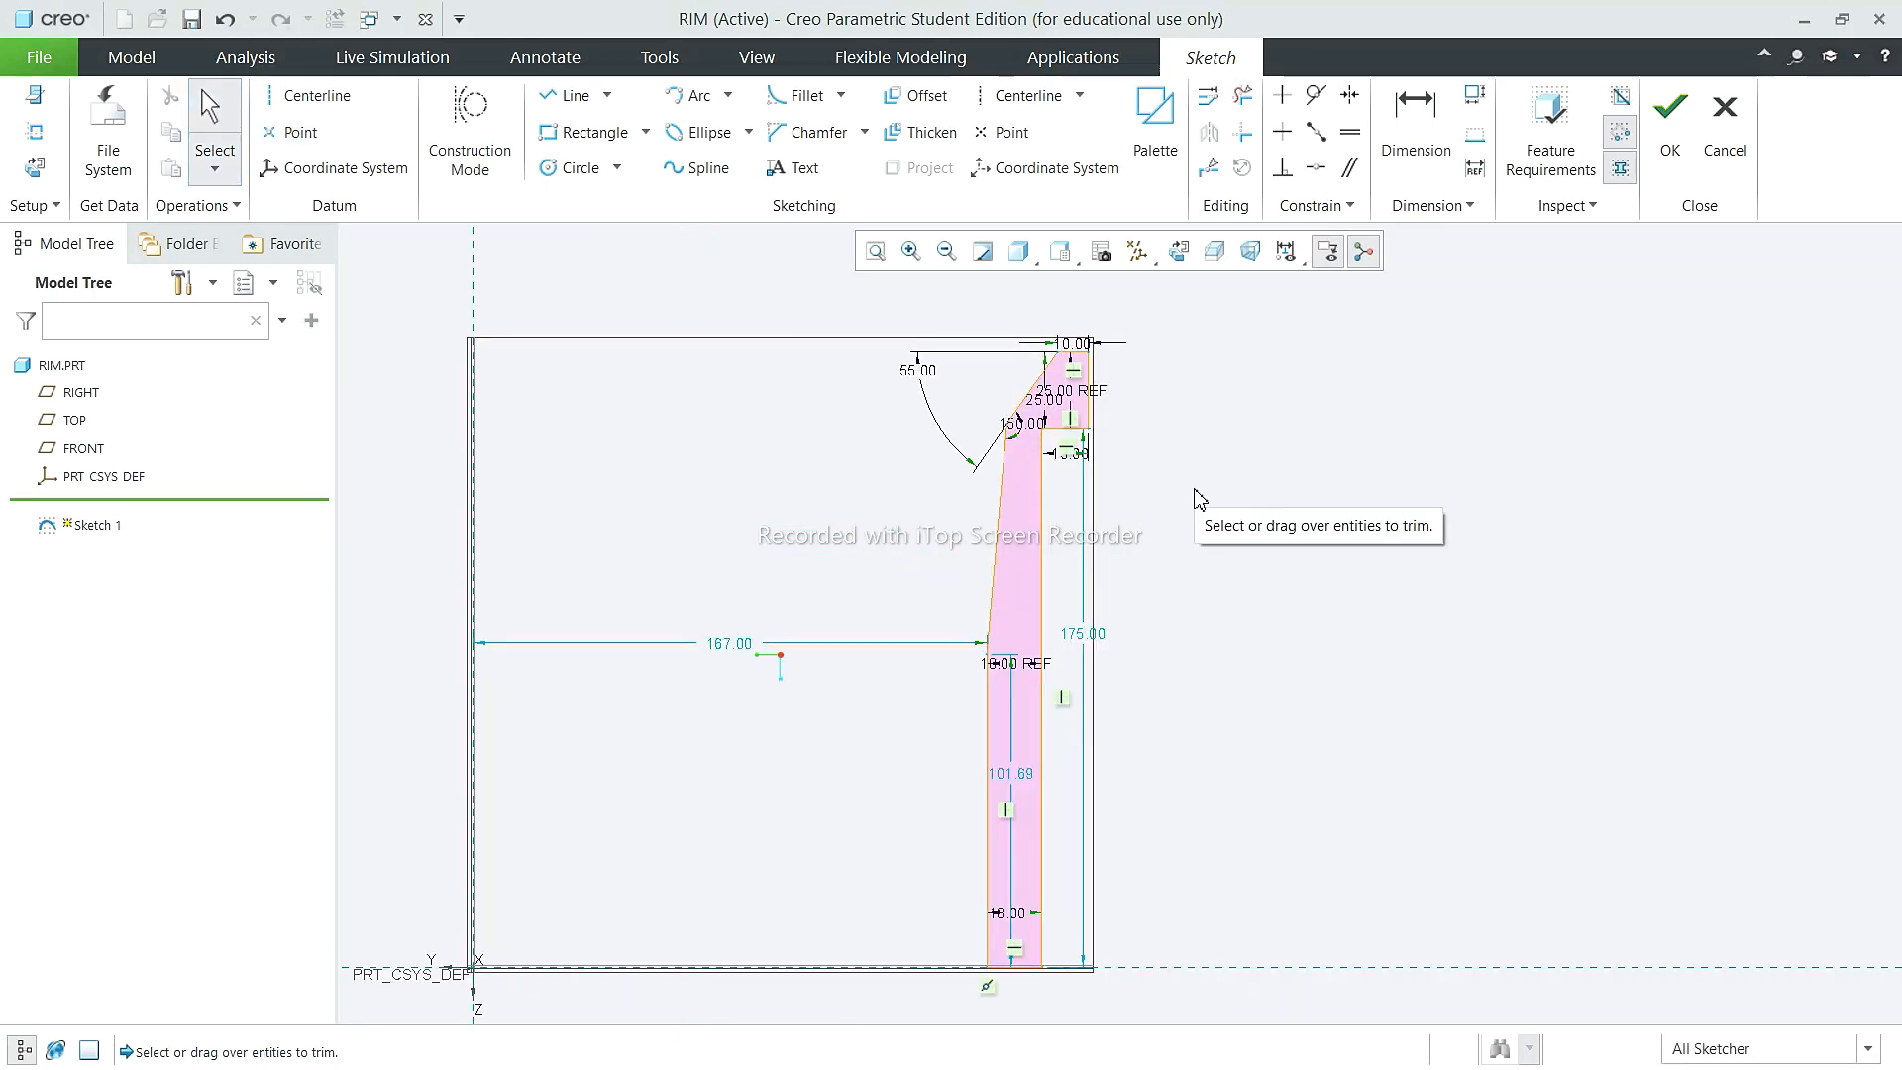
scroll(1028, 694, "down", 3)
double_click(567, 617)
type("165")
key("Return")
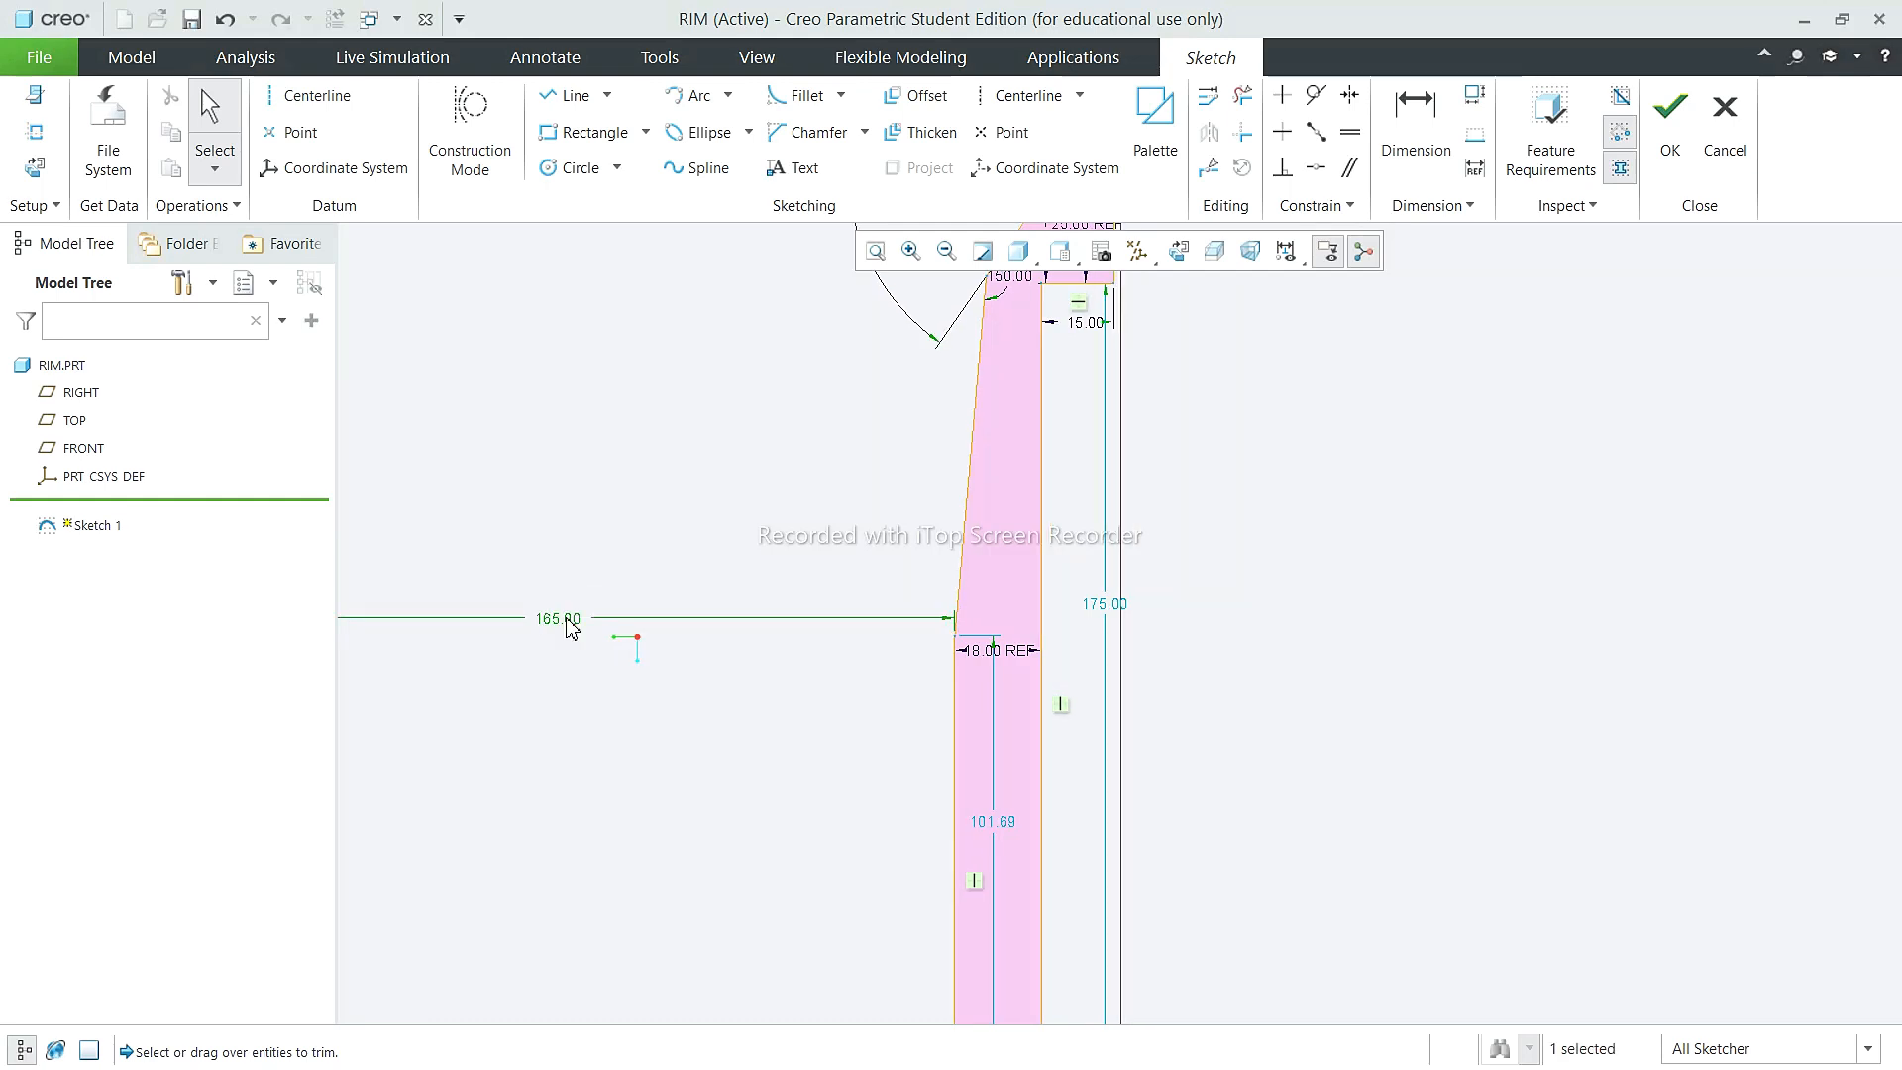
left_click(225, 20)
Step: Dimension the horizontal distance from the vertical reference to the profile's outermost right edge
left_click(1415, 117)
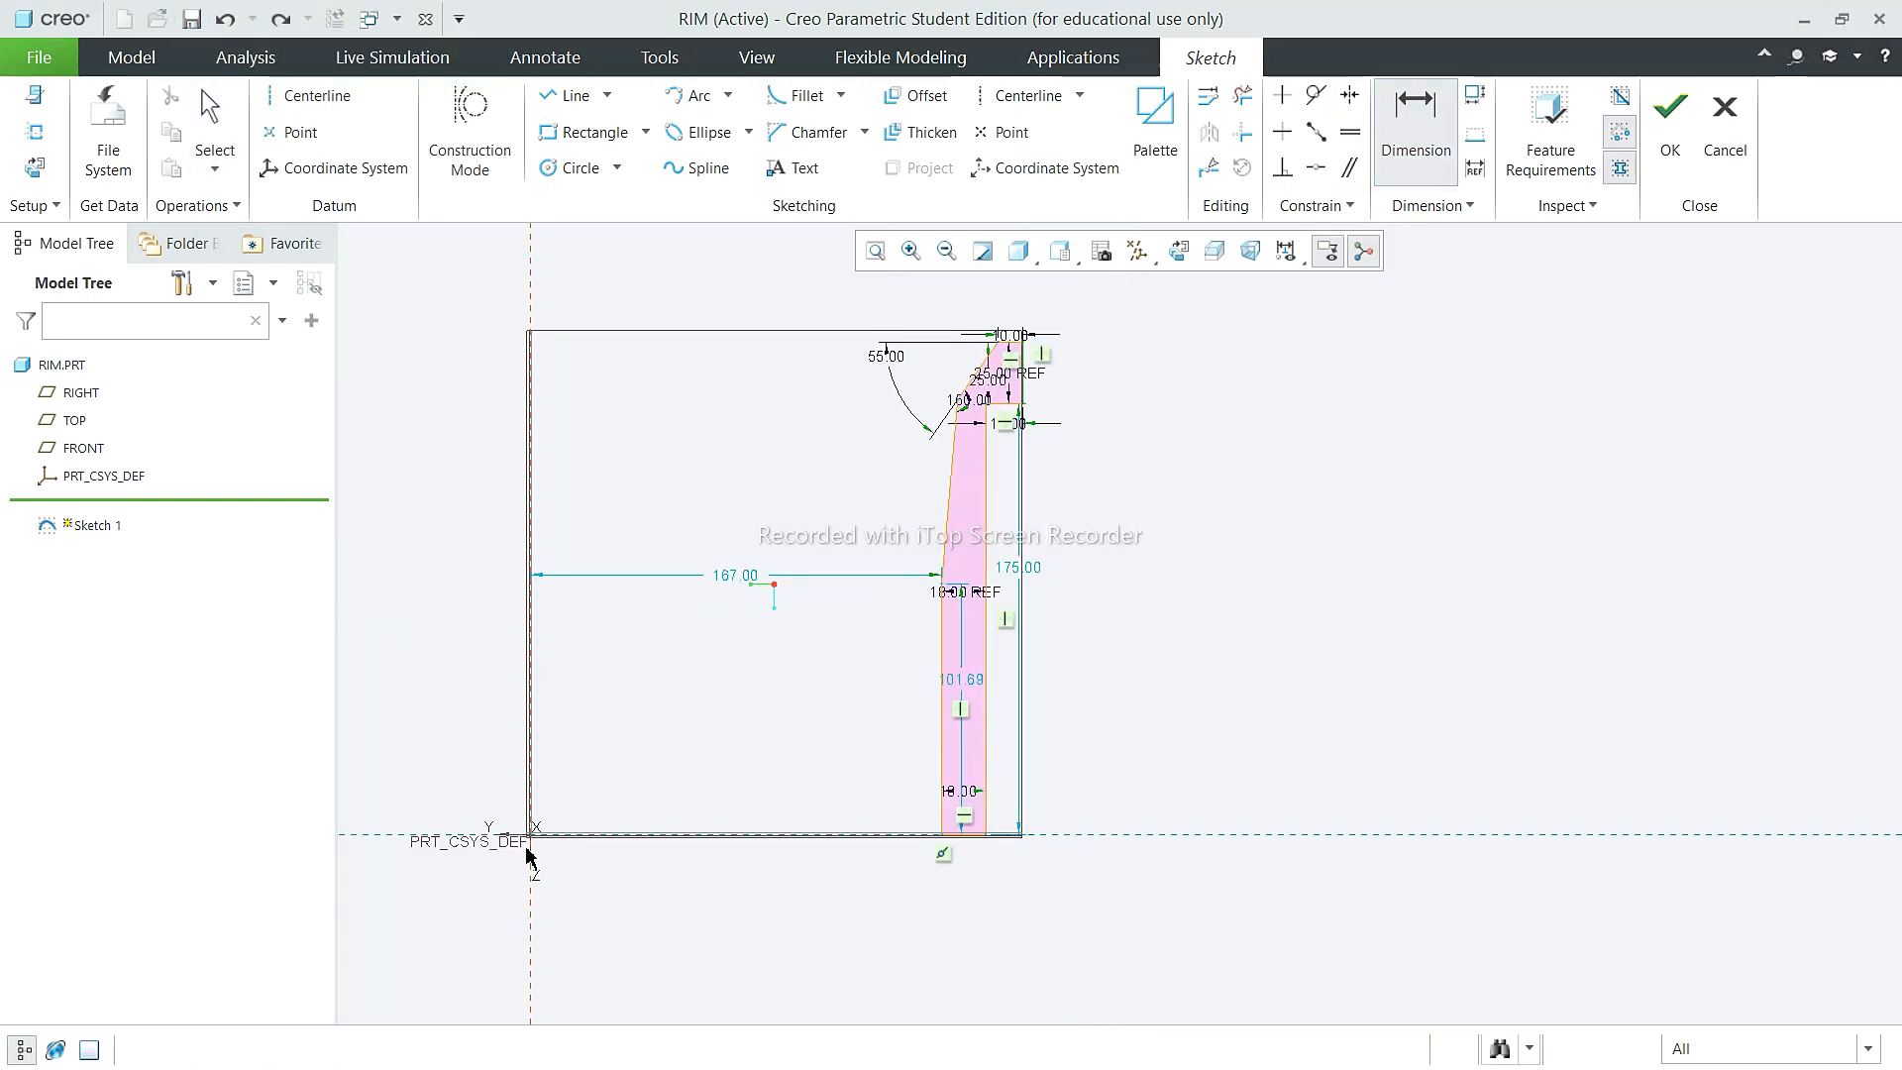
middle_click(726, 953)
middle_click(1305, 878)
Step: Dimension the profile's left edge from the vertical reference at 165, deleting the conflicting 18.00 width dimension
scroll(1013, 426, "down", 5)
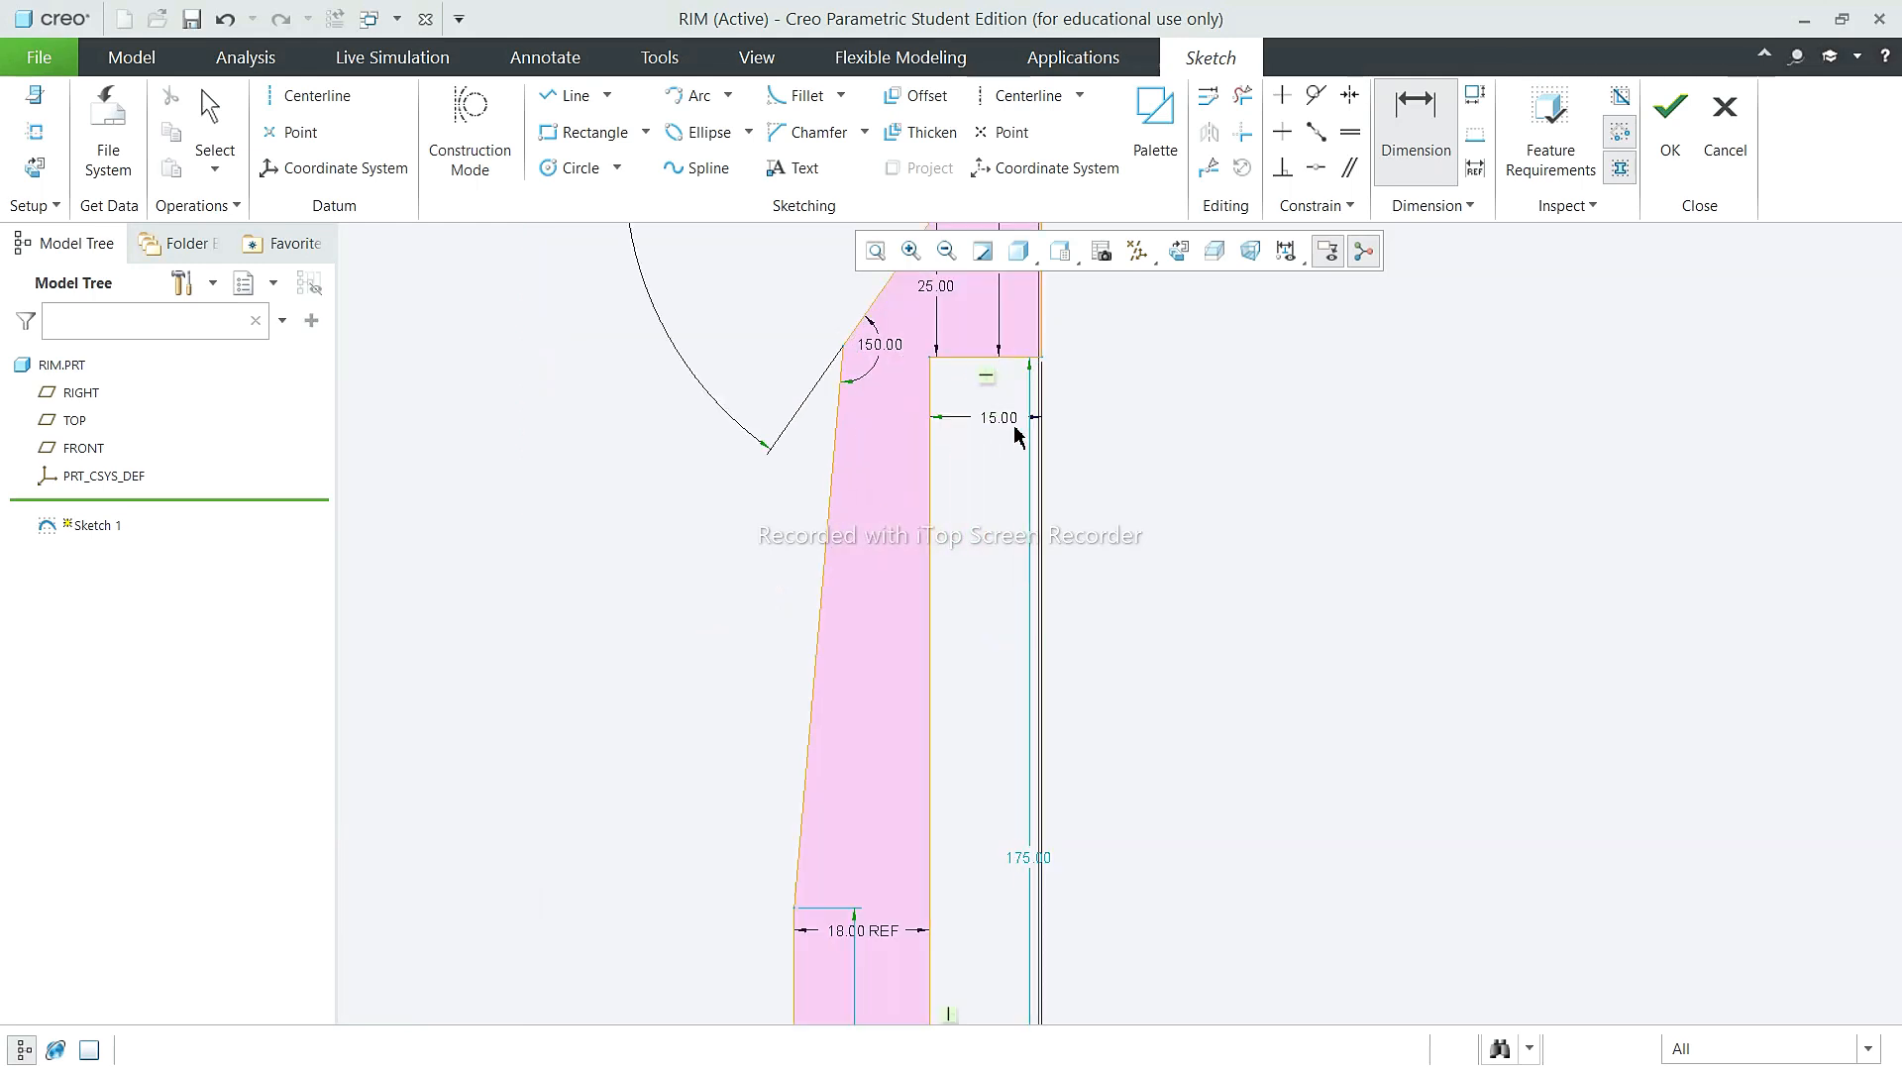
scroll(1013, 426, "up", 5)
scroll(842, 634, "down", 3)
left_click(1029, 570)
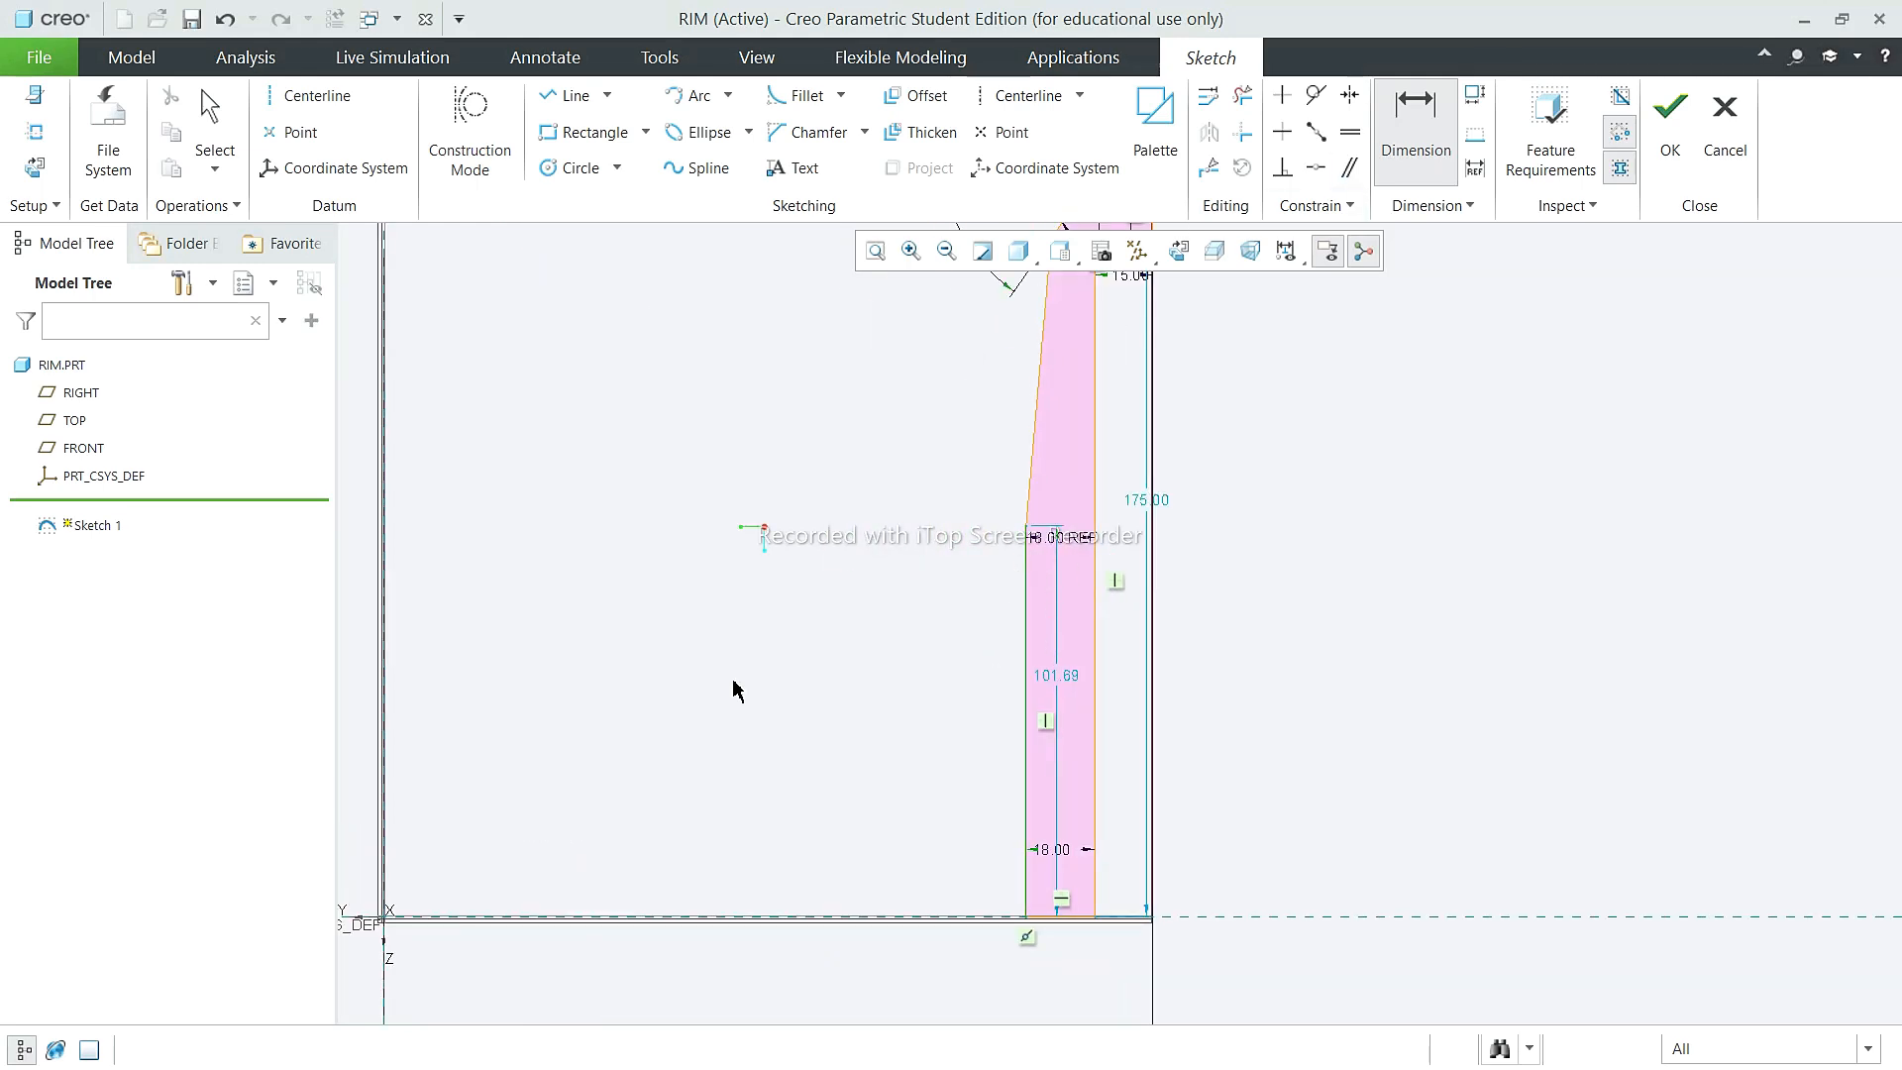
scroll(682, 561, "up", 2)
middle_click(722, 821)
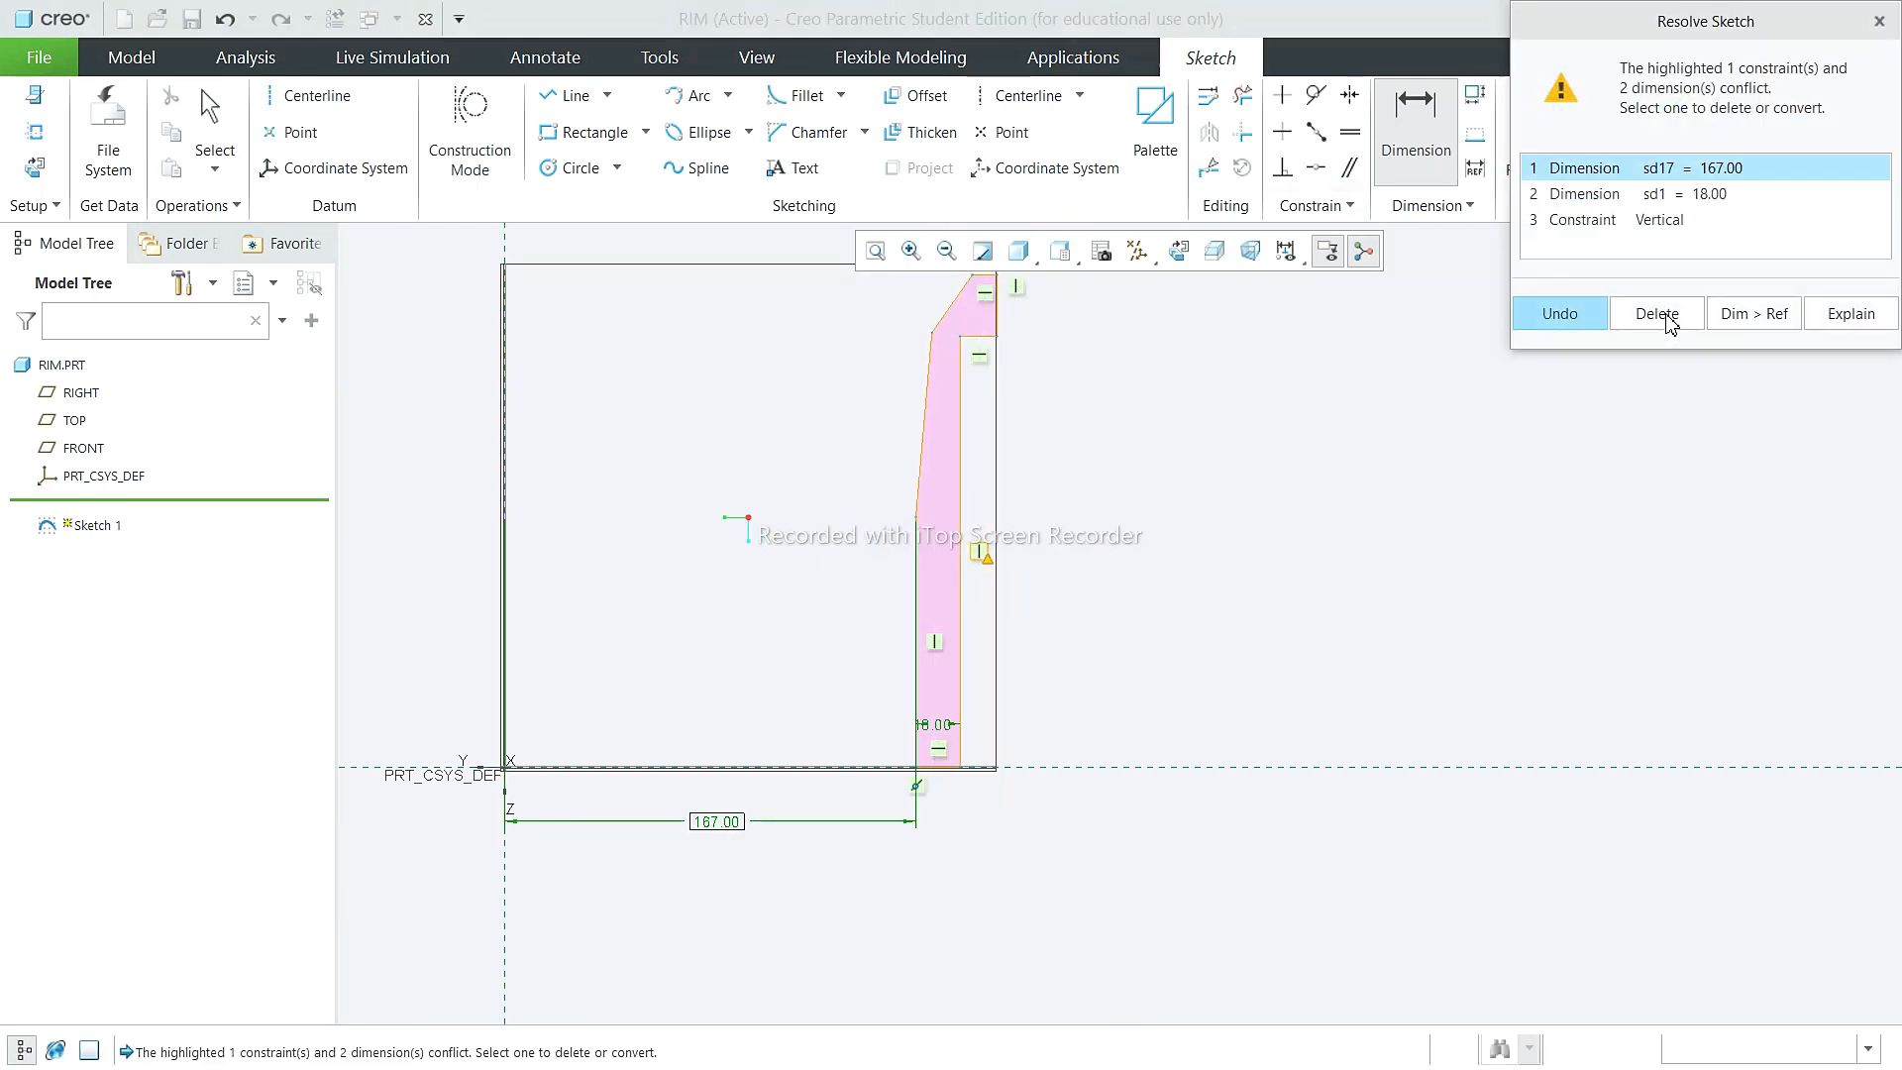
left_click(1701, 196)
left_click(1647, 315)
type("165")
key("Return")
Step: Set the height of the profile's left vertical edge to 105
scroll(882, 496, "down", 2)
double_click(951, 693)
type("105")
key("Return")
scroll(953, 695, "up", 3)
scroll(976, 612, "down", 1)
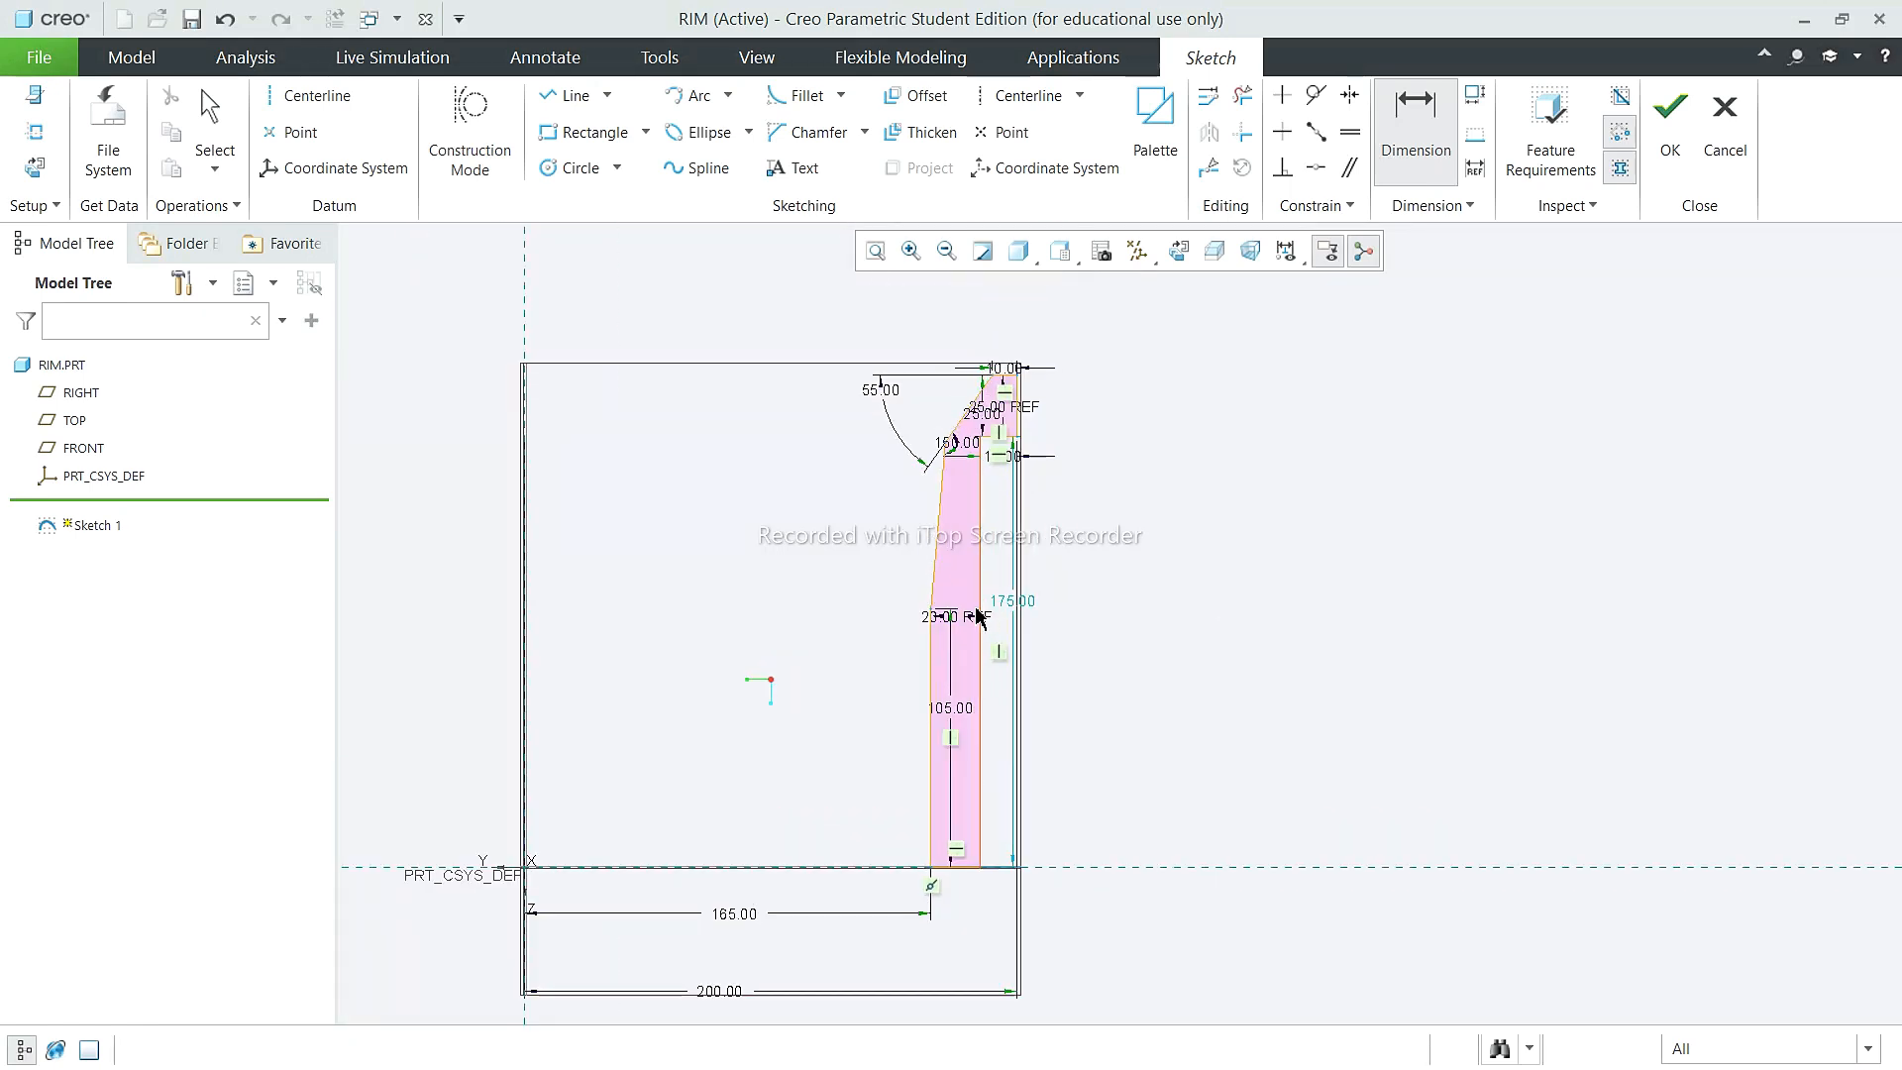
Step: Add a datum centerline along the vertical reference and finish the sketch
left_click(317, 95)
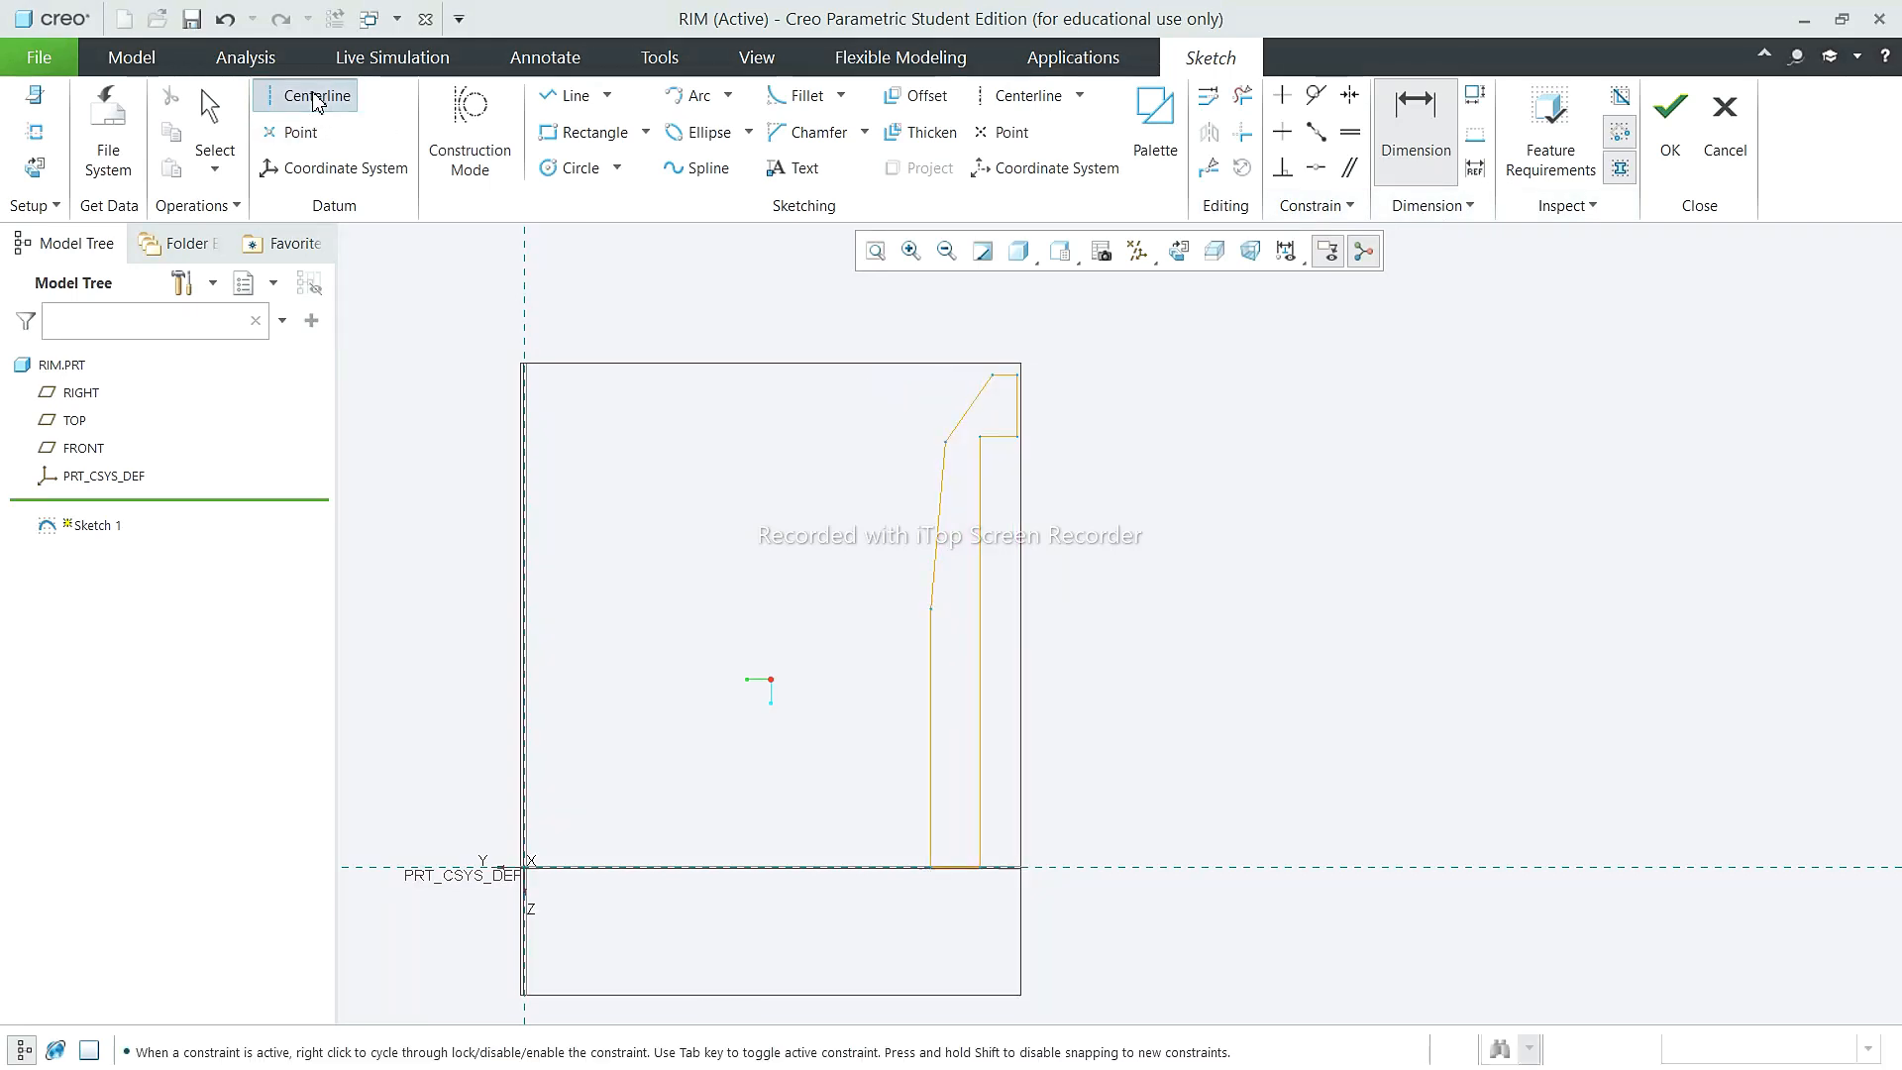
left_click(1668, 158)
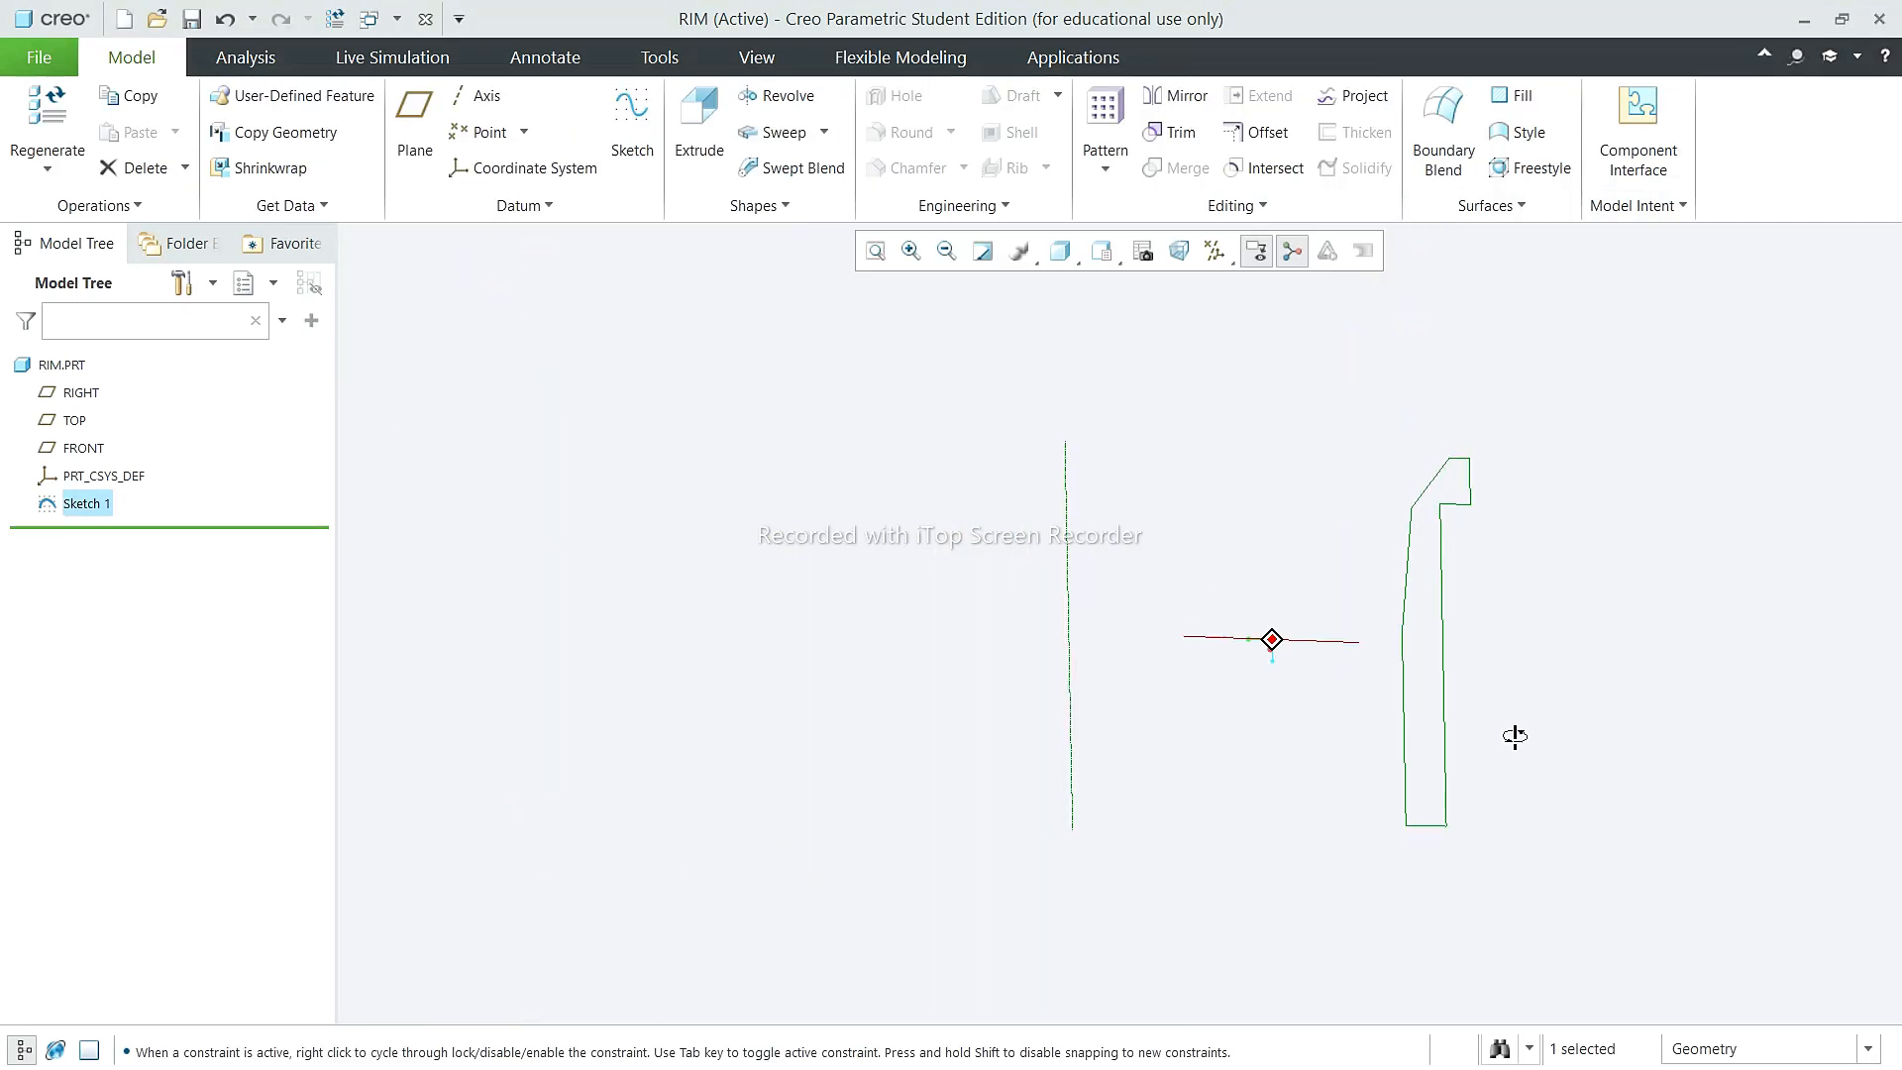
Step: Revolve the cross-section sketch 360 degrees about its internal centerline as a solid
left_click(777, 96)
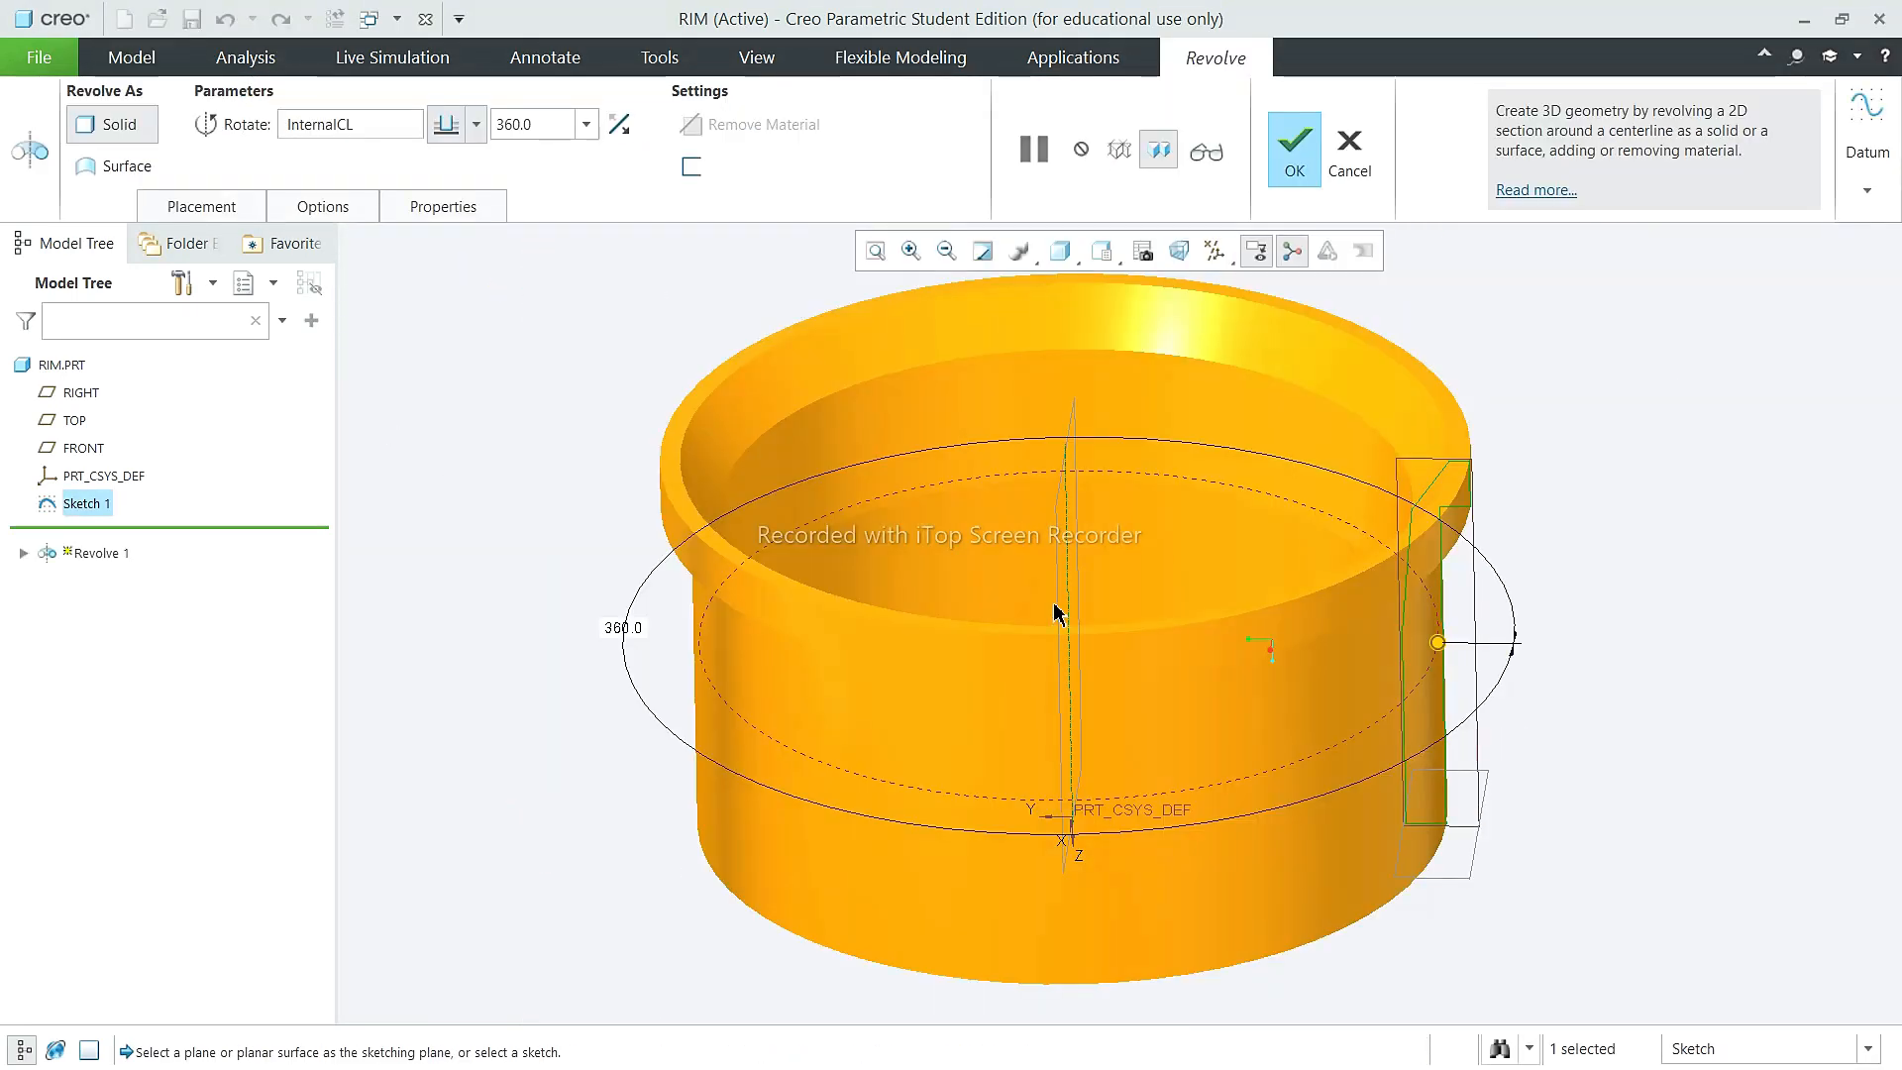
left_click(1296, 148)
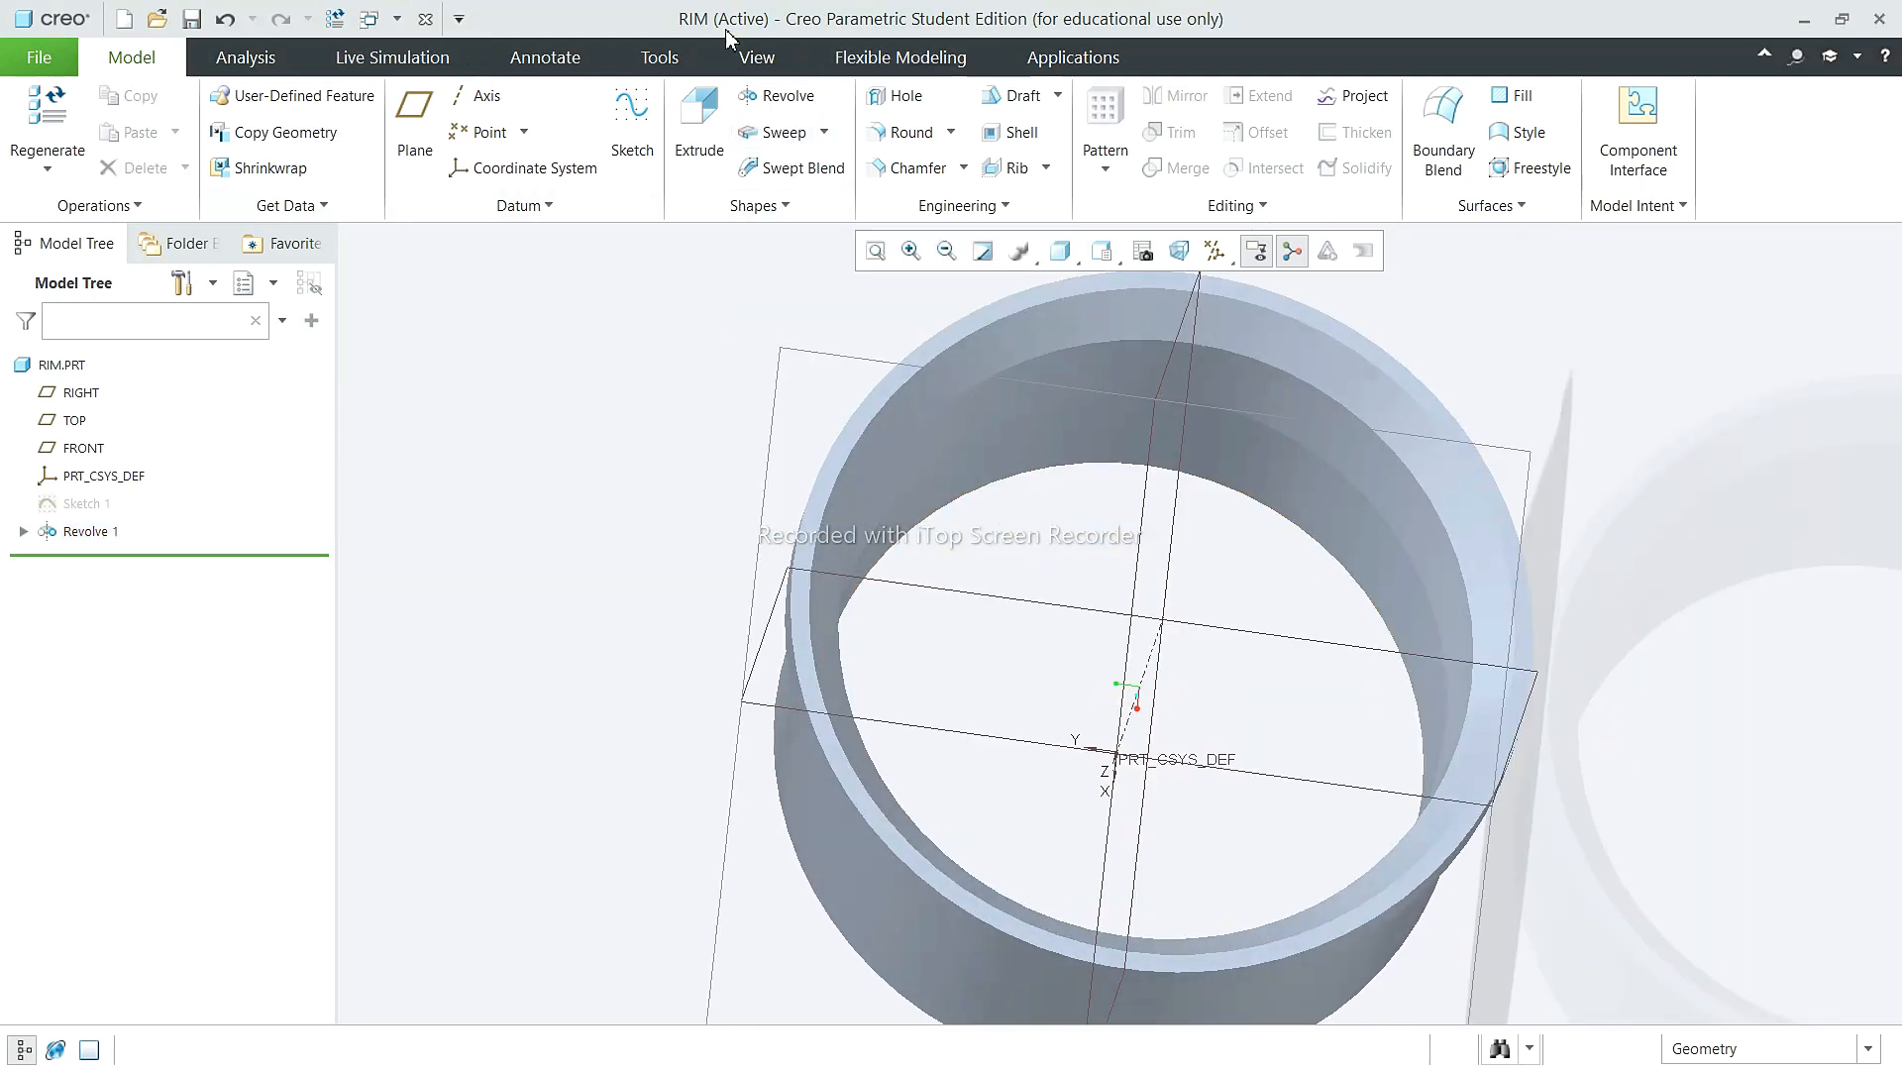
Step: Round the two circular edges on the rim's inner wall with a radius of 20
left_click(903, 132)
left_click(1189, 341)
double_click(287, 121)
type("15")
key("Return")
double_click(276, 121)
type("20")
key("Return")
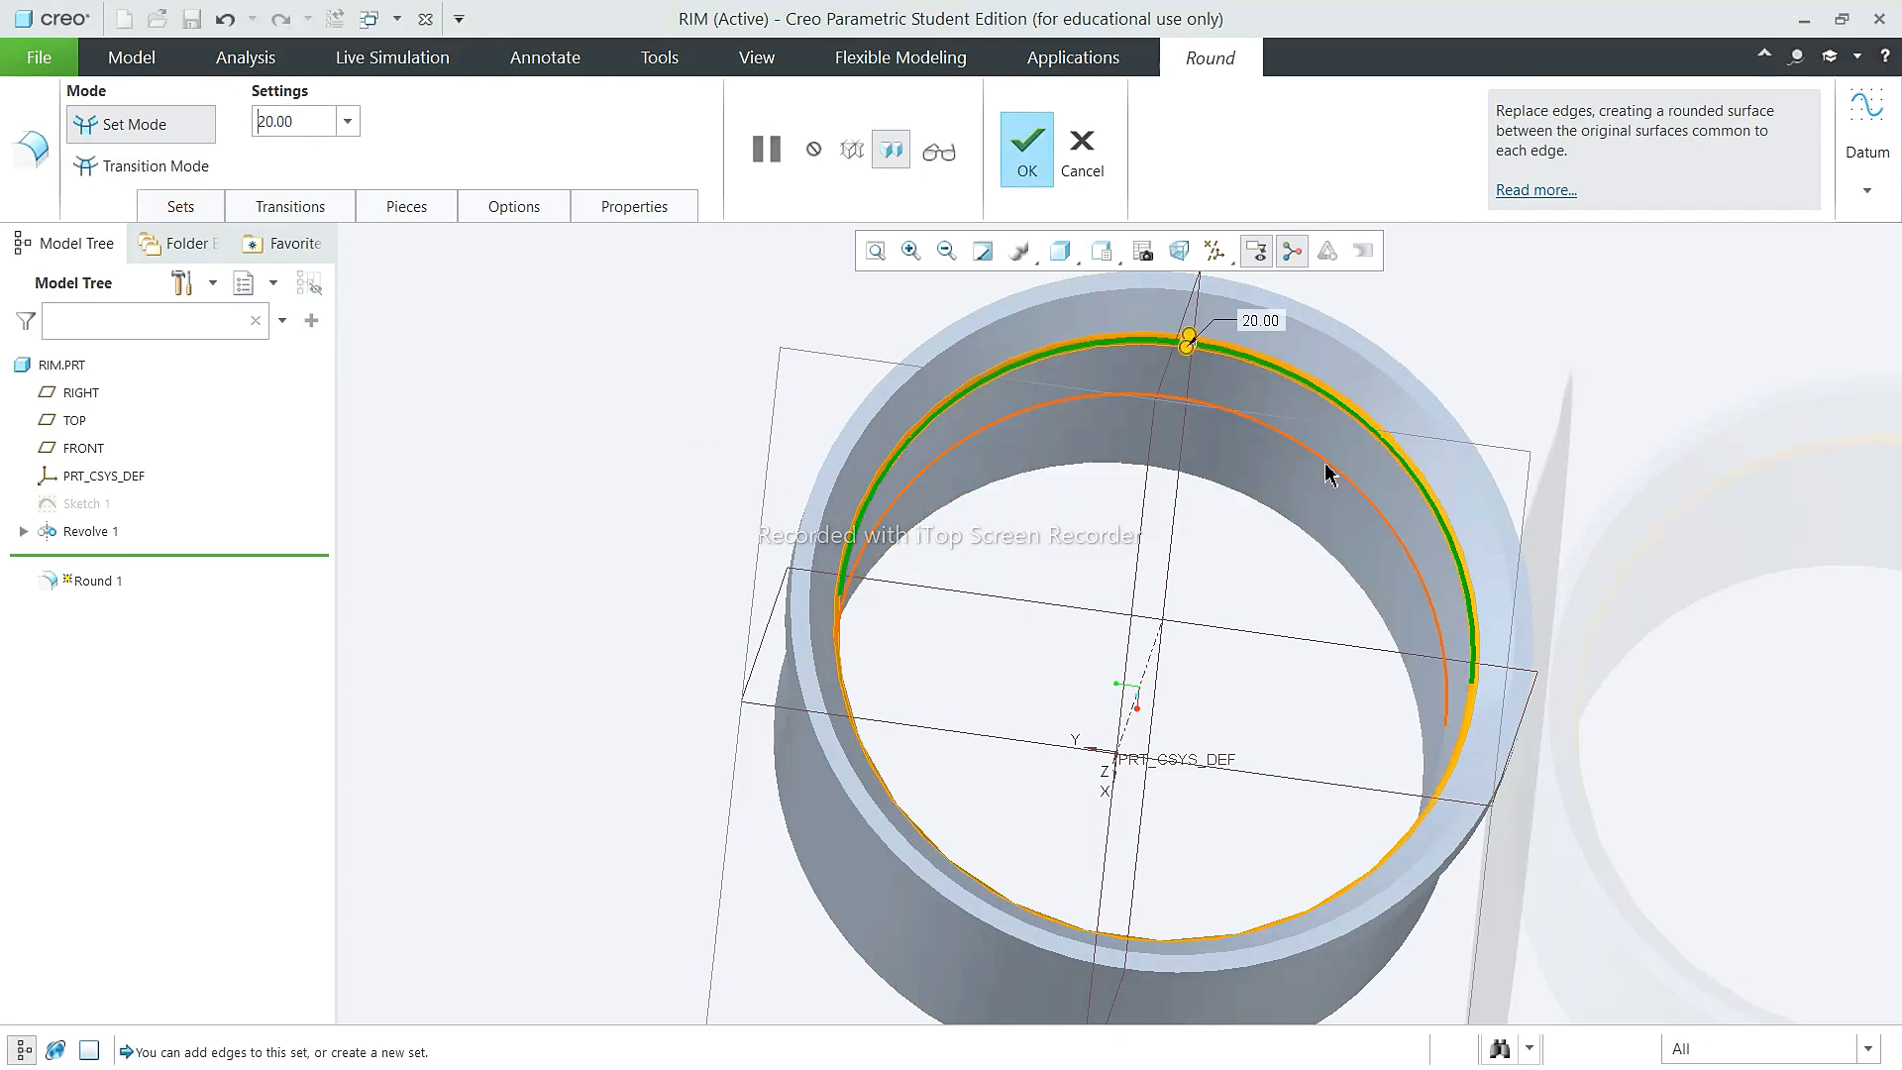
left_click(1325, 464)
left_click(1027, 148)
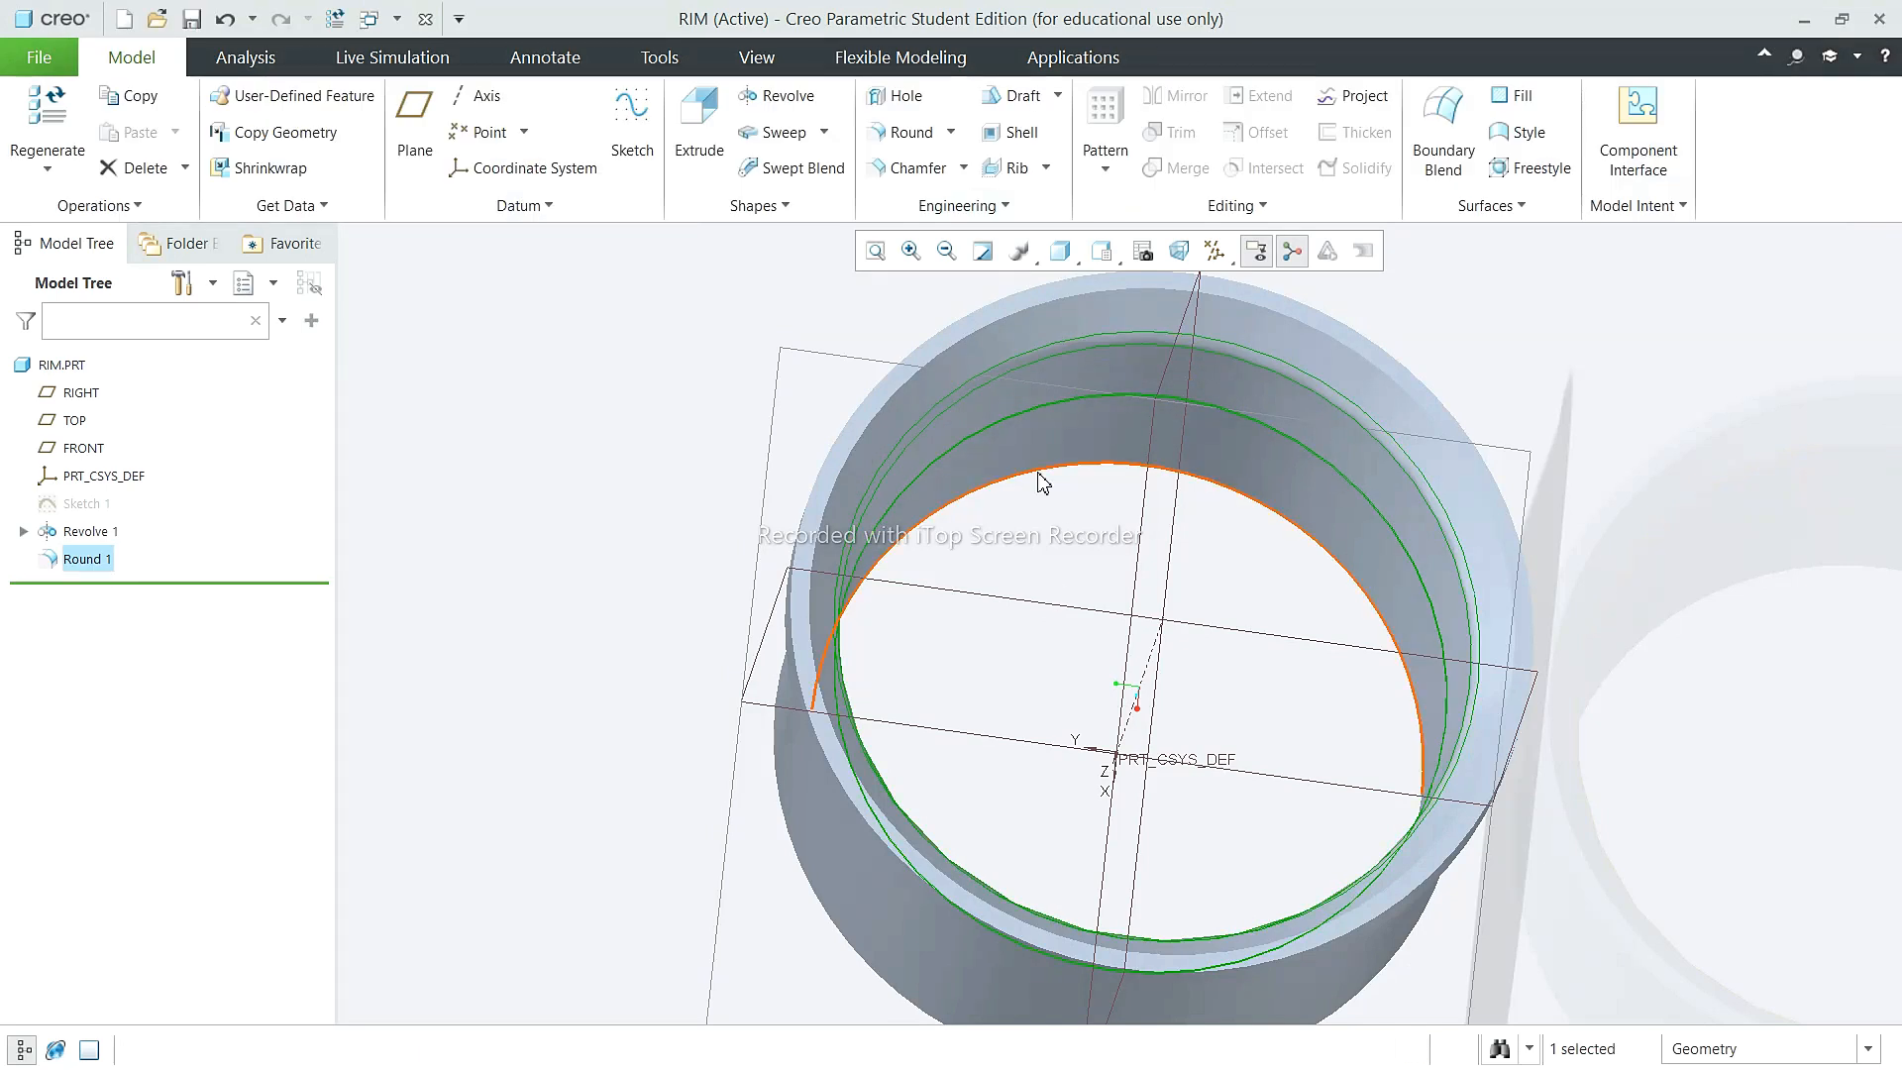
left_click(590, 537)
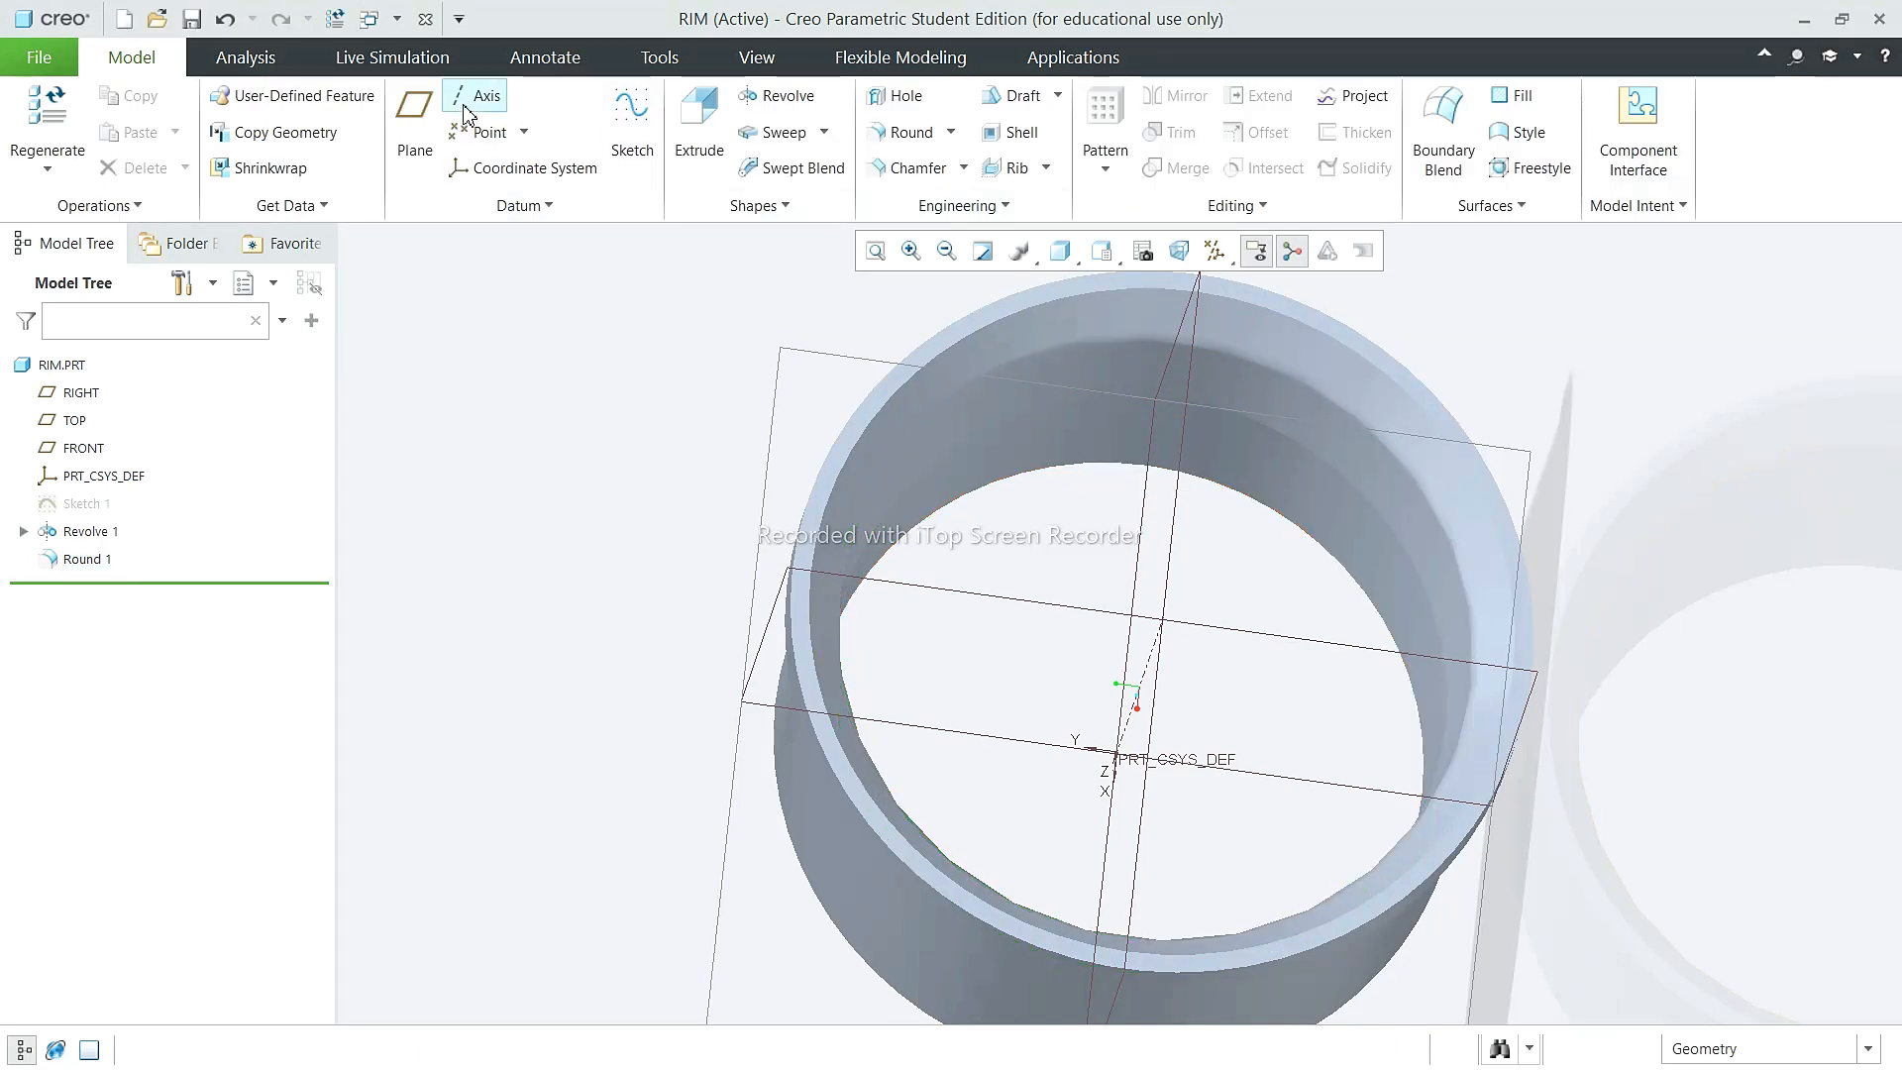
Step: Create a datum plane on the rim's upper annular face
left_click(414, 127)
left_click(1011, 310)
middle_click(1530, 605)
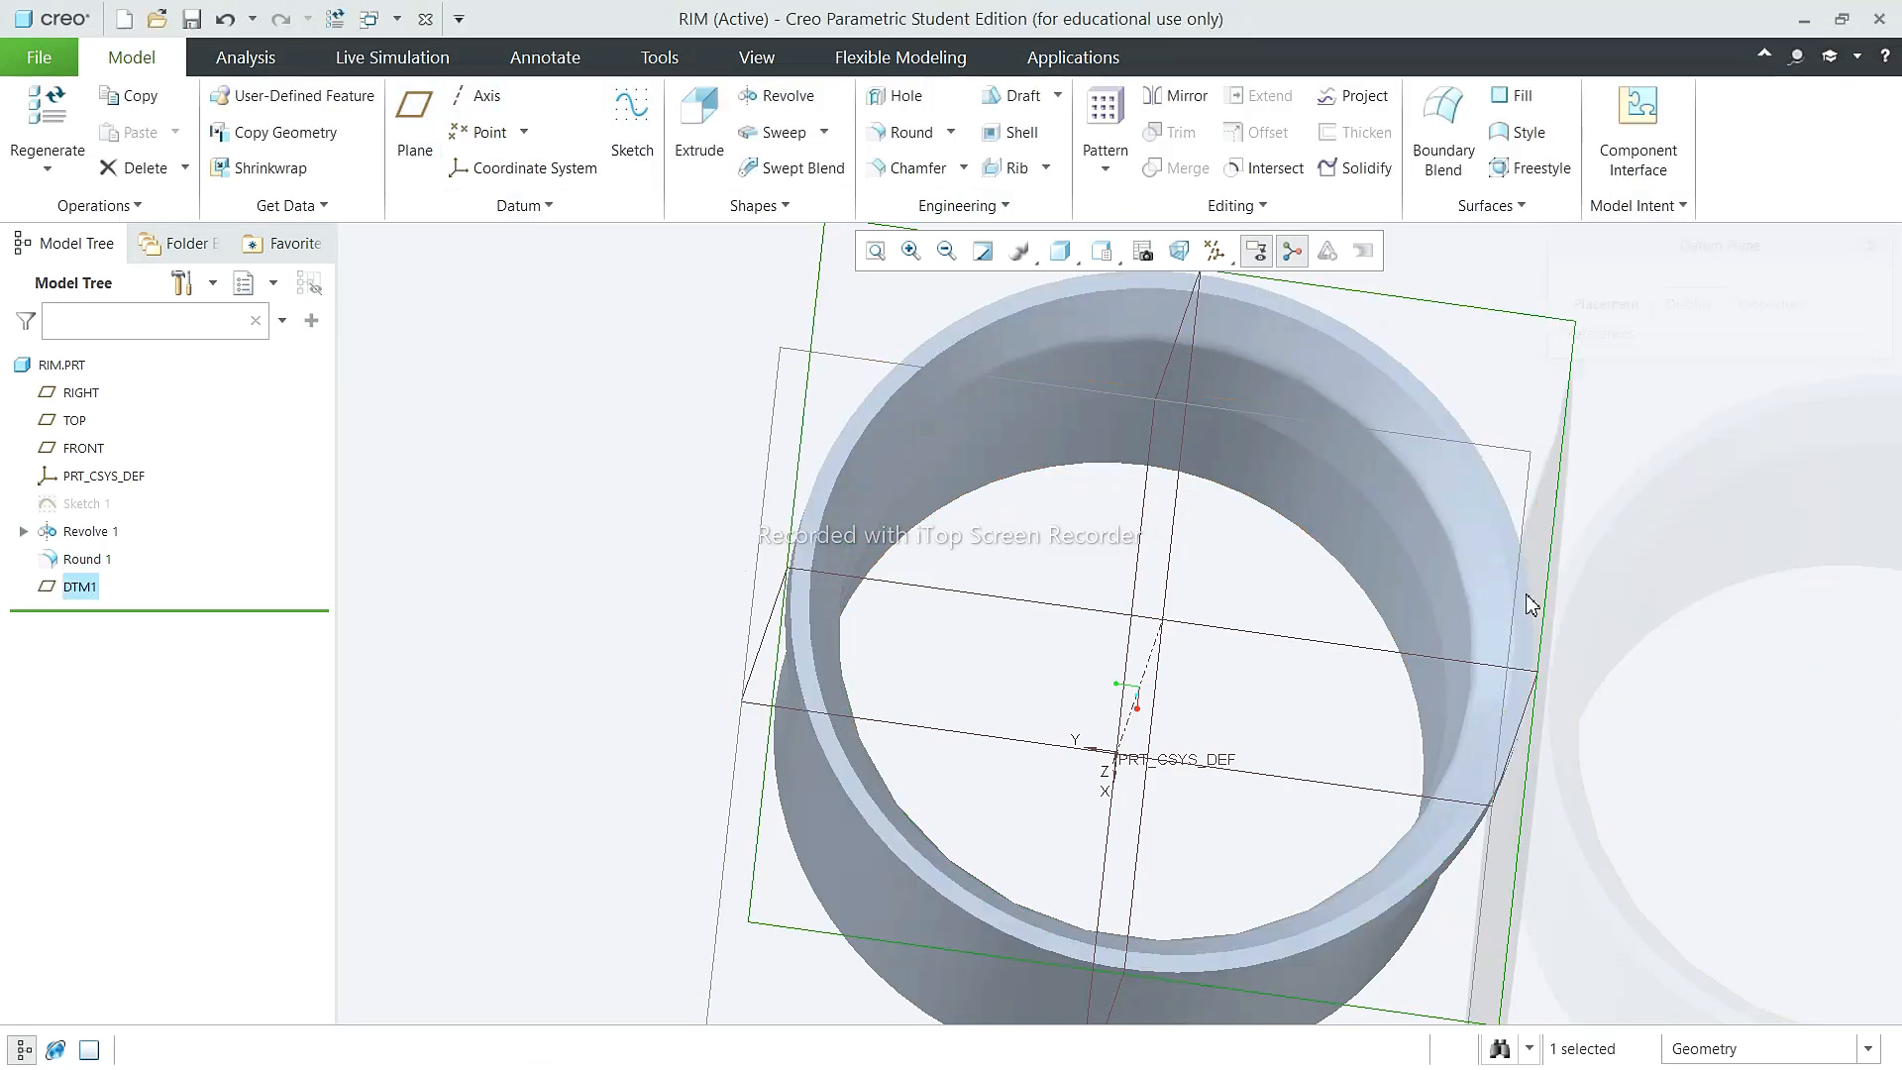
left_click(631, 127)
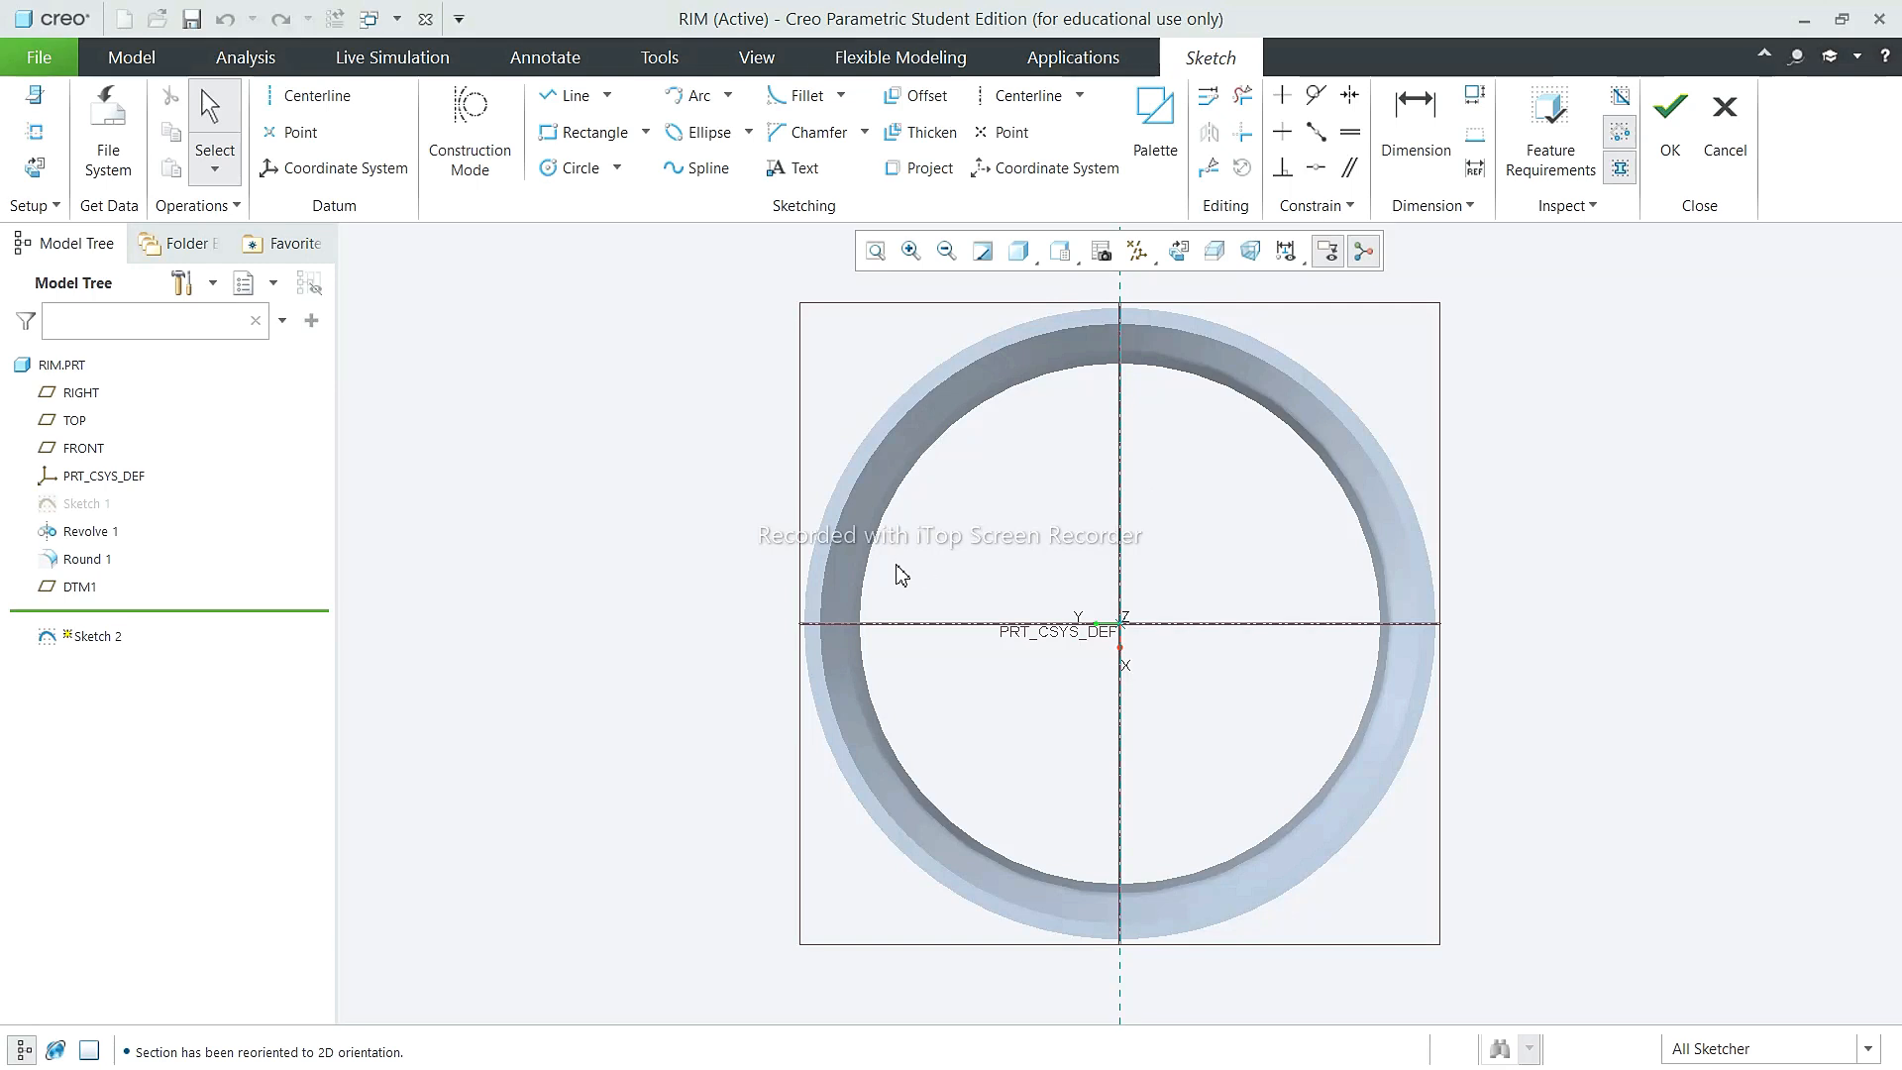
left_click(570, 95)
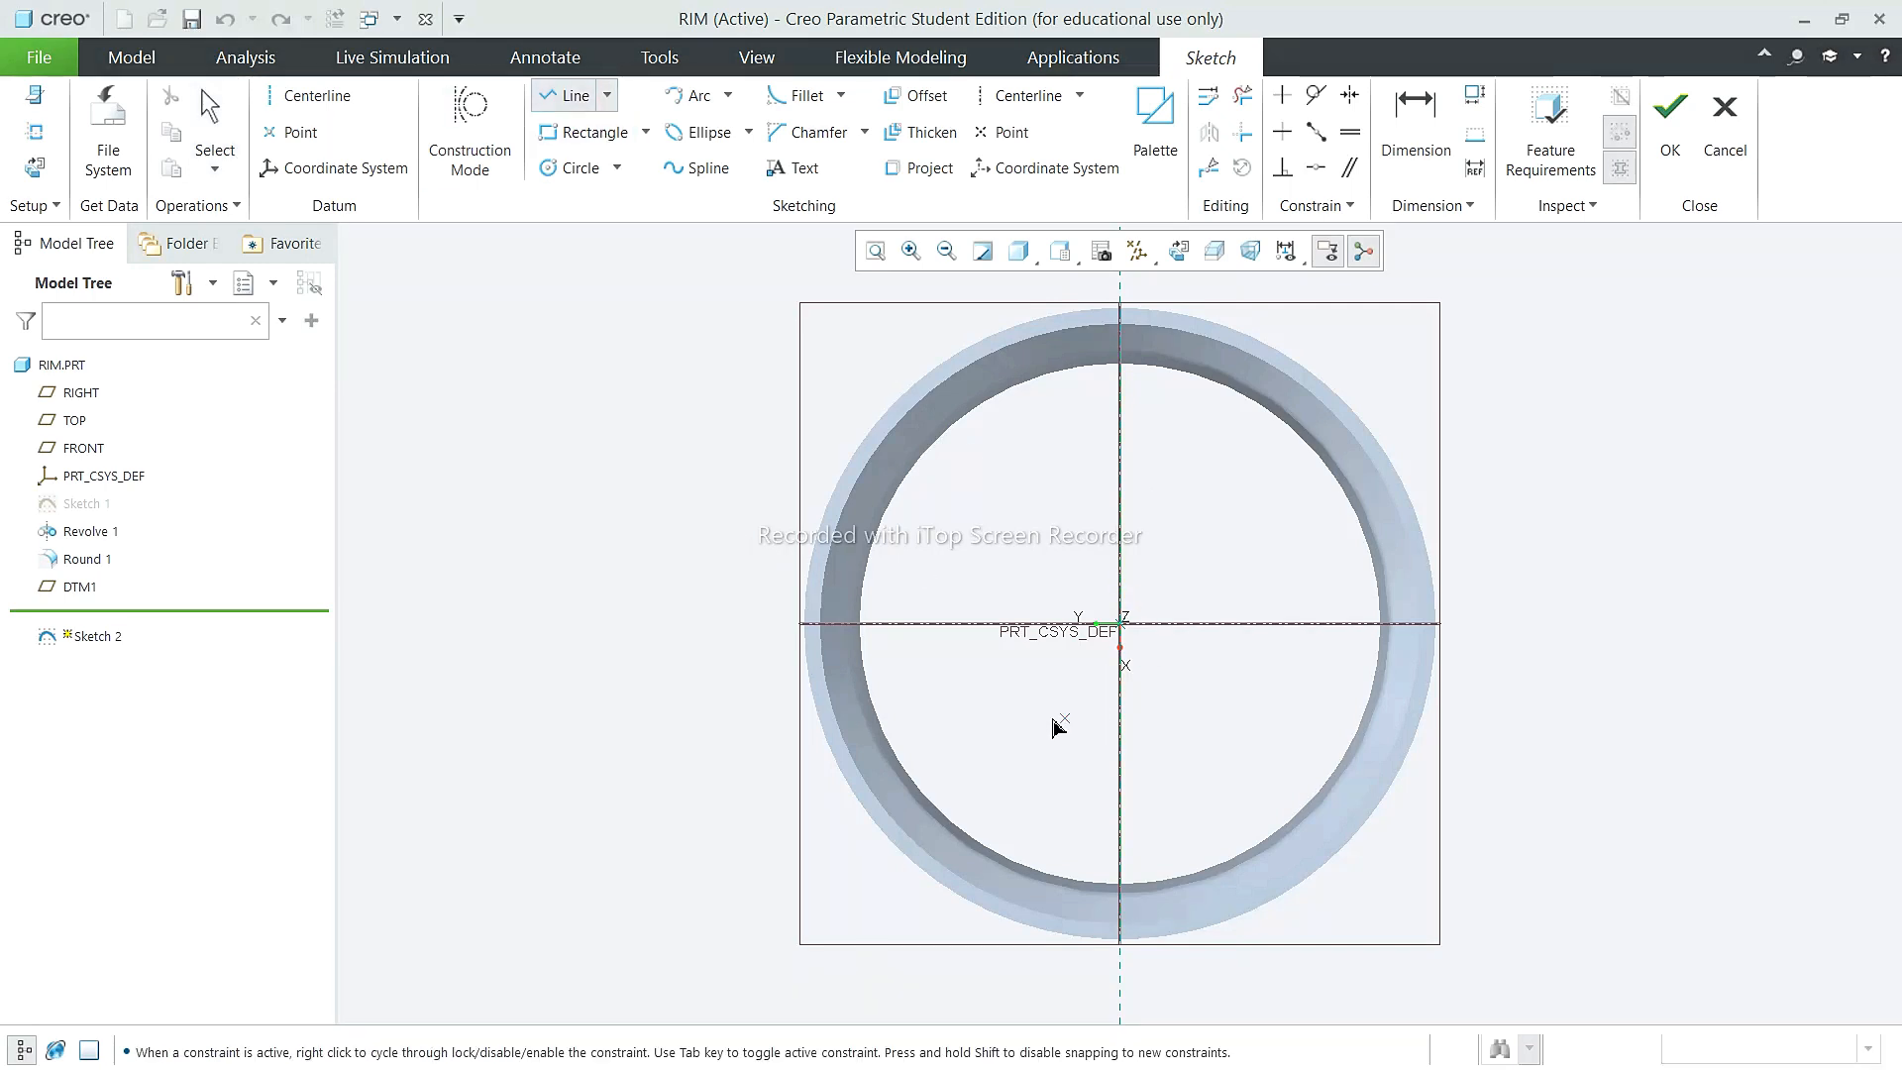
left_click(1725, 114)
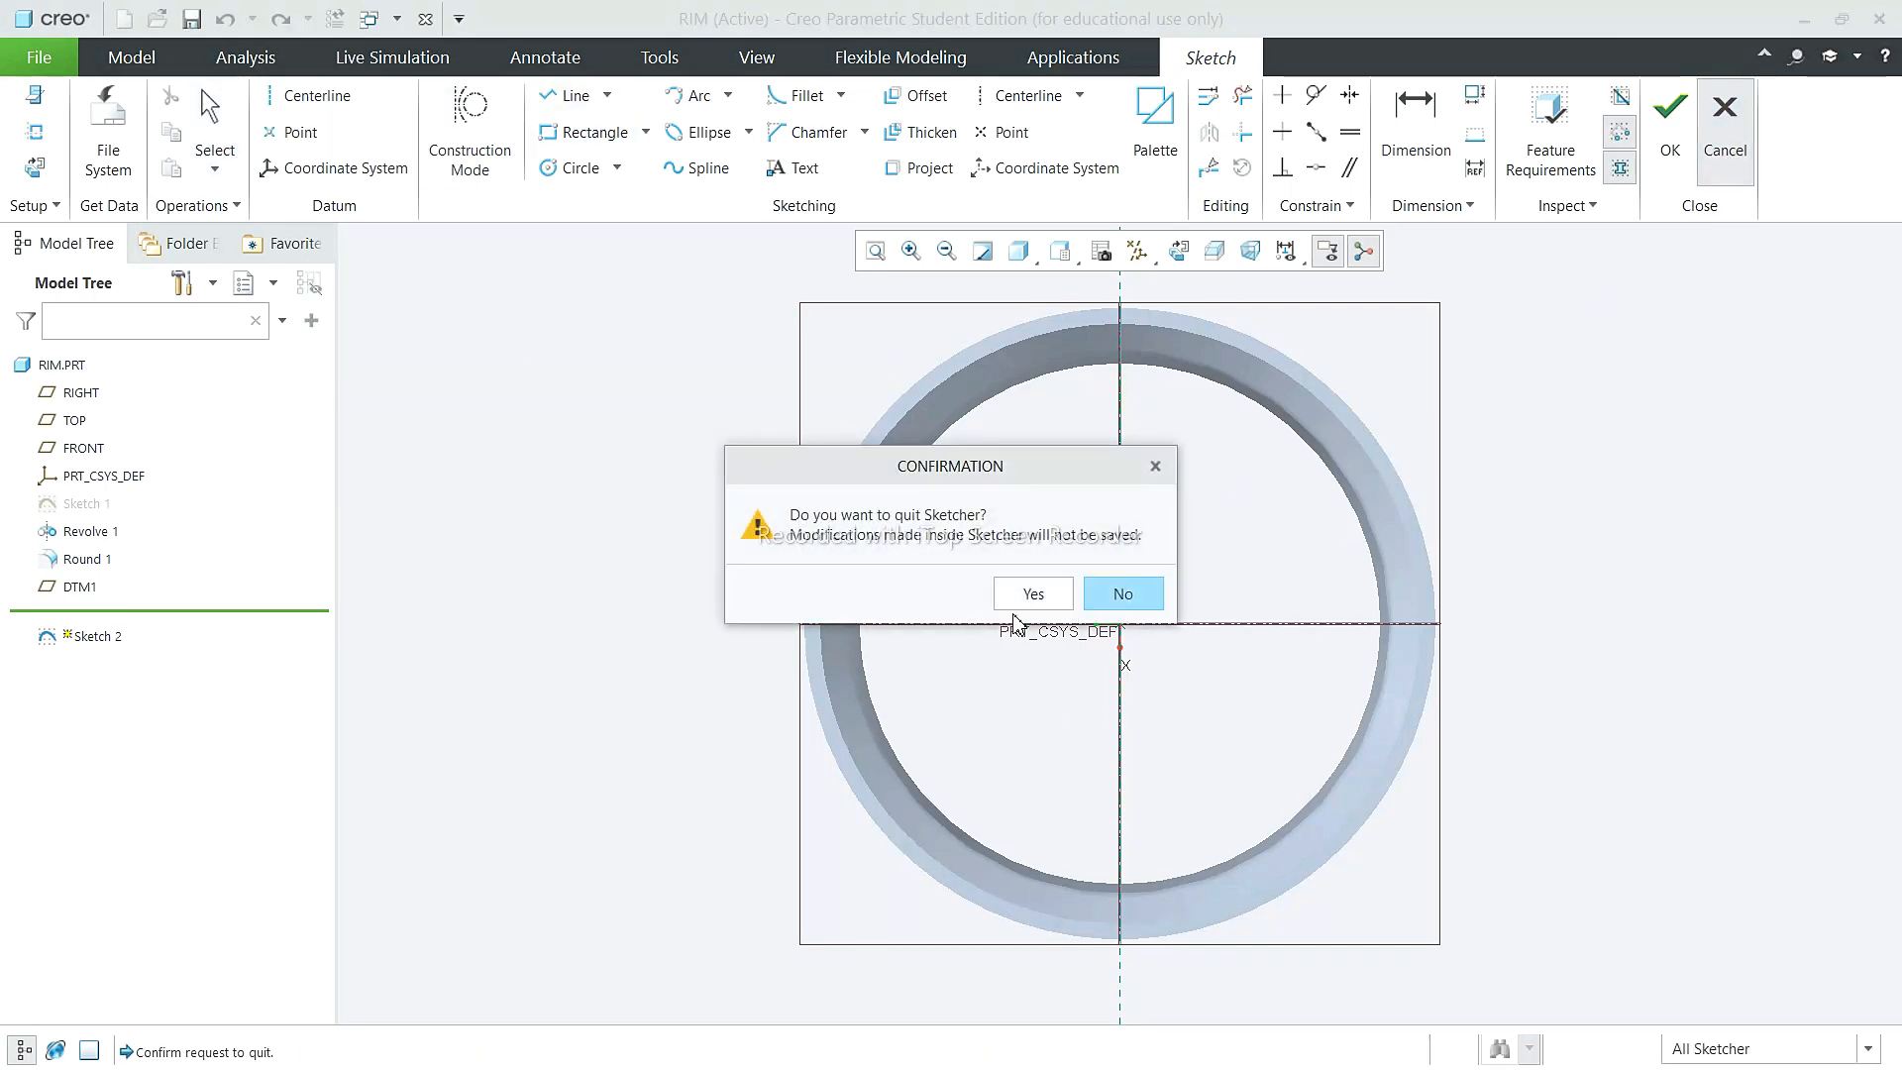
left_click(1110, 590)
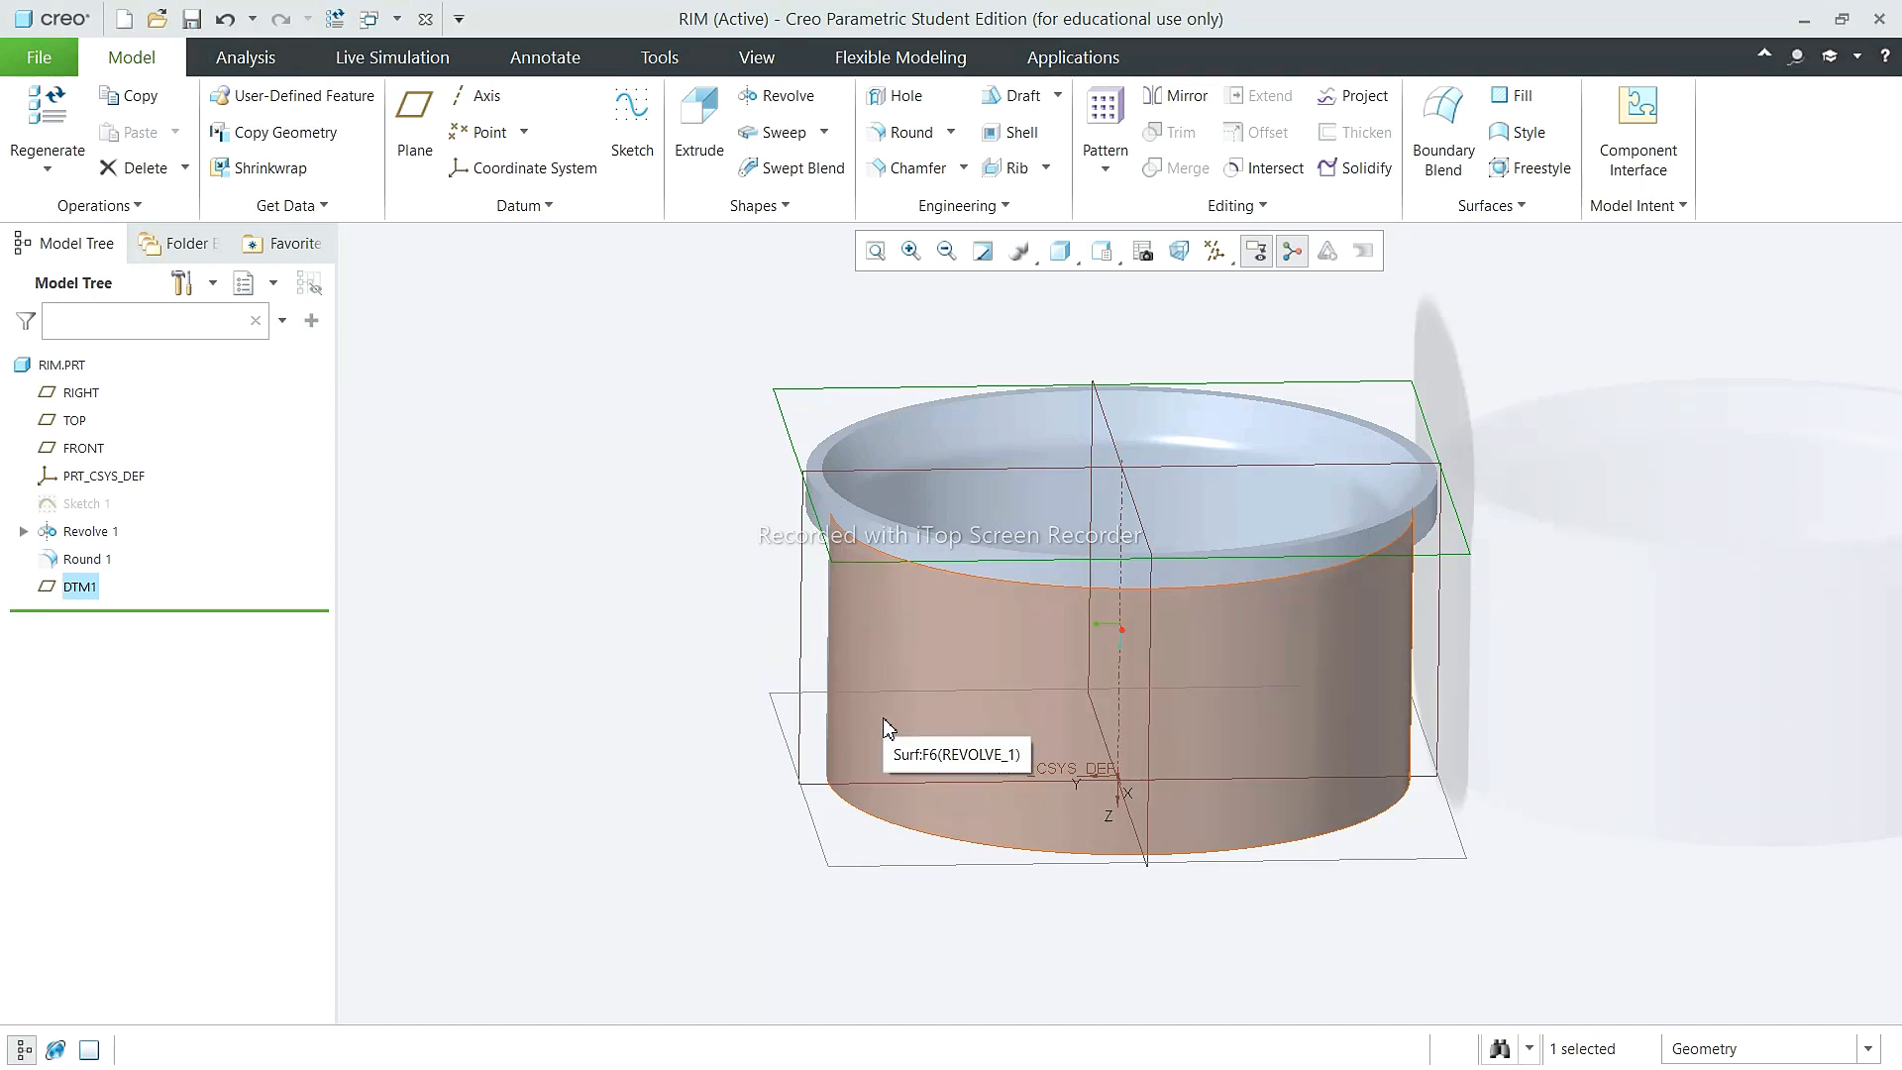
left_click(76, 624)
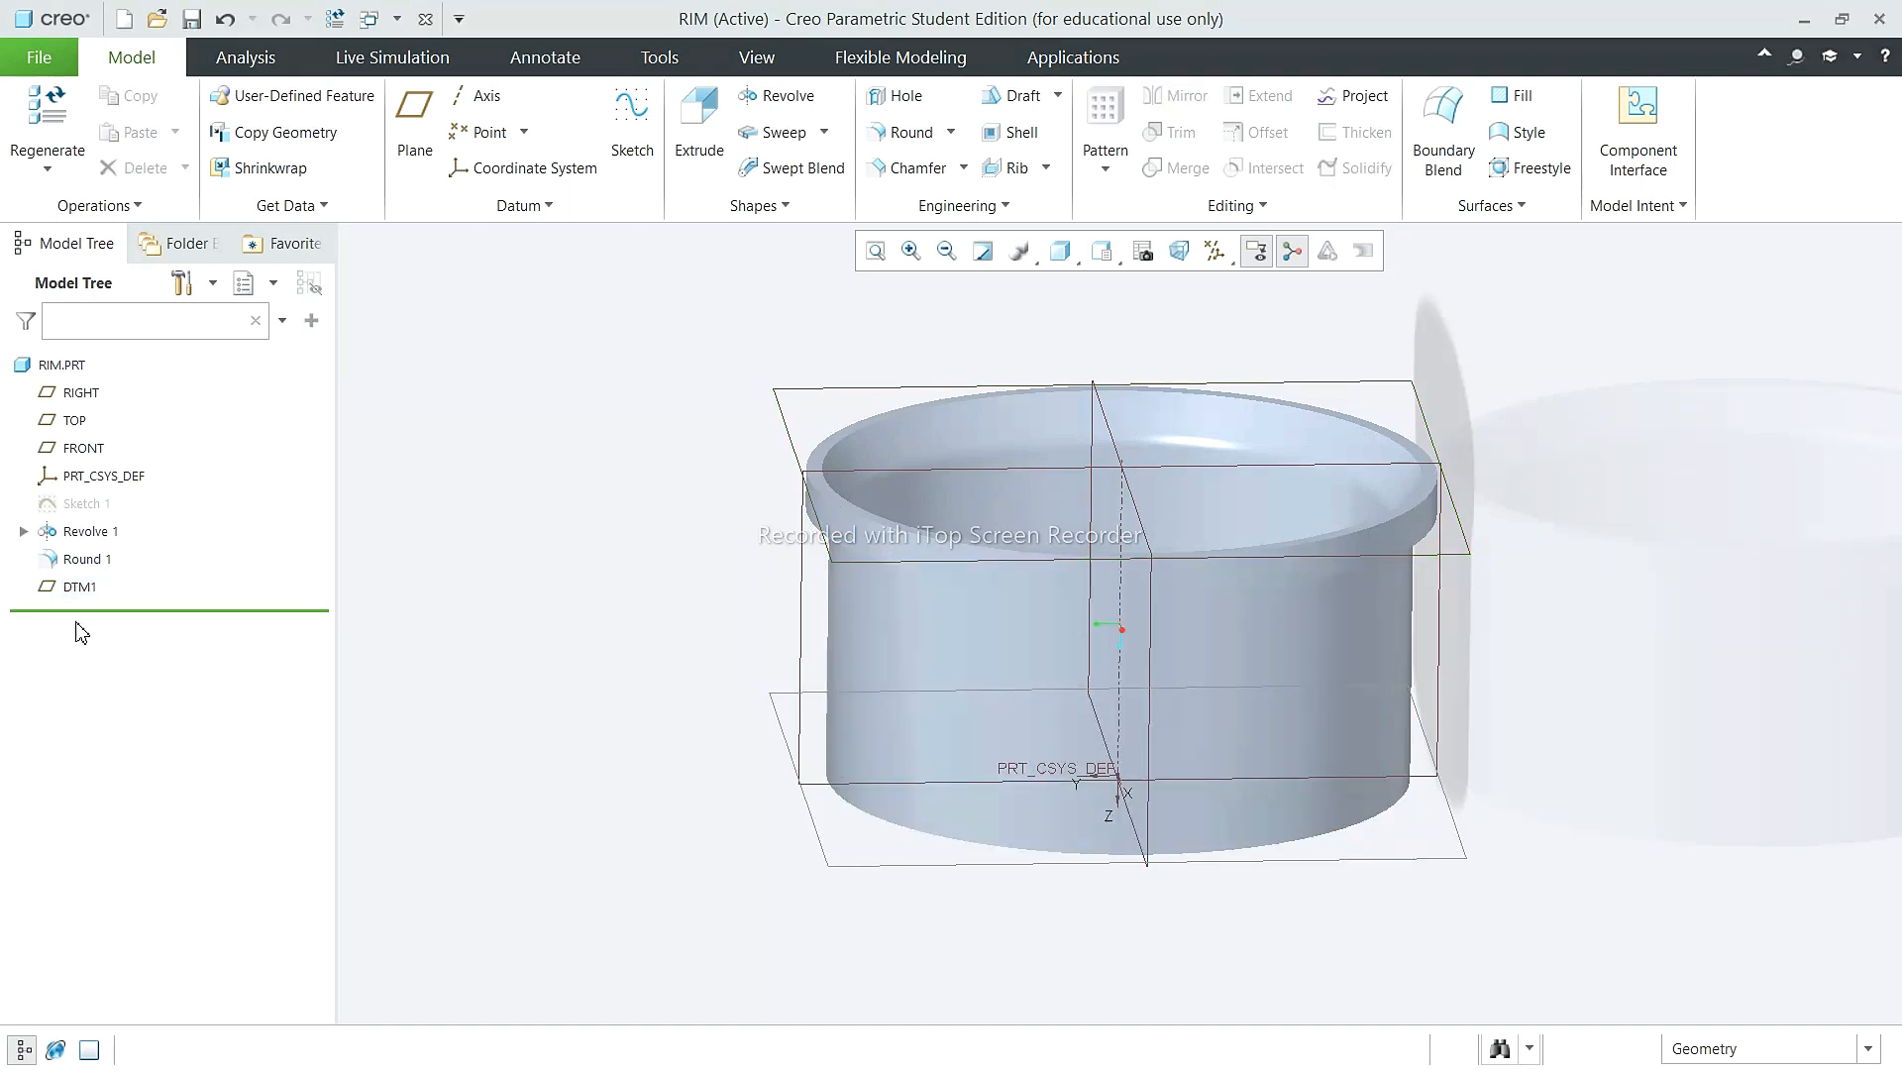
Step: Start a sketch on the vertical datum plane through the rim's axis, viewed face-on with hidden-line display
left_click(802, 644)
left_click(827, 547)
left_click(1184, 255)
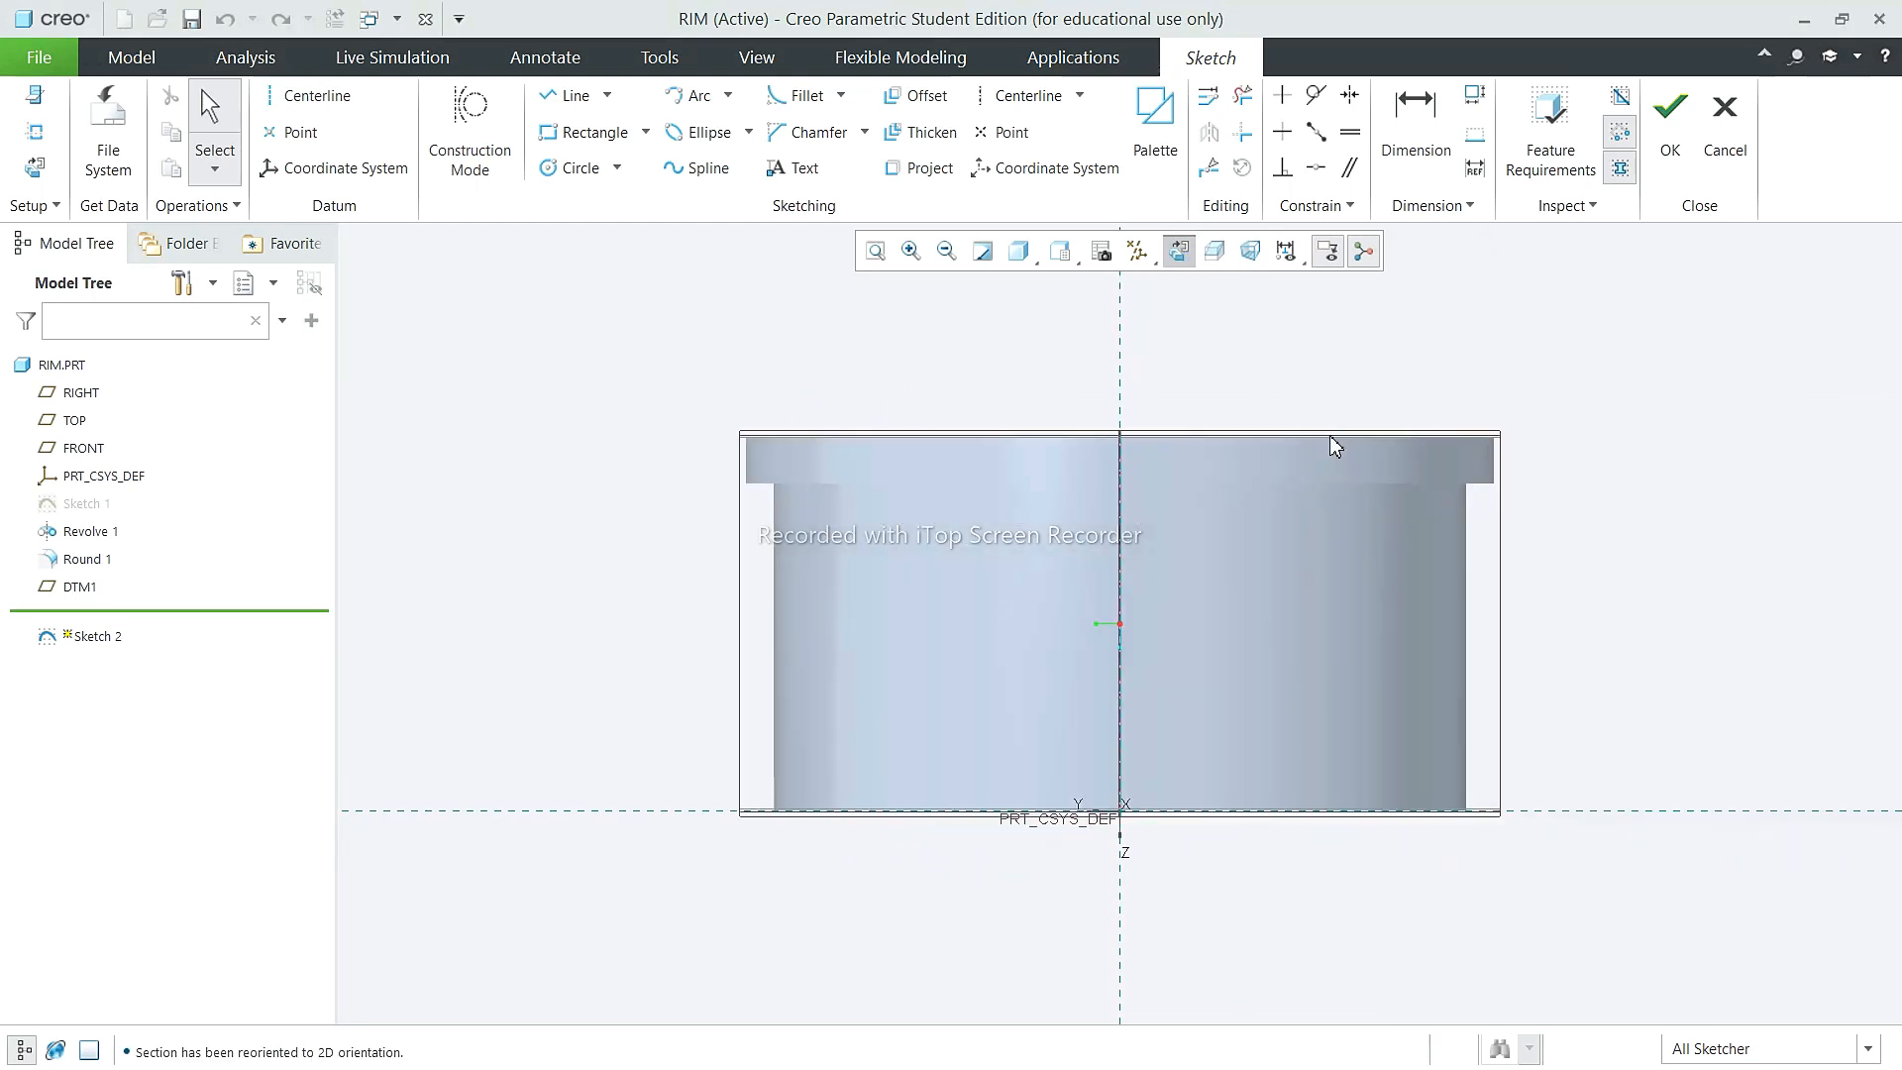
left_click(1018, 250)
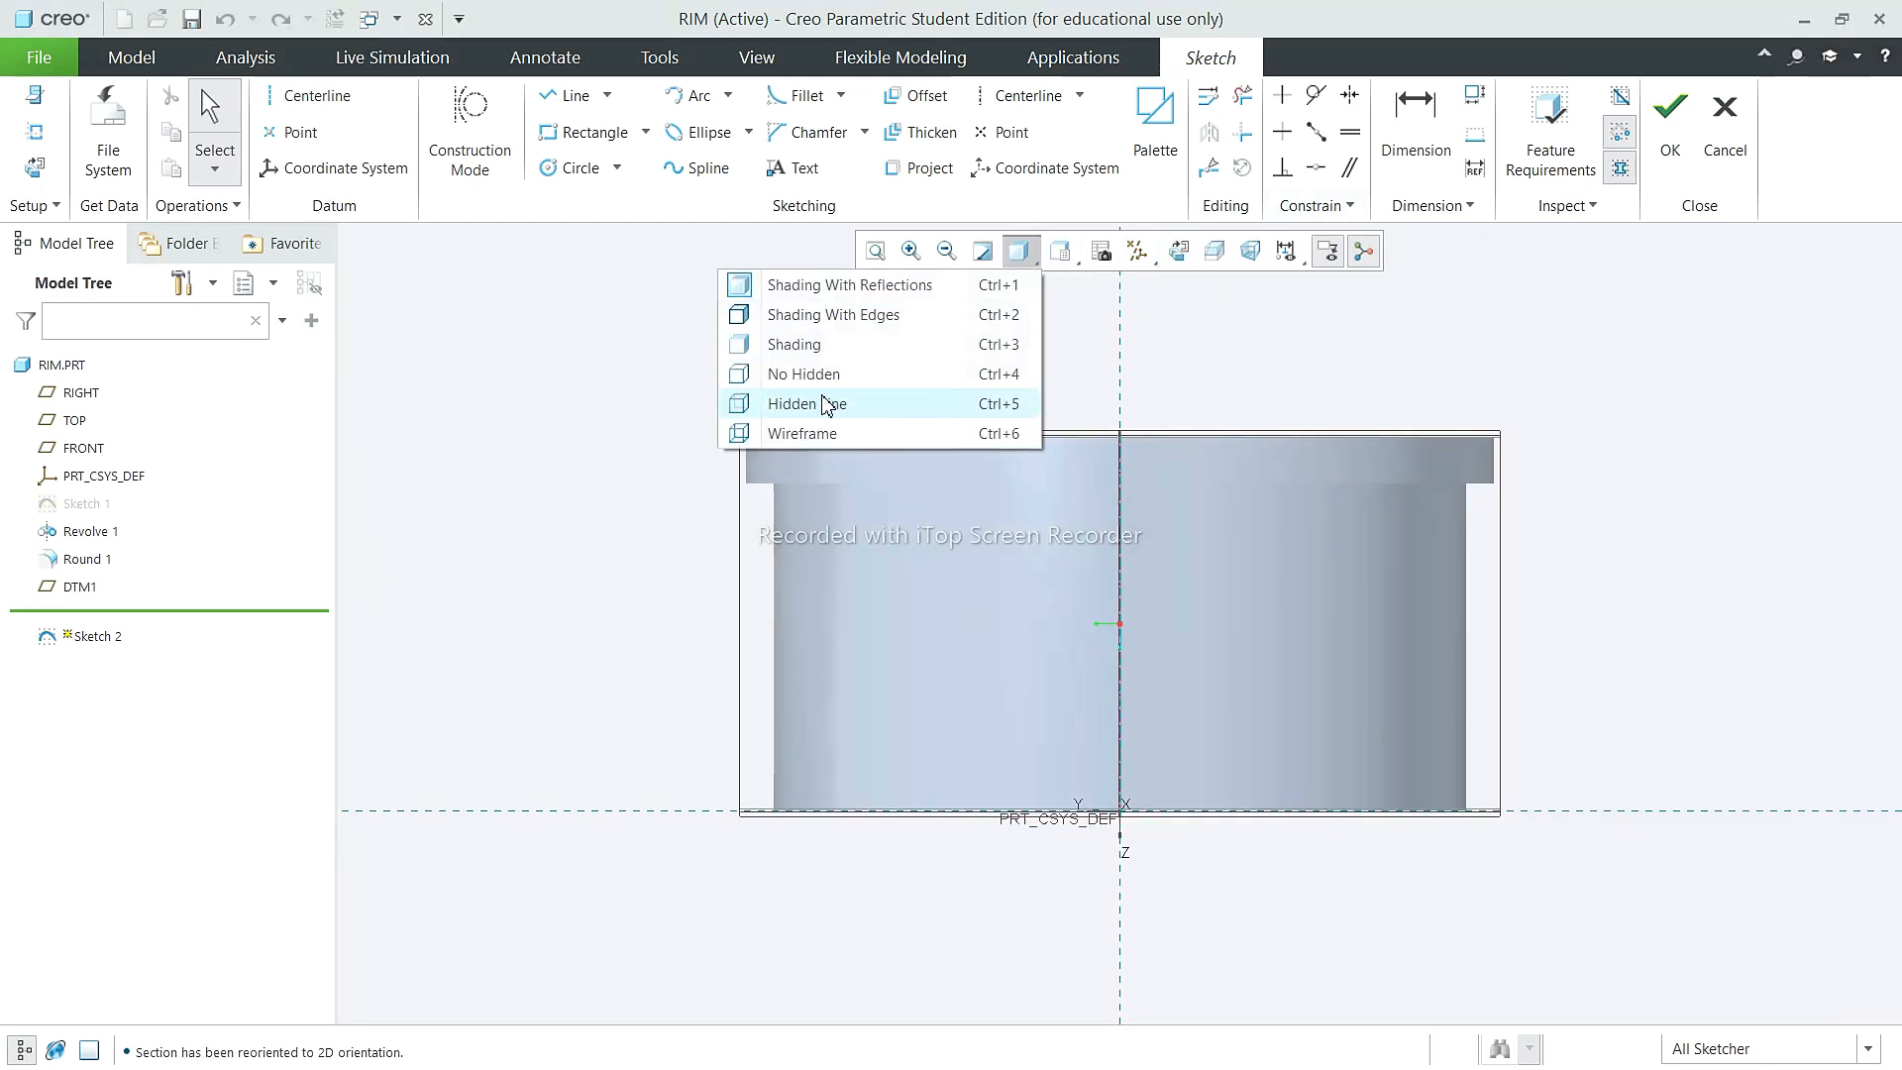
left_click(834, 404)
scroll(1365, 455, "up", 3)
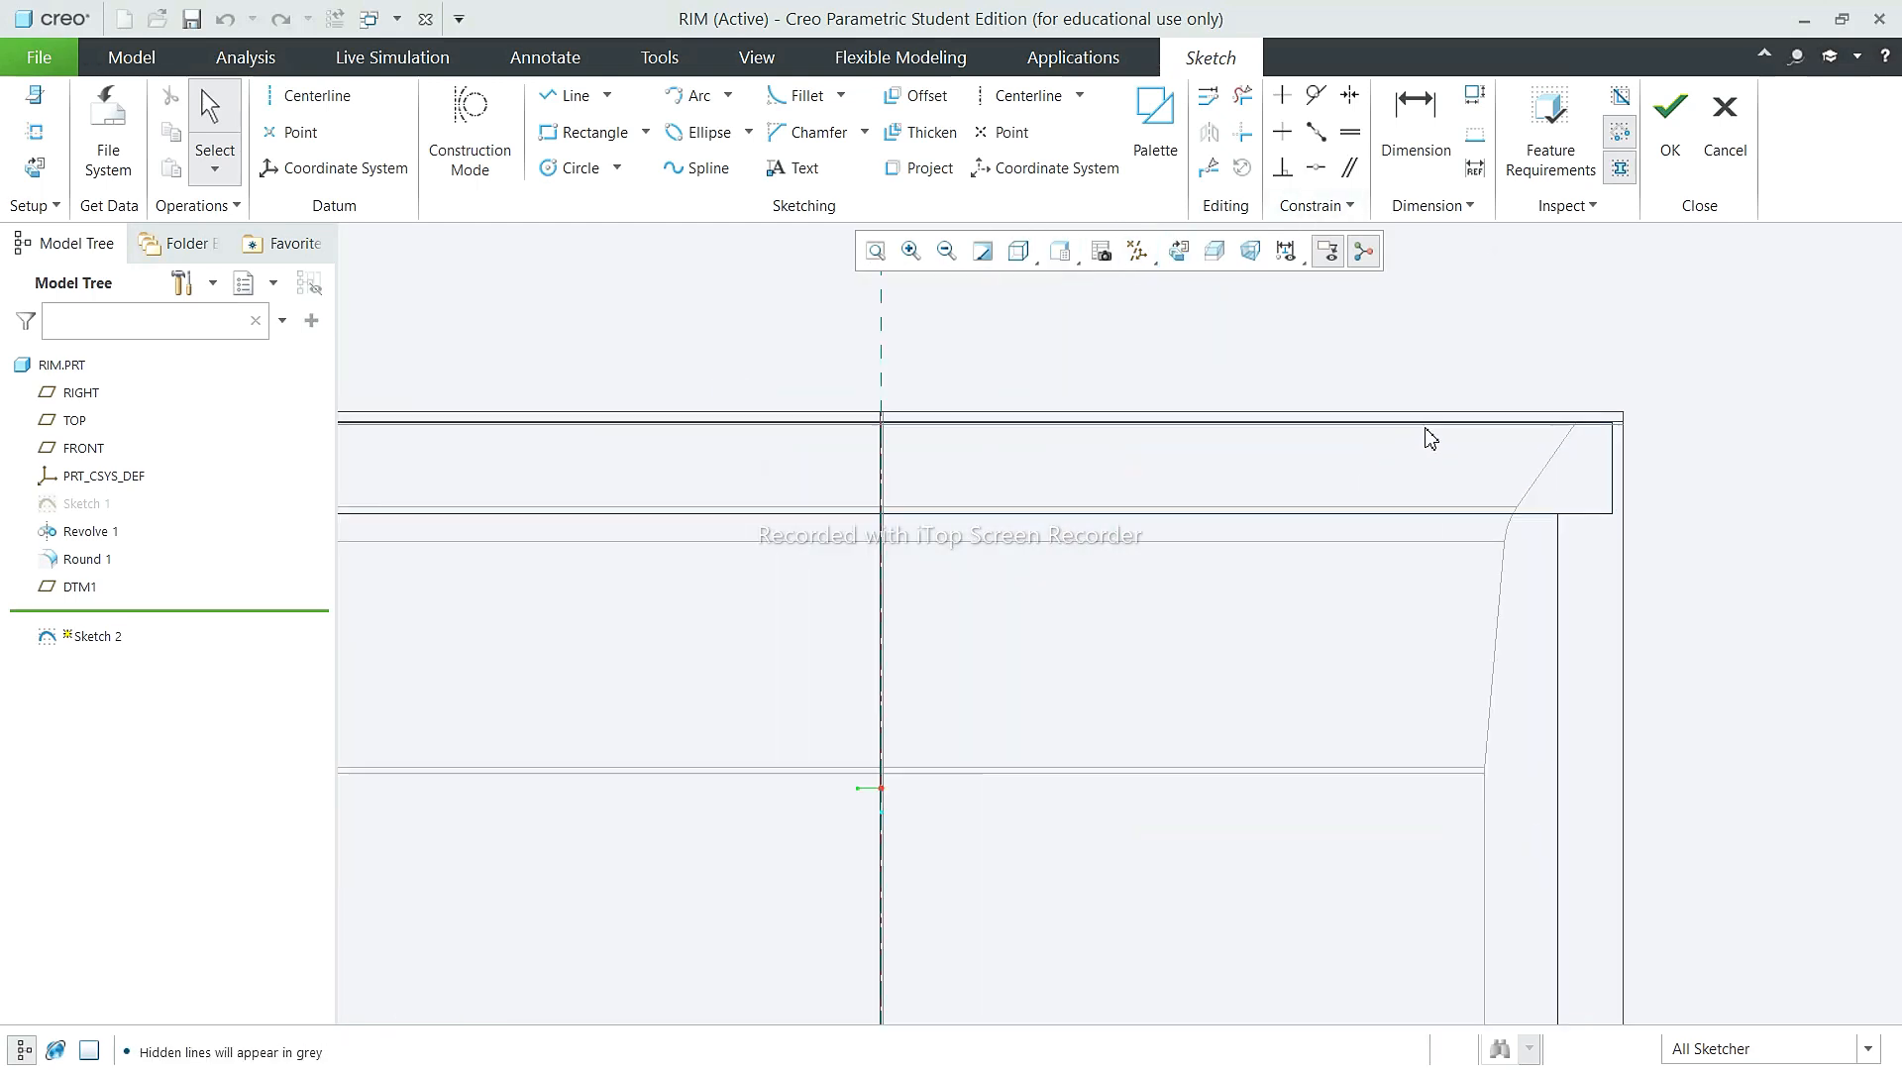
Step: Sketch a line chain from the rim's upper right corner to a peak about 23.5 high, sloping down, and horizontally to the vertical axis
left_click(574, 99)
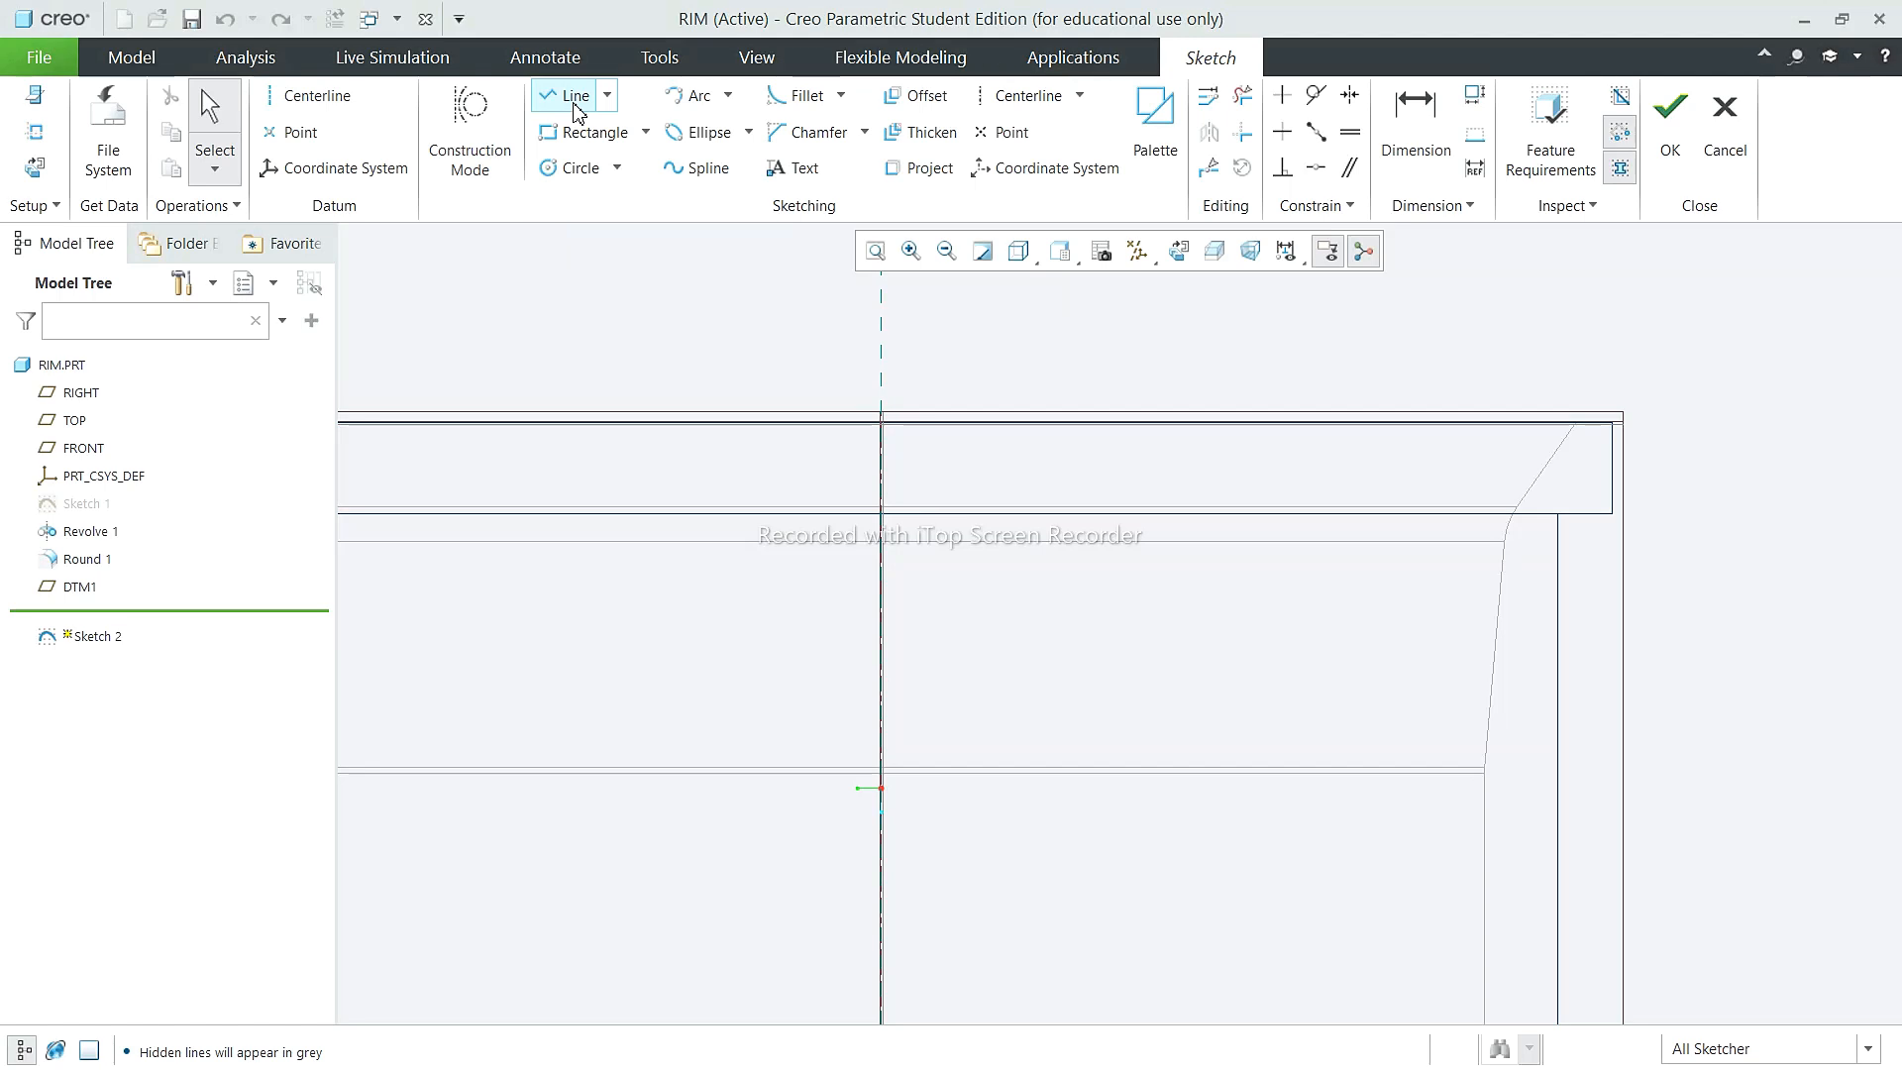
left_click(1613, 423)
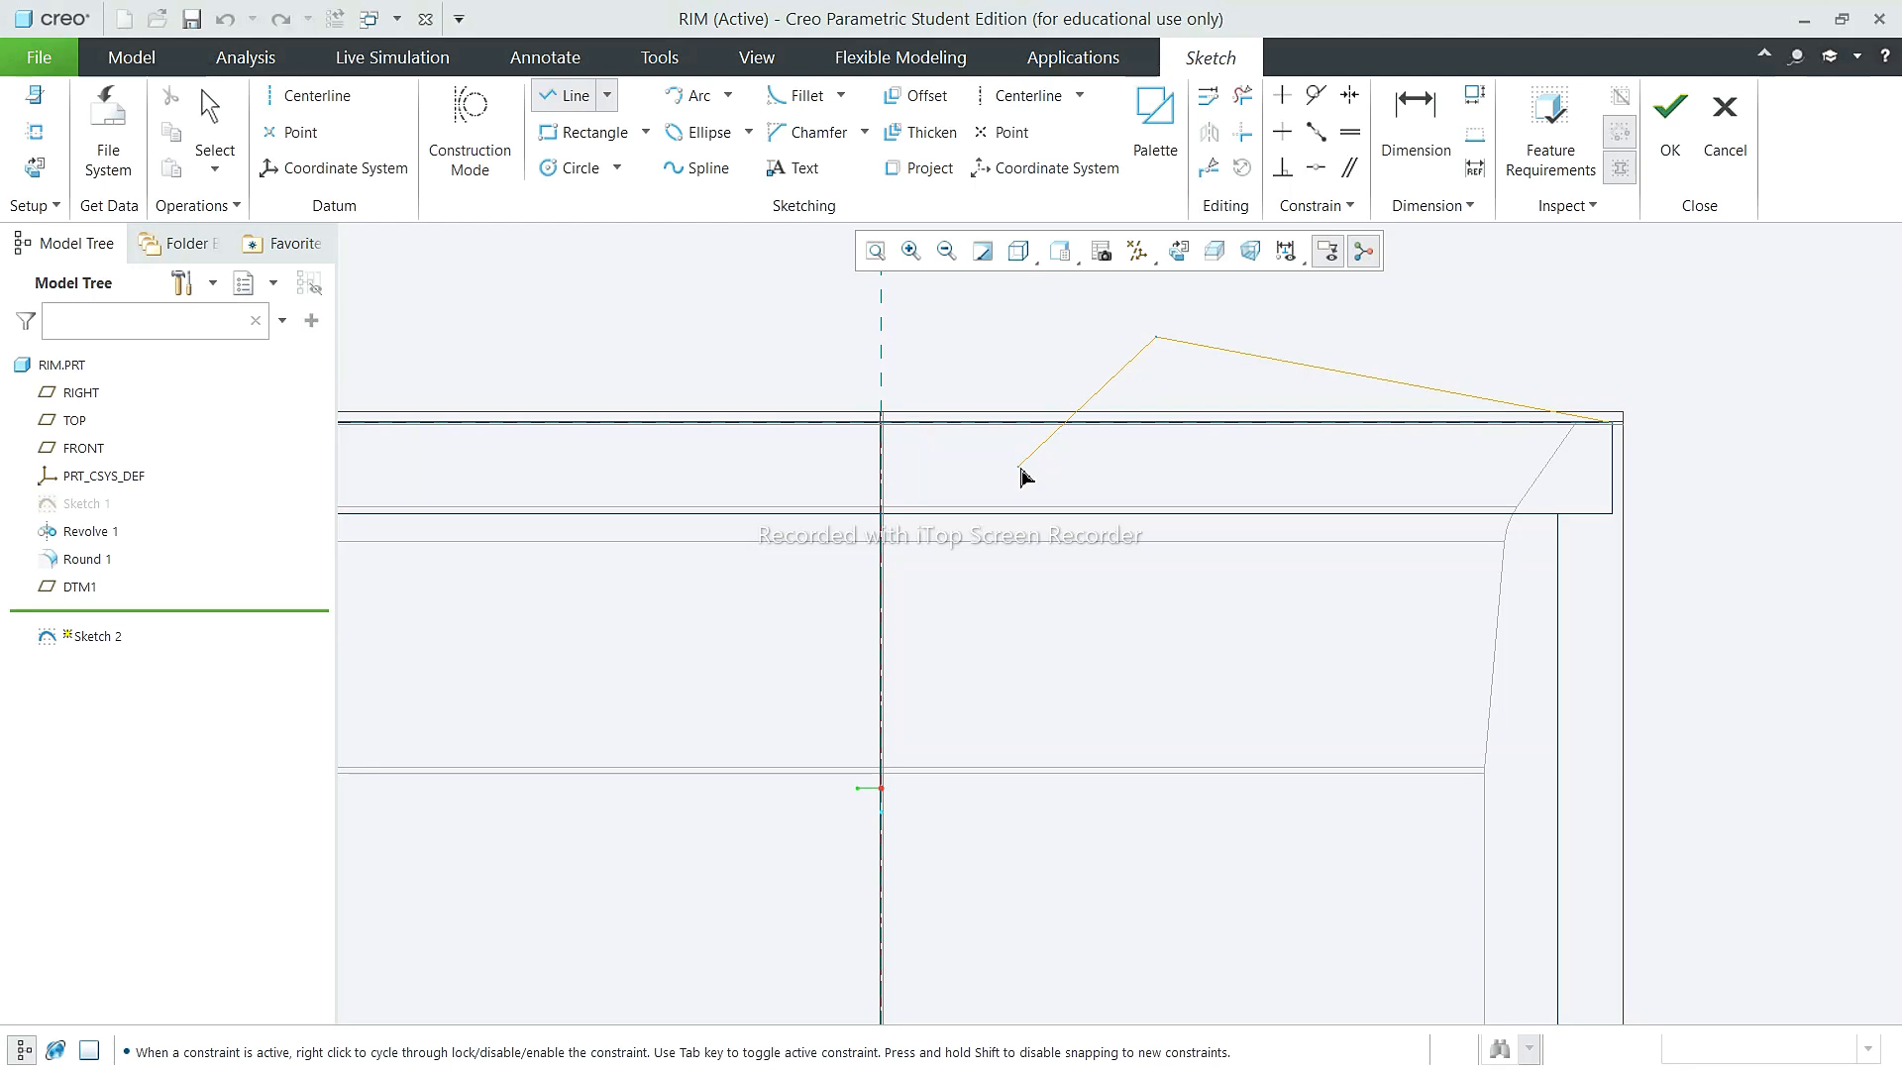
left_click(880, 465)
middle_click(887, 474)
middle_click(886, 474)
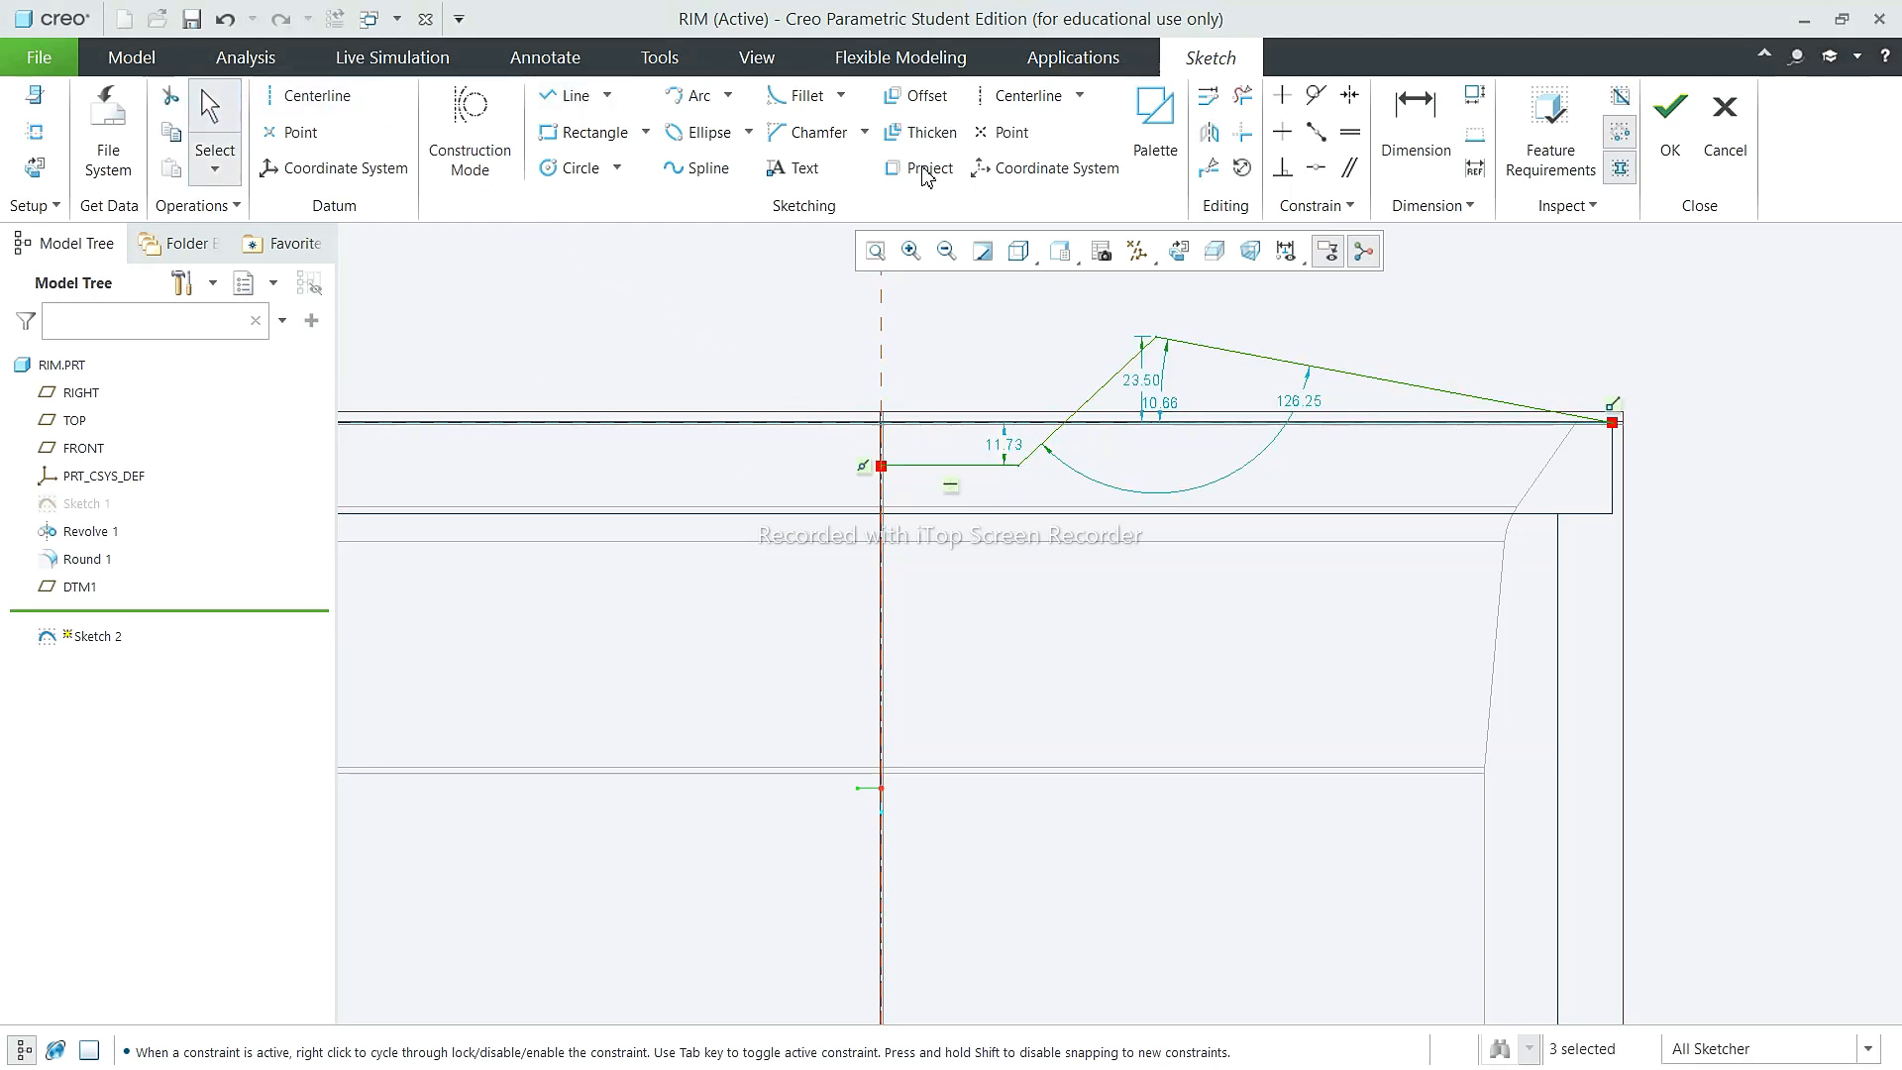
Step: Dimension the short horizontal line at the vertical axis with a length of 20
left_click(1427, 129)
left_click(949, 466)
middle_click(956, 584)
type("15")
key("Return")
double_click(912, 592)
type("20")
key("Return")
Step: Try angles of 145 and 120 degrees between the short horizontal line and the sloping line
scroll(939, 403, "down", 3)
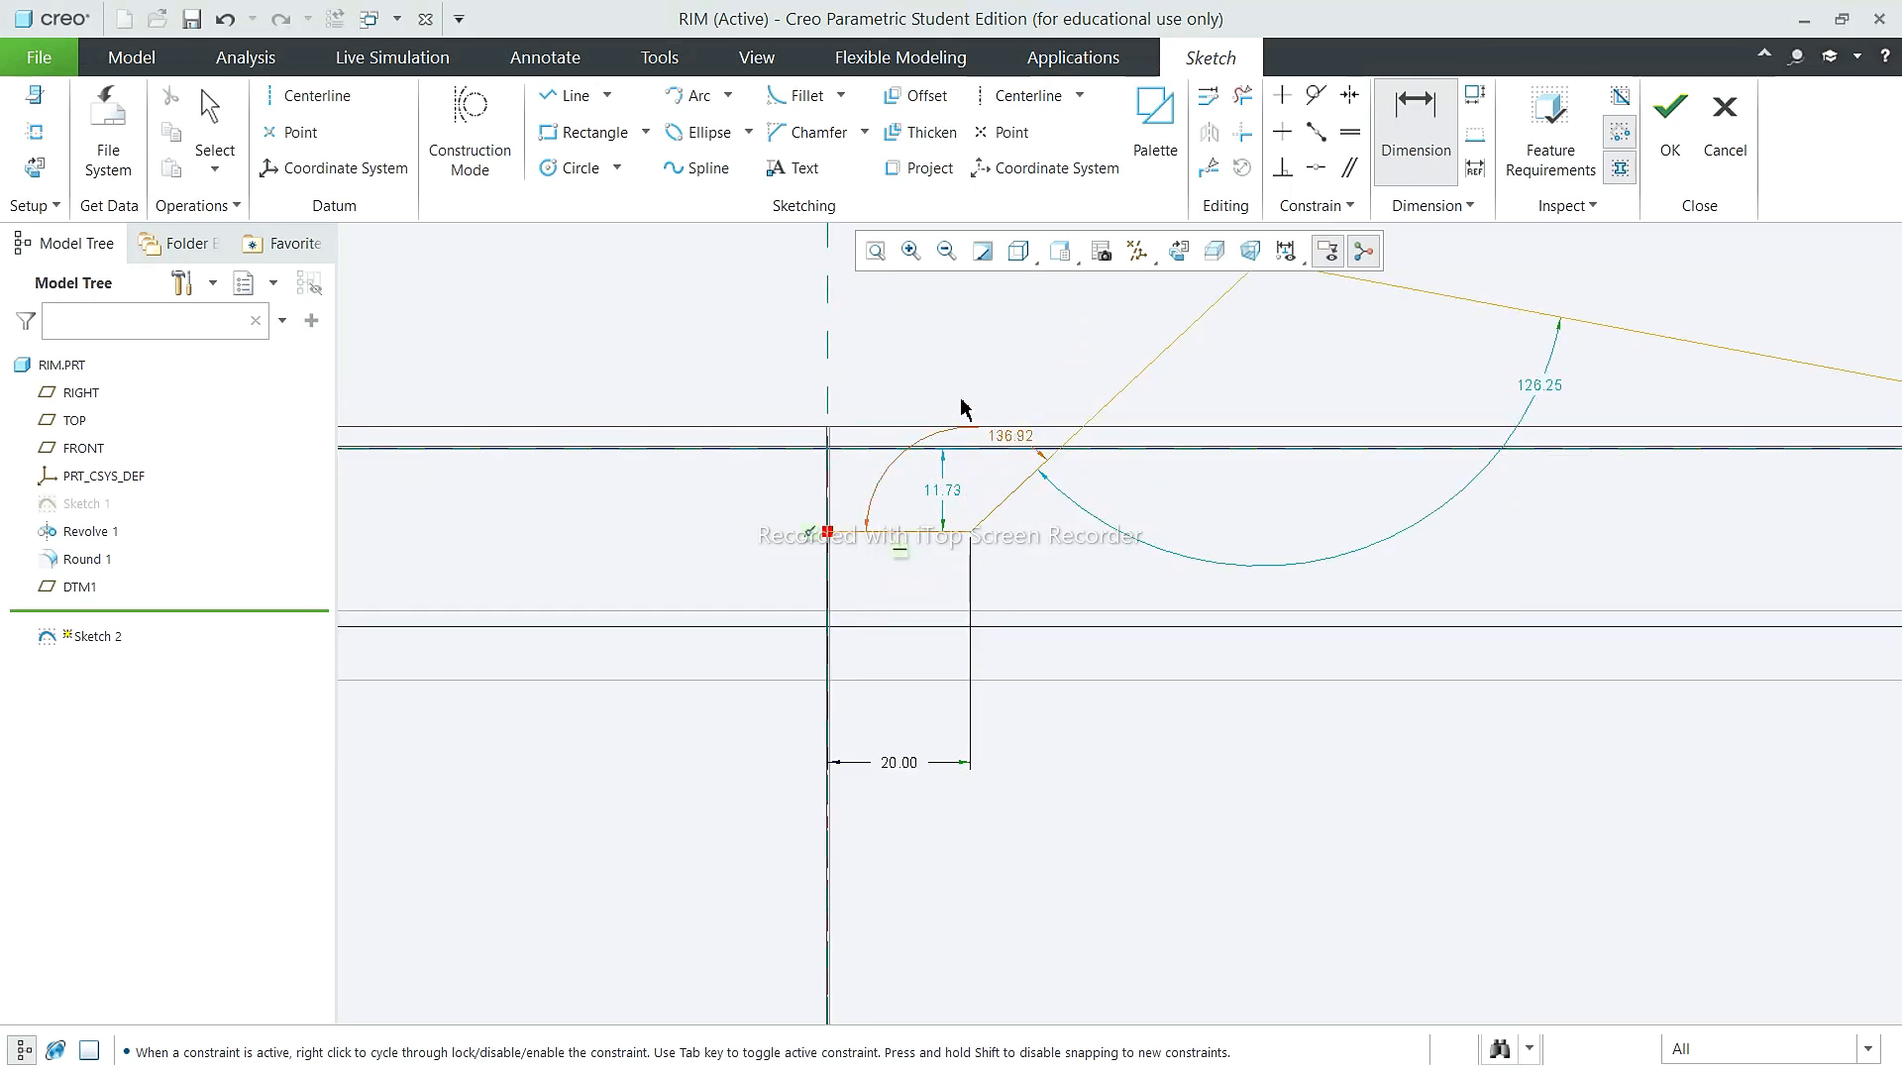
double_click(1005, 436)
type("135")
key("Return")
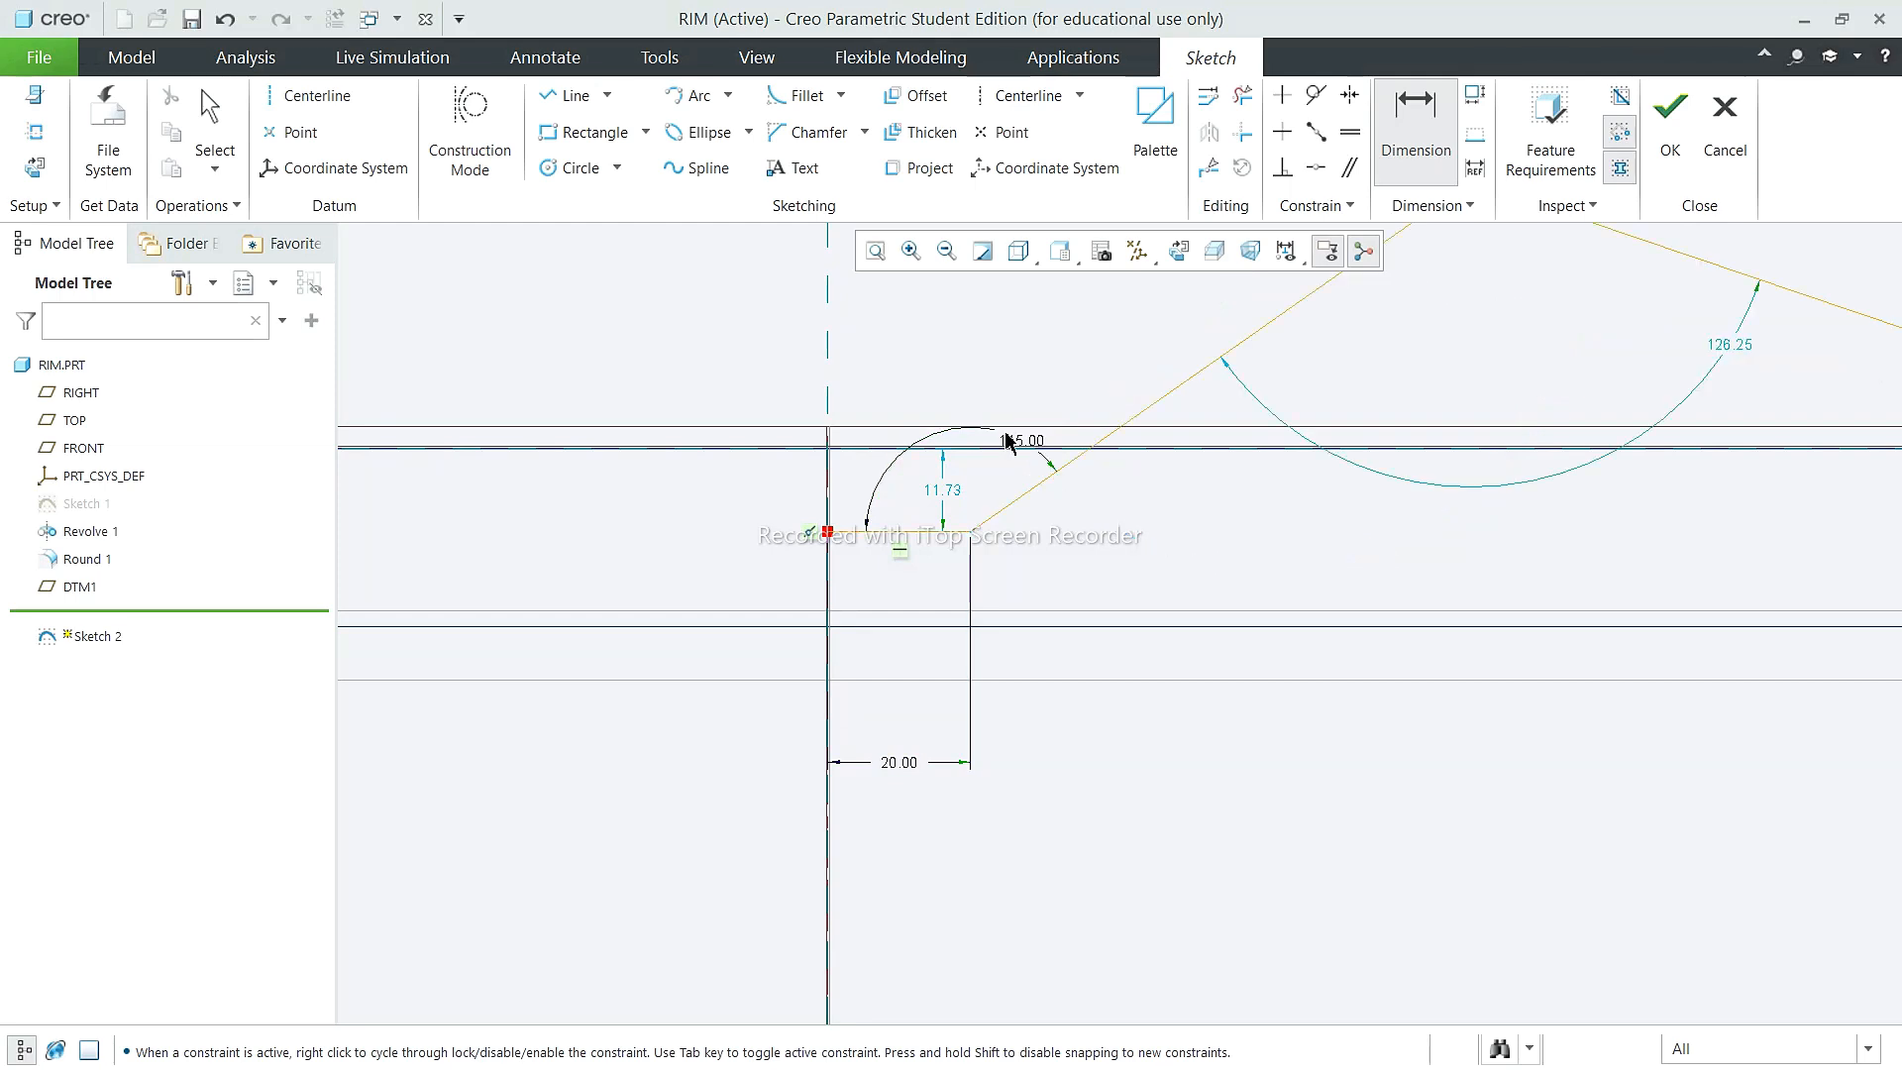
double_click(1005, 442)
type("120")
key("Return")
left_click(225, 19)
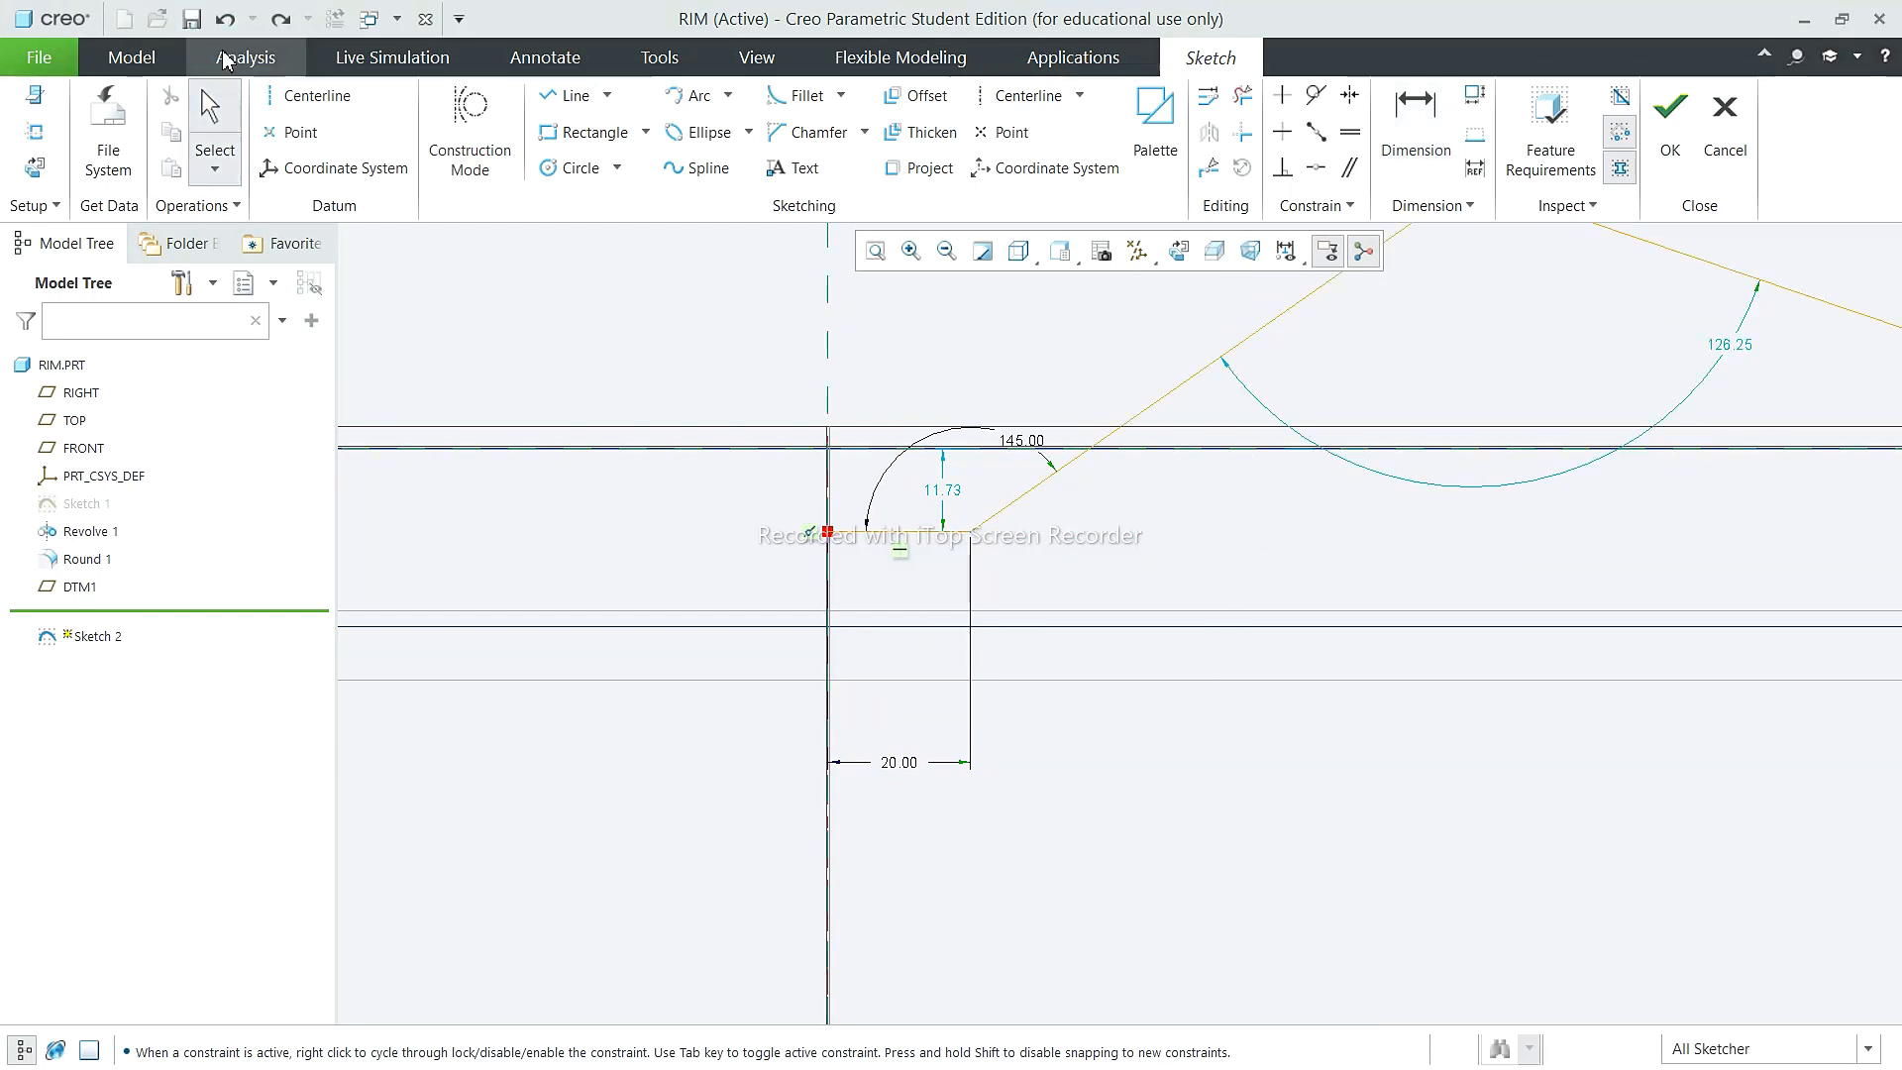
Step: Set the angle between the two sloping lines at the peak to 120 degrees
double_click(1466, 440)
type("120")
key("Return")
scroll(1453, 519, "down", 3)
scroll(1400, 387, "up", 3)
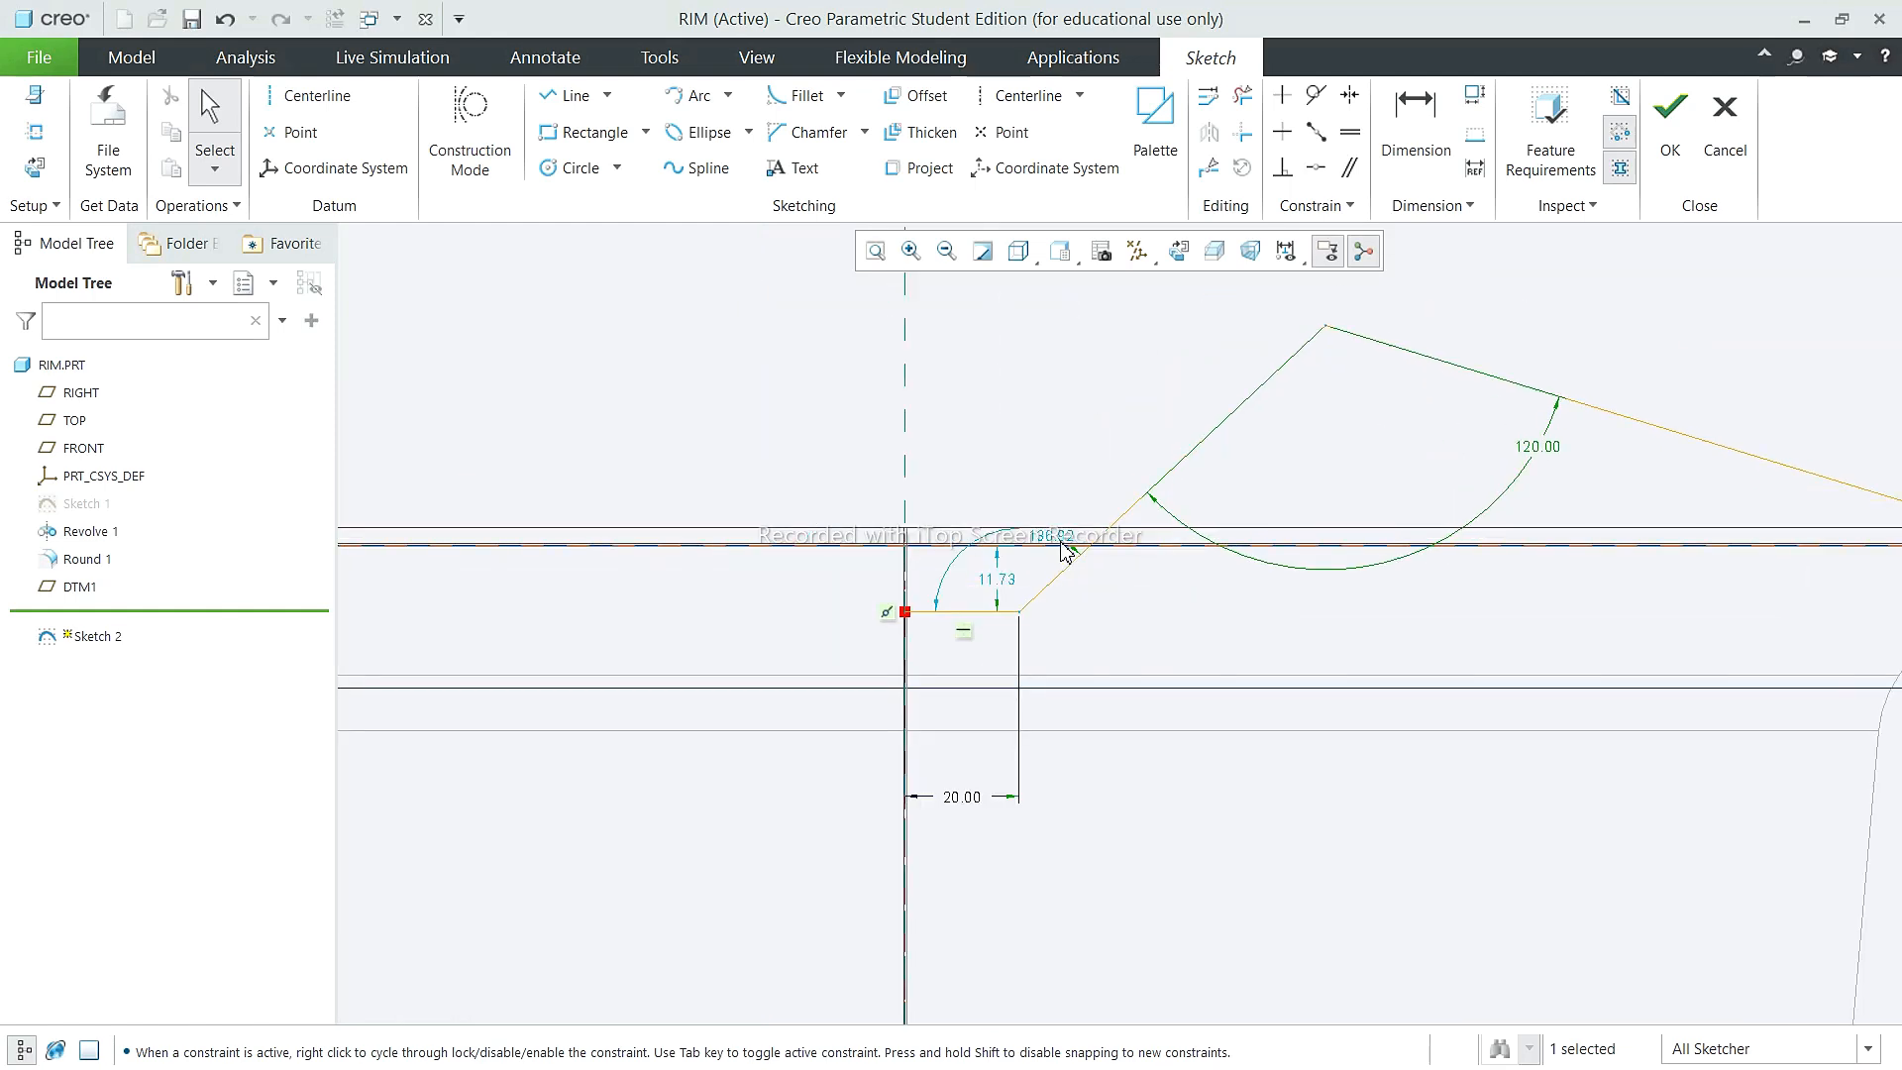
Step: Set the short horizontal line's depth below the rim's upper edge to 10
double_click(1000, 583)
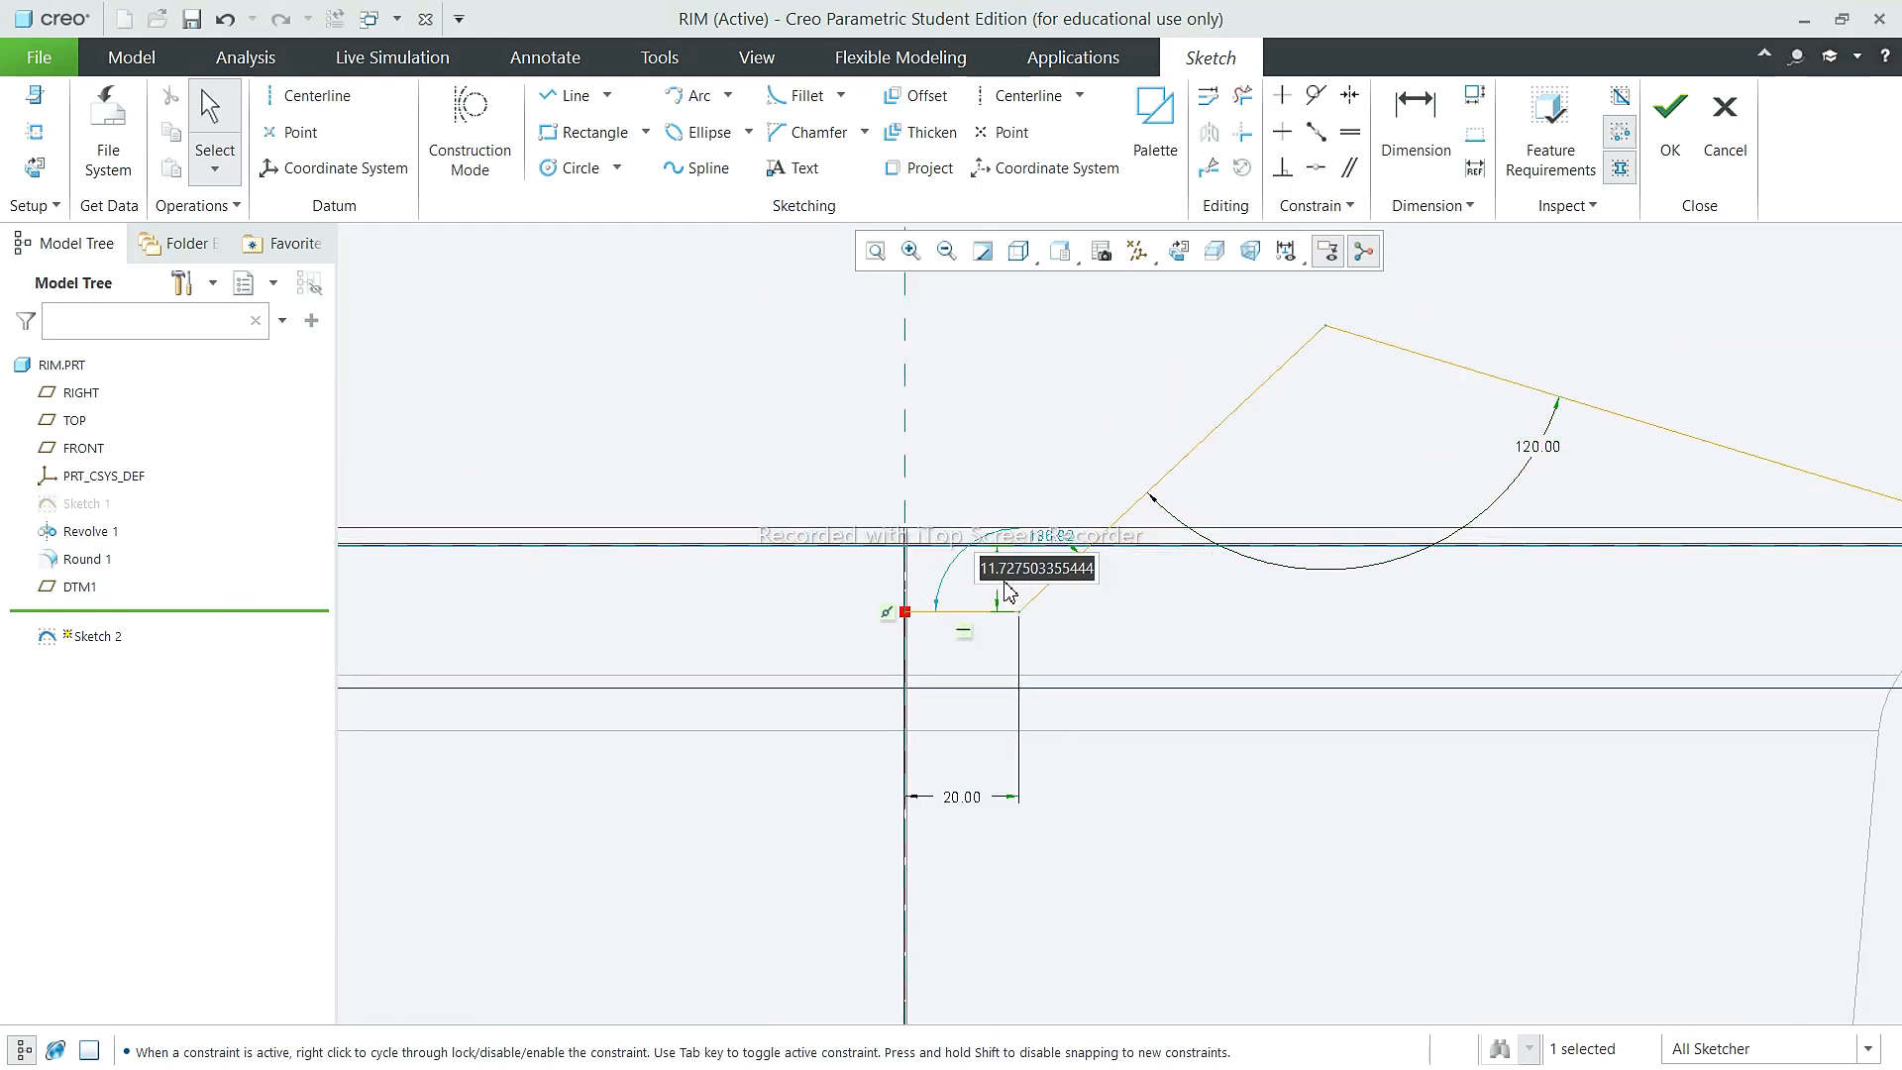
type("10")
key("Return")
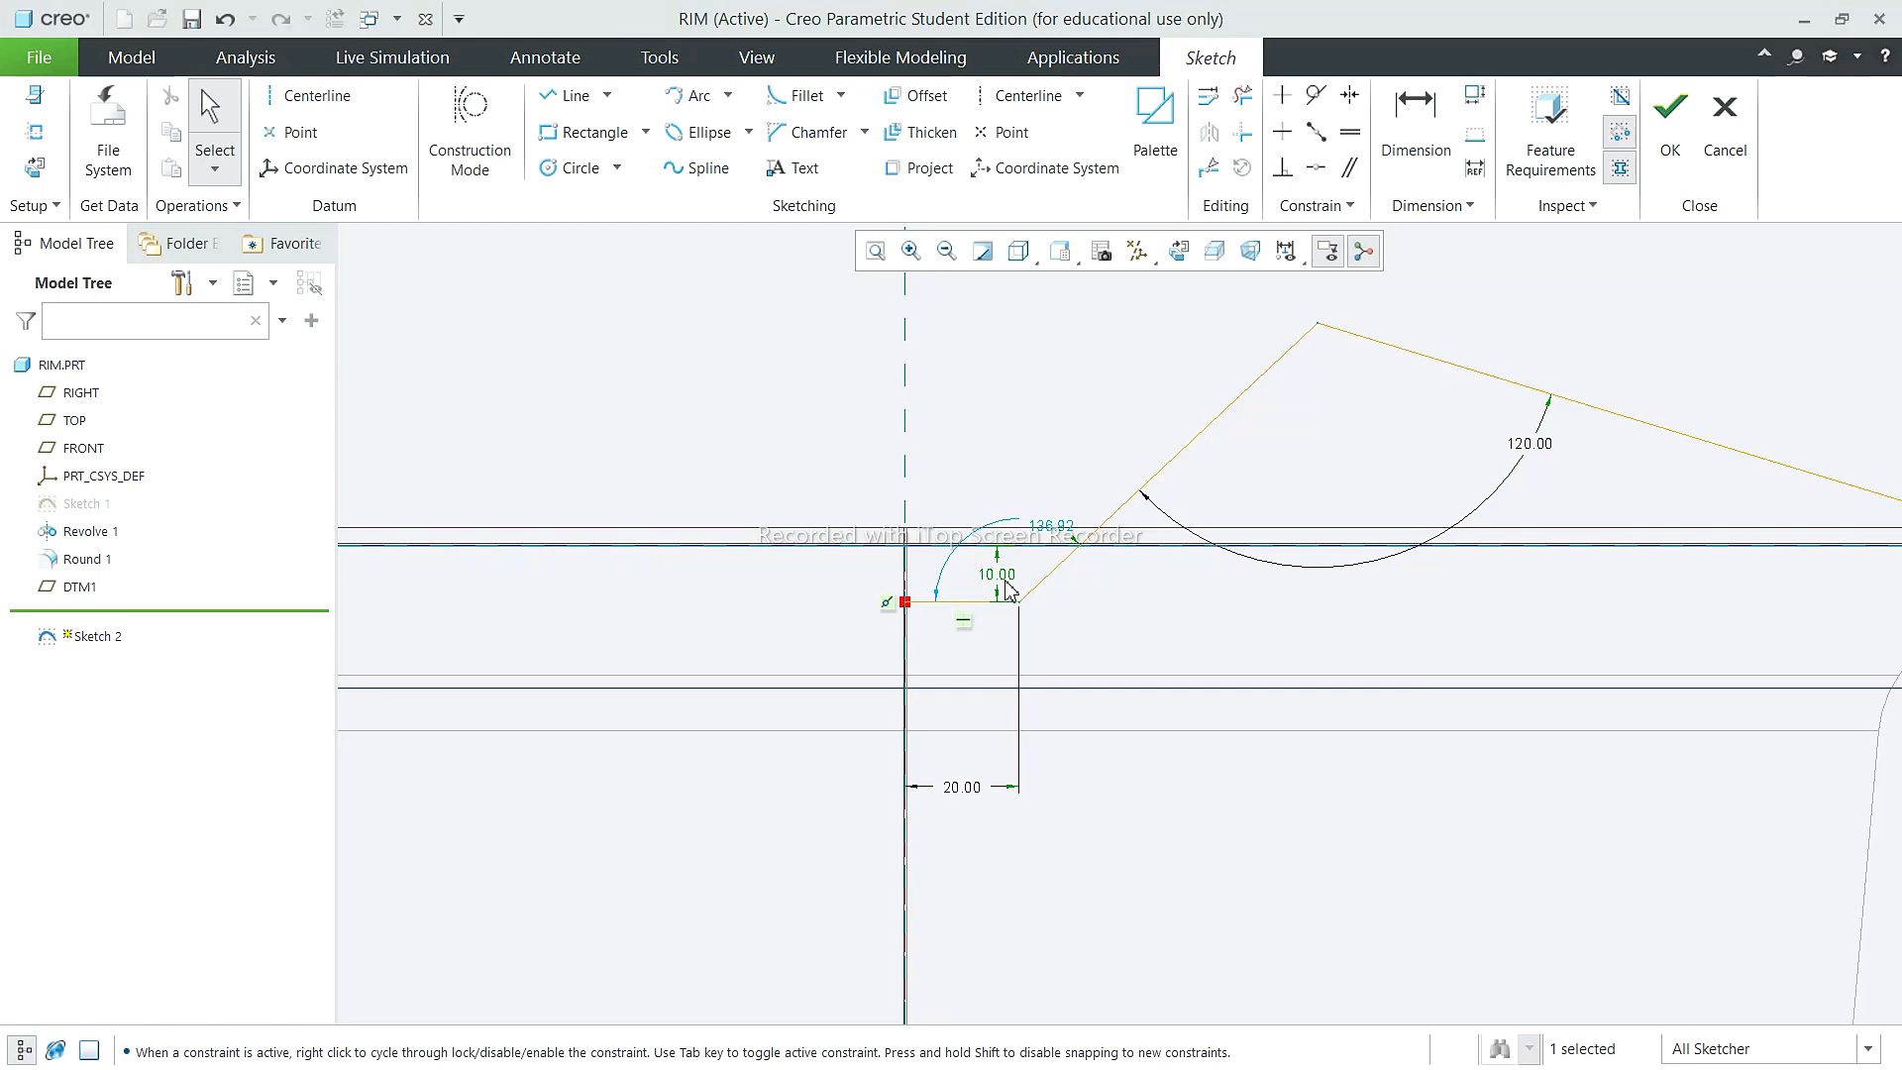
scroll(1114, 804, "down", 3)
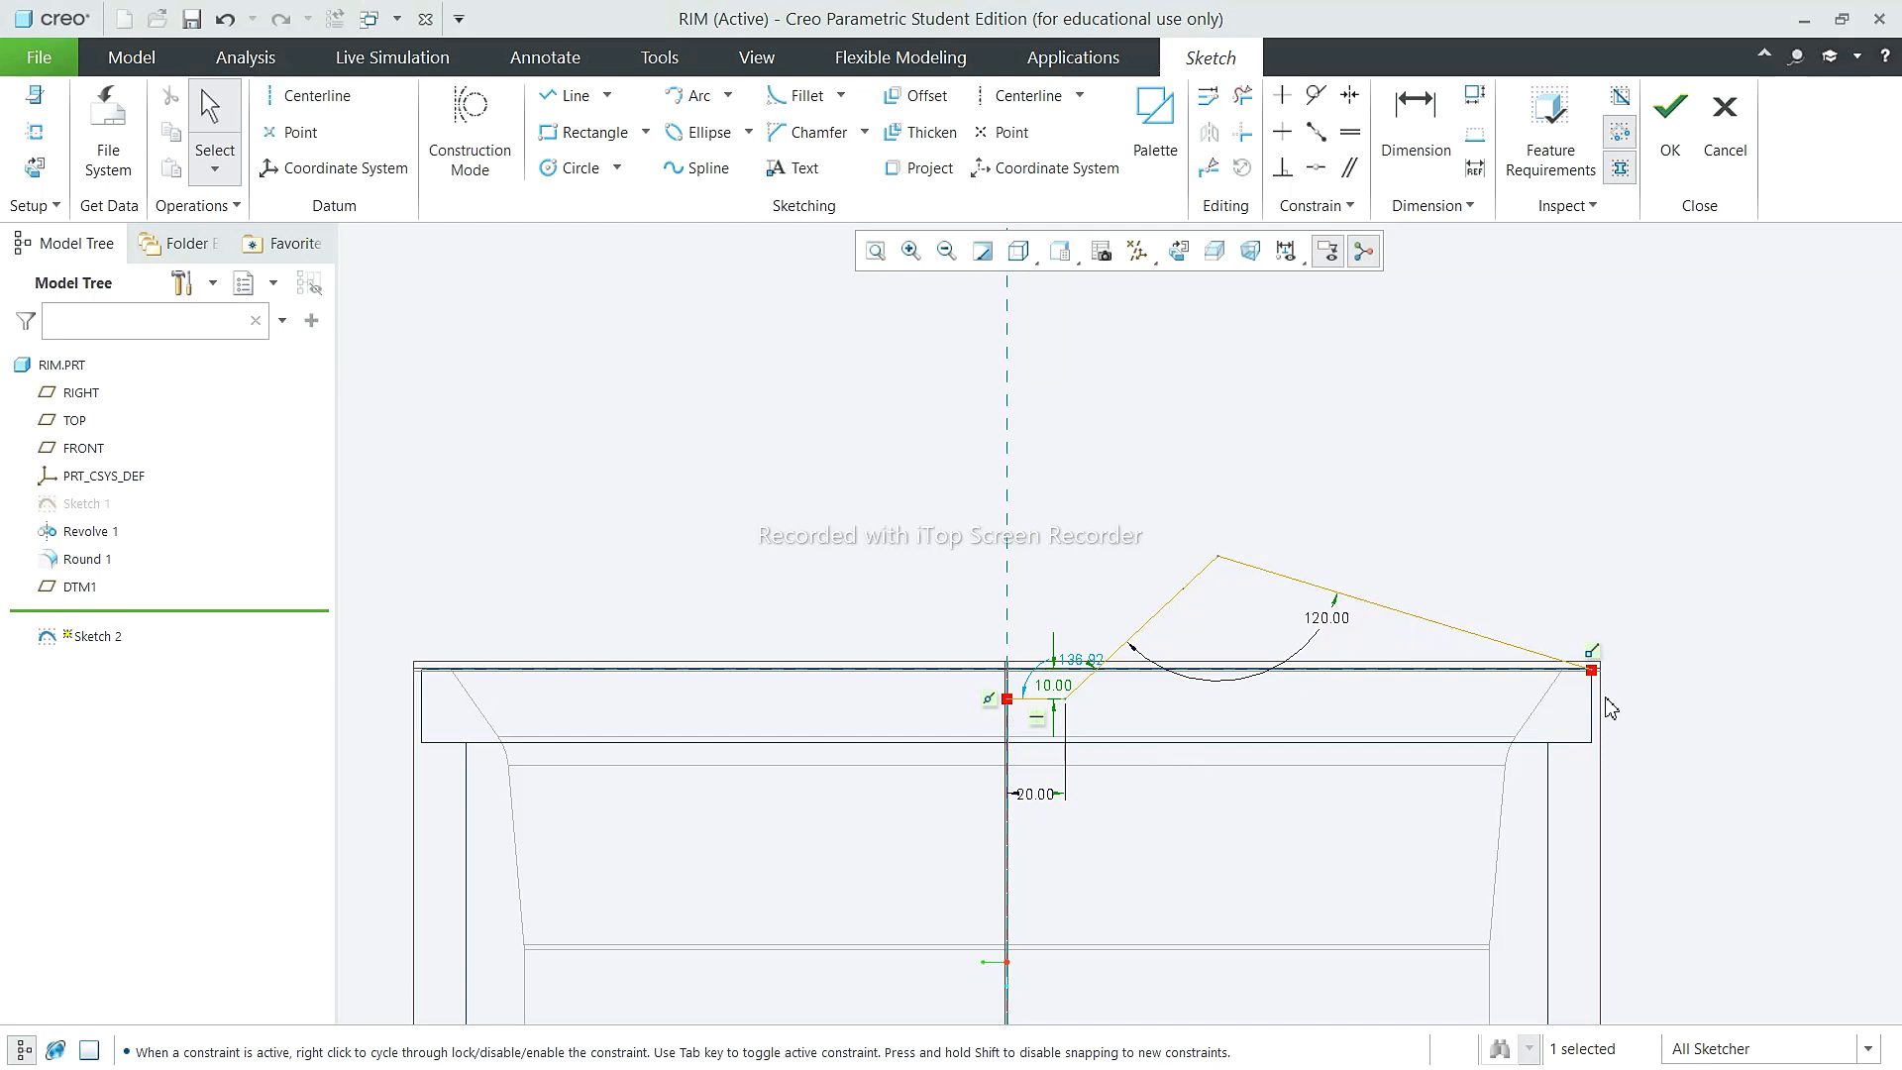
scroll(1214, 682, "up", 3)
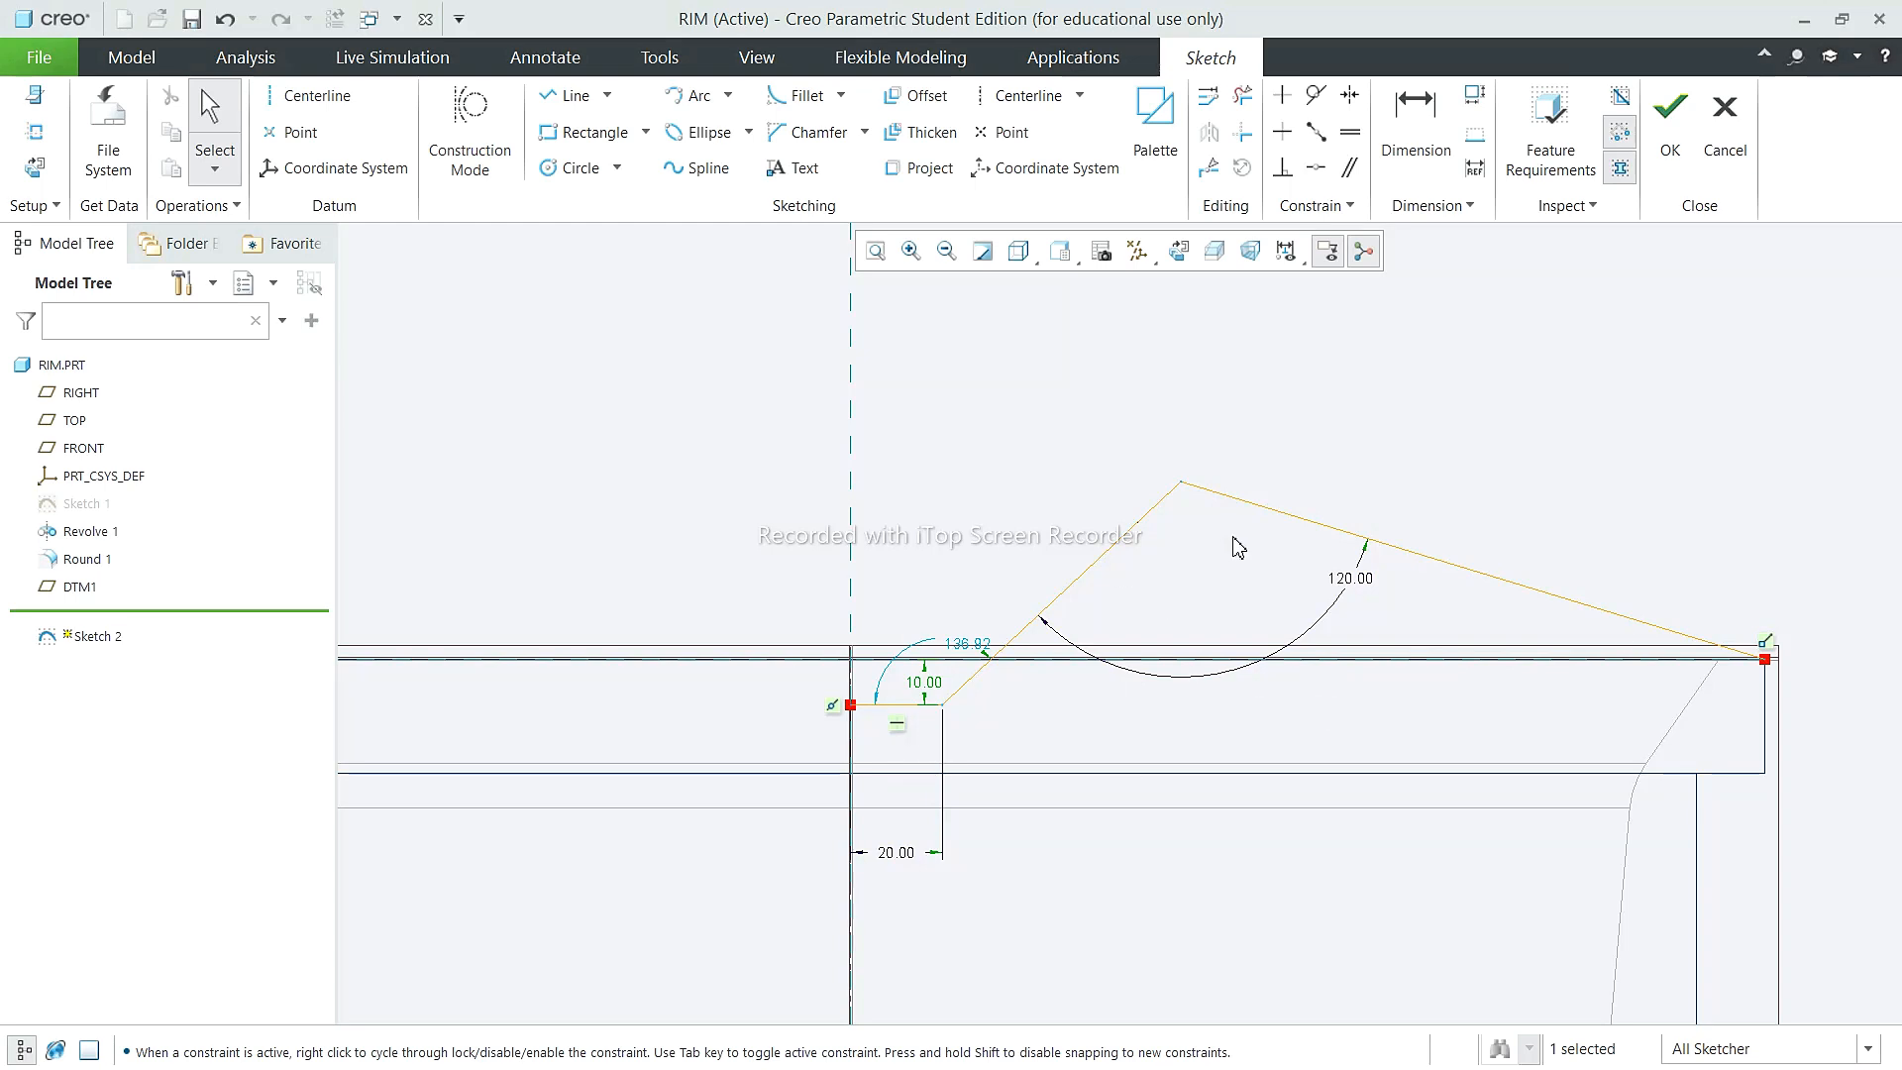
Step: Try a peak angle of 110 degrees, then undo it together with the preceding depth change
double_click(1351, 578)
type("110")
key("Return")
left_click(225, 18)
left_click(224, 19)
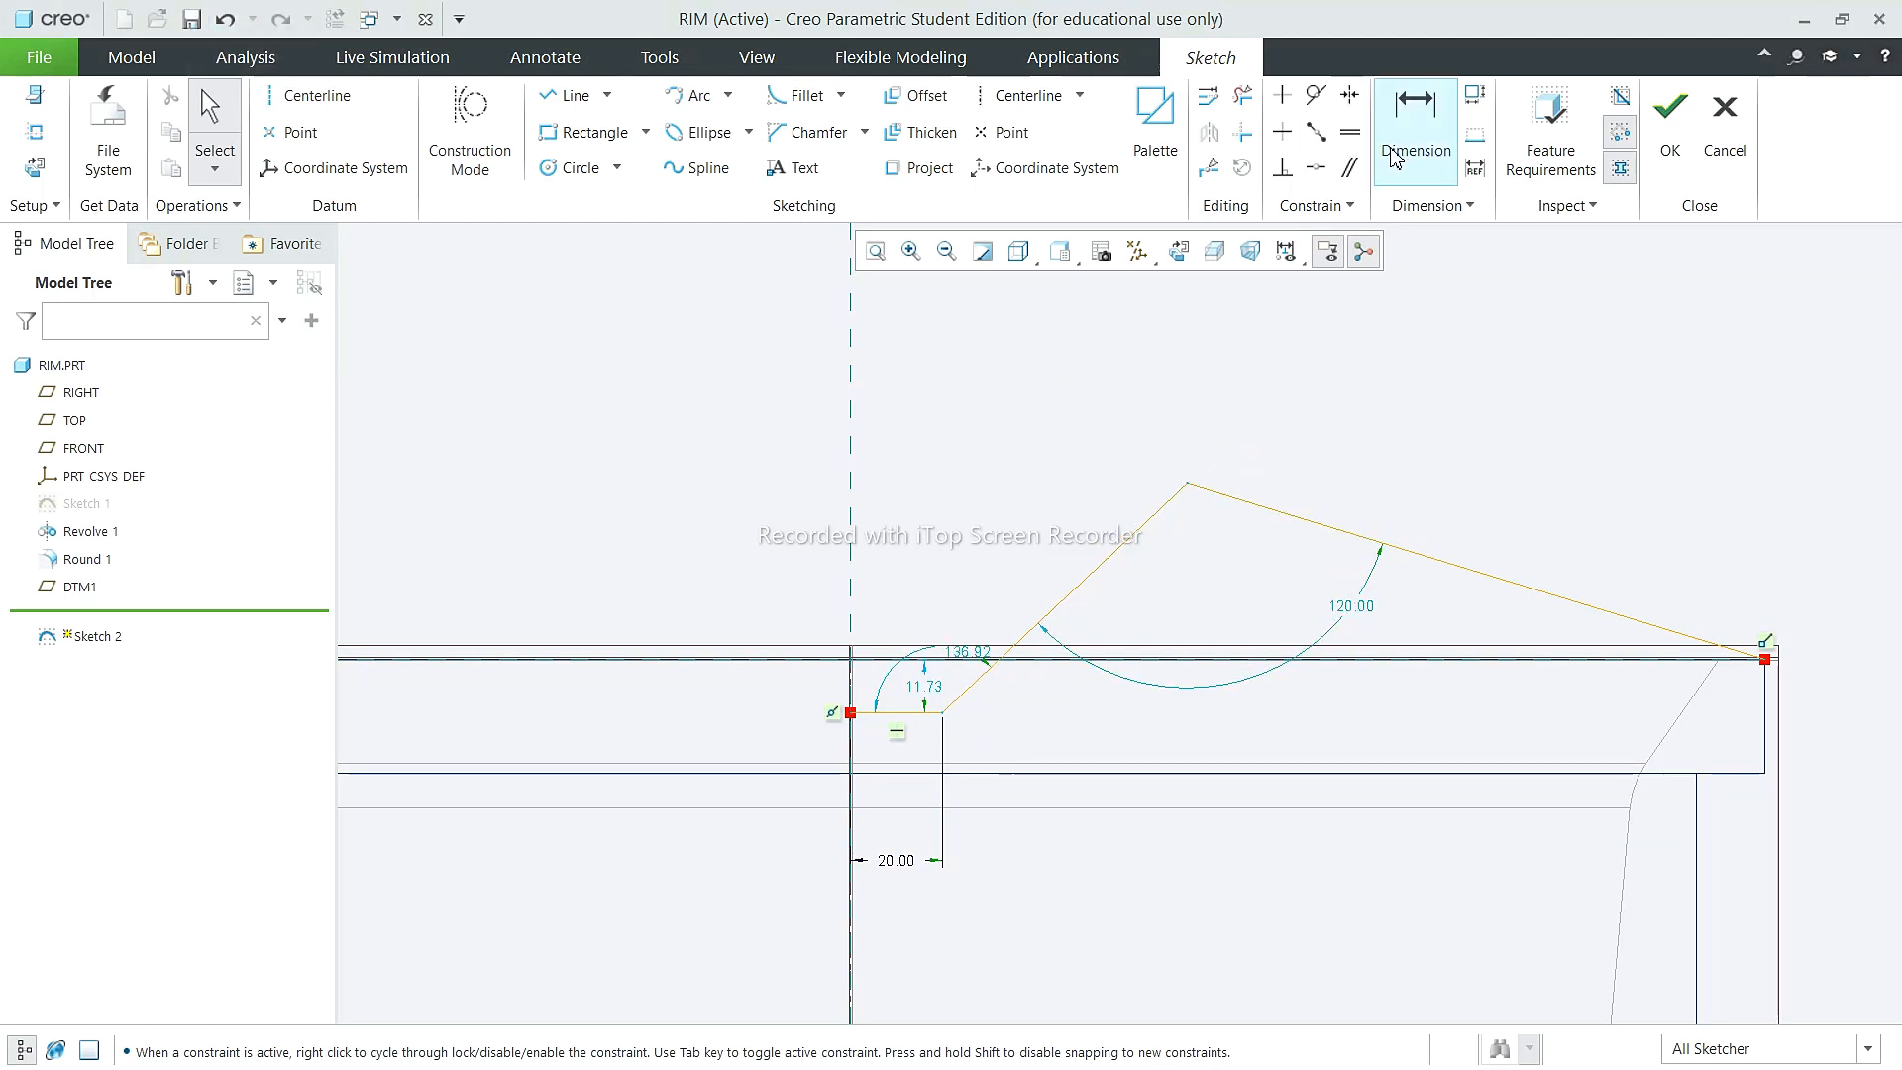
left_click(1416, 134)
middle_click(1760, 604)
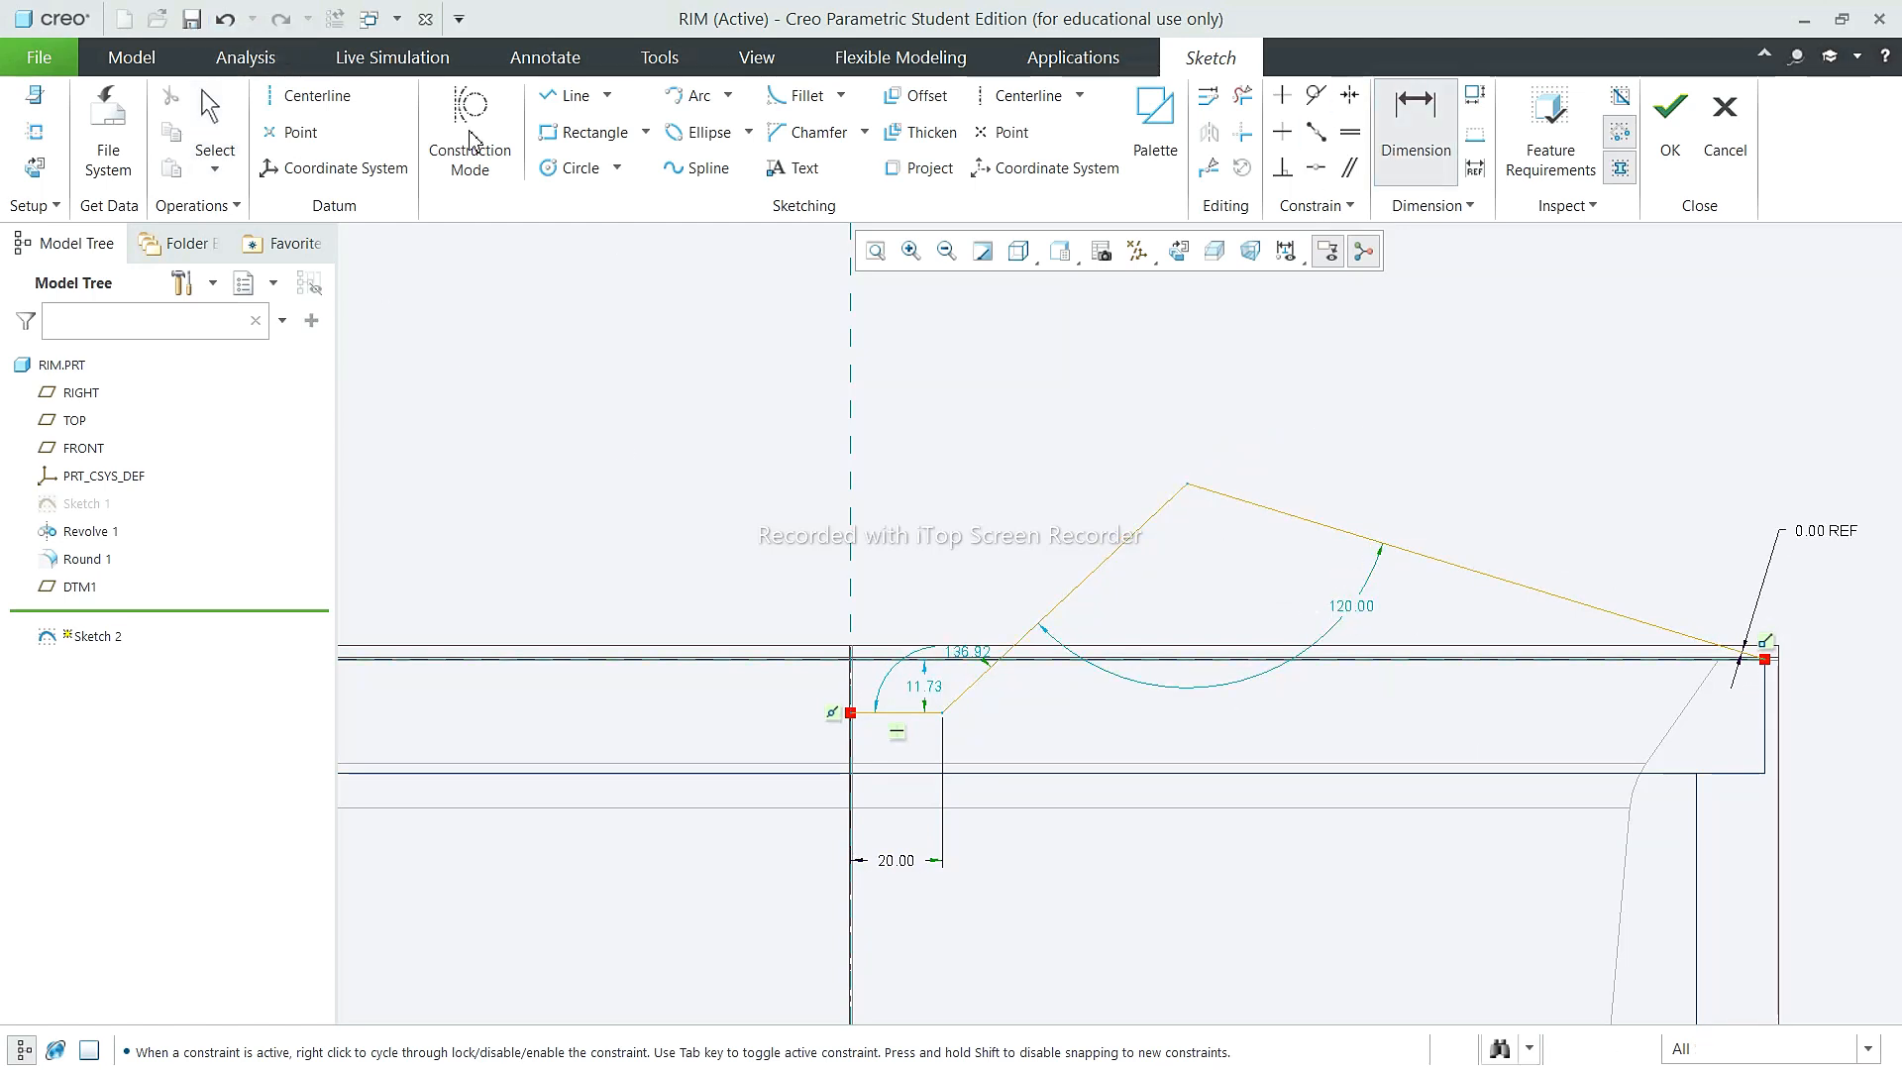
left_click(218, 20)
Step: Dimension the peak's vertical height above the line chain's right endpoint as 20
left_click(1414, 134)
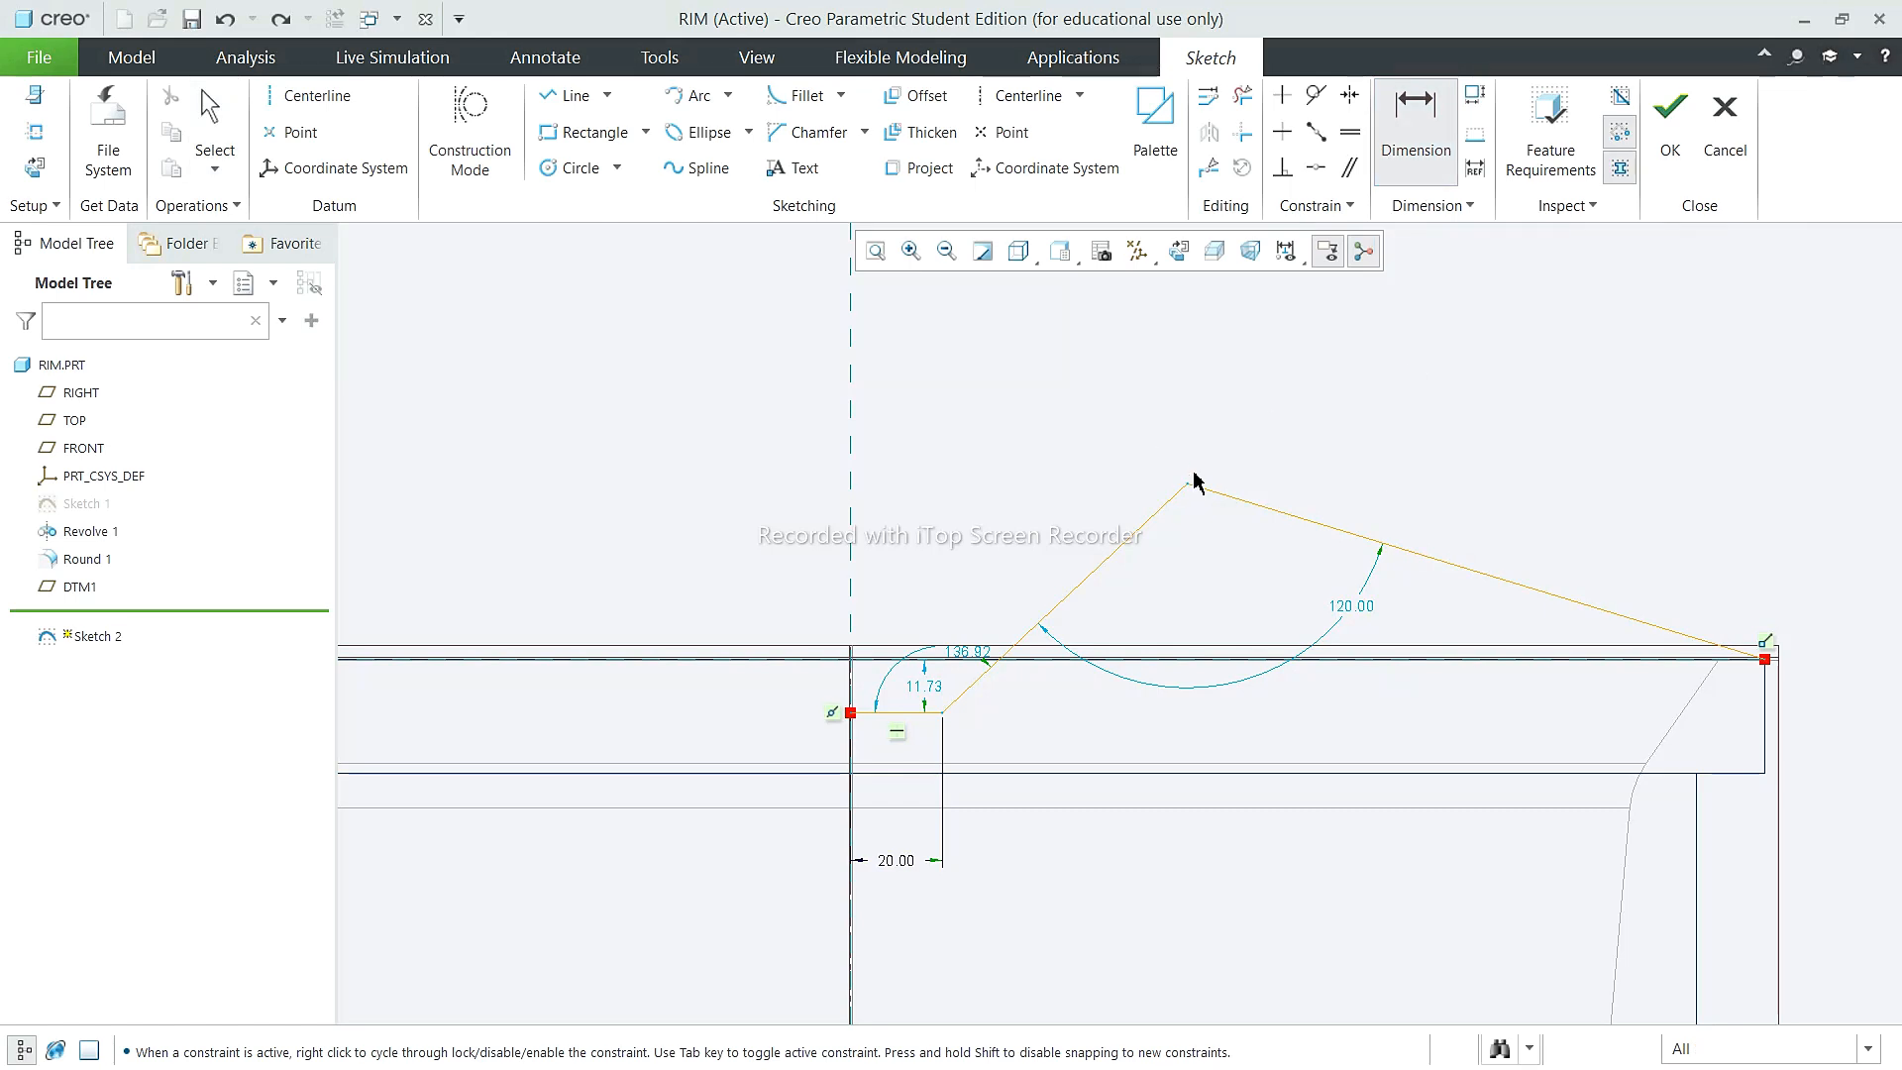
left_click(1578, 660)
middle_click(1832, 560)
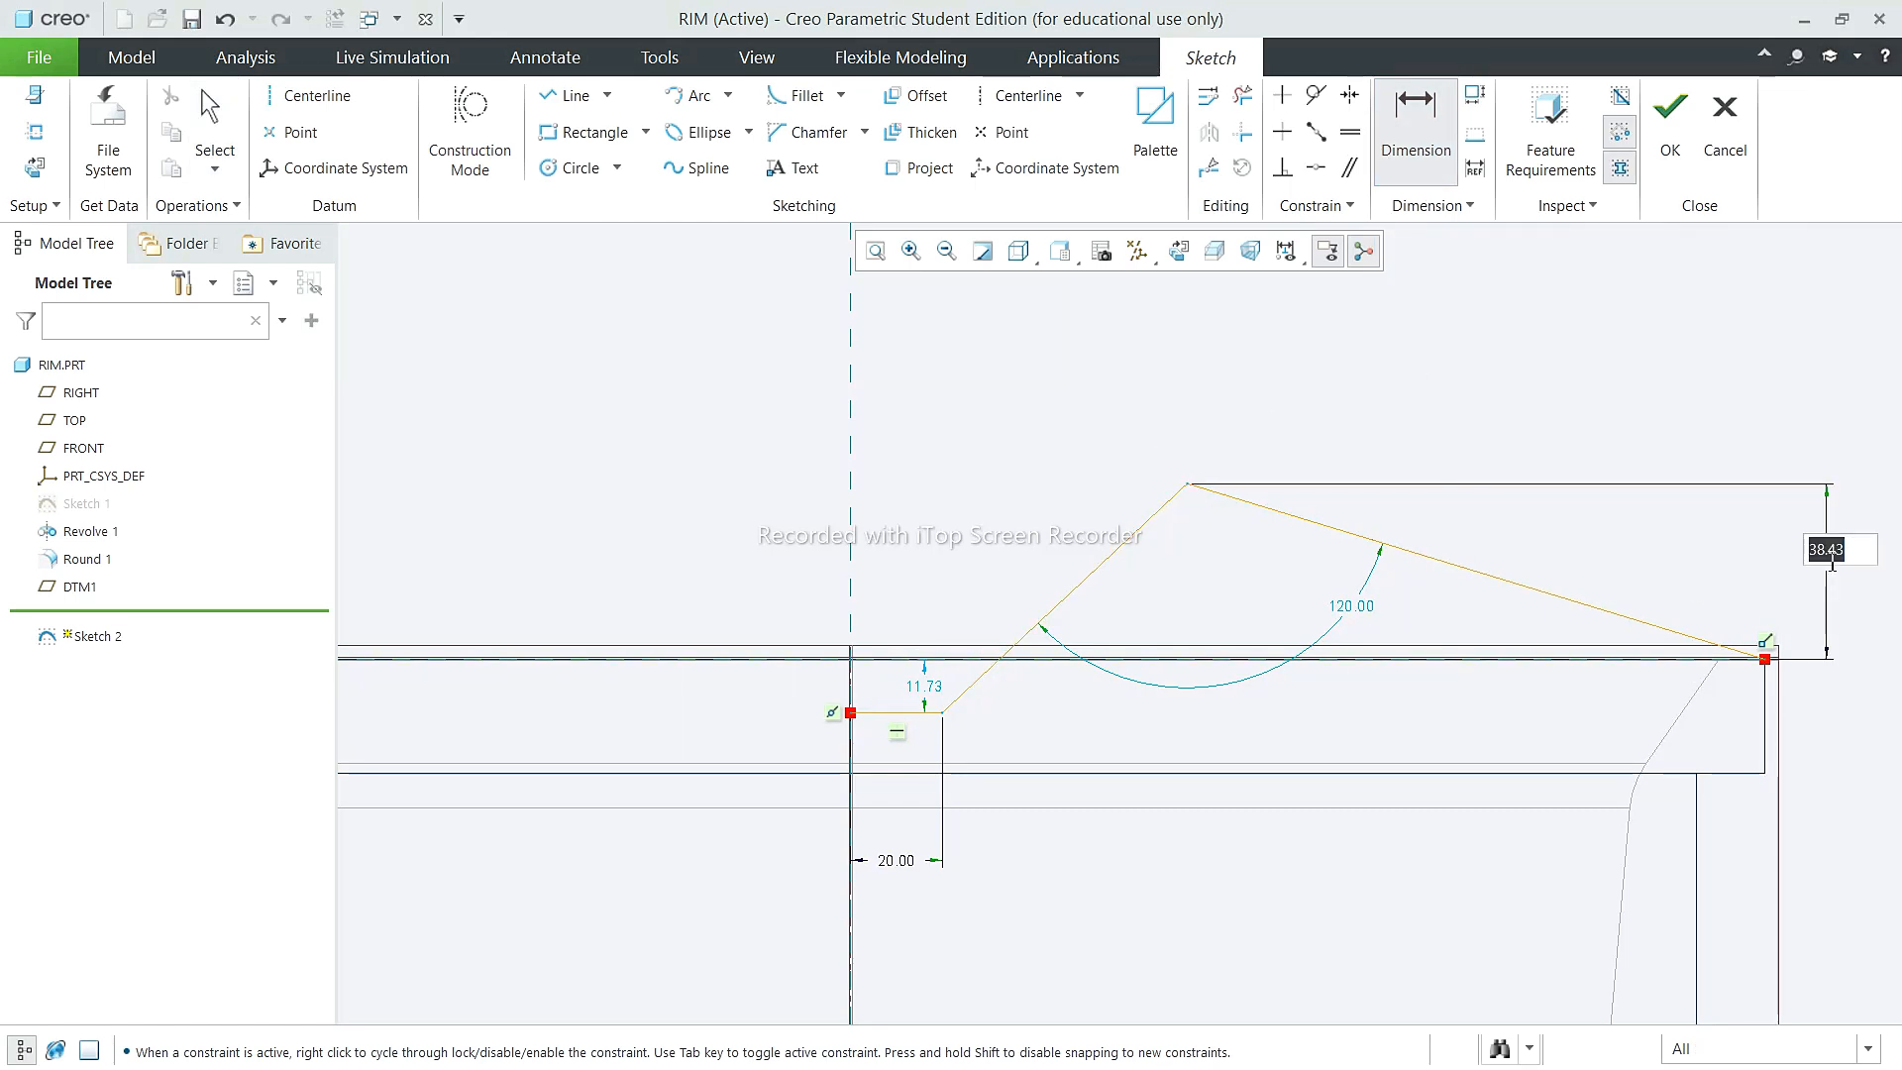
type("25")
key("Return")
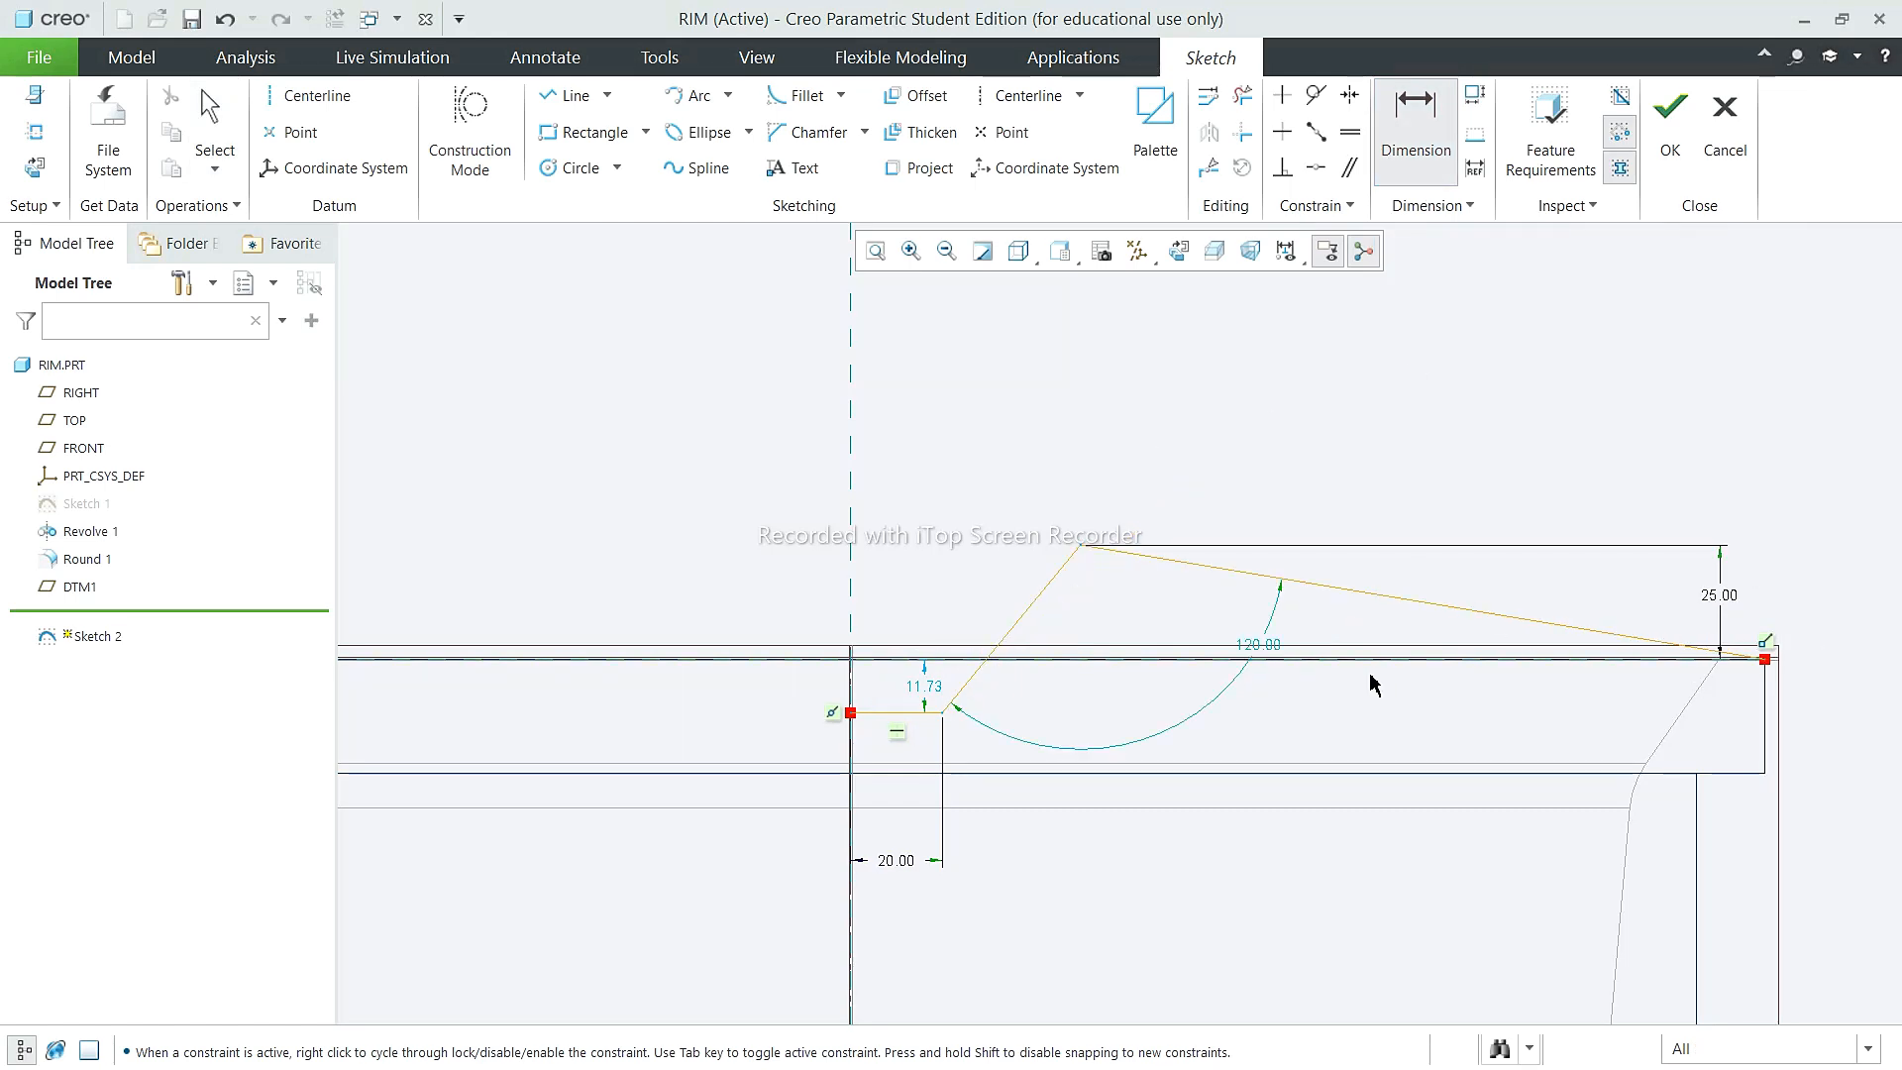
double_click(1724, 597)
type("20")
key("Return")
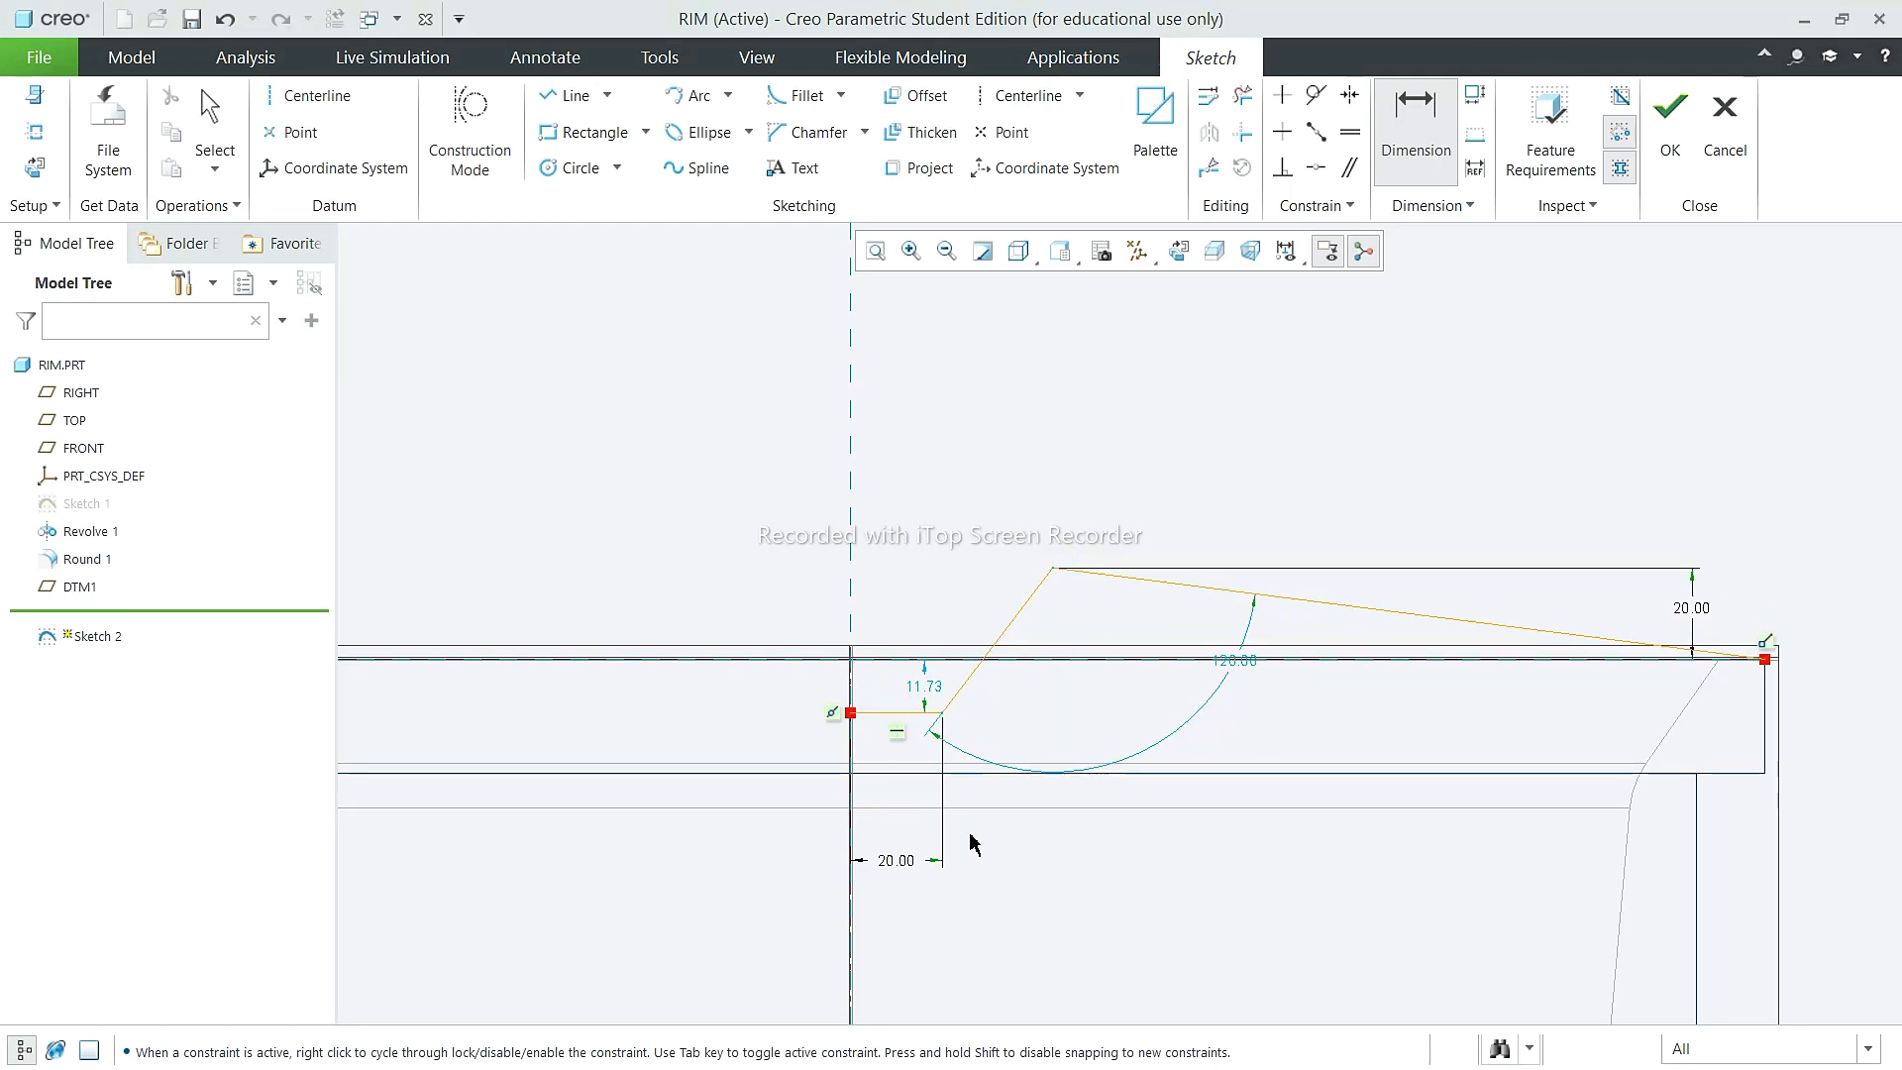
Step: Dimension the horizontal distance from the short horizontal line's end to the peak as 30
middle_click(1017, 909)
type("30")
key("Return")
Step: Draw a shallow arc from the short horizontal line's outer end to the vertical axis, just above the line
scroll(733, 673, "up", 2)
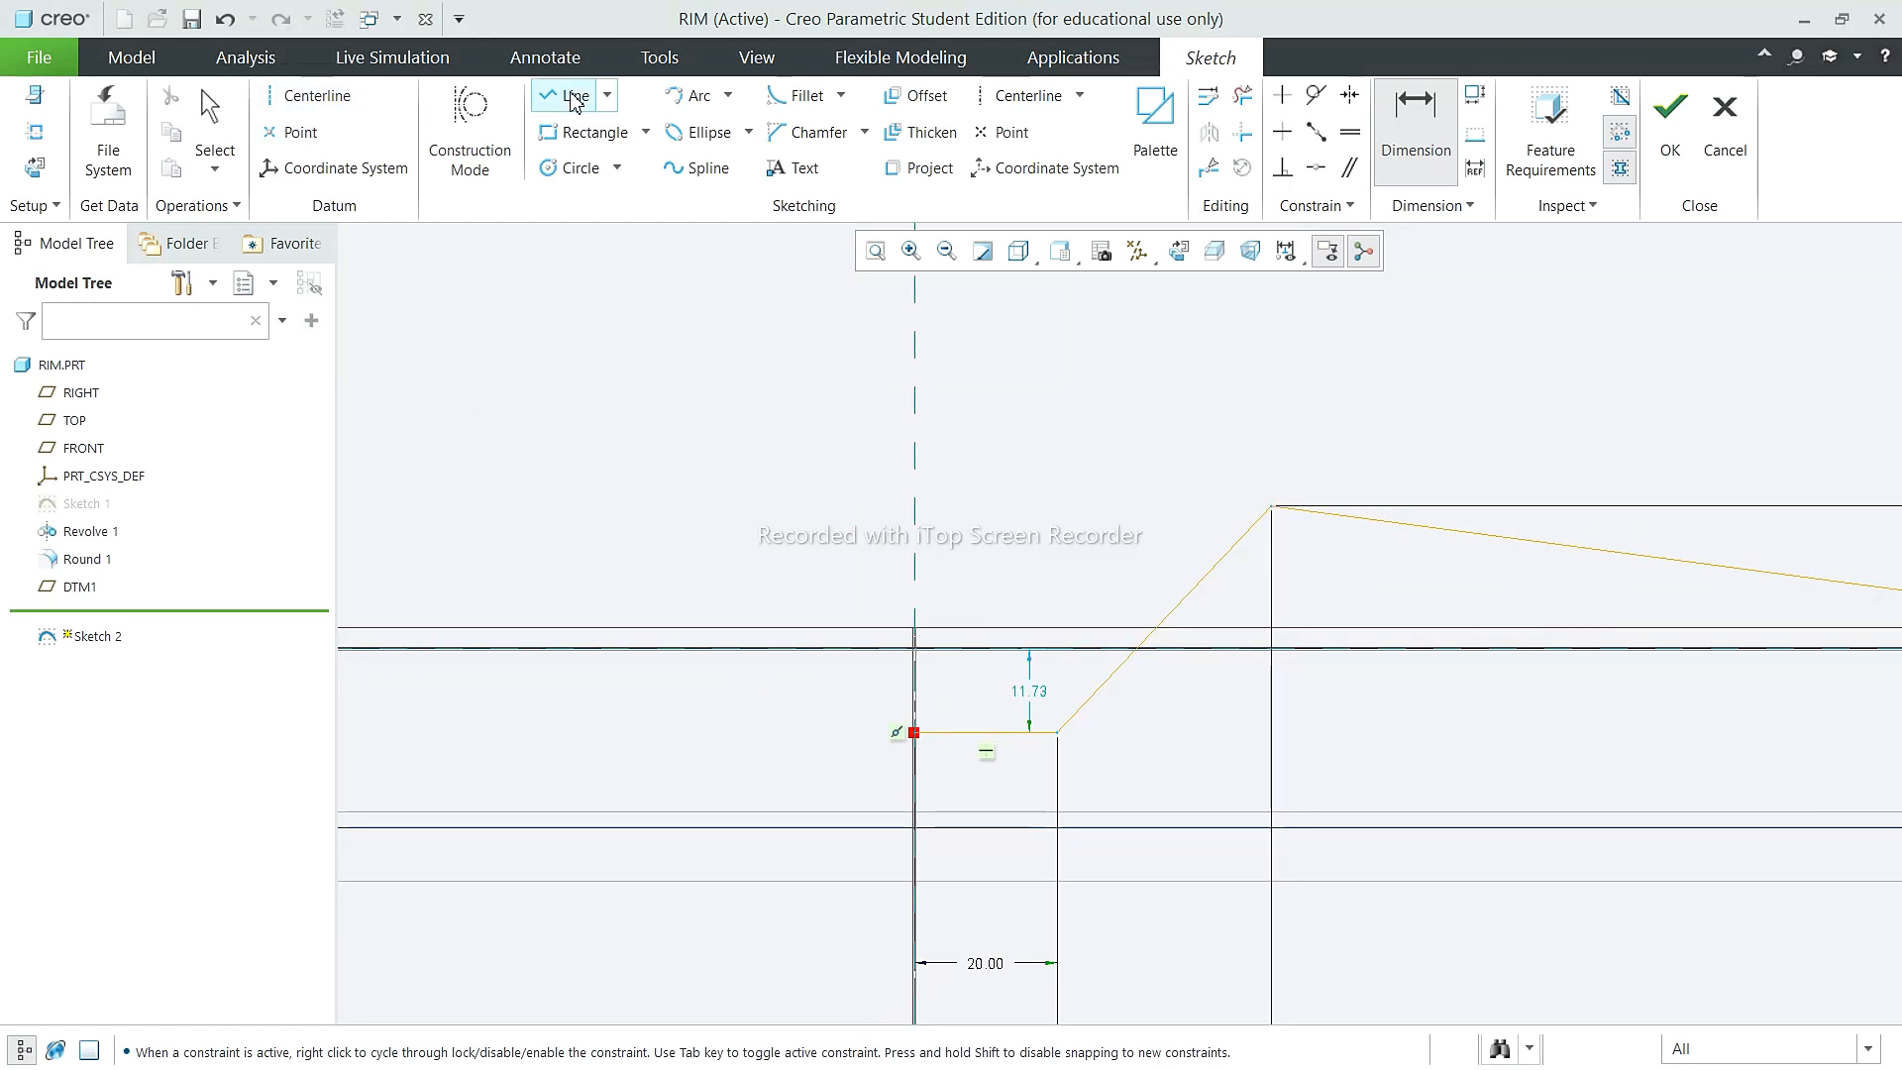
left_click(694, 95)
left_click(1057, 734)
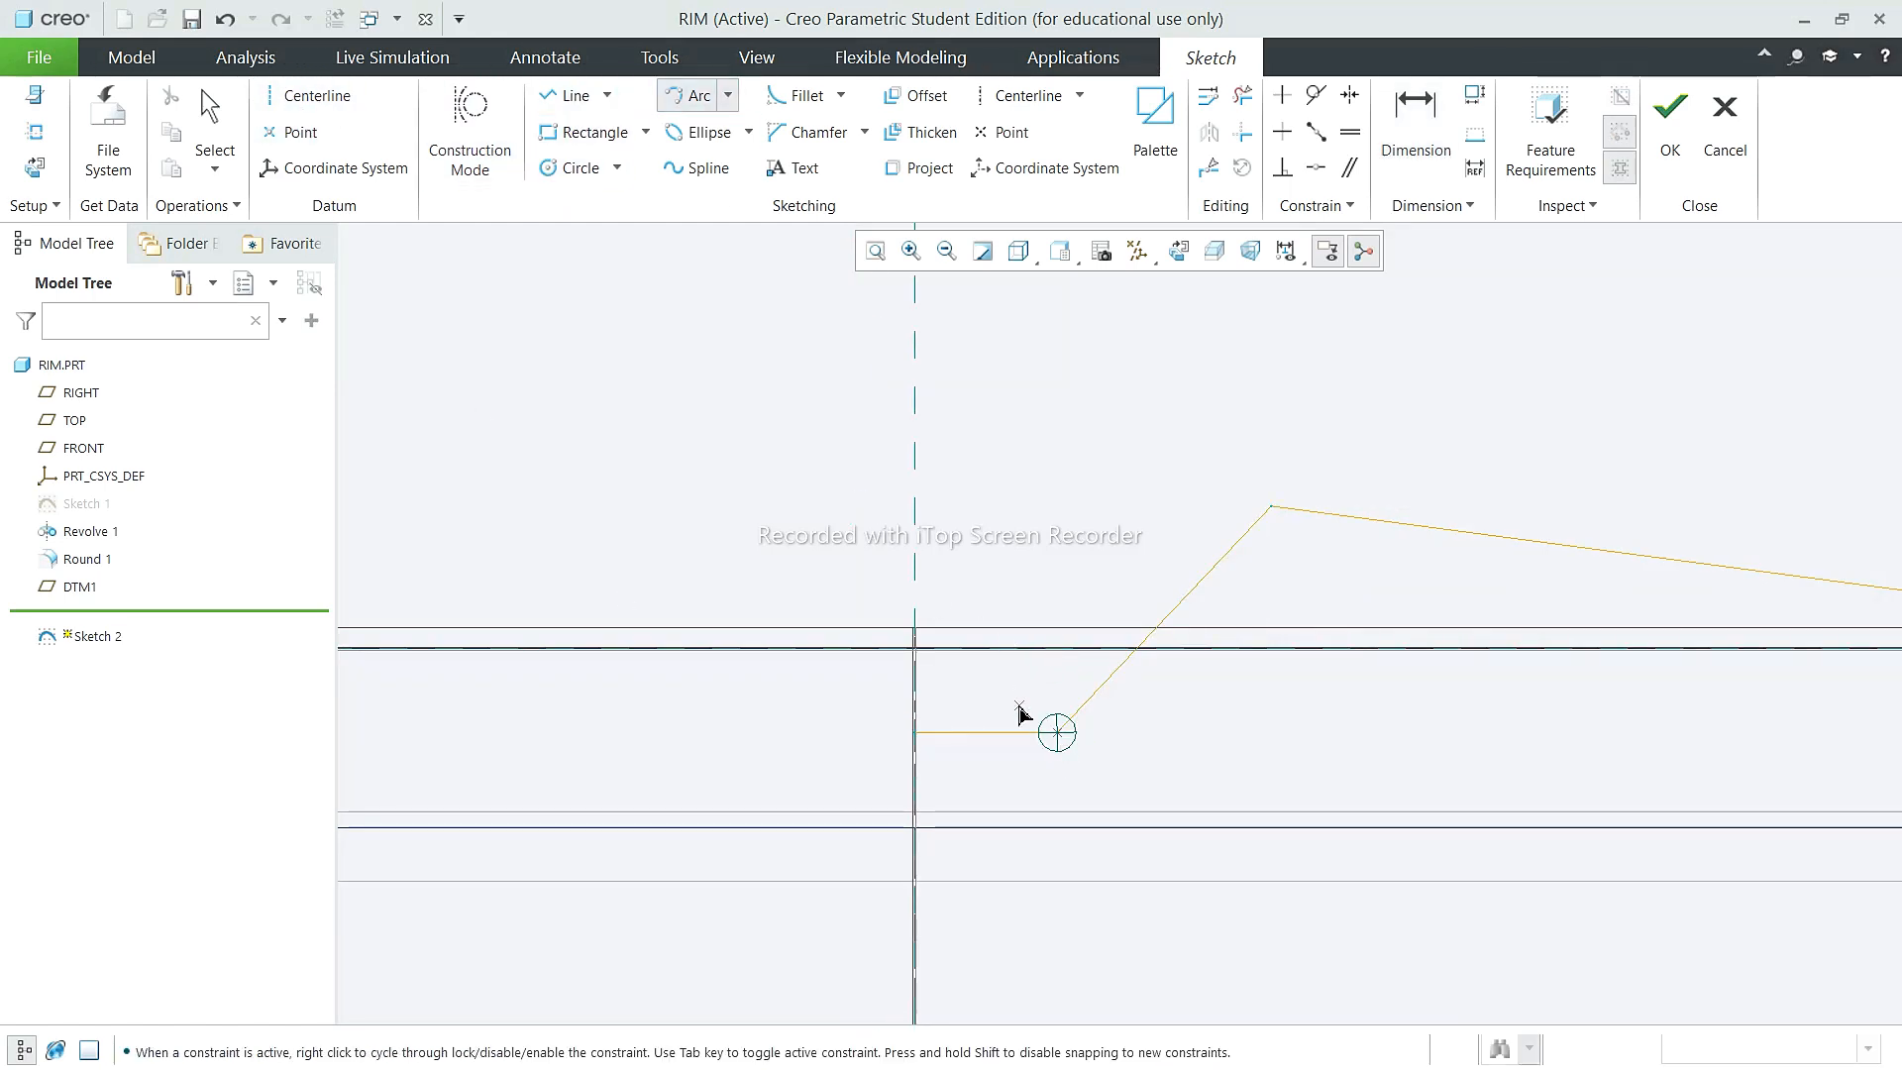
left_click(915, 706)
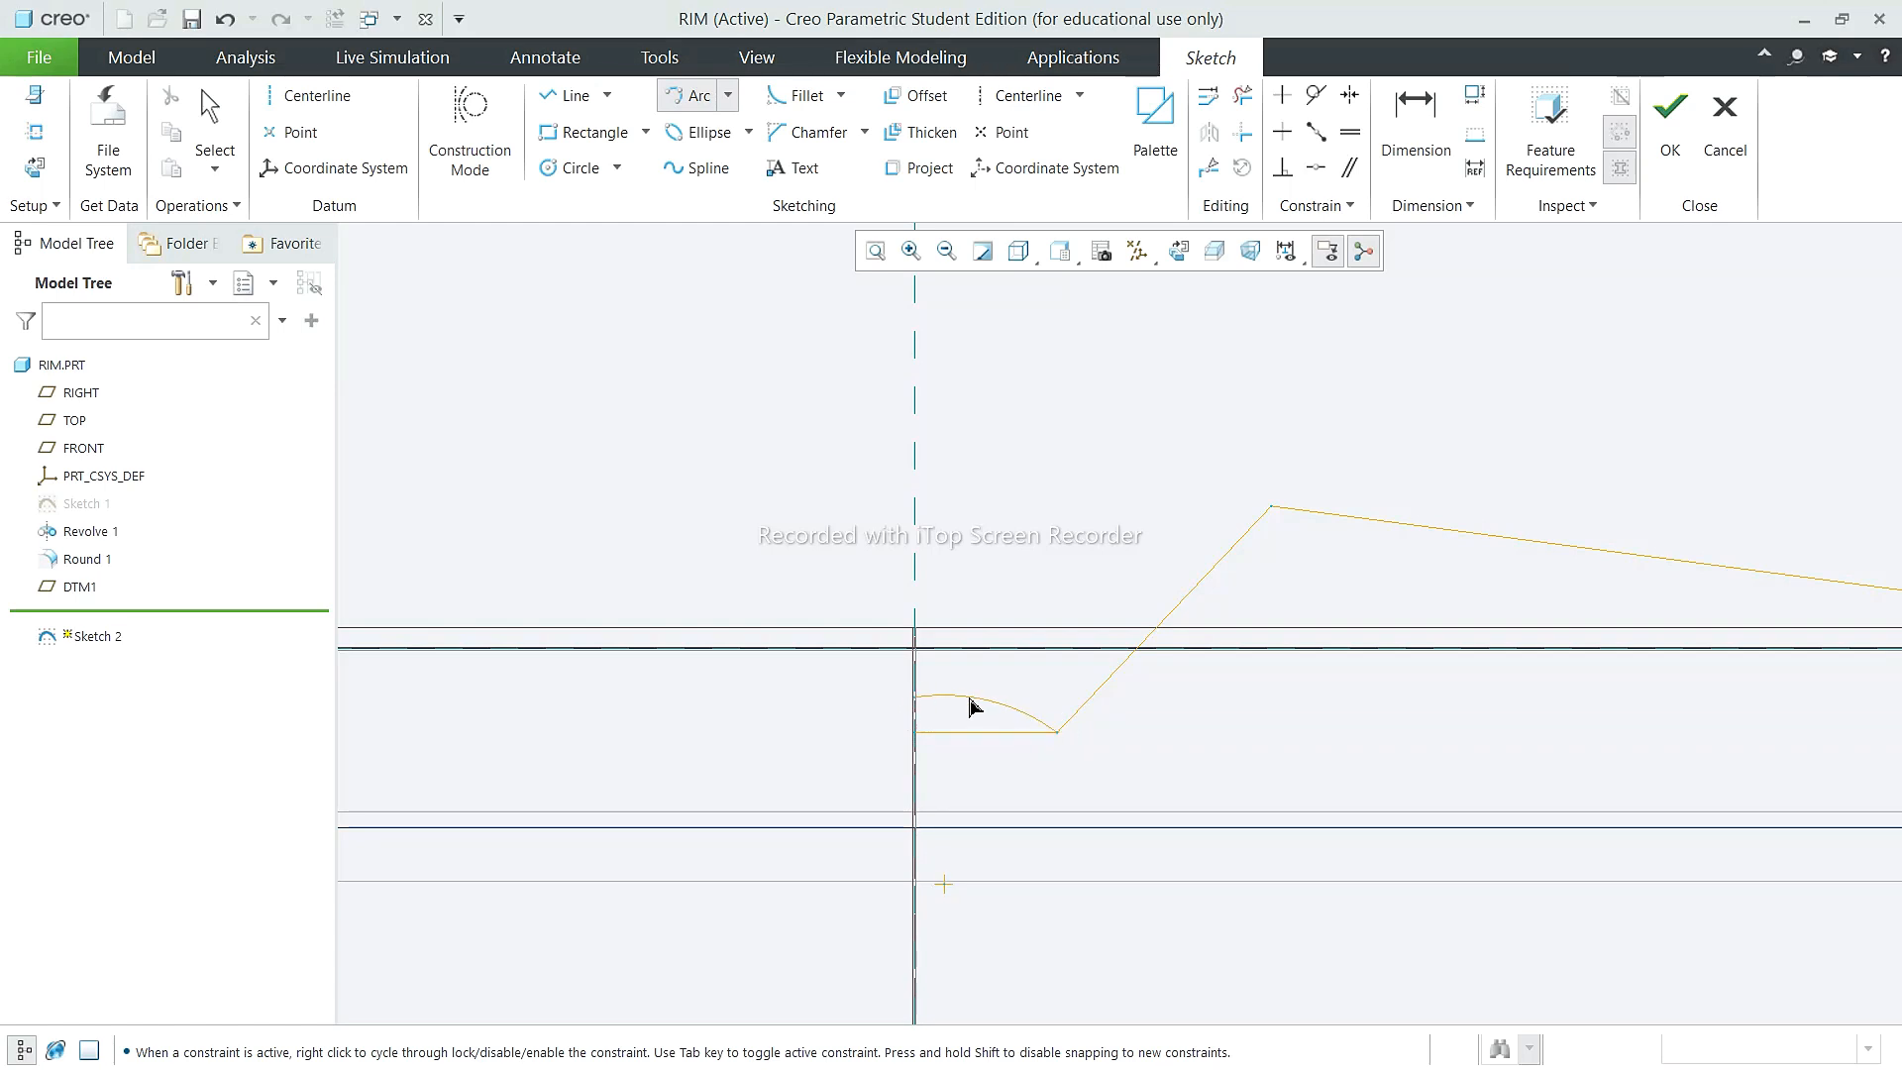
left_click(984, 709)
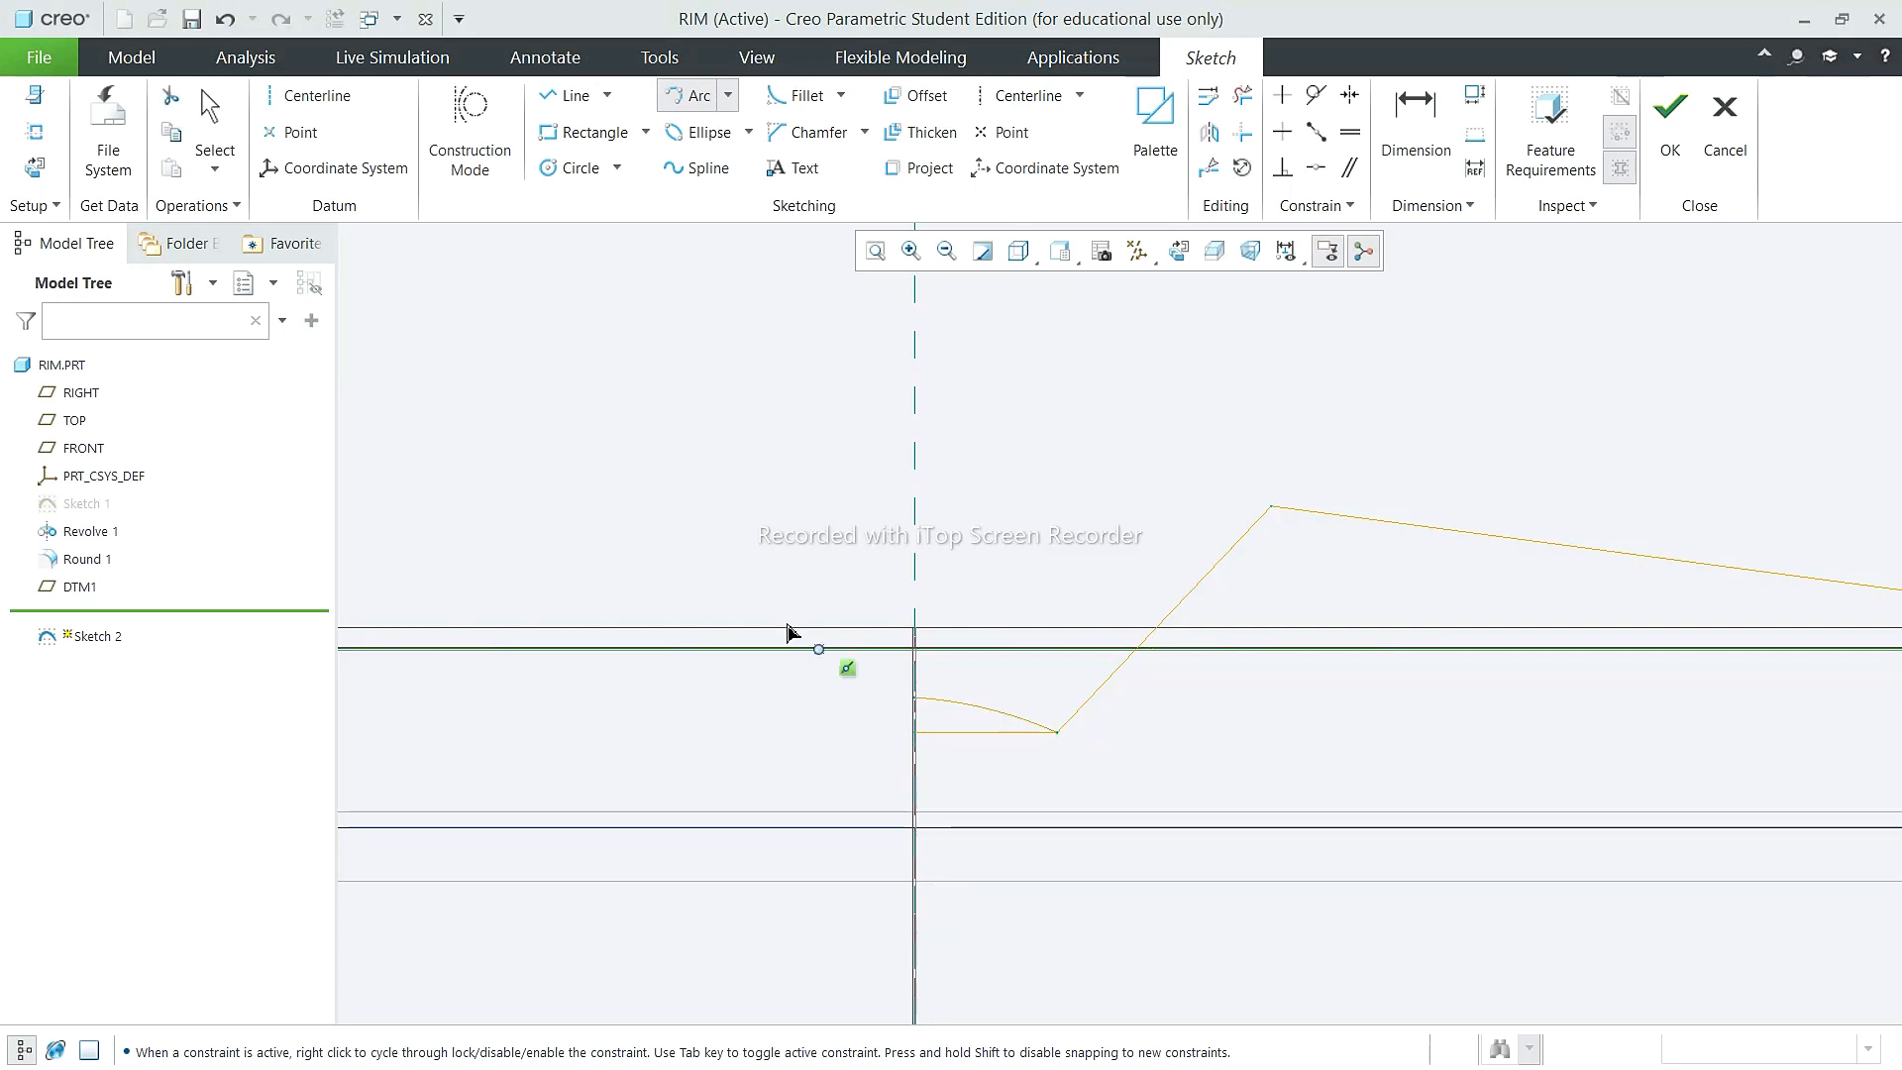
Step: Trim away the short horizontal line beneath the shallow arc
left_click(215, 111)
left_click(1242, 95)
left_click(959, 733)
left_click(215, 111)
Step: Close the profile with a line chain from the arc's axis end down the axis, across, and up the rim's stepped edge to the sloped line
left_click(570, 96)
left_click(917, 699)
scroll(1016, 626, "up", 6)
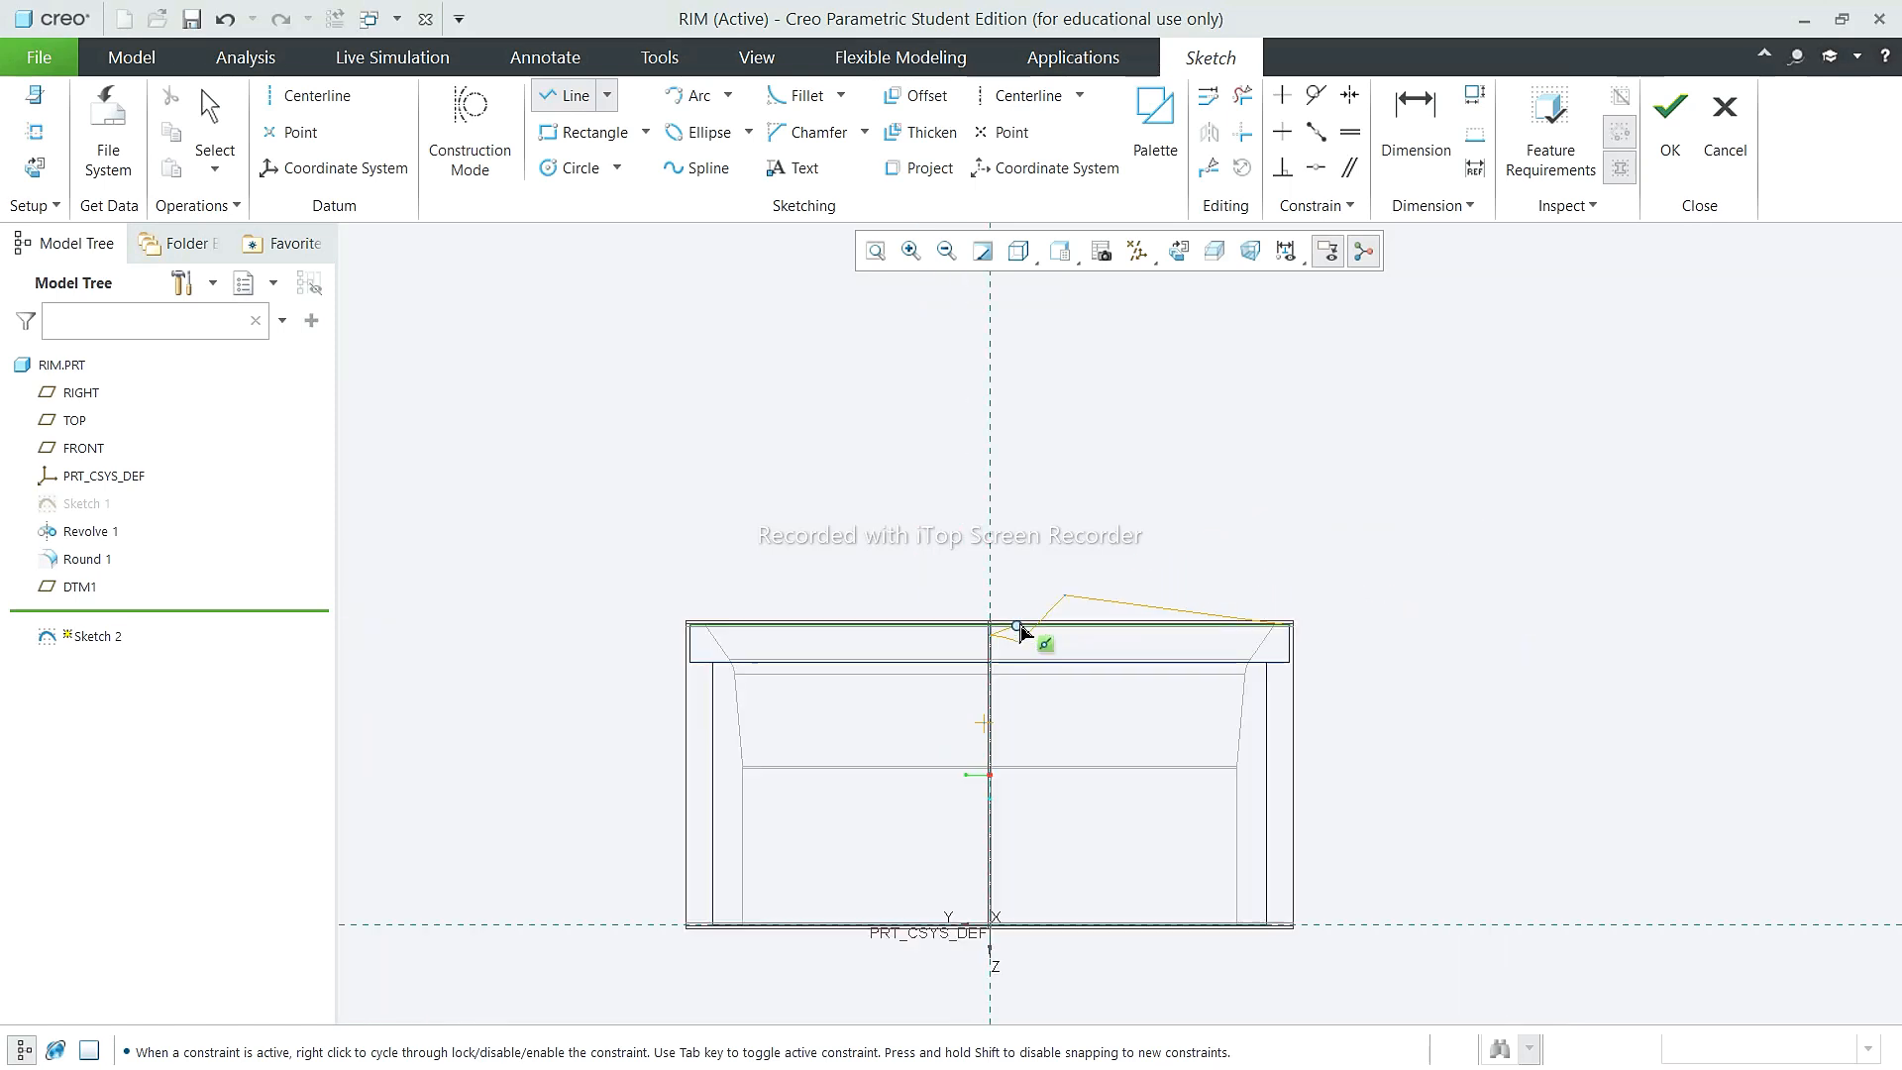
scroll(993, 765, "down", 4)
left_click(984, 784)
left_click(1661, 784)
left_click(1661, 527)
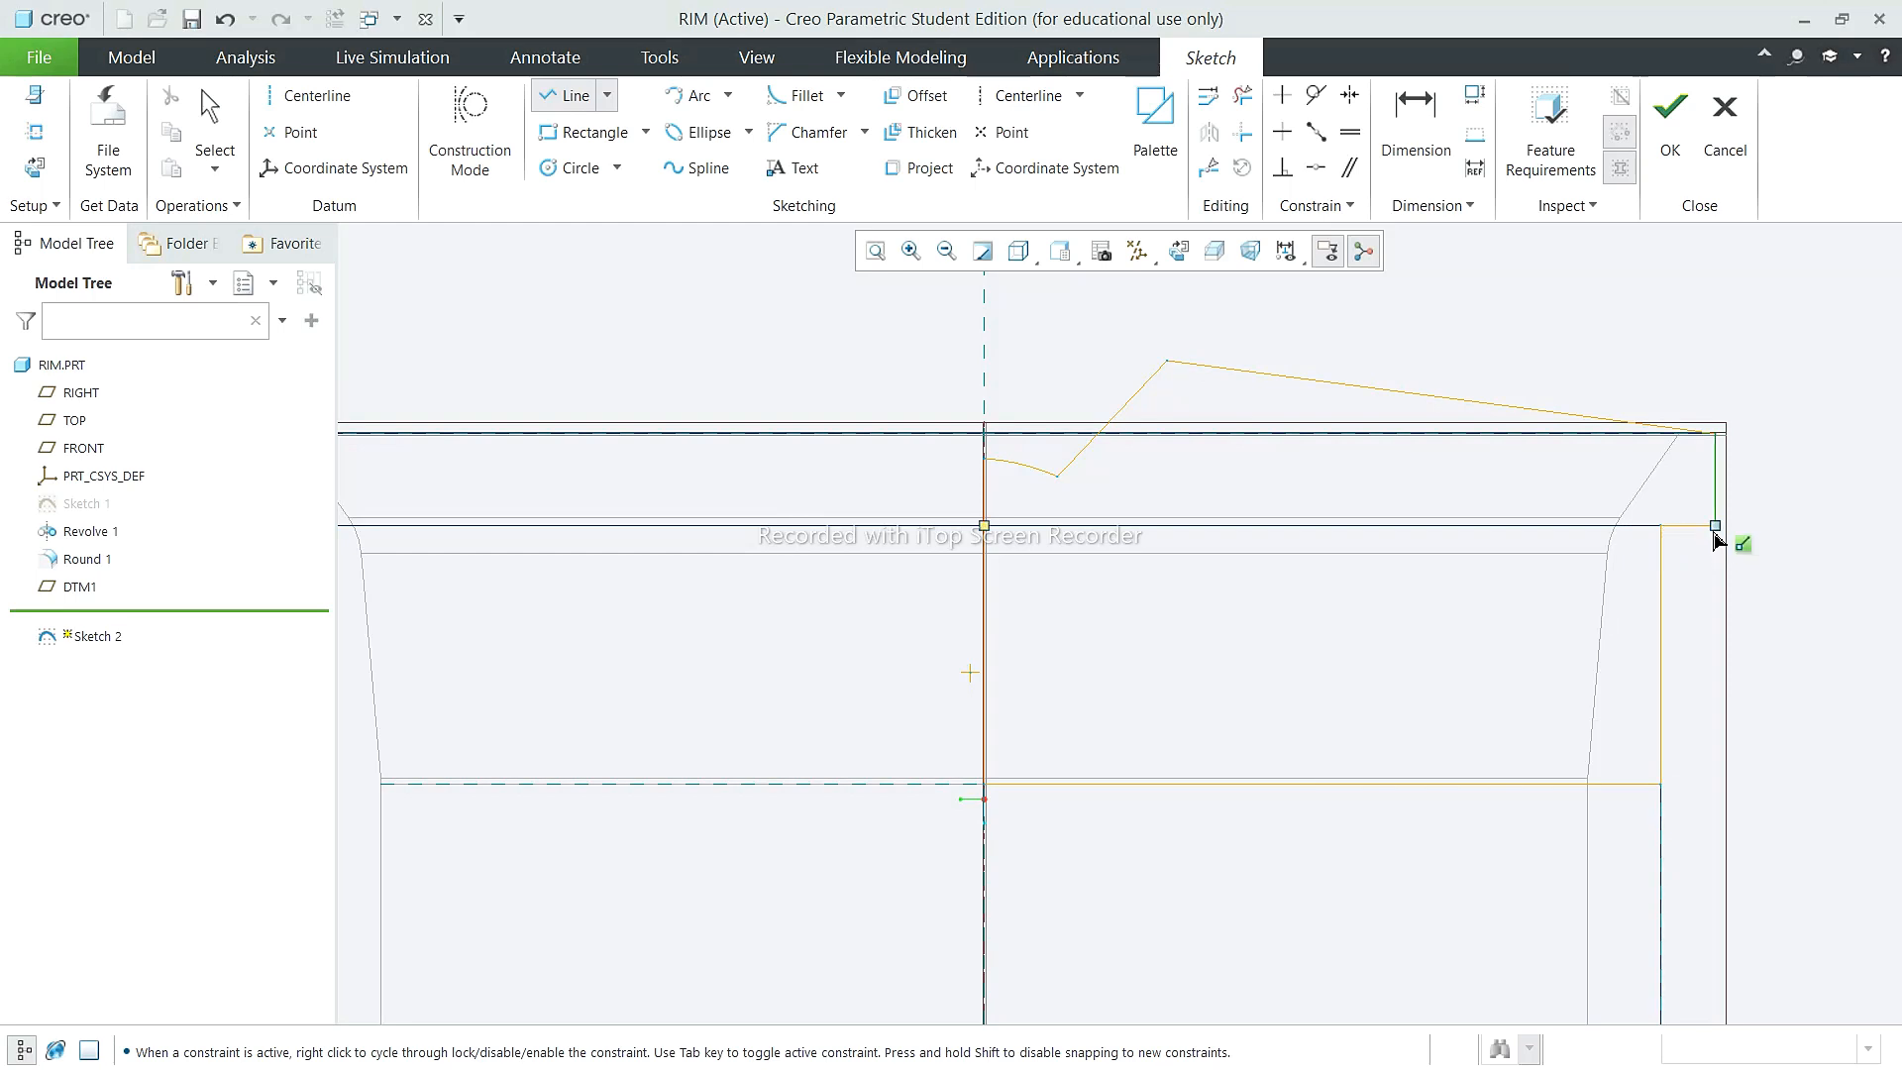
left_click(1715, 526)
left_click(1714, 433)
middle_click(436, 342)
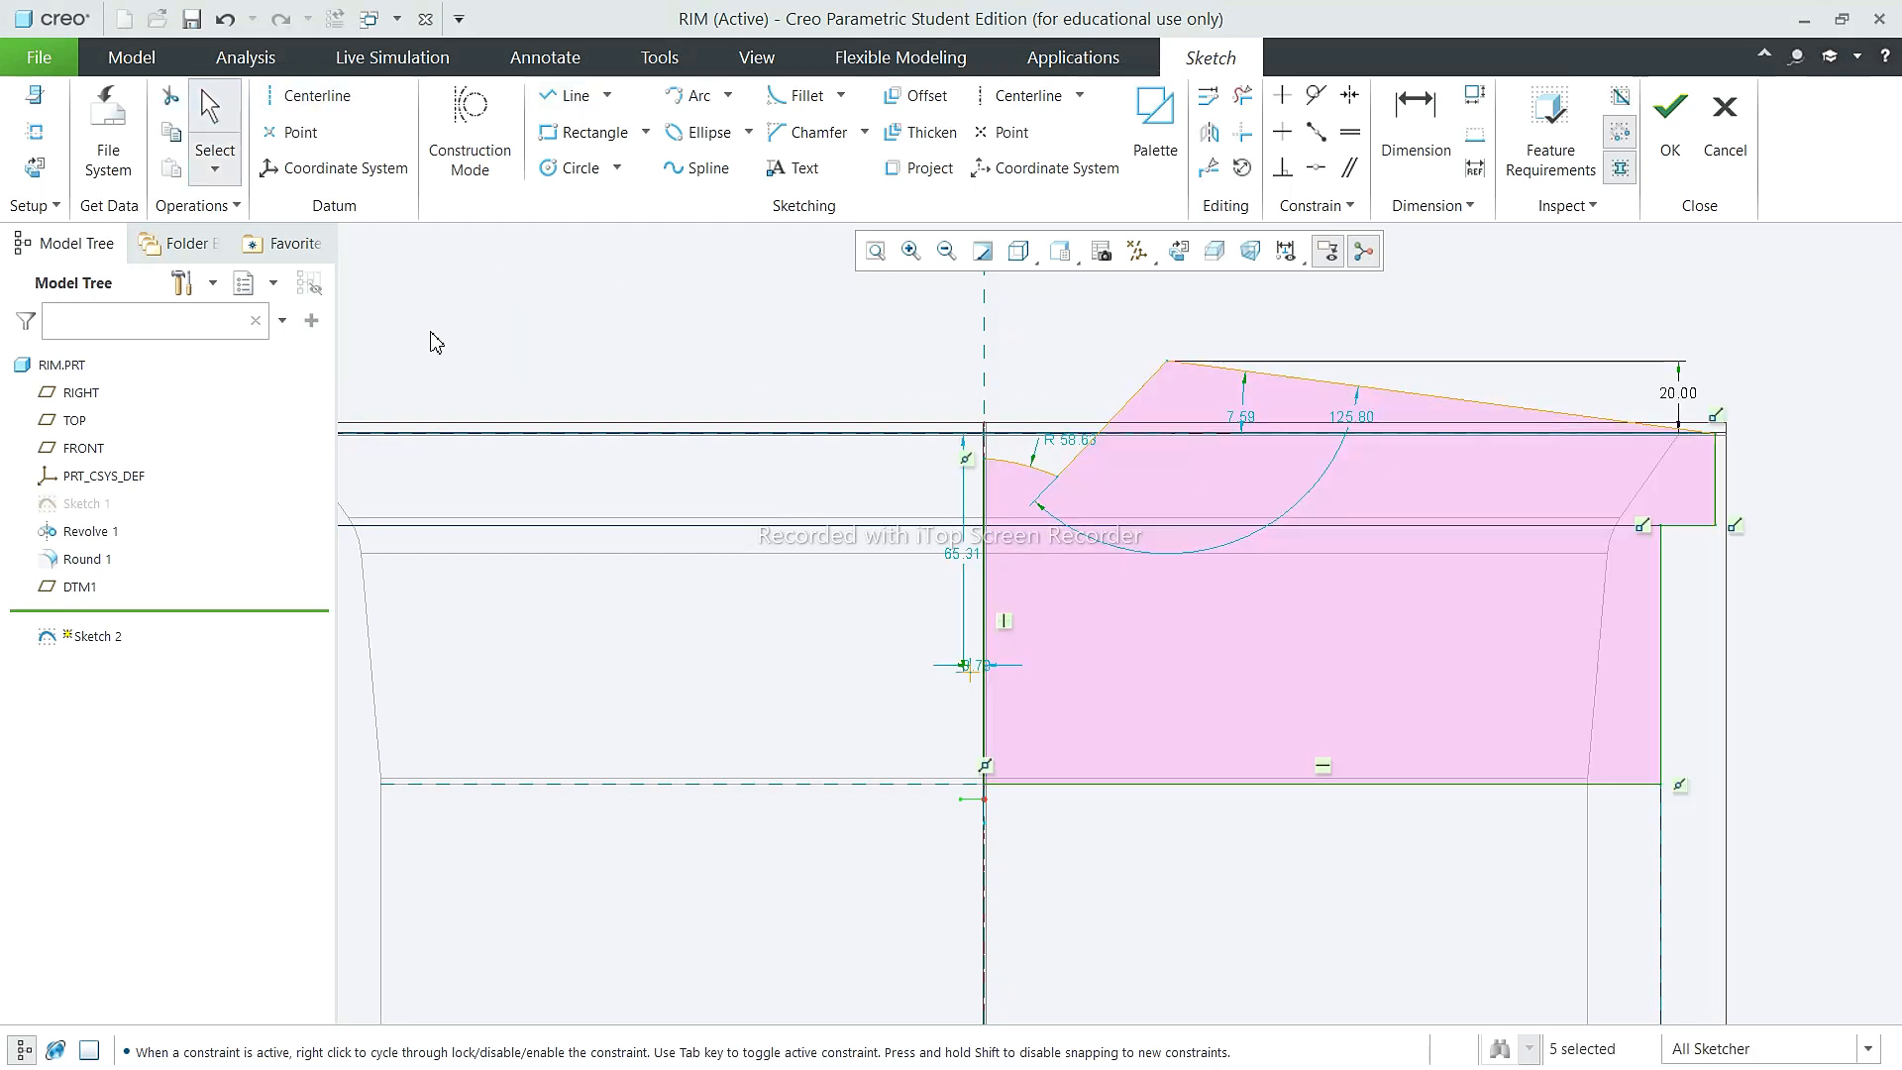
Step: Fillet the profile's peak and the valley corner between the shallow arc and the steep line
scroll(1161, 335, "down", 3)
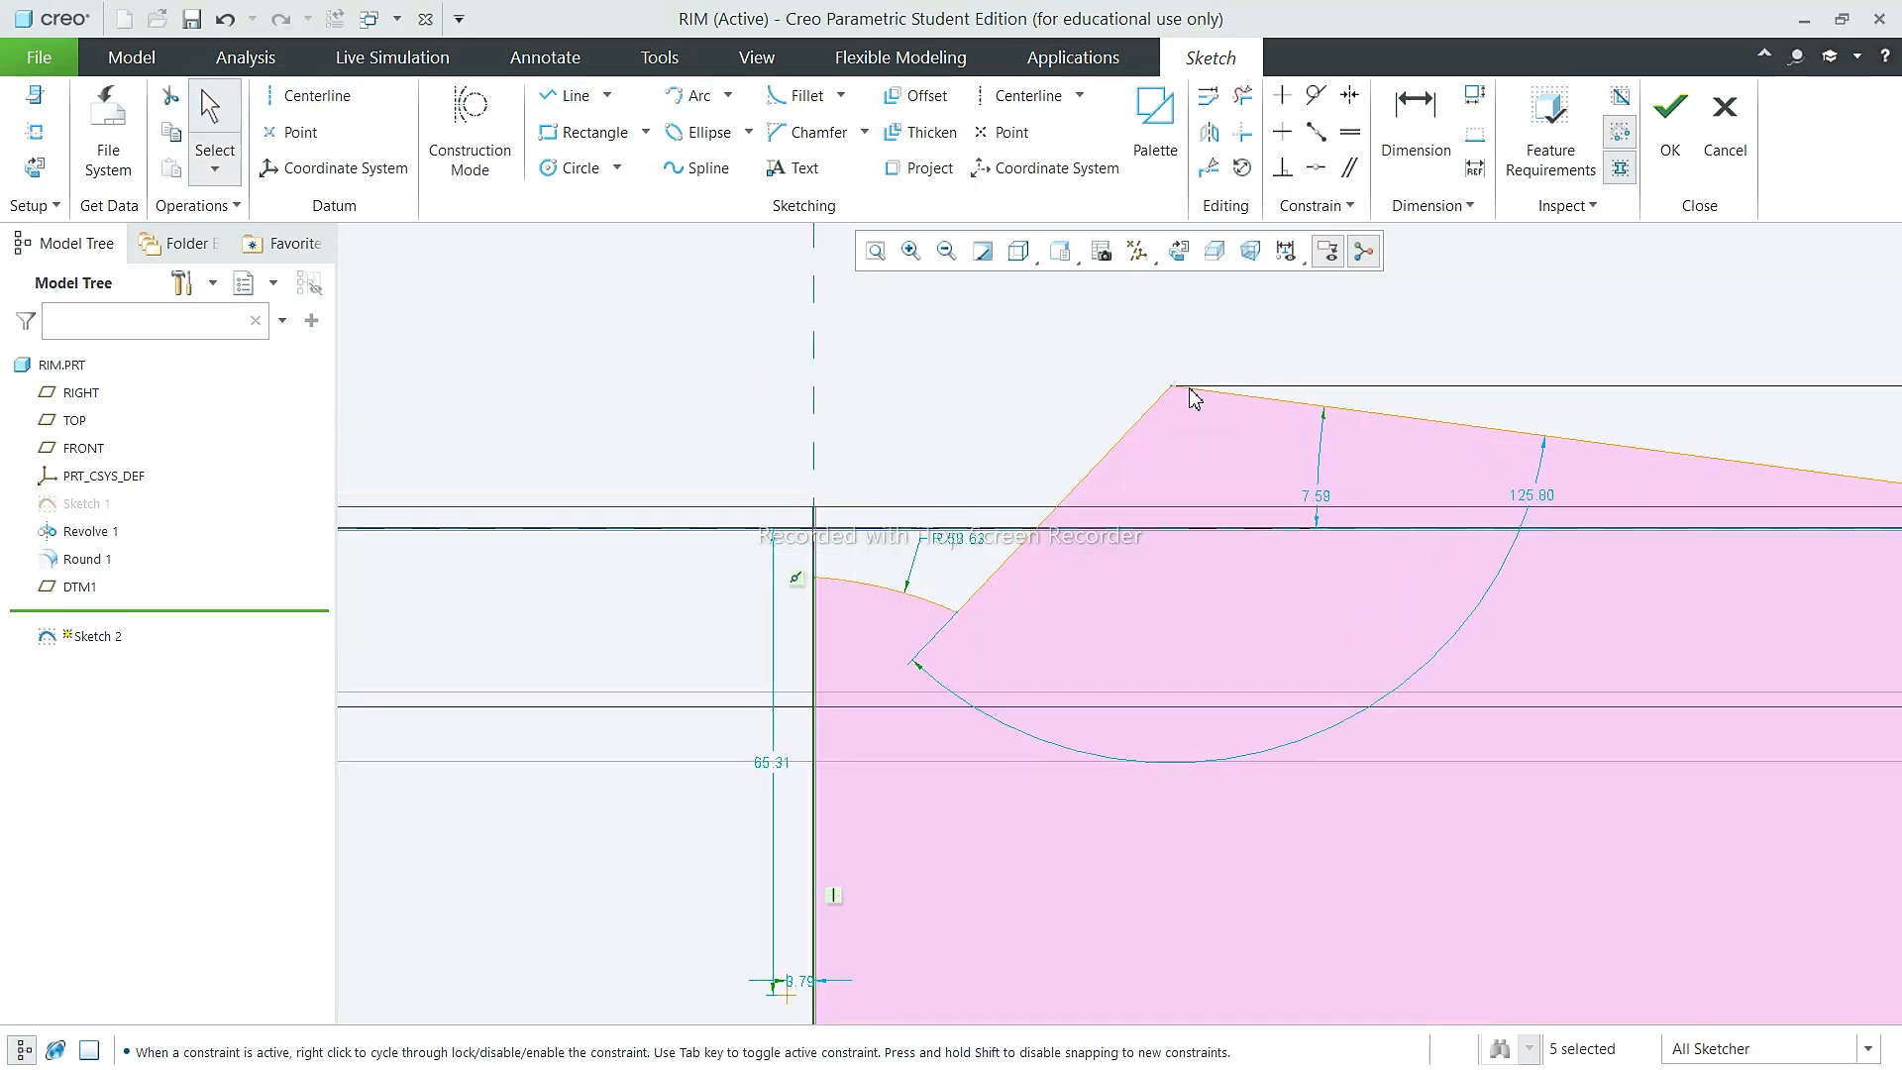
left_click(808, 99)
left_click(1282, 403)
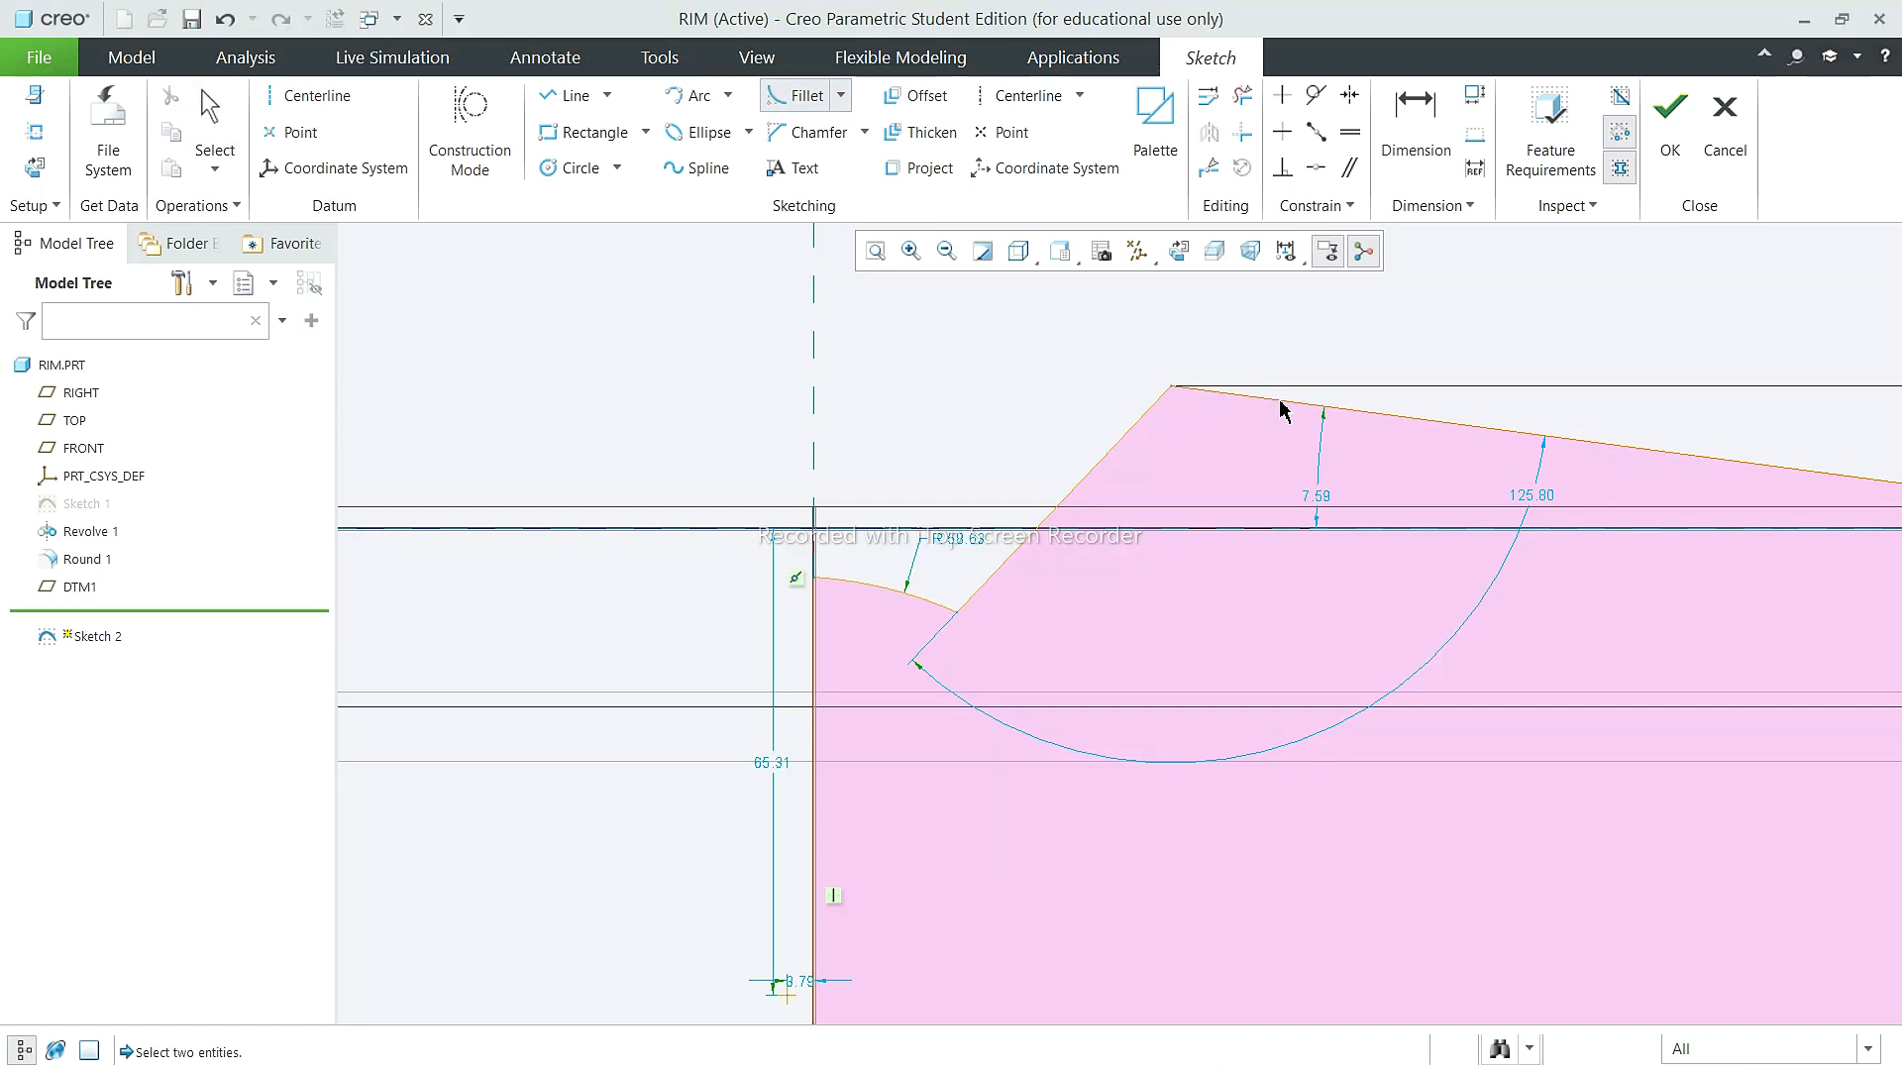
left_click(1090, 474)
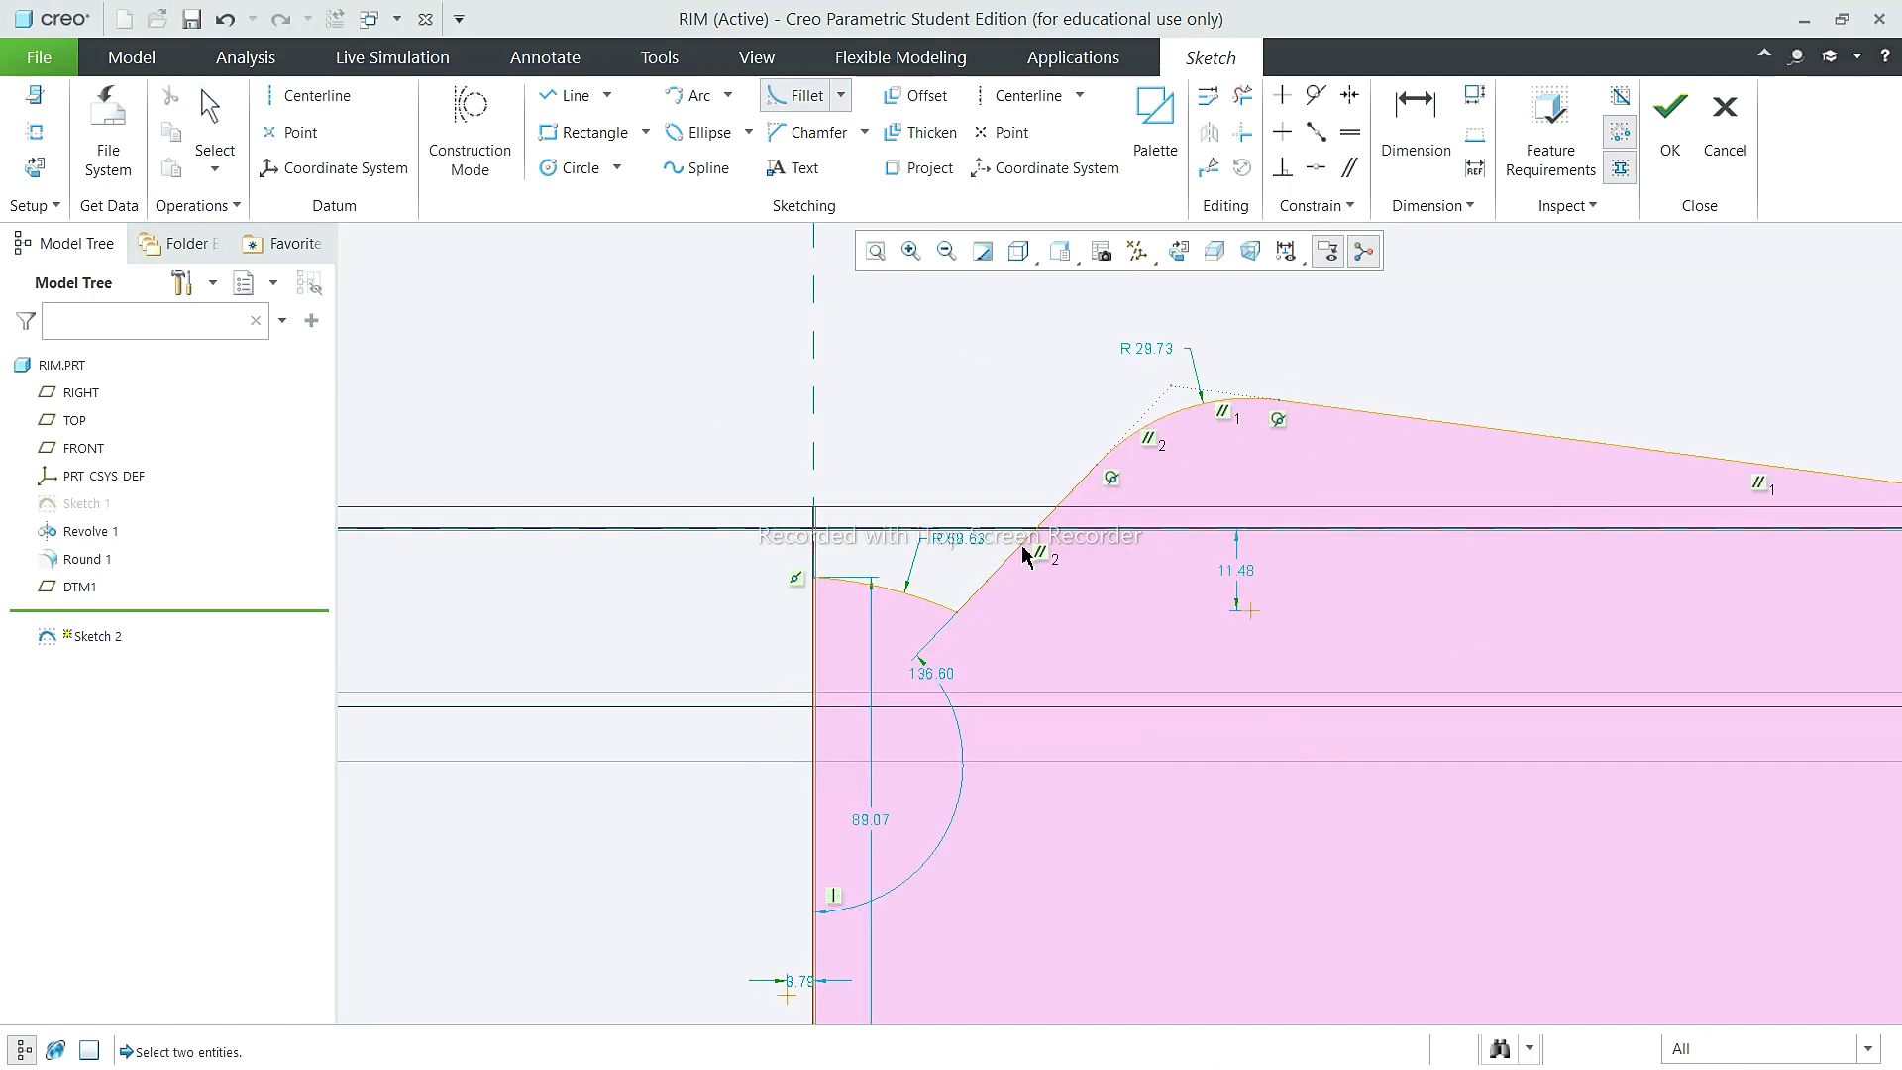
left_click(927, 606)
middle_click(991, 654)
Step: Try a radius of 10 for the valley fillet, then undo it
double_click(998, 654)
type("10")
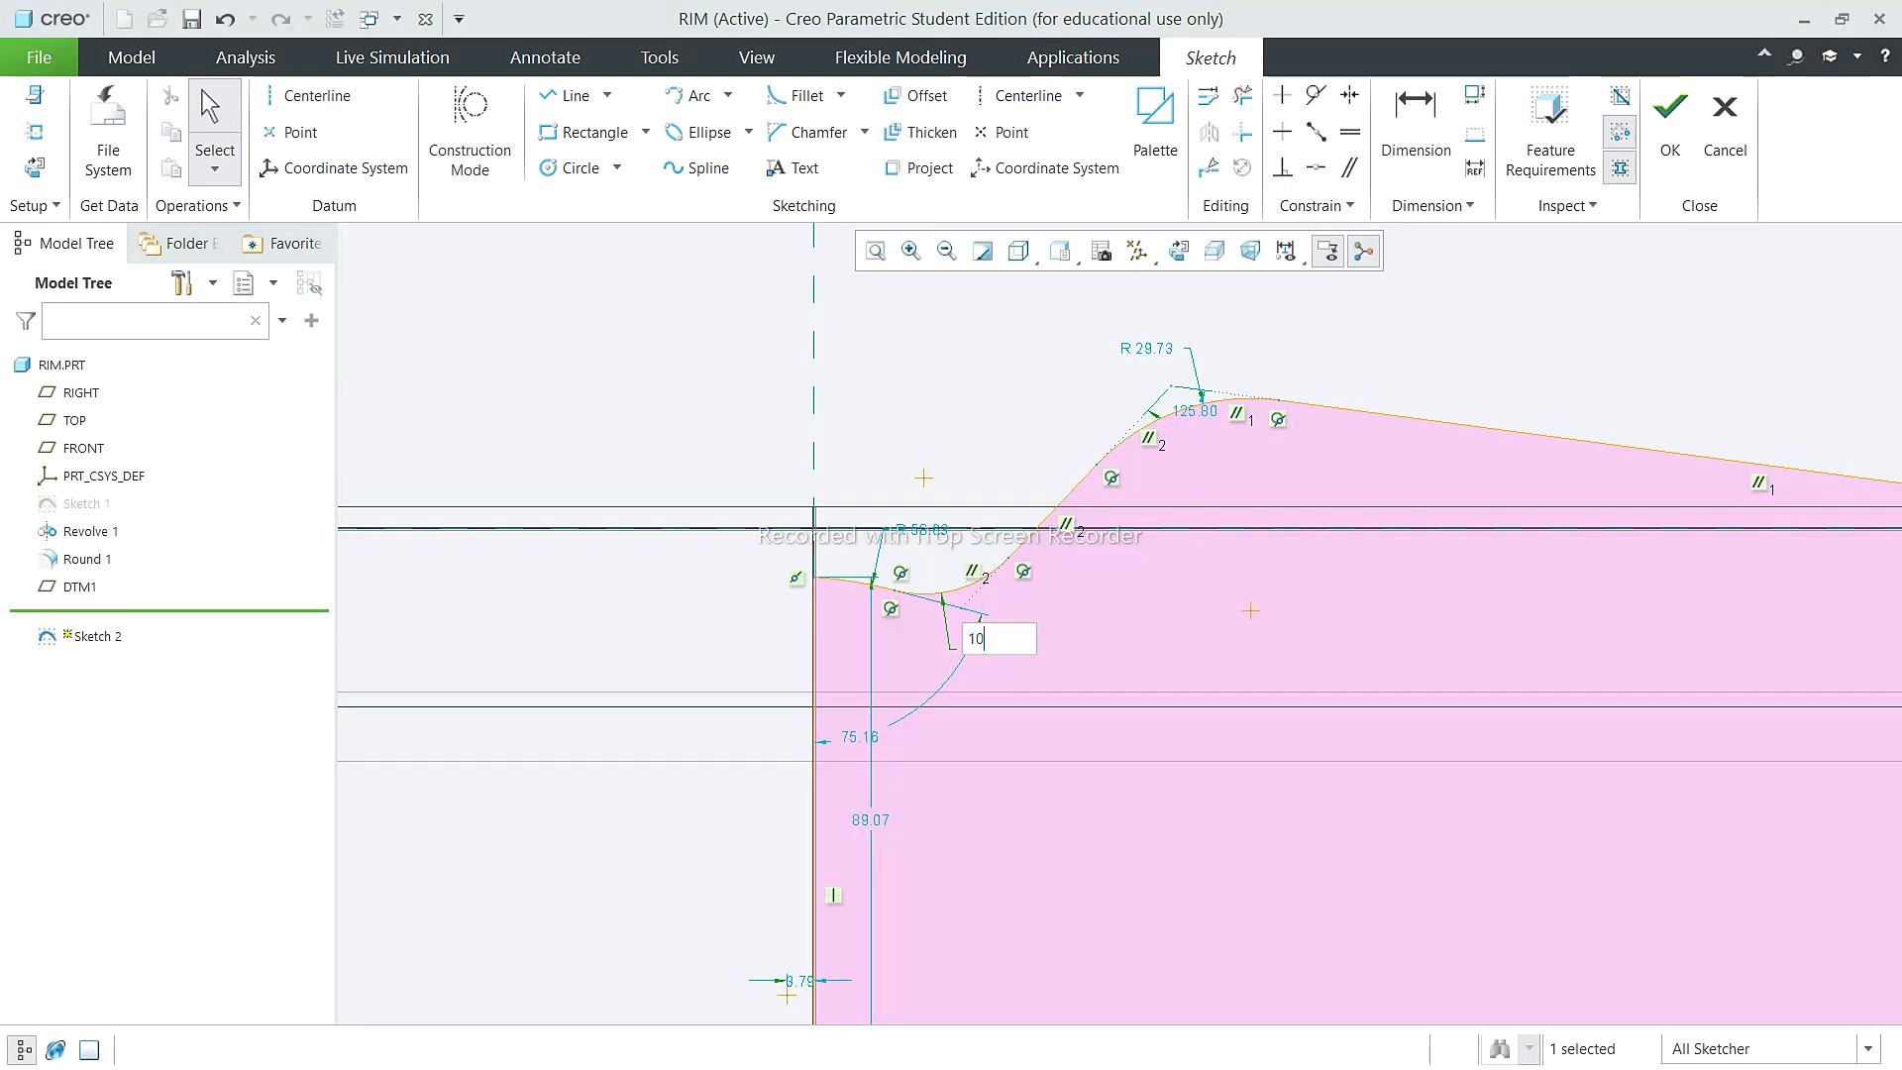
key("Return")
left_click(225, 19)
Step: Set the peak fillet's radius to 30 and the valley fillet's radius to 5
double_click(1167, 353)
type("30")
key("Return")
double_click(995, 652)
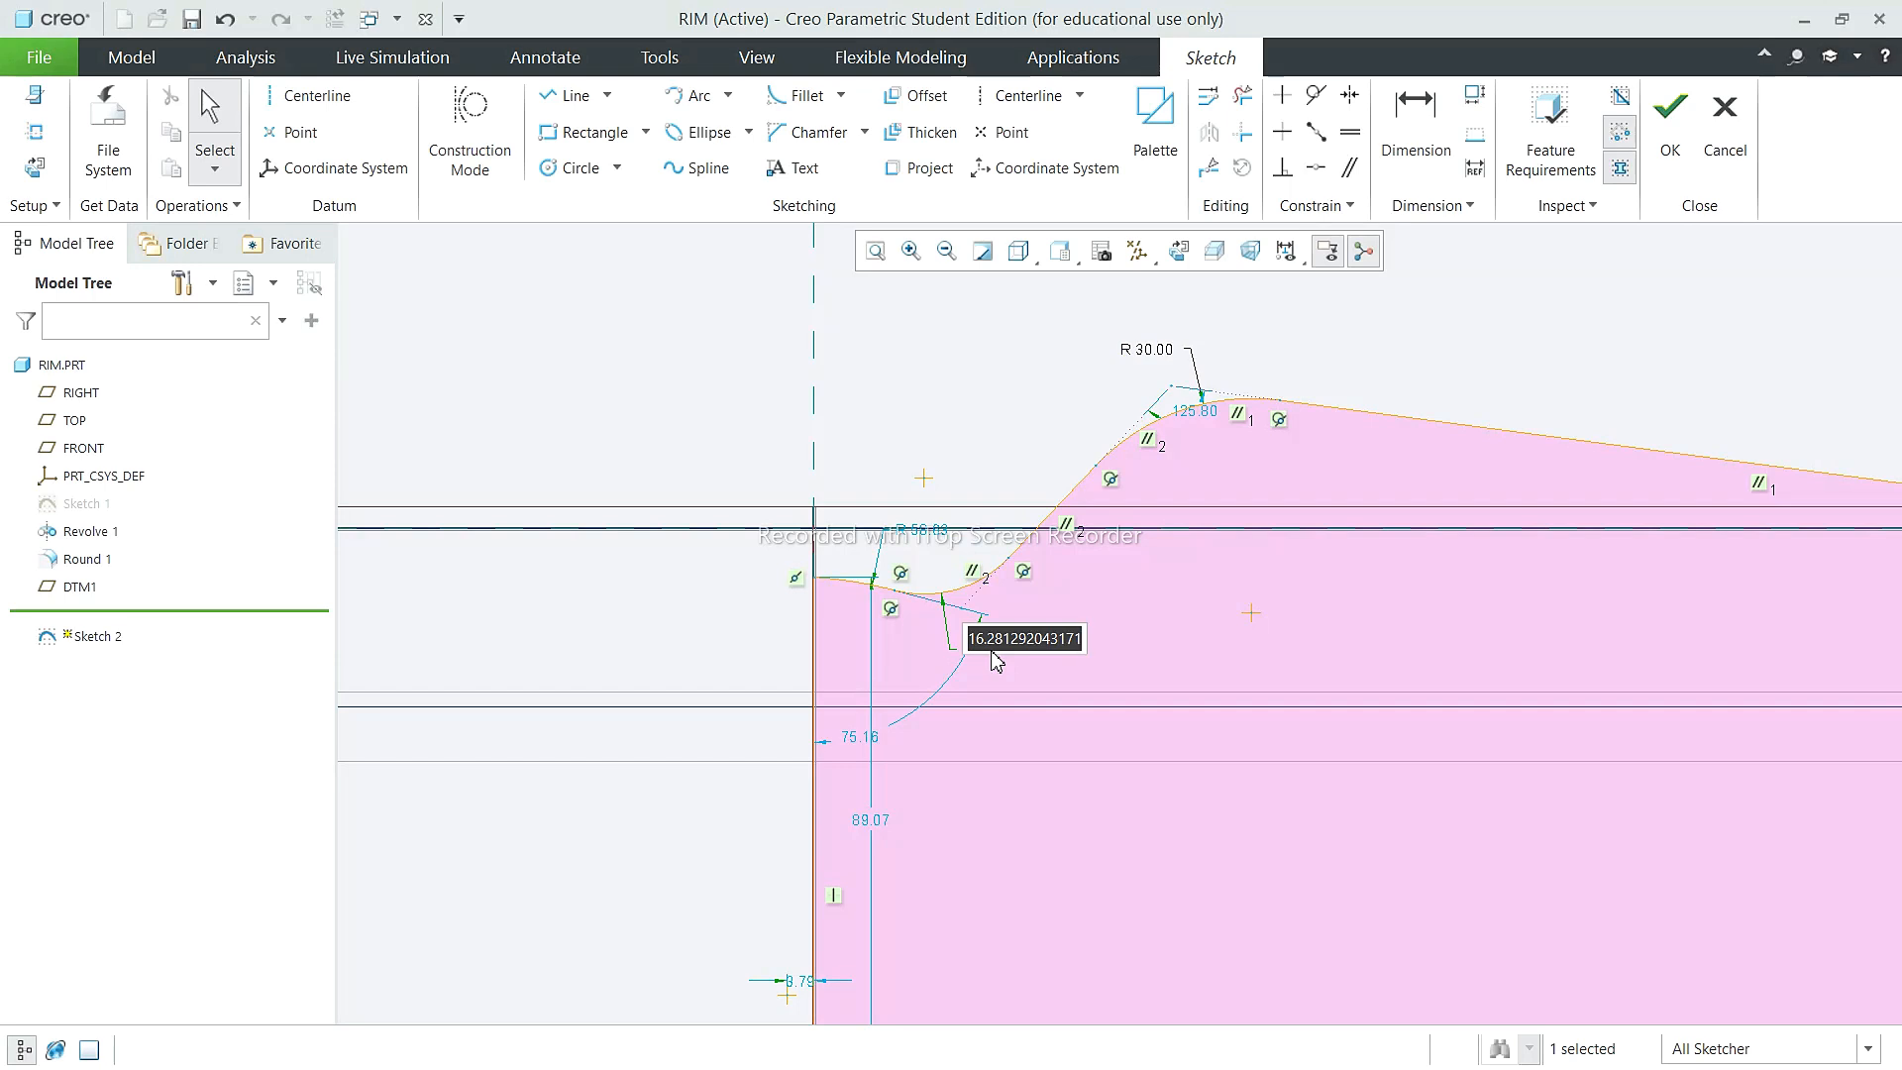
type("5")
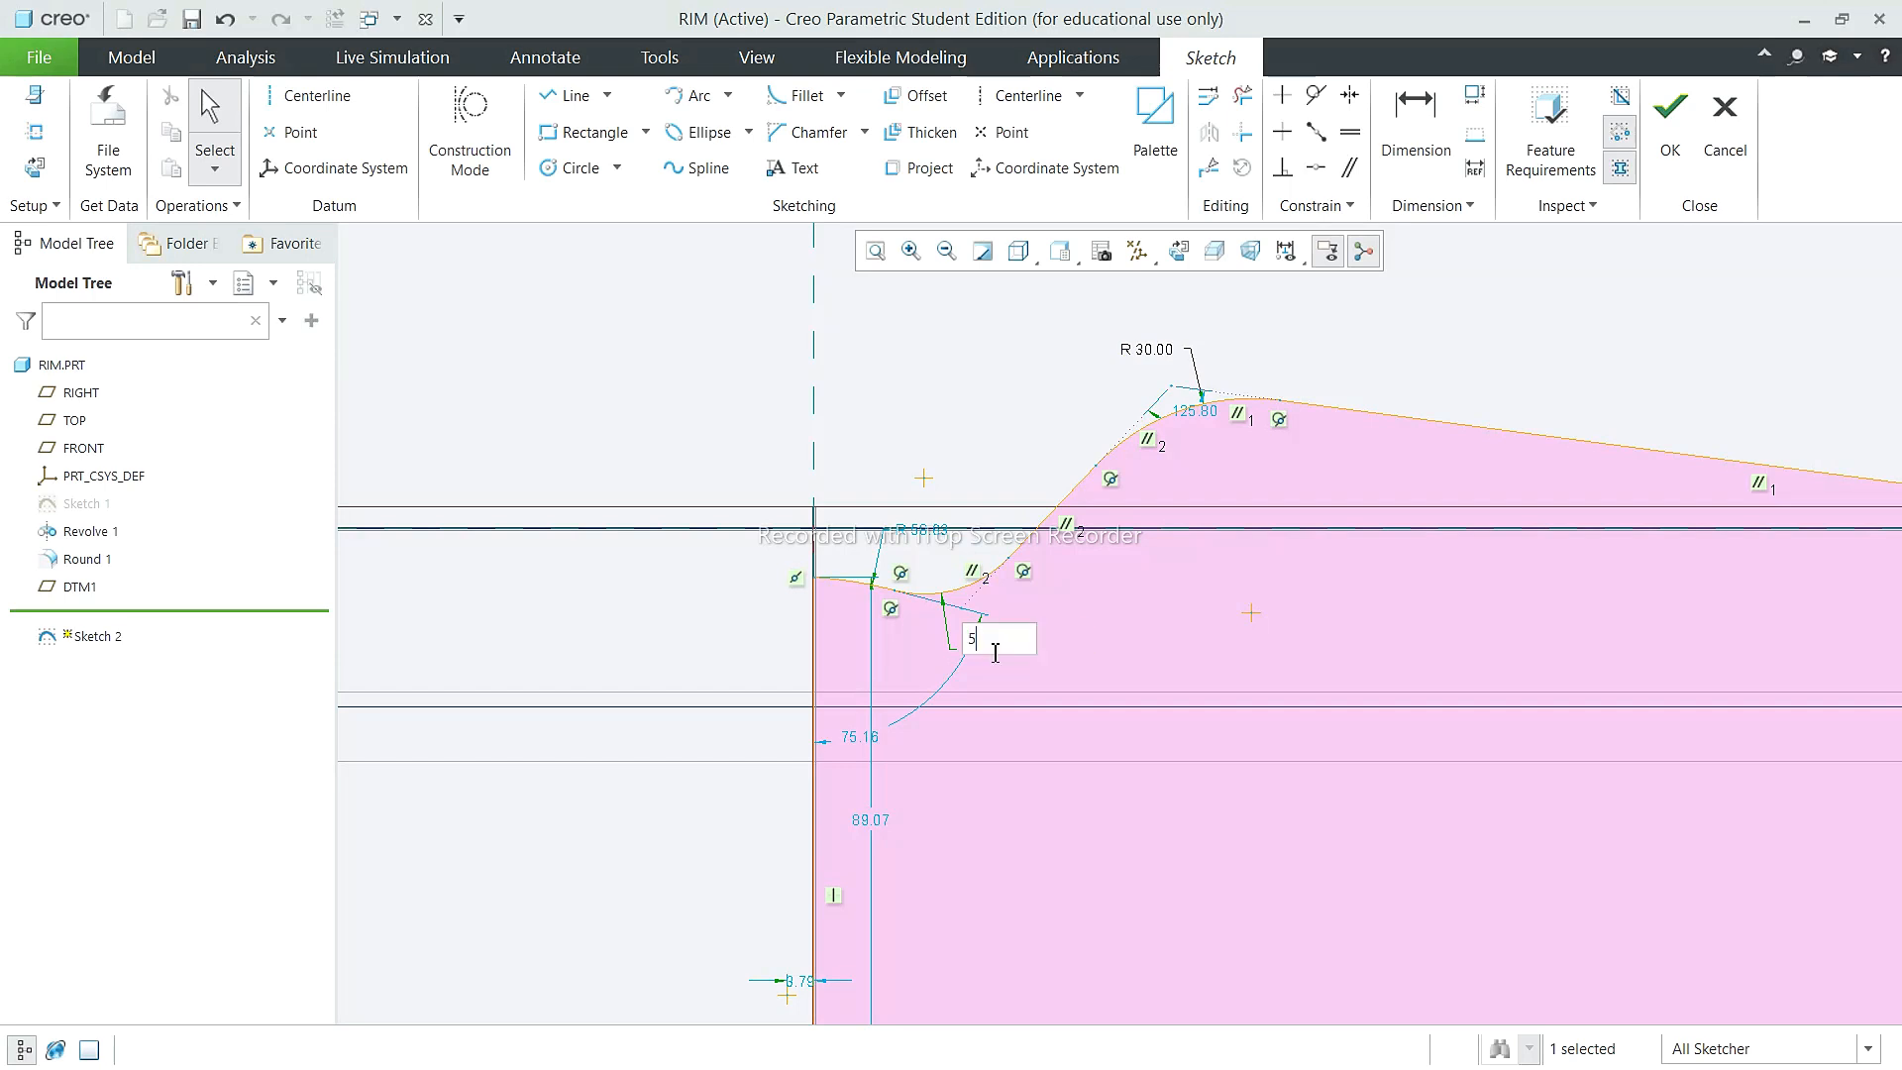
key("Return")
scroll(1139, 624, "up", 3)
scroll(1080, 554, "down", 2)
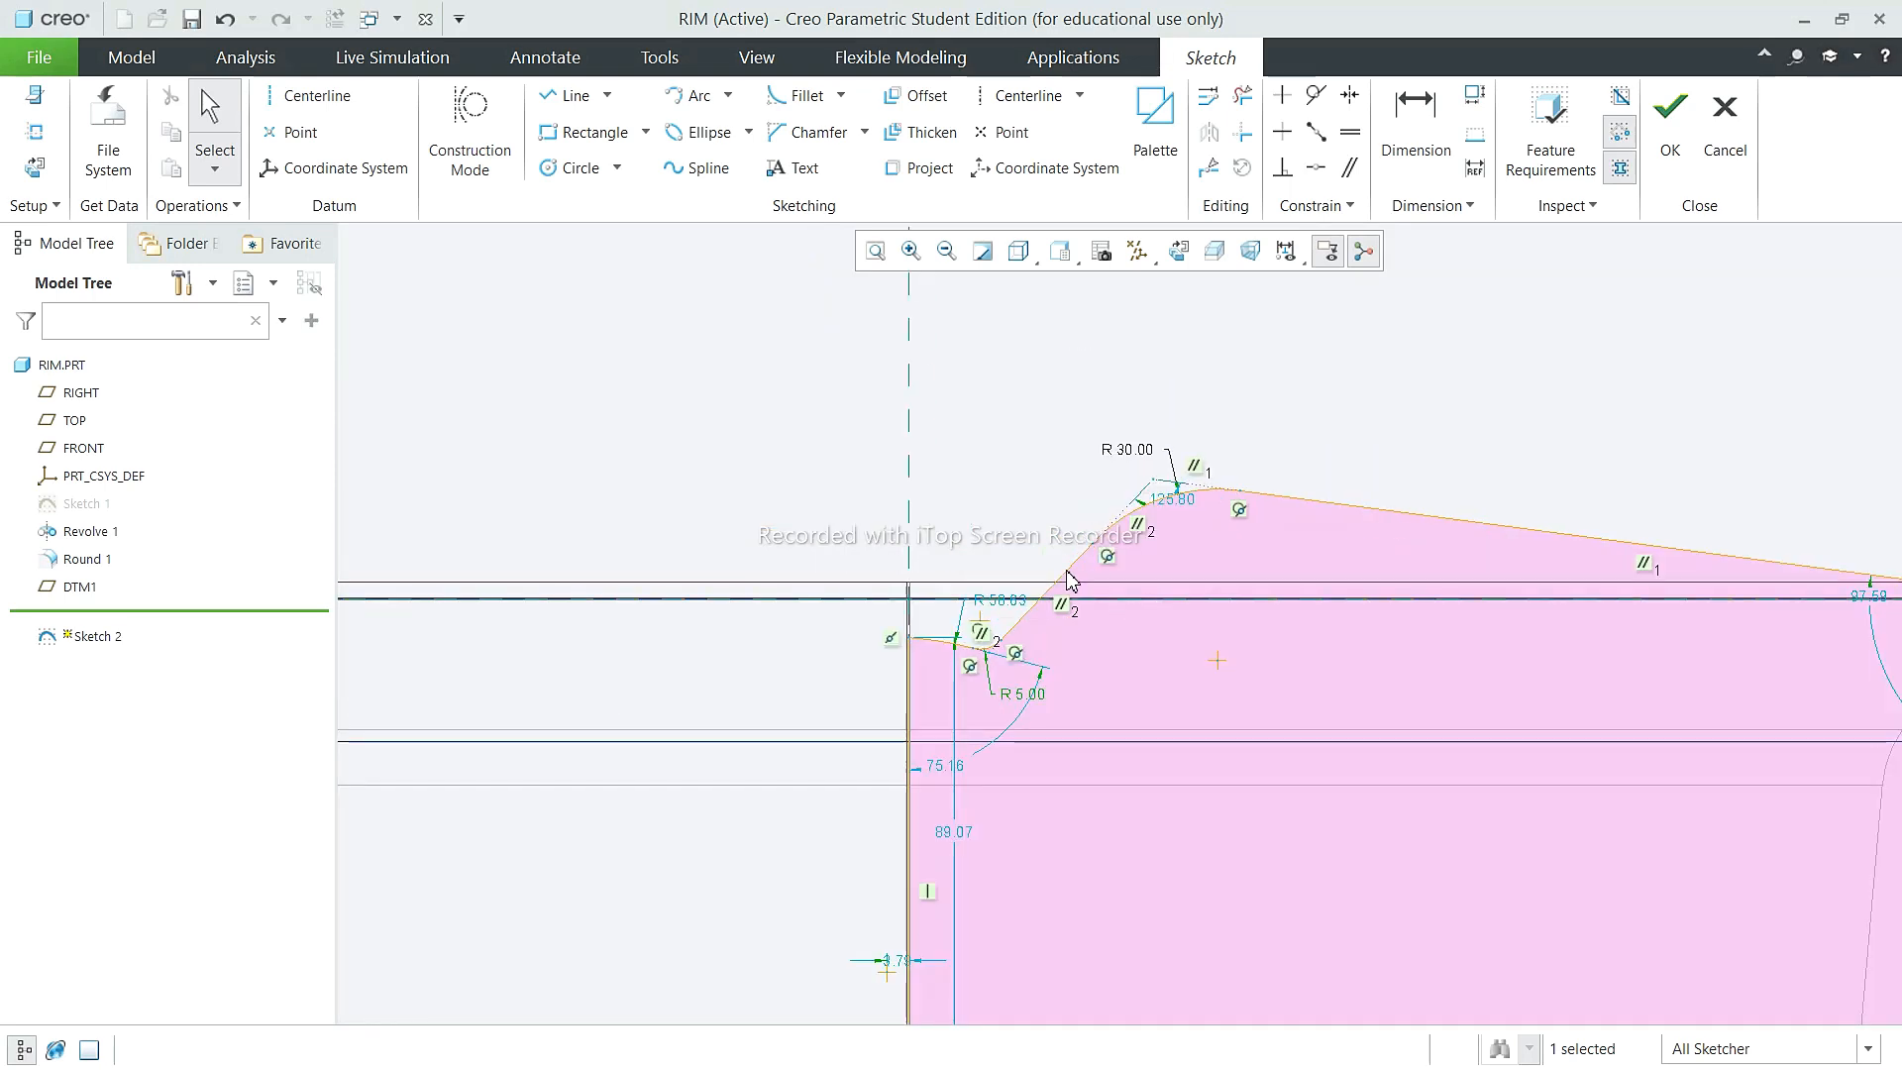
Step: Dimension the vertical height of the peak's original corner above the horizontal reference at the rim's upper edge as 20
left_click(1392, 127)
left_click(1153, 481)
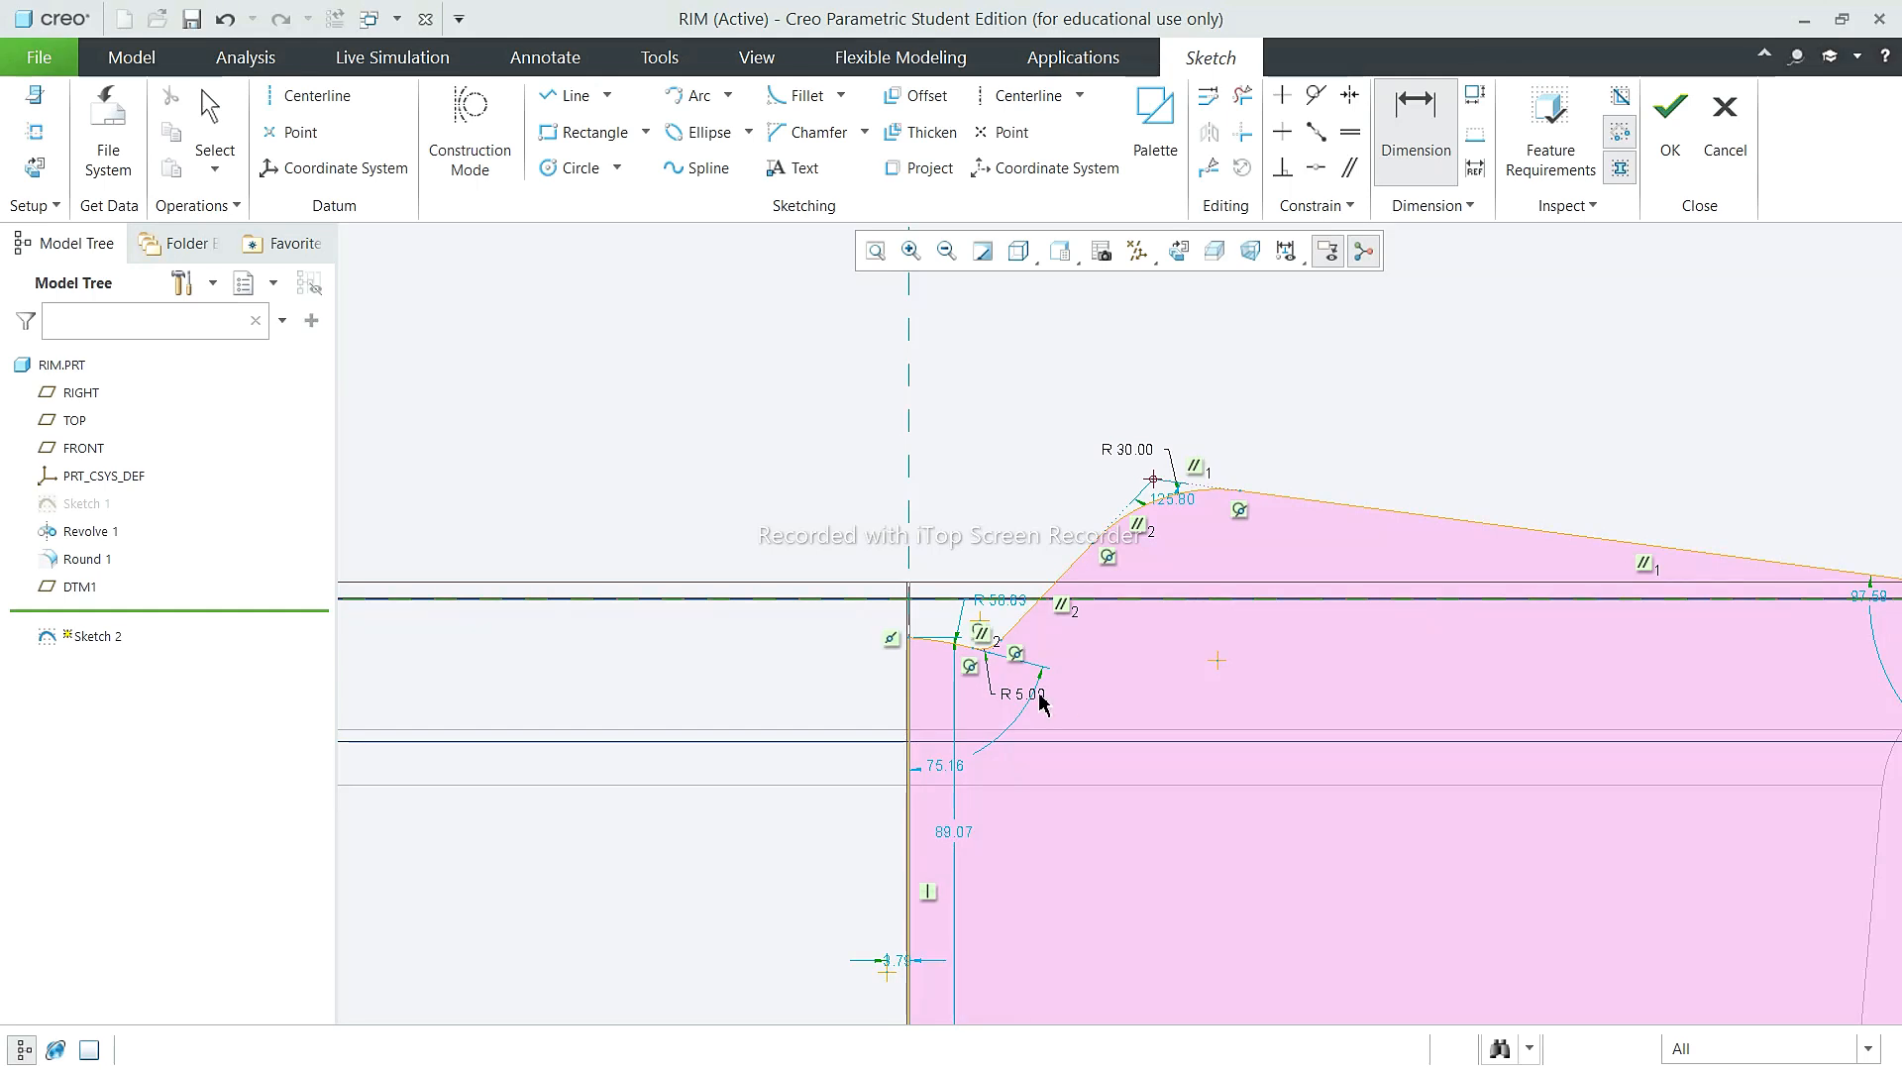
scroll(1040, 699, "up", 4)
middle_click(1505, 607)
type("20")
key("Return")
scroll(1046, 745, "down", 1)
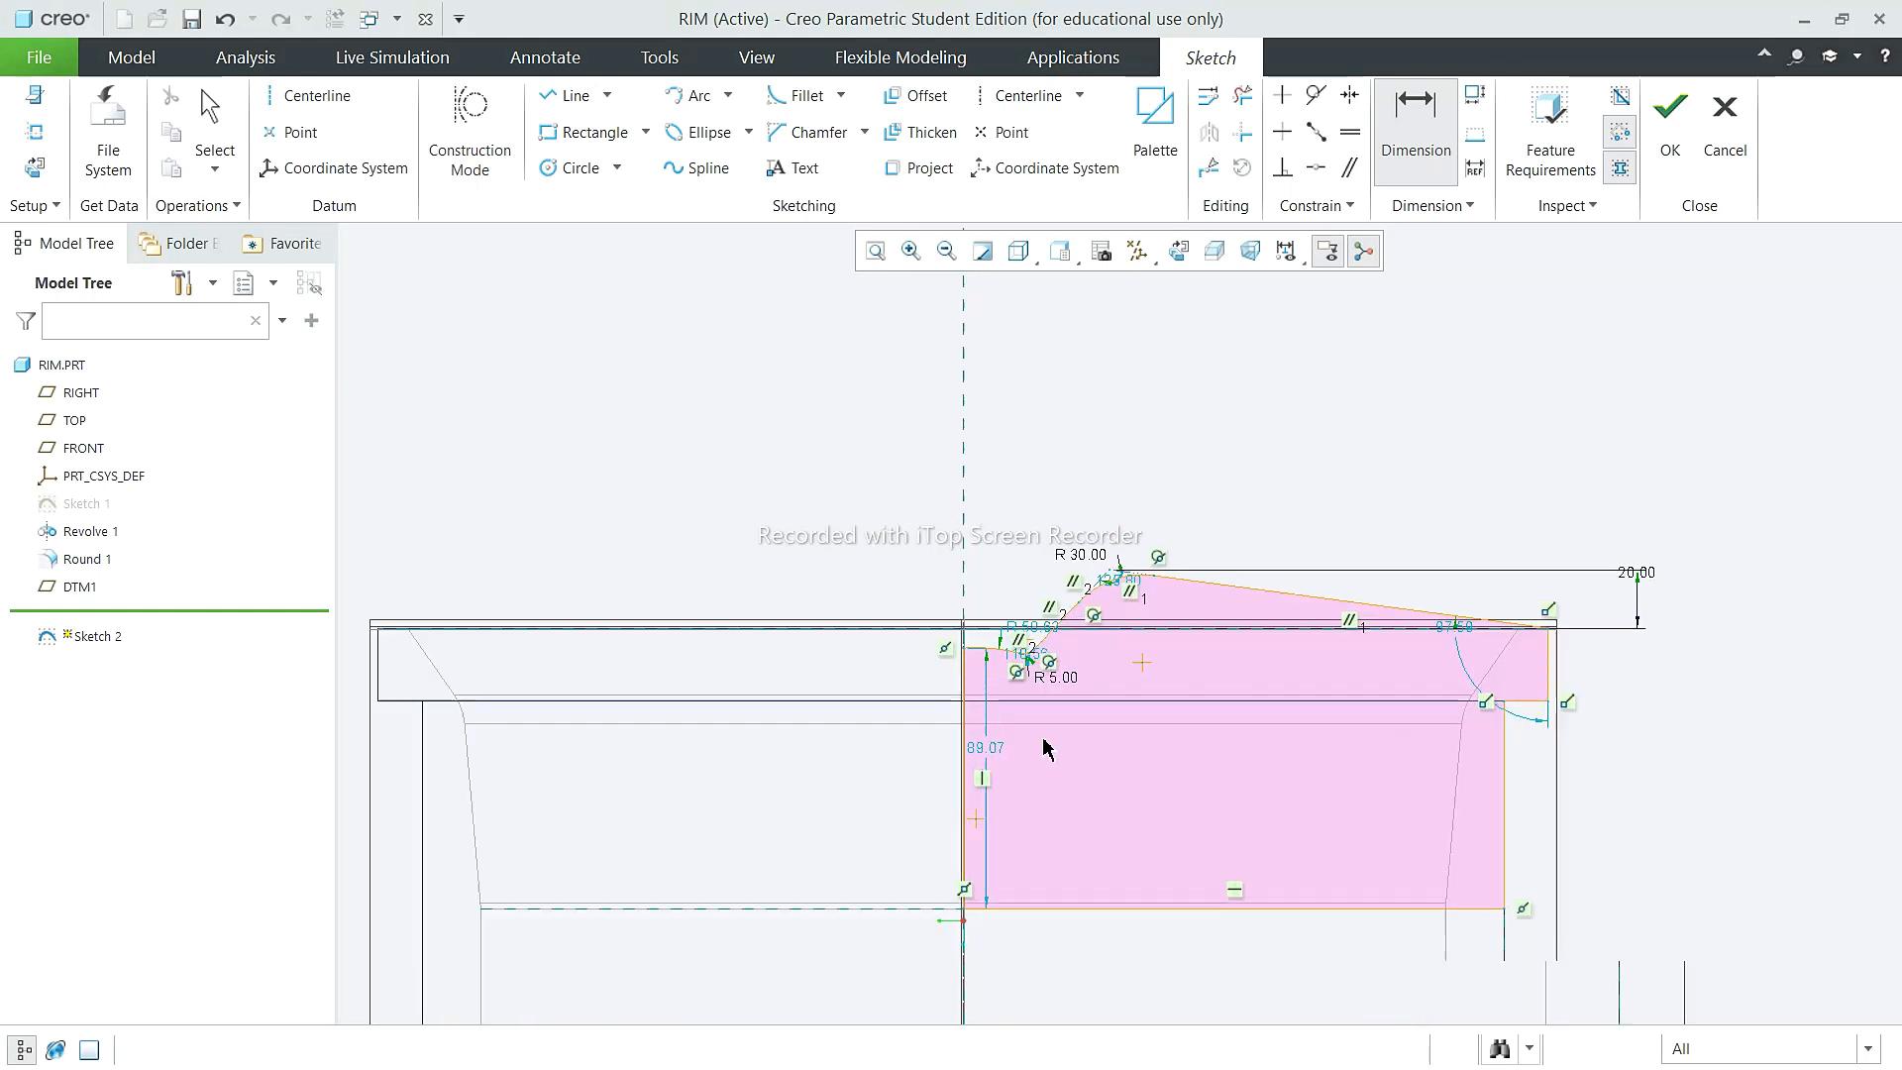
scroll(1037, 614, "down", 3)
Step: Set the shallow arc's radius to 60 and finish the sketch
left_click(211, 115)
scroll(738, 634, "up", 3)
scroll(895, 656, "down", 3)
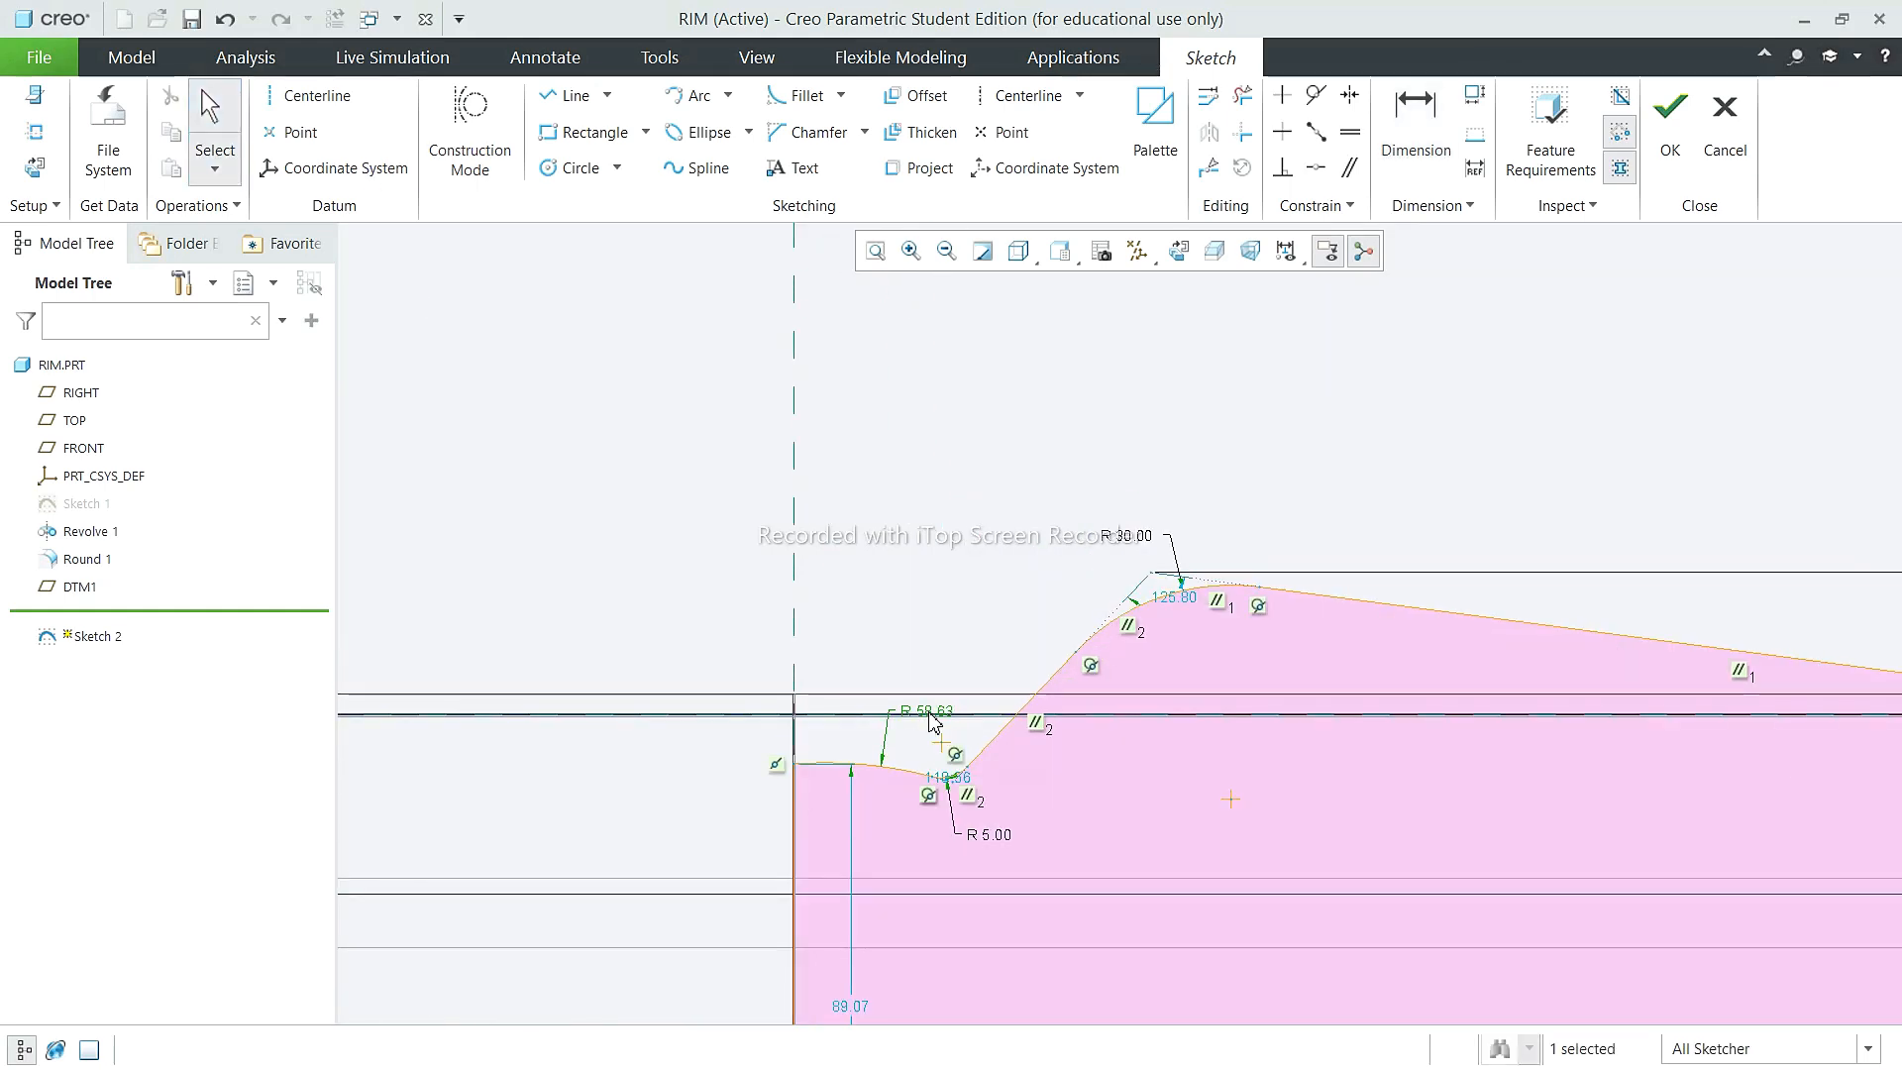
scroll(996, 705, "up", 3)
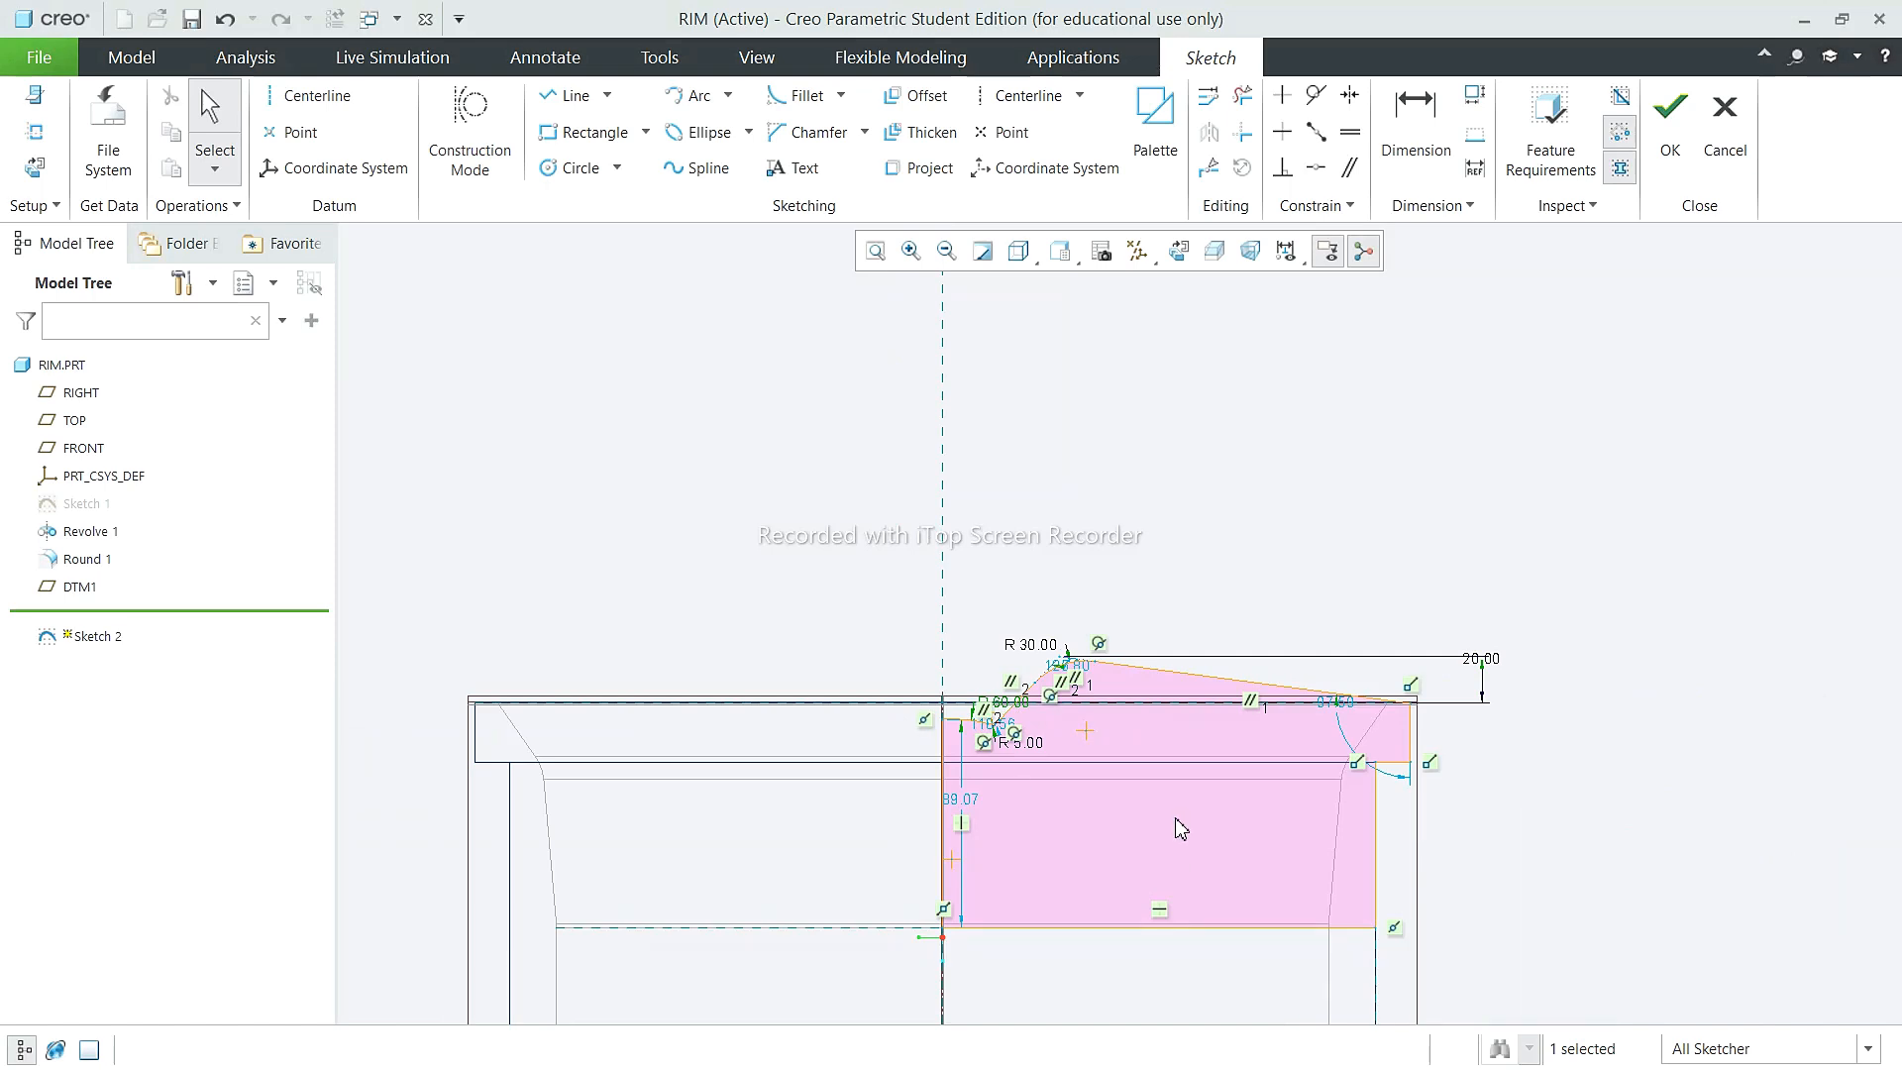
left_click(1670, 124)
Step: Try to revolve the profile sketch, then reopen the sketch and add a centerline along the vertical axis
left_click(777, 99)
left_click(1347, 149)
right_click(94, 615)
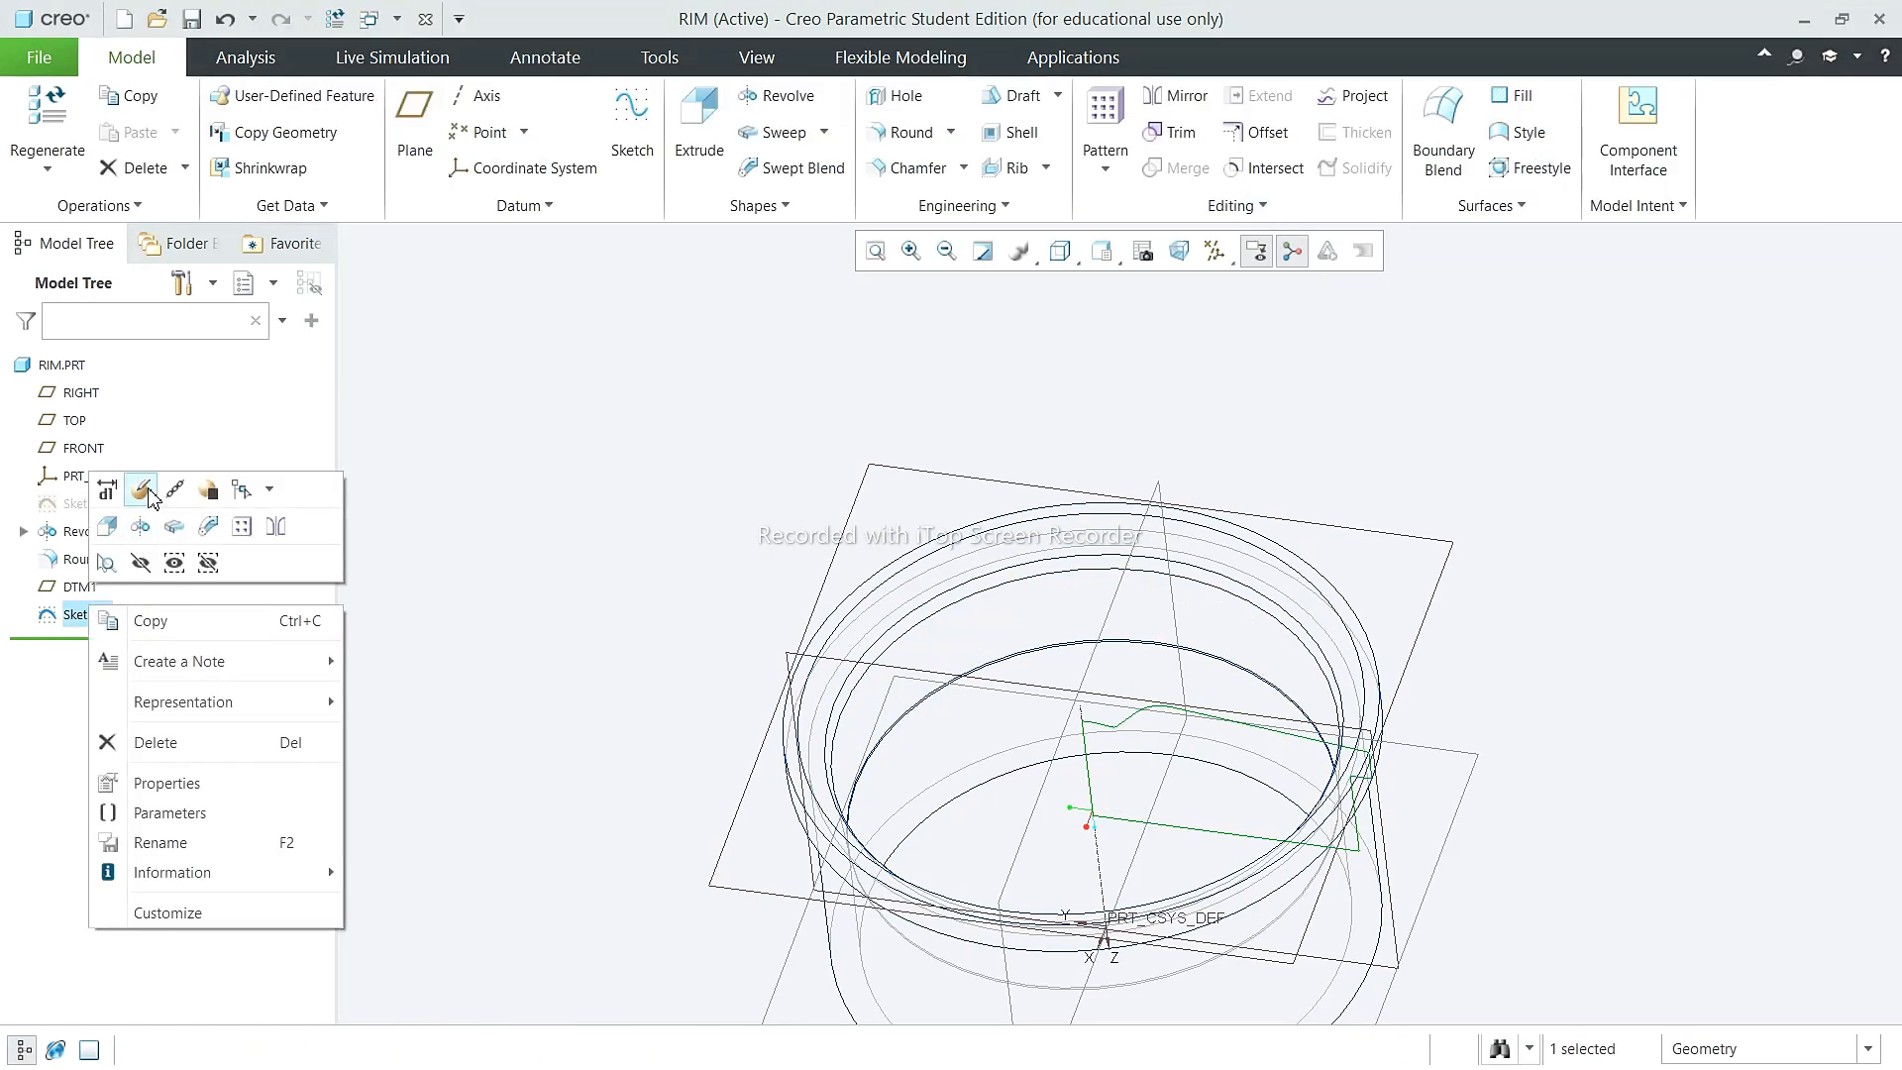
left_click(151, 495)
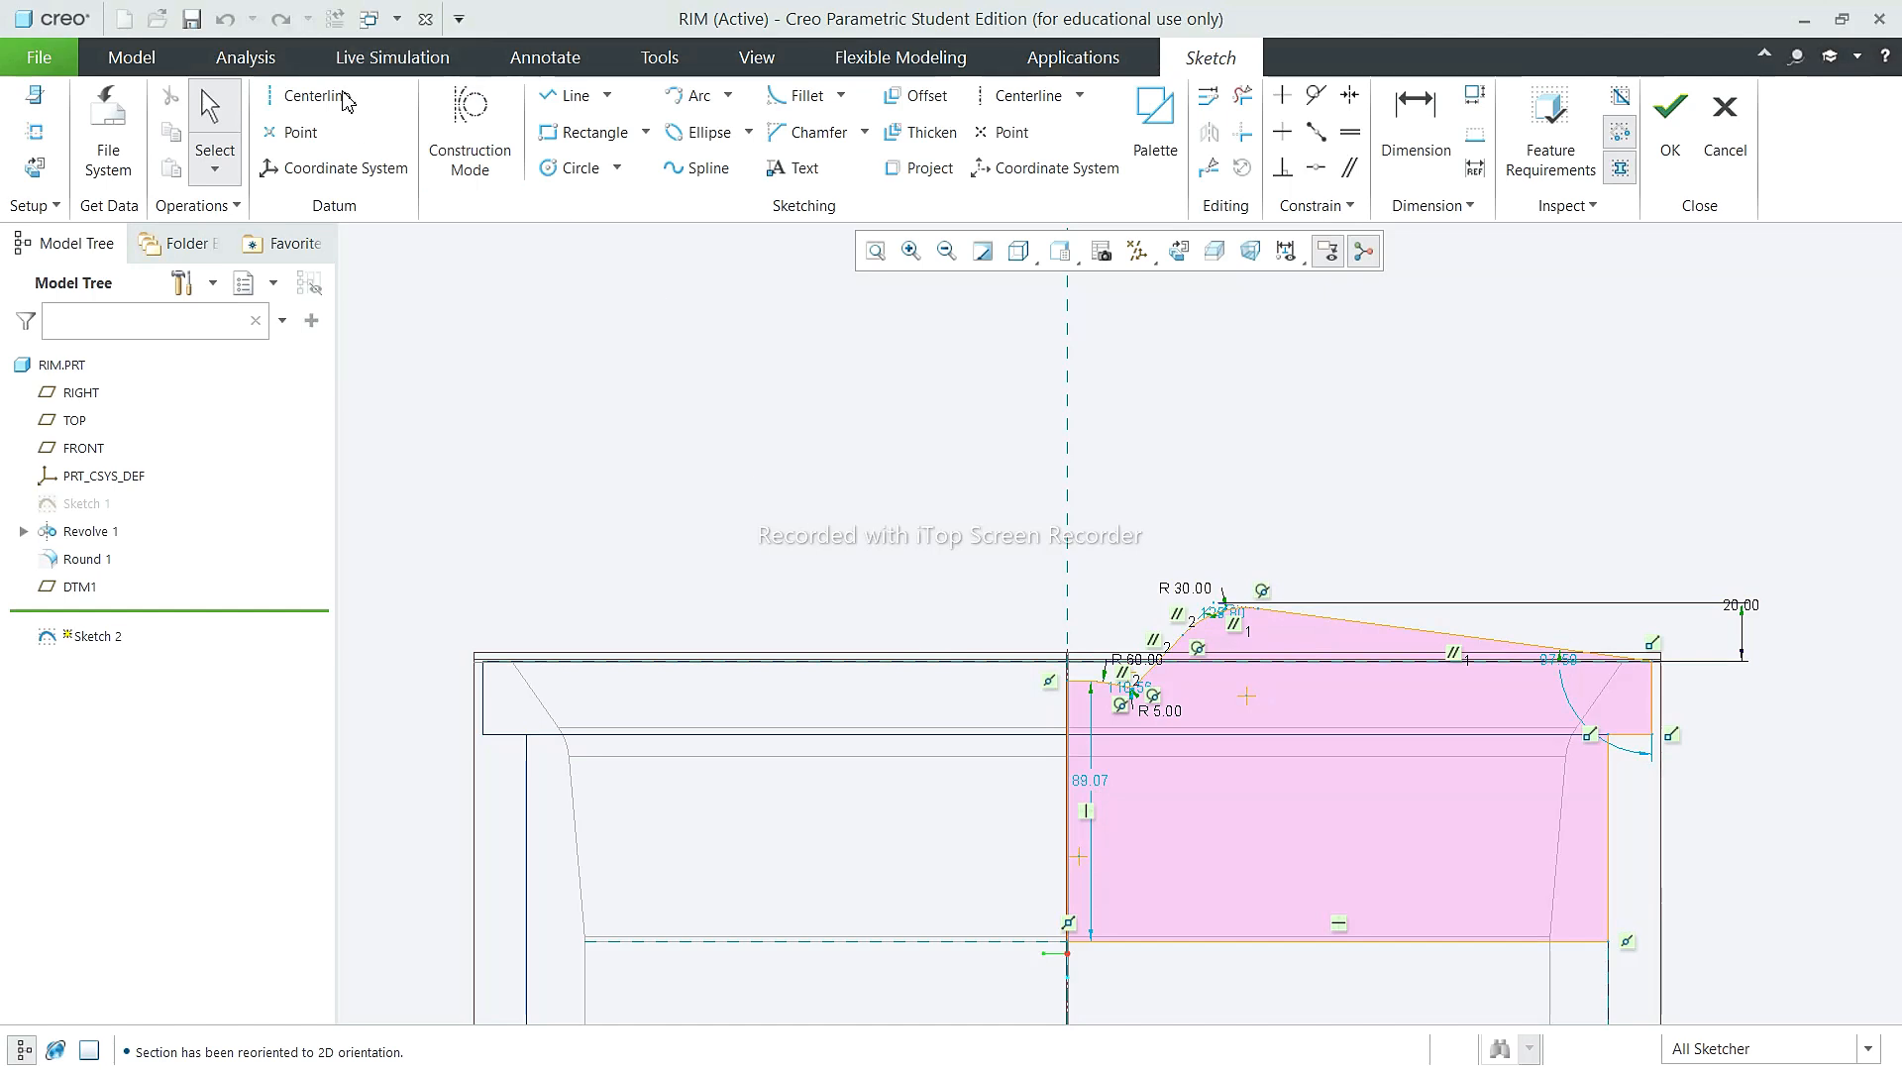
left_click(347, 99)
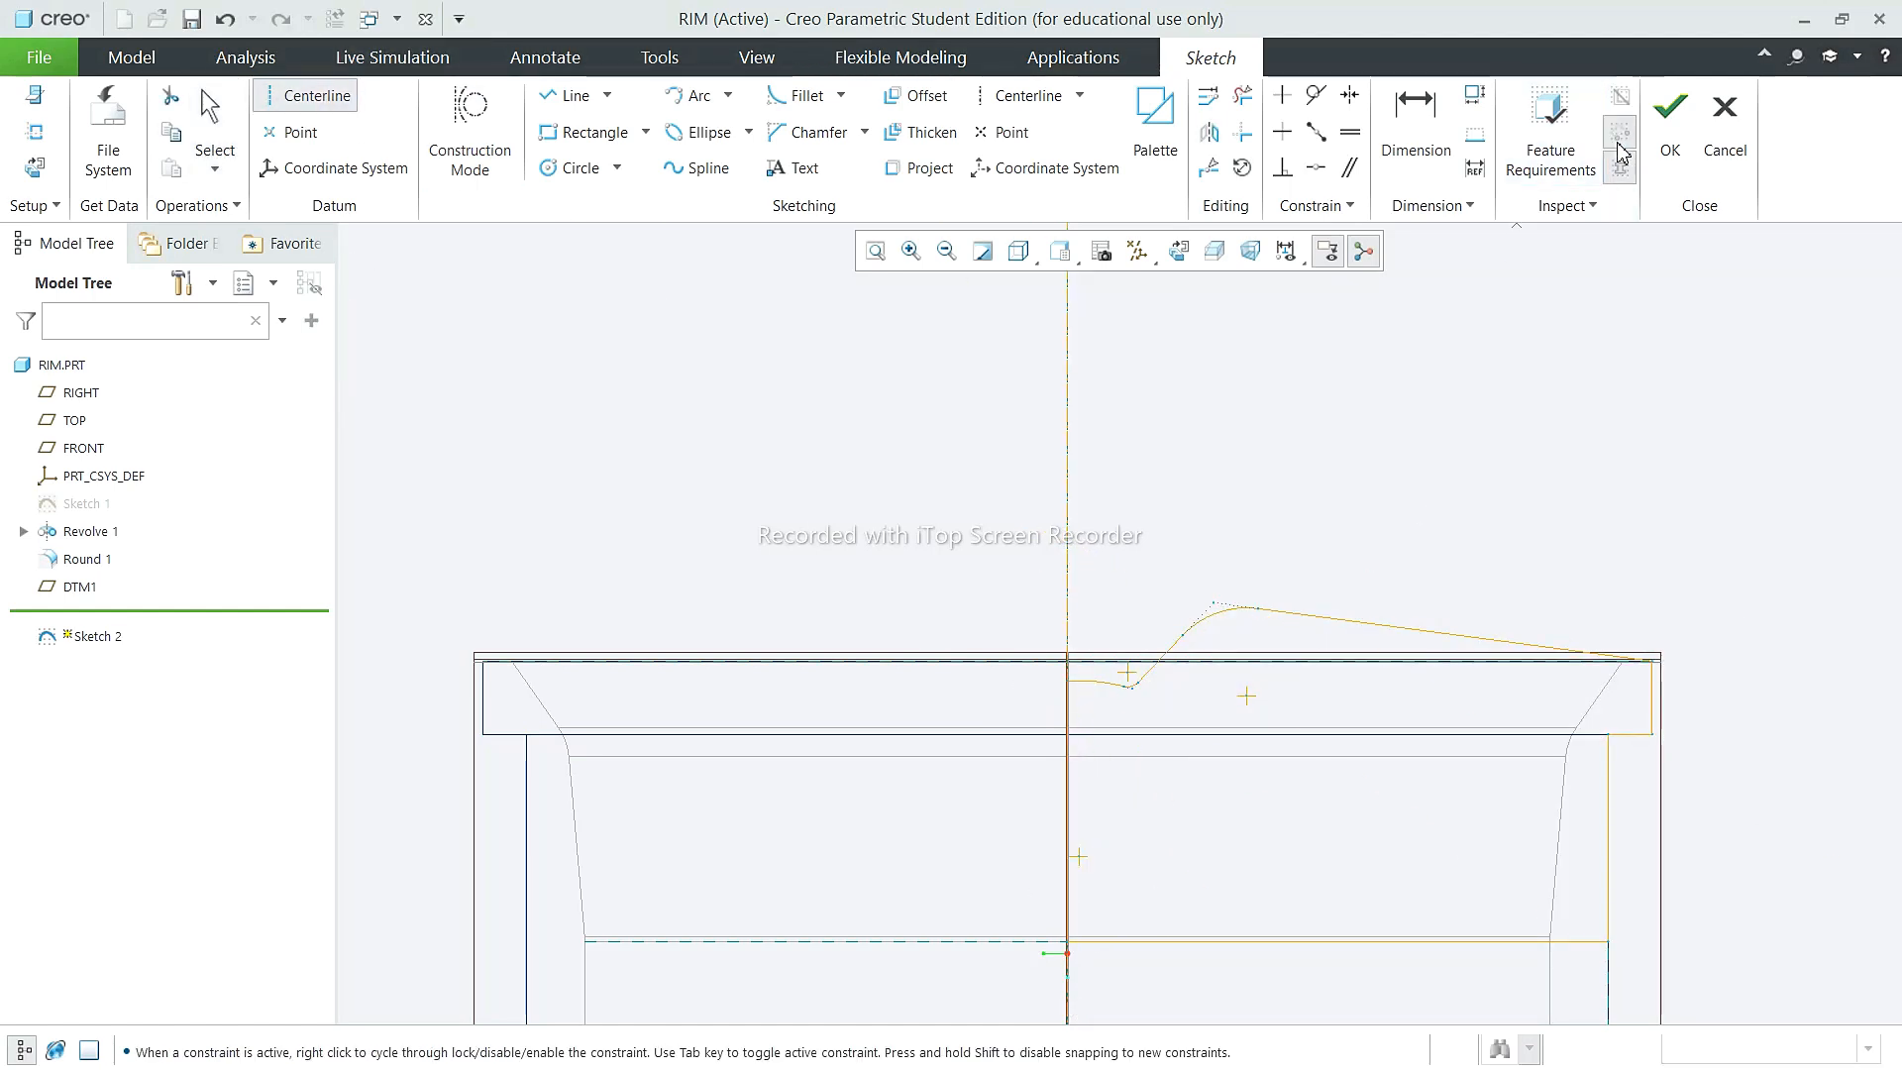
left_click(1670, 129)
Step: Revolve the profile 360 degrees about its centerline as a solid, and display the model shaded with reflections
left_click(778, 96)
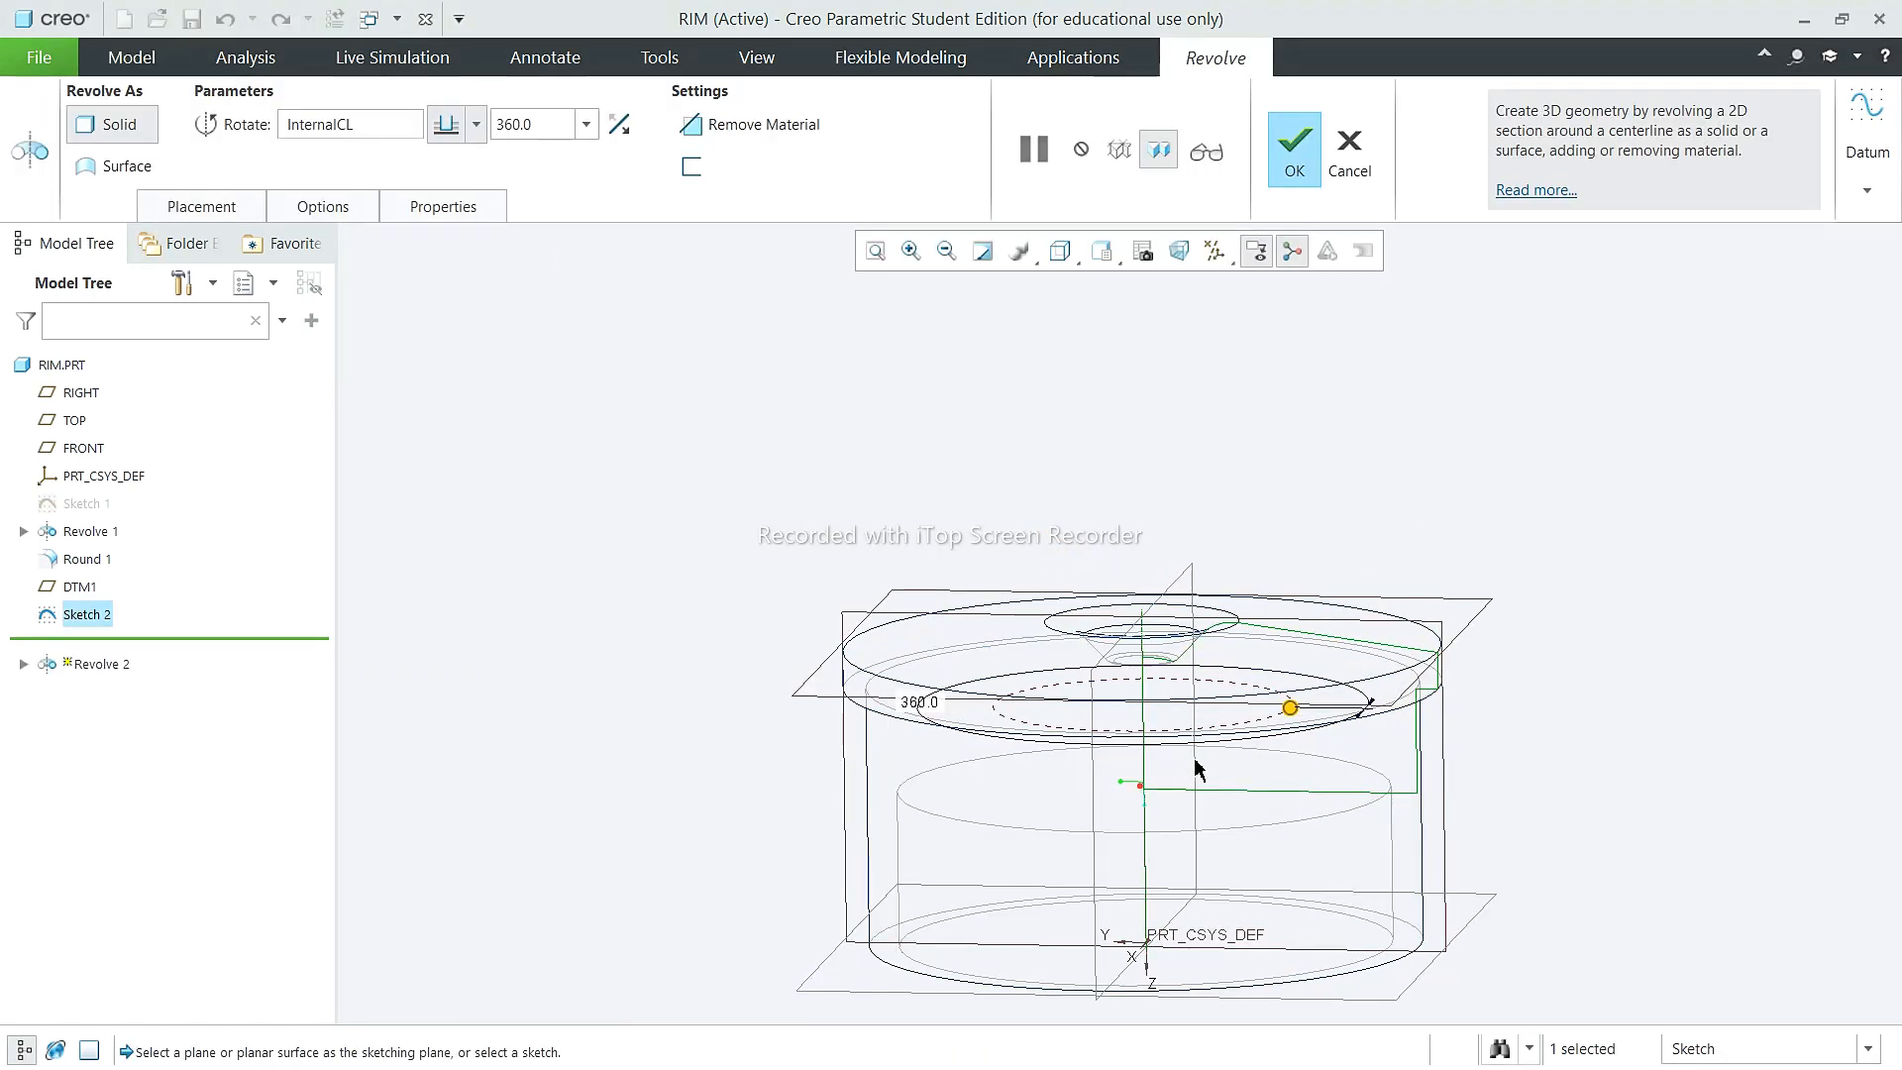
left_click(1065, 253)
left_click(822, 287)
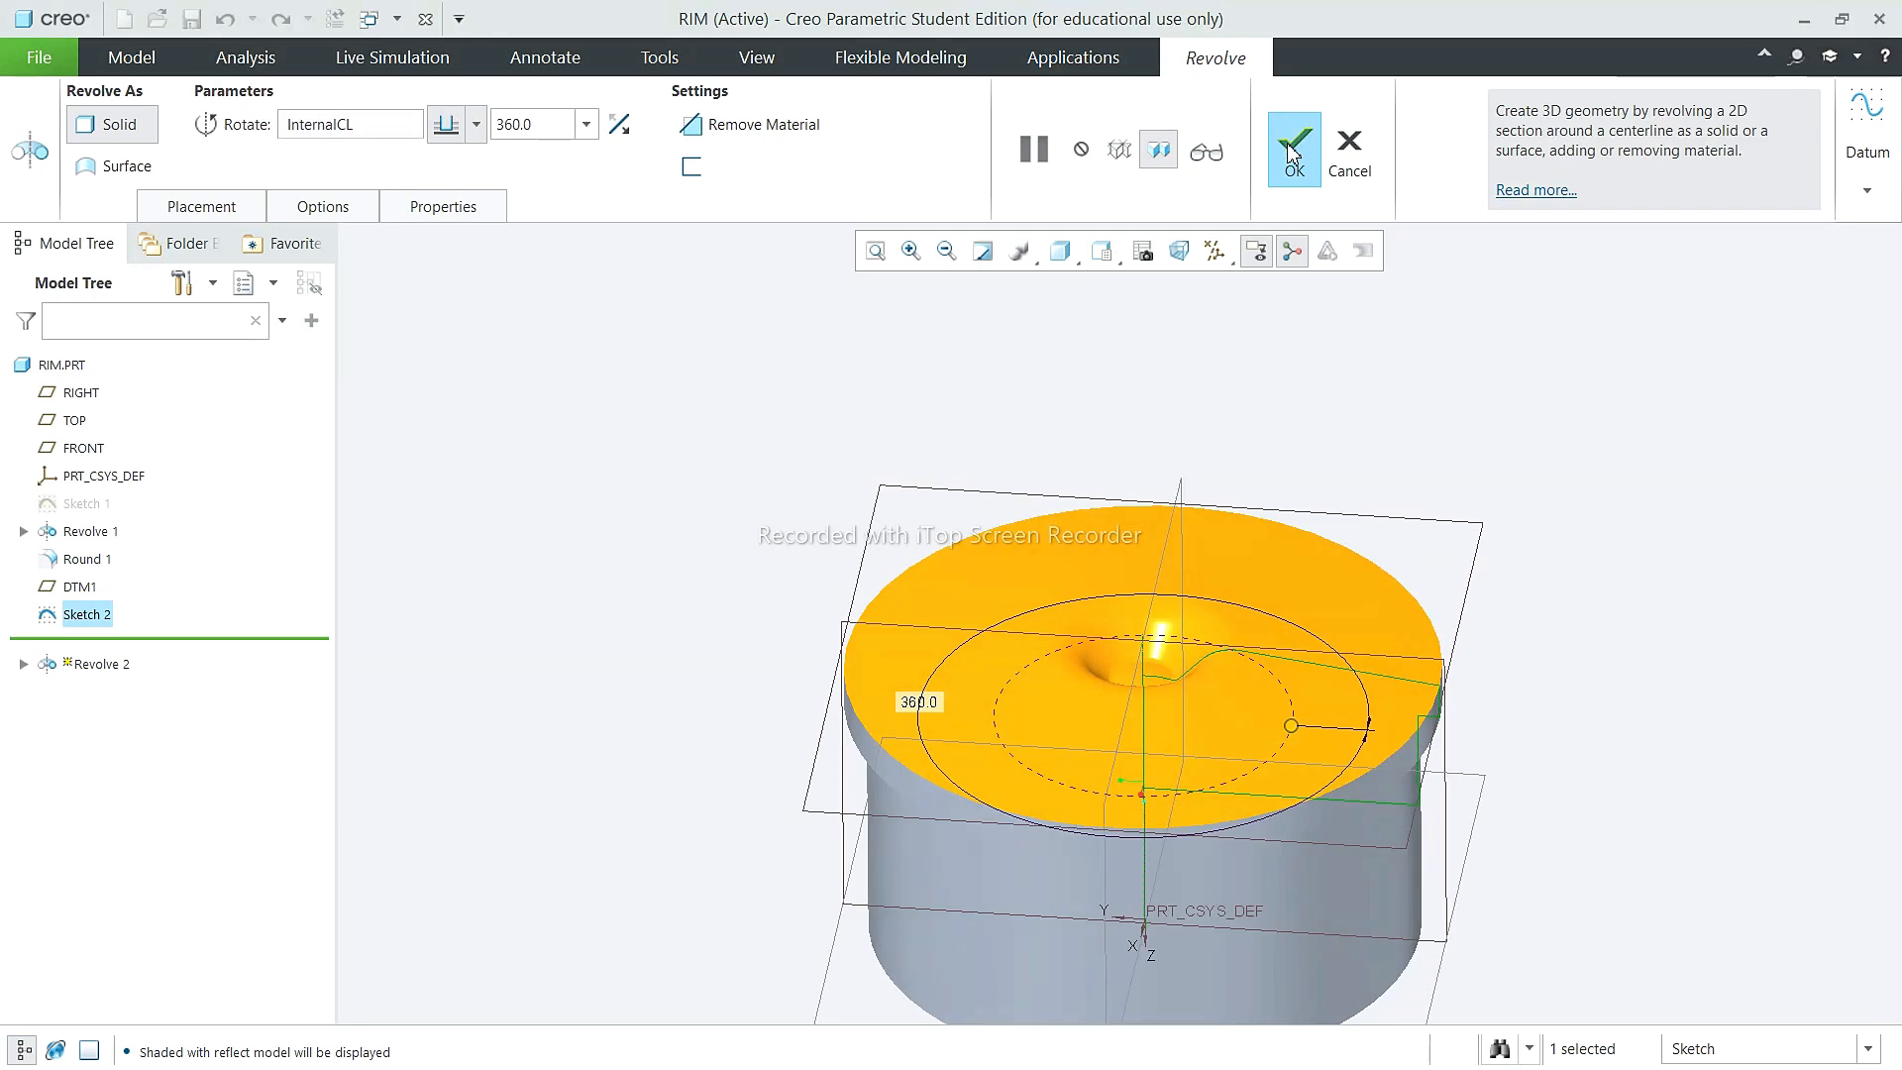
left_click(1293, 148)
scroll(1106, 713, "up", 1)
left_click(746, 753)
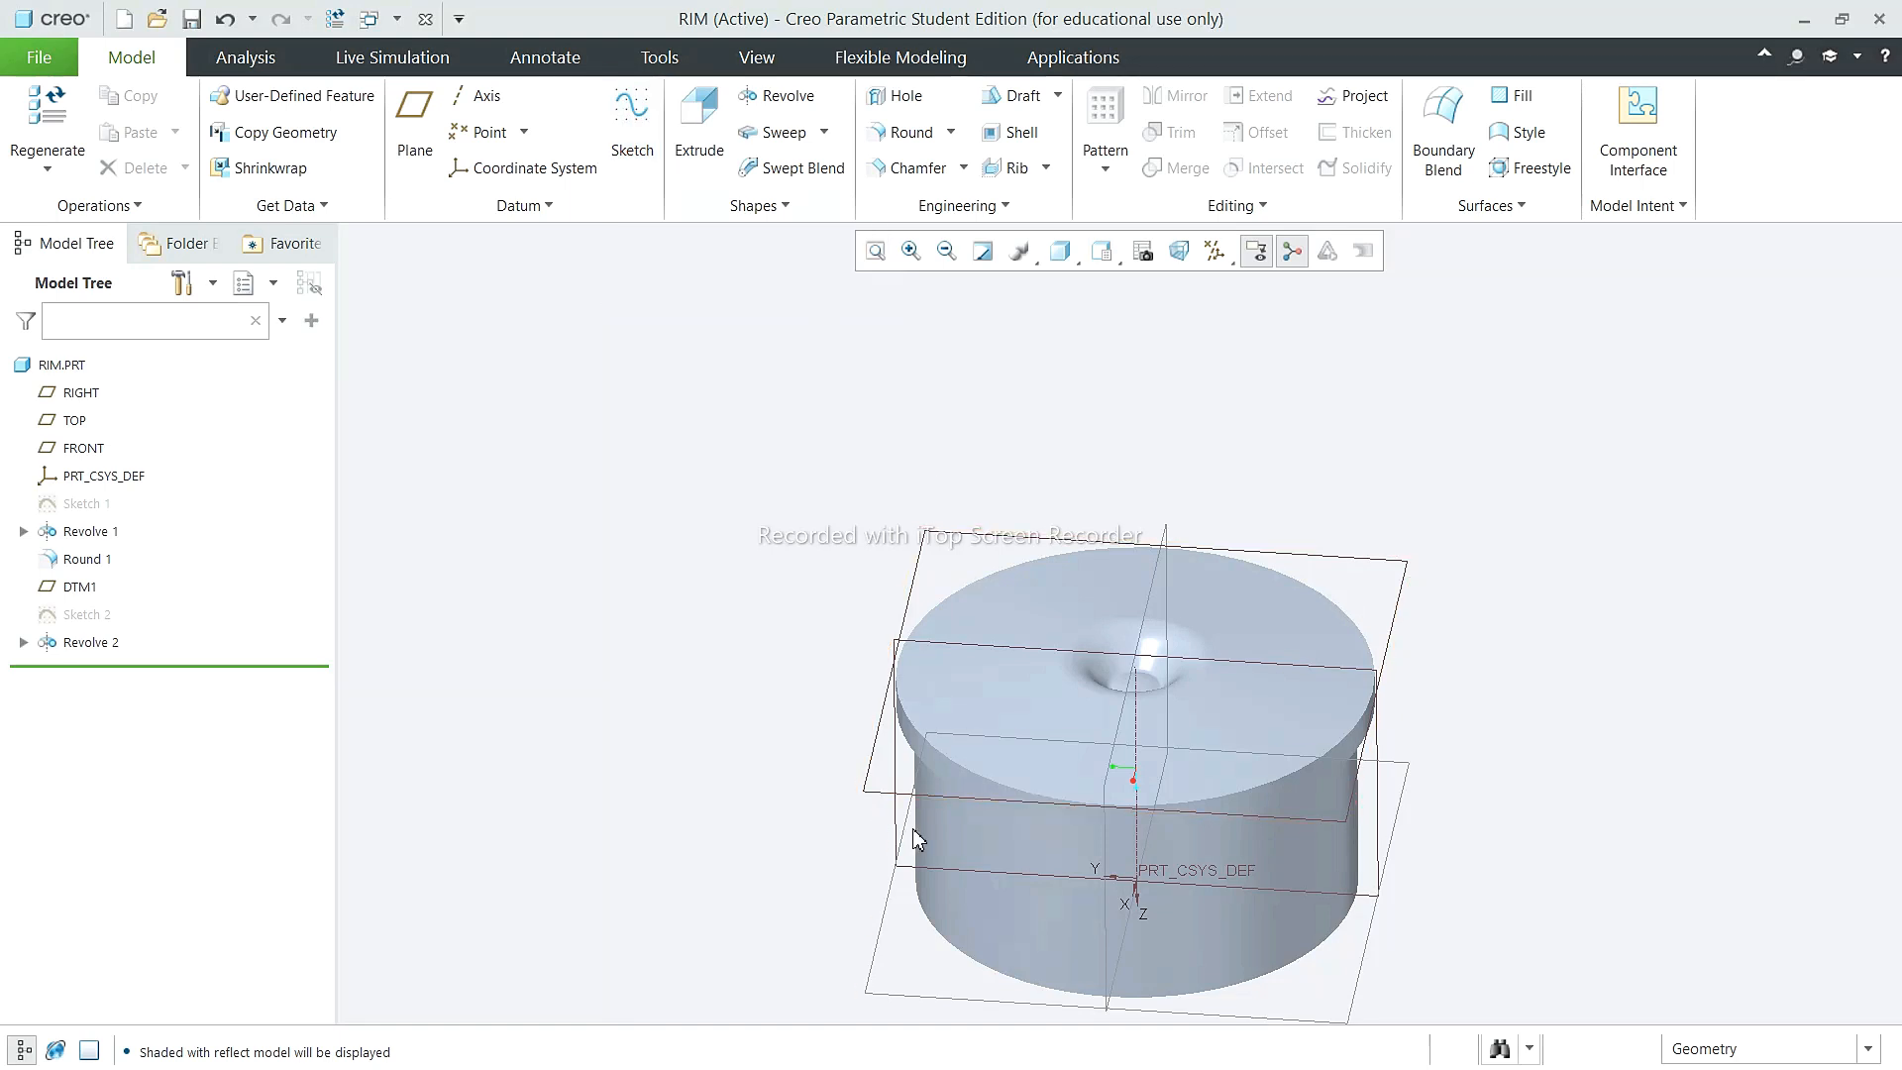
Step: Create a datum plane offset 20 from DTM1
middle_click_drag(912, 828, 894, 695)
left_click(423, 121)
left_click(872, 641)
double_click(1692, 574)
type("20")
key("Return")
left_click(1771, 655)
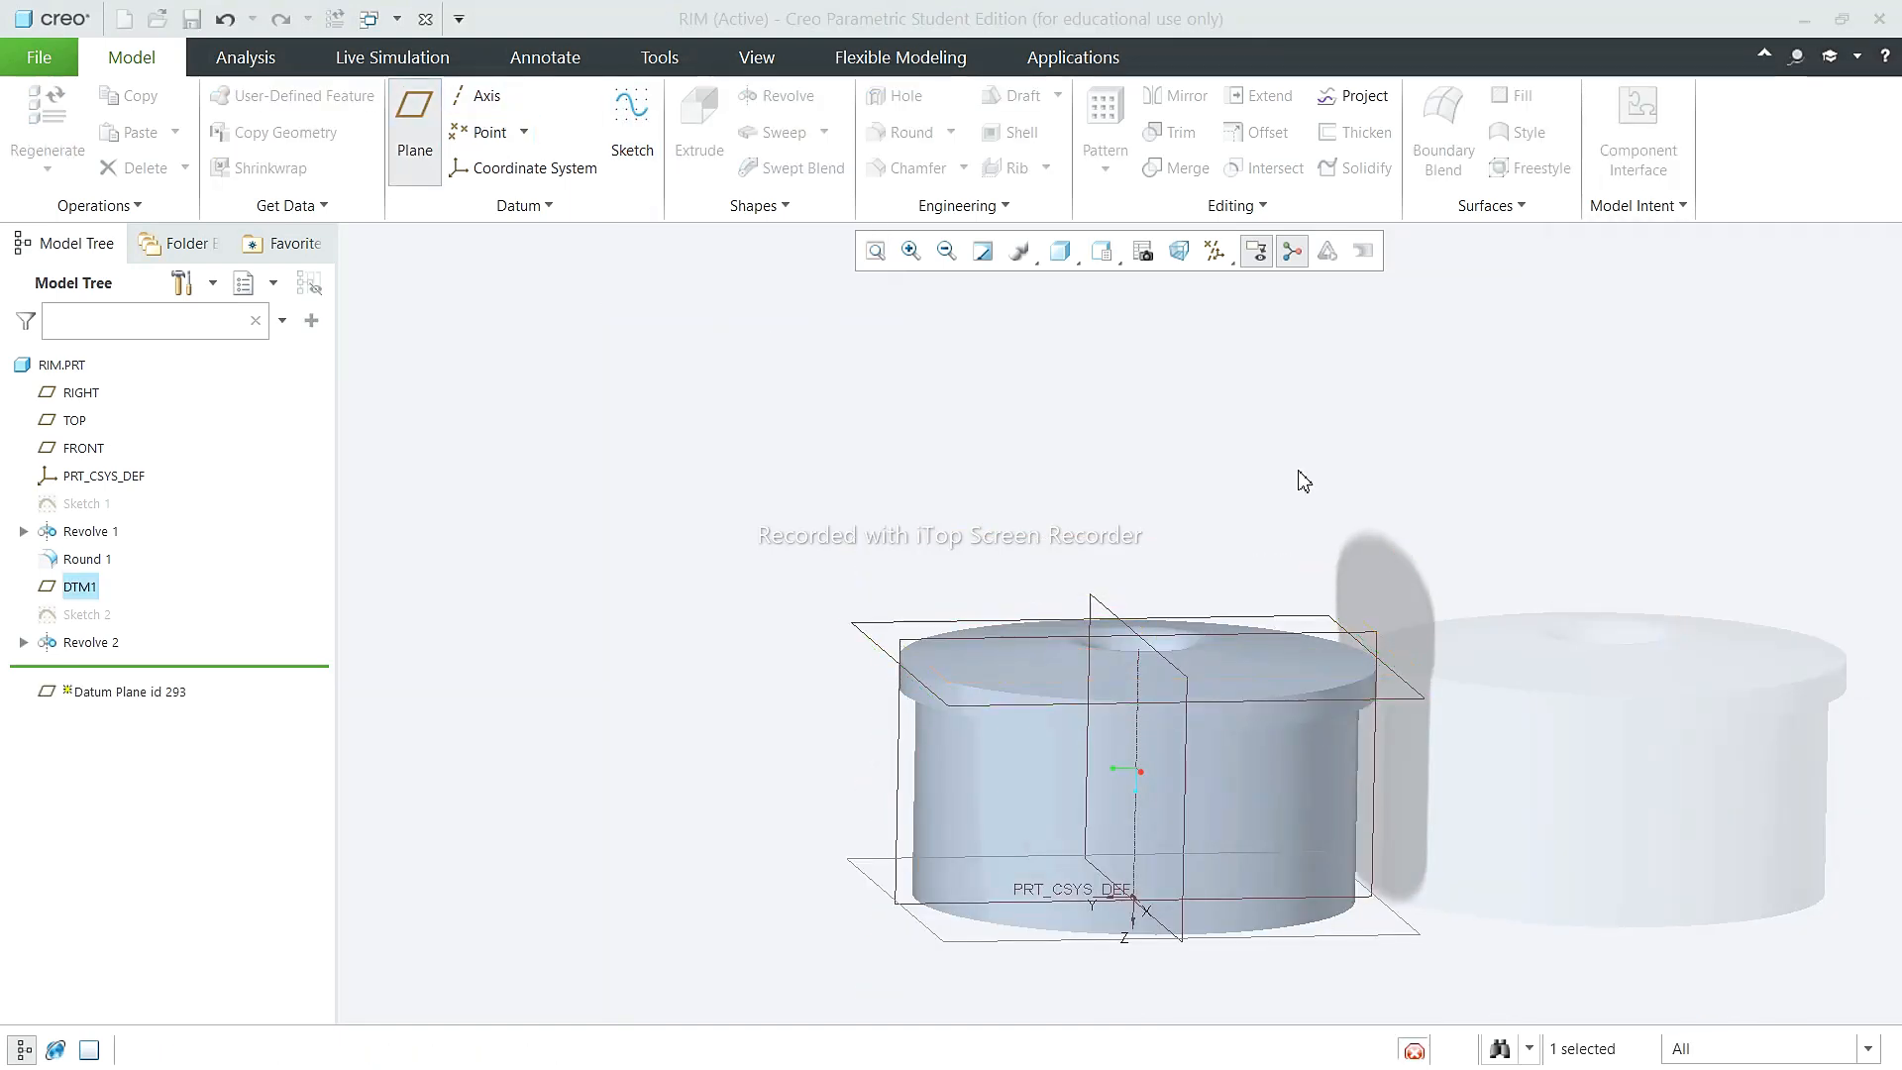
Step: On the new offset plane, sketch two lines forming a V that opens outward from the small hub circle toward the rim's edge
left_click(632, 123)
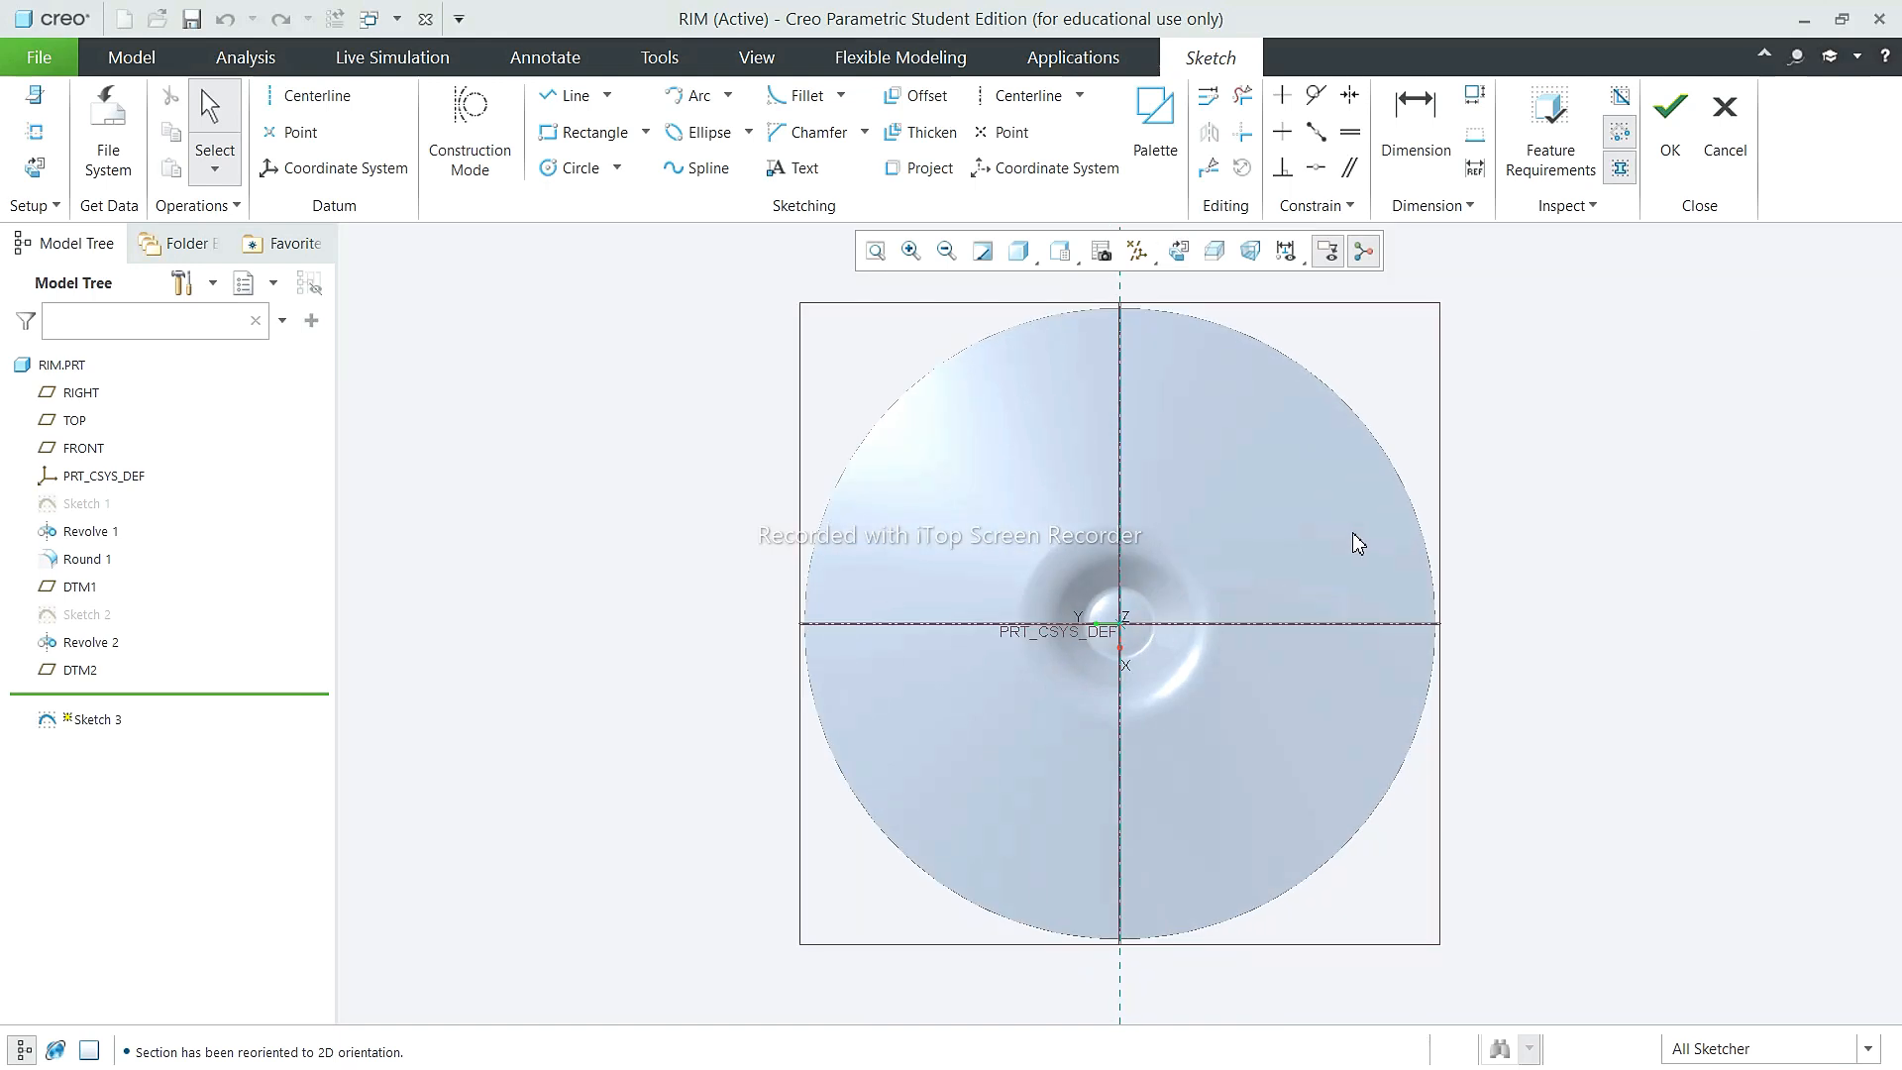
left_click(568, 95)
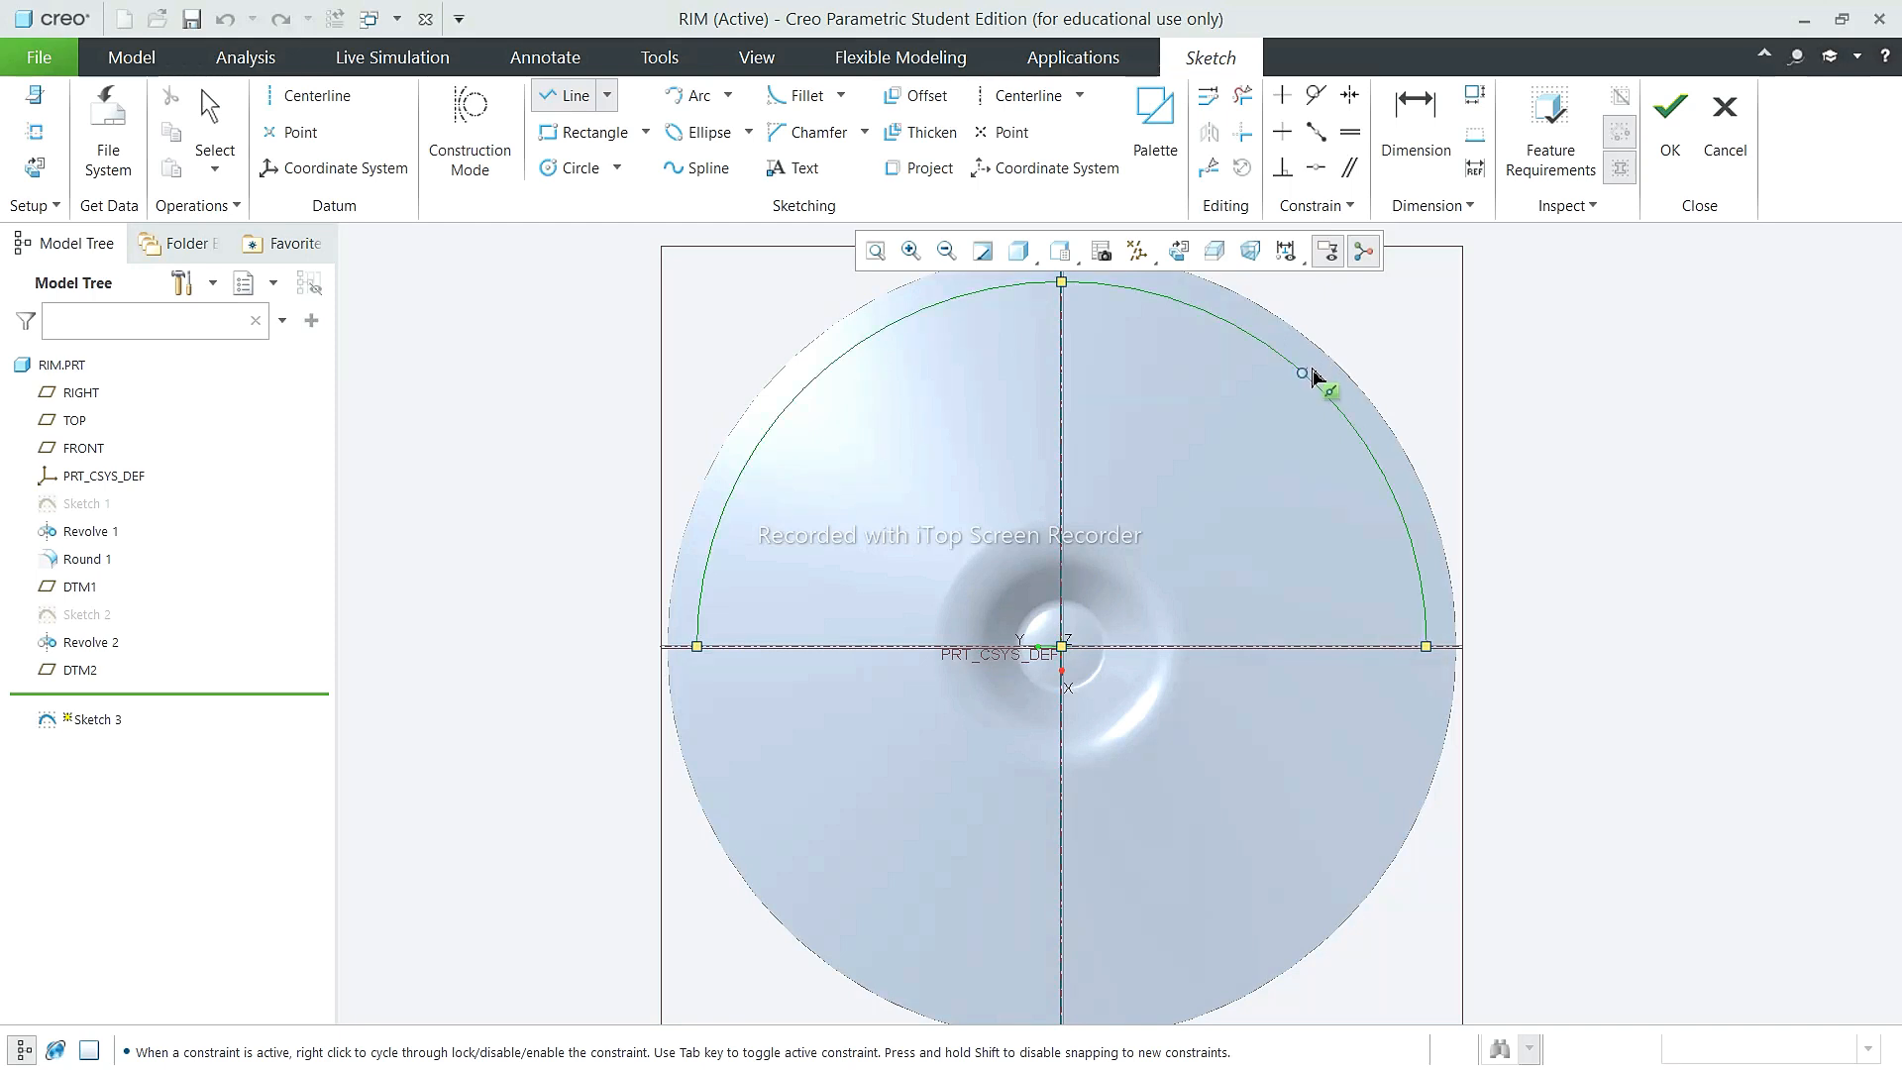
left_click(1414, 523)
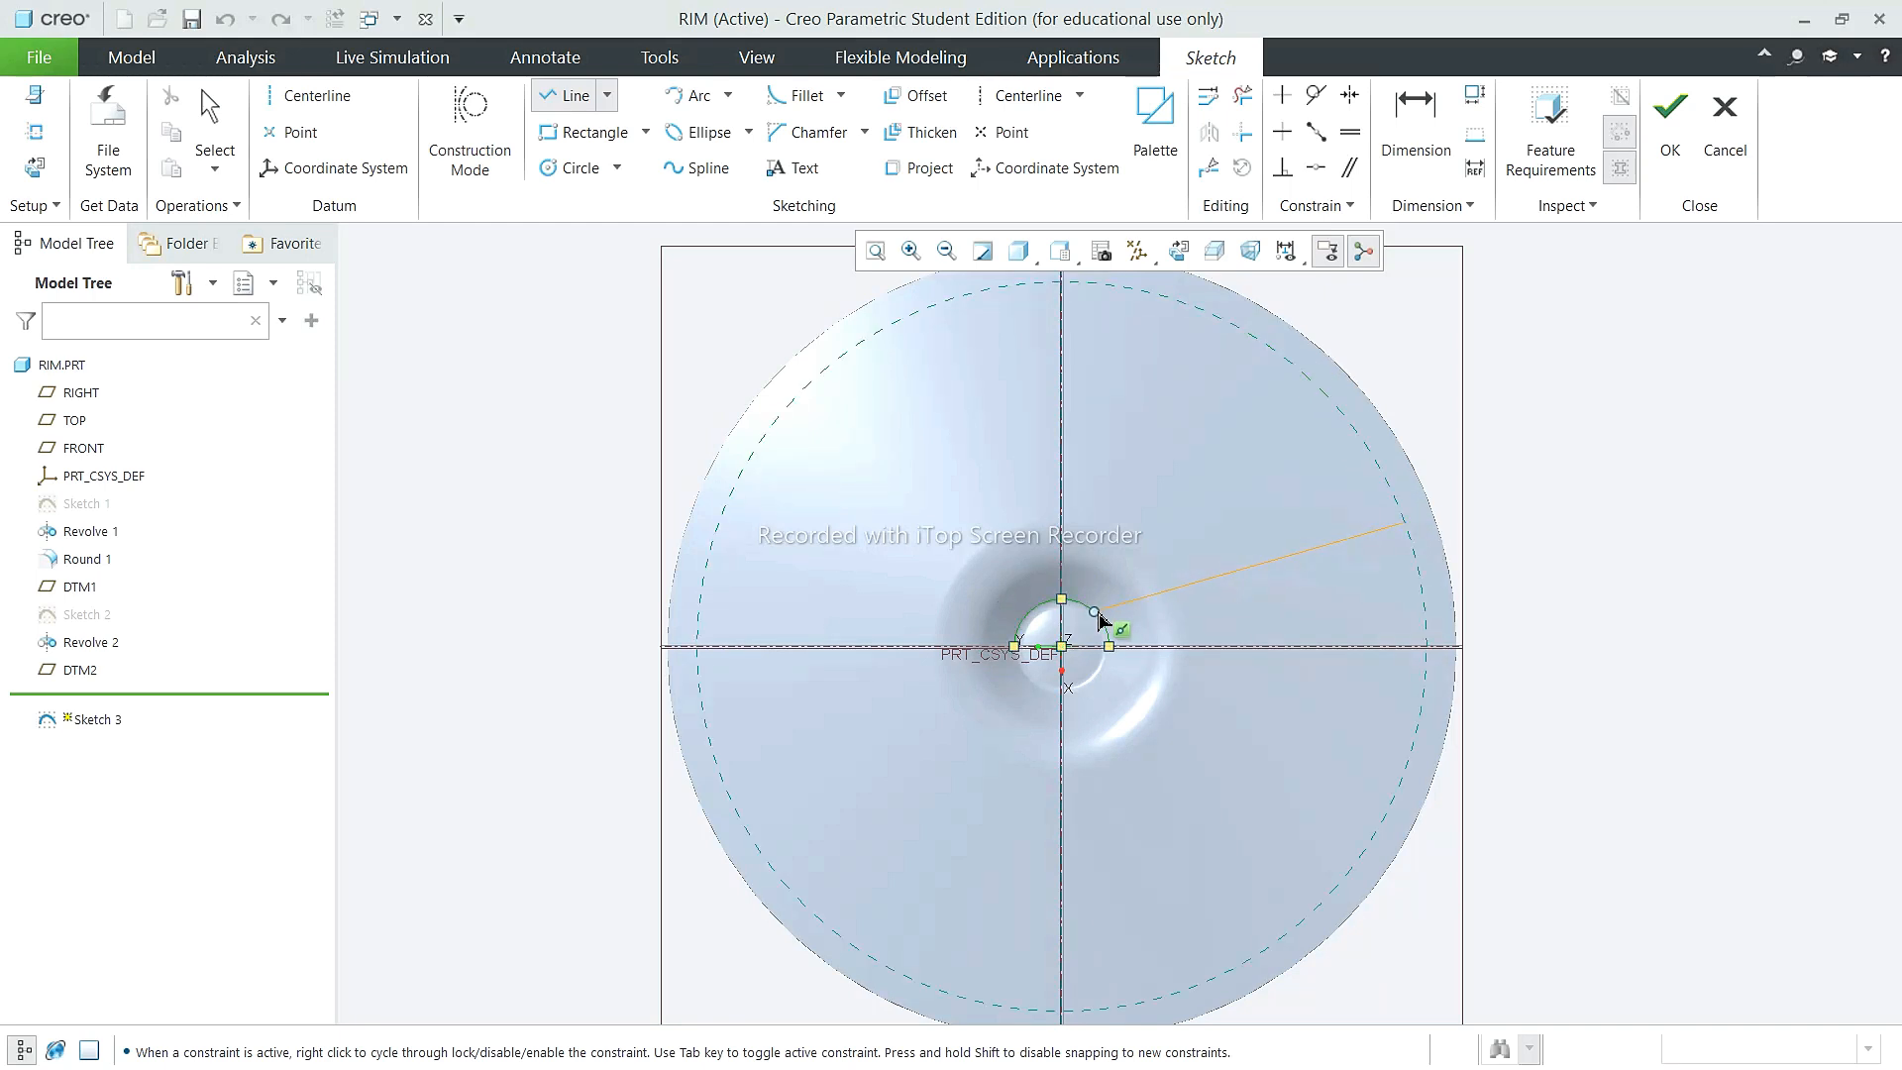
scroll(1105, 615, "down", 3)
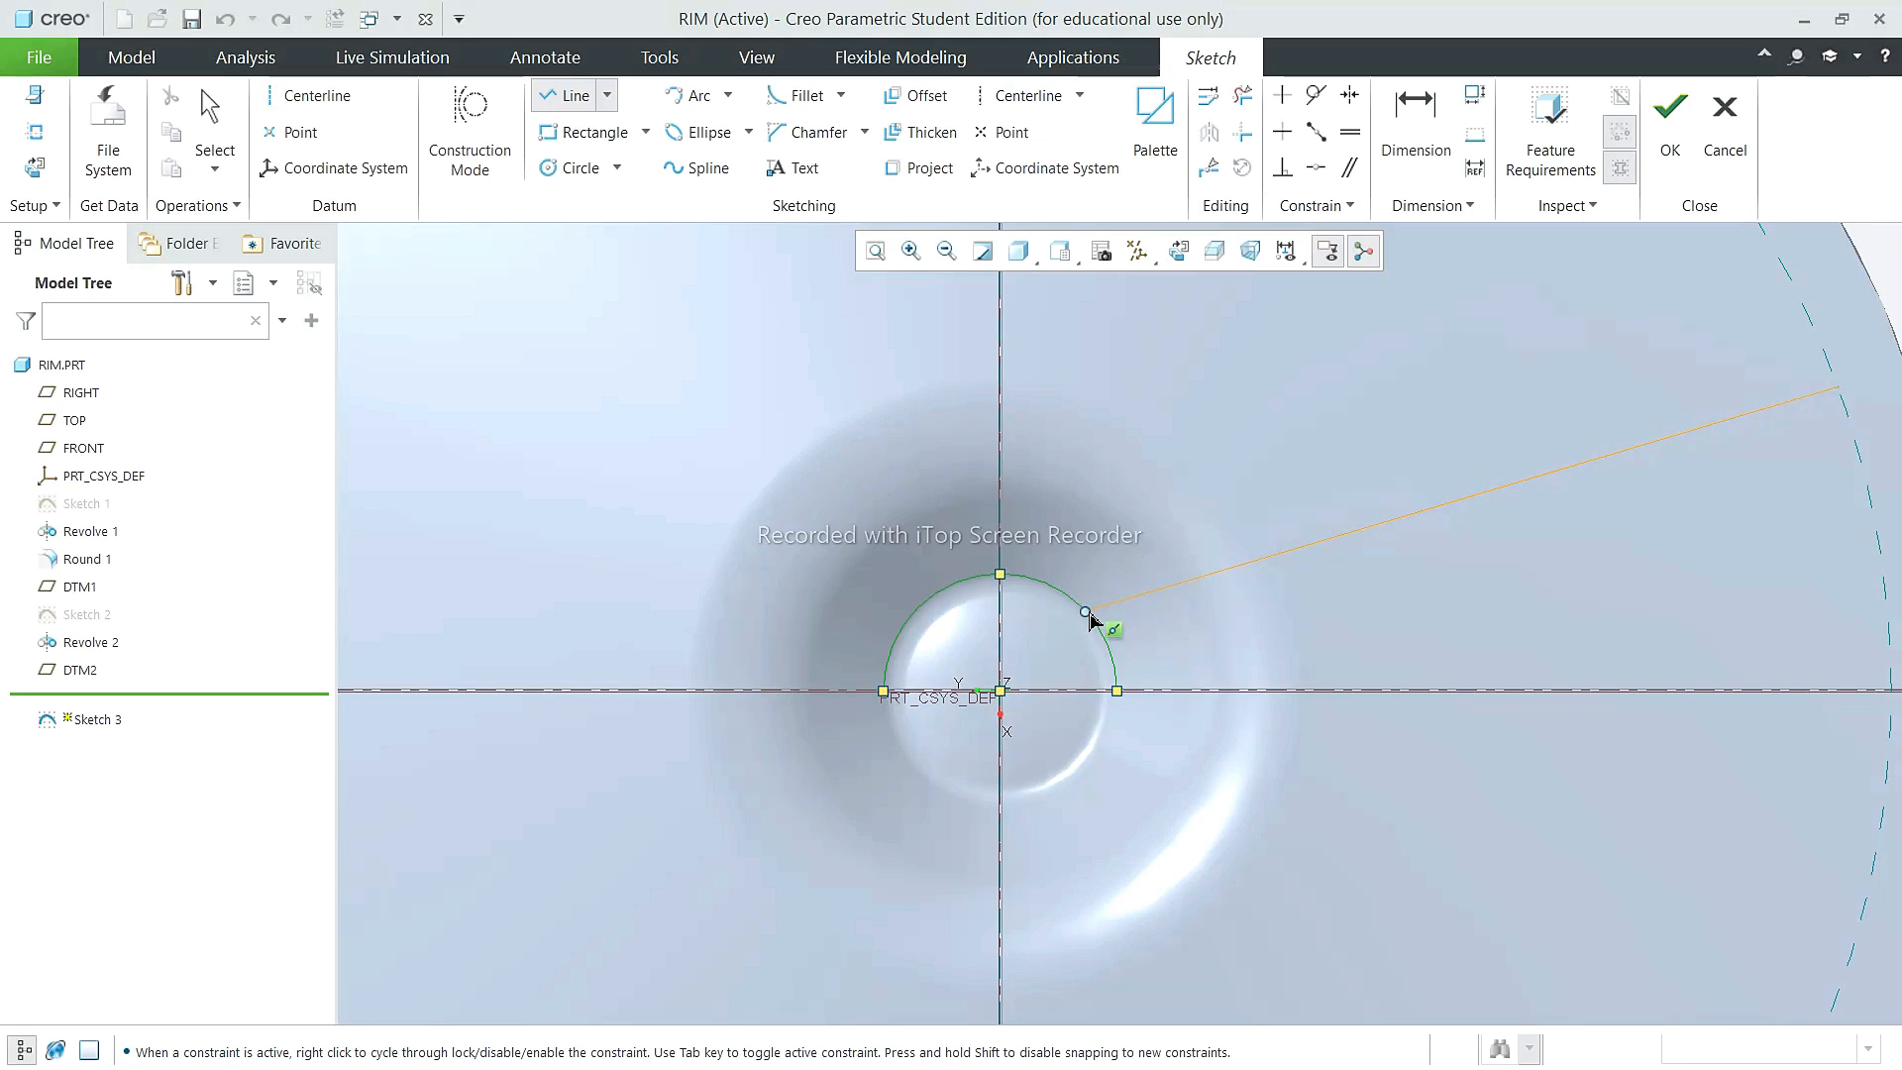
scroll(1154, 535, "up", 3)
left_click(1267, 320)
left_click(209, 119)
Step: Draw a circle about 382 in diameter centred on the axis, lying just inside the rim's outer edge
left_click(572, 168)
left_click(1063, 636)
scroll(1391, 465, "down", 2)
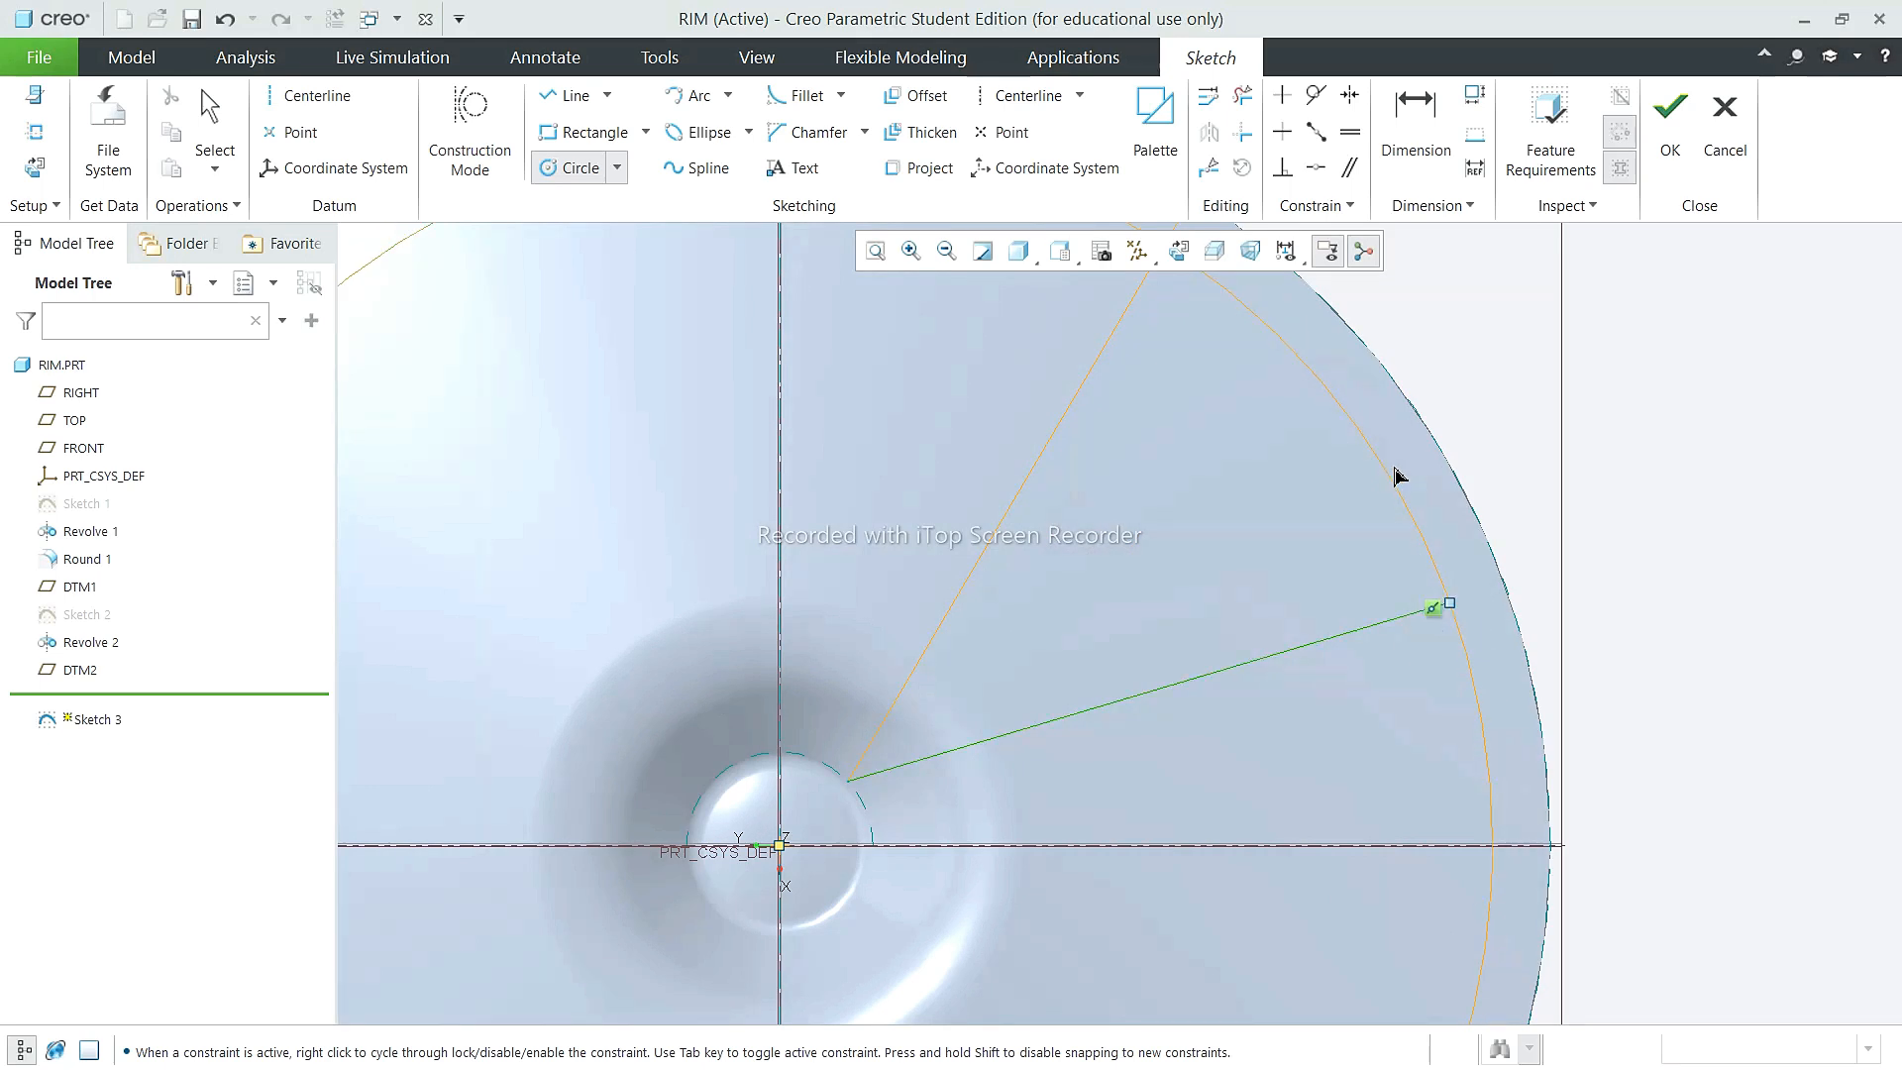
left_click(1412, 465)
scroll(1231, 637, "up", 2)
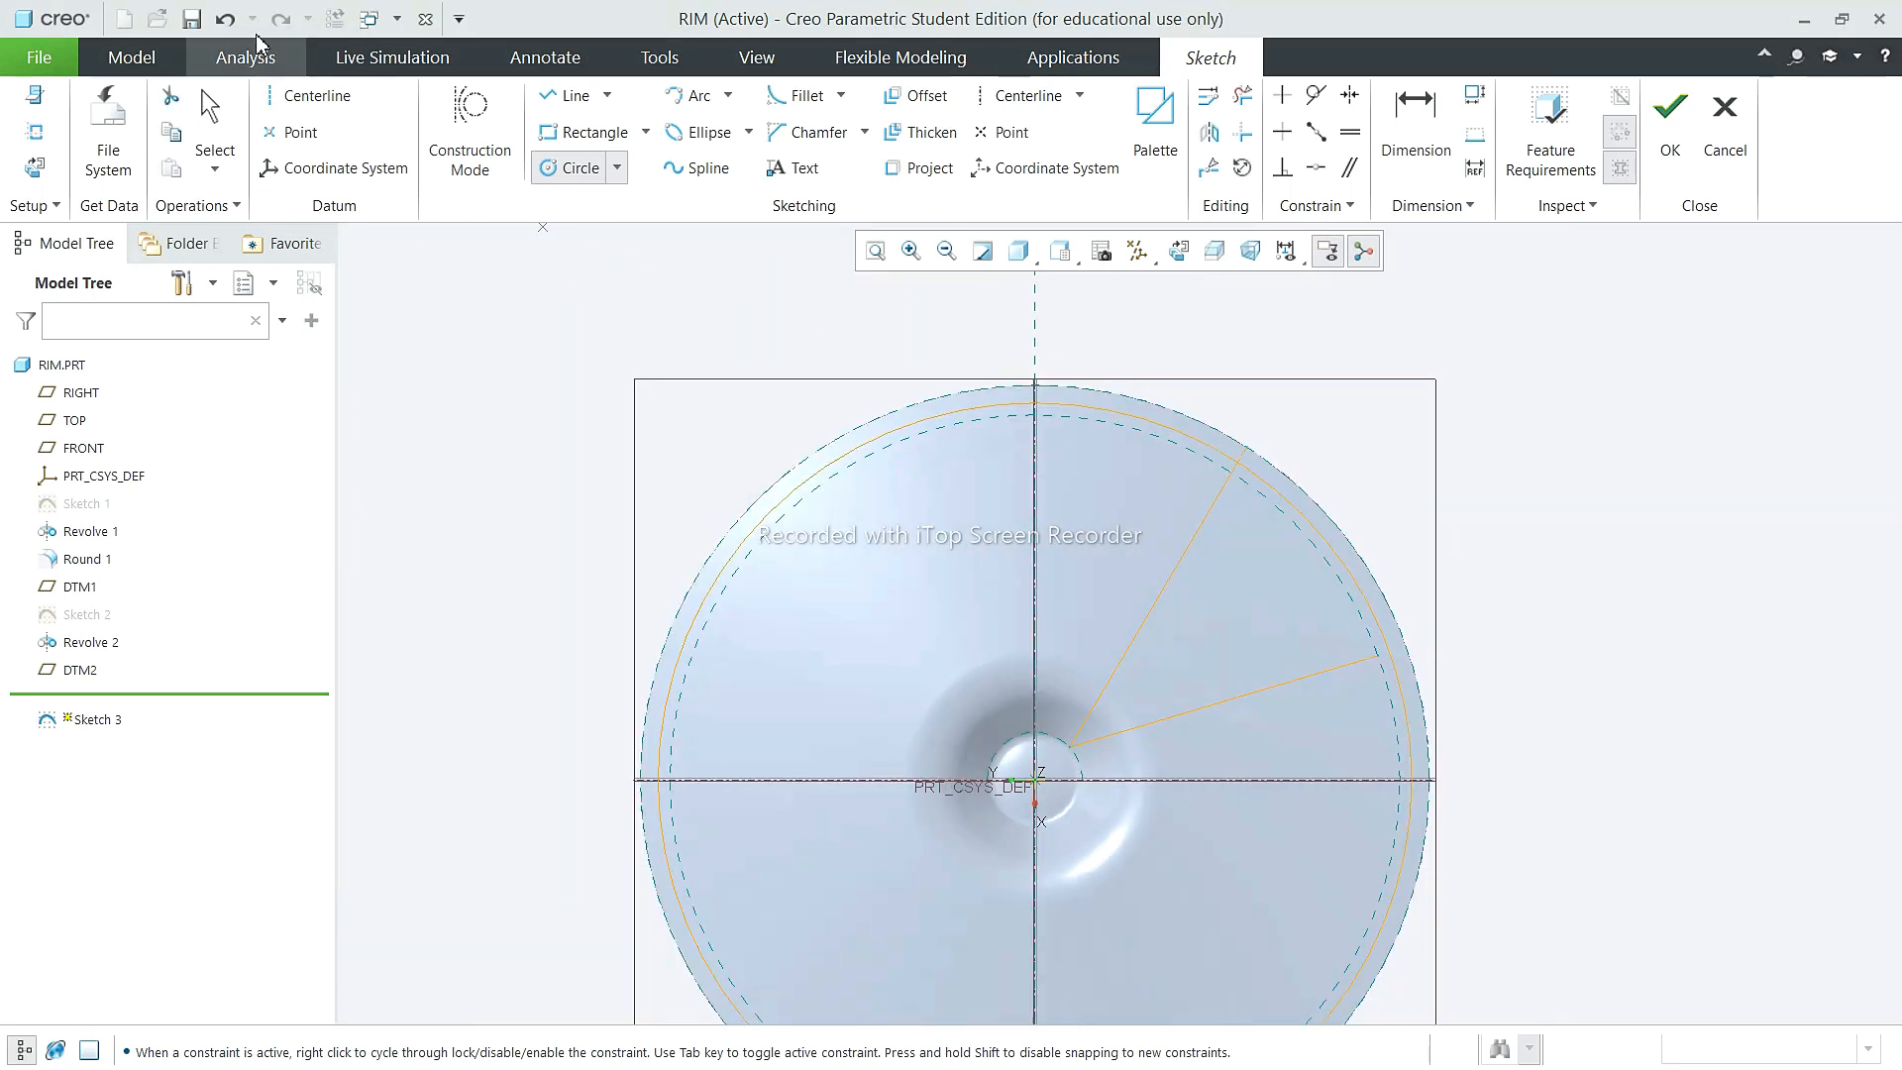
Step: Replace the V's lower line with one running from the V's vertex to the large sketched circle
left_click(1241, 99)
left_click(1304, 677)
left_click(569, 95)
left_click(1070, 746)
left_click(1390, 654)
left_click(214, 119)
Step: Trim off the end of the V's upper line that extends past the large sketched circle
scroll(1244, 396, "down", 2)
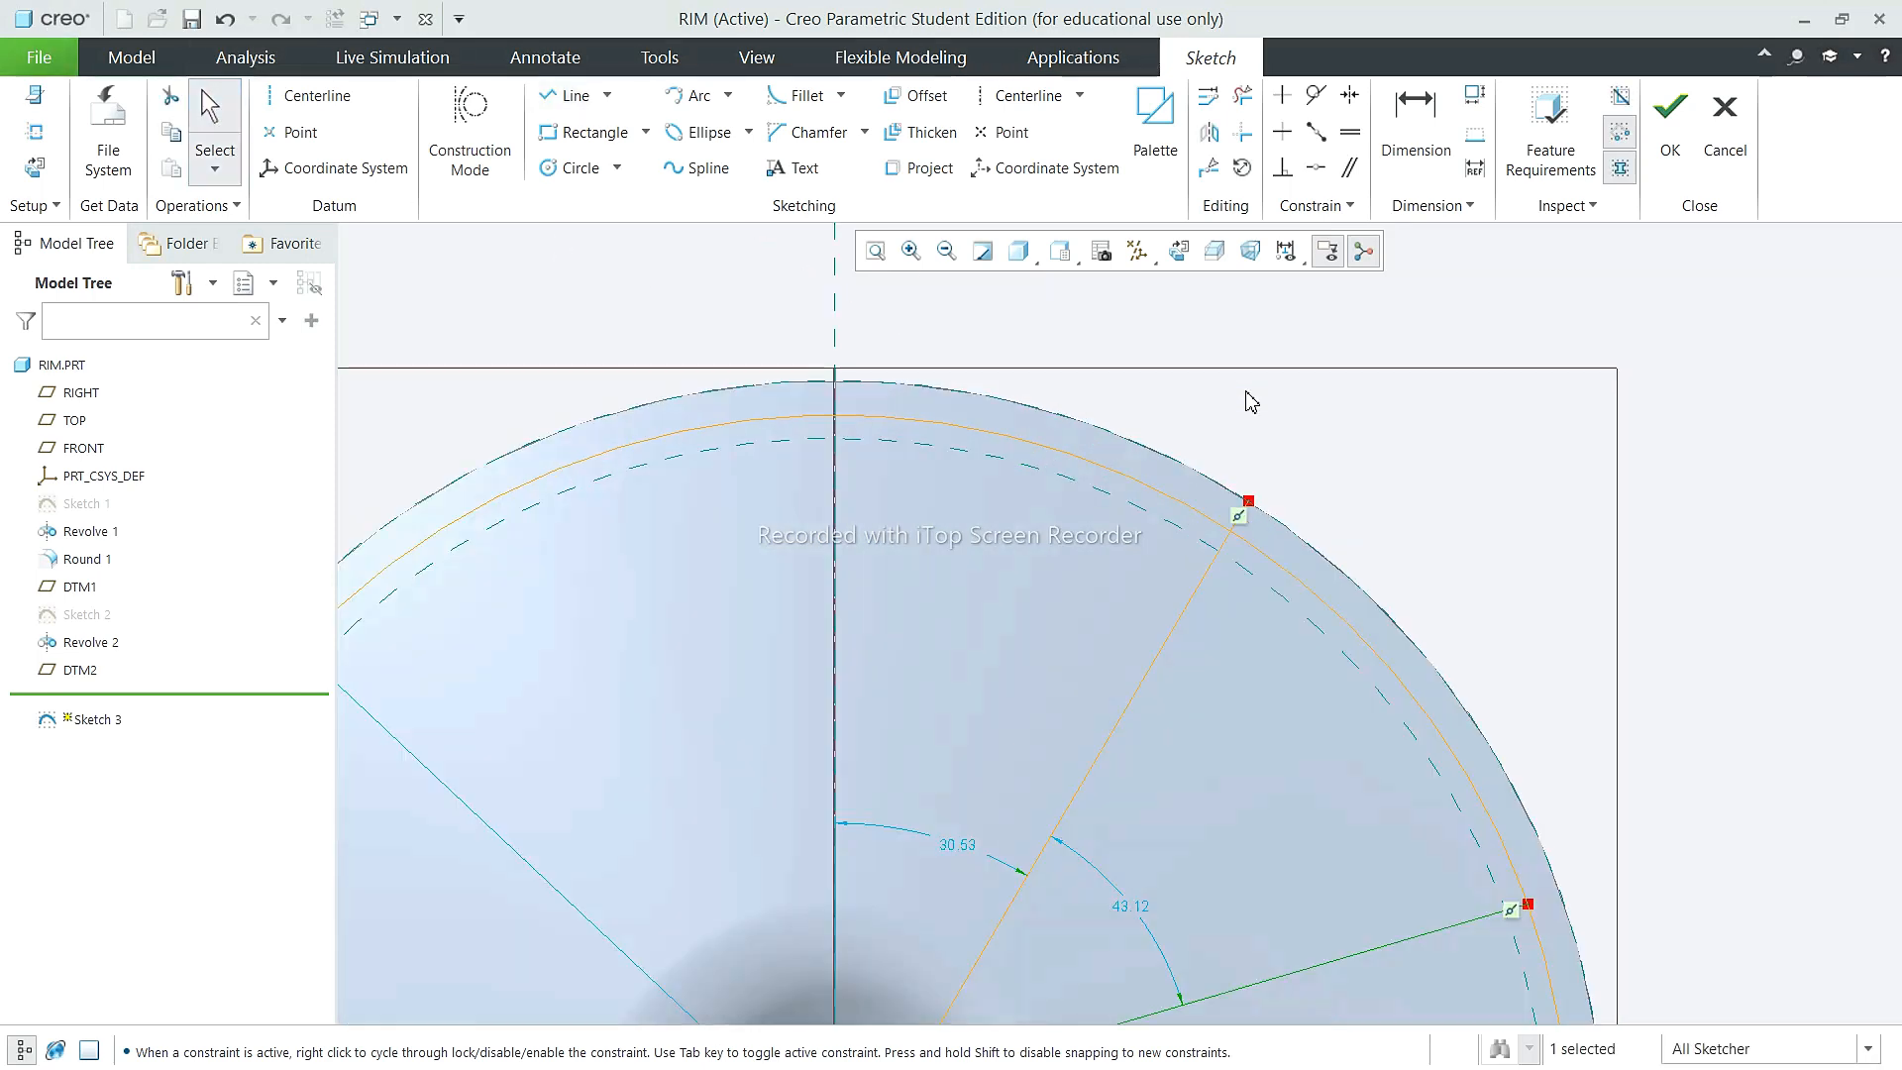
left_click(1242, 95)
left_click(1248, 527)
middle_click(1248, 530)
scroll(1244, 530, "up", 1)
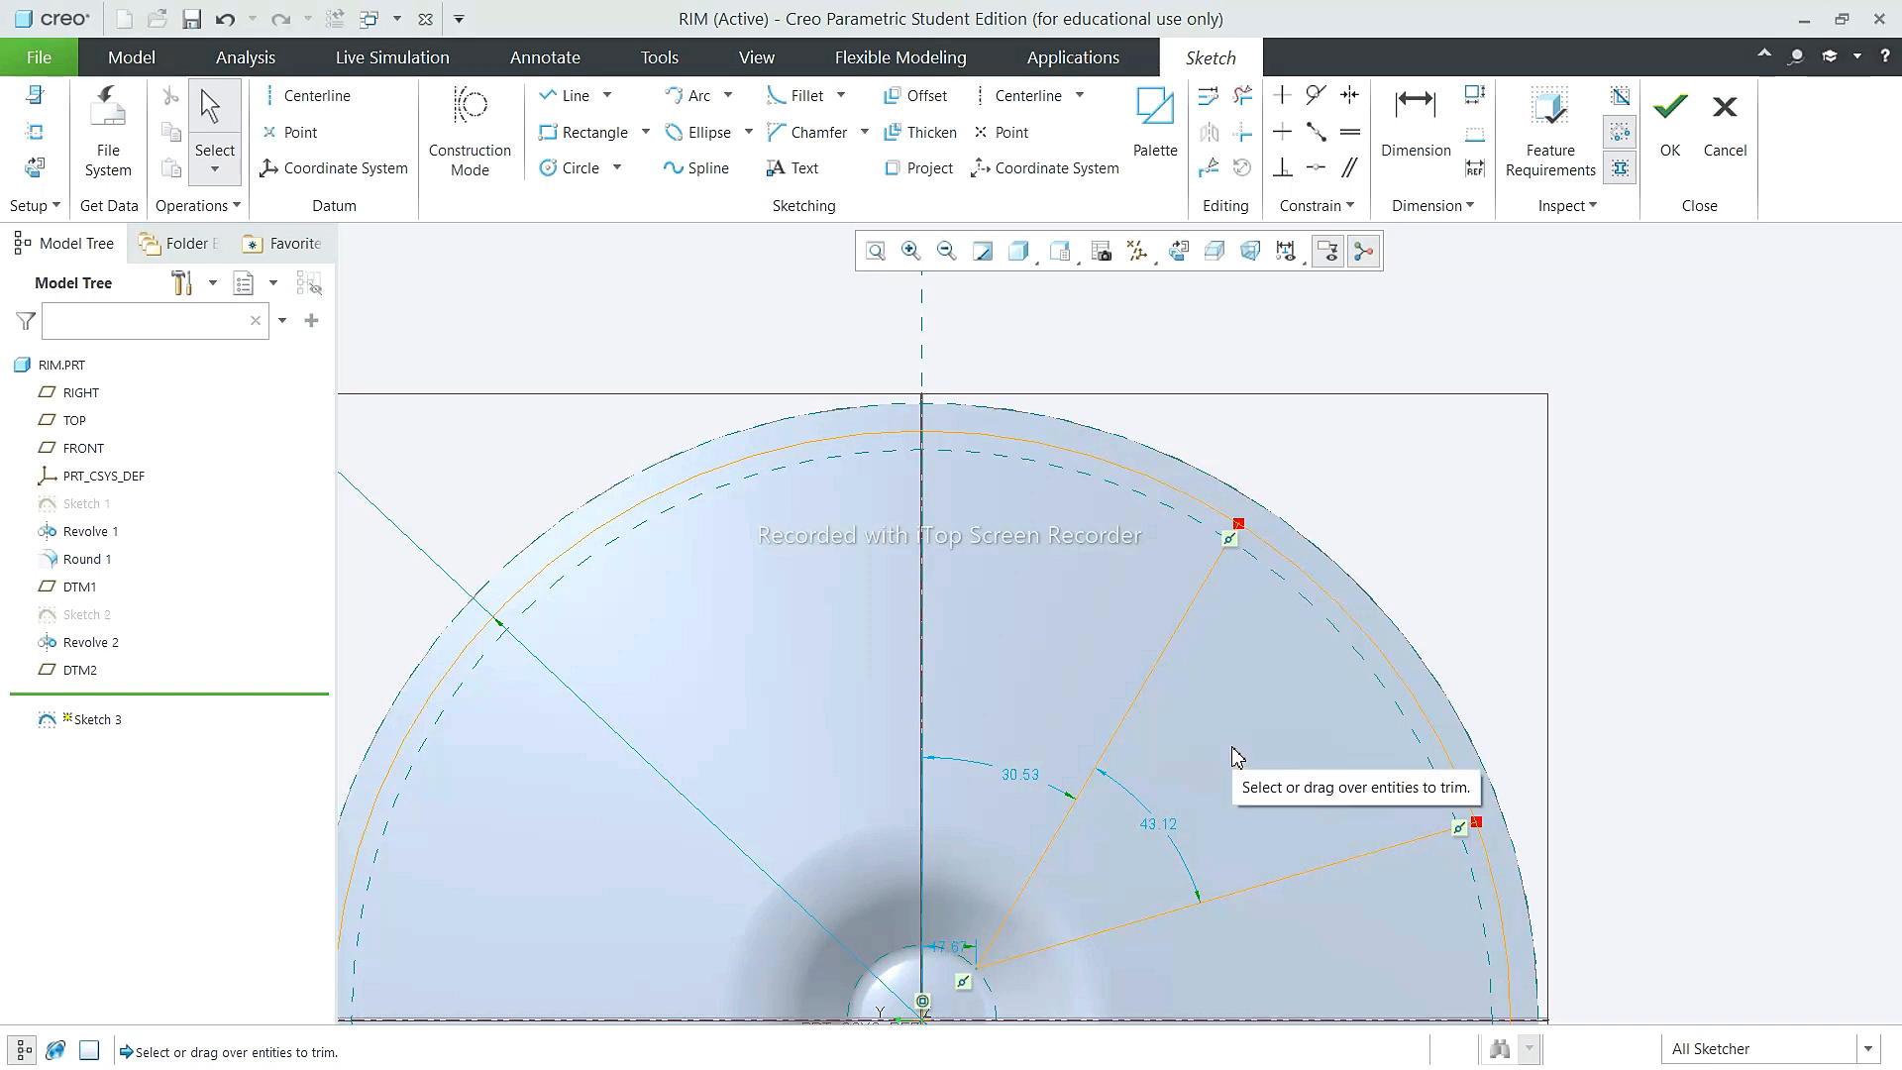
Step: Set the angle between the V's two lines to 45 degrees and return to the sketch view
scroll(1246, 771, "up", 1)
middle_click_drag(1246, 772, 1304, 607)
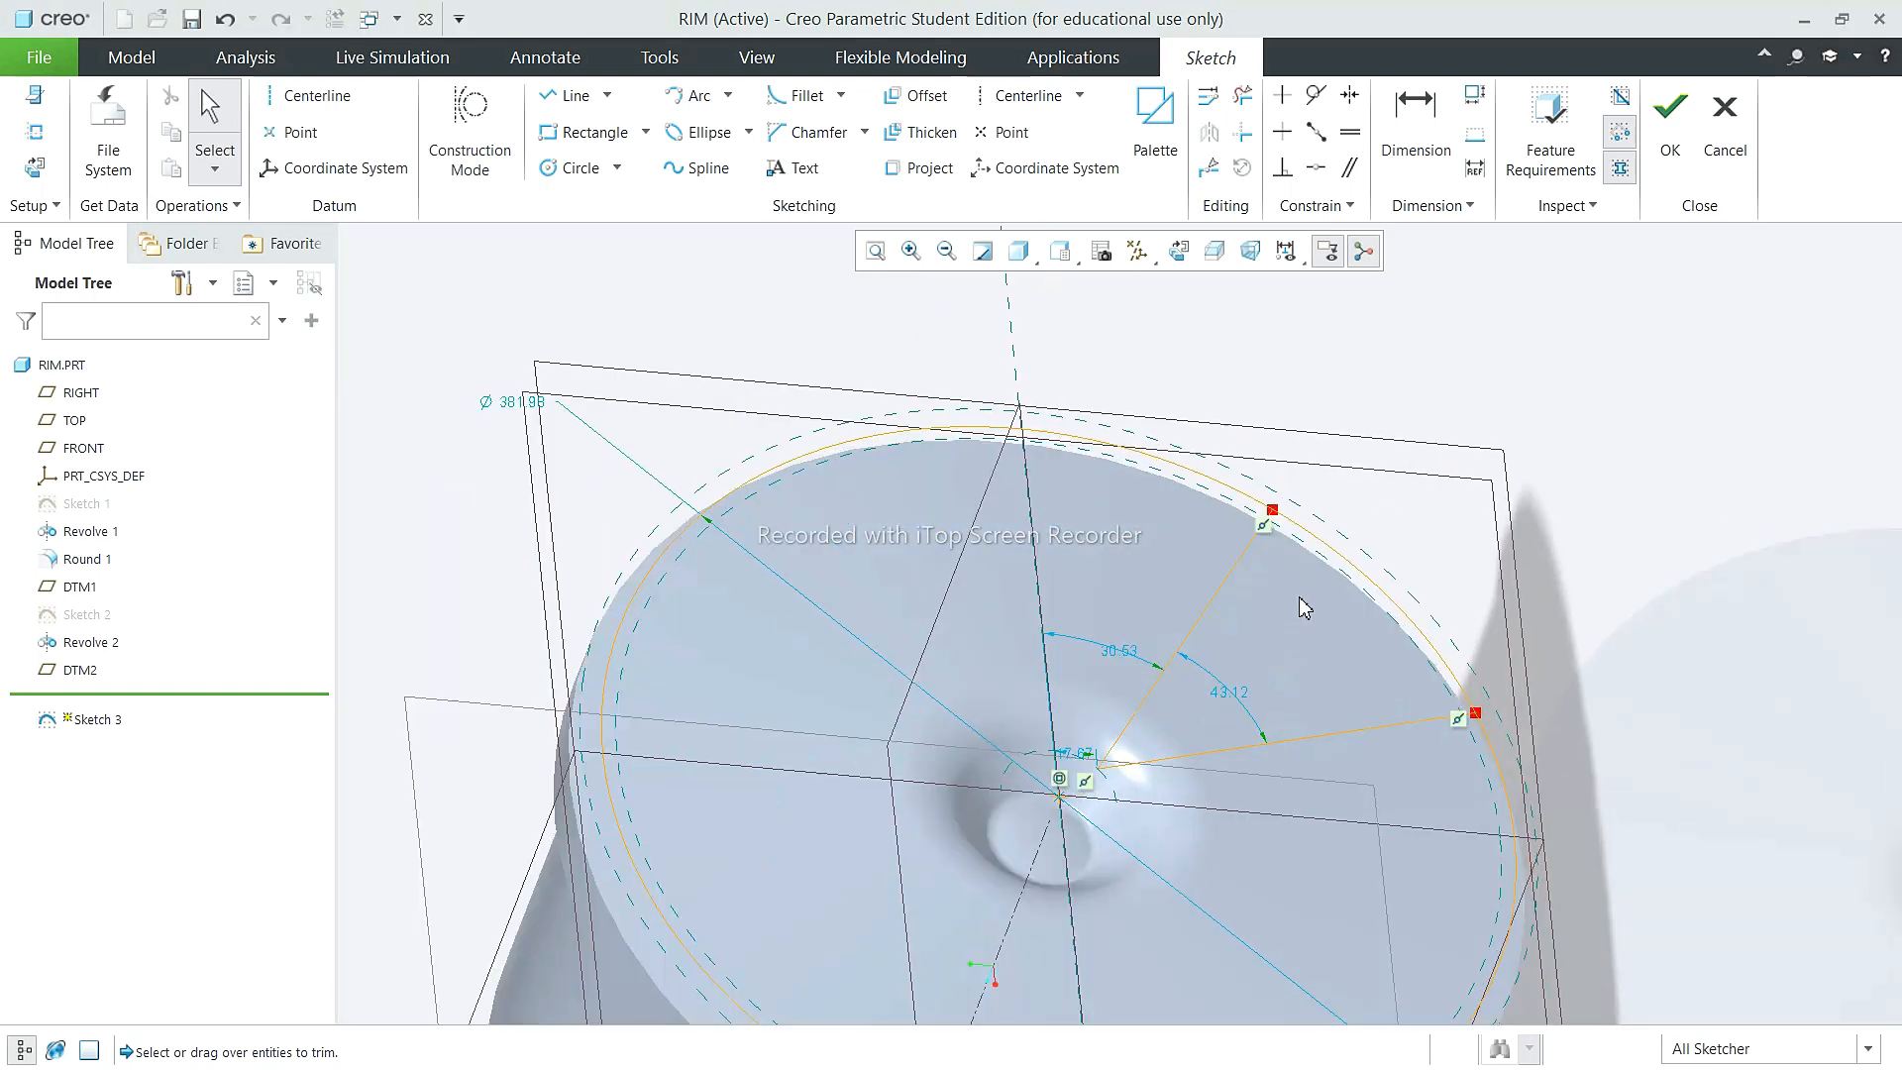
double_click(1226, 693)
type("45")
key("Return")
left_click(1178, 251)
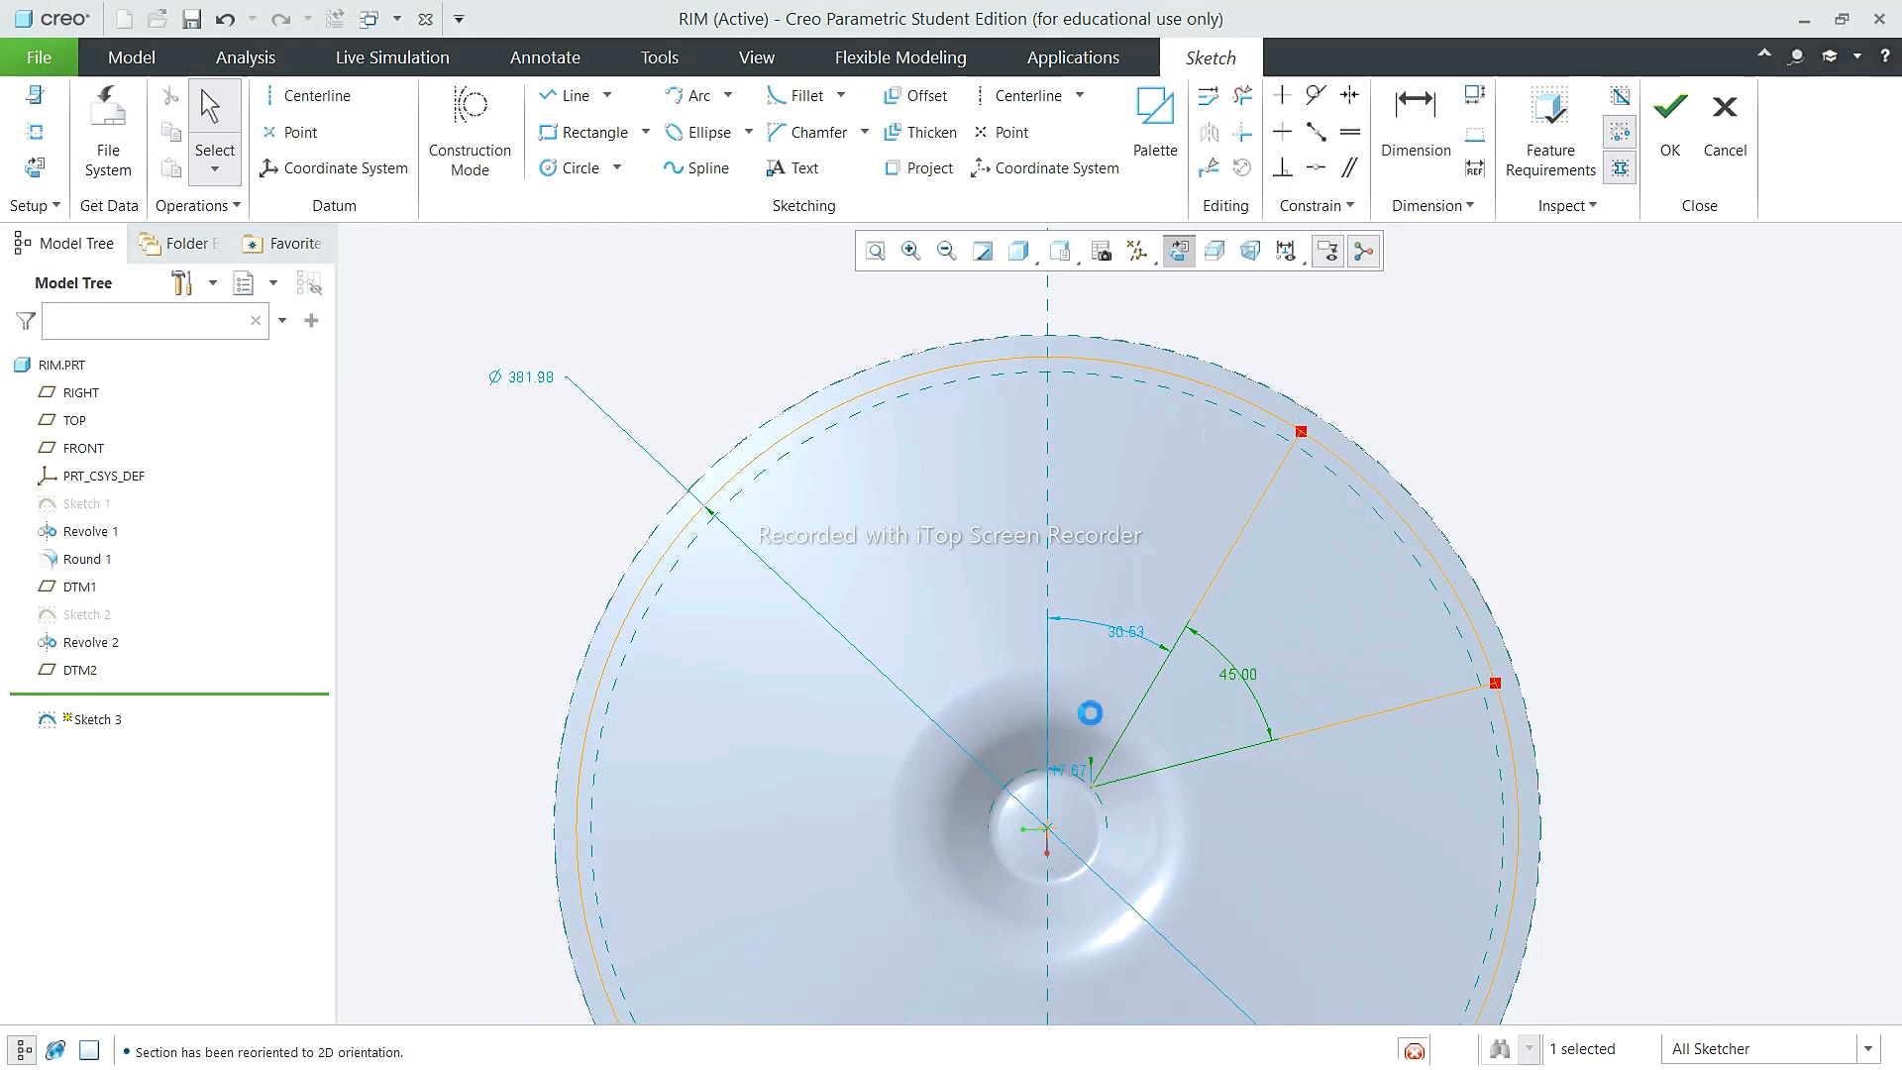
Step: Try an angle of 17.5 degrees between the vertical axis and the V's upper line
double_click(1123, 632)
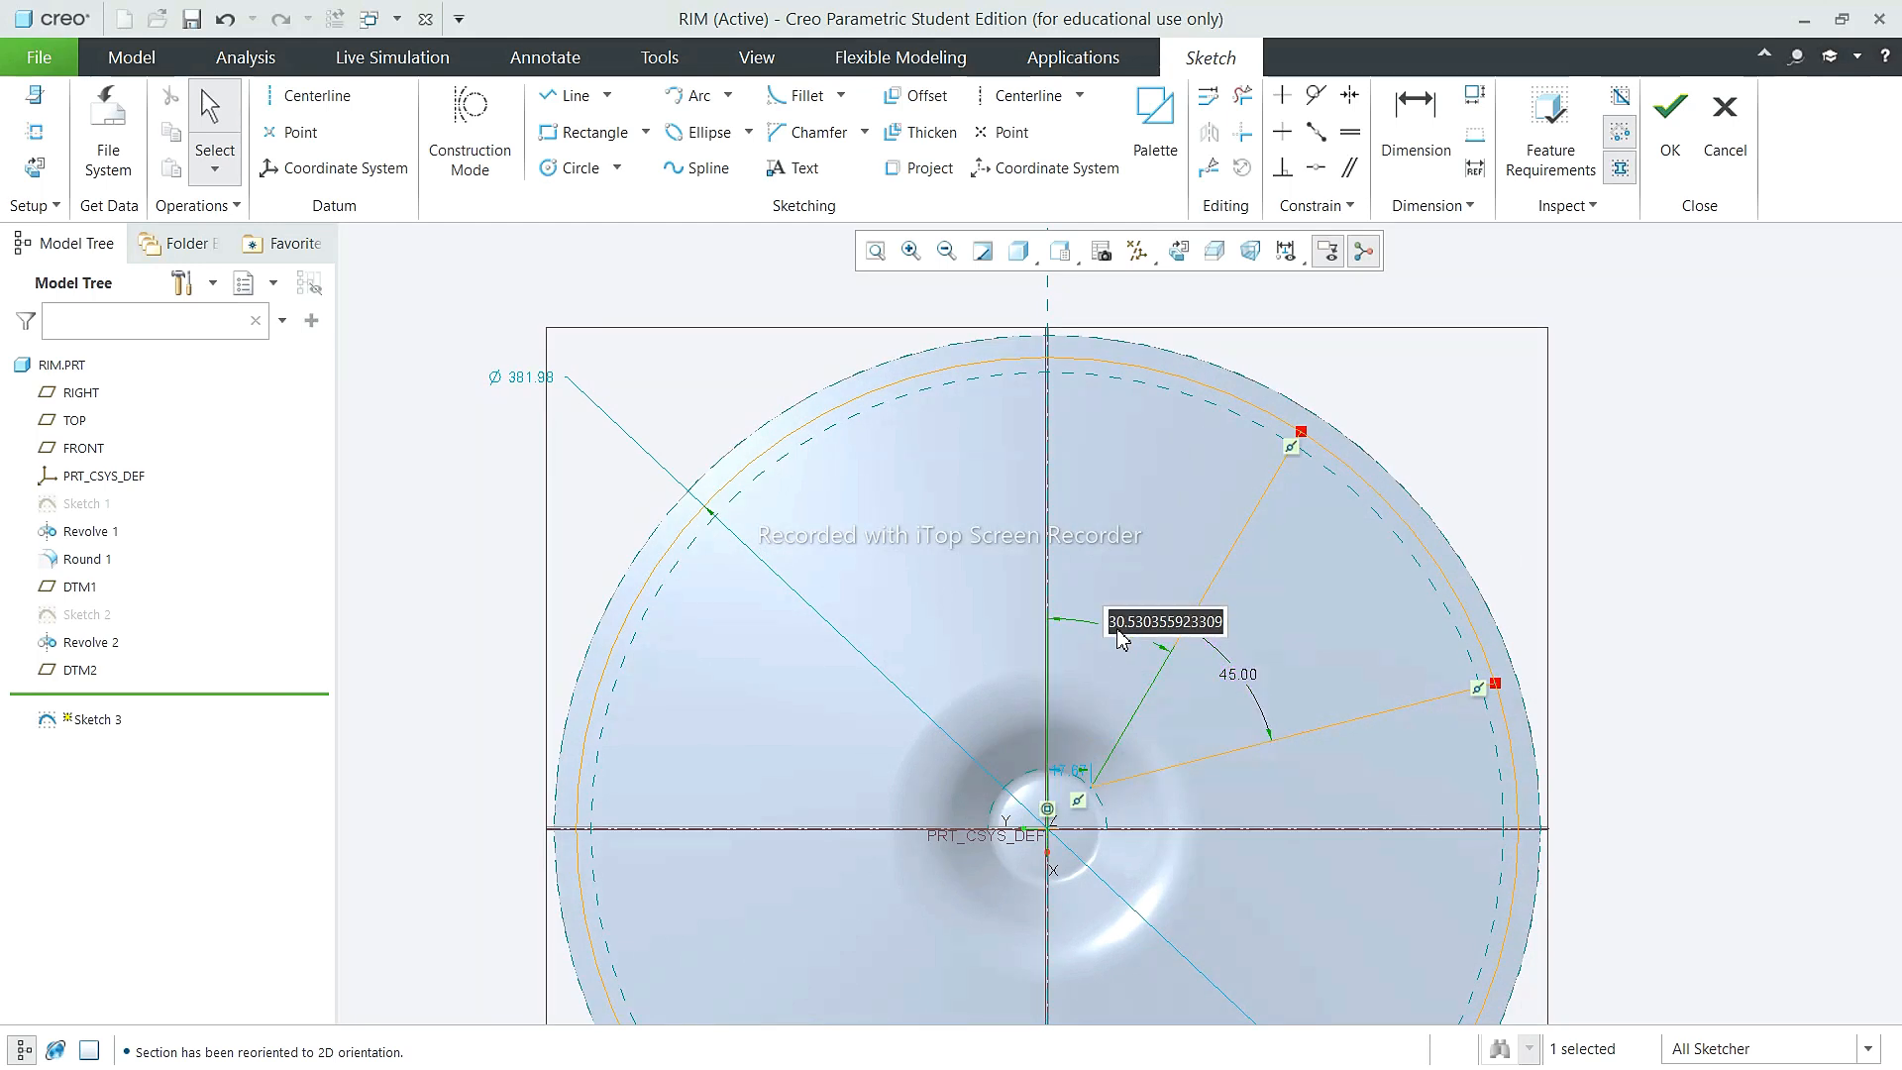
type("17.5")
key("Return")
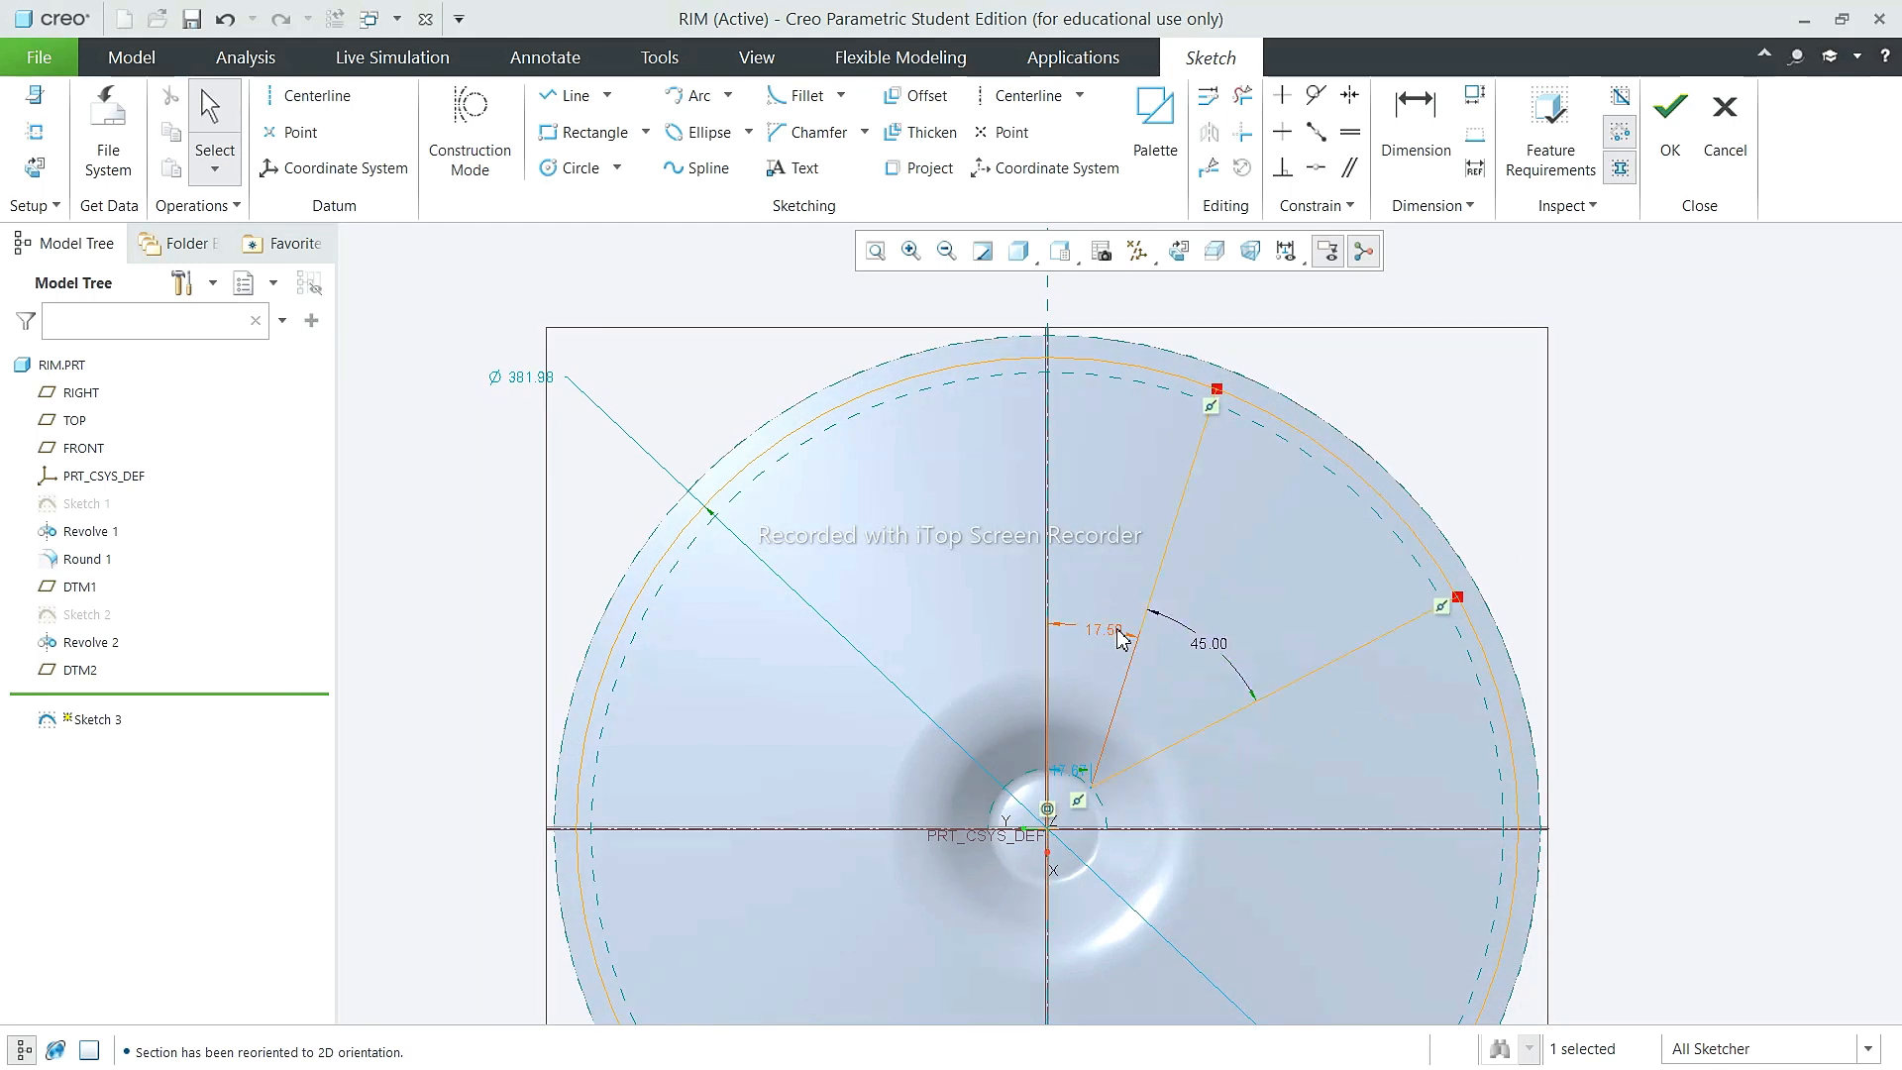
Step: Set the angle between the vertical axis and the V's upper line to 22.5 degrees
double_click(1091, 635)
type("22.5")
key("Return")
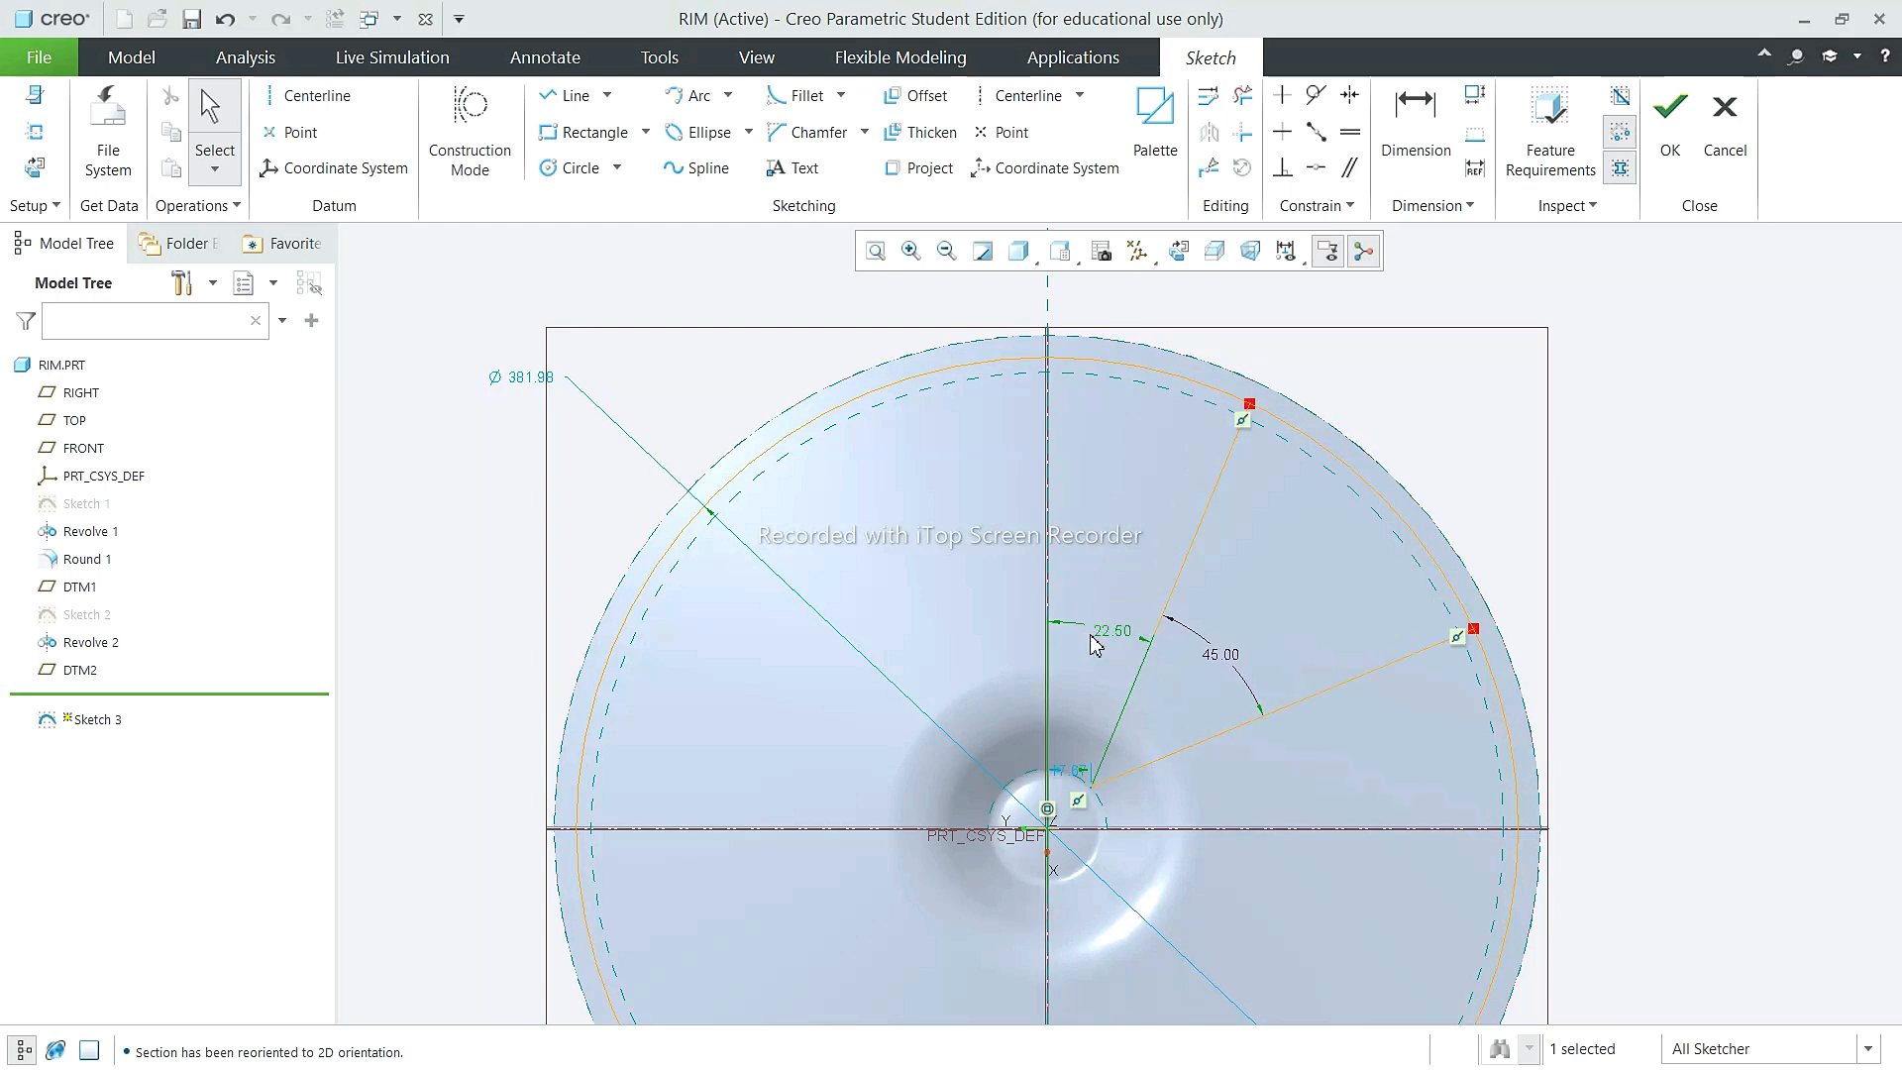
Step: Trim the large circle down to the arc that joins the outer ends of the V's two lines
left_click(1245, 103)
mouse_move(1079, 361)
left_mouse_down()
mouse_move(595, 756)
mouse_move(1543, 967)
mouse_move(1465, 768)
left_mouse_up()
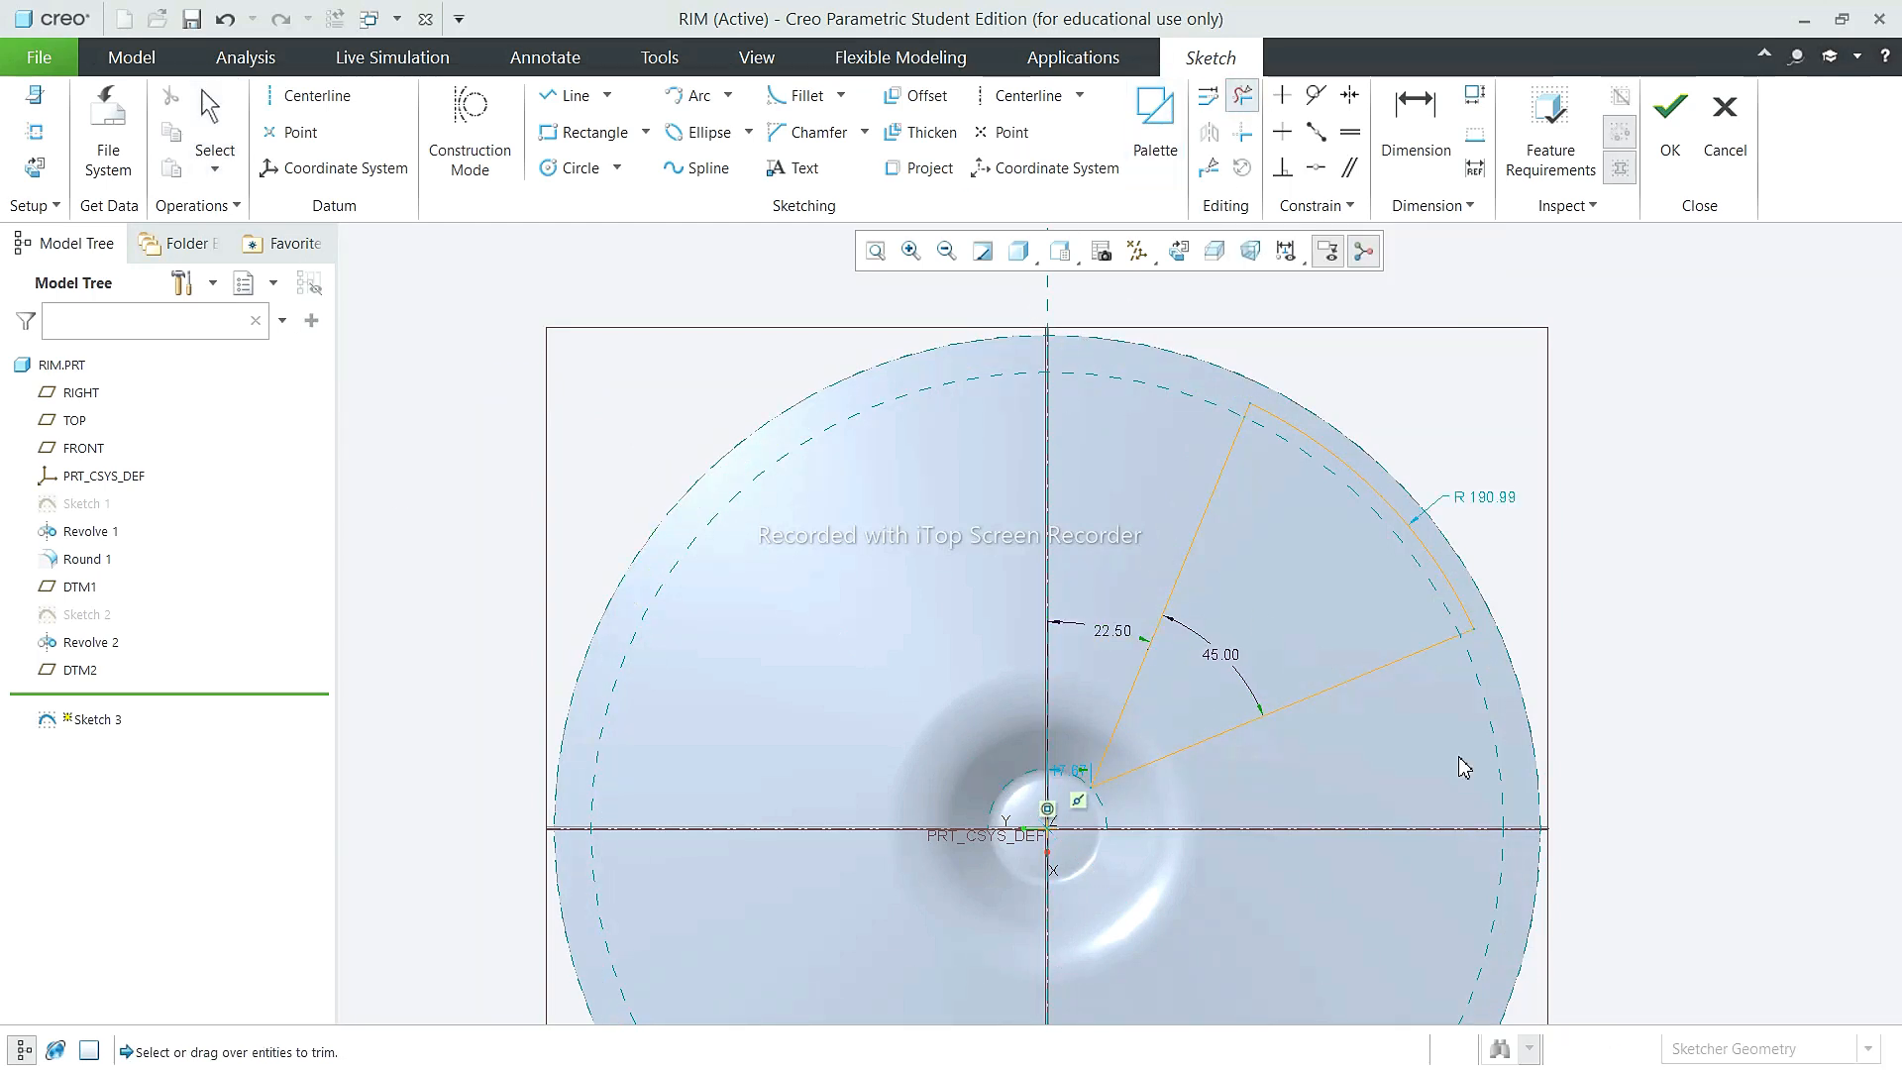
Step: Finish the 45-degree sector sketch and return to the part model
left_click(209, 119)
scroll(1109, 846, "down", 3)
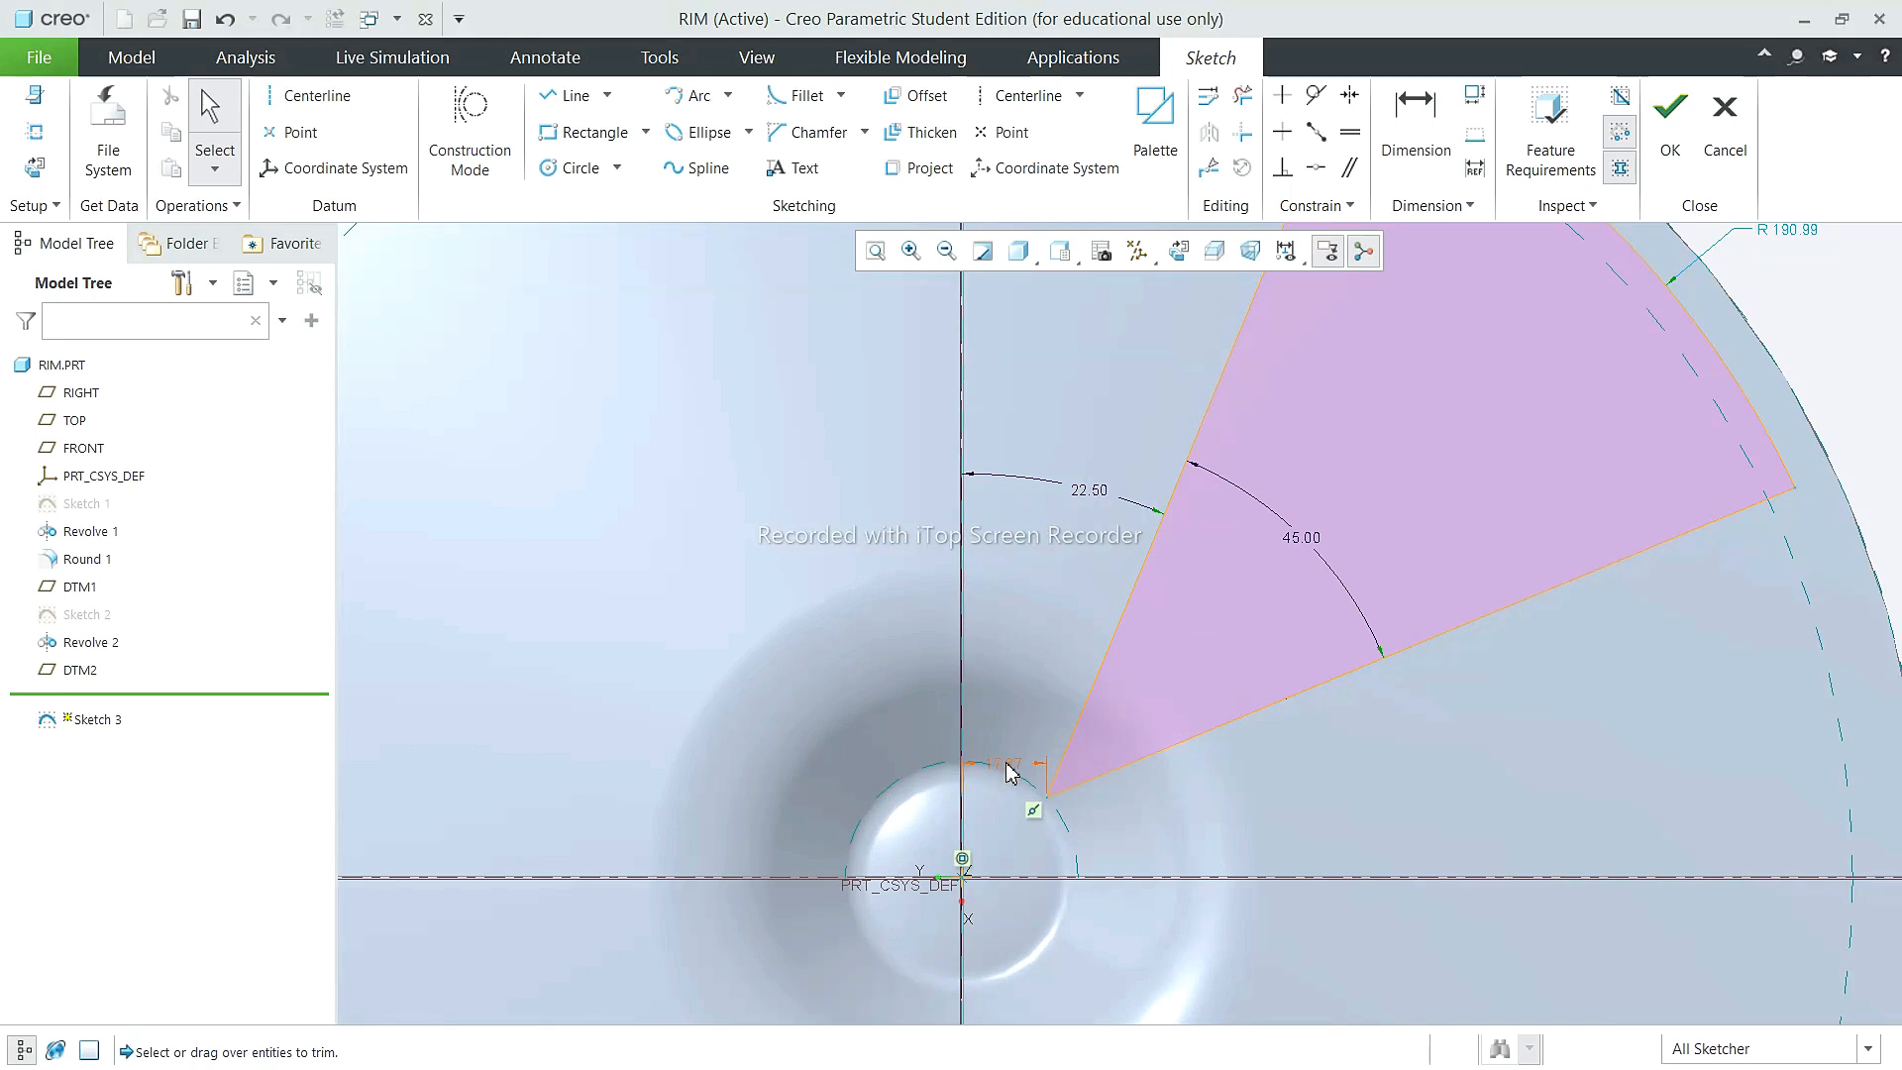
key("d")
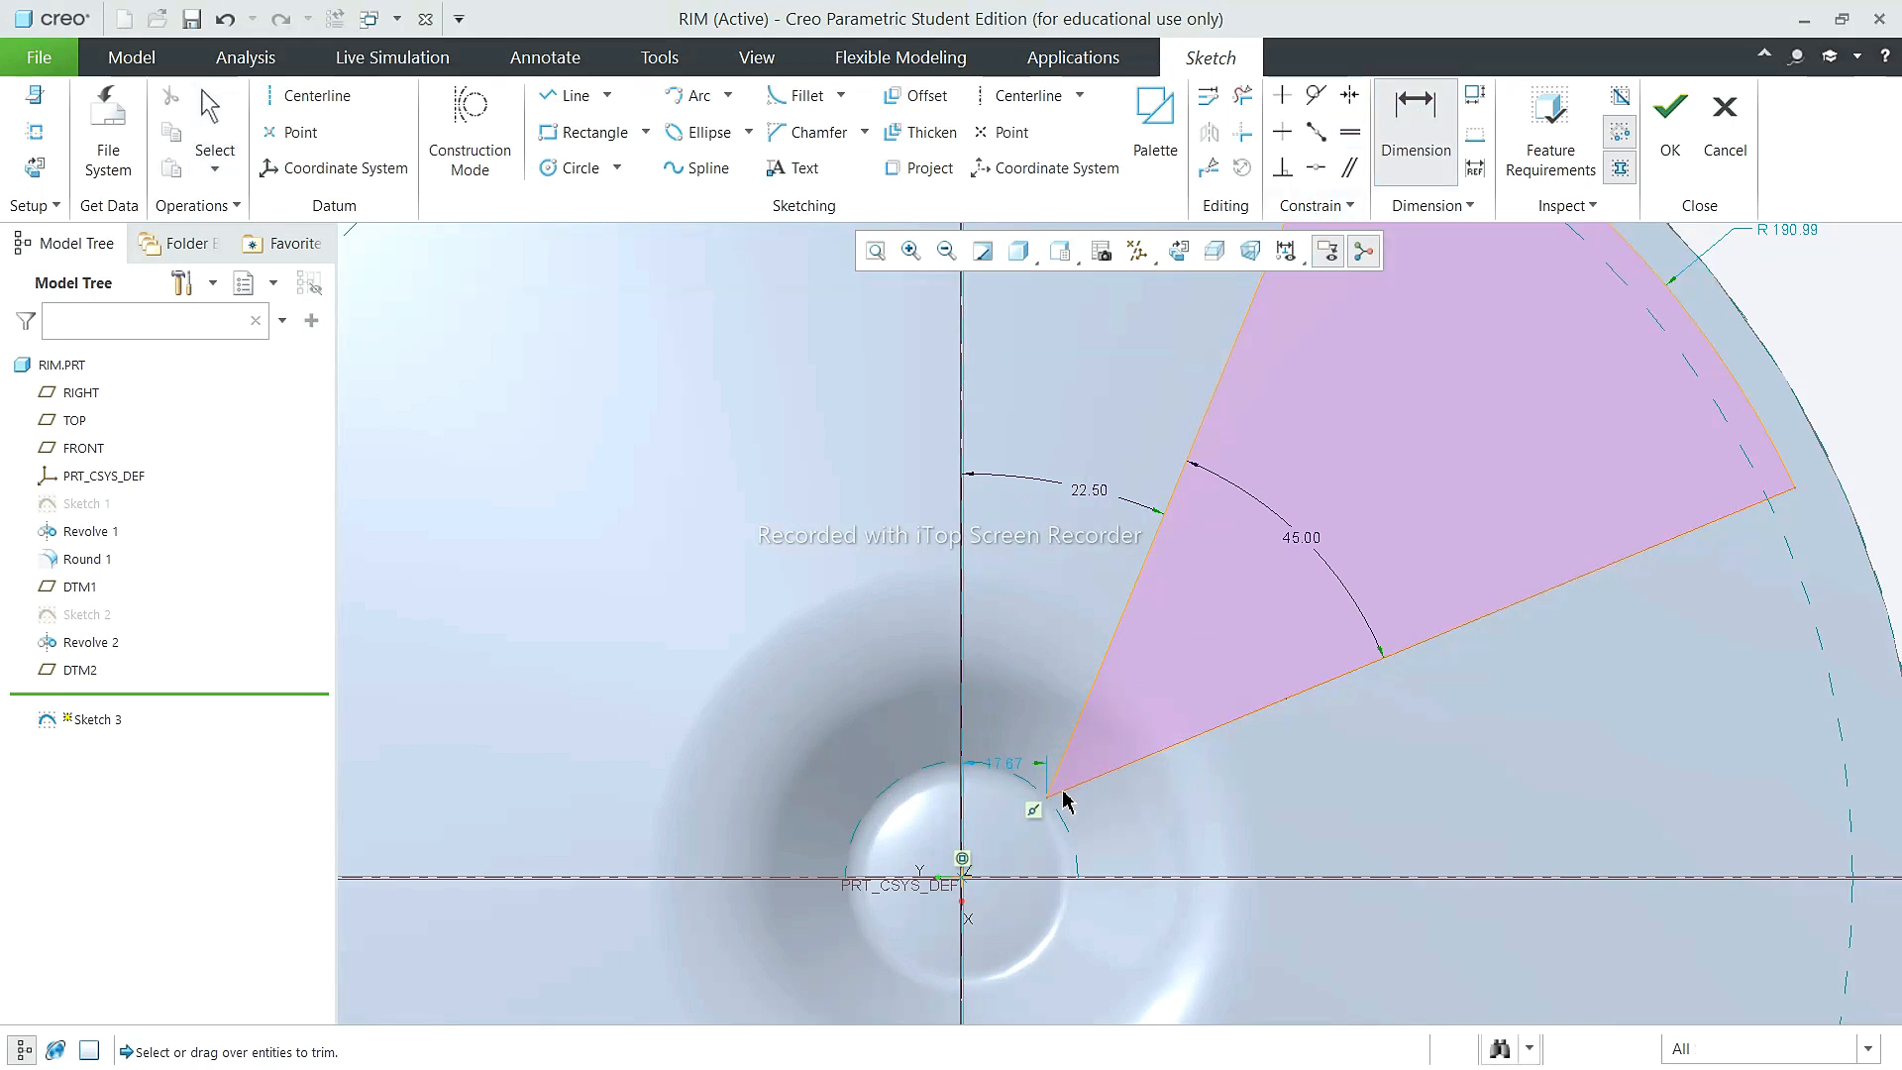
left_click(209, 119)
scroll(1226, 820, "up", 3)
left_click(1670, 121)
Step: Try extruding the sector sketch down into the rim as a material-removing cut with a 15-degree taper
middle_click_drag(1442, 634, 1425, 561)
scroll(1424, 566, "up", 2)
left_click(699, 109)
key("ctrl+d")
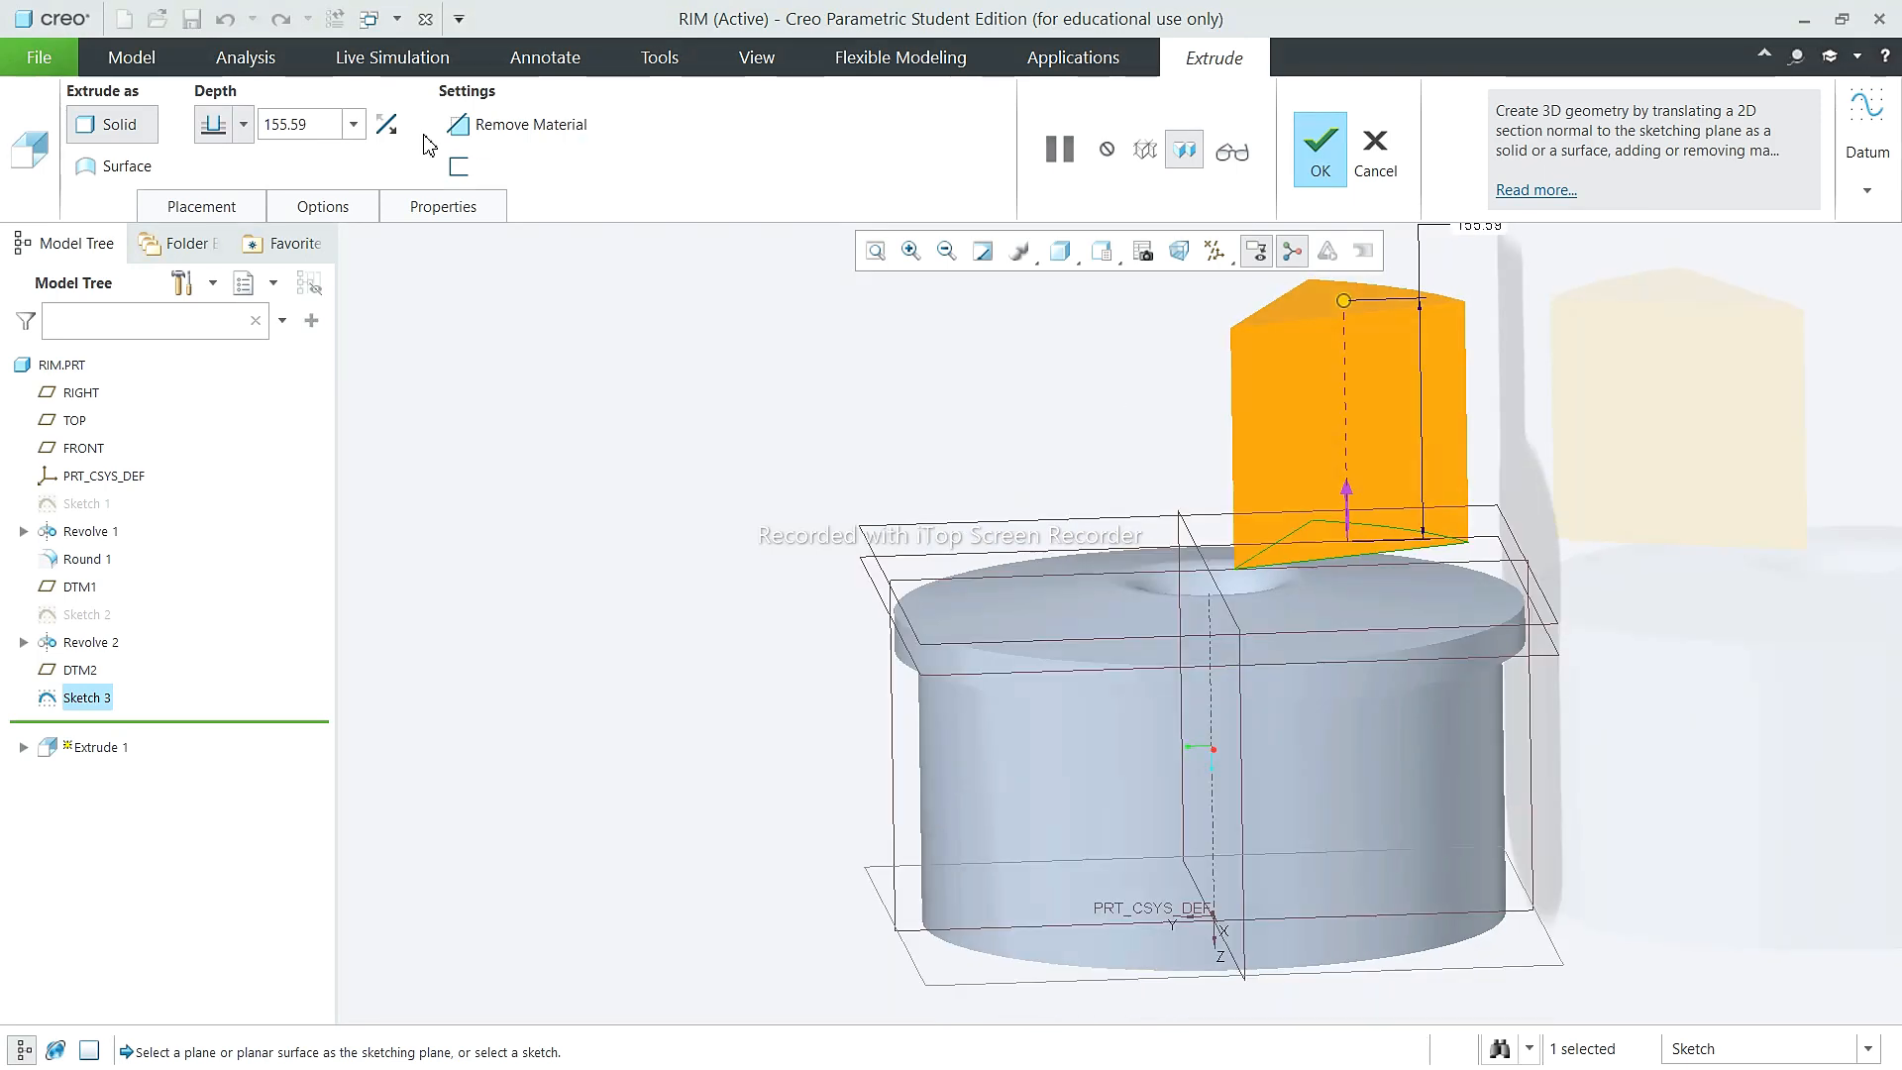
left_click(441, 206)
left_click(300, 208)
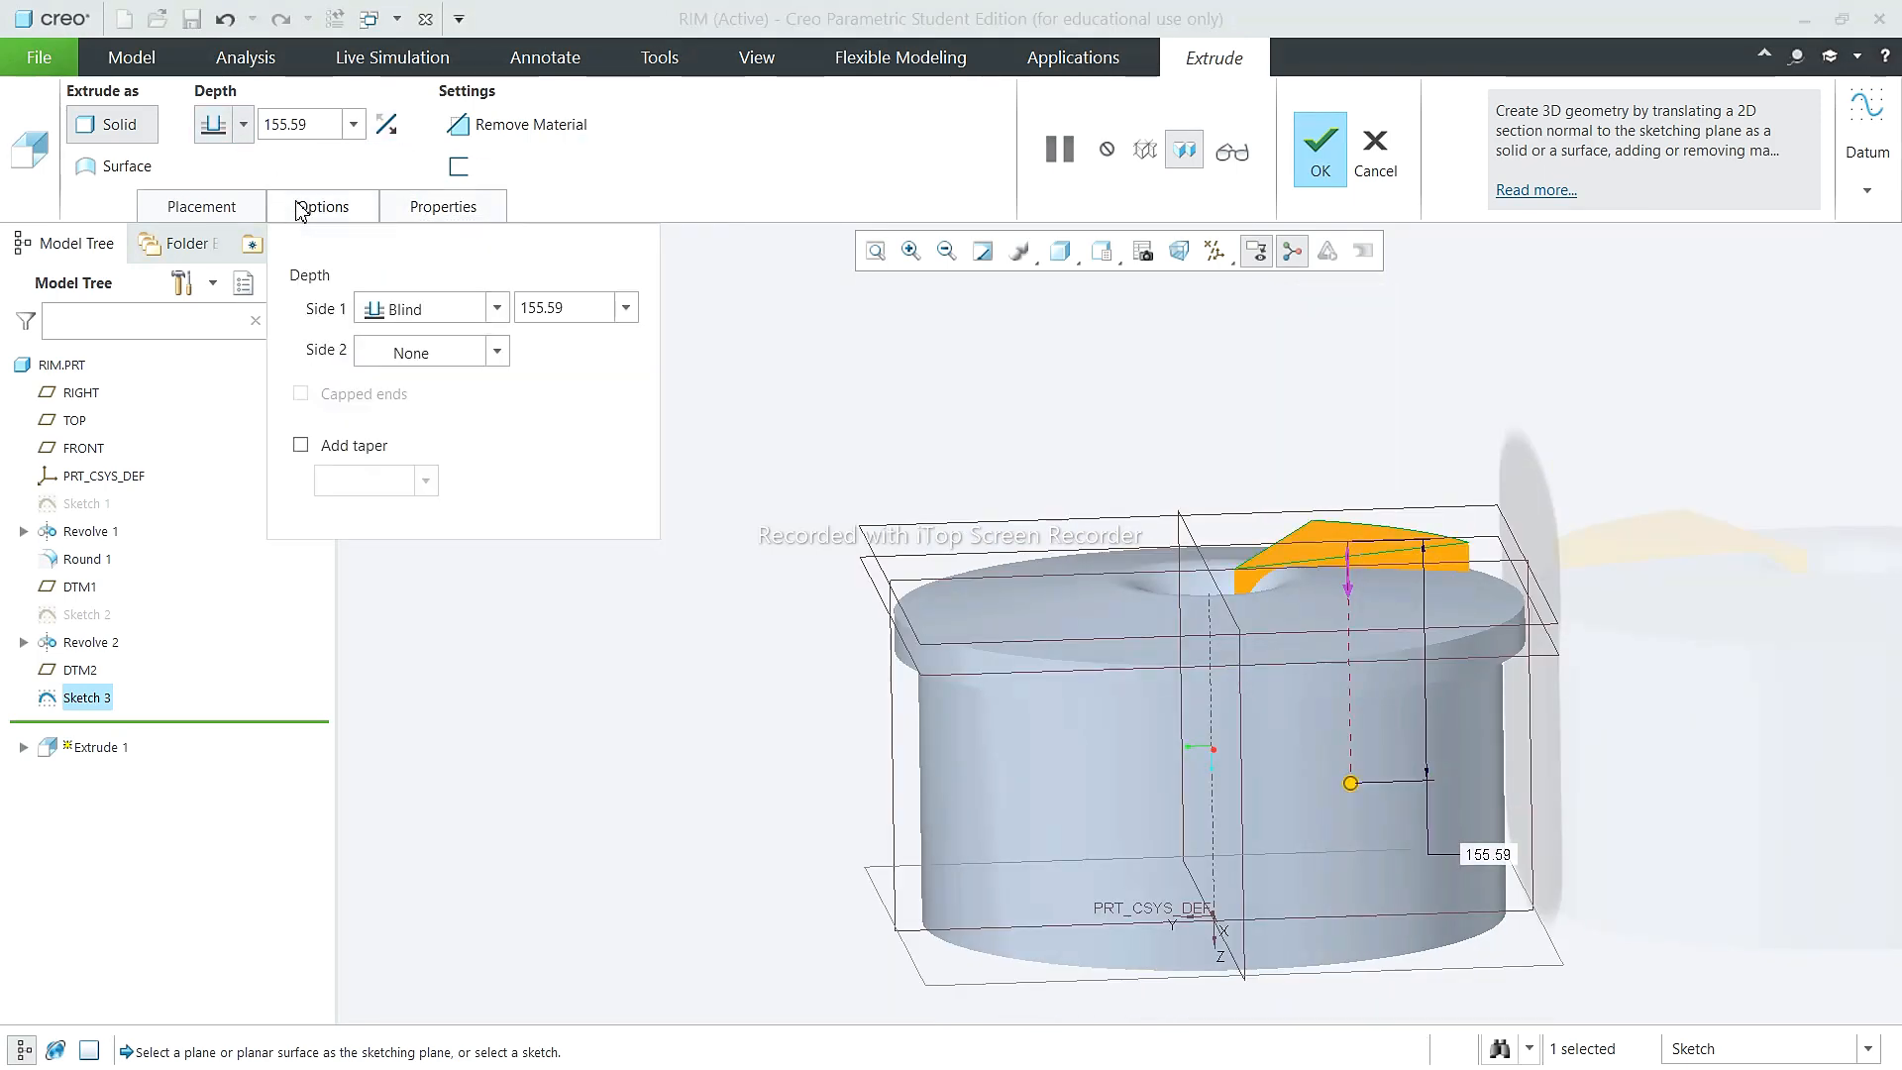
left_click(340, 452)
middle_click_drag(1155, 548, 1269, 502)
double_click(369, 493)
type("15")
key("Return")
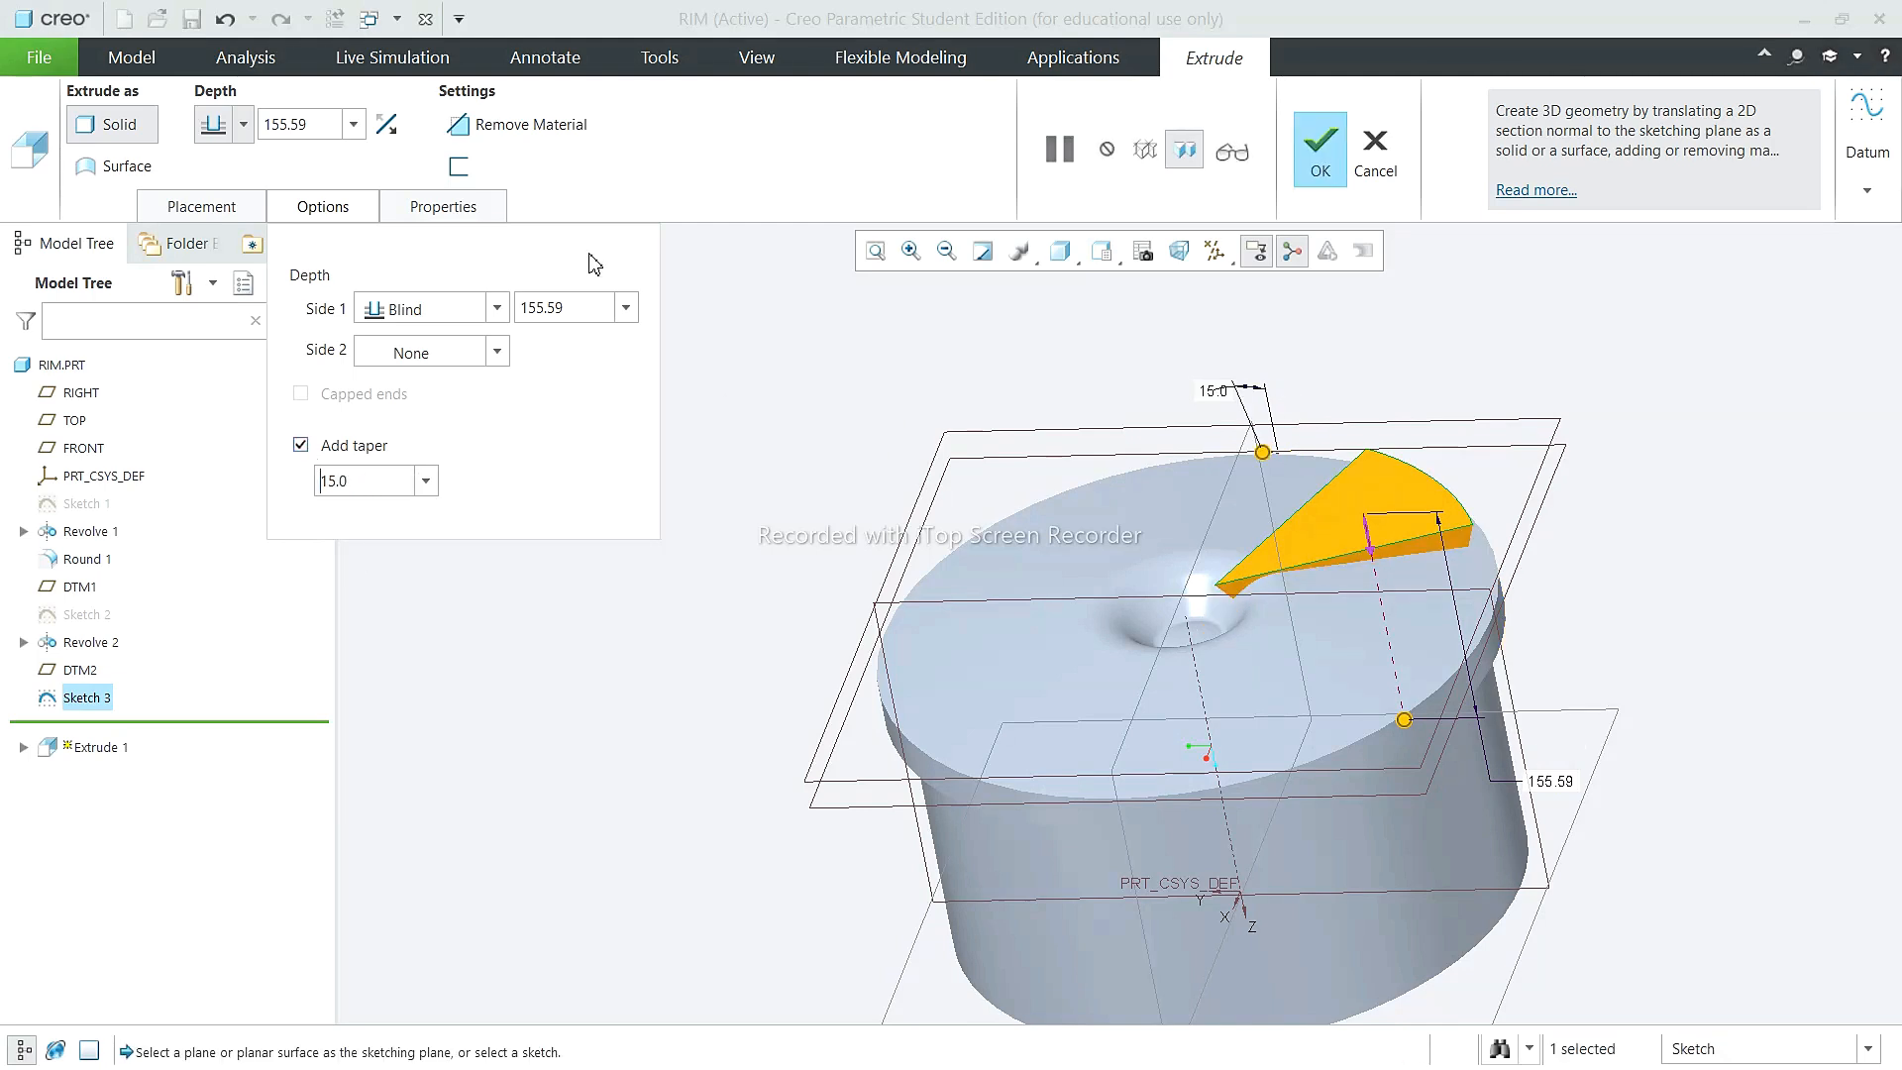
left_click(516, 124)
middle_click_drag(1089, 436, 1119, 543)
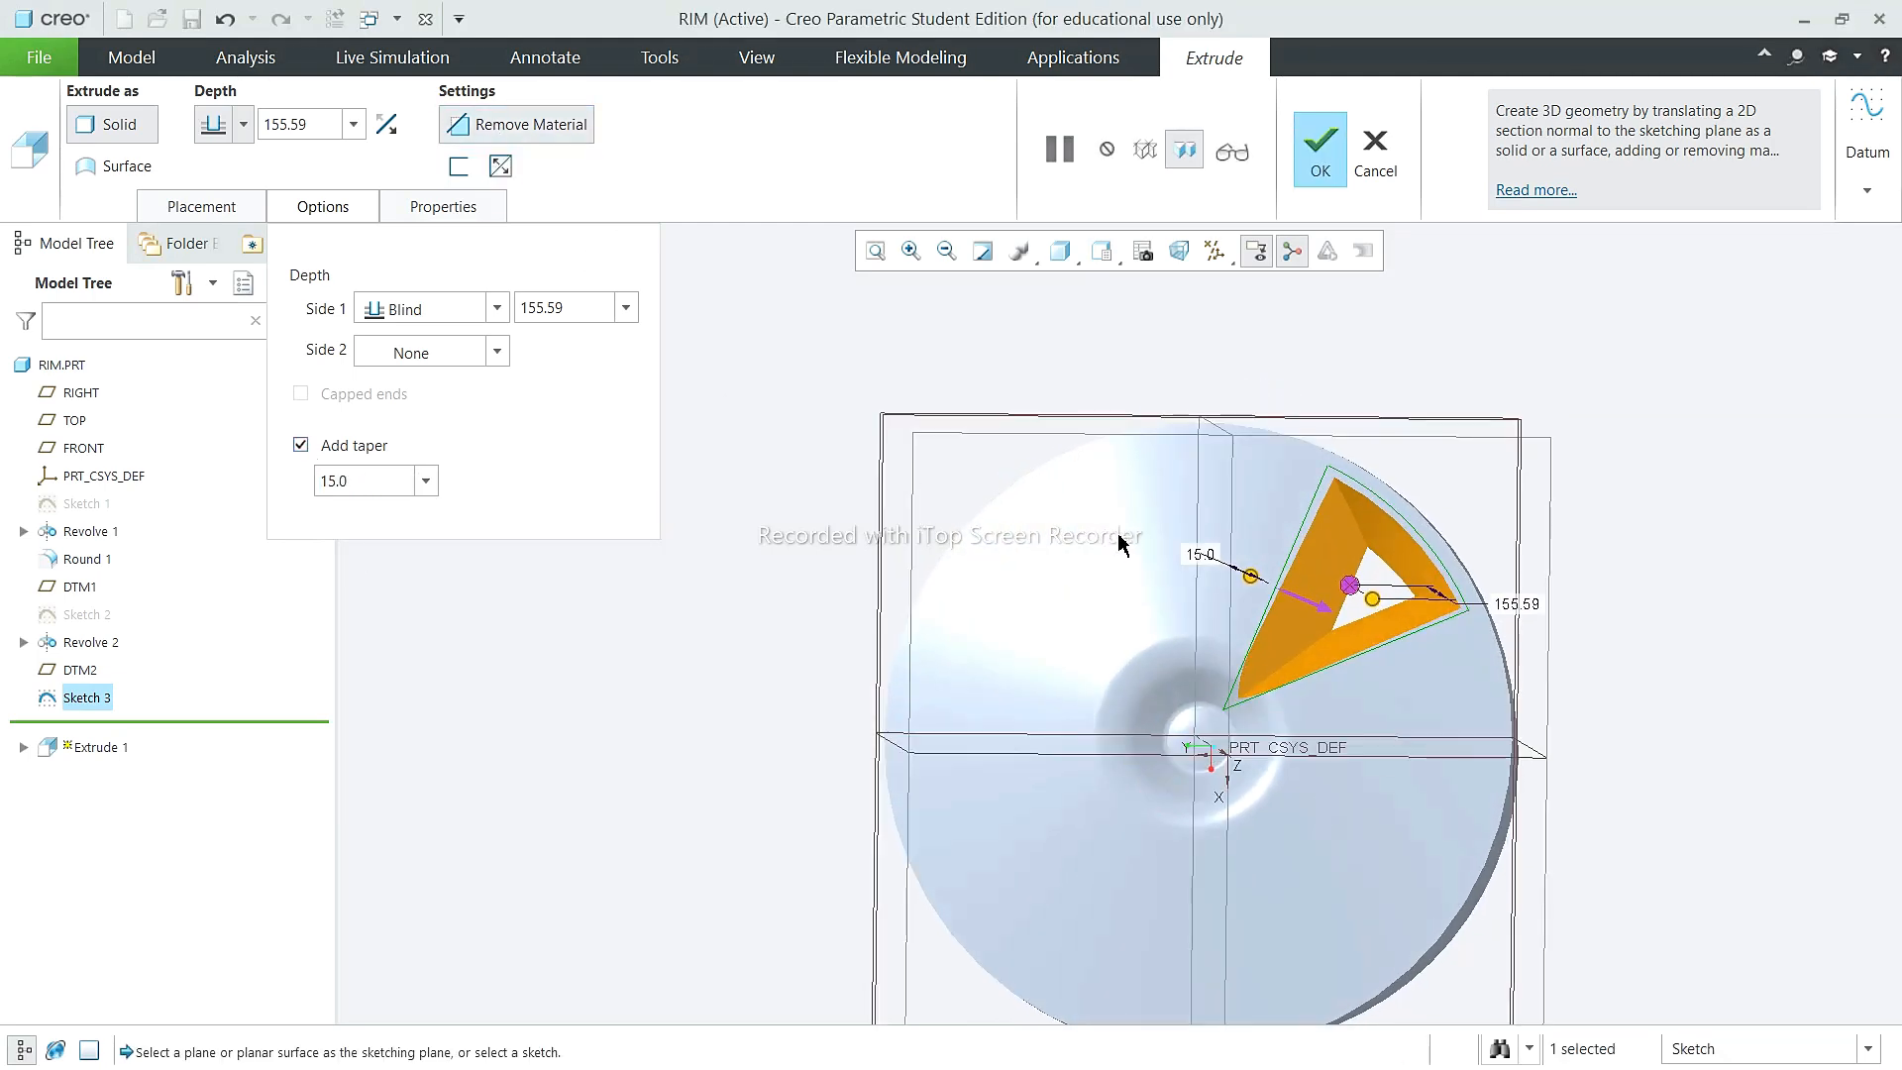
middle_click_drag(1250, 584, 1337, 597)
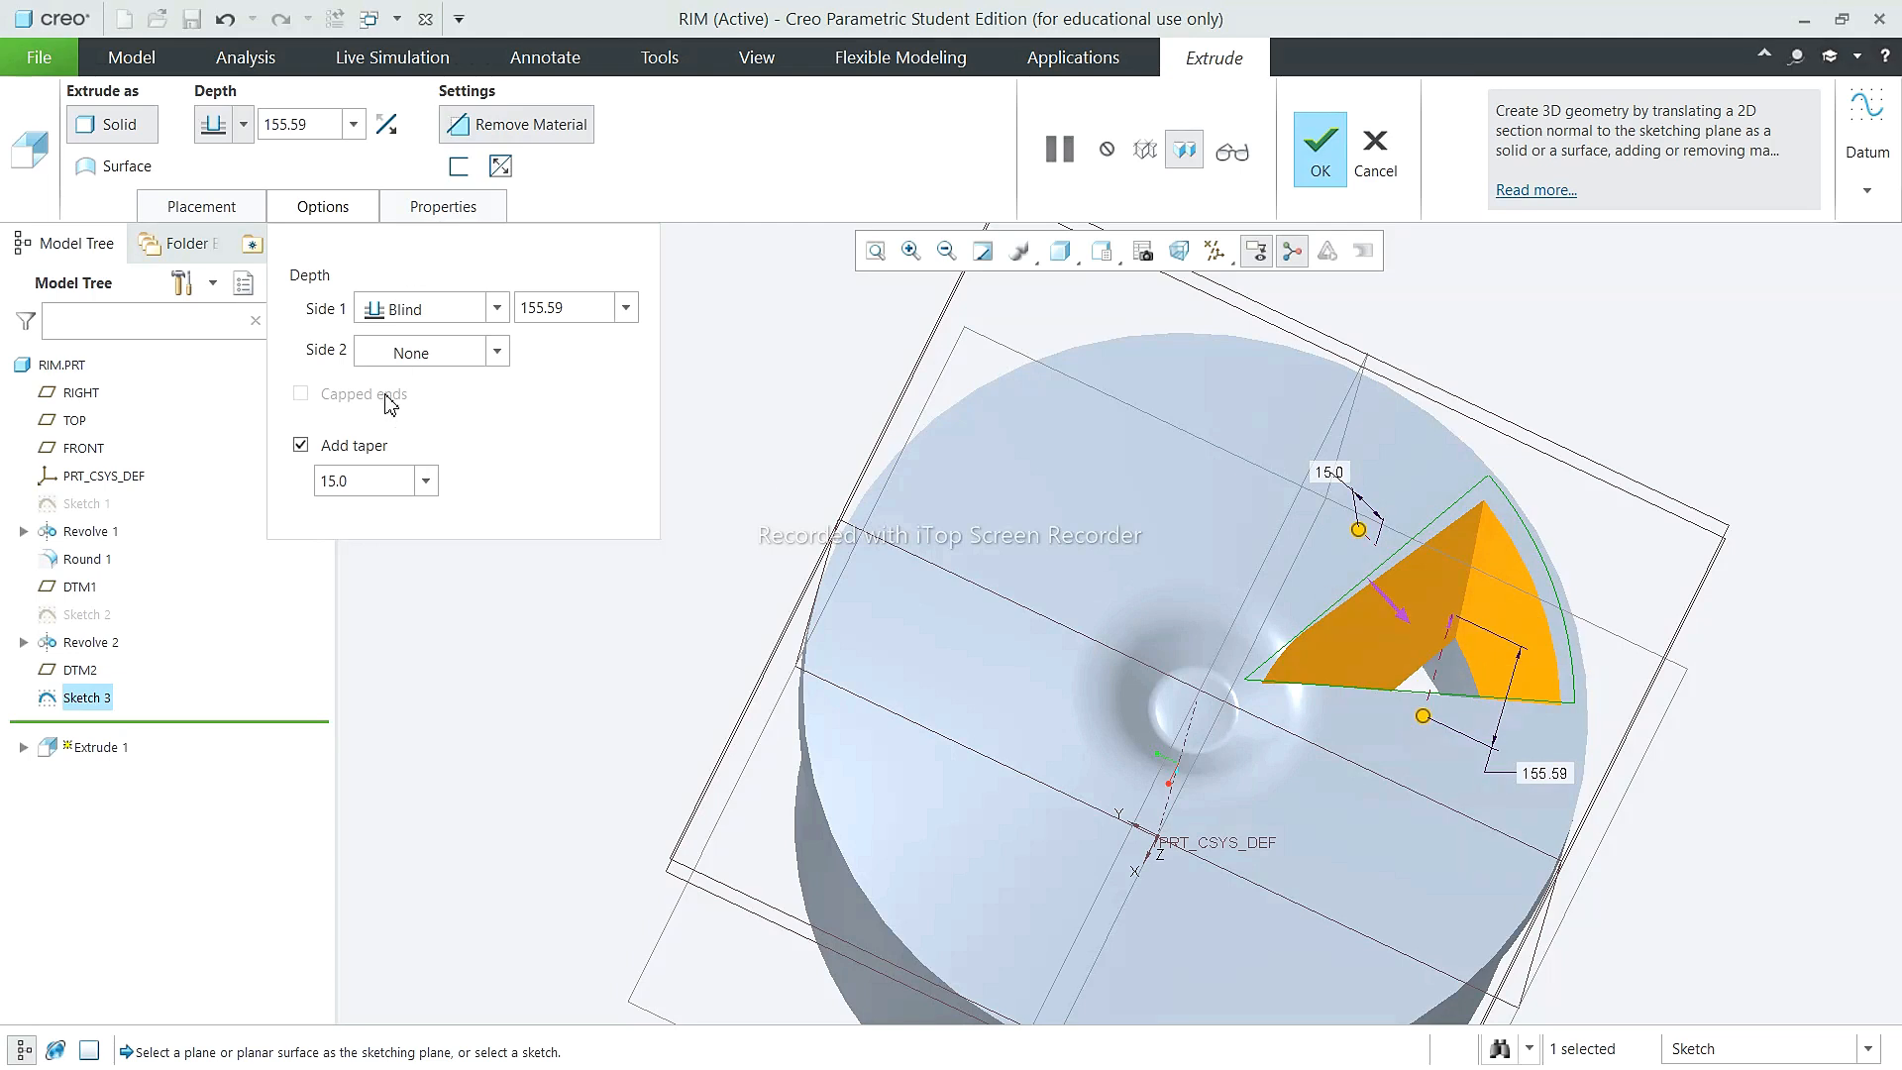
Step: Remove the taper from the trial cut and cancel the extrusion
left_click(301, 445)
middle_click_drag(1345, 642, 1519, 690)
left_click(1375, 149)
left_click(1033, 590)
Step: Reopen the sector sketch and fillet the inner corner between its two straight lines with a radius of about 13.8
right_click(88, 697)
left_click(120, 614)
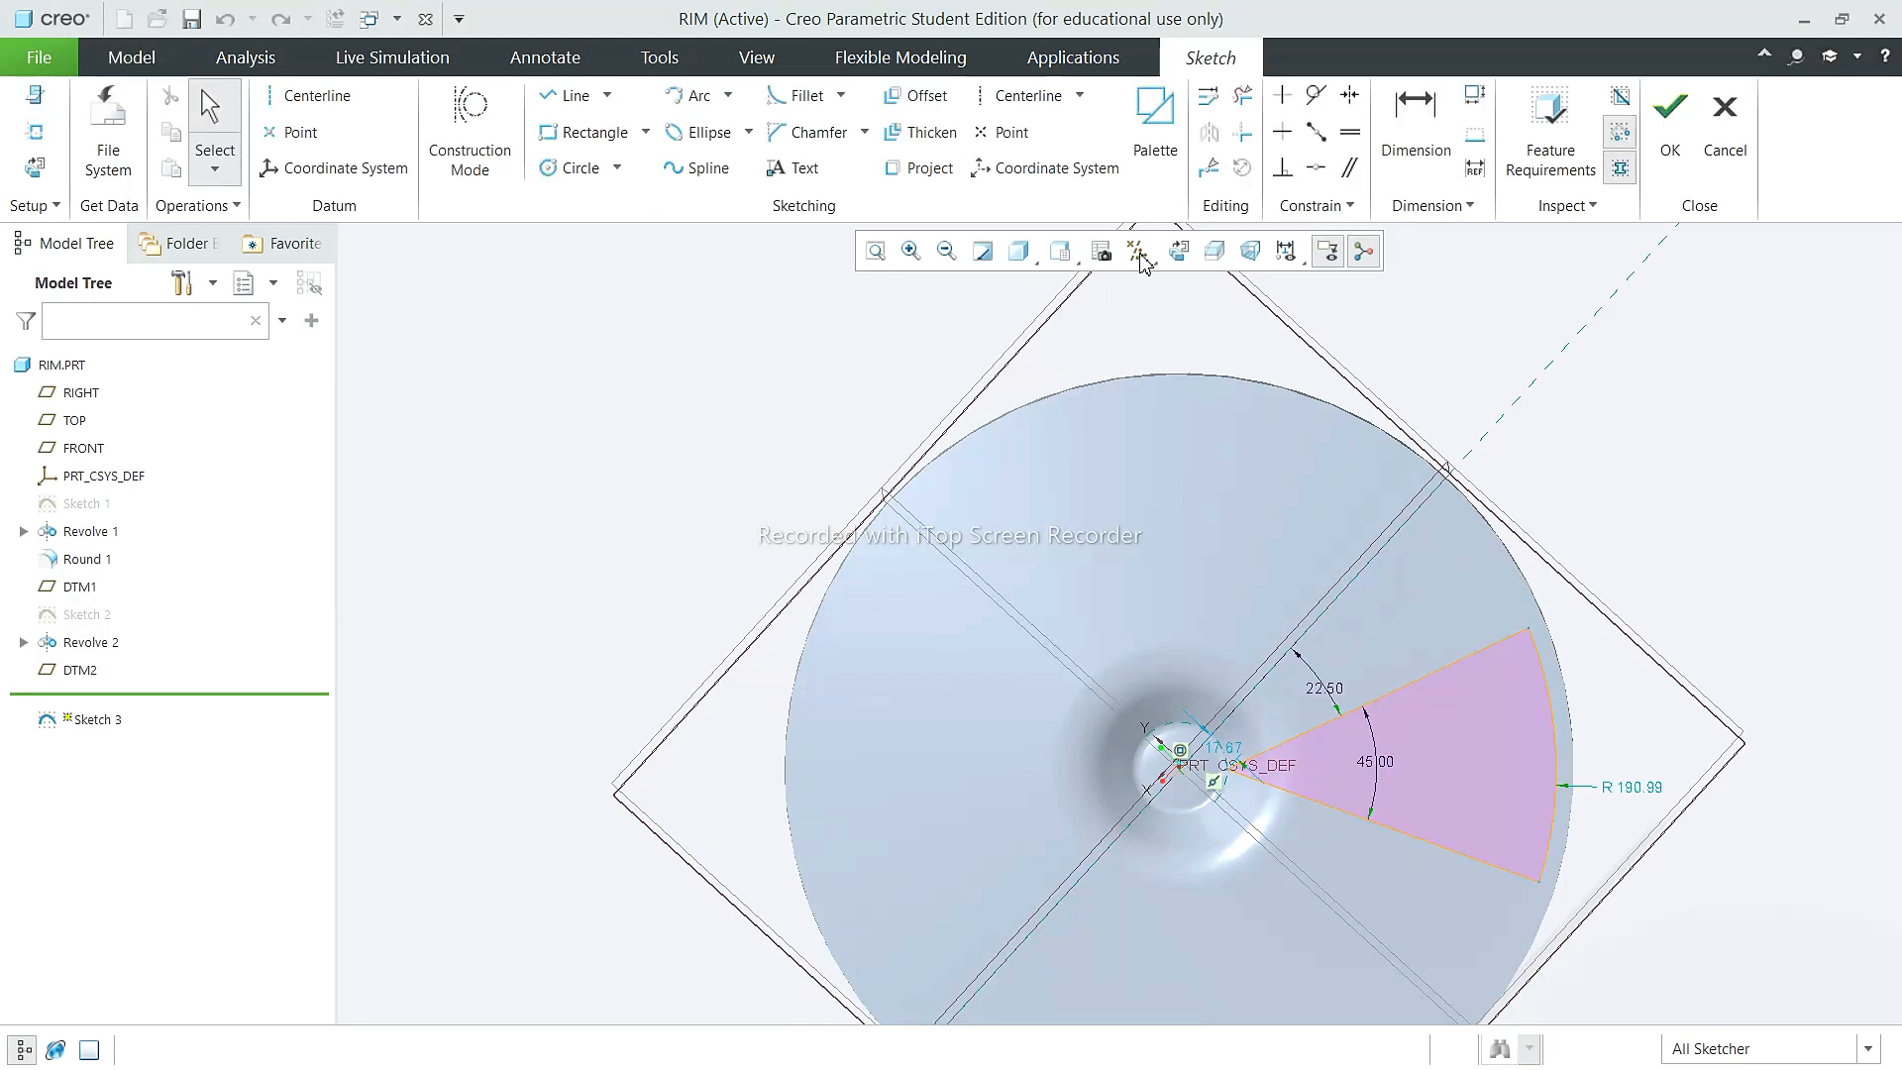
left_click(797, 95)
left_click(1327, 854)
left_click(1302, 818)
scroll(1304, 817, "down", 2)
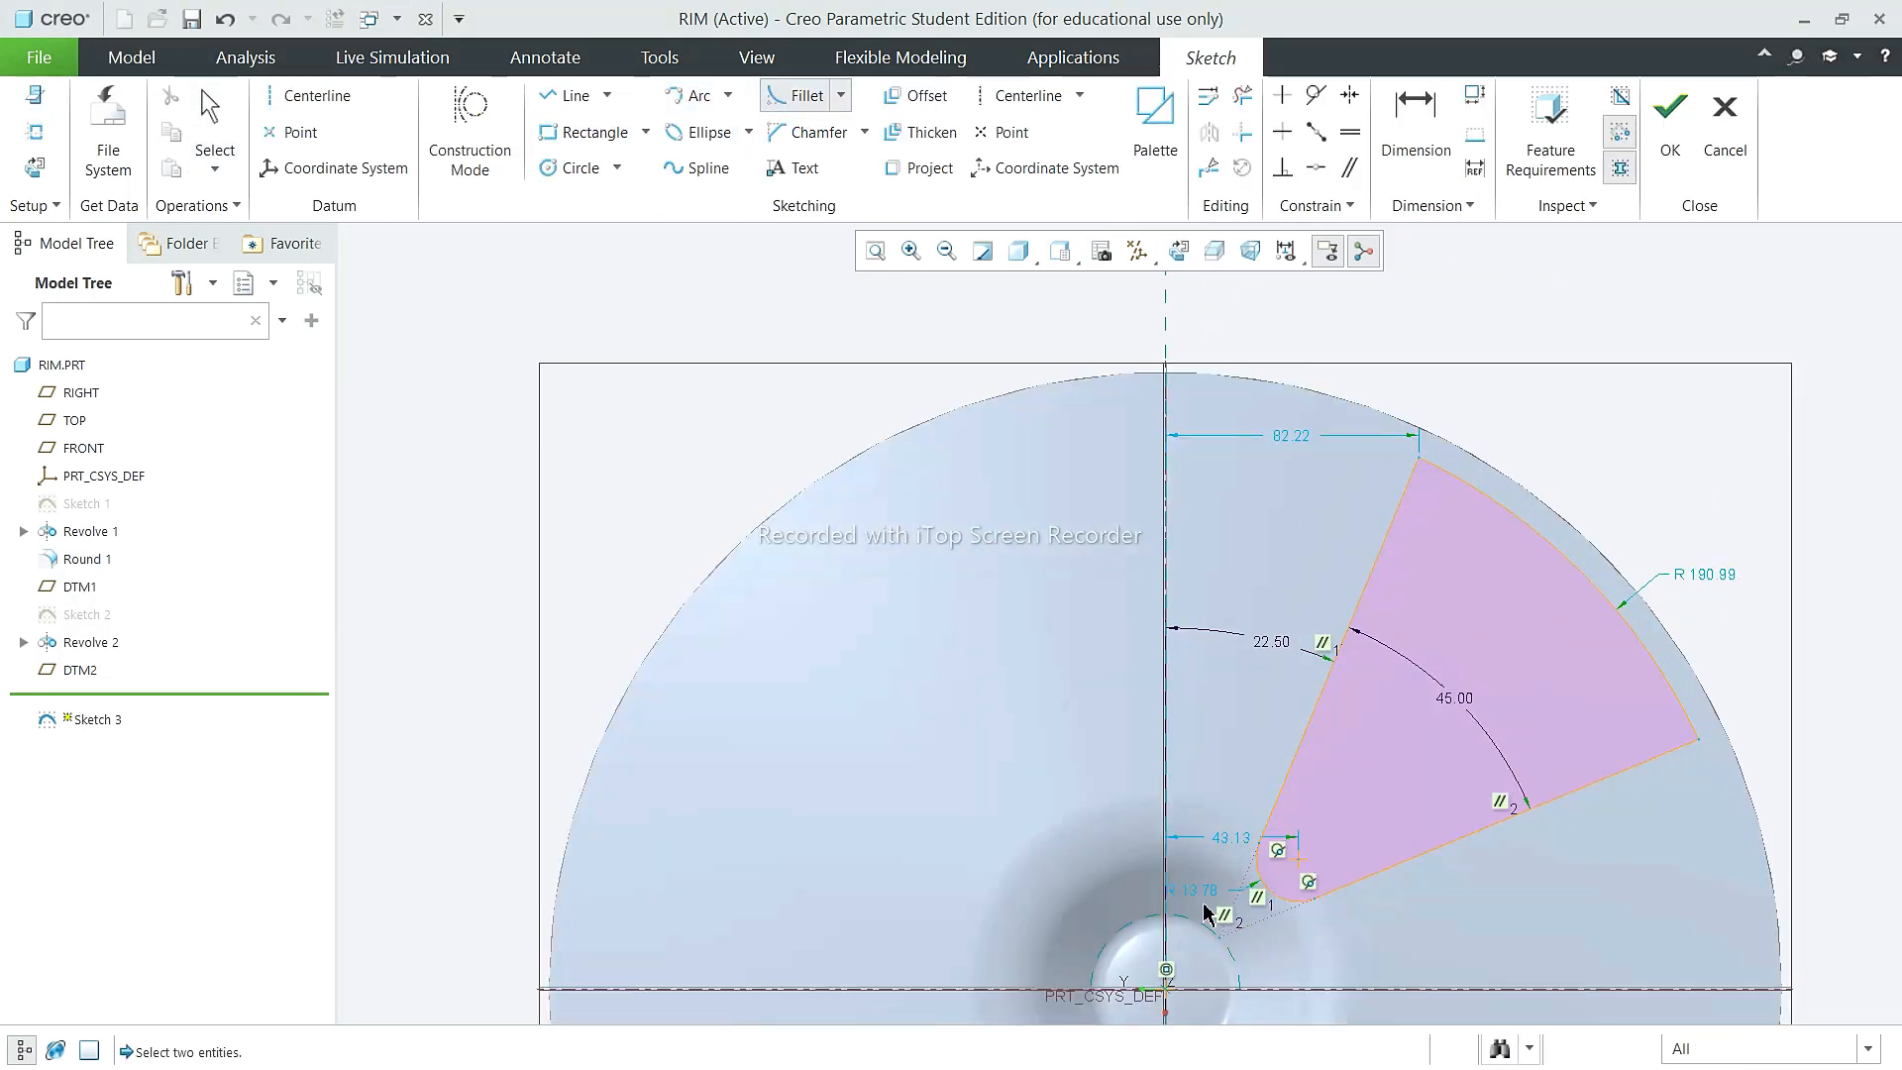
middle_click(413, 295)
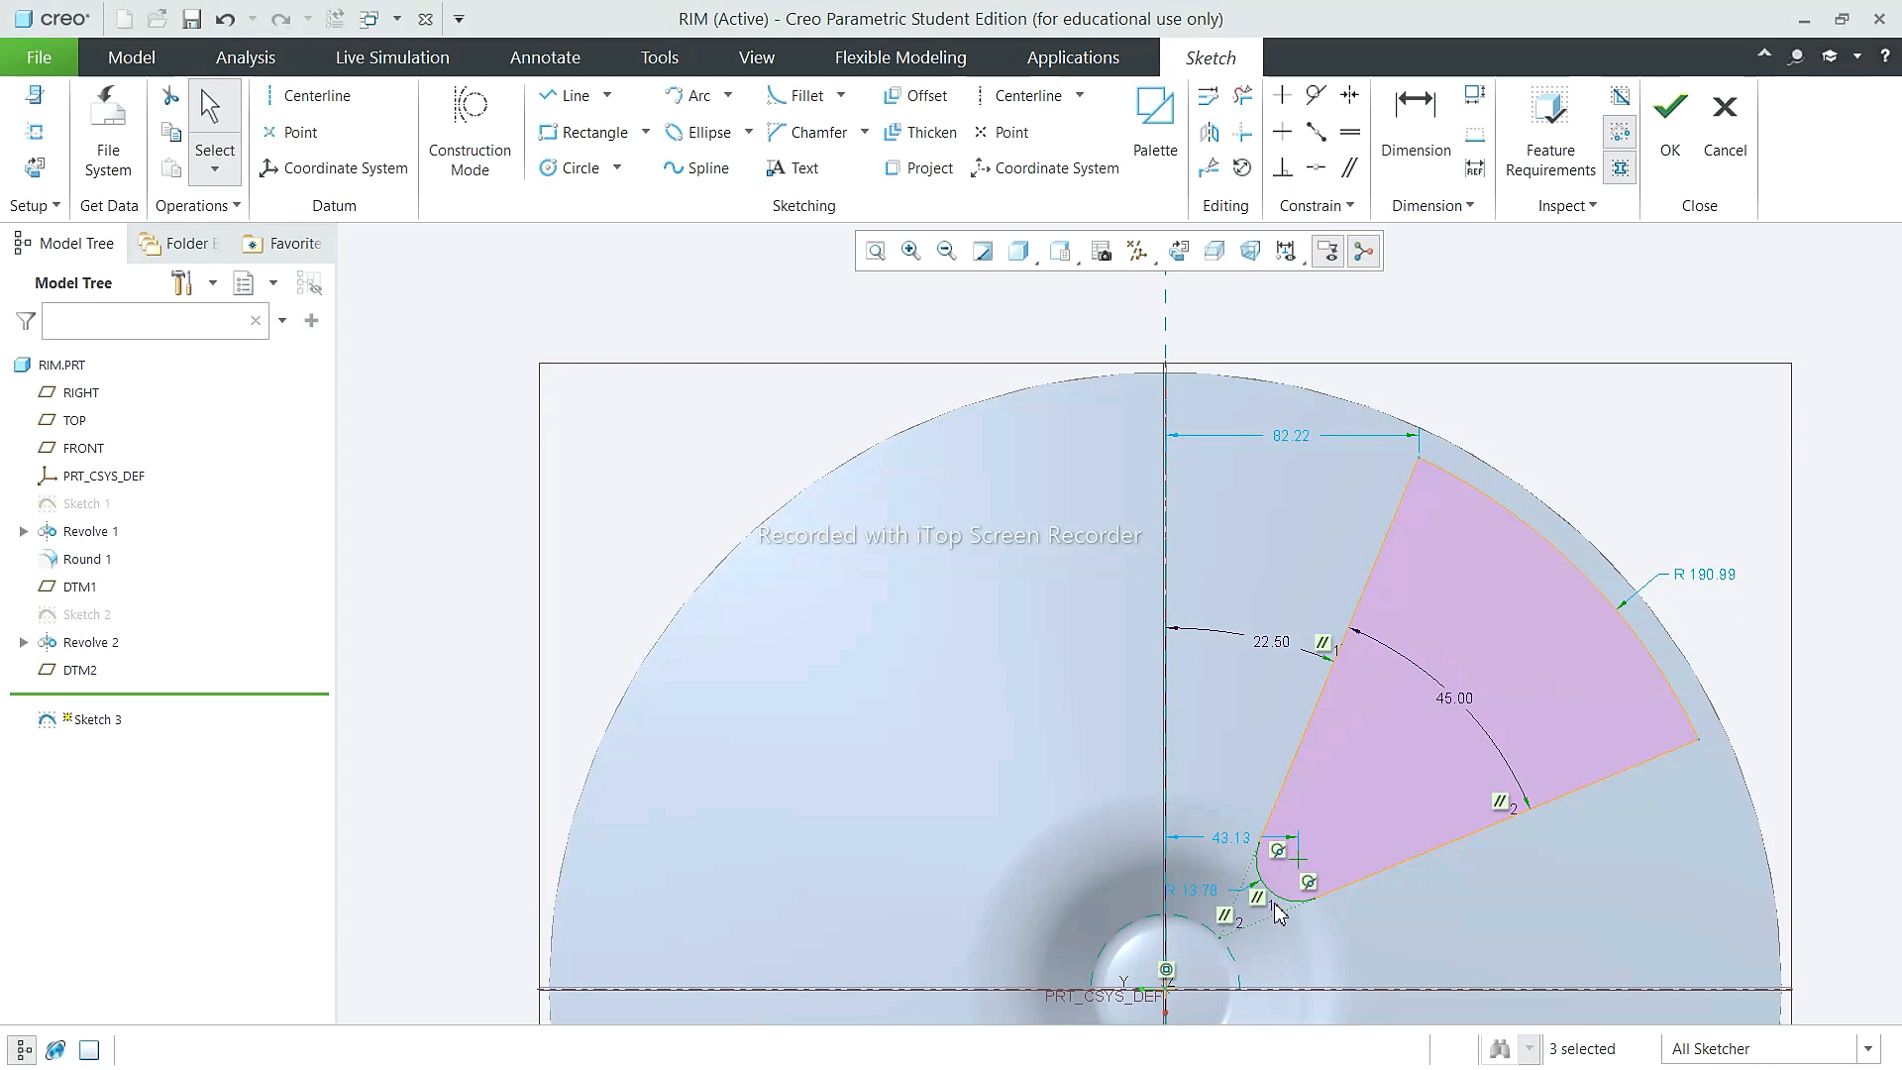
Step: Try a radius of 10 for the inner corner fillet and undo it
scroll(1209, 878, "down", 3)
double_click(1193, 869)
type("10")
key("Return")
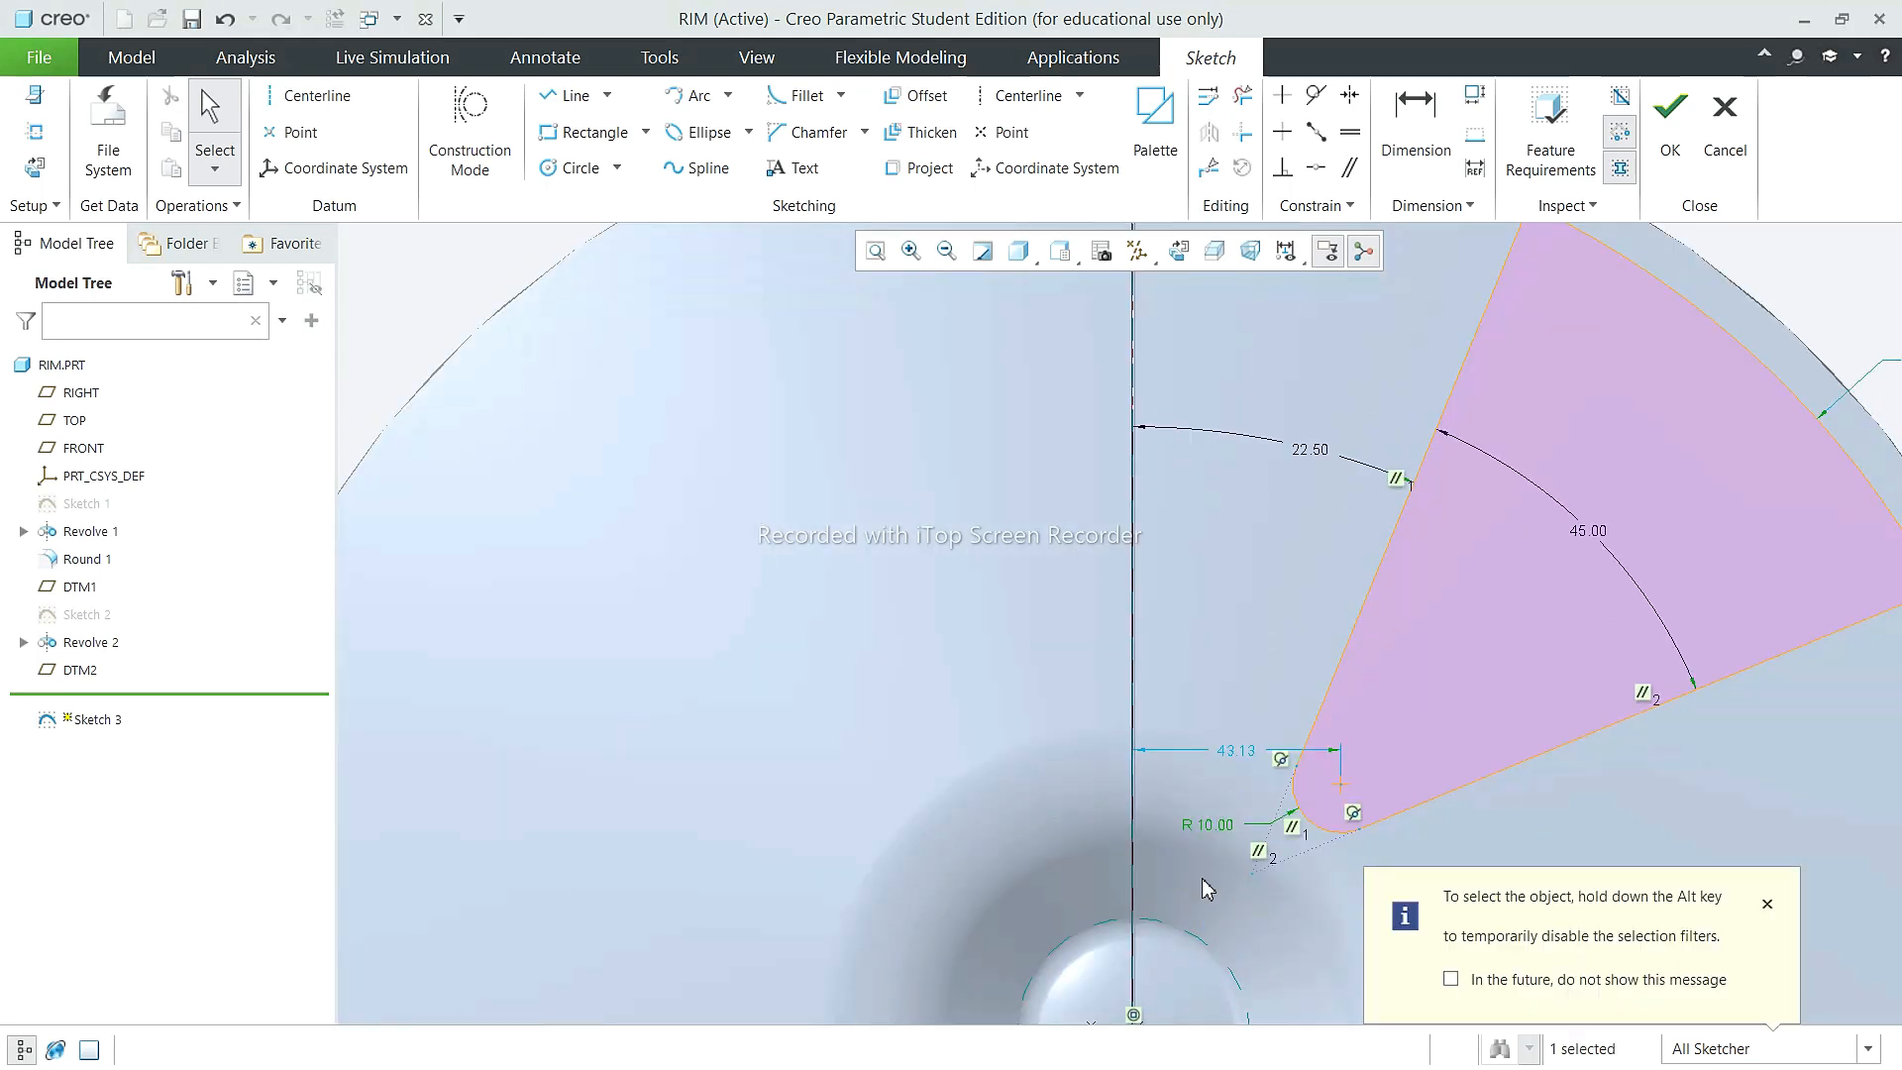
left_click(225, 19)
Step: Set the radius of the sector's inner corner fillet to 15
double_click(1194, 881)
type("15")
key("Return")
scroll(1171, 654, "up", 2)
Step: Dimension the fillet centre's vertical distance from the horizontal axis and set it to 40
left_click(1415, 118)
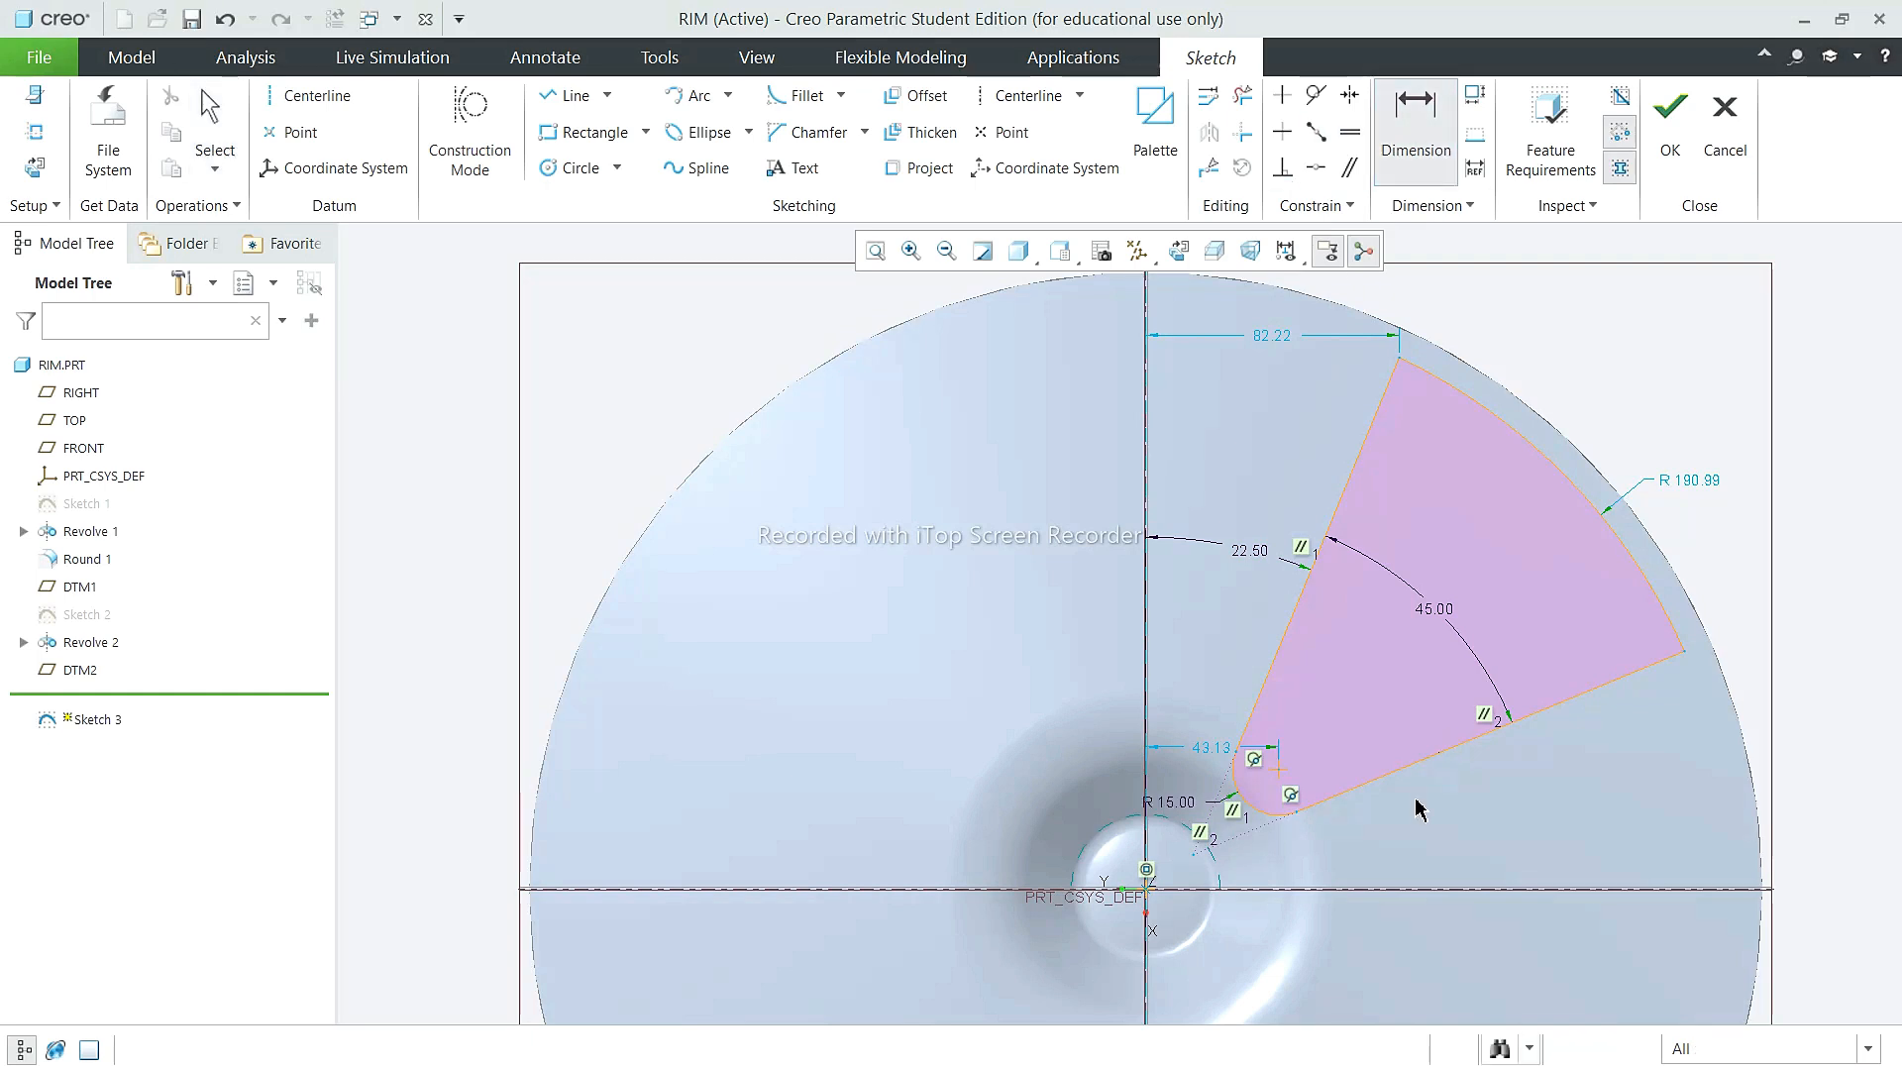
left_click(1426, 757)
left_click(1447, 888)
middle_click(1554, 796)
left_click(1652, 305)
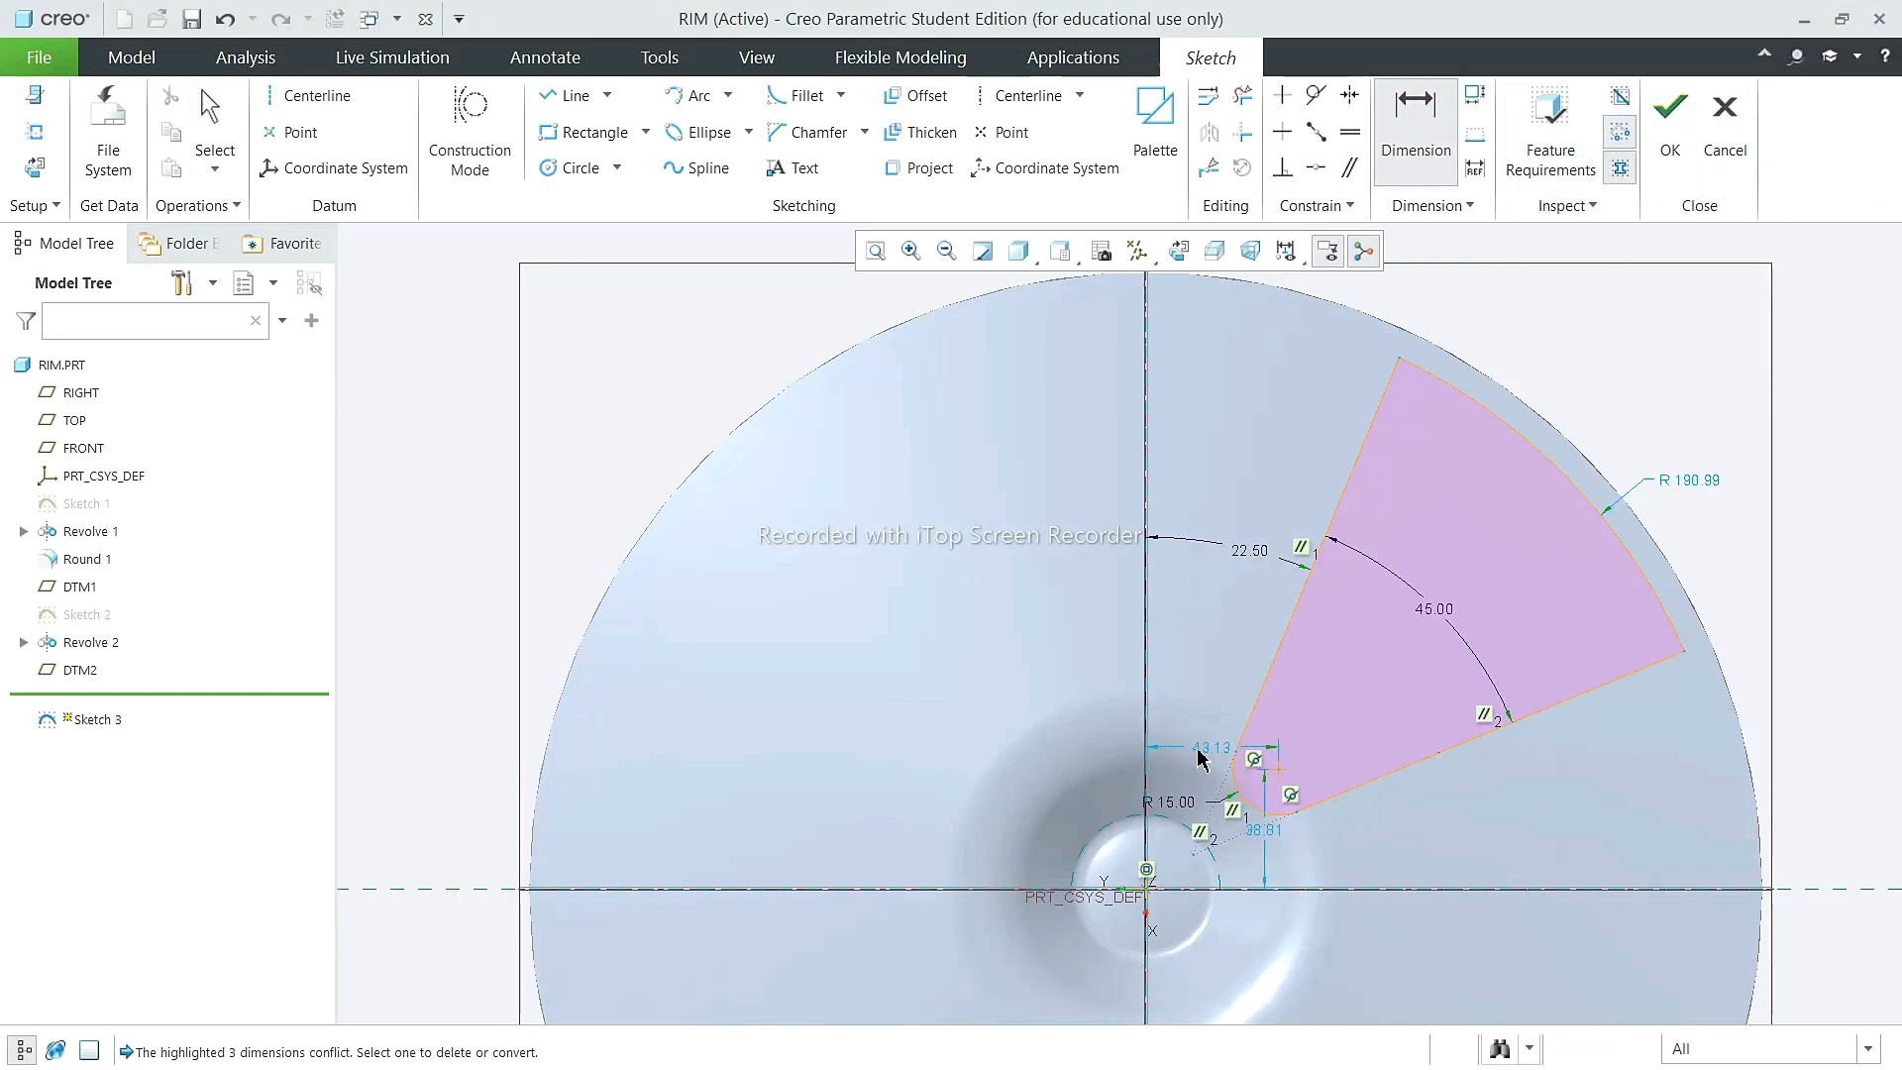
left_click(210, 124)
left_click(1260, 830)
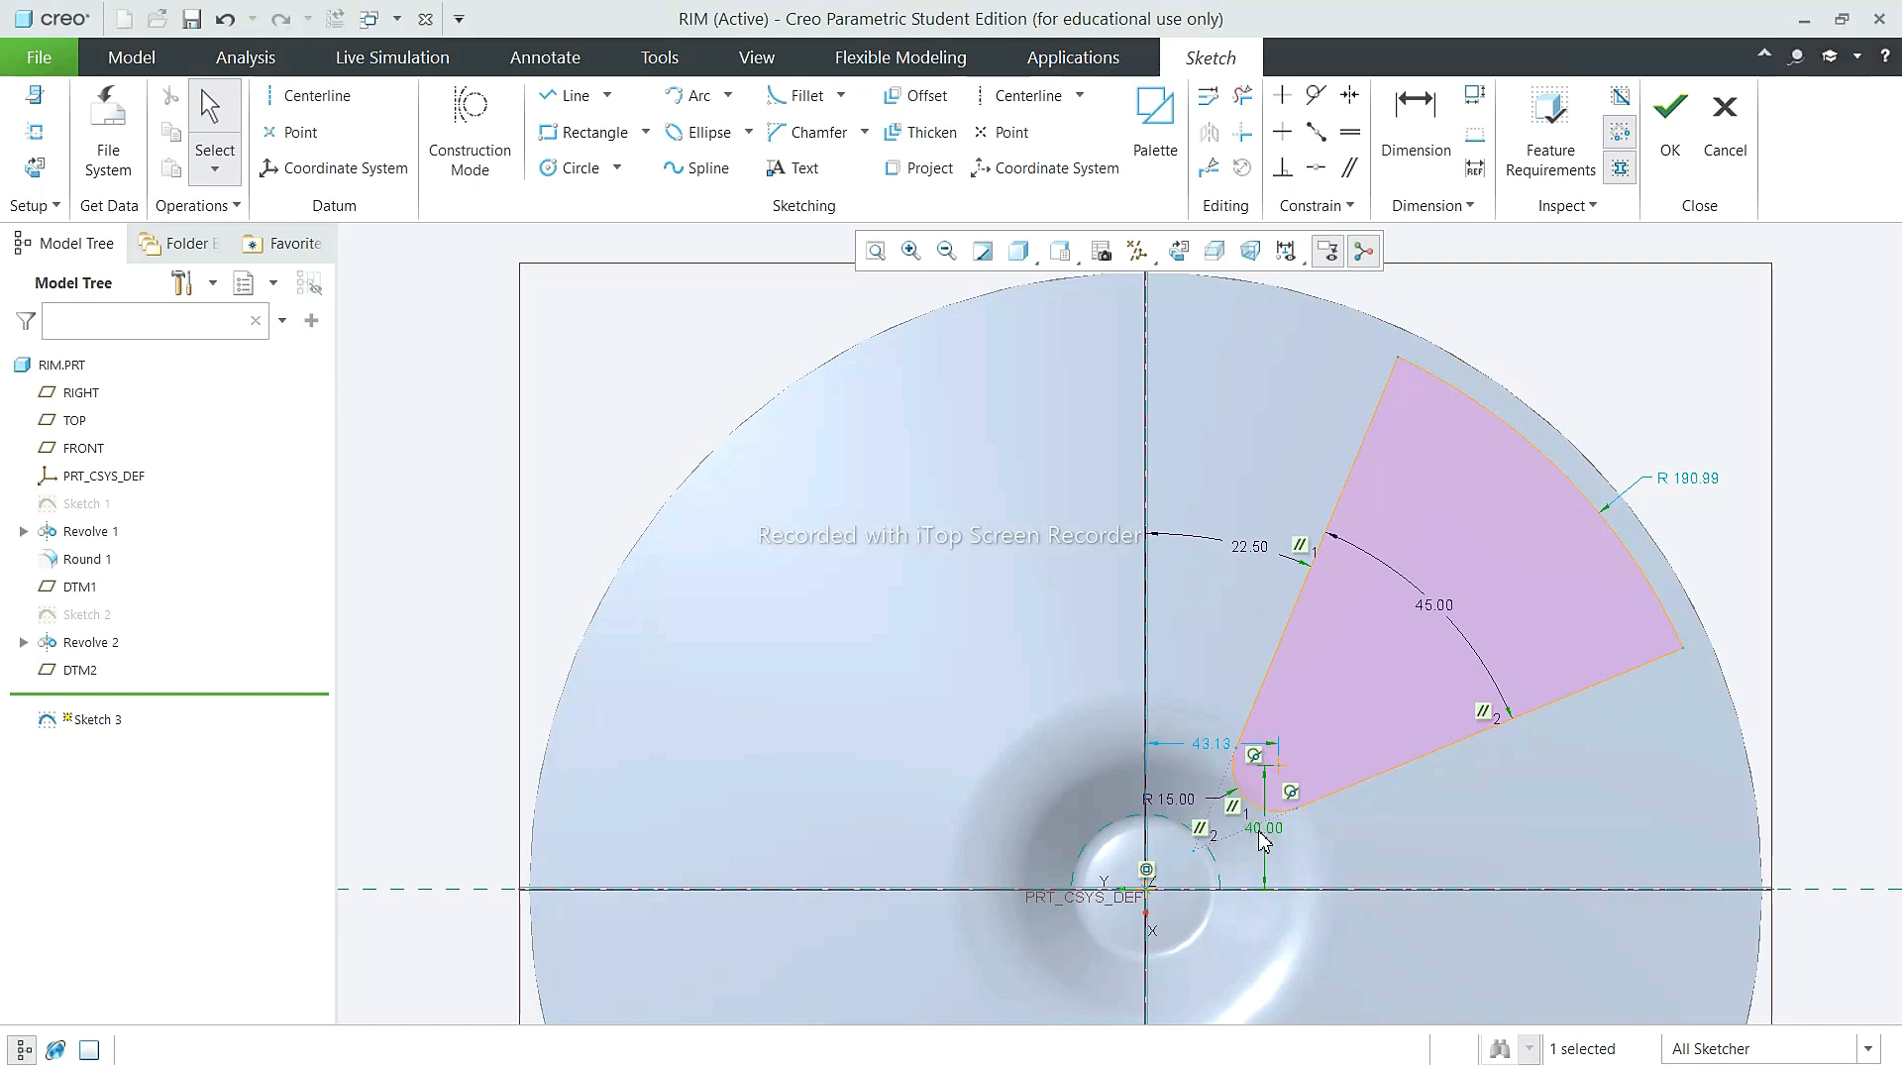
Step: Set the fillet centre's distance from the vertical axis to 40 and finish the sketch
double_click(1210, 743)
type("40")
key("Return")
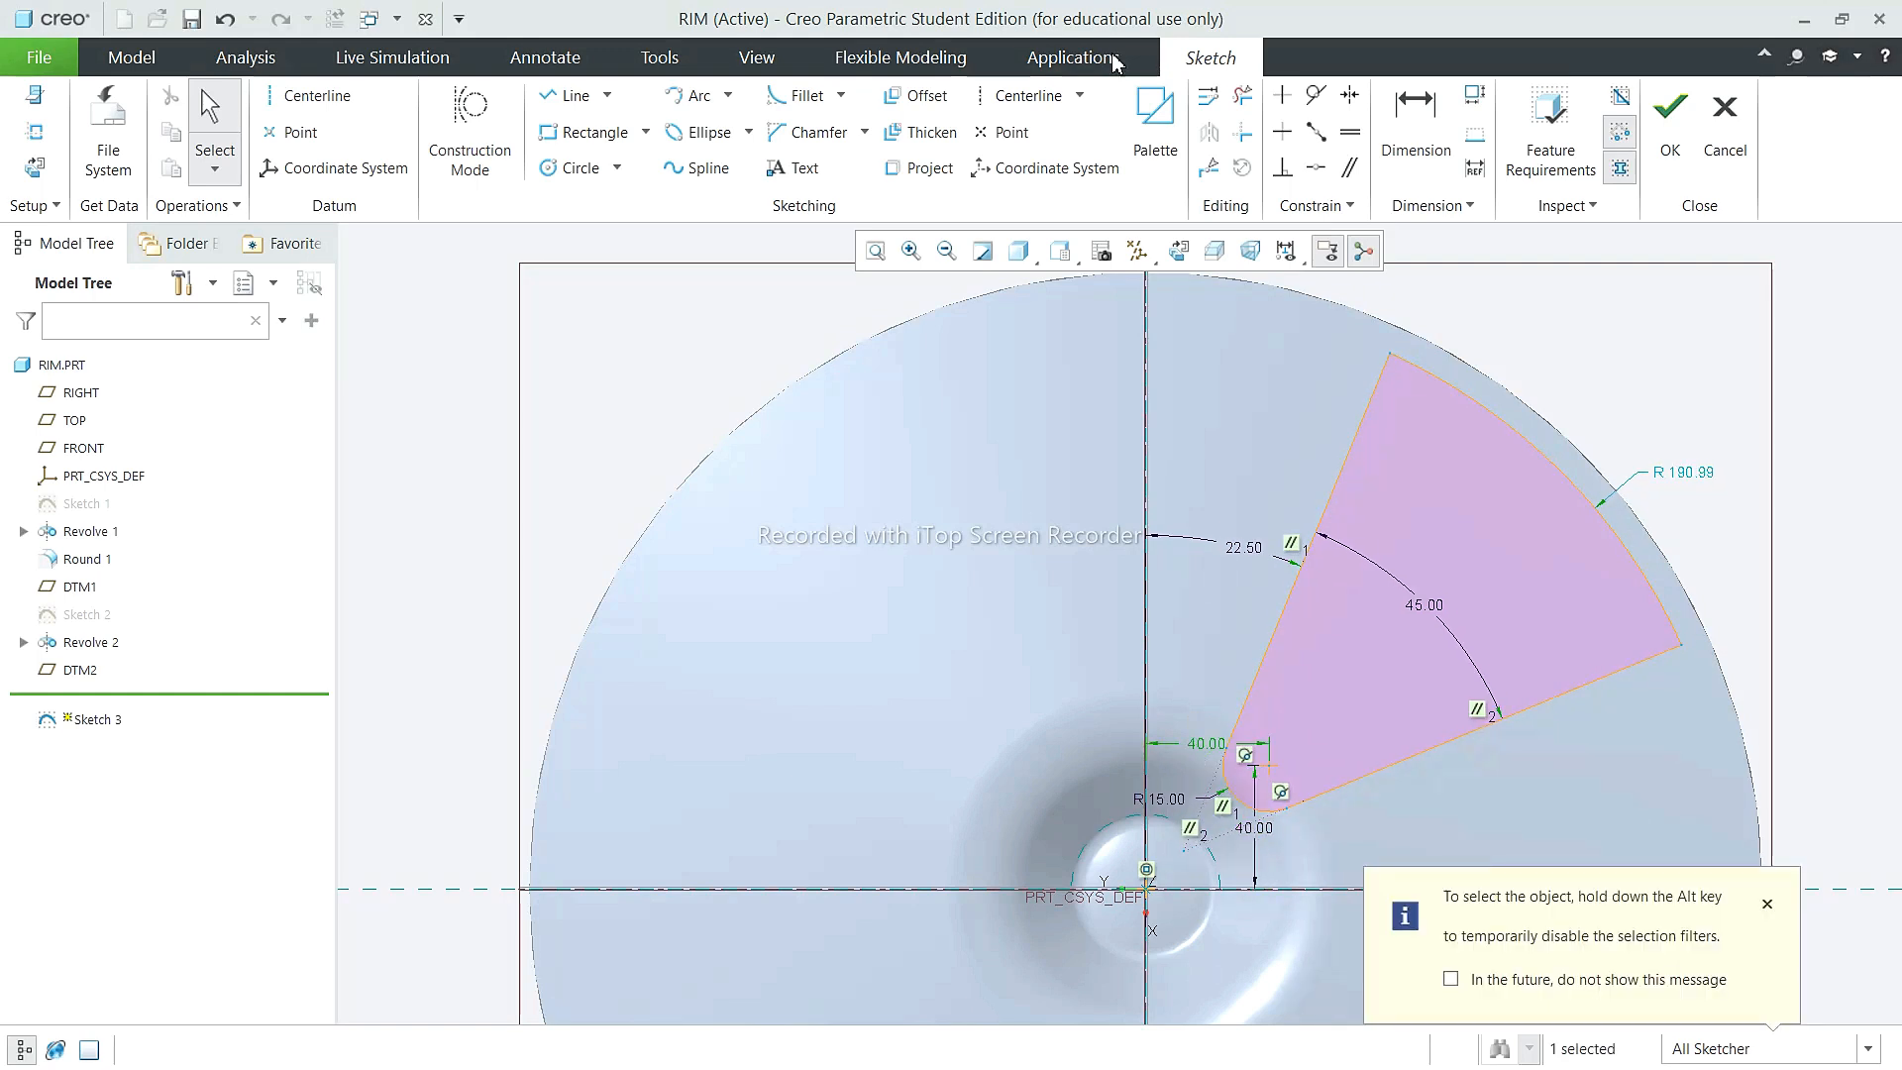
left_click(1673, 150)
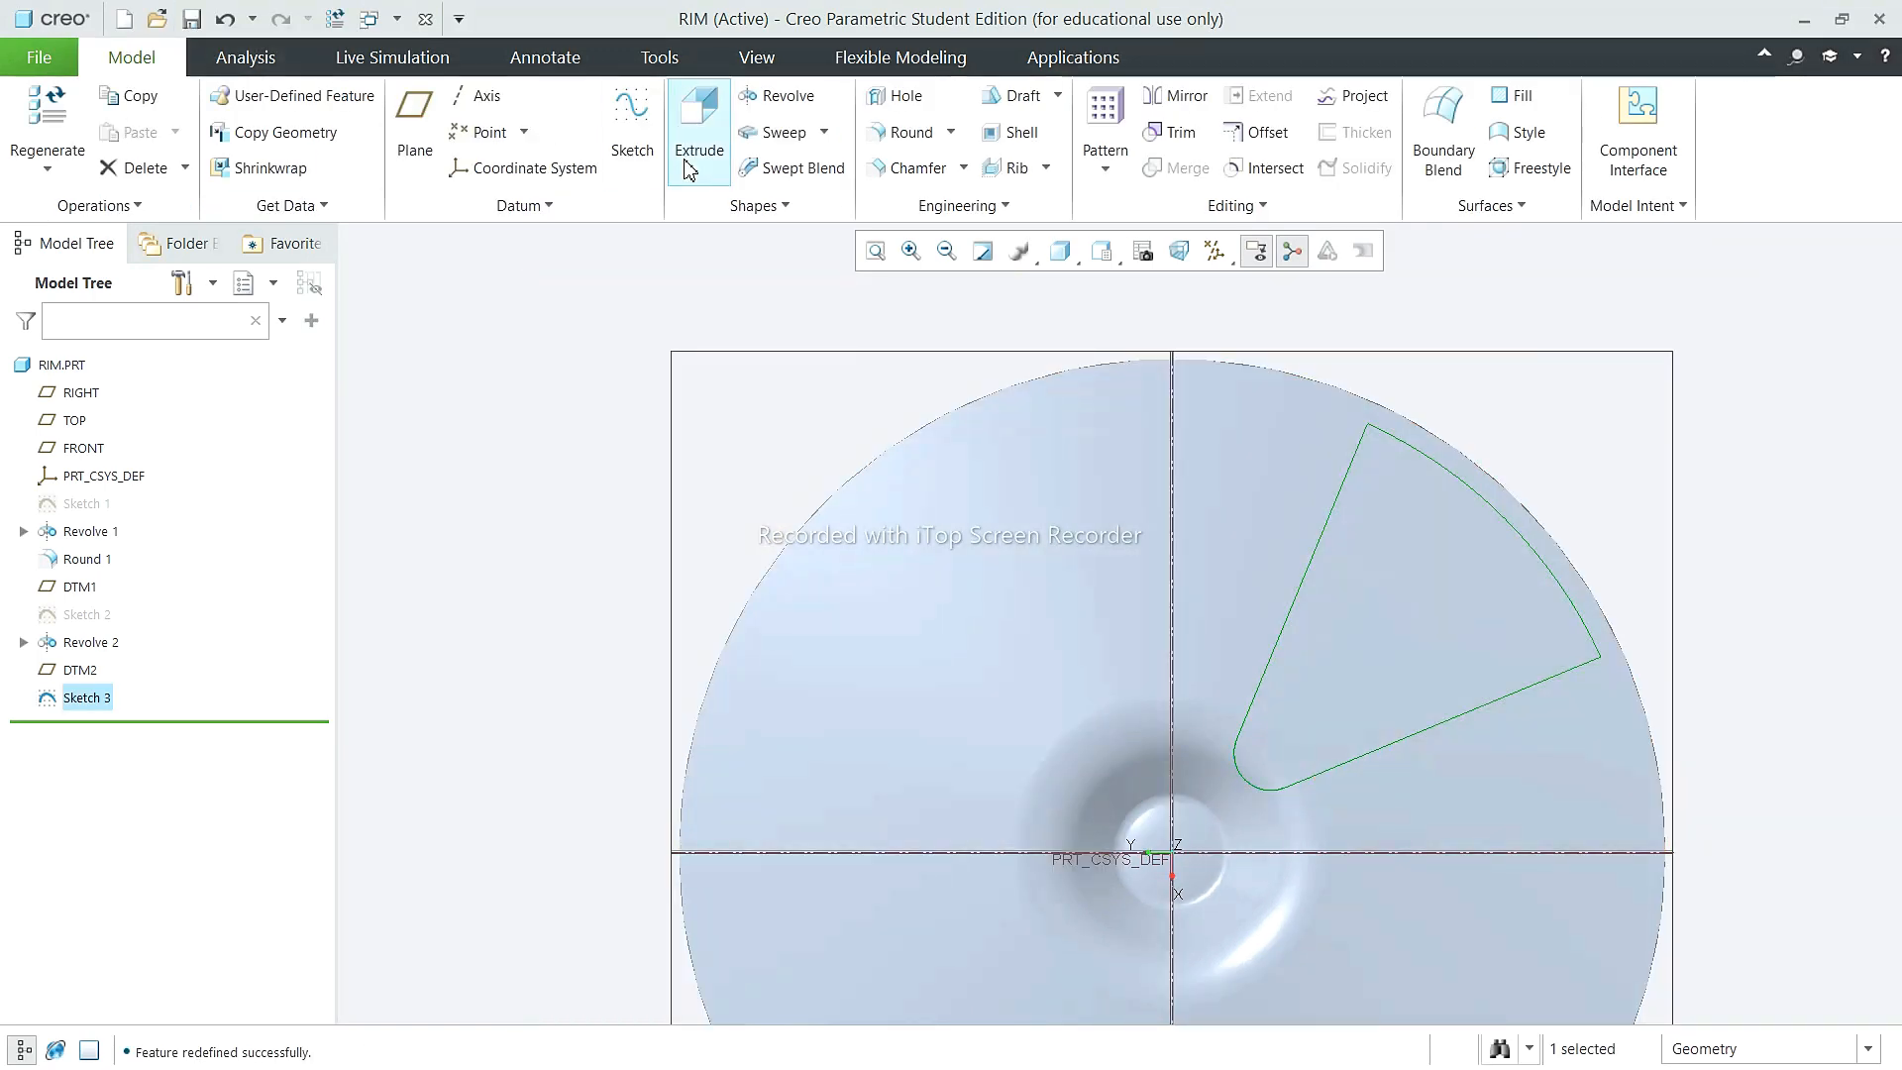
Step: Extrude the rounded sector sketch 150 down into the rim as a material-removing cut
left_click(701, 125)
middle_click_drag(1214, 619, 1060, 396)
left_click(386, 125)
middle_click_drag(714, 555, 677, 349)
left_click(459, 126)
middle_click_drag(713, 416, 594, 327)
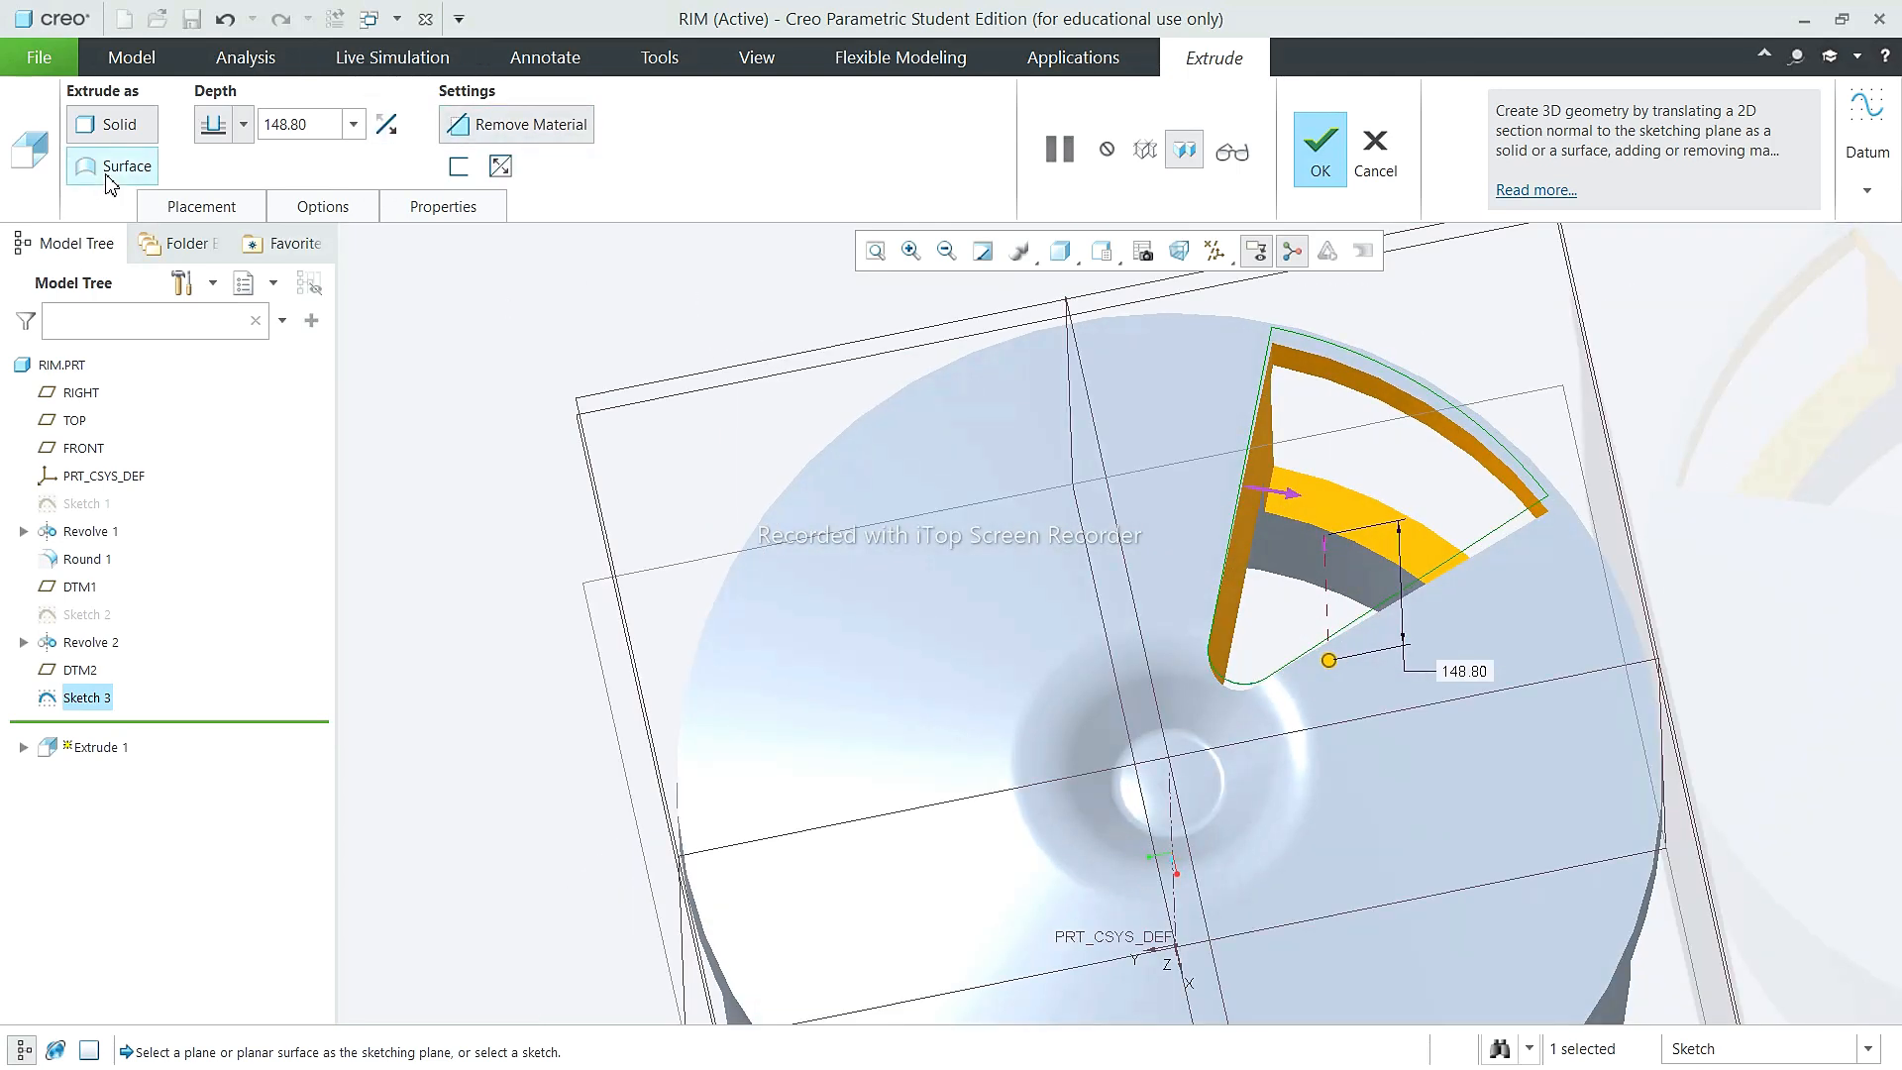
double_click(316, 129)
type("150")
key("Return")
left_click(1327, 164)
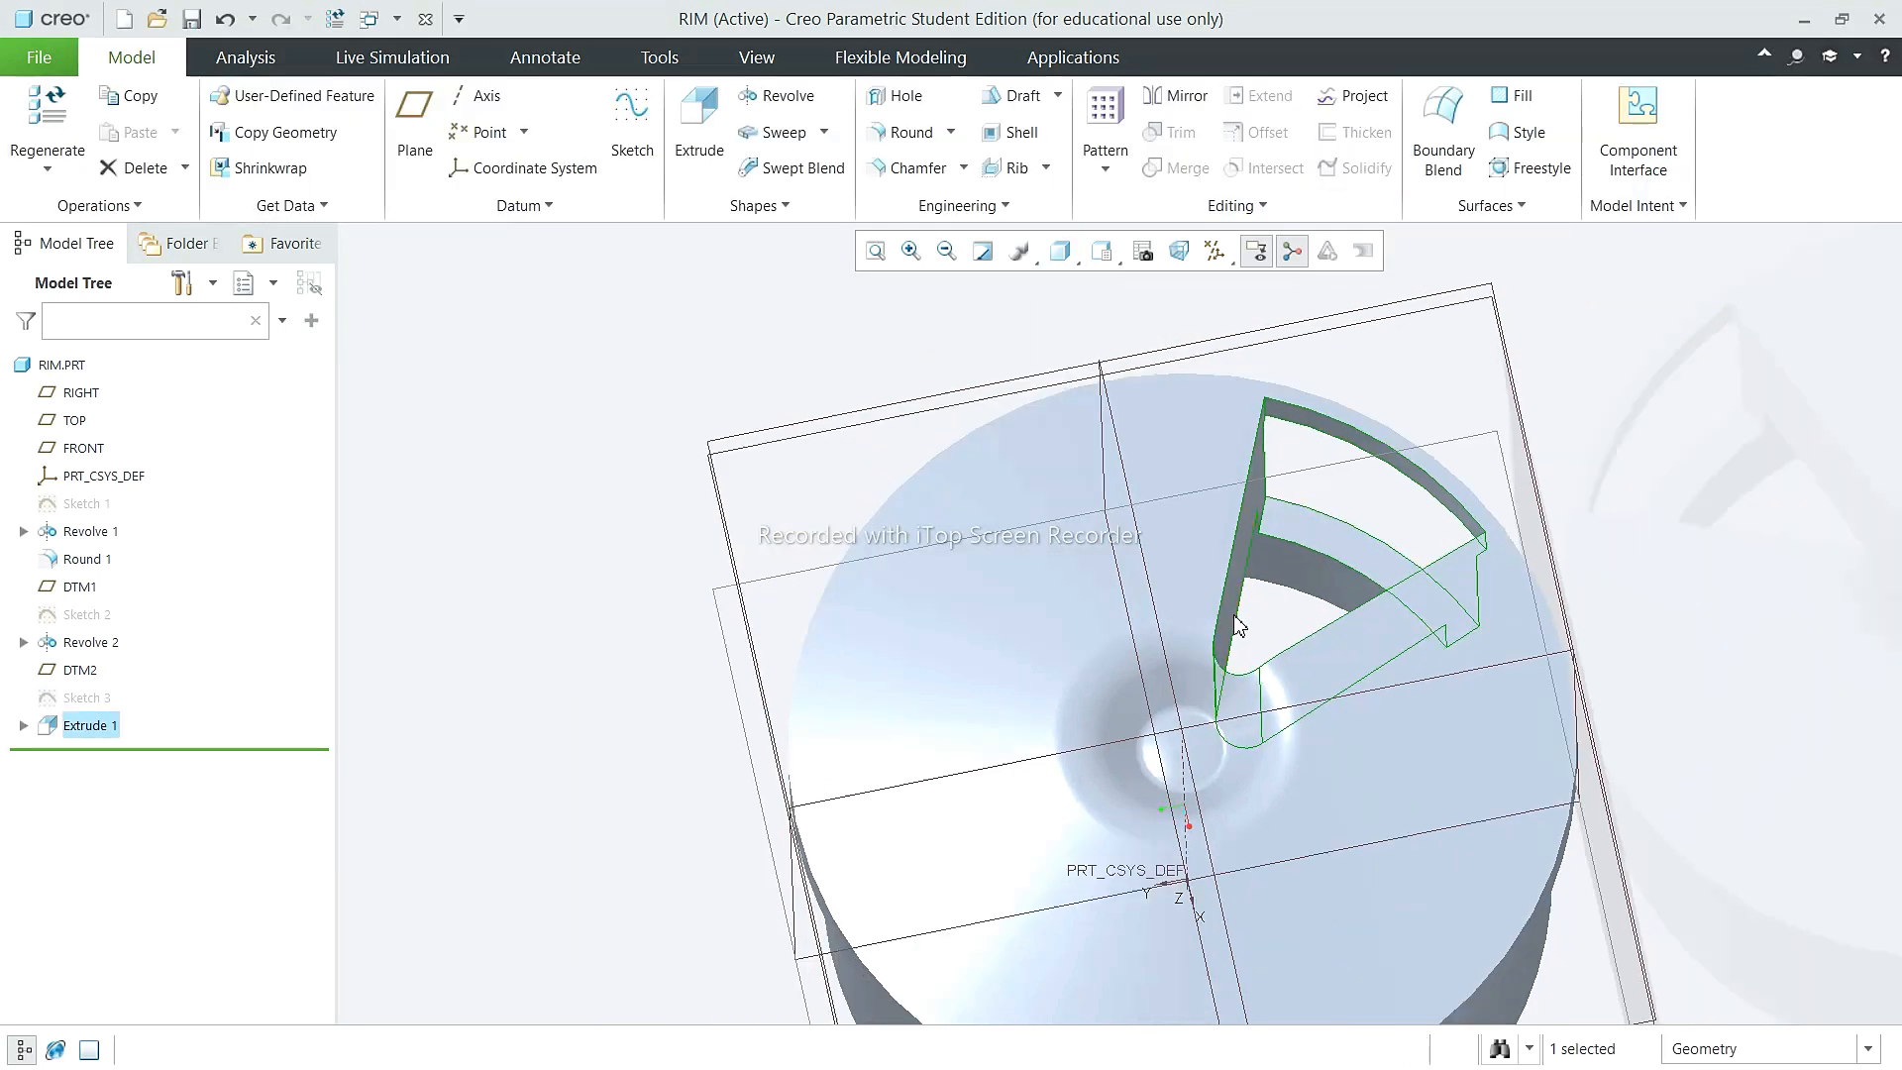
Step: Pattern the sector cut around the rim's central axis with 5 members
scroll(1231, 642, "down", 3)
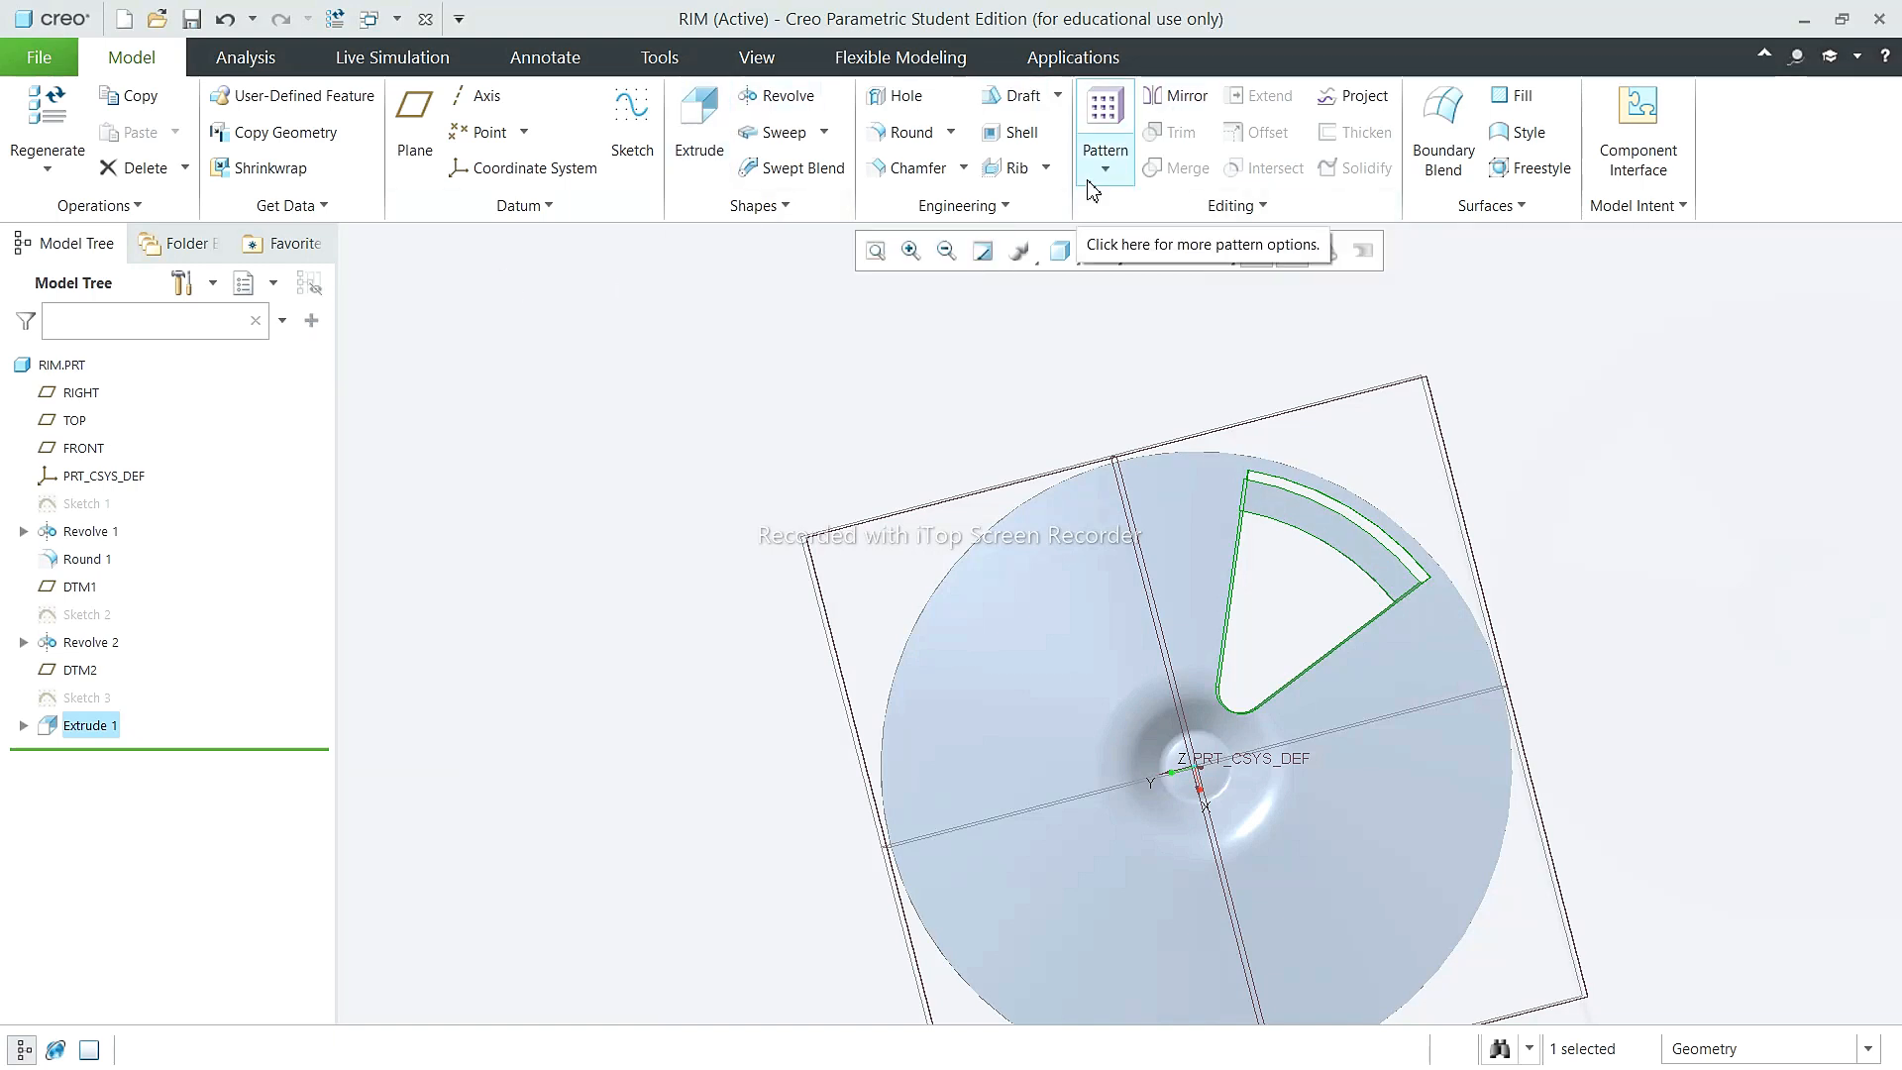
left_click(1104, 148)
key("ctrl+d")
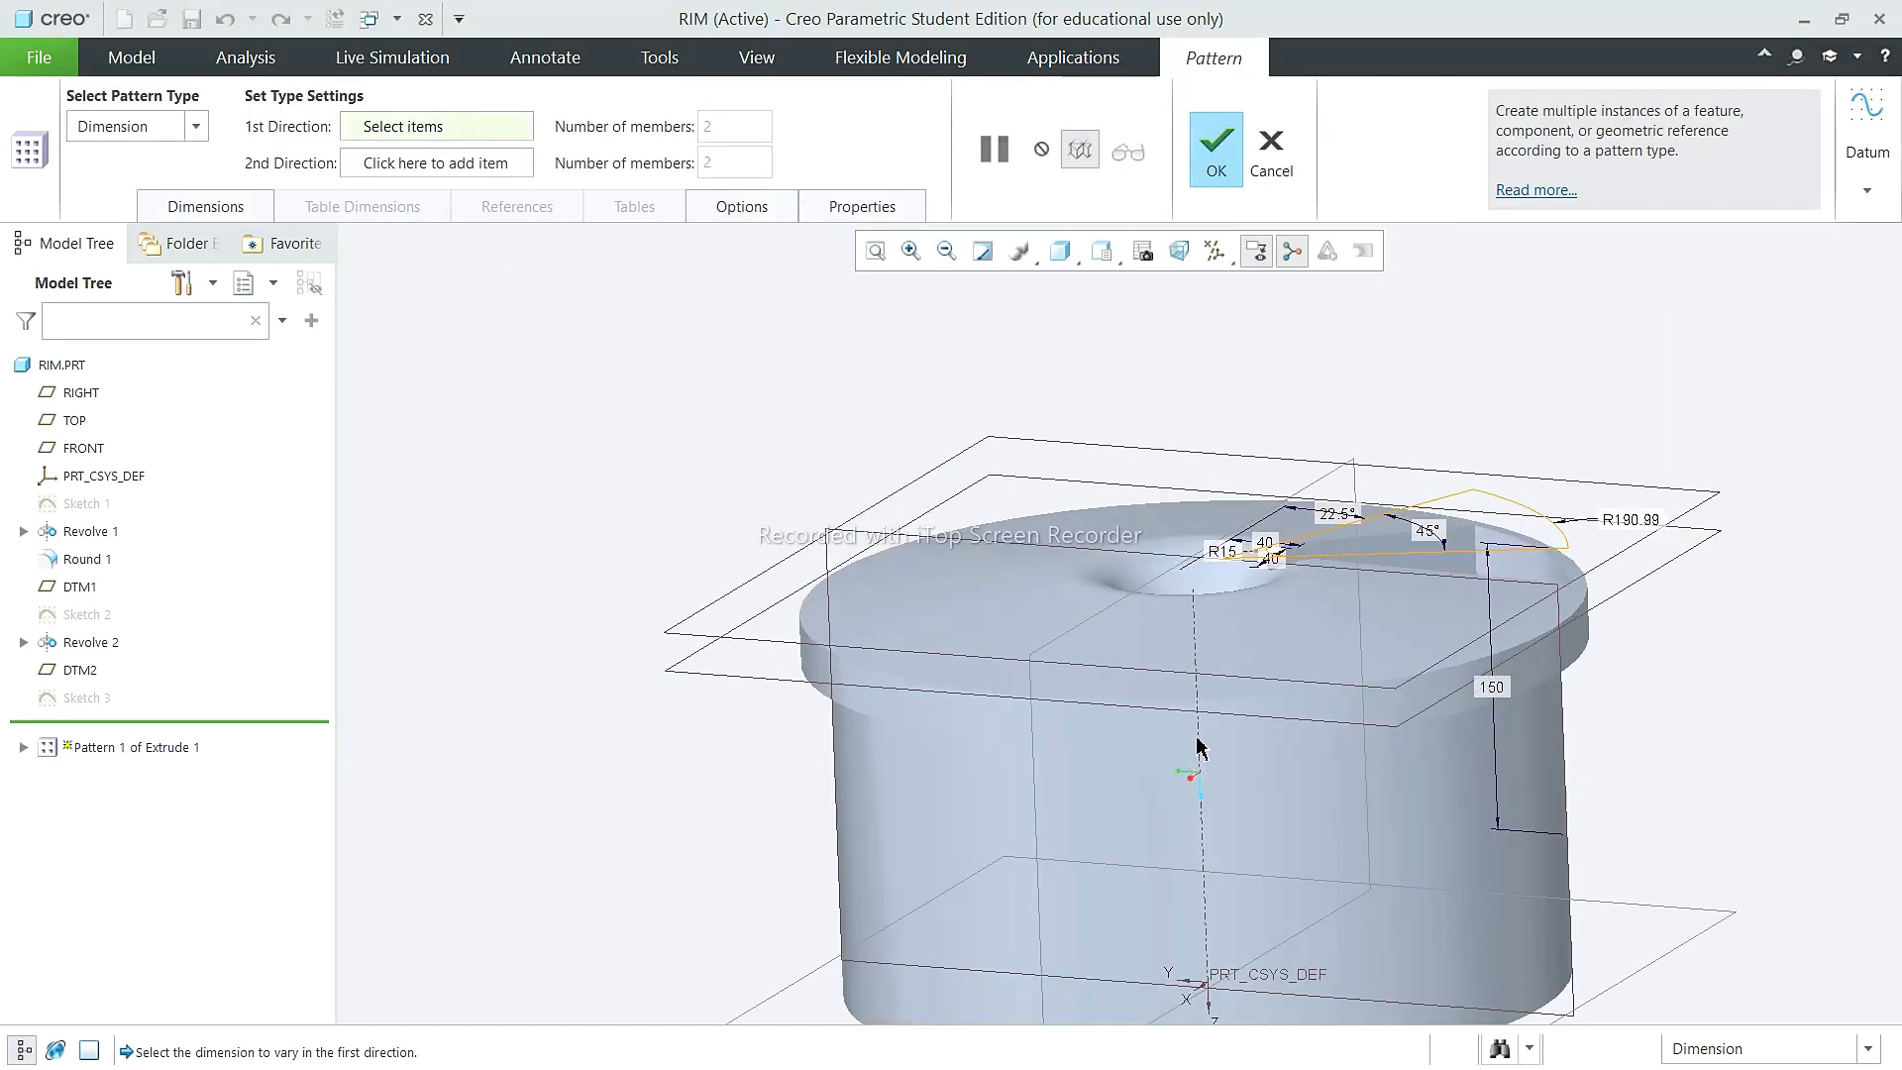
scroll(1202, 572, "down", 4)
scroll(1202, 572, "up", 2)
middle_click_drag(1201, 571, 1249, 868)
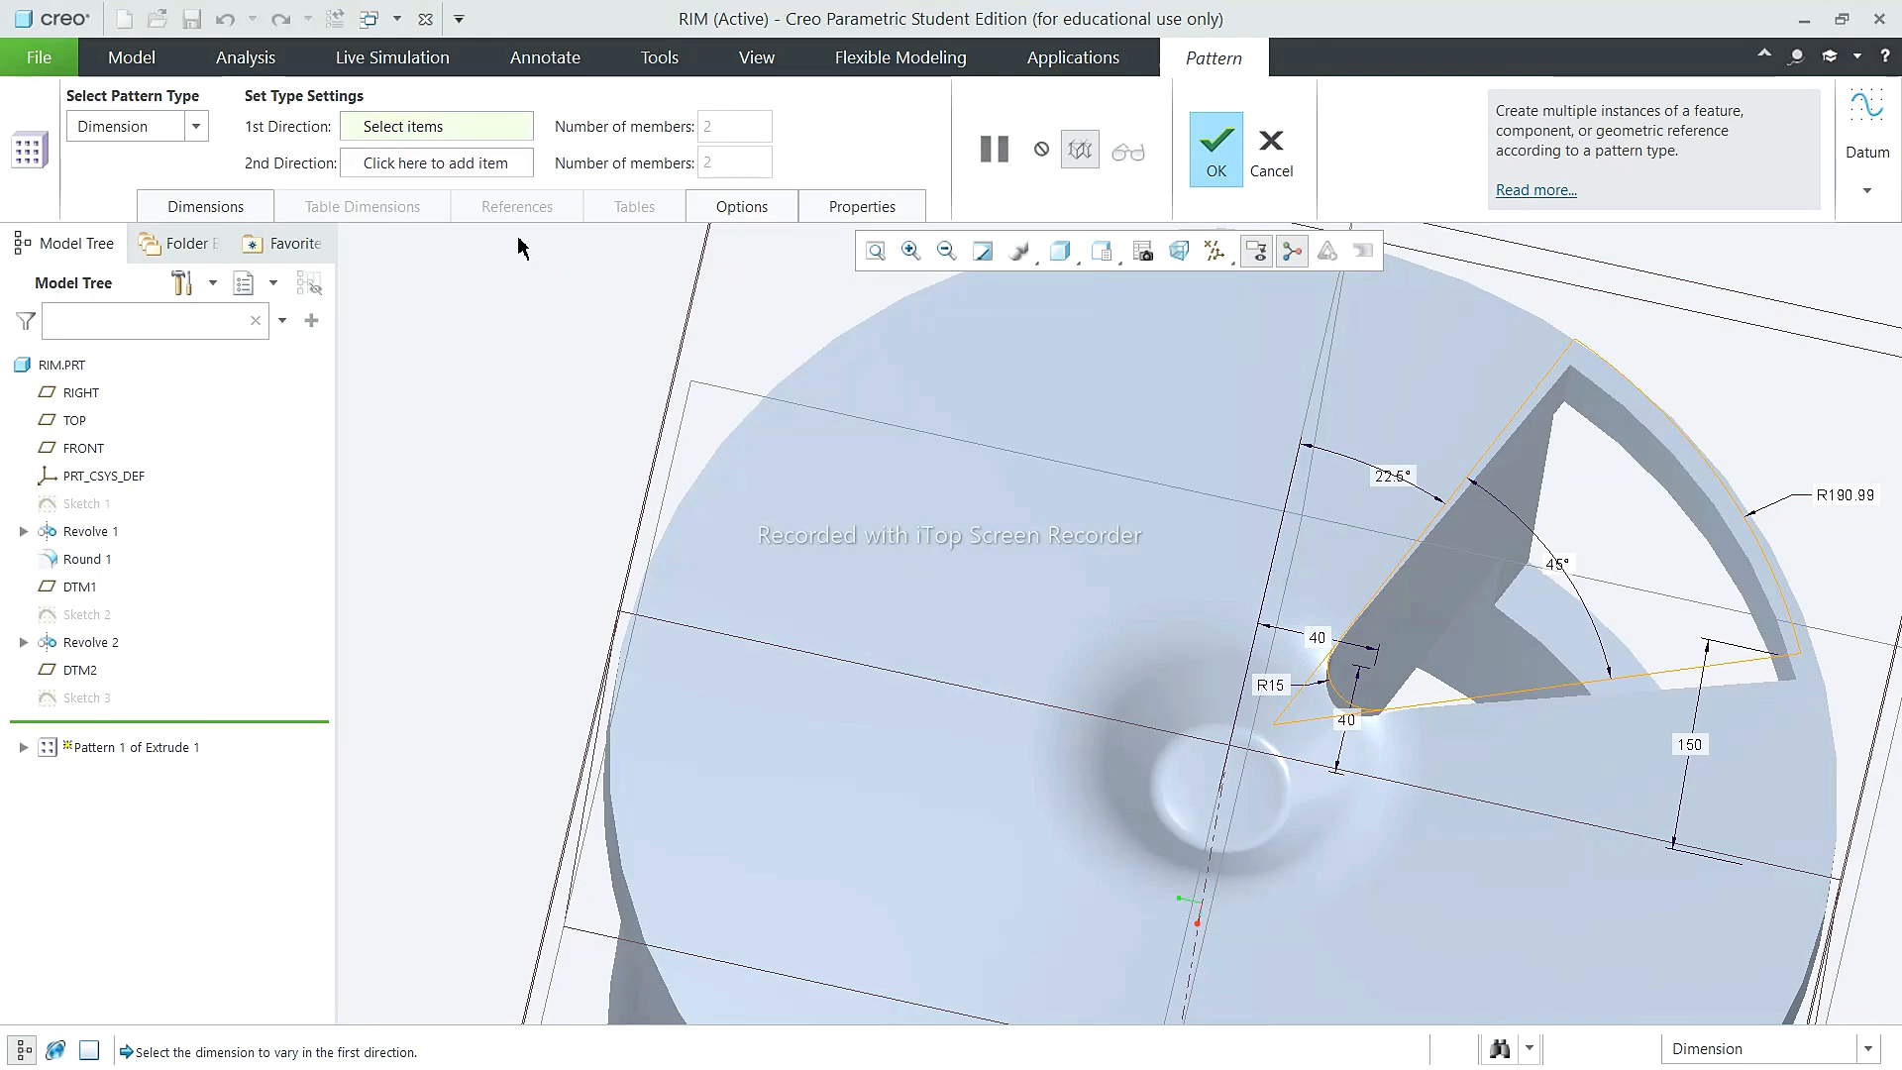
left_click(176, 137)
left_click(138, 207)
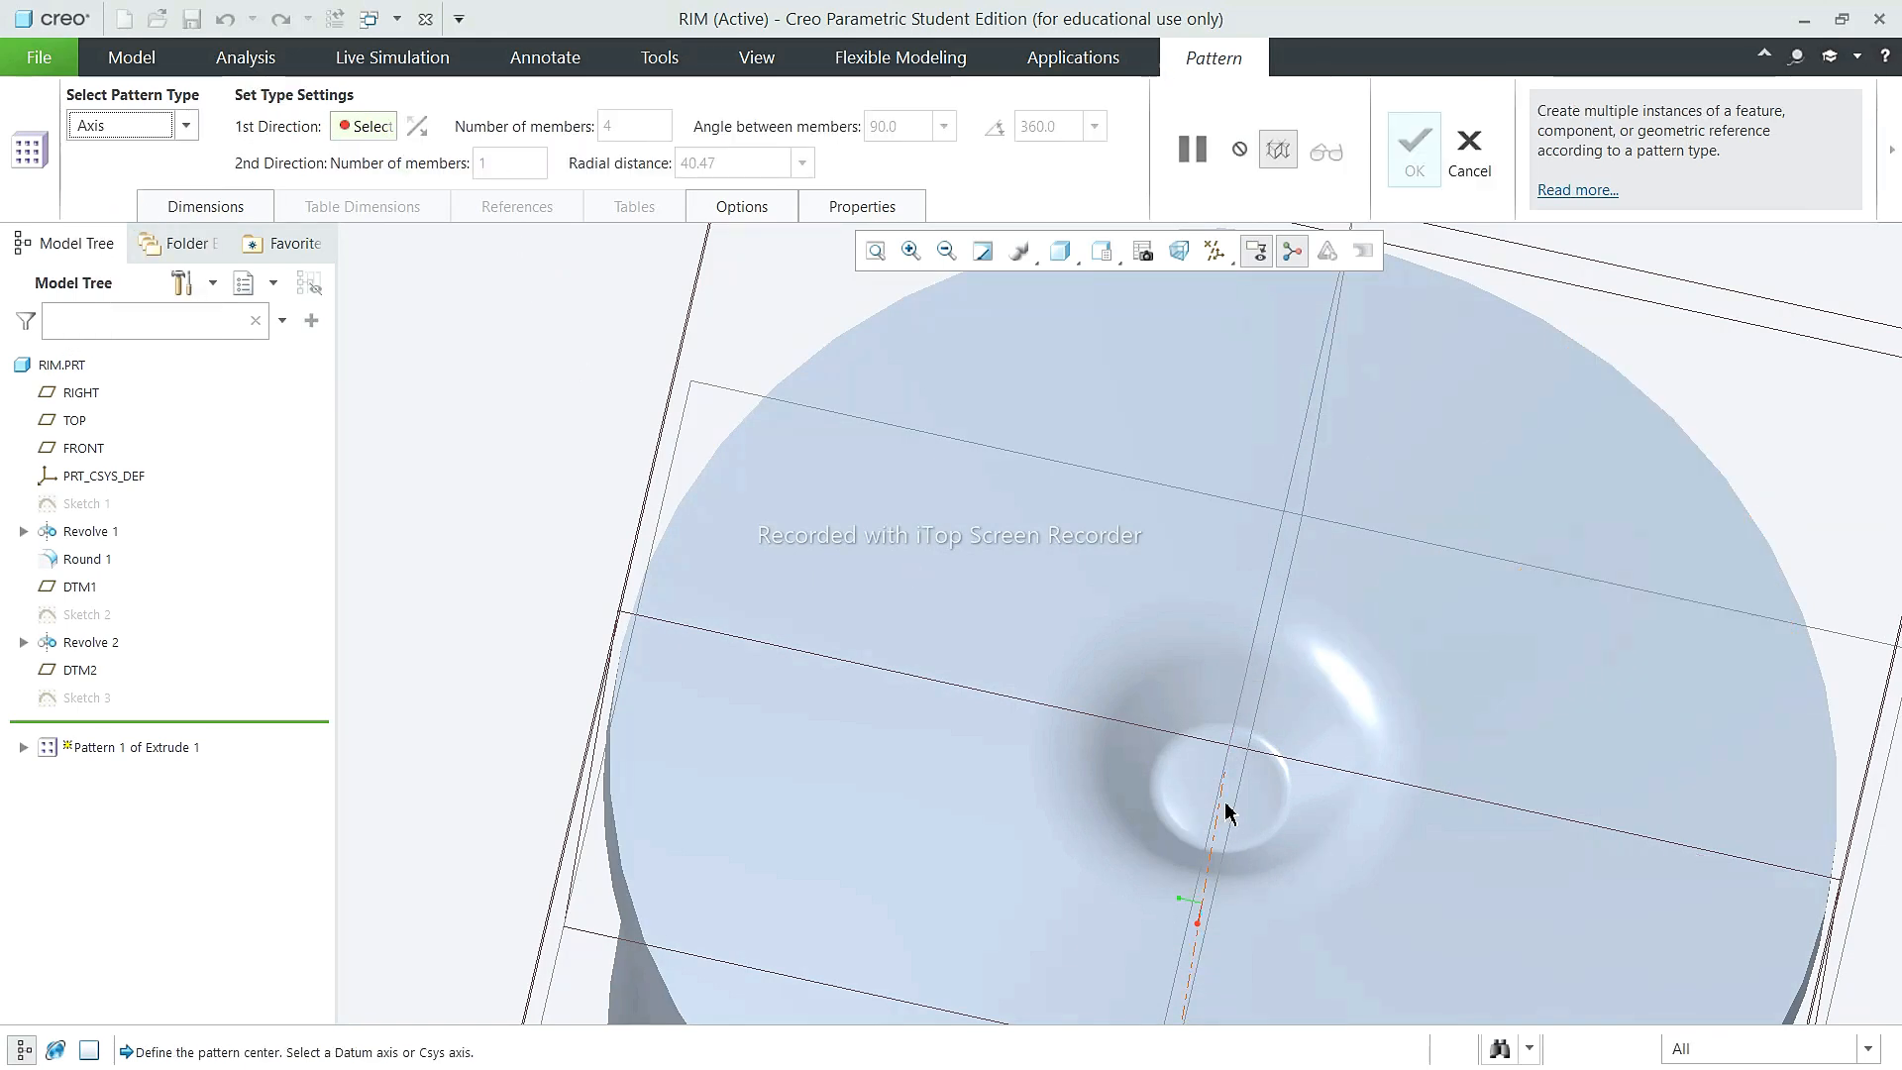
left_click(1233, 776)
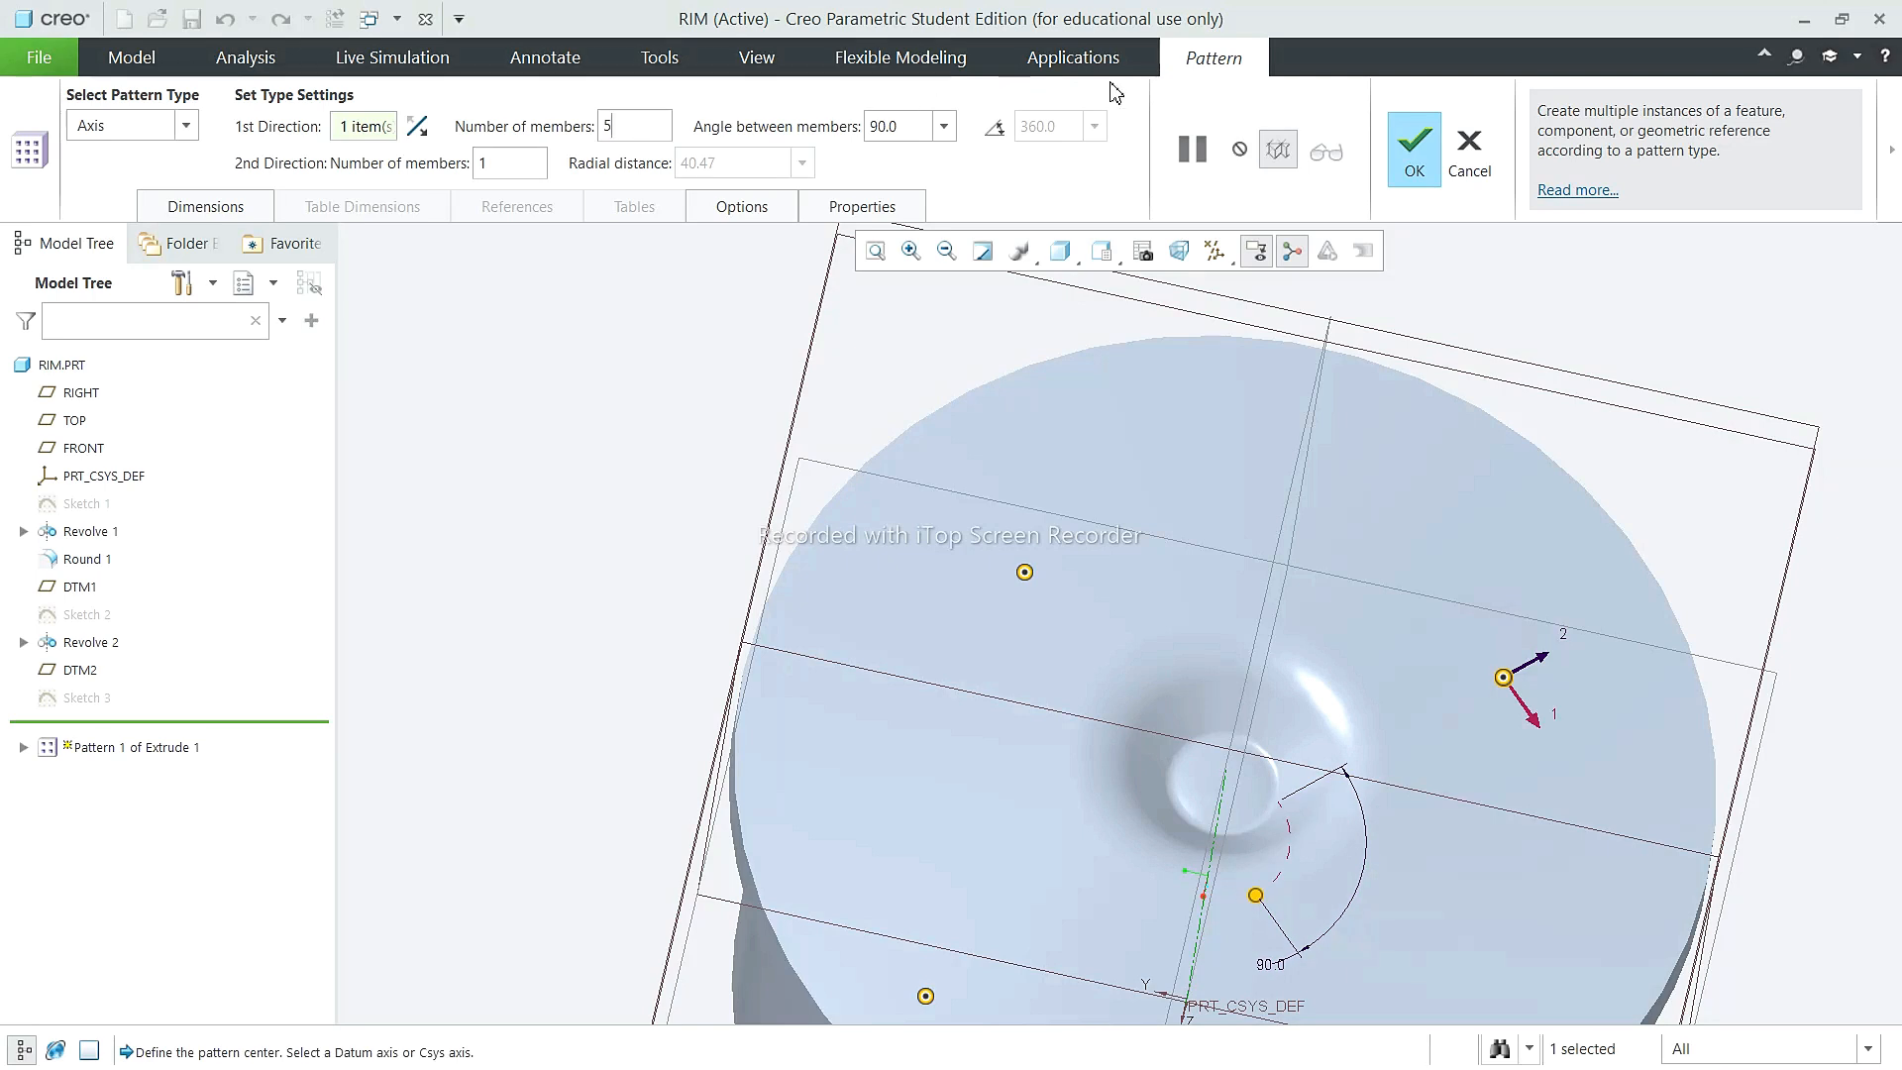
left_click(1402, 158)
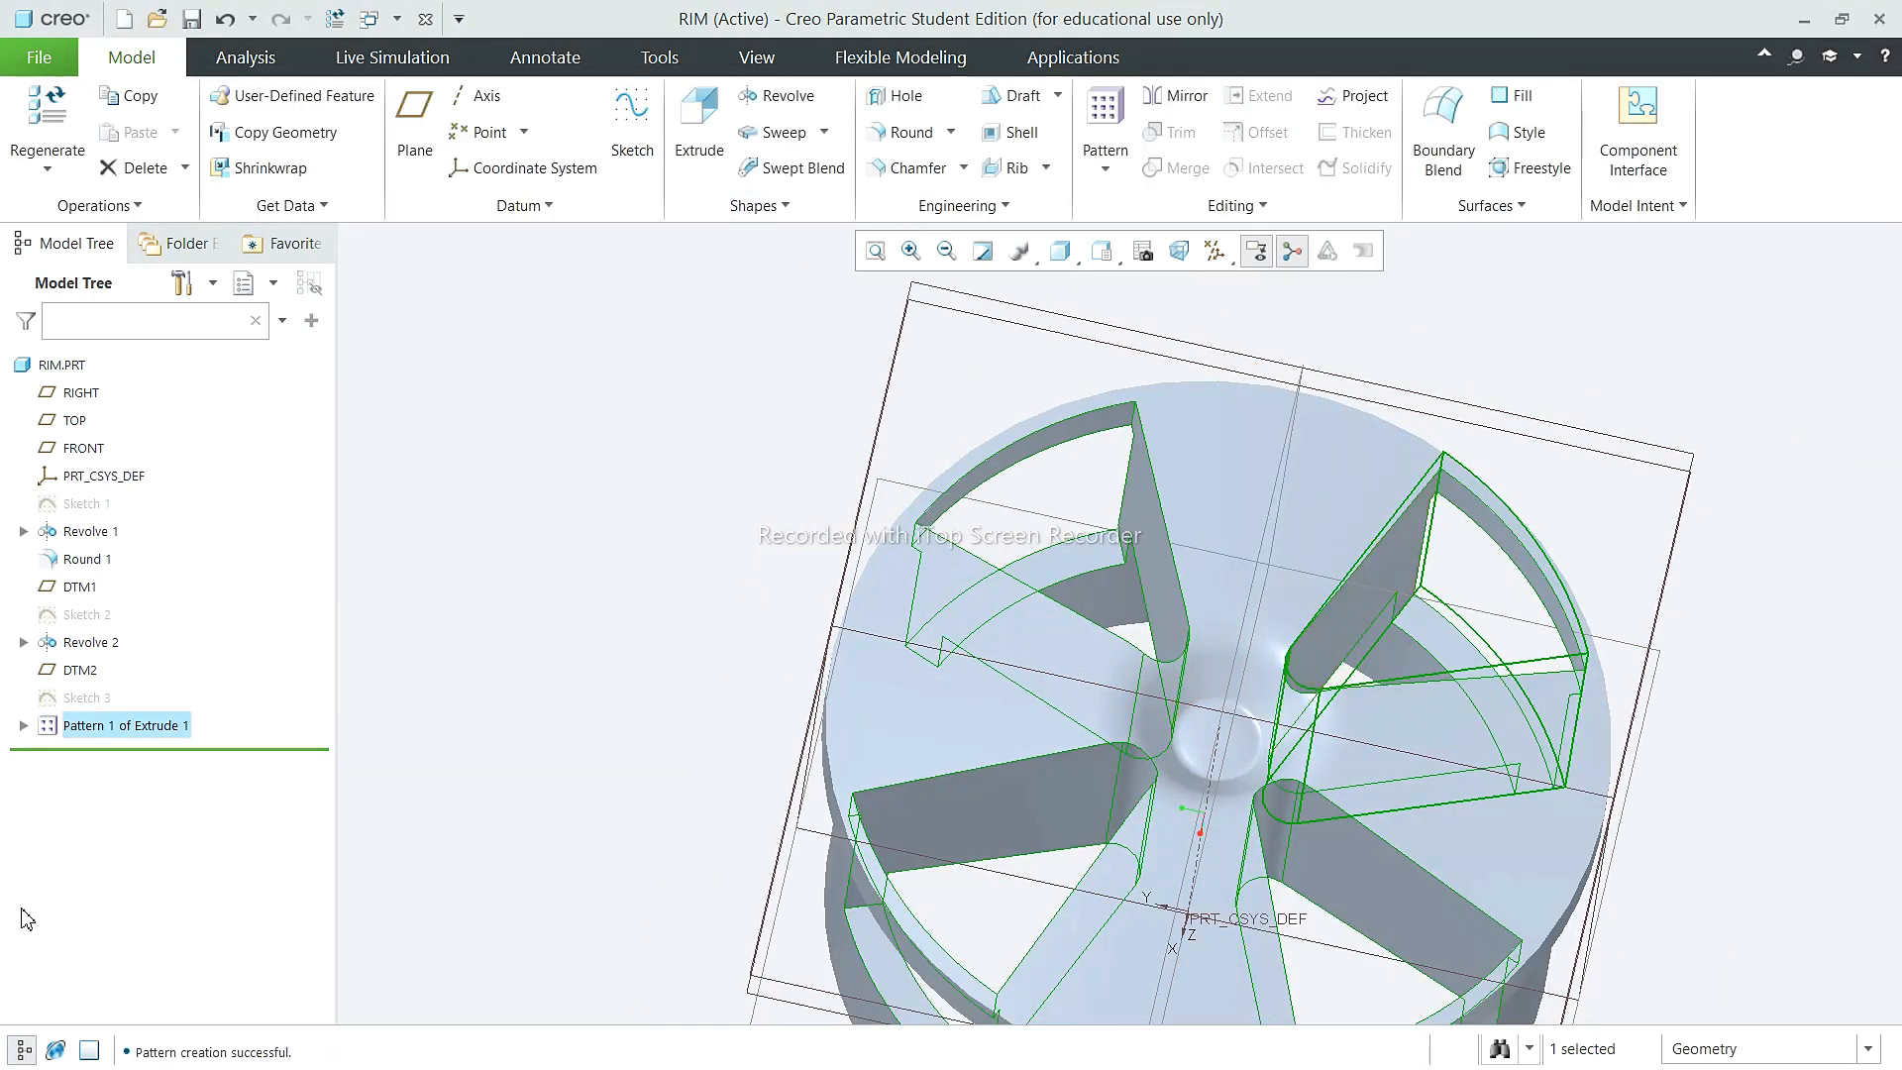
Step: Redefine the cut pattern with an angle of 72 degrees between members
right_click(168, 733)
left_click(222, 621)
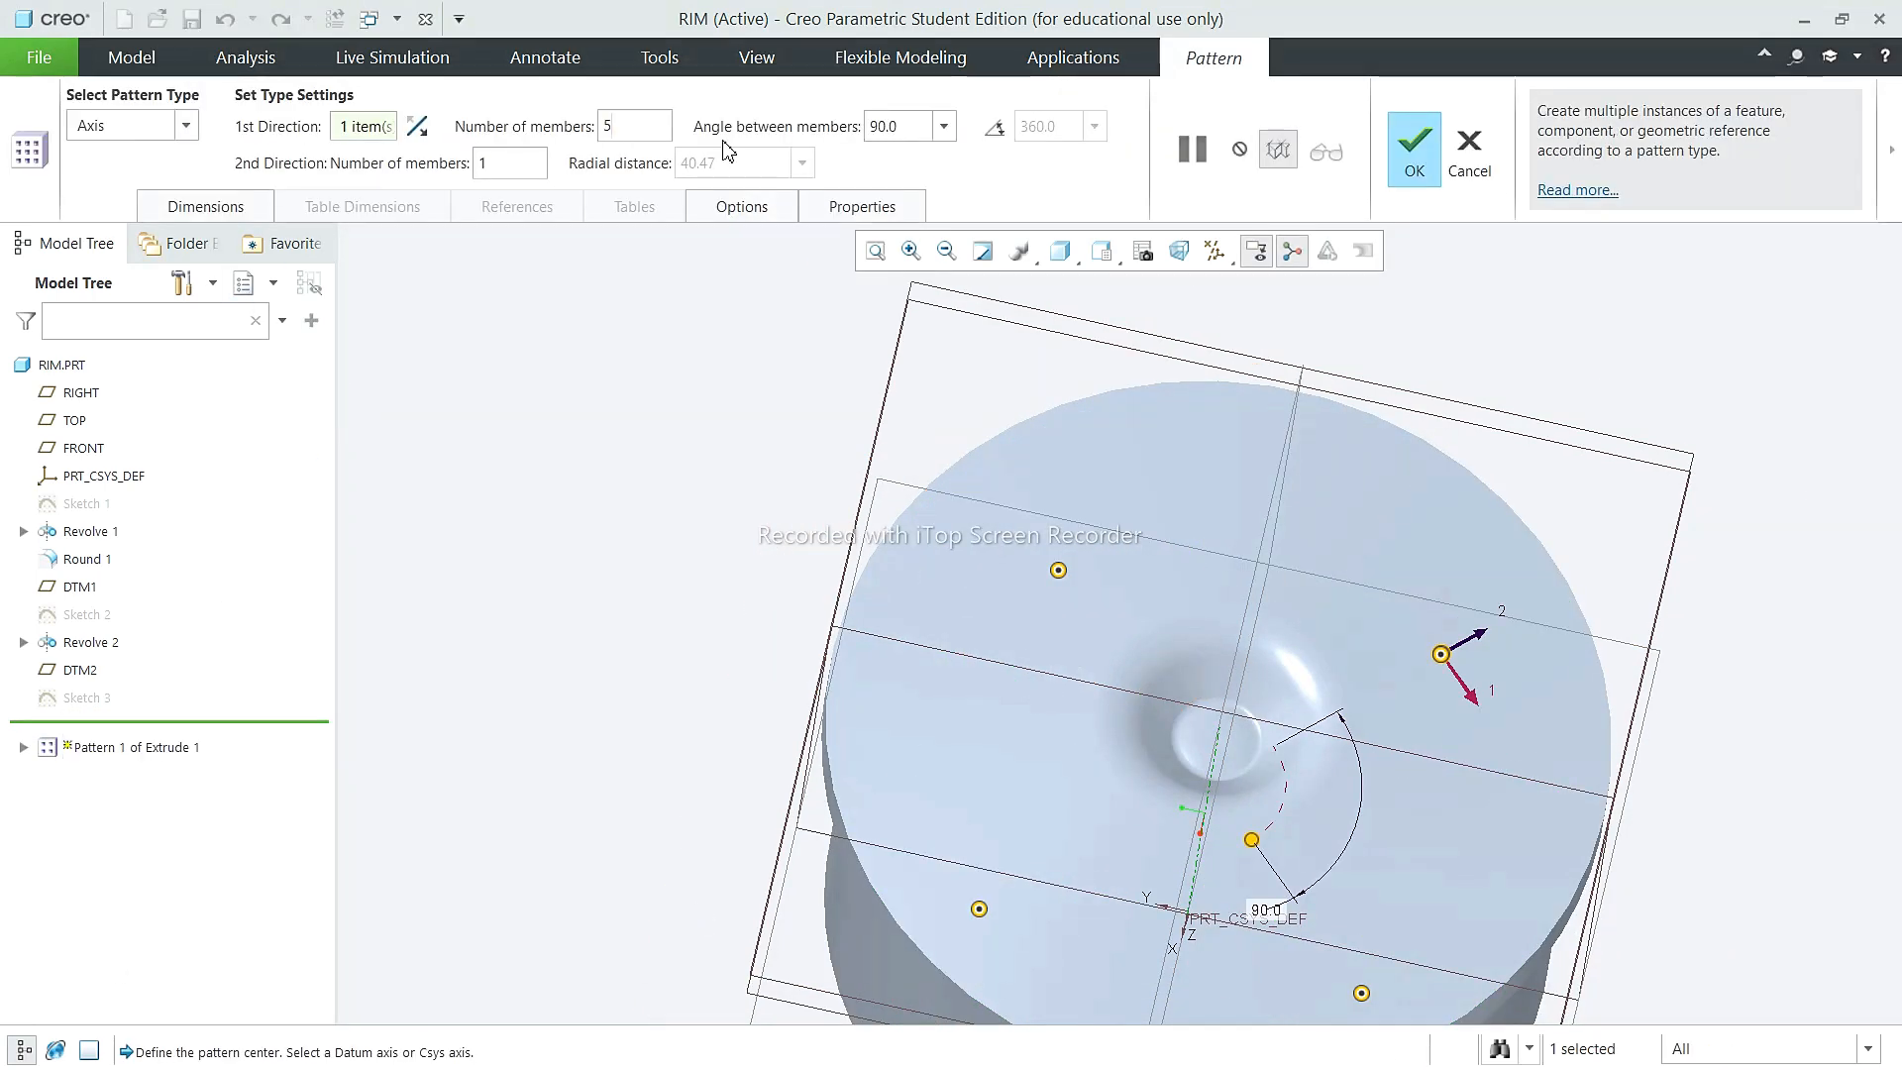
type("72")
key("Return")
left_click(1413, 149)
scroll(1256, 617, "up", 2)
mouse_move(1256, 617)
middle_mouse_down()
mouse_move(1303, 700)
mouse_move(1265, 641)
middle_mouse_up()
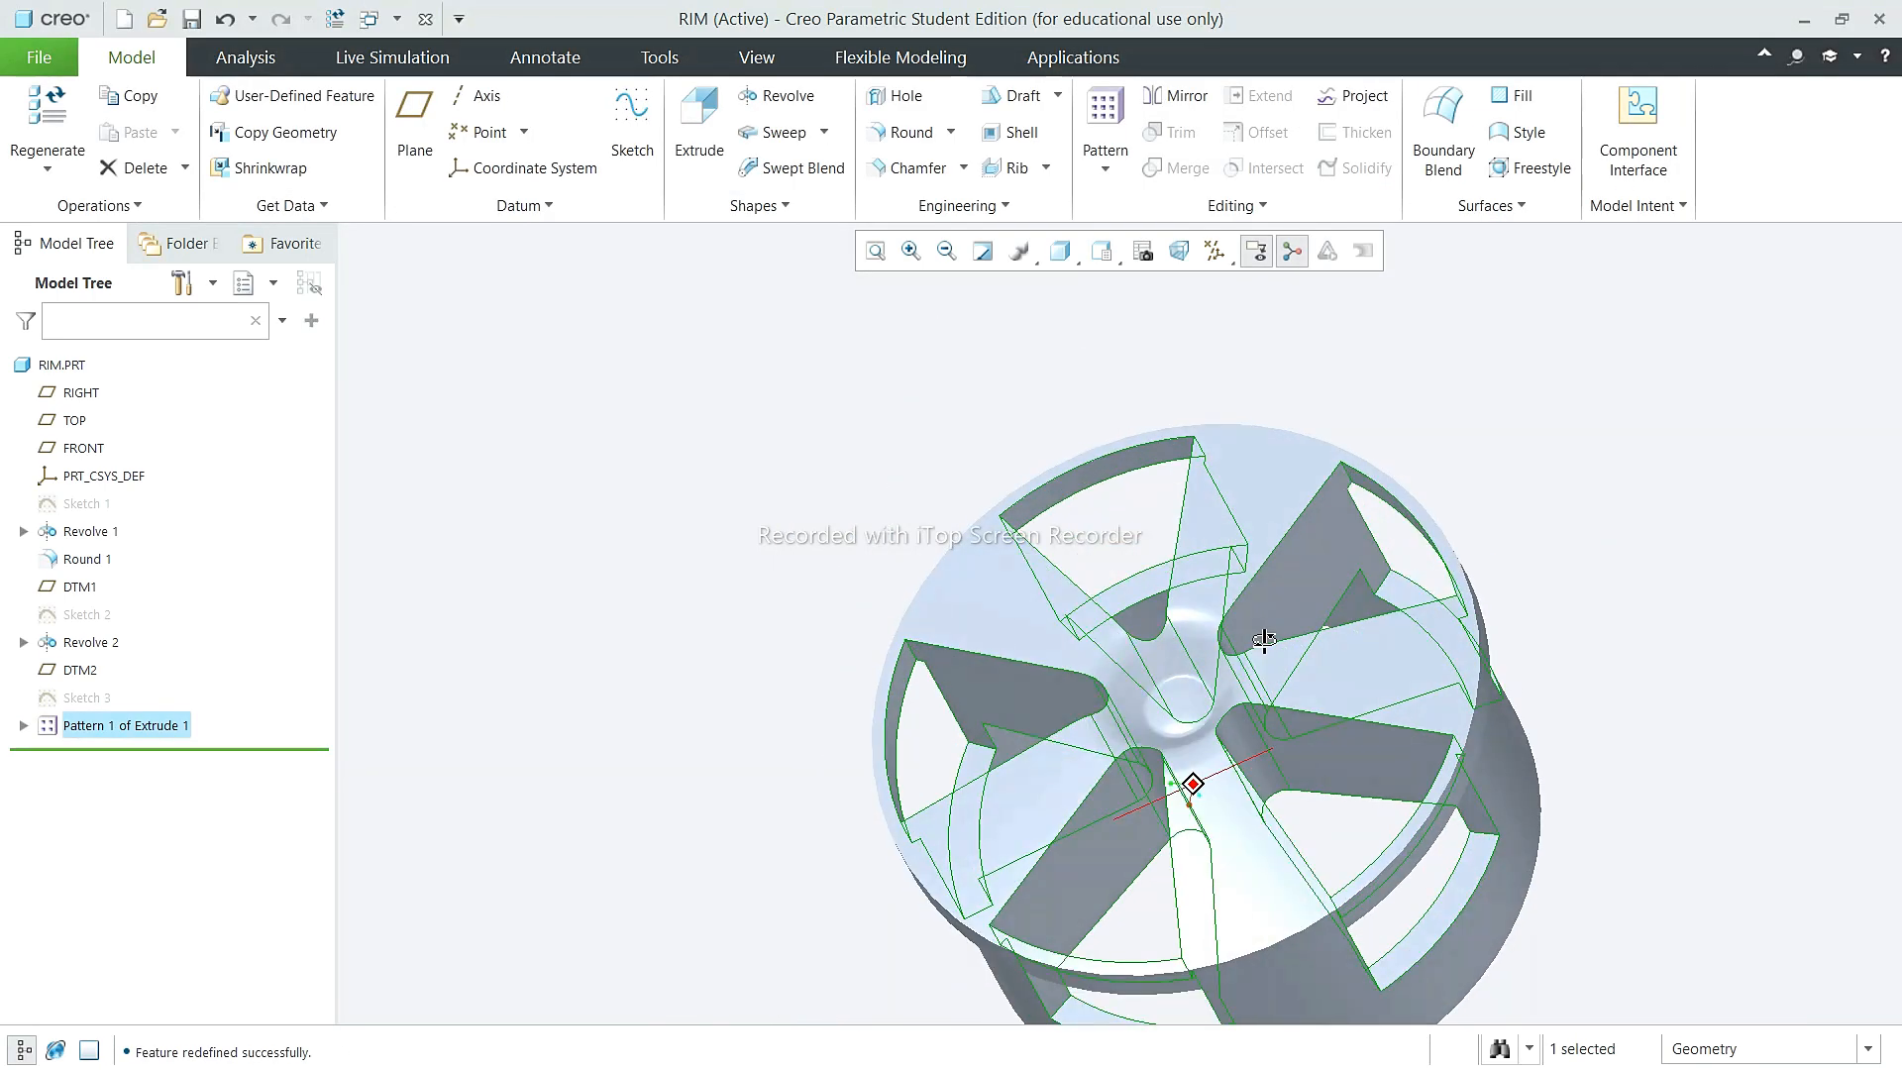
Step: Examine the five patterned spoke openings and the barrel from several viewing angles
left_click(514, 705)
mouse_move(1189, 747)
middle_mouse_down()
mouse_move(1304, 598)
mouse_move(1294, 686)
middle_mouse_up()
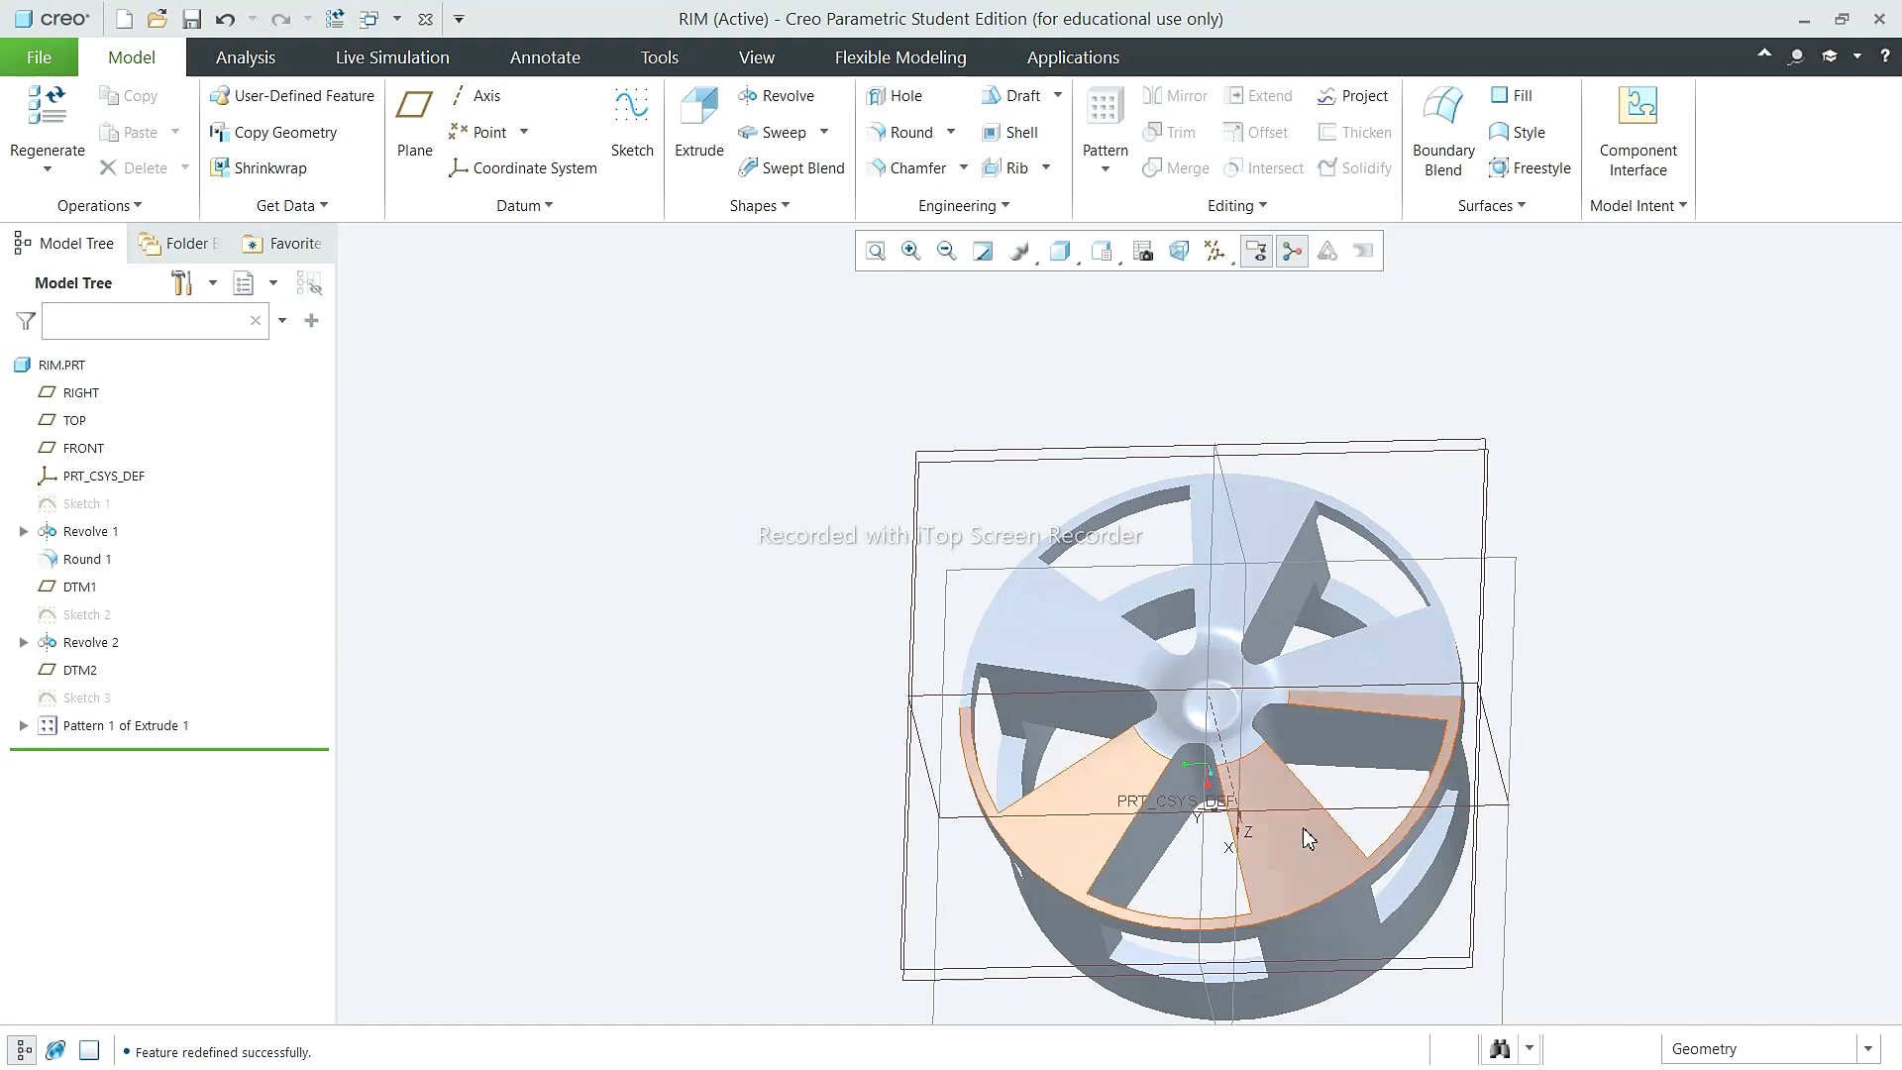
middle_click_drag(1685, 858, 1694, 750)
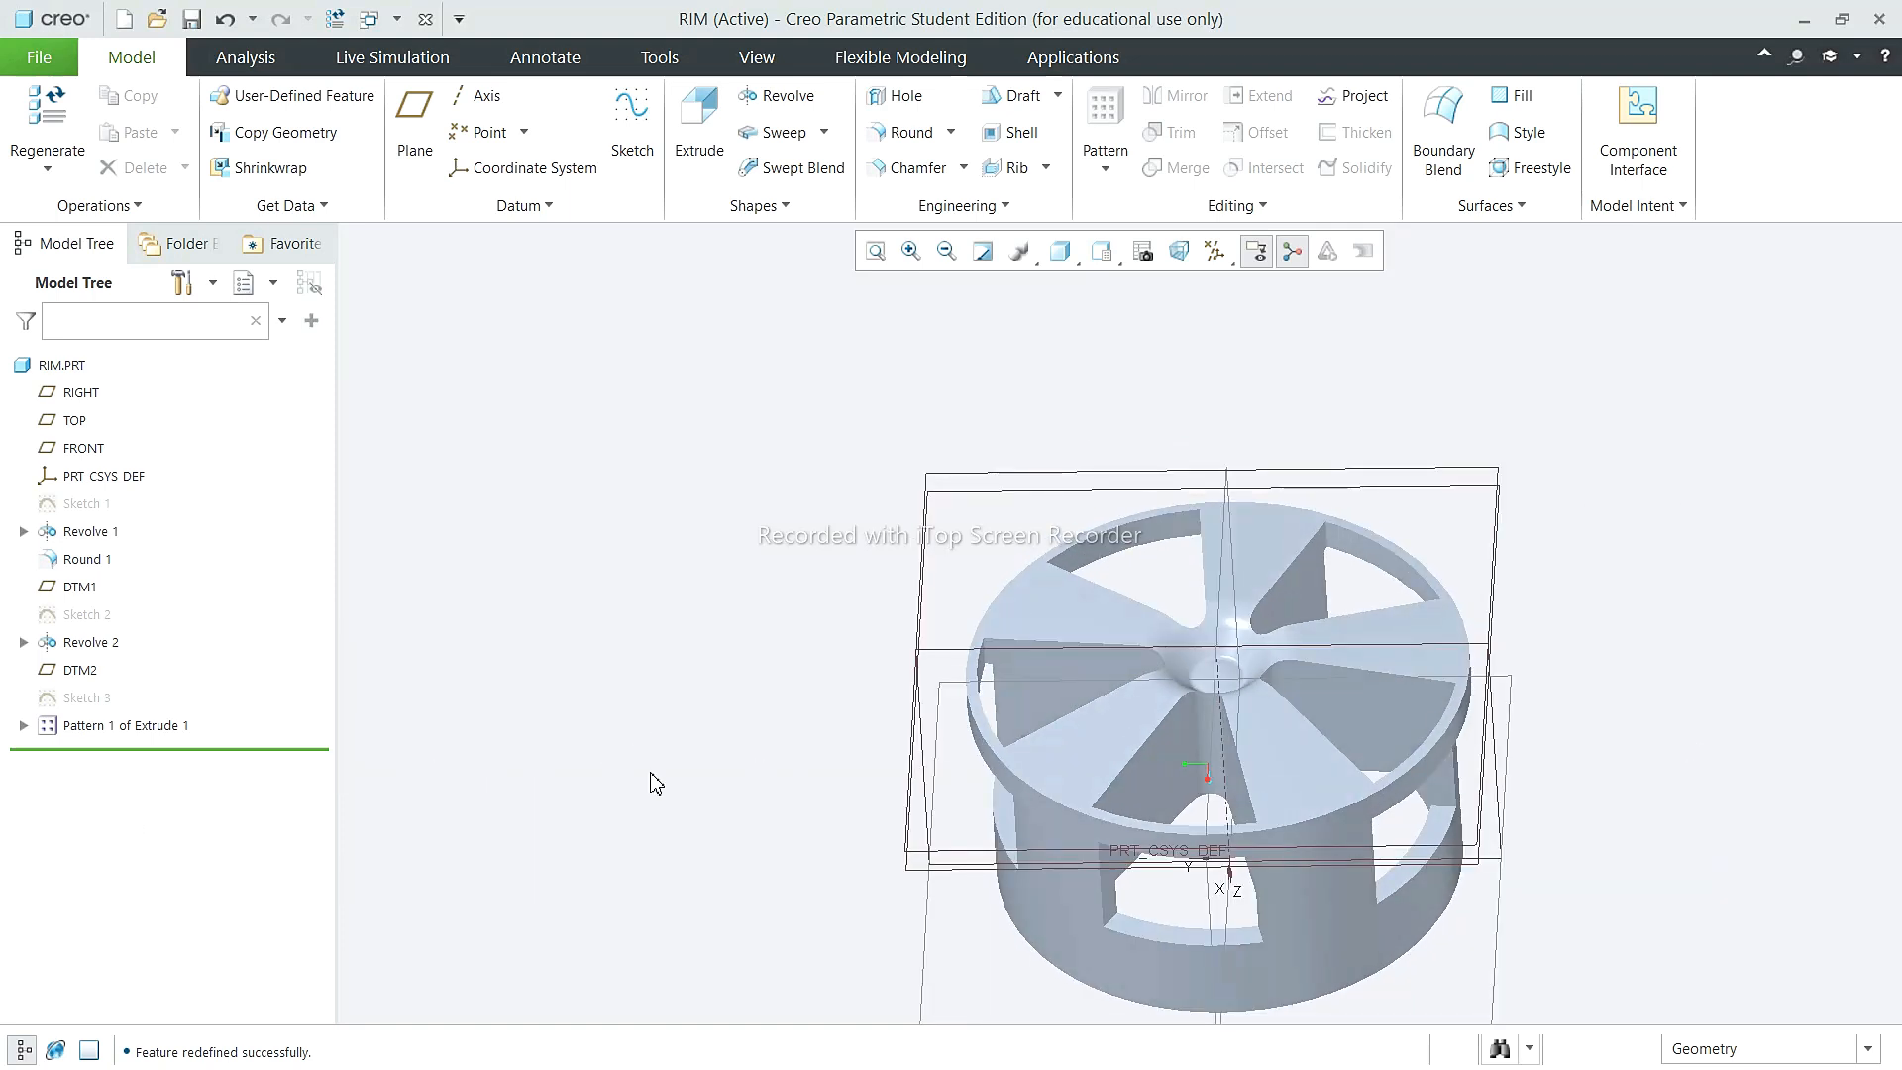
middle_click_drag(1088, 616, 1087, 735)
left_click(153, 723)
left_click(634, 664)
left_click(1279, 562)
left_click(390, 563)
left_click(91, 612)
left_click(816, 674)
Step: Start a new sketch on the DTM2 plane, above the spoke face
middle_click_drag(1079, 619, 1020, 546)
left_click(1008, 539)
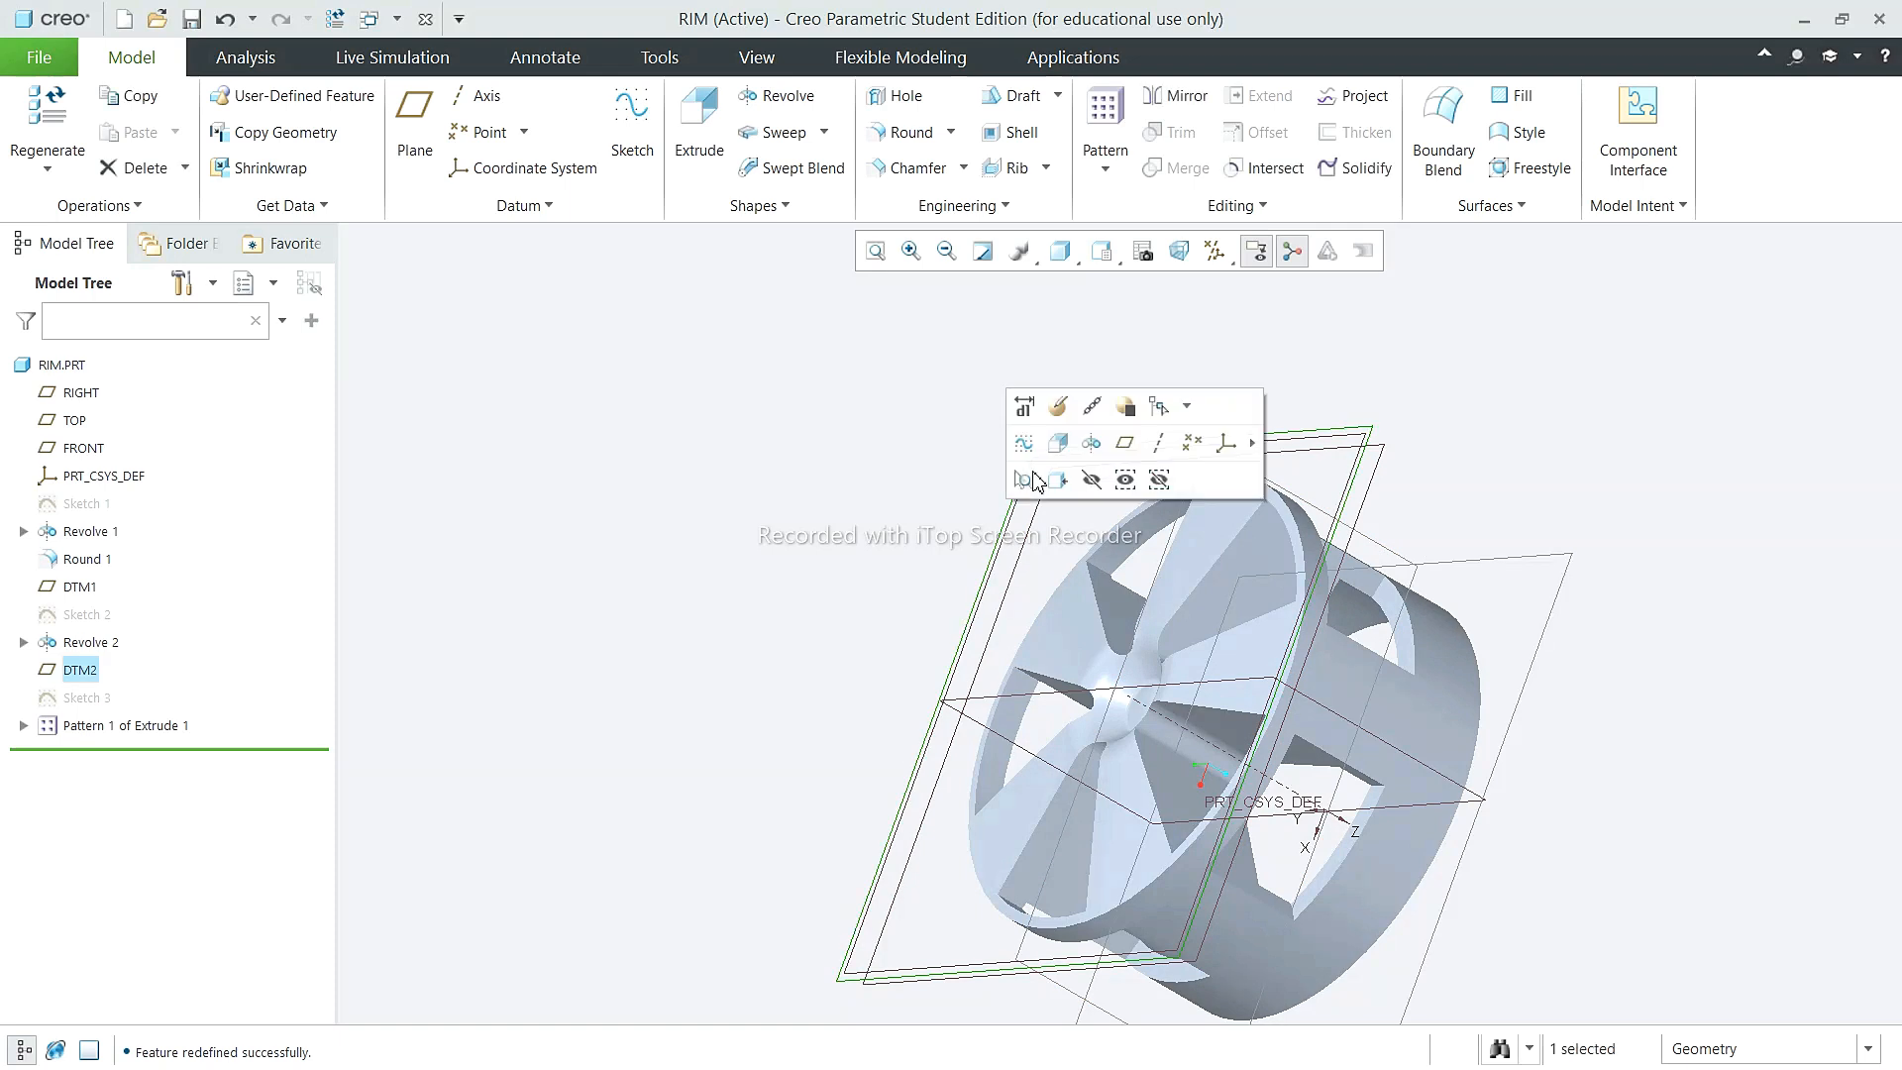
left_click(1031, 478)
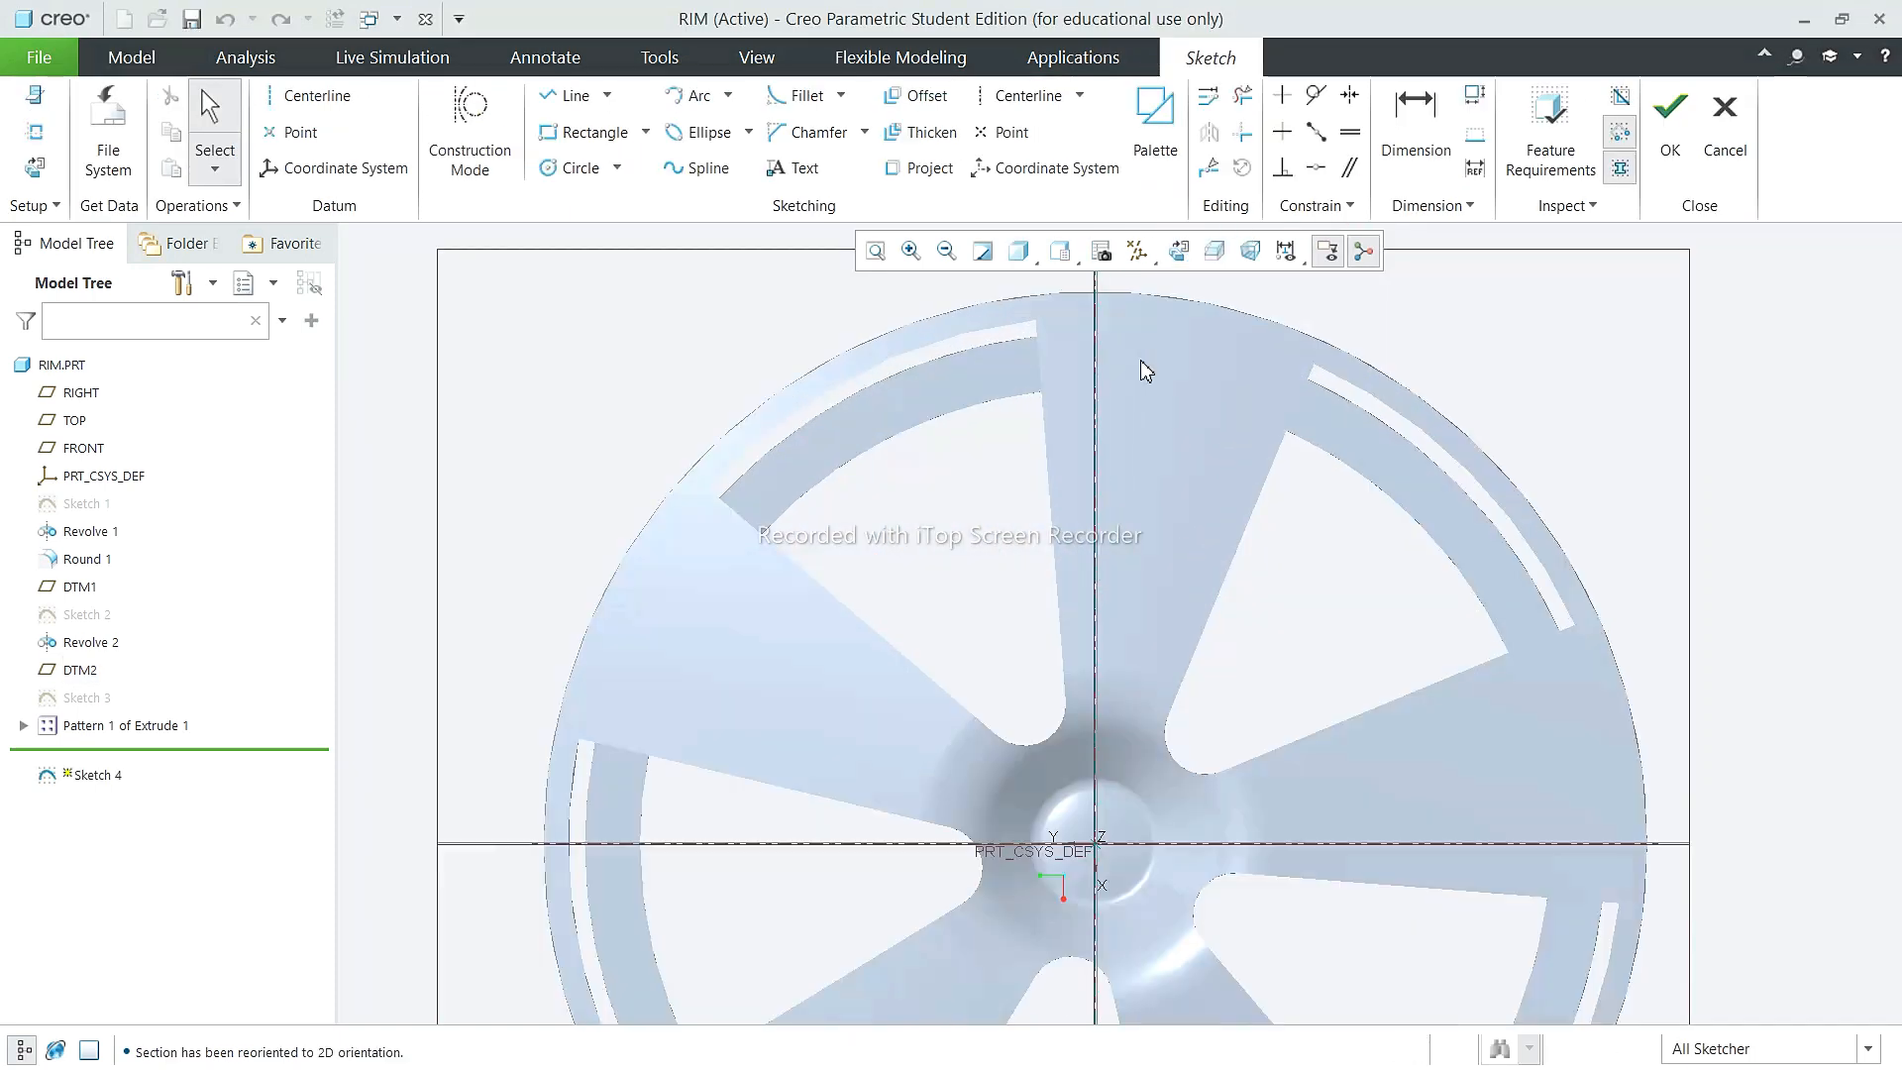
Step: Sketch a closed triangle on the spoke above the horizontal axis, with one corner near the hub and two on the rim's outer edge
key("l")
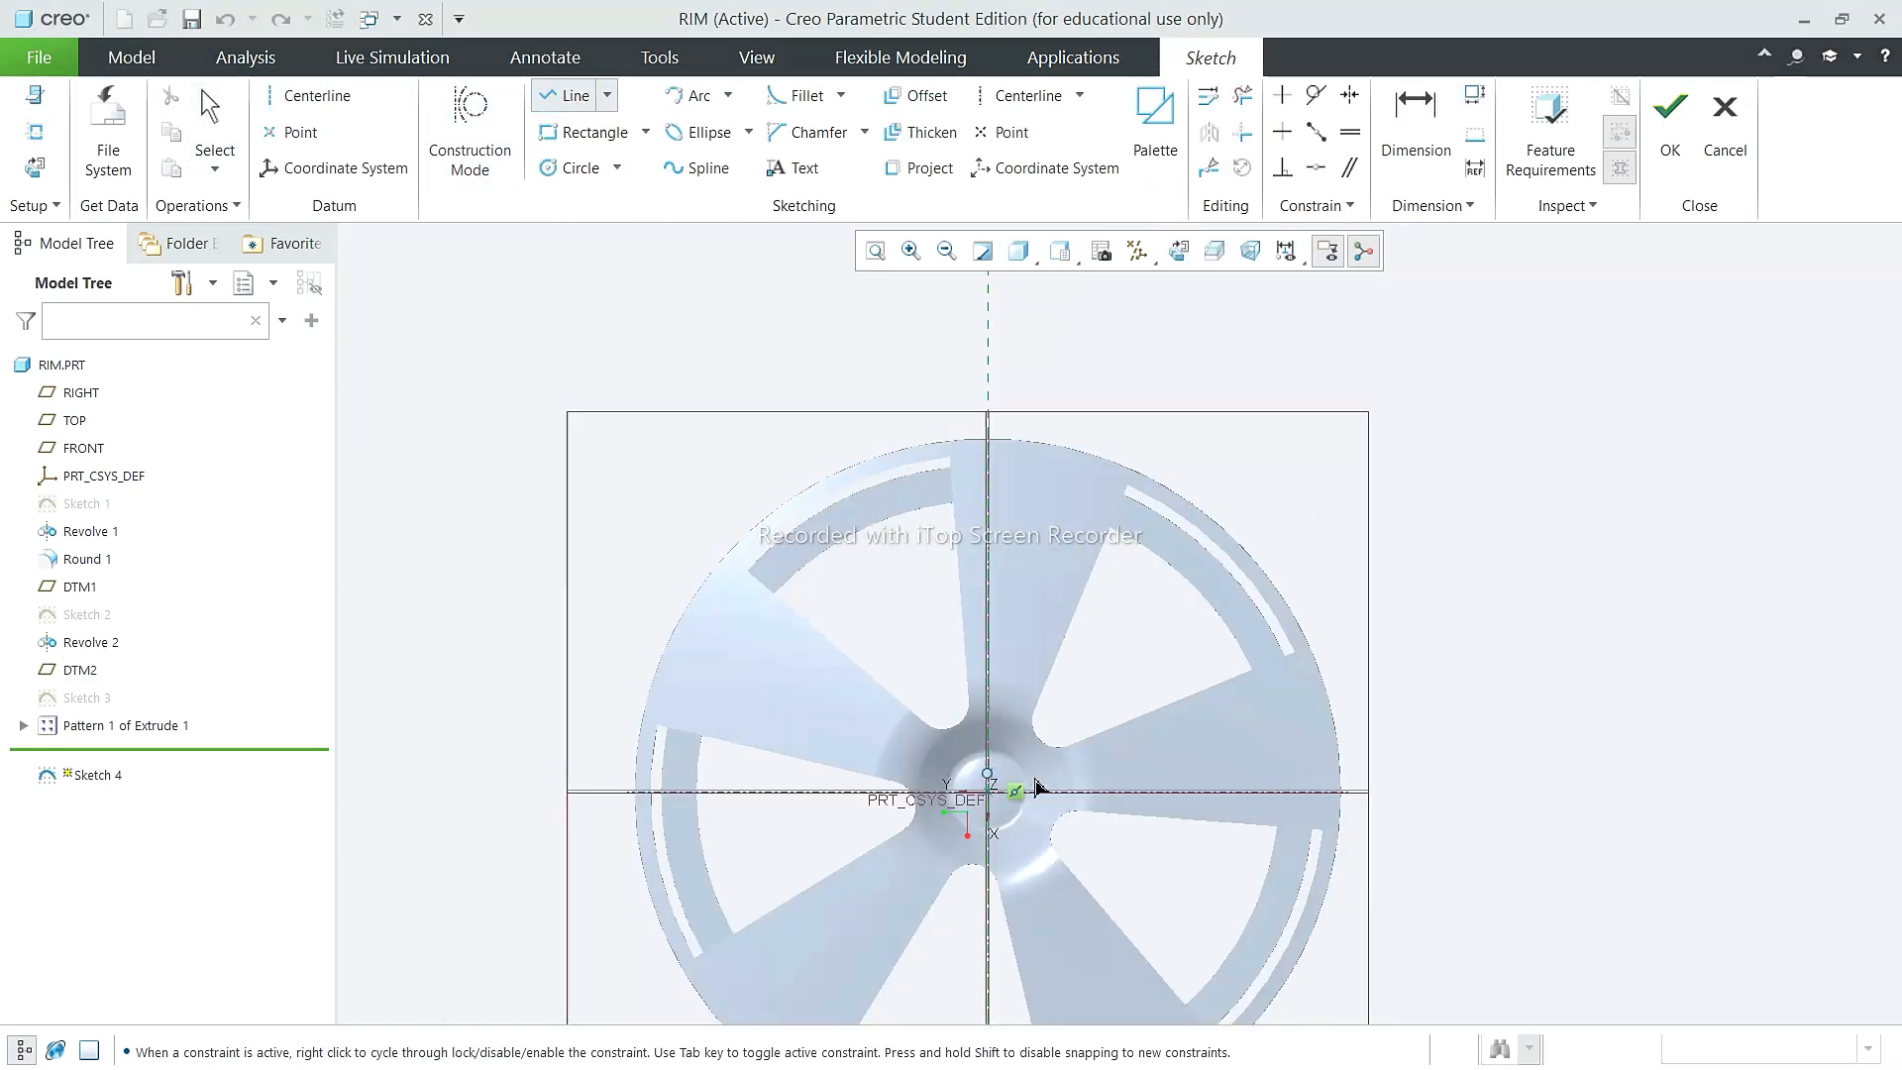
scroll(1189, 780, "down", 2)
scroll(1288, 721, "up", 2)
scroll(1292, 730, "down", 1)
scroll(1122, 755, "down", 1)
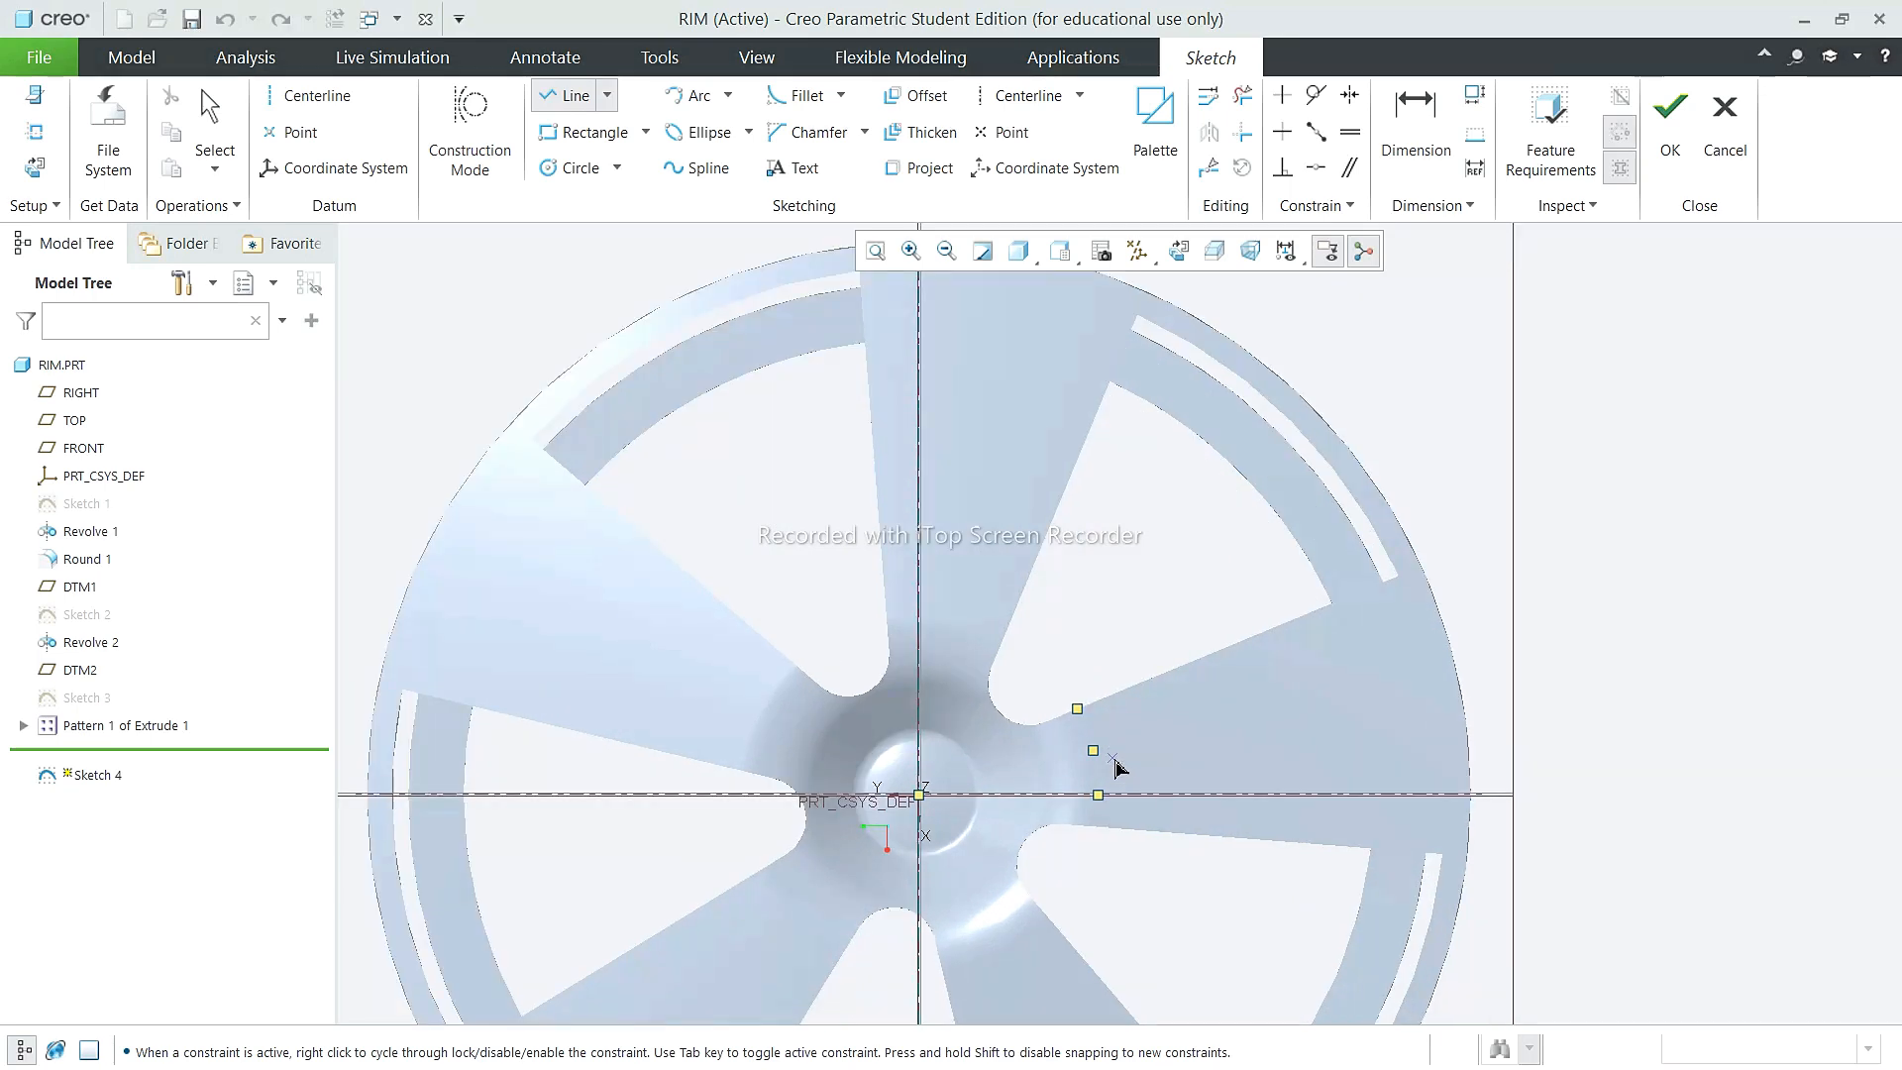
left_click(1027, 779)
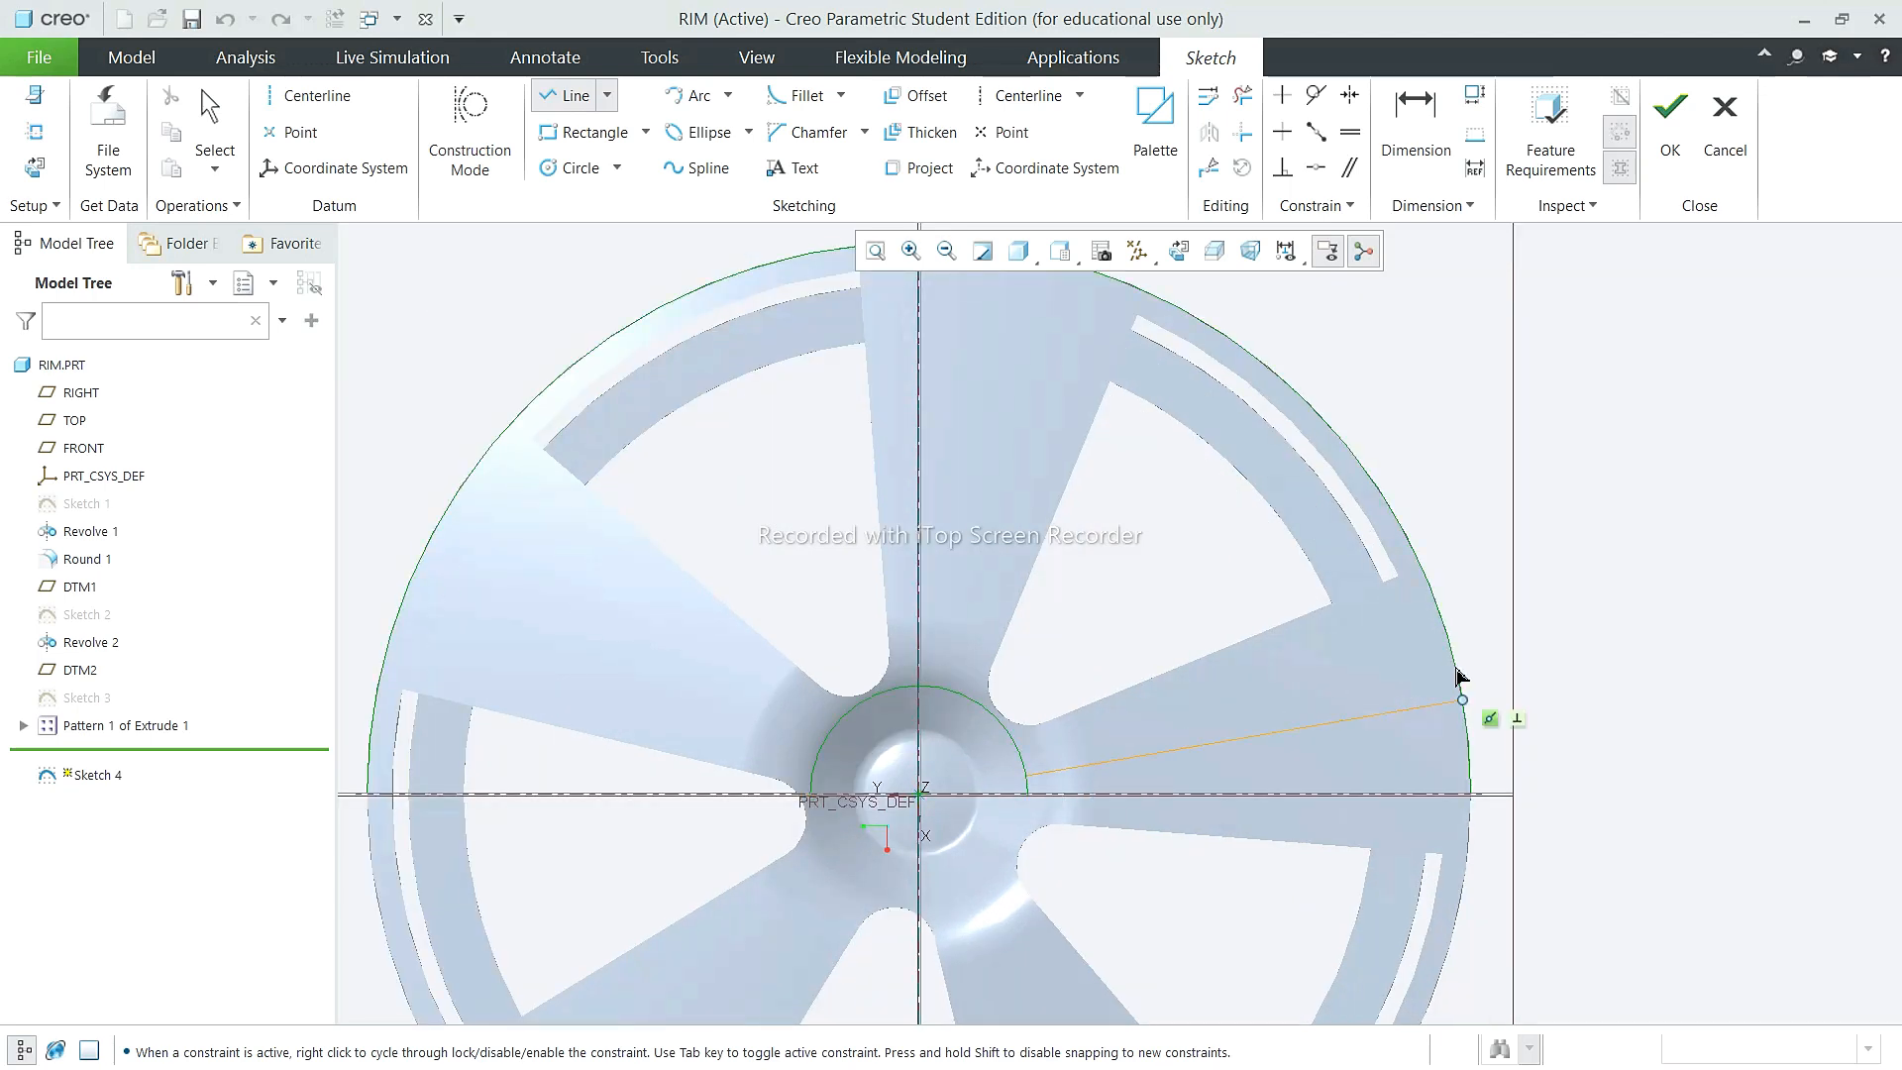
left_click(1459, 650)
scroll(1462, 789, "down", 3)
left_click(1479, 786)
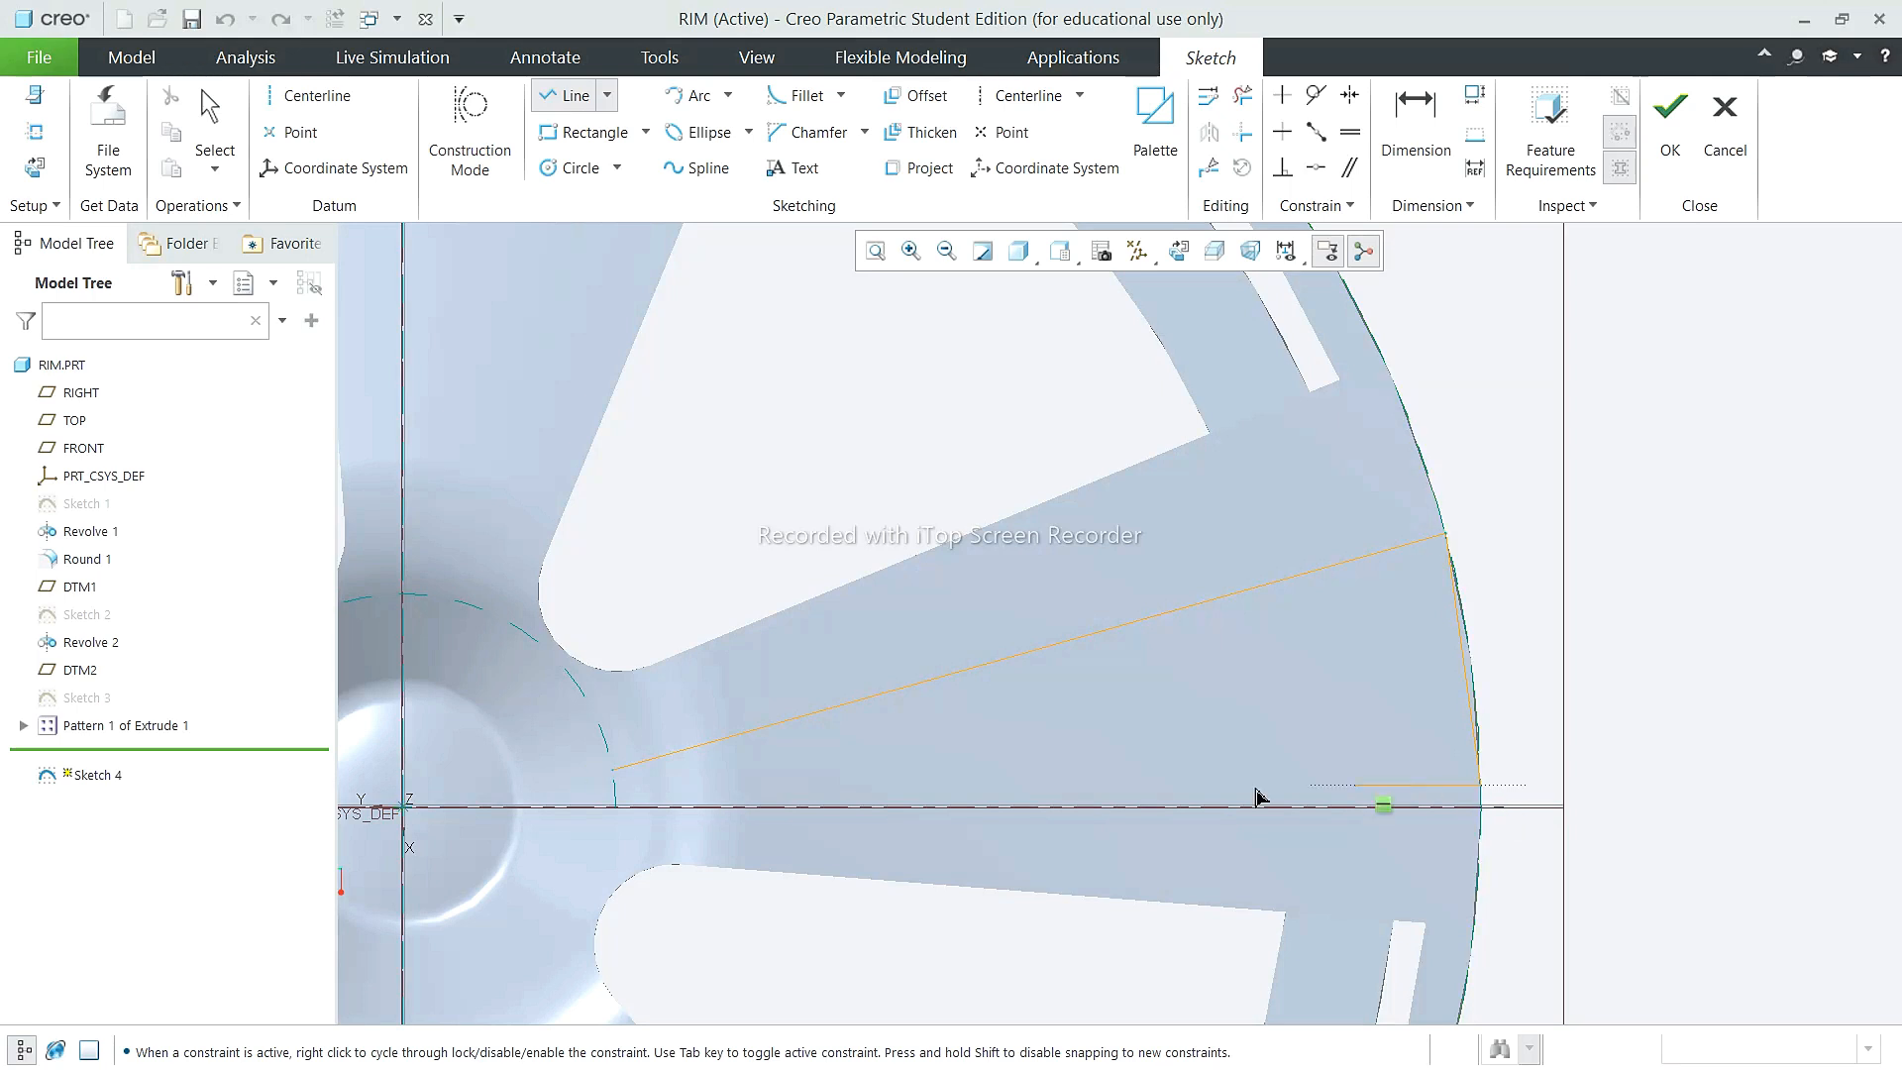
left_click(614, 770)
left_click(209, 109)
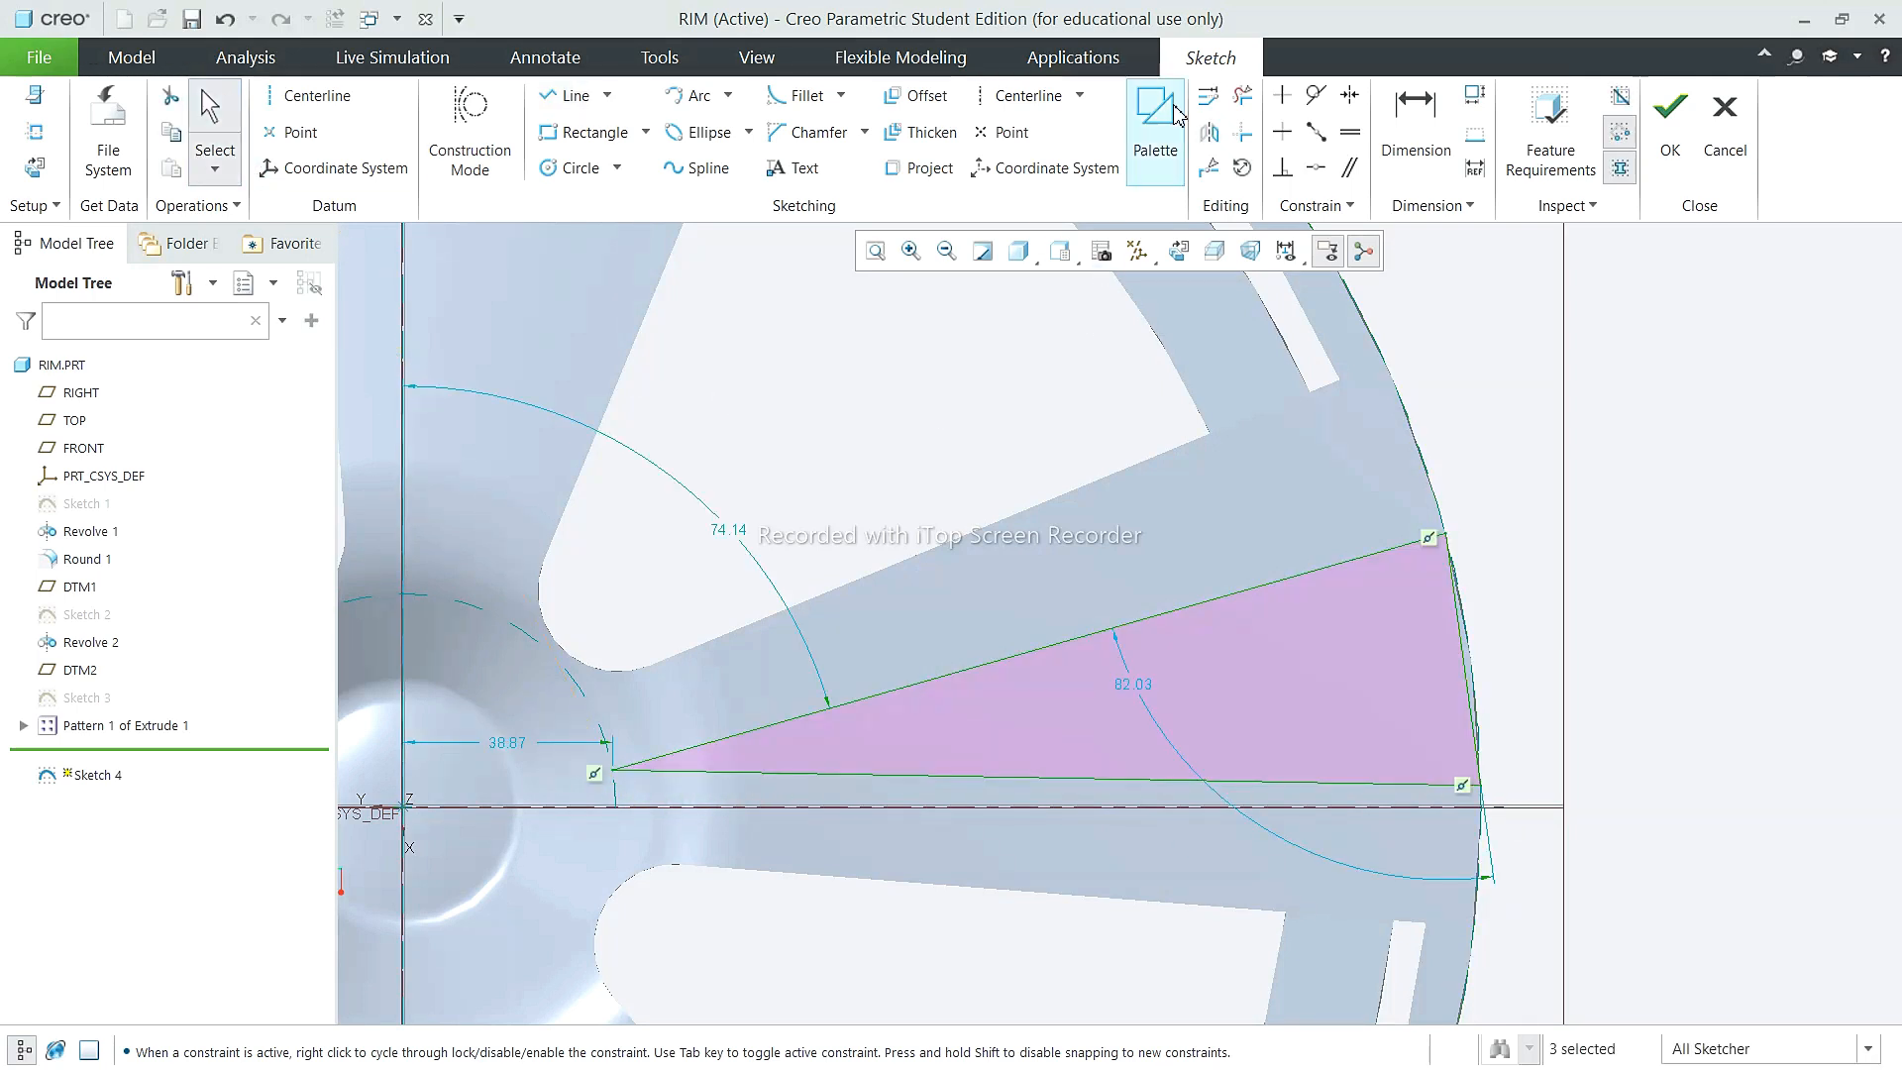
Step: Undo the spoke triangle and redraw it larger, with one corner closer to the hub and two on the rim's outer edge across the horizontal axis
left_click(1416, 124)
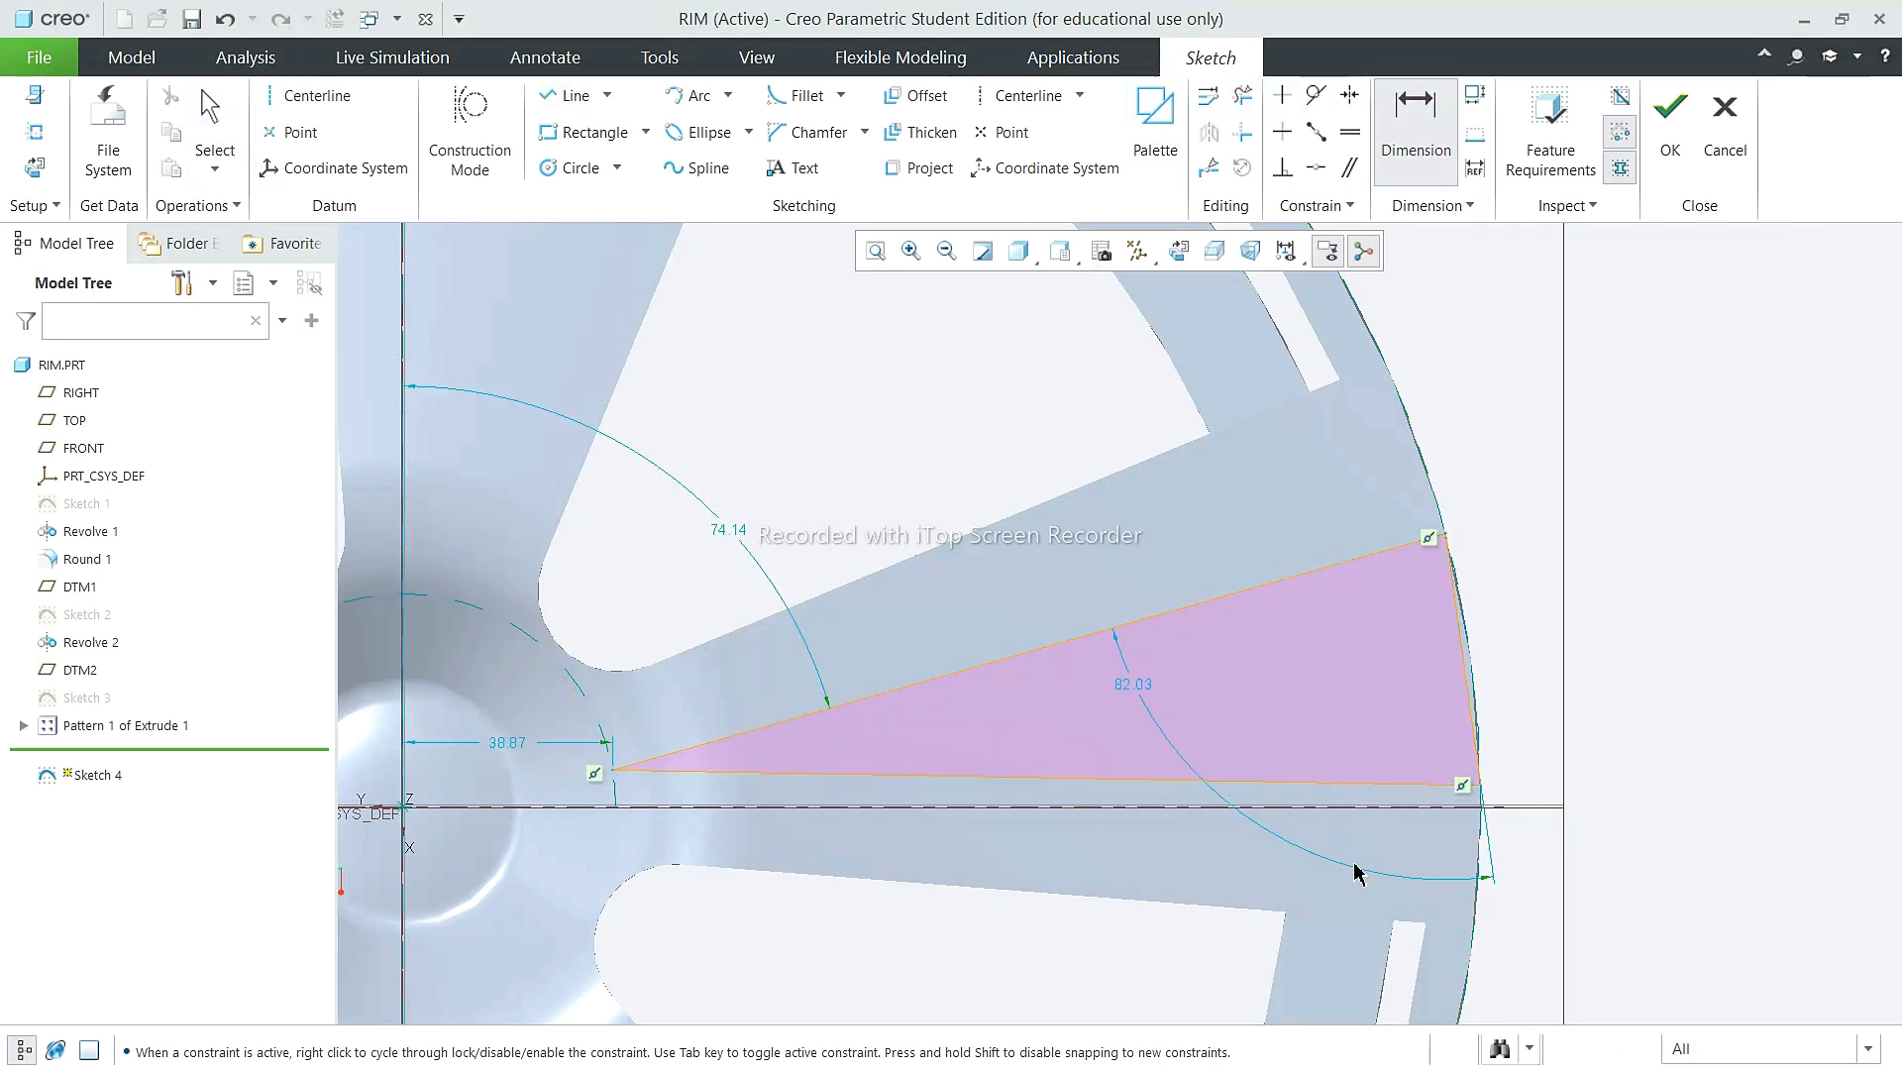
left_click(1359, 788)
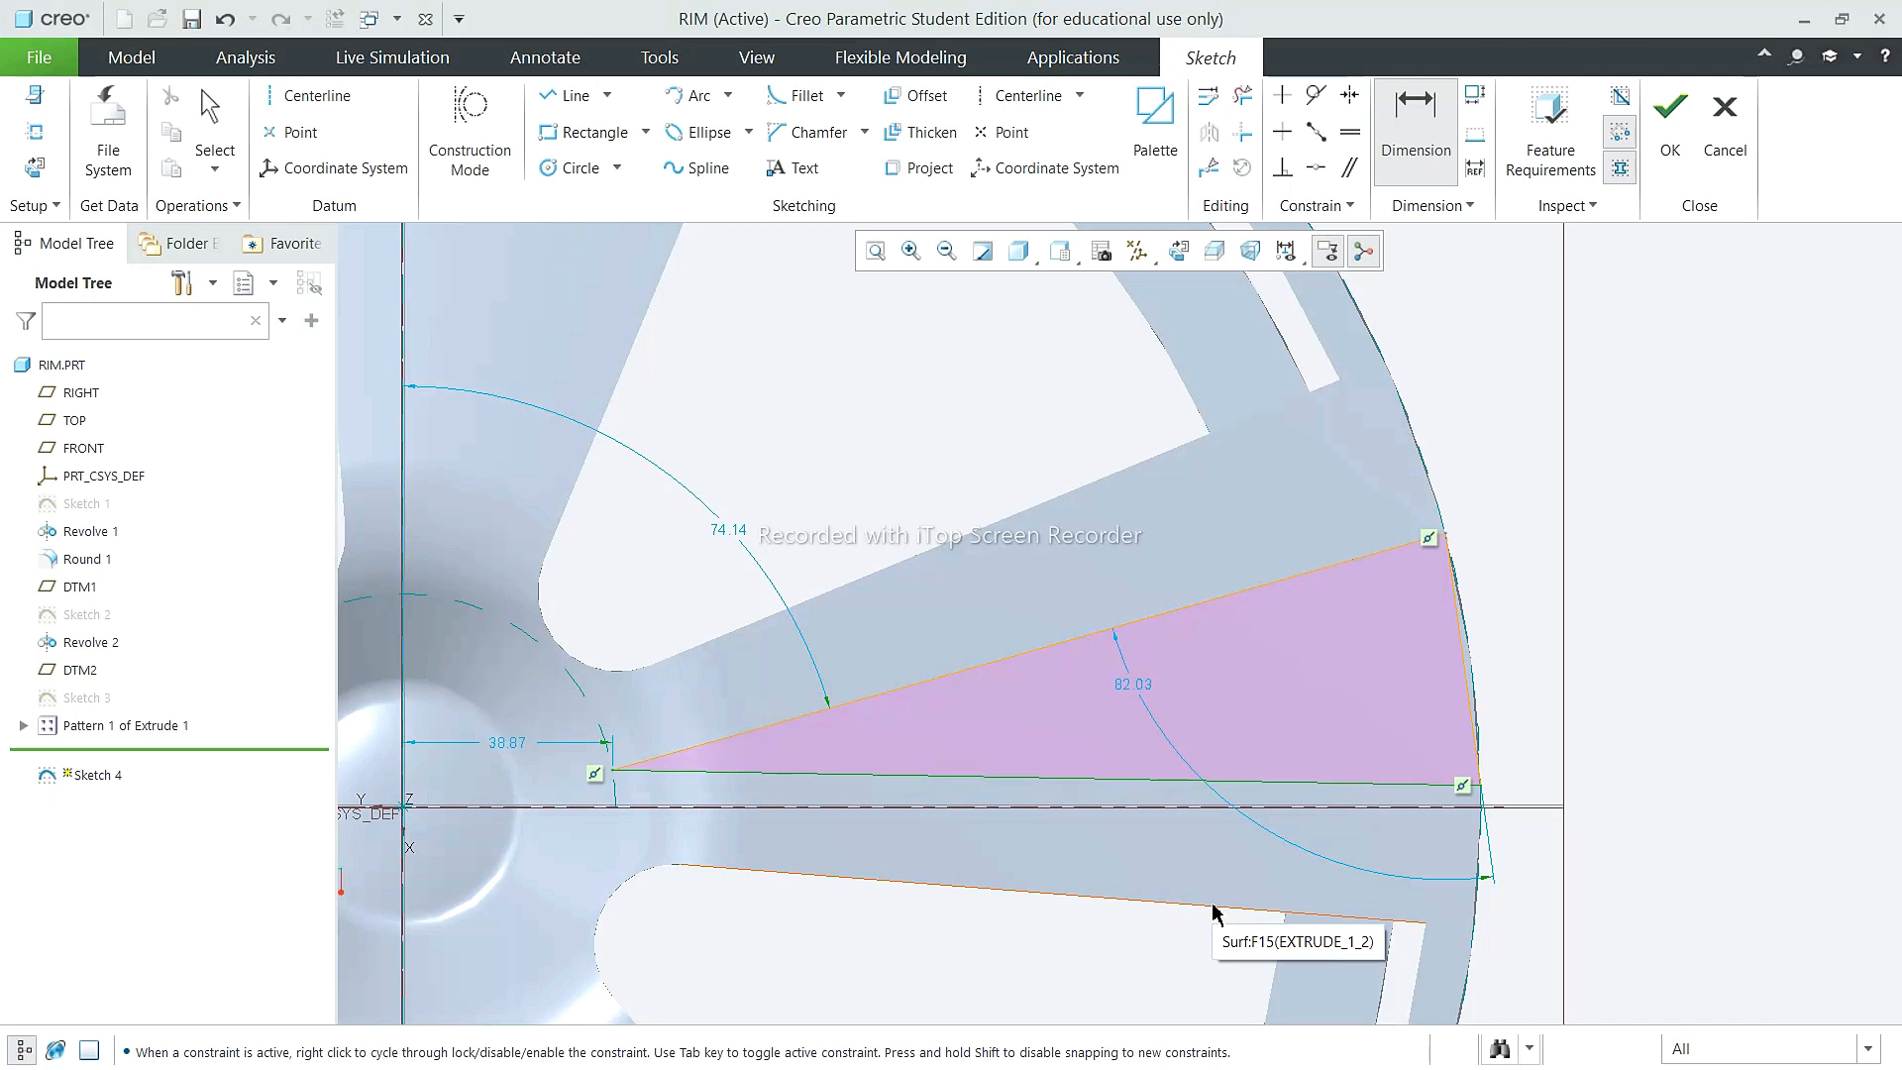
left_click(226, 20)
left_click(568, 103)
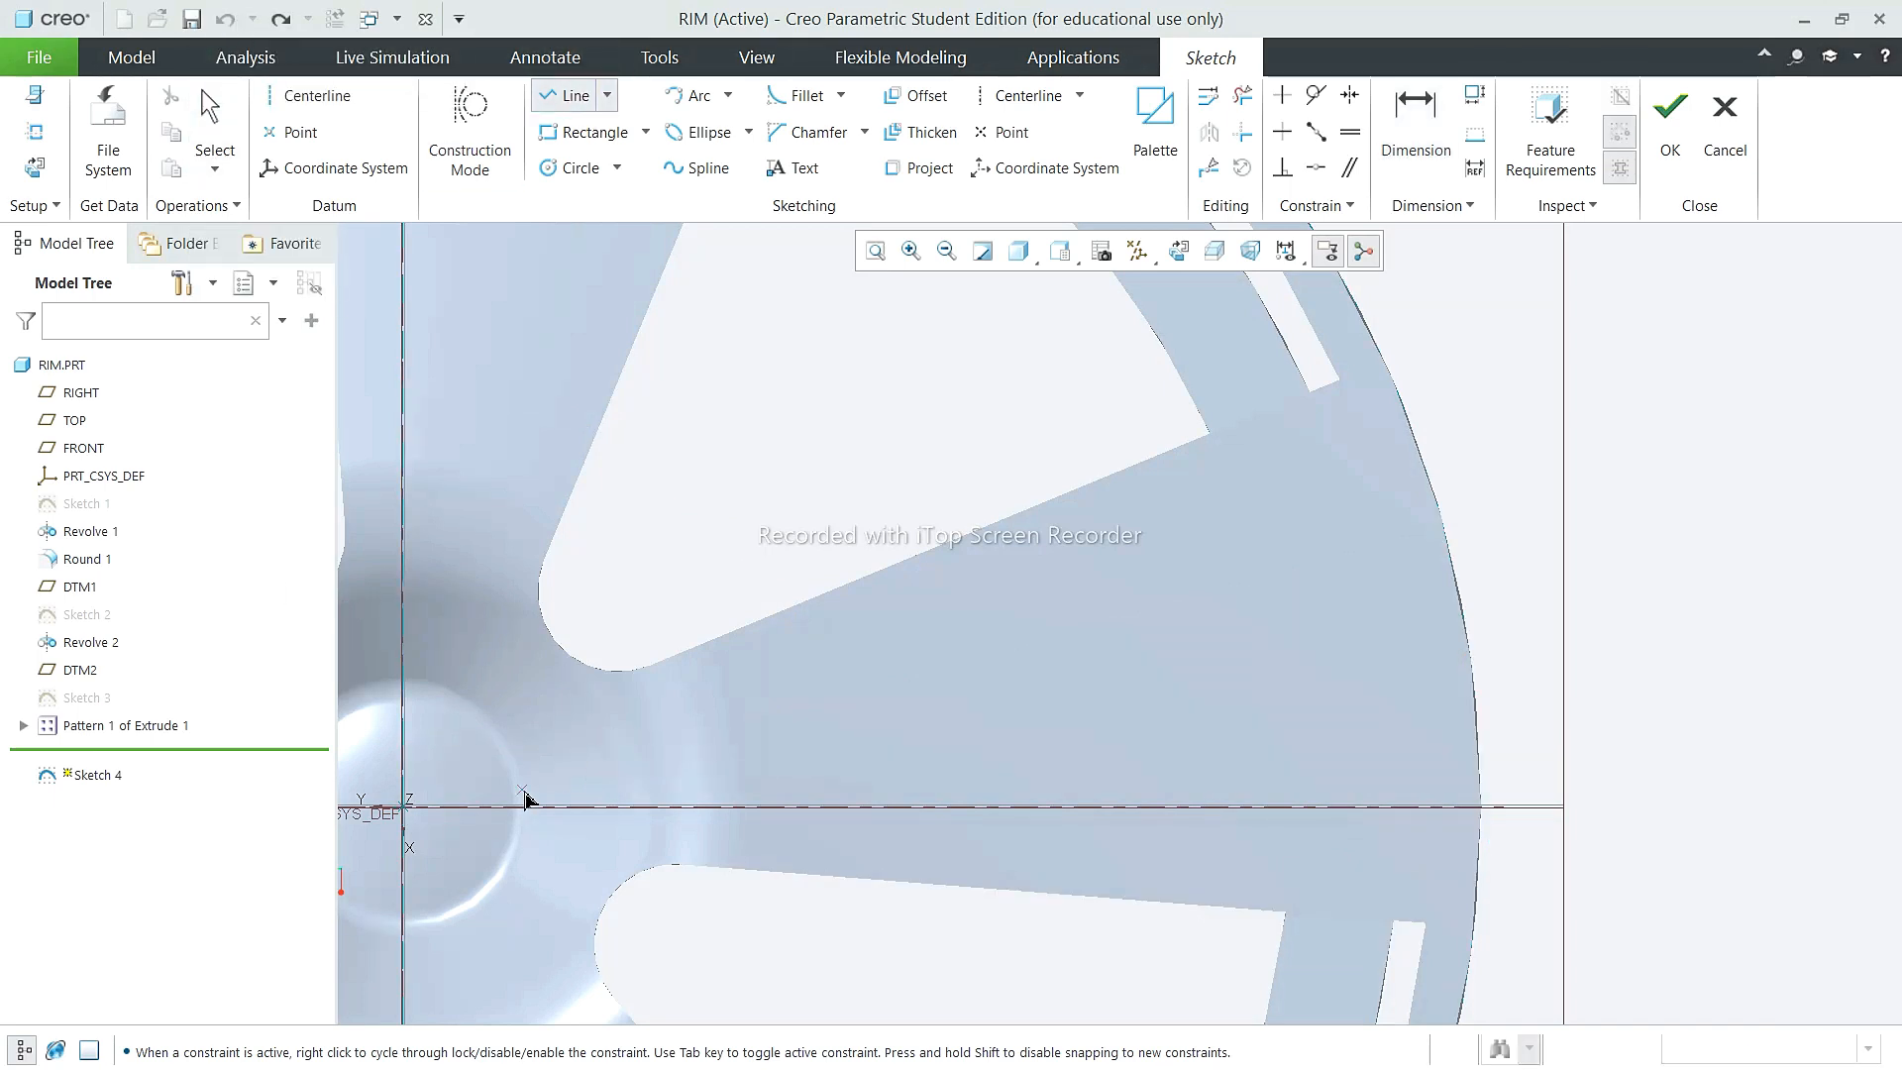
left_click(532, 783)
left_click(1440, 513)
left_click(1478, 861)
left_click(532, 783)
middle_click(543, 789)
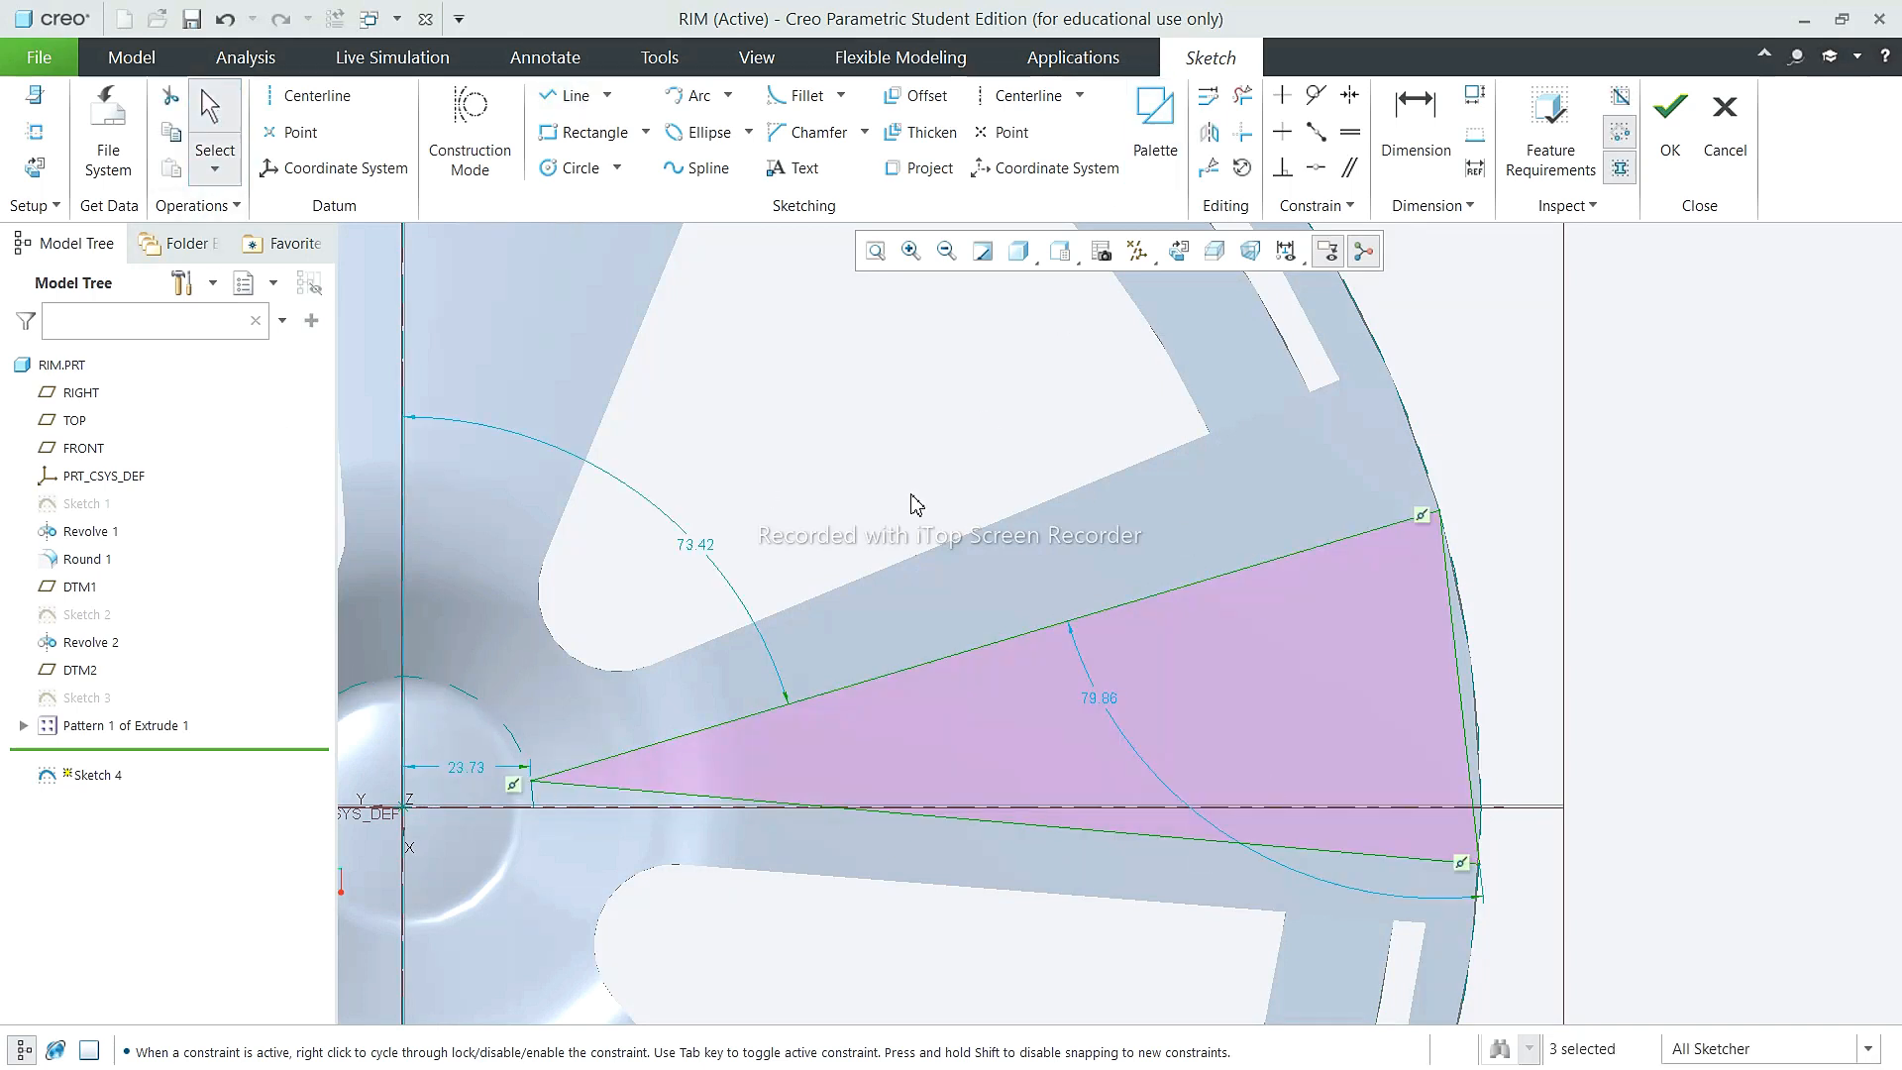
Step: Dimension the triangle's two outer corners at 12 from the adjacent lower and upper spoke edges
left_click(1425, 159)
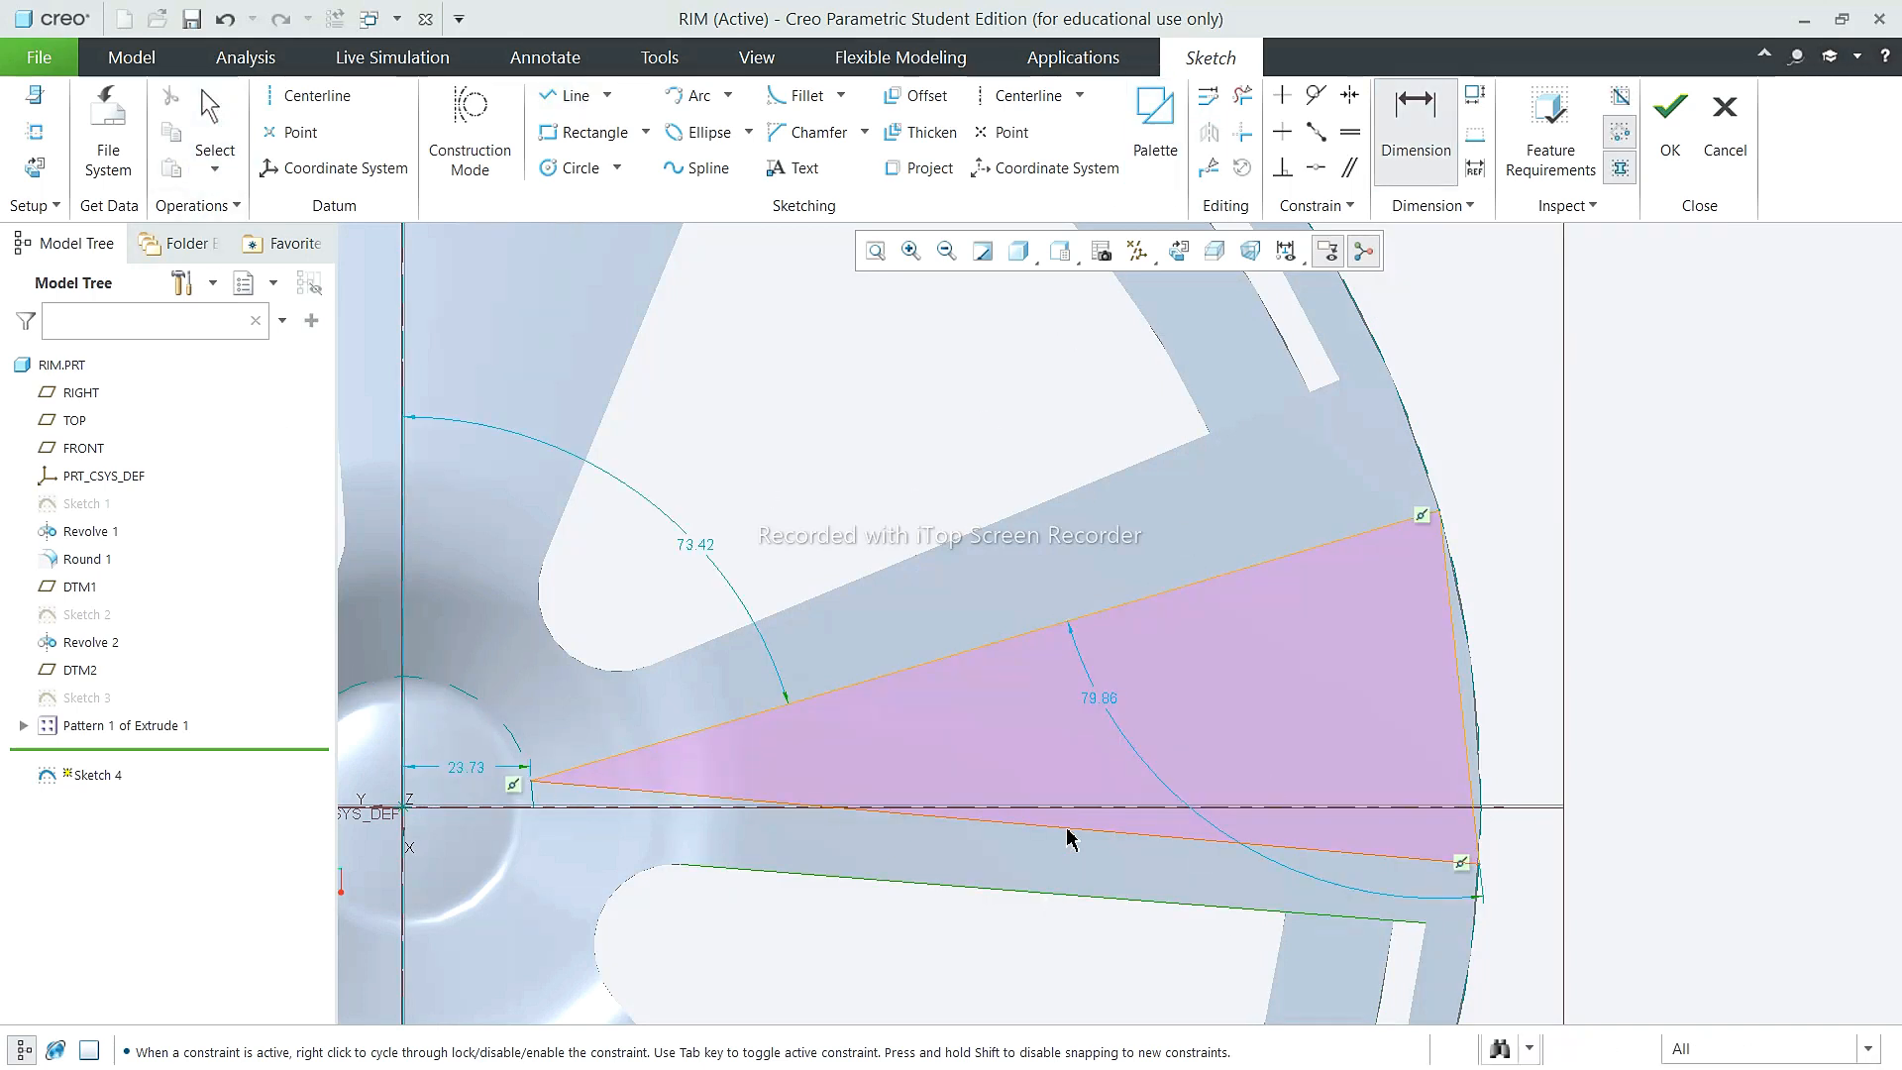
middle_click(1635, 922)
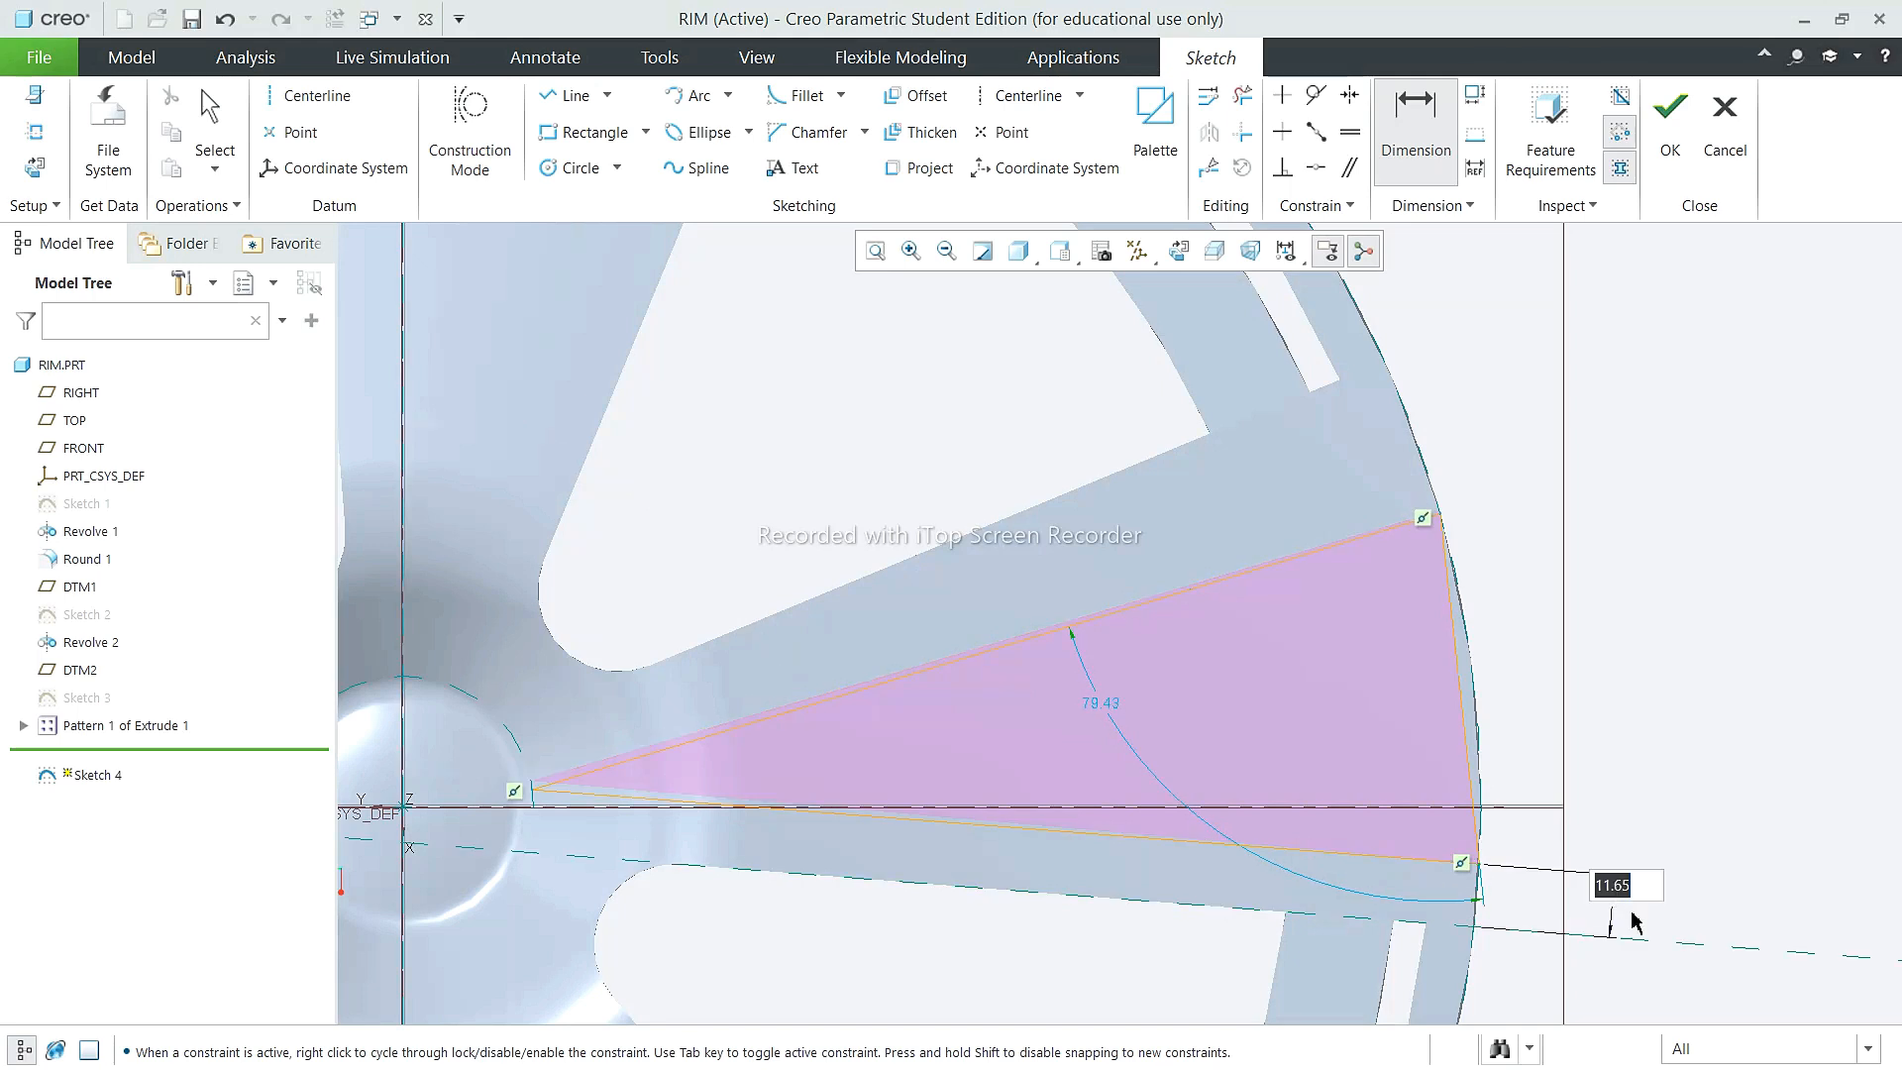
type("12")
key("Return")
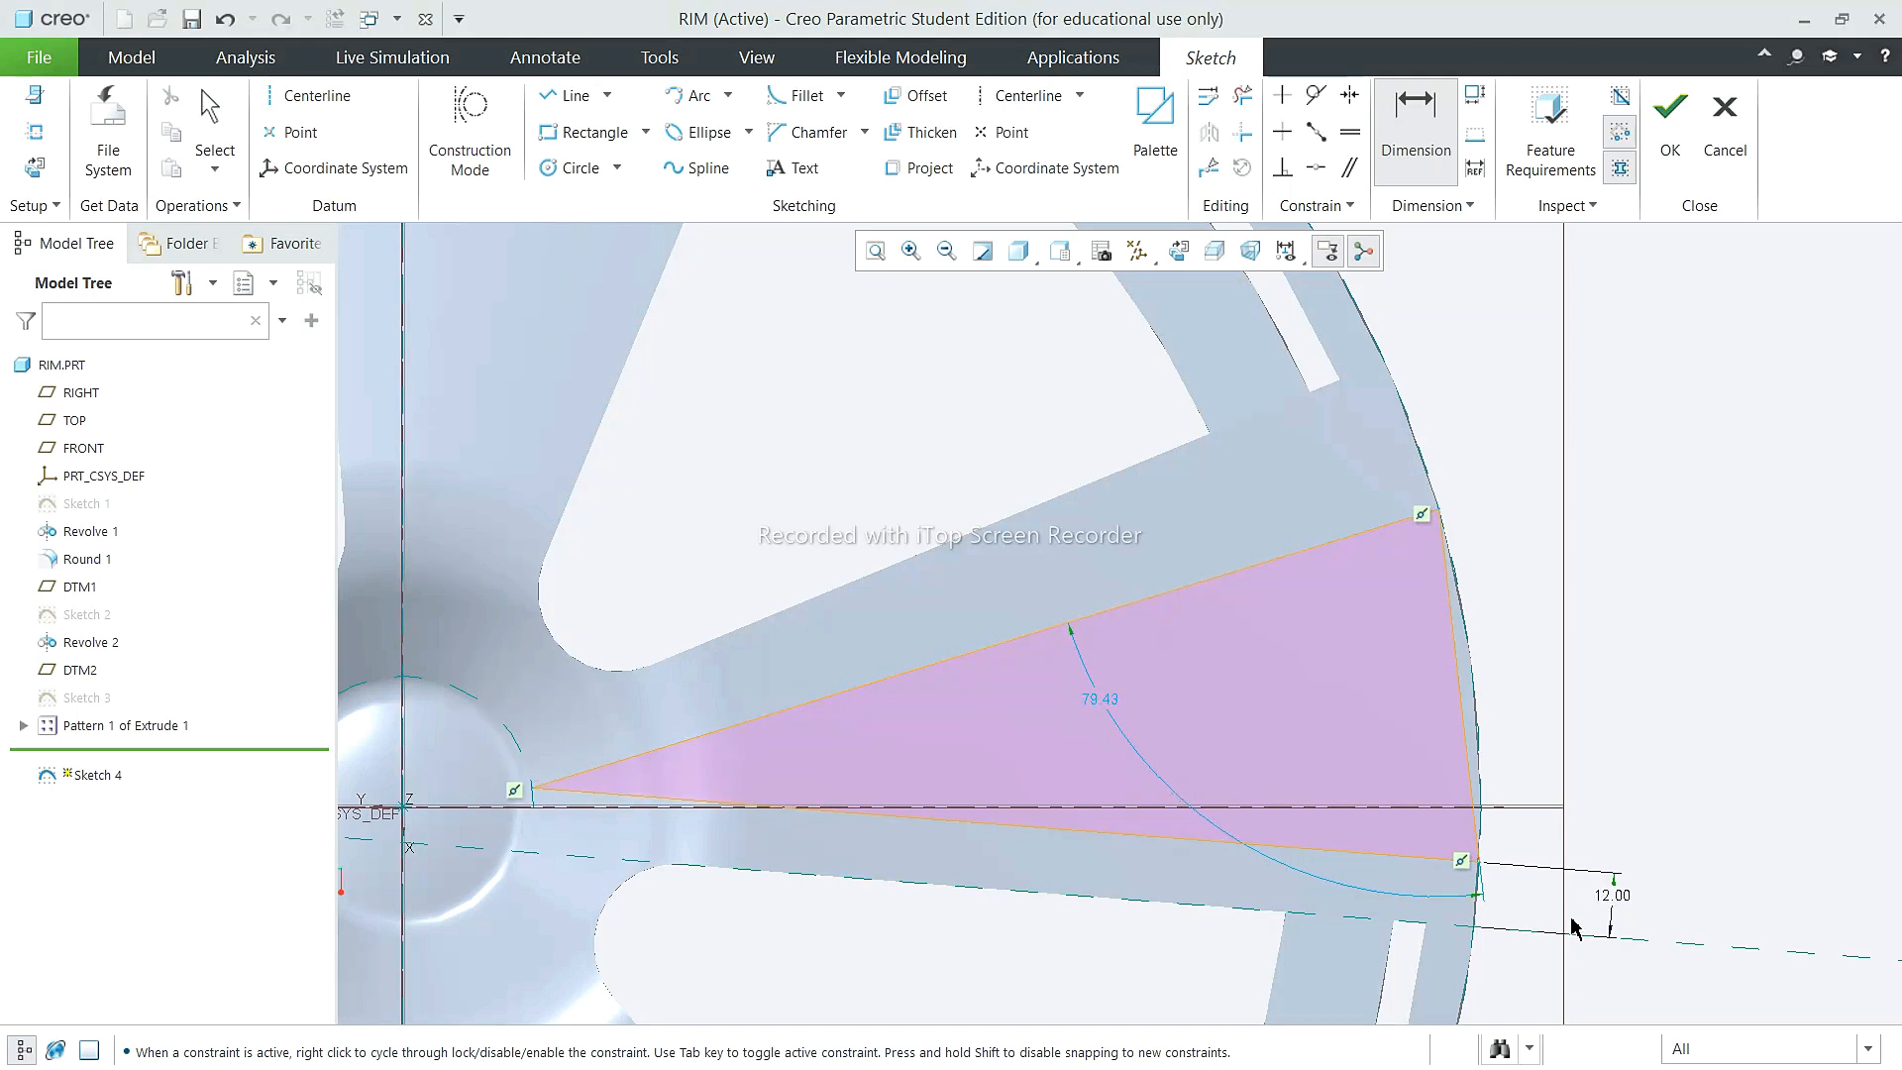
left_click(1063, 625)
middle_click(1618, 375)
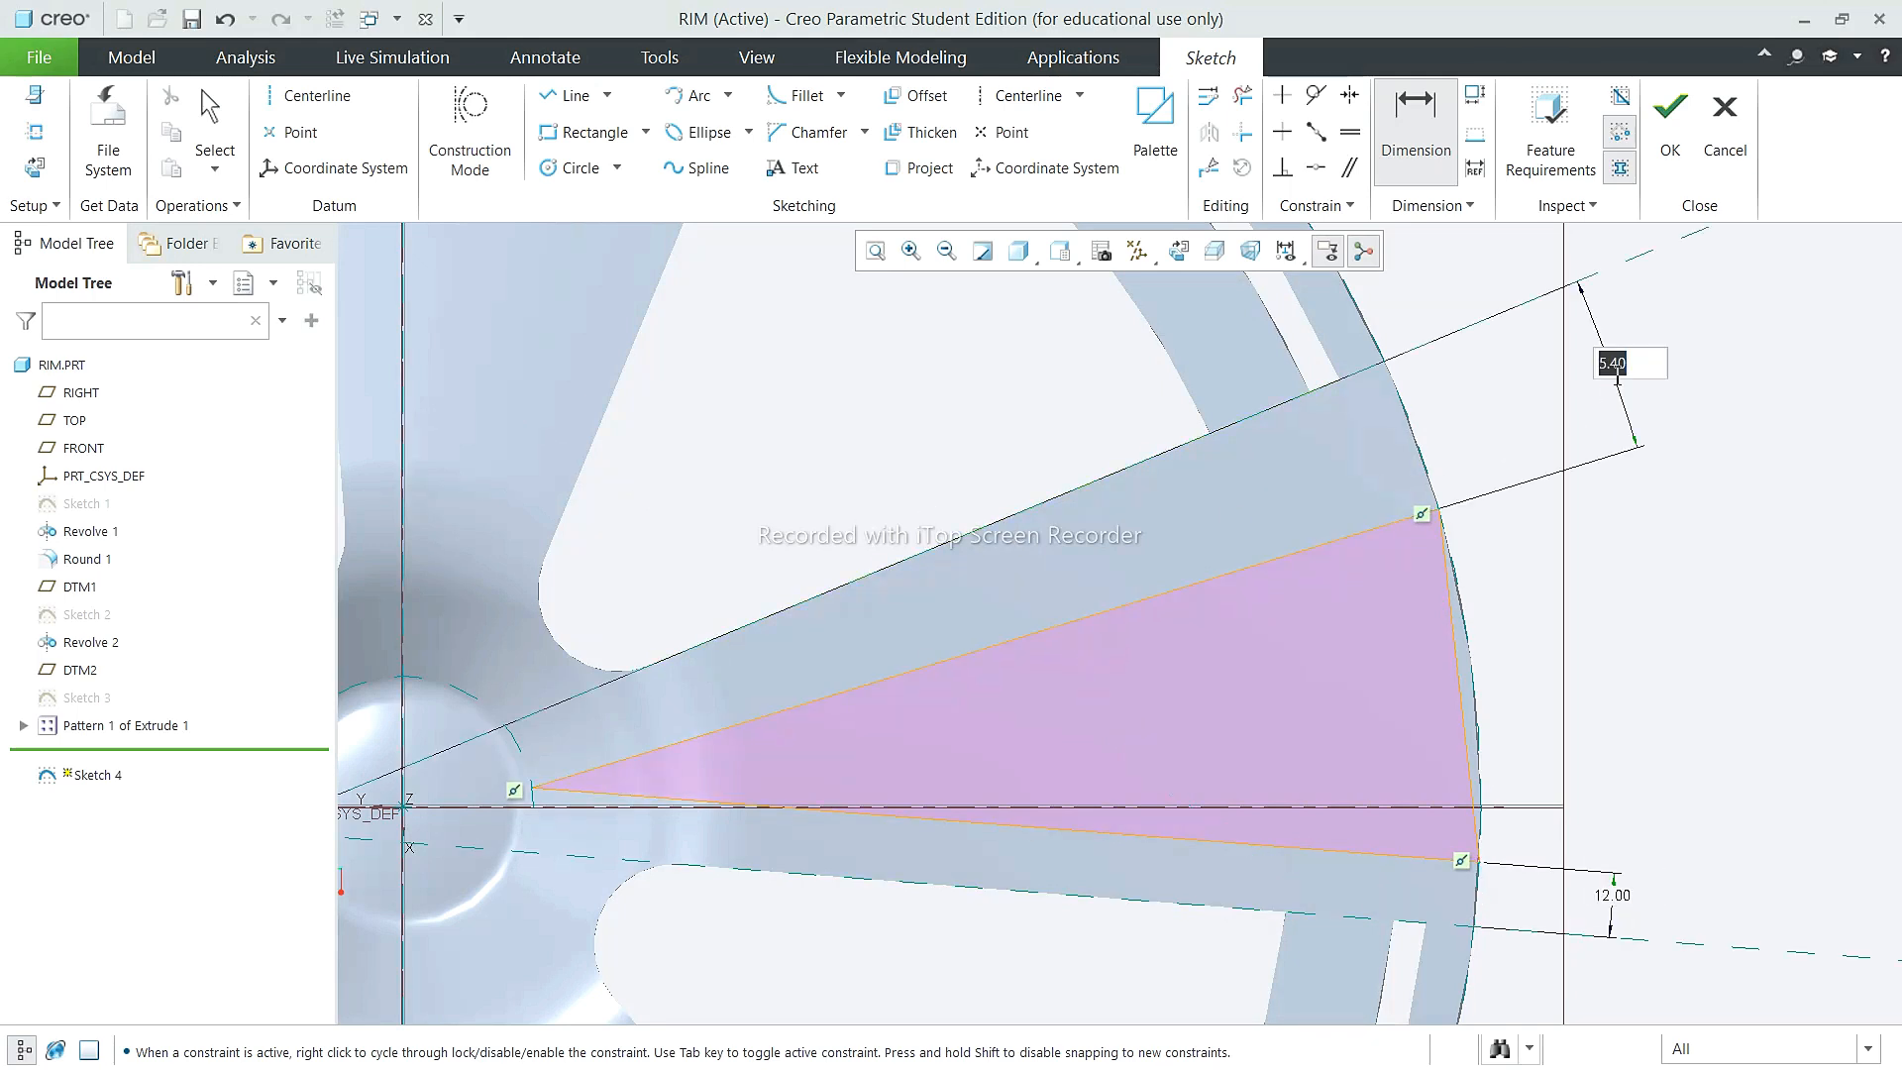
type("12")
key("Return")
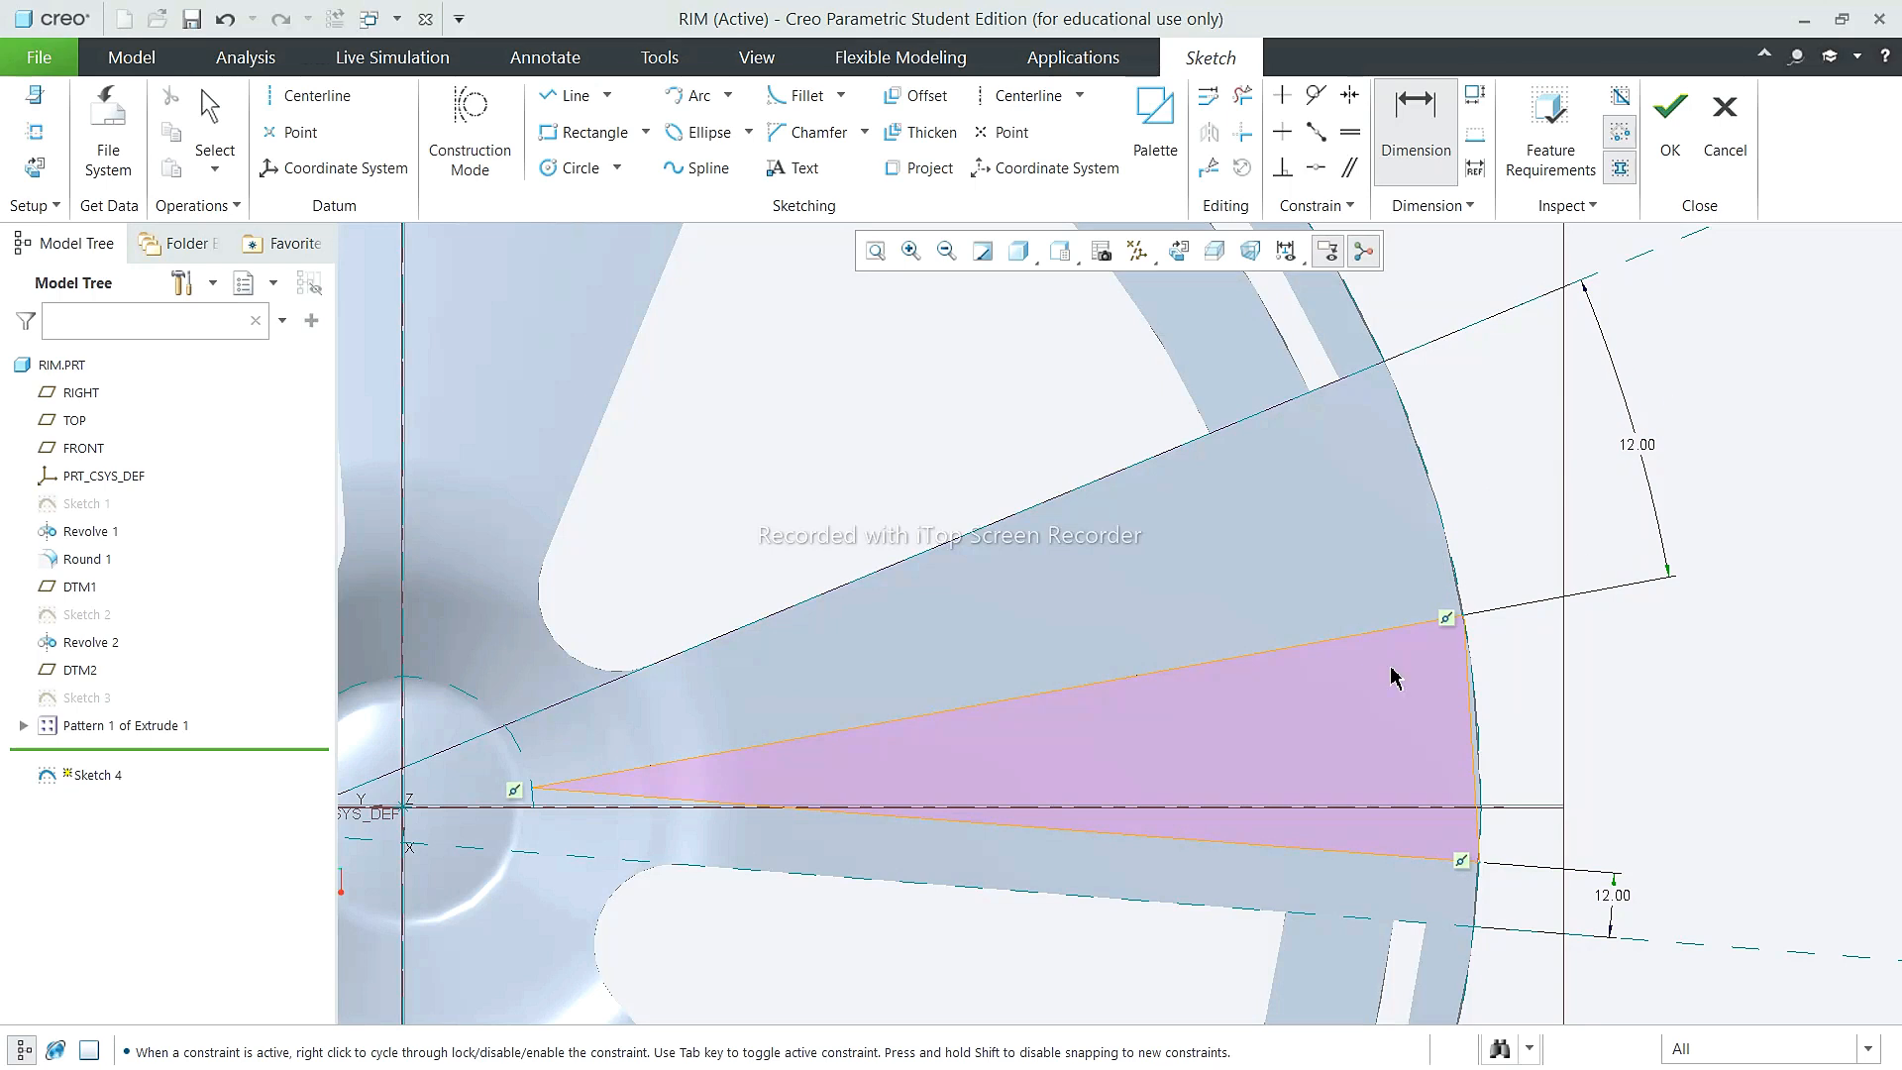
Step: Reposition the lower 12 dimension inside the spoke and undo both 12 dimensions on the triangle
scroll(1392, 671, "down", 1)
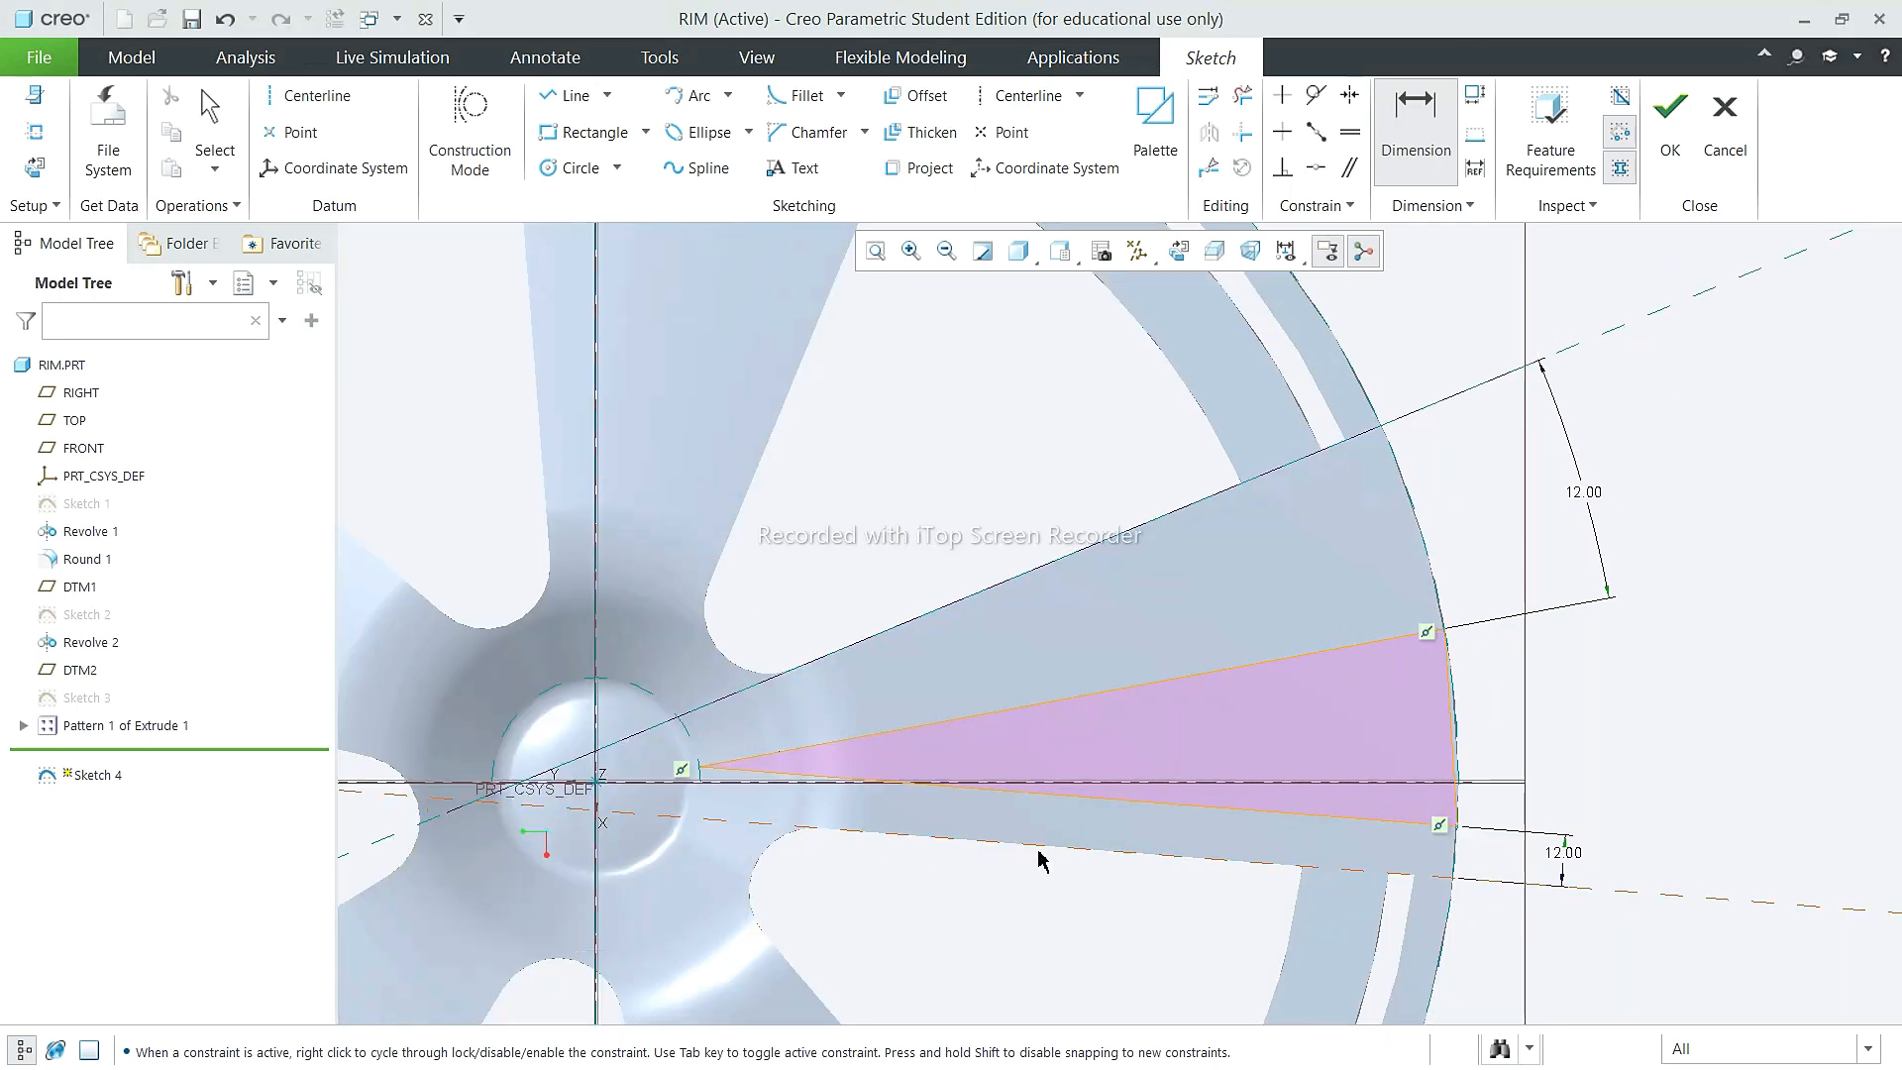
middle_click(1493, 868)
left_click_drag(1493, 868, 1040, 850)
scroll(1038, 842, "down", 5)
scroll(1104, 854, "up", 5)
scroll(1136, 863, "down", 1)
scroll(1135, 864, "up", 1)
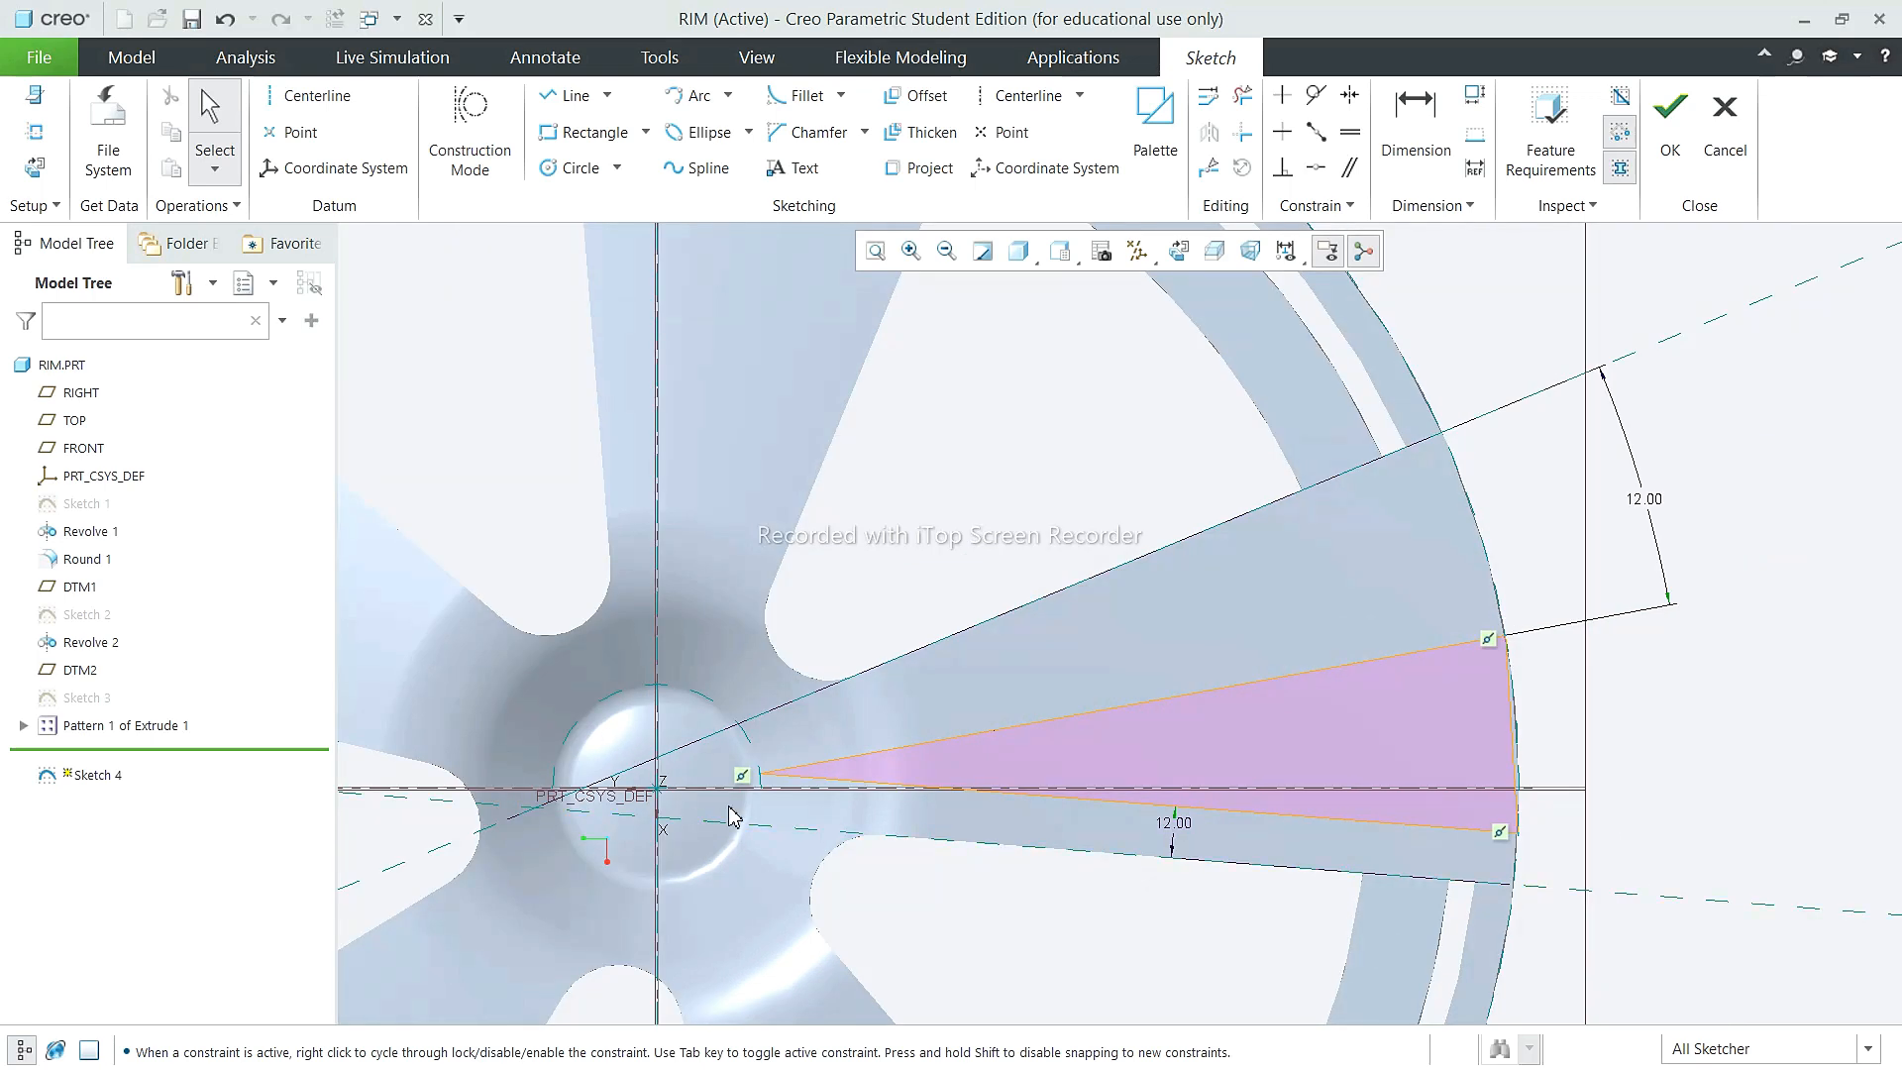
scroll(730, 815, "down", 1)
left_click(226, 19)
left_click(226, 19)
left_click(226, 19)
left_click(225, 19)
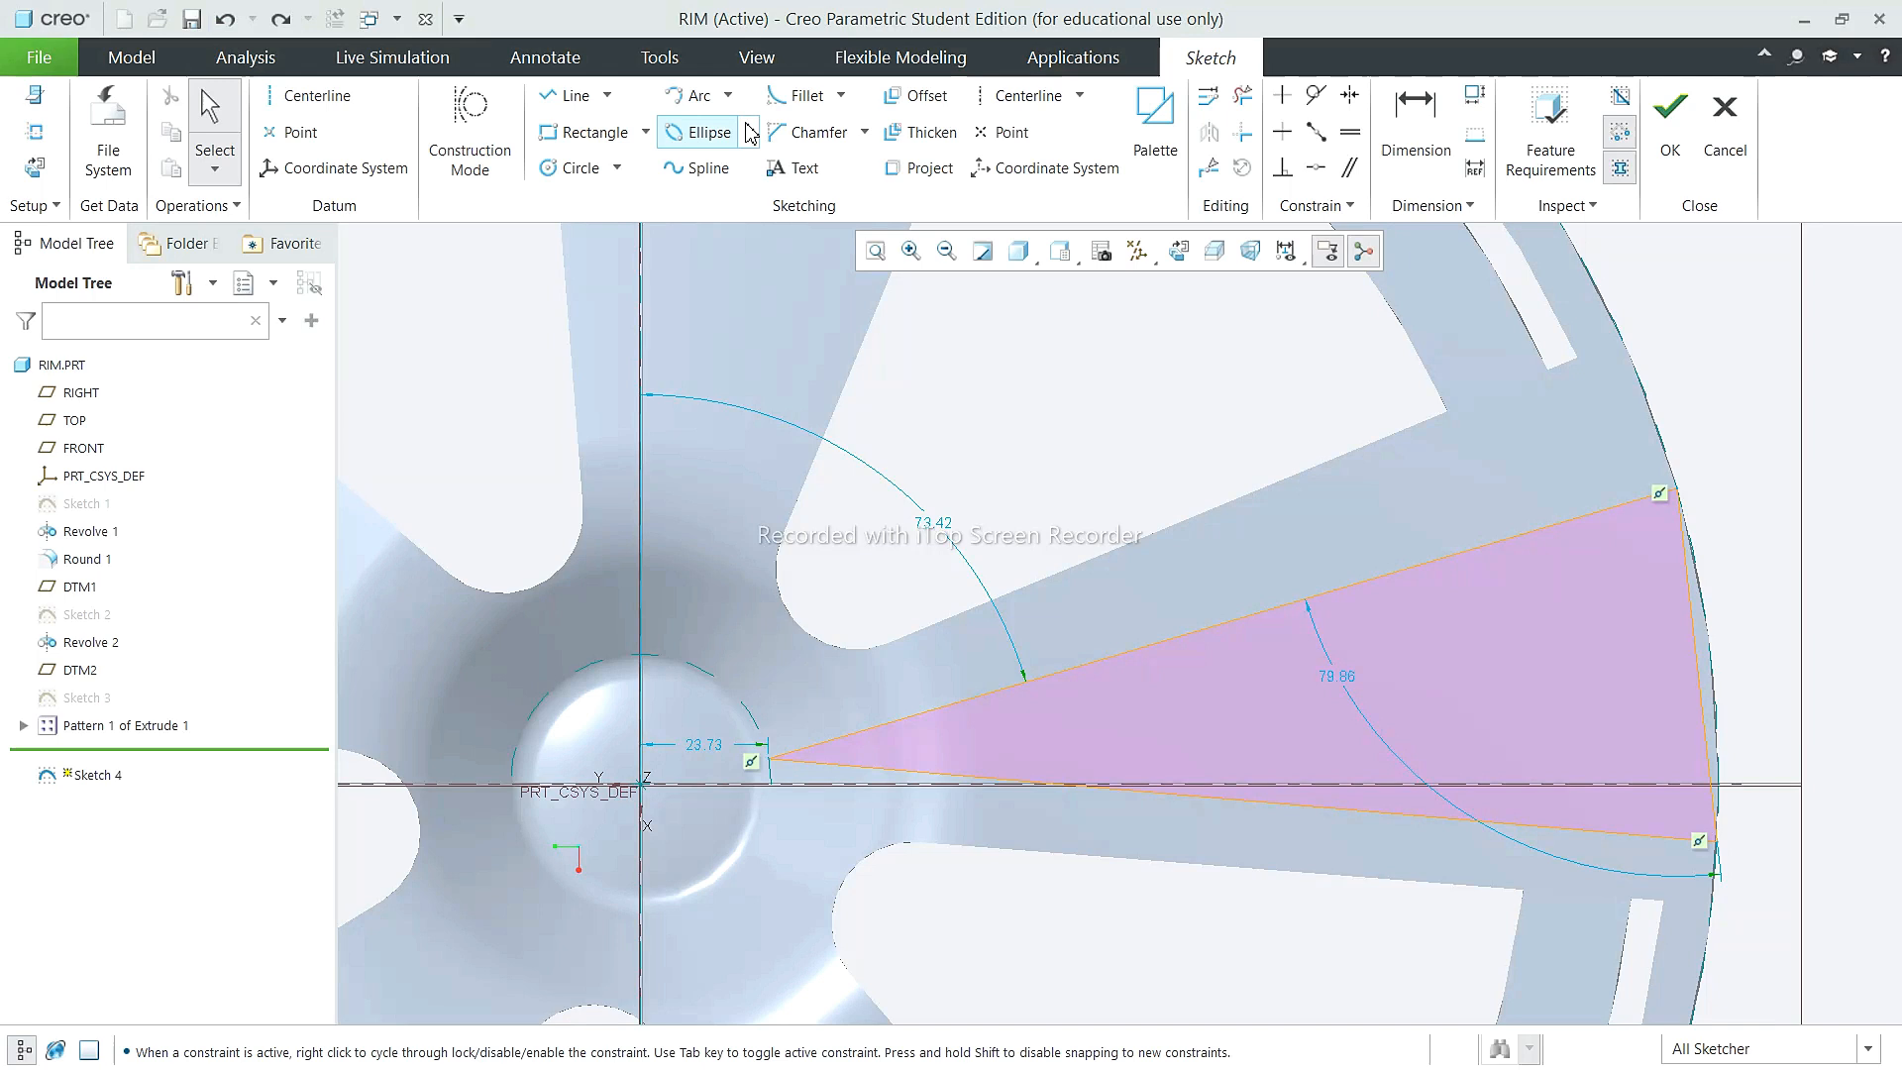
Step: Dimension the triangle's upper outer corner at 20 from the upper spoke edge
left_click(1415, 129)
left_click(1402, 438)
middle_click(1784, 355)
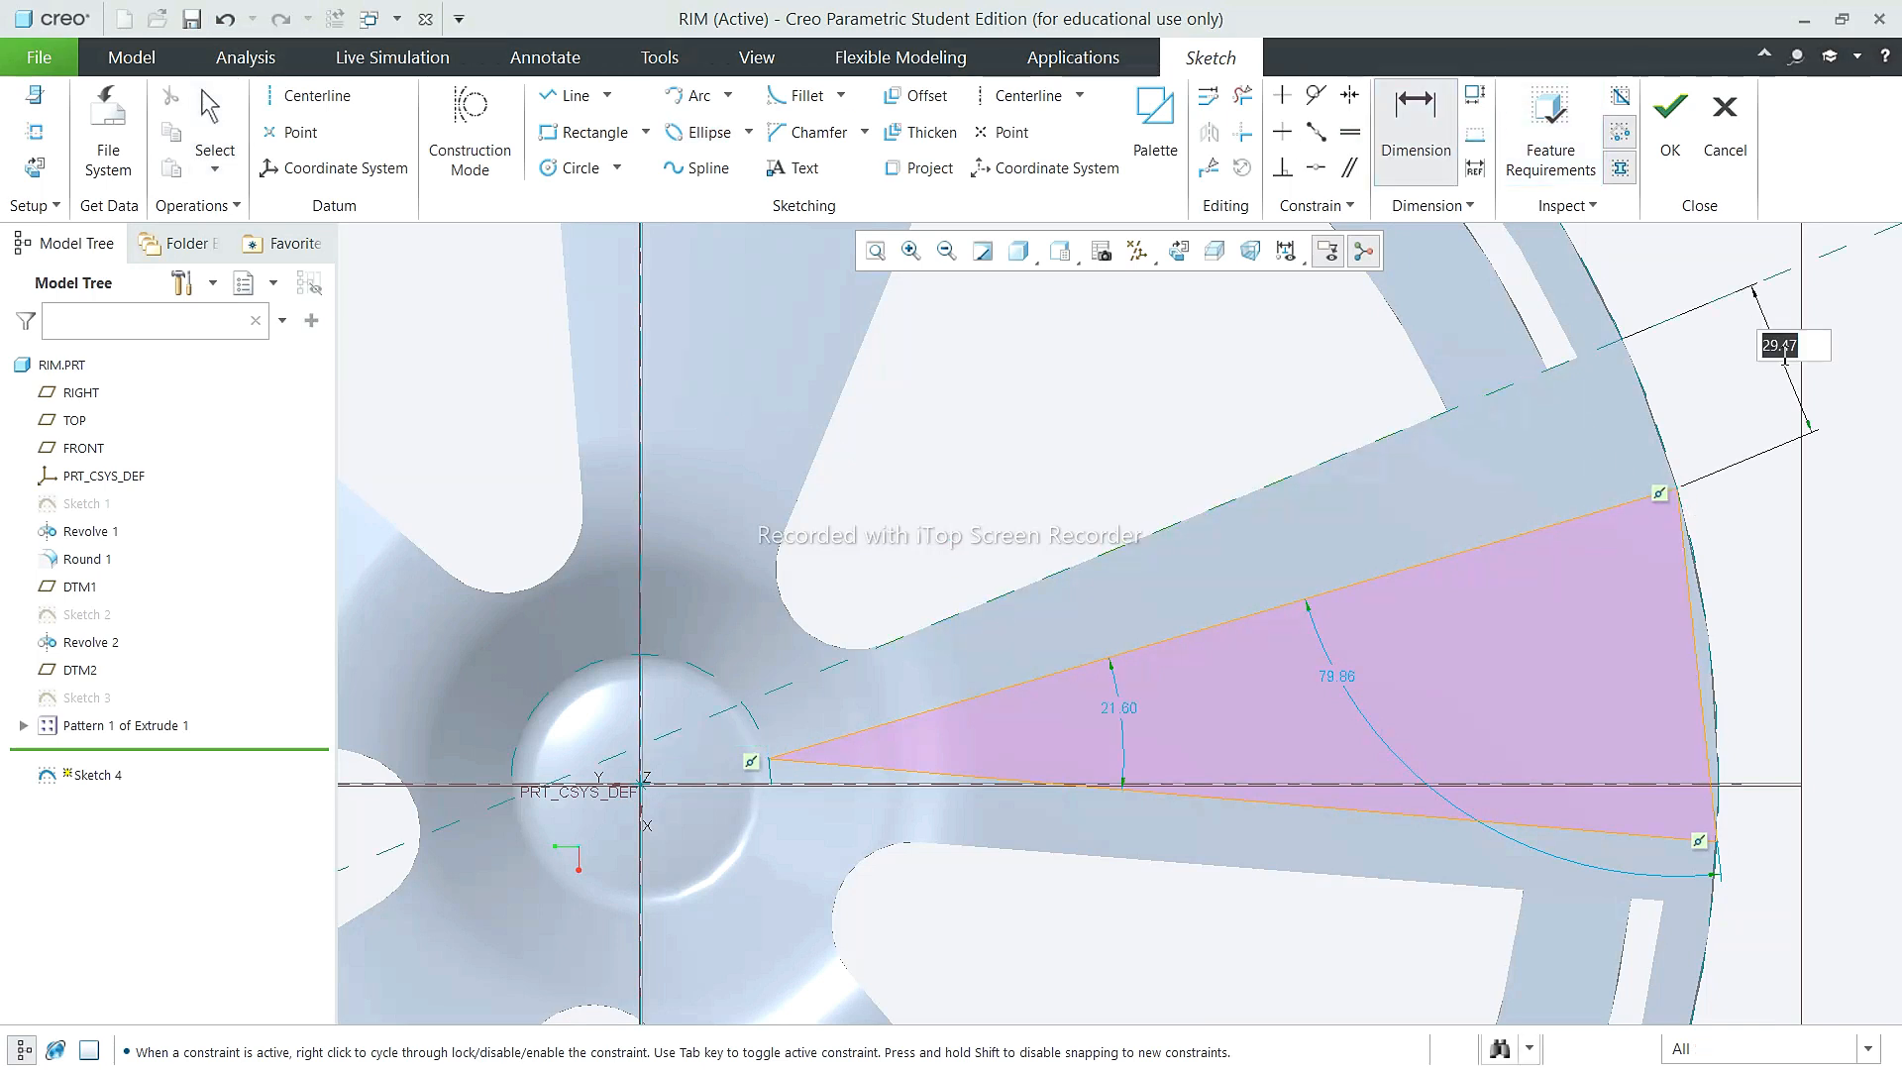
type("20")
key("Return")
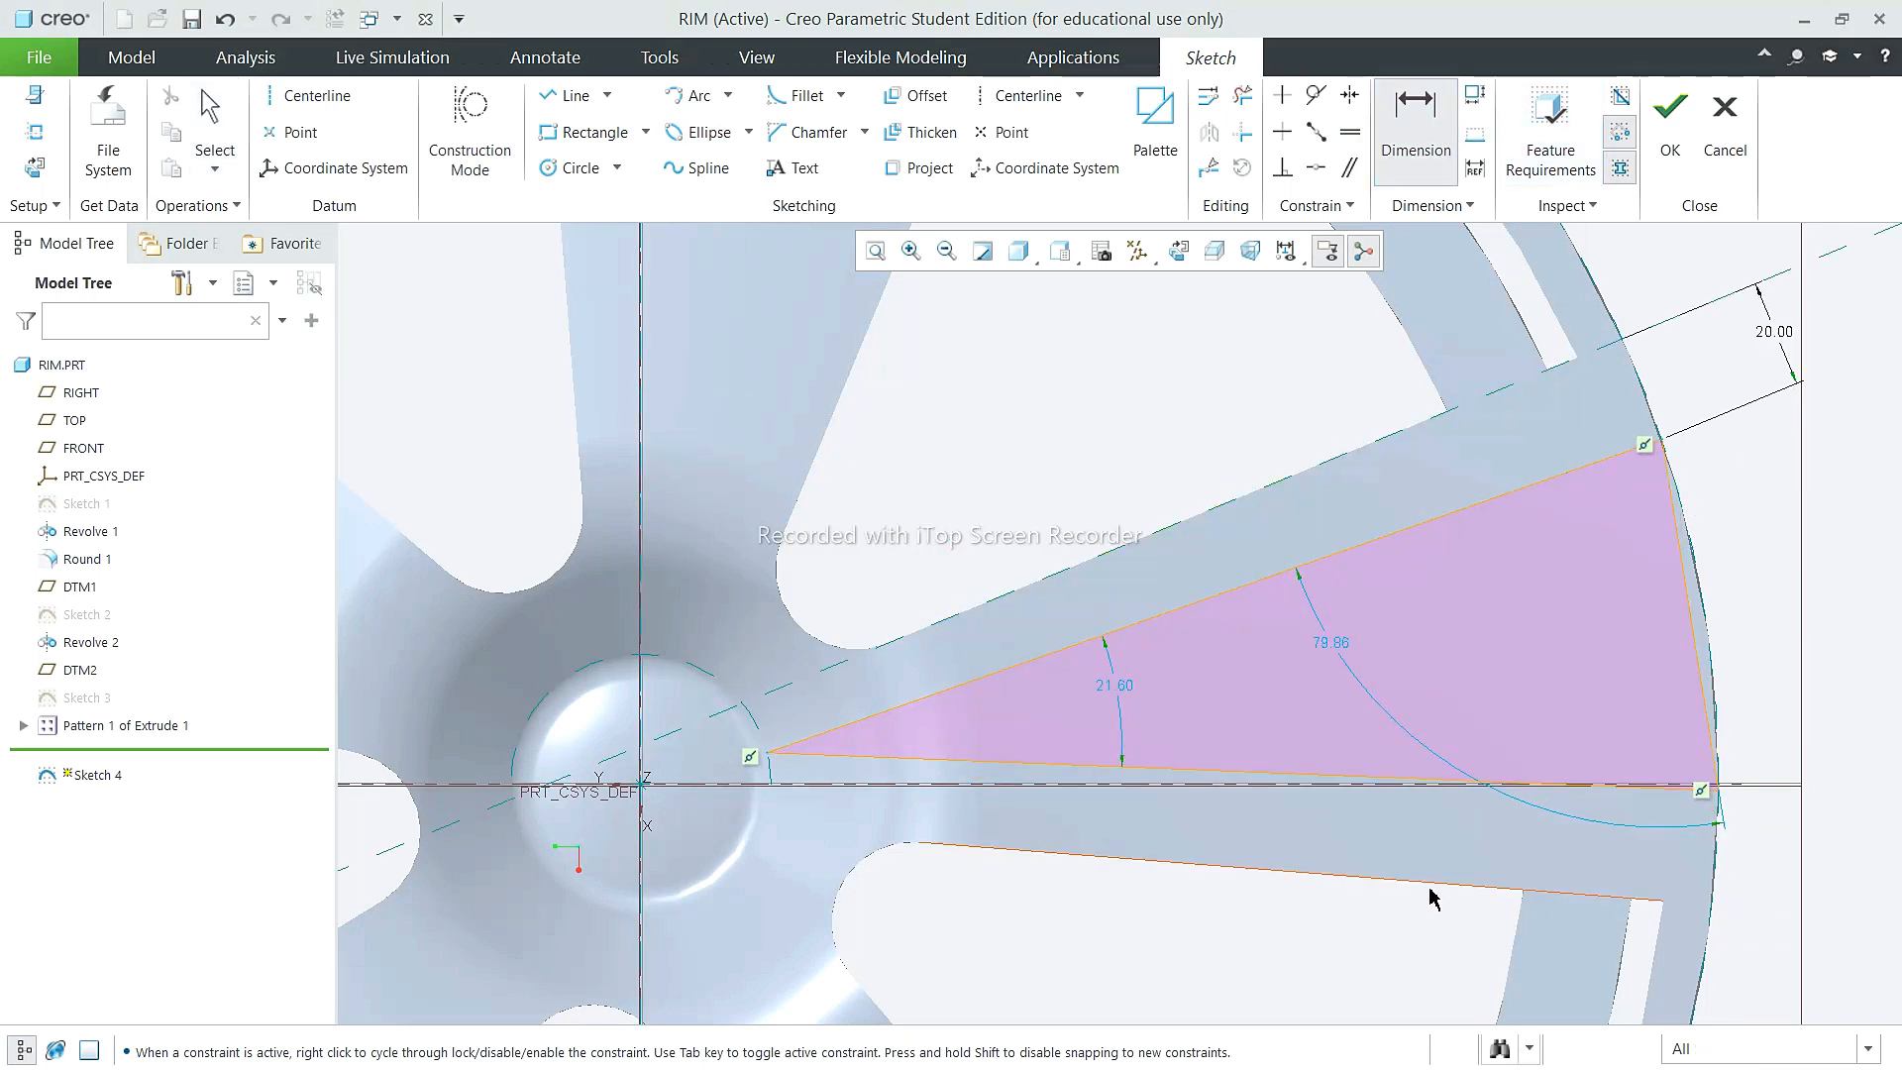
Step: Dimension the triangle's lower outer corner at 20 from the lower spoke edge
left_click(1718, 791)
middle_click(1803, 873)
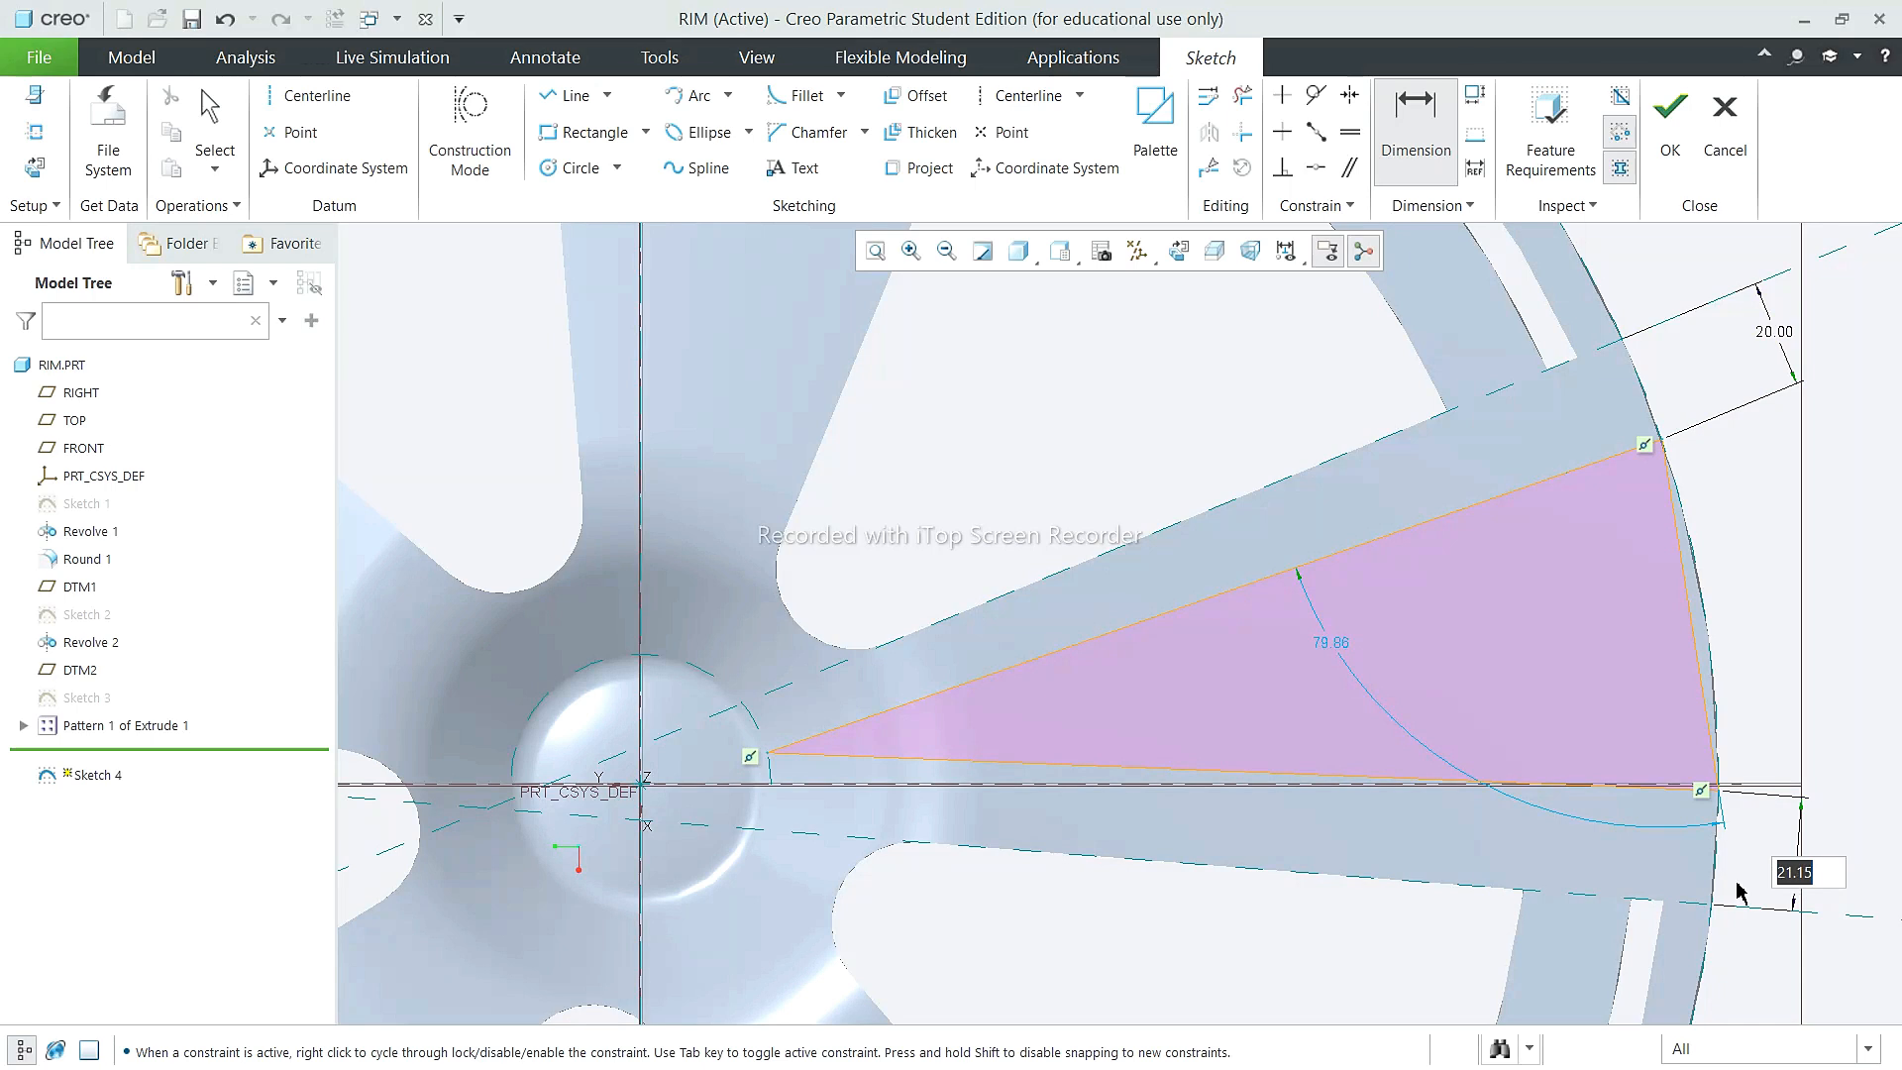
left_click(226, 19)
left_click(571, 103)
scroll(1723, 837, "down", 4)
left_click(1695, 699)
left_click(1432, 164)
left_click(1690, 700)
left_click(1083, 942)
middle_click(1838, 913)
scroll(822, 679, "up", 1)
type("20")
key("Return")
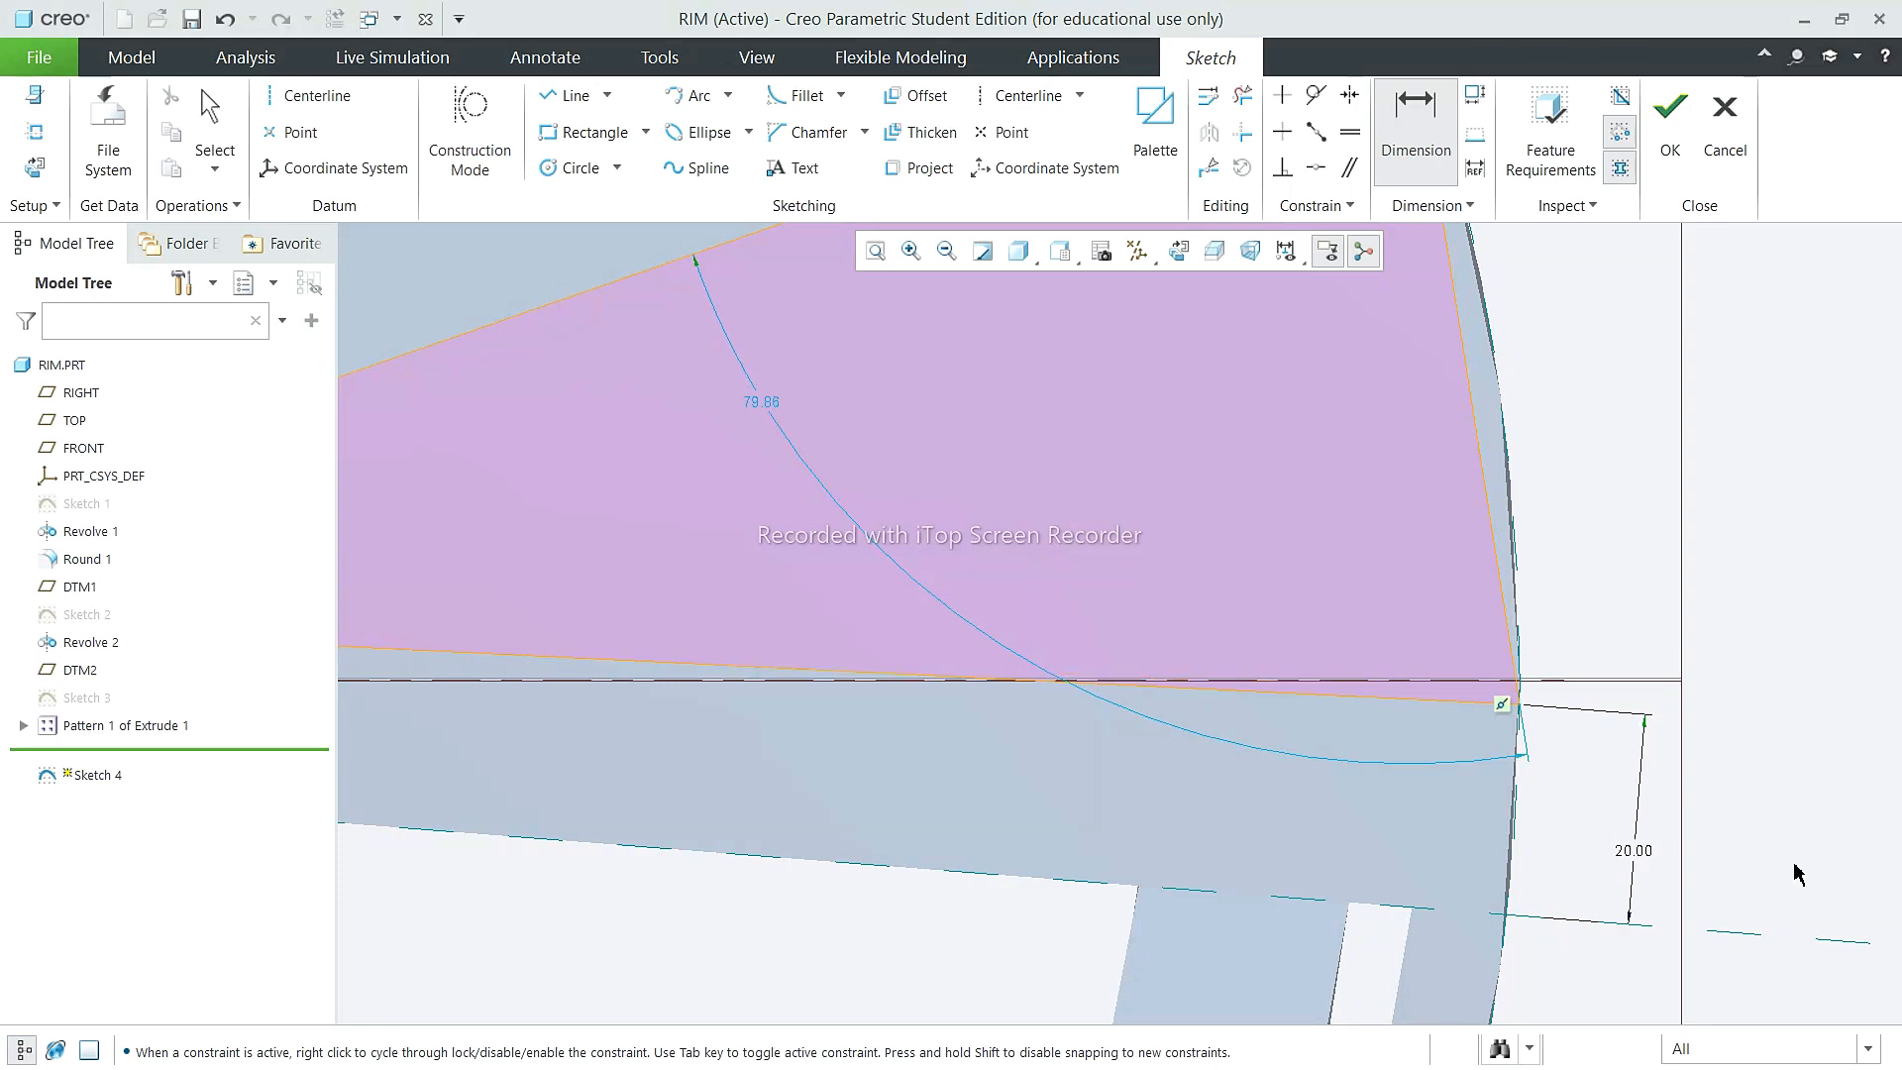
Step: Dimension the triangle's inner corner at 15 from both spoke edges, deleting the conflicting Point On Entity constraint
scroll(1795, 869, "up", 4)
scroll(724, 883, "down", 1)
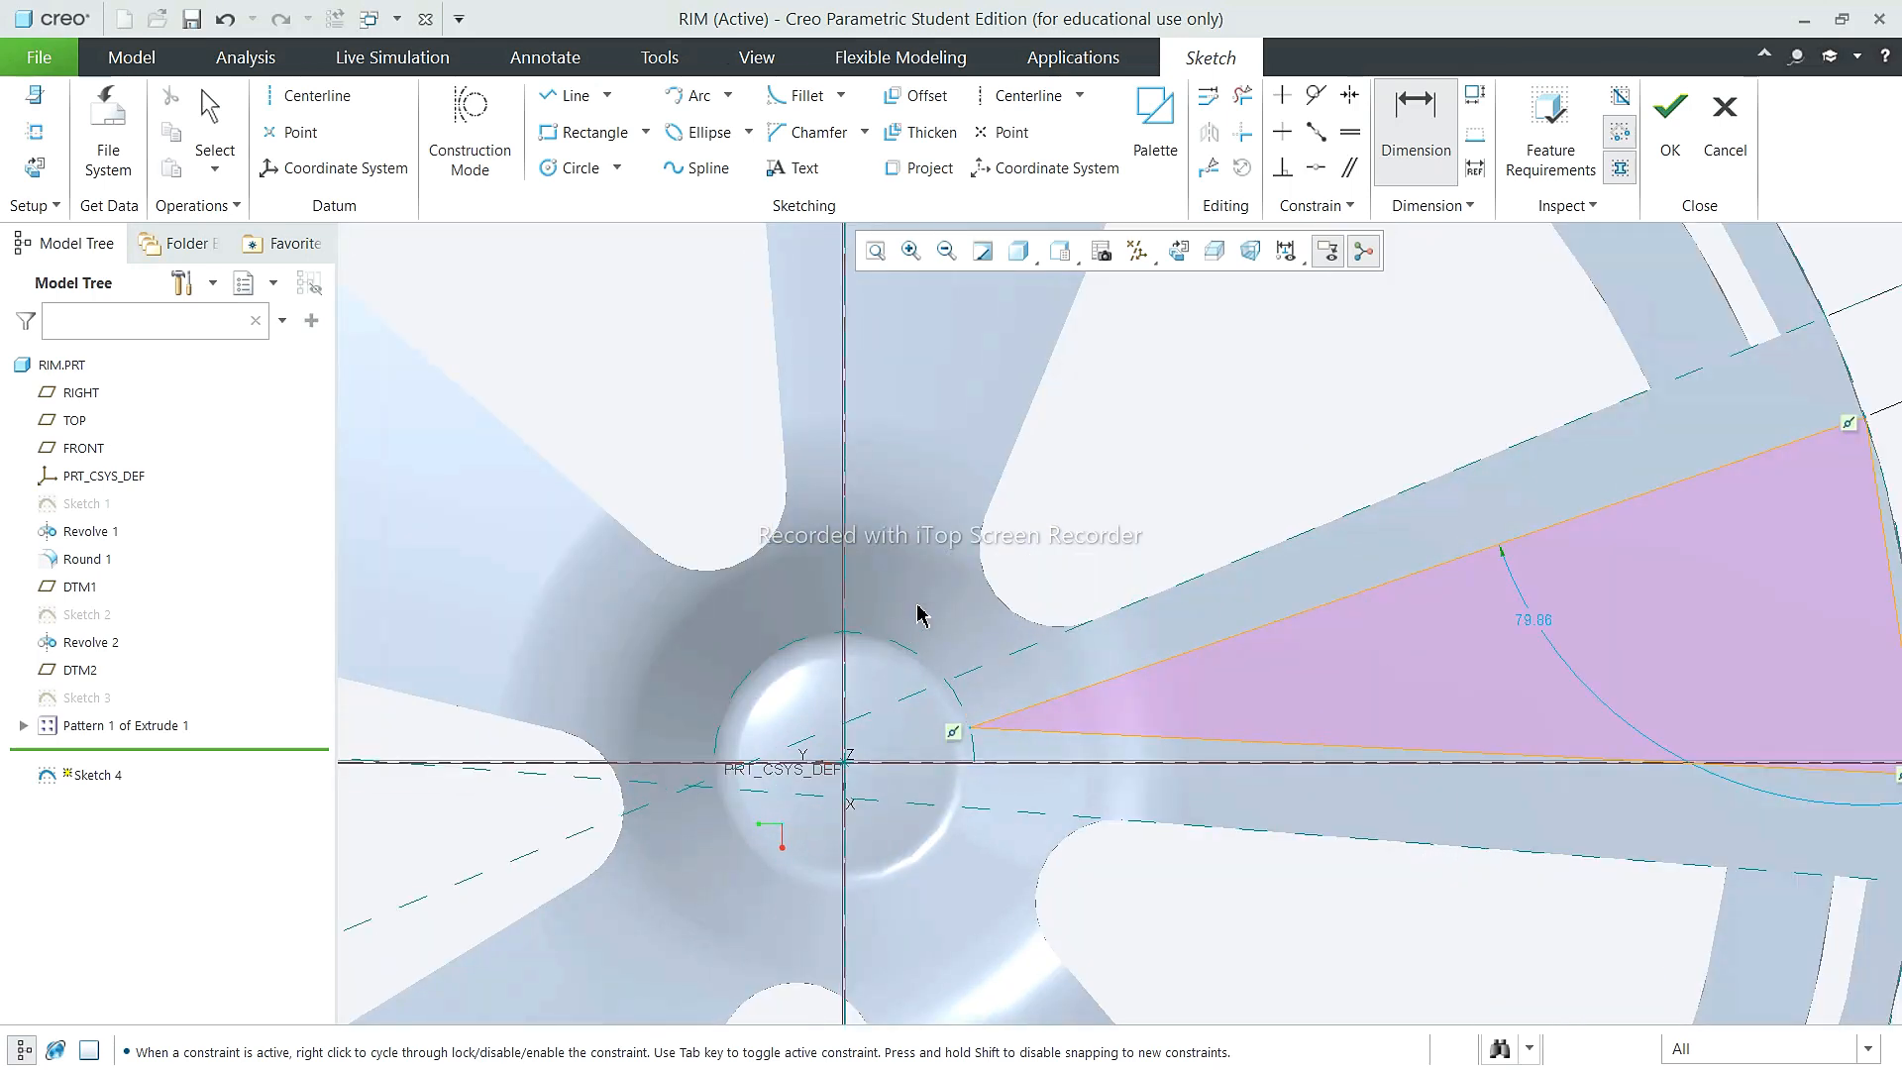
left_click(967, 728)
middle_click(696, 744)
key("Return")
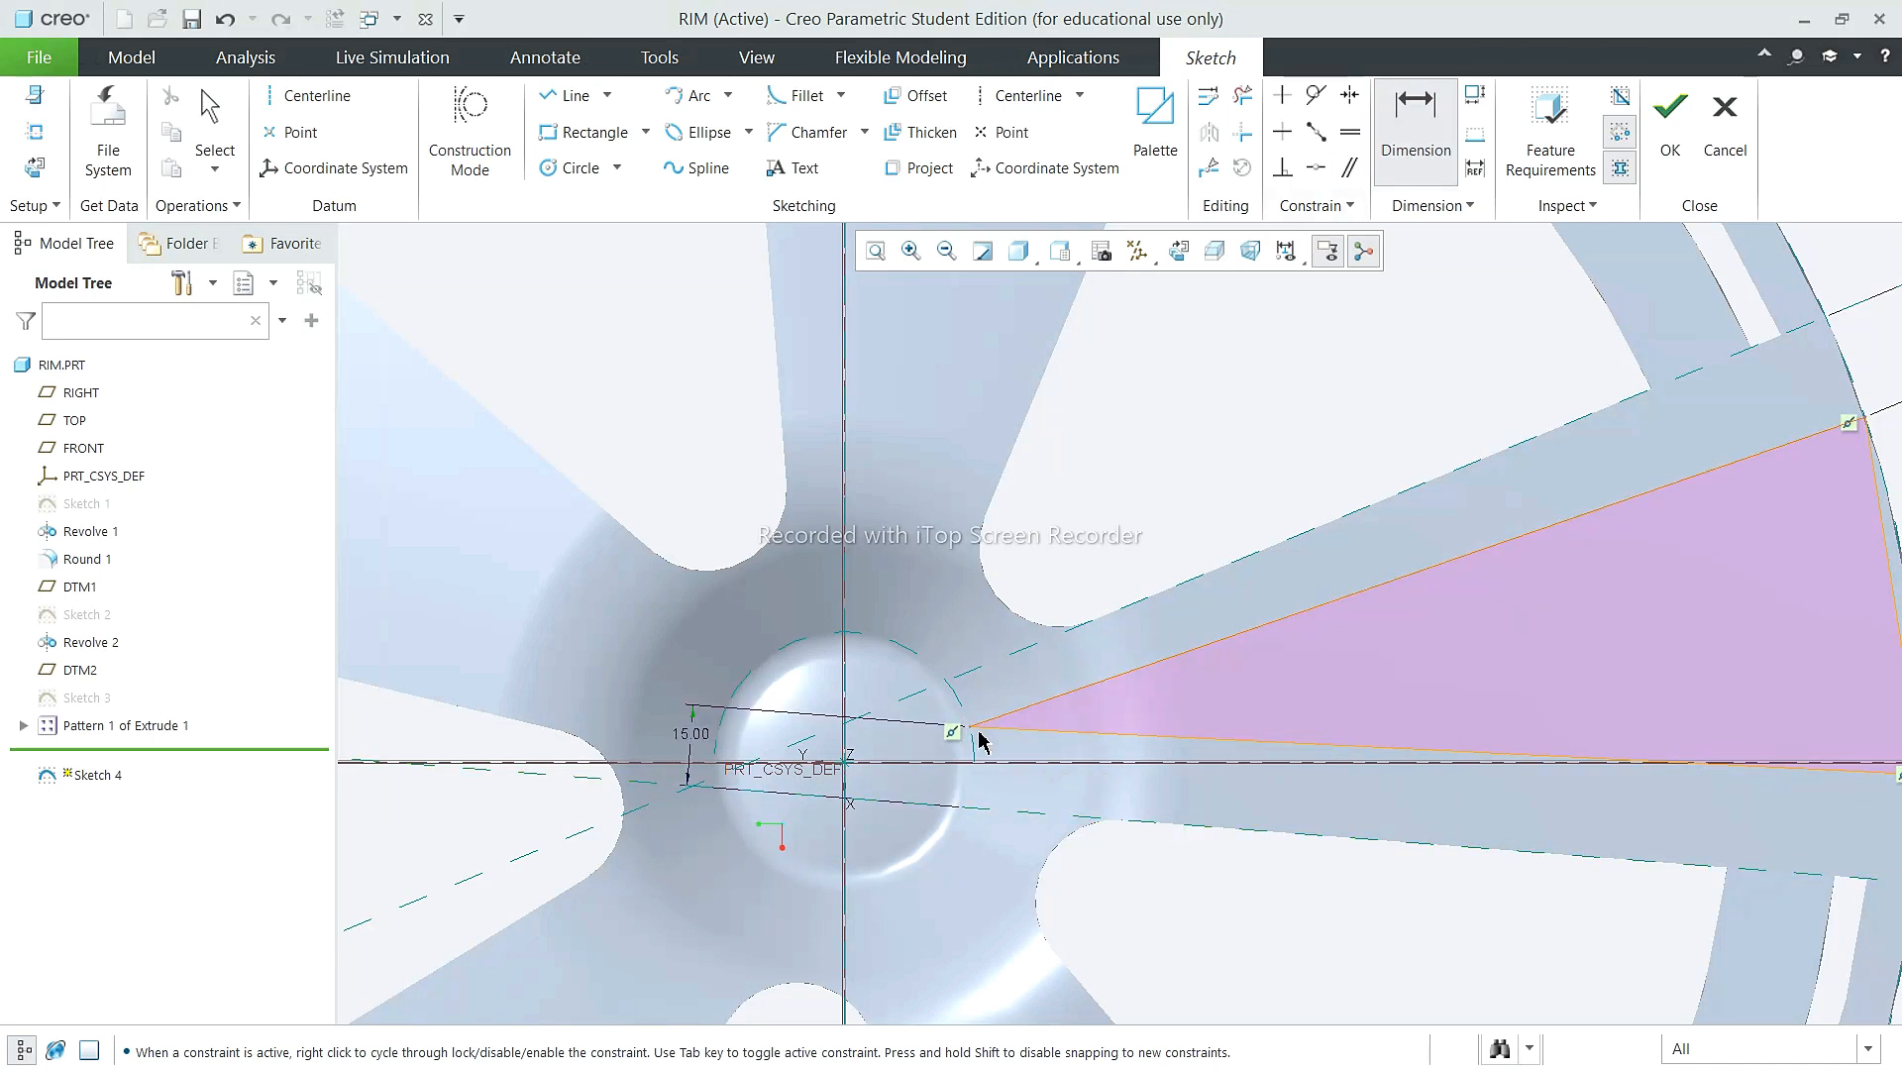
left_click(750, 868)
middle_click(726, 879)
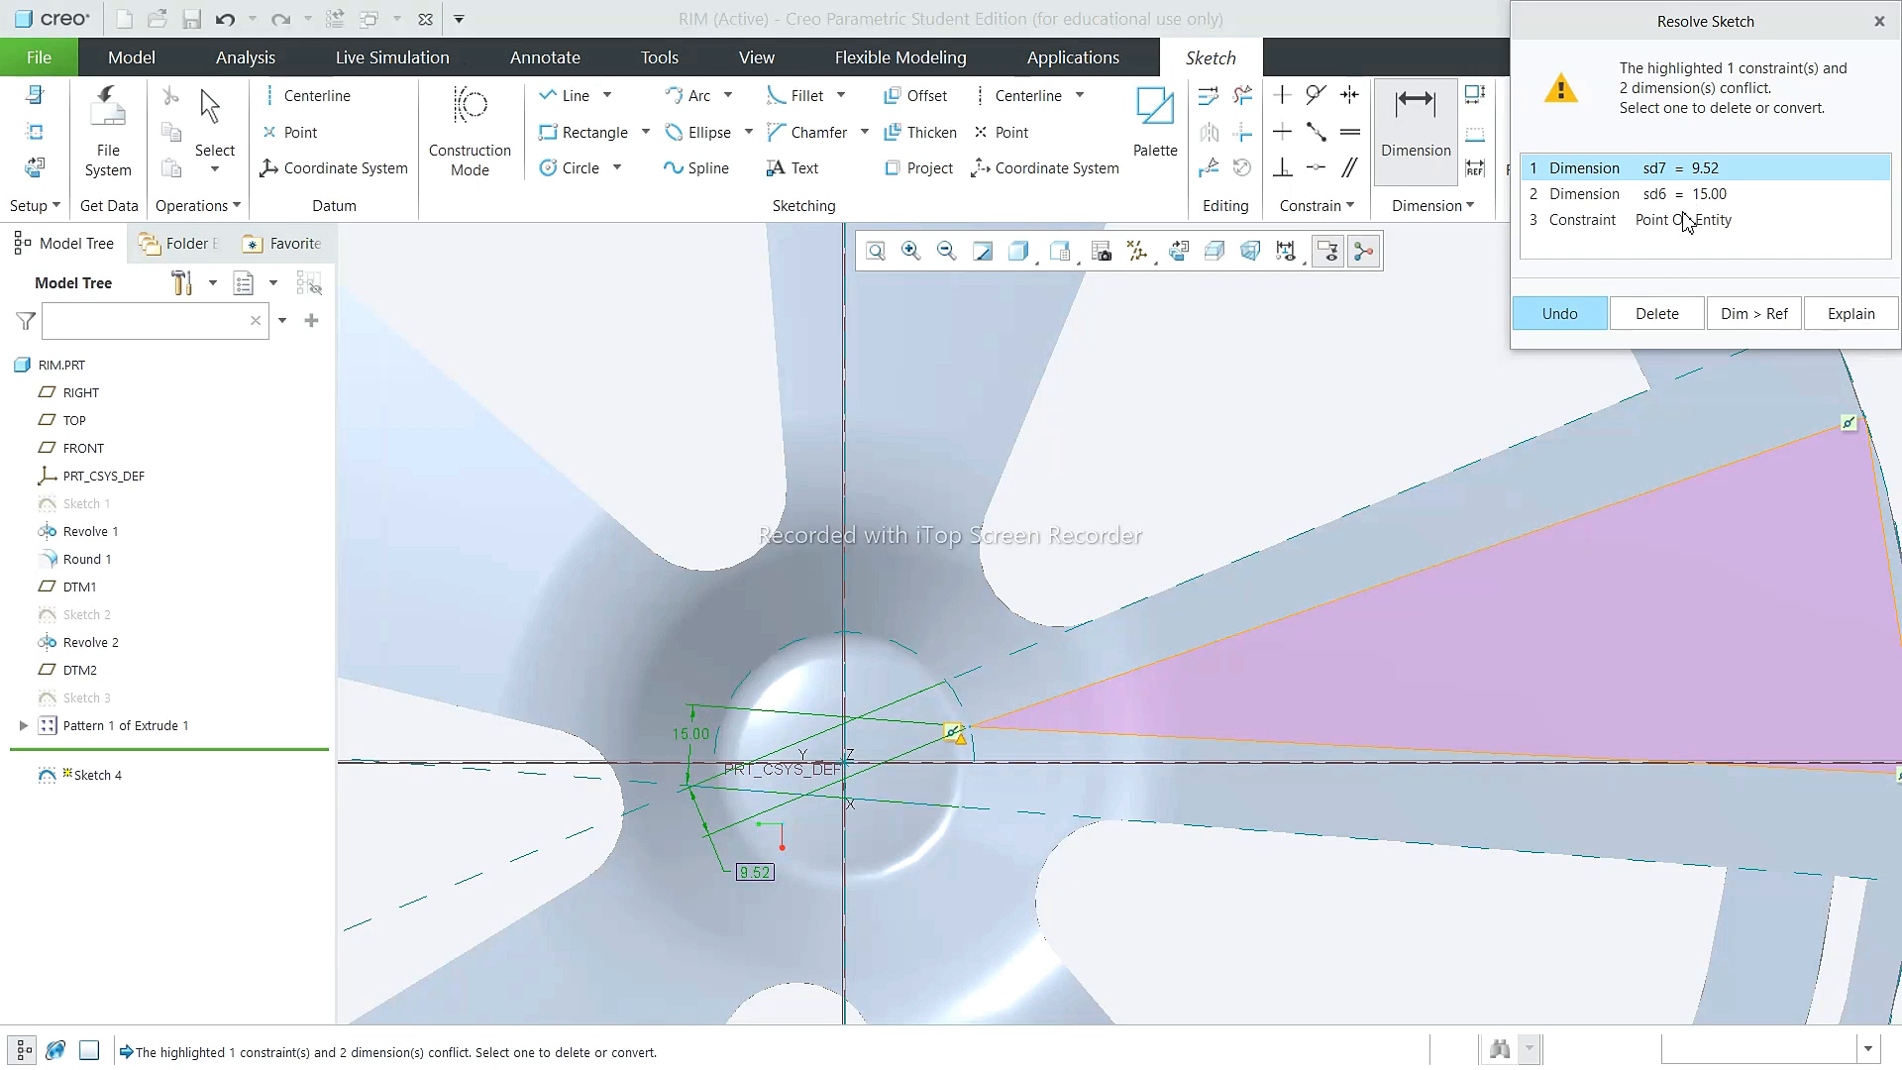
left_click(1582, 220)
left_click(1650, 315)
type("15")
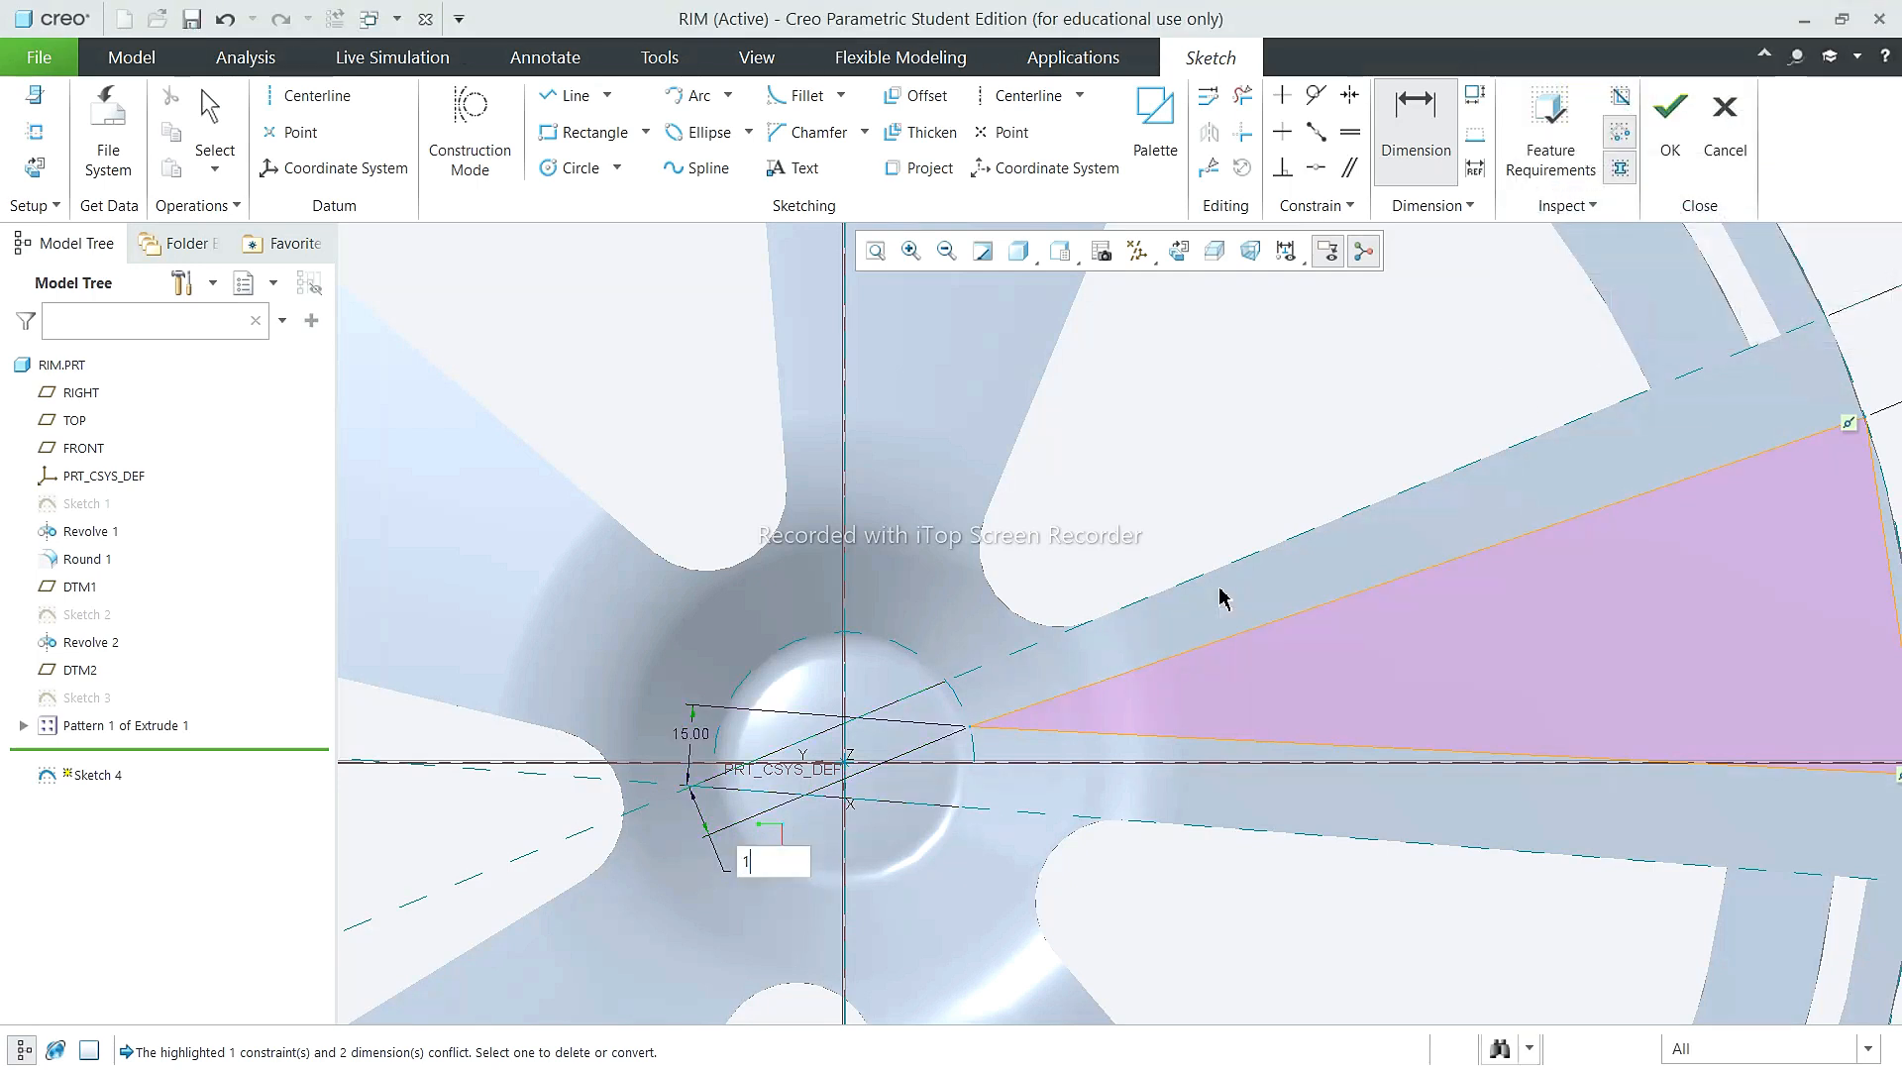
key("Return")
Step: Set both distances from the triangle's inner corner to the spoke edges to 10
double_click(823, 877)
type("10")
key("Return")
double_click(699, 736)
type("10")
key("Return")
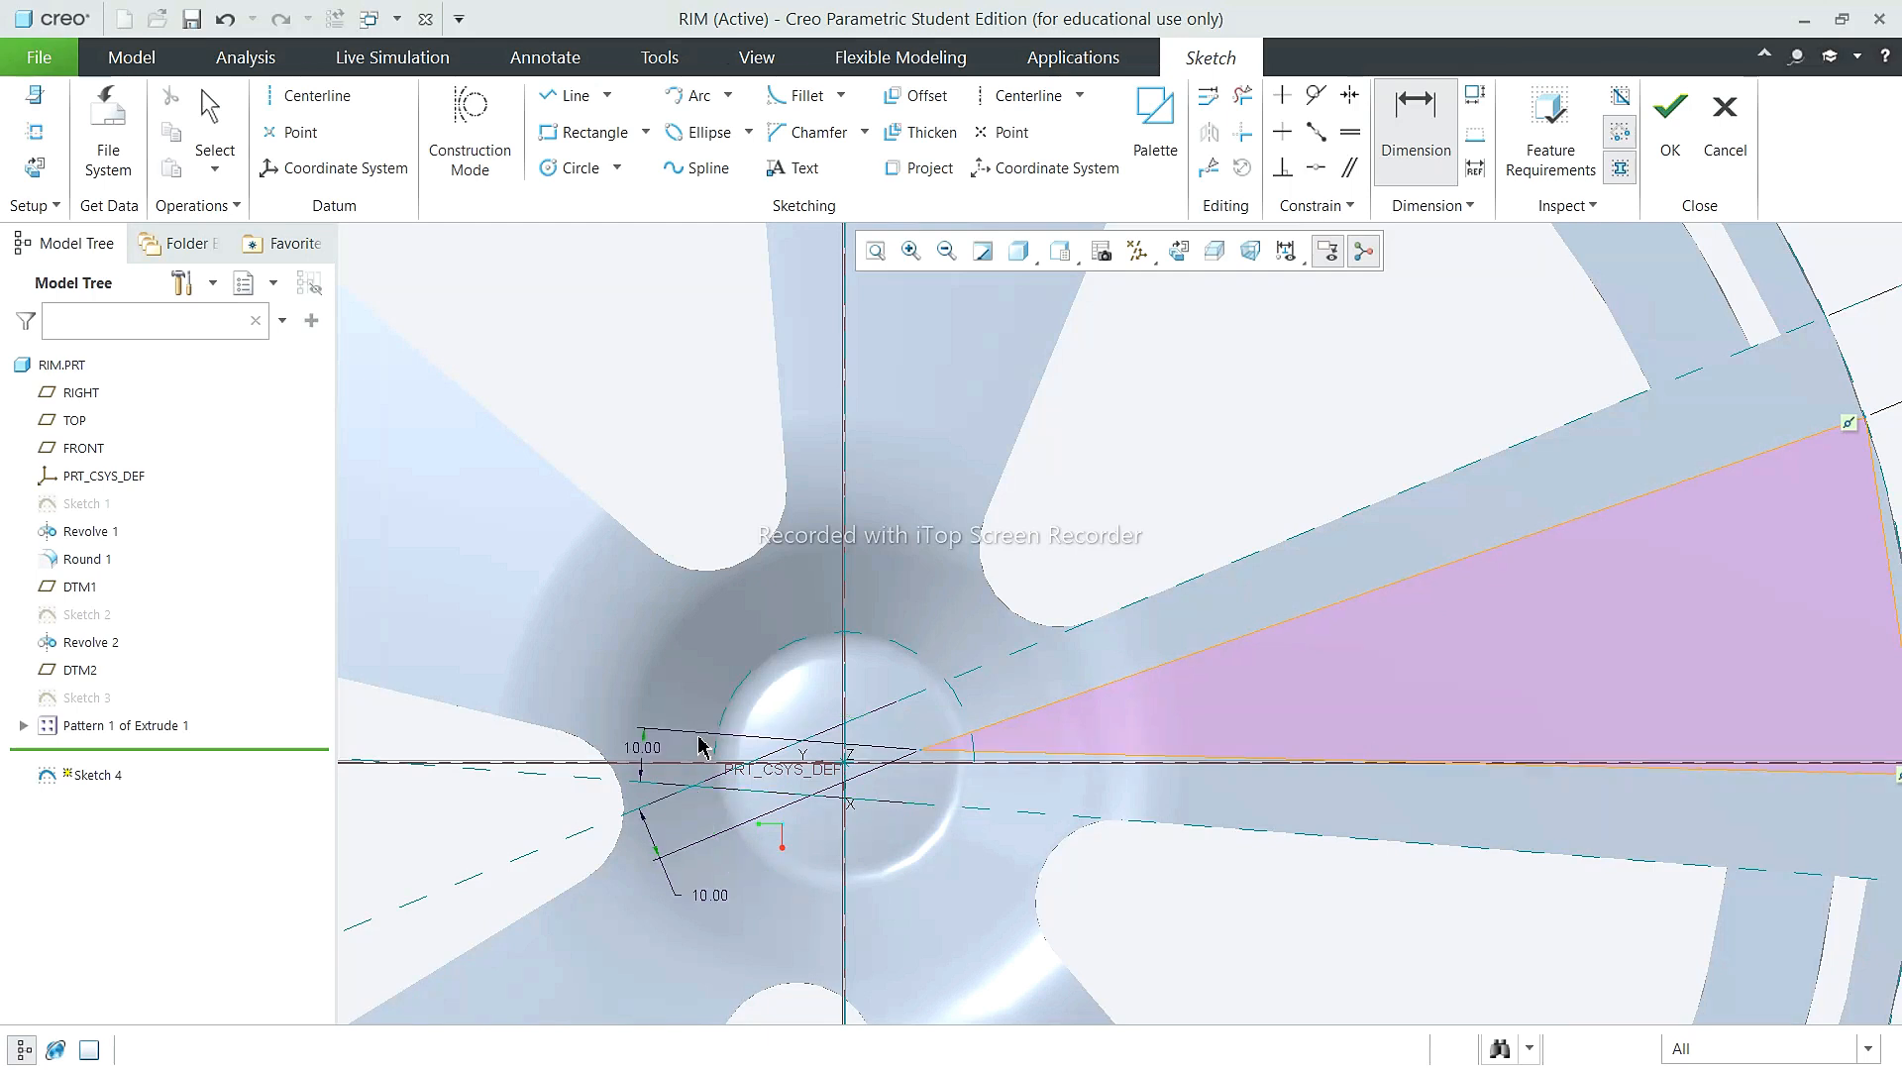
Step: Fillet the triangle's corner near the hub between its two long sides, with a radius of about 6.5
scroll(1198, 572, "up", 2)
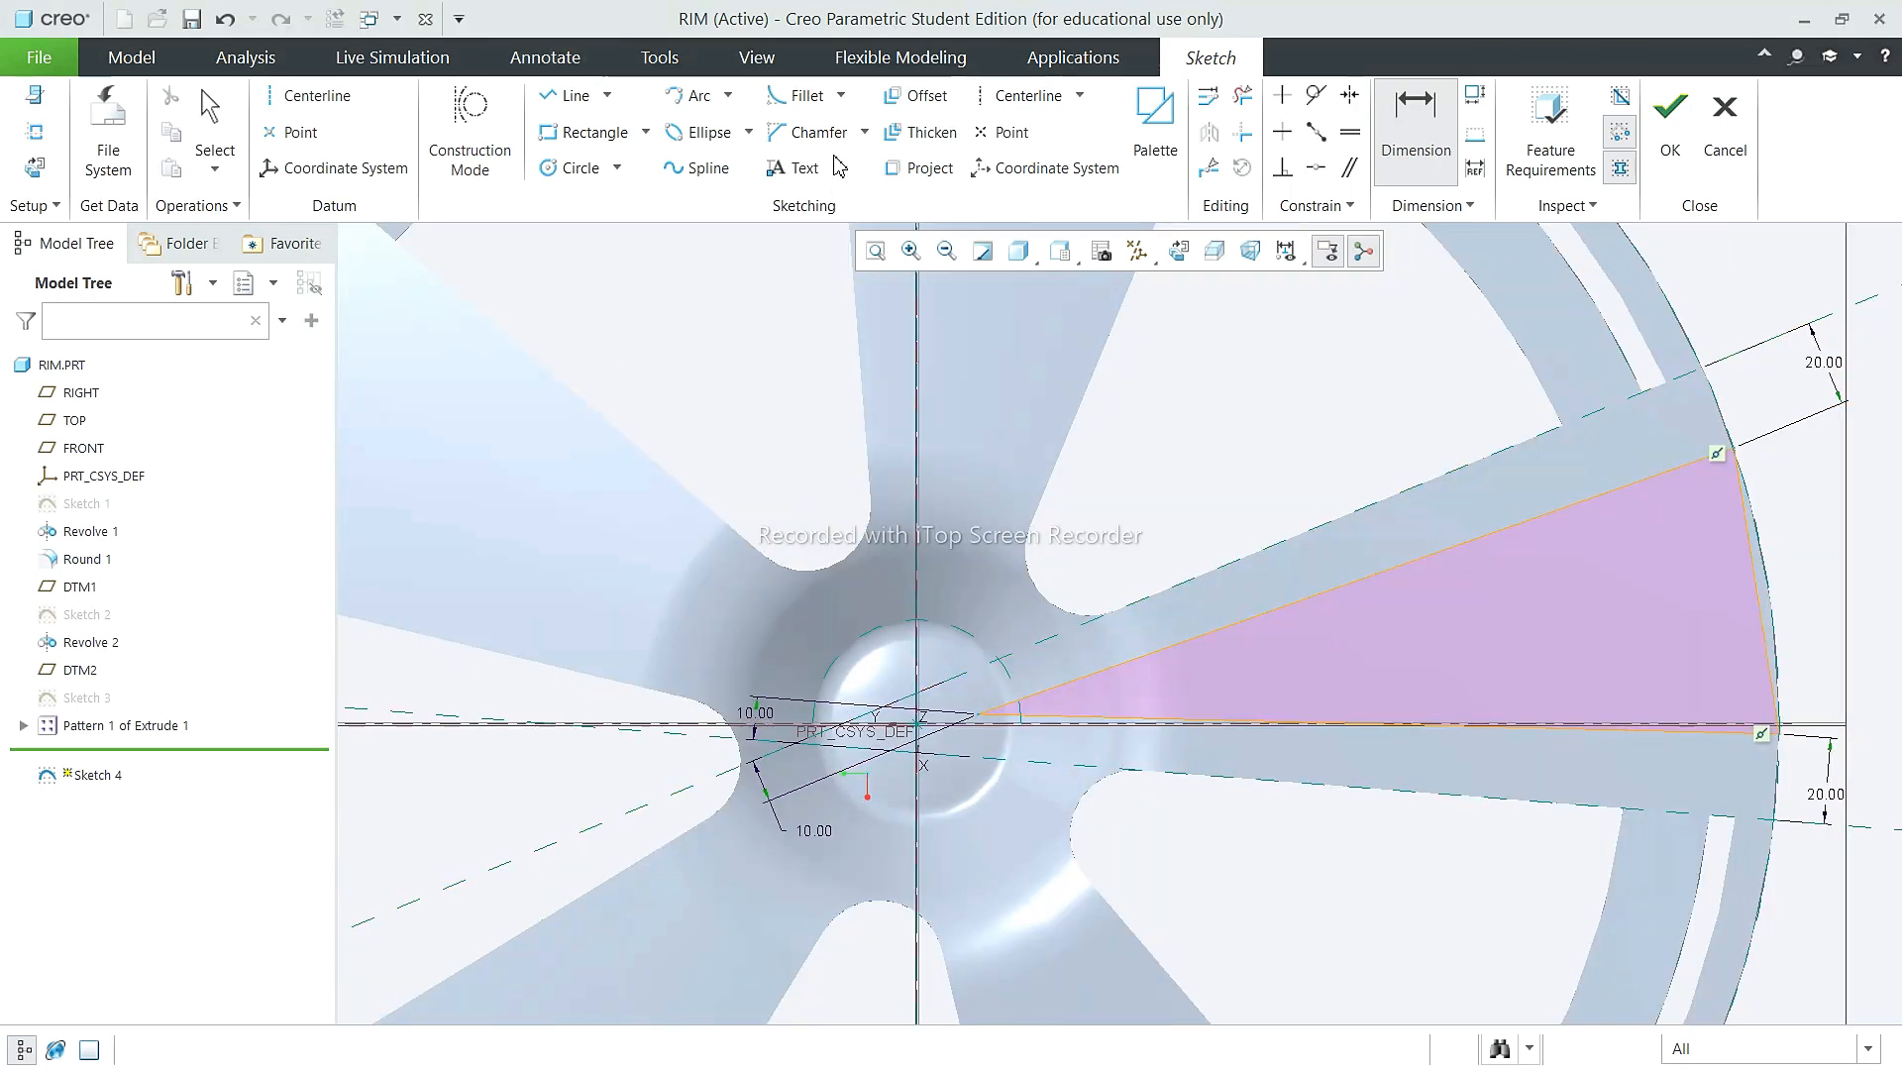
left_click(797, 95)
left_click(1139, 656)
left_click(1130, 717)
scroll(1047, 761, "down", 4)
left_click(210, 128)
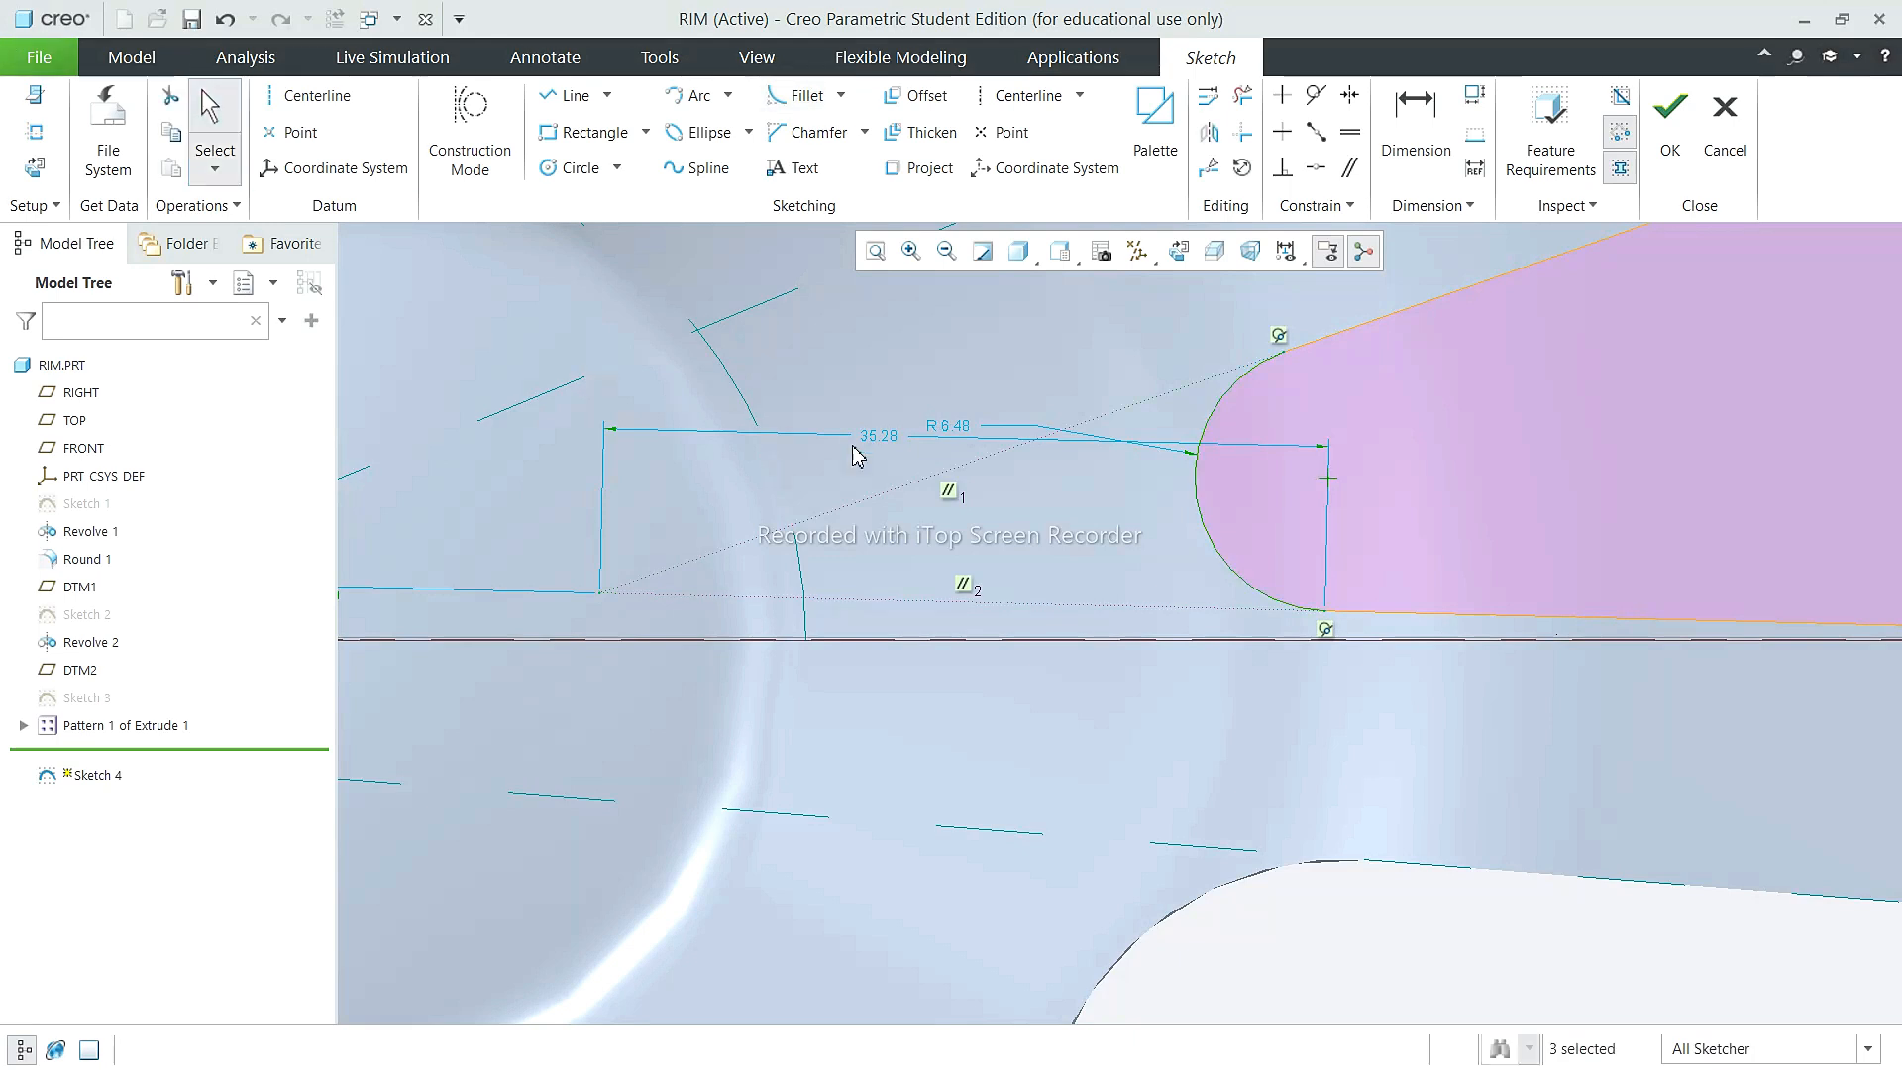
Step: Try to set the fillet radius to 20 and 15, and undo the change
double_click(959, 427)
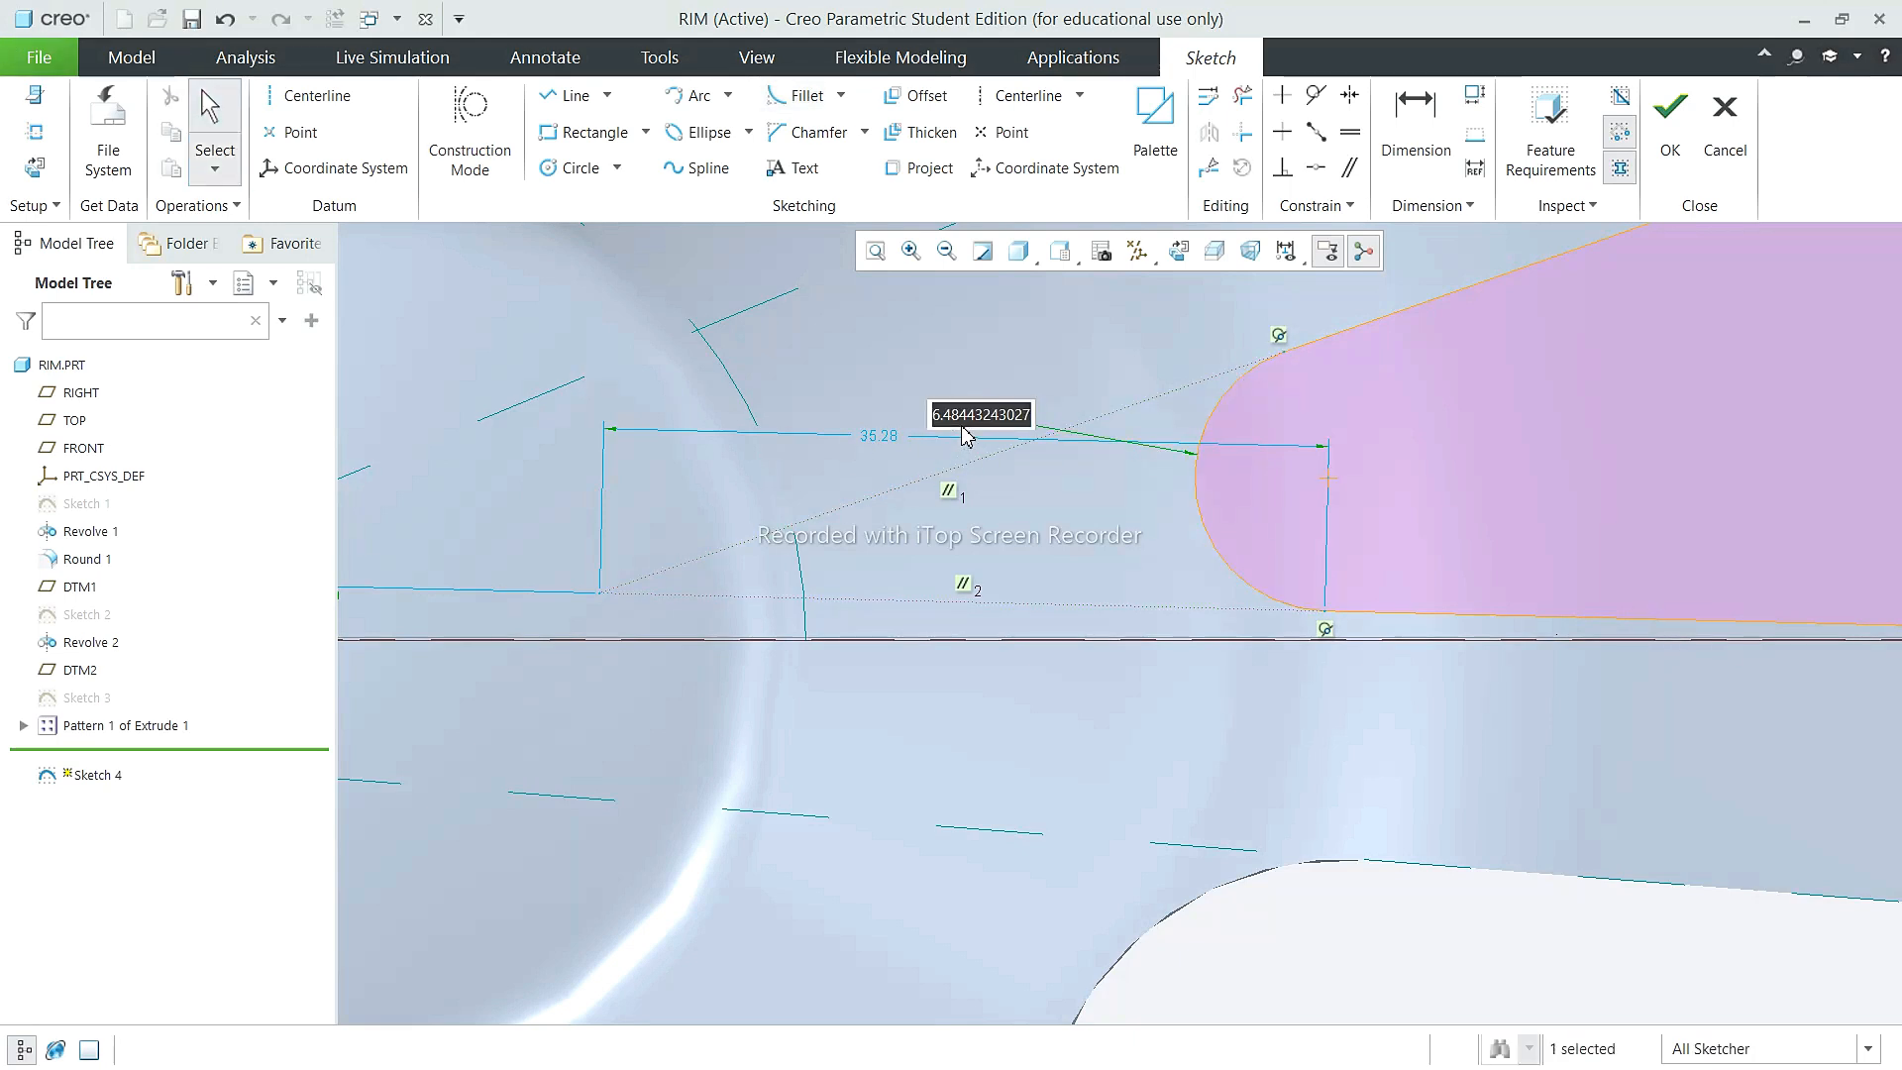
type("20")
key("Return")
double_click(963, 431)
double_click(961, 430)
type("15")
key("Return")
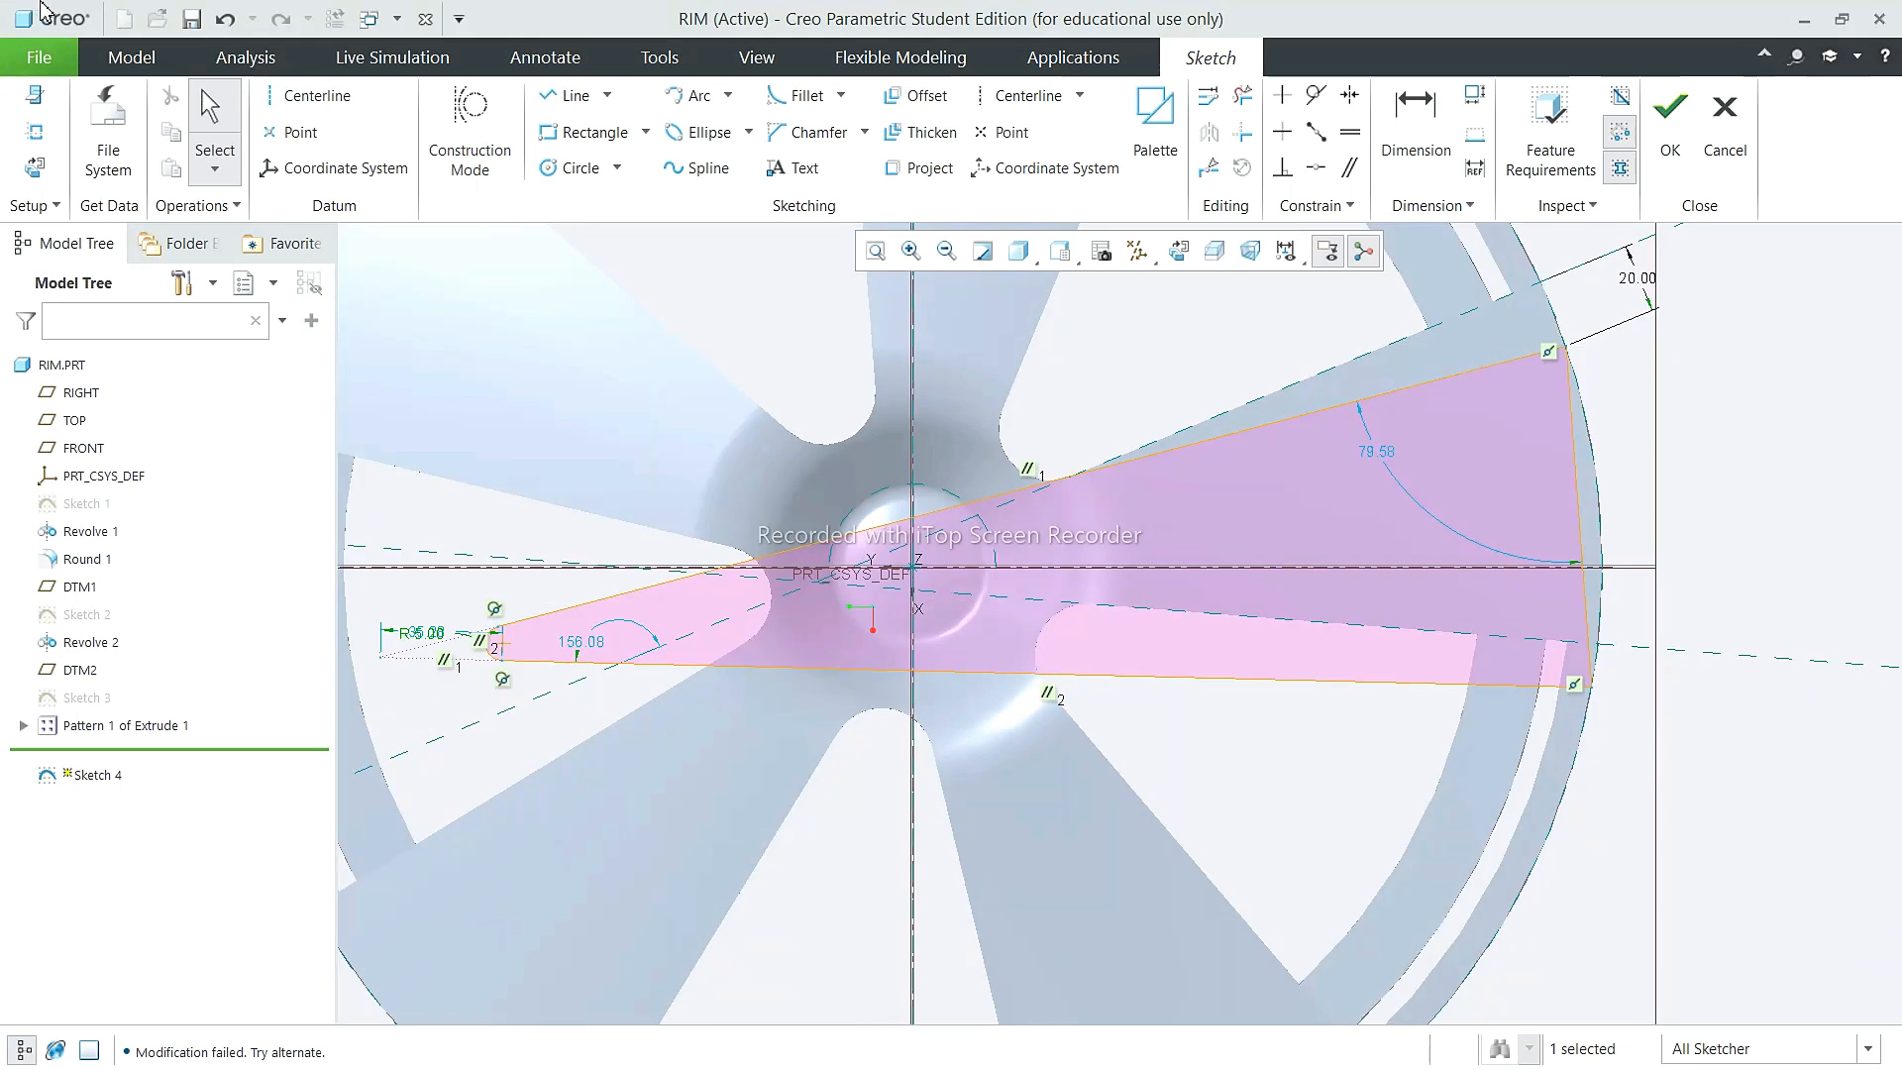
left_click(225, 19)
scroll(966, 476, "up", 4)
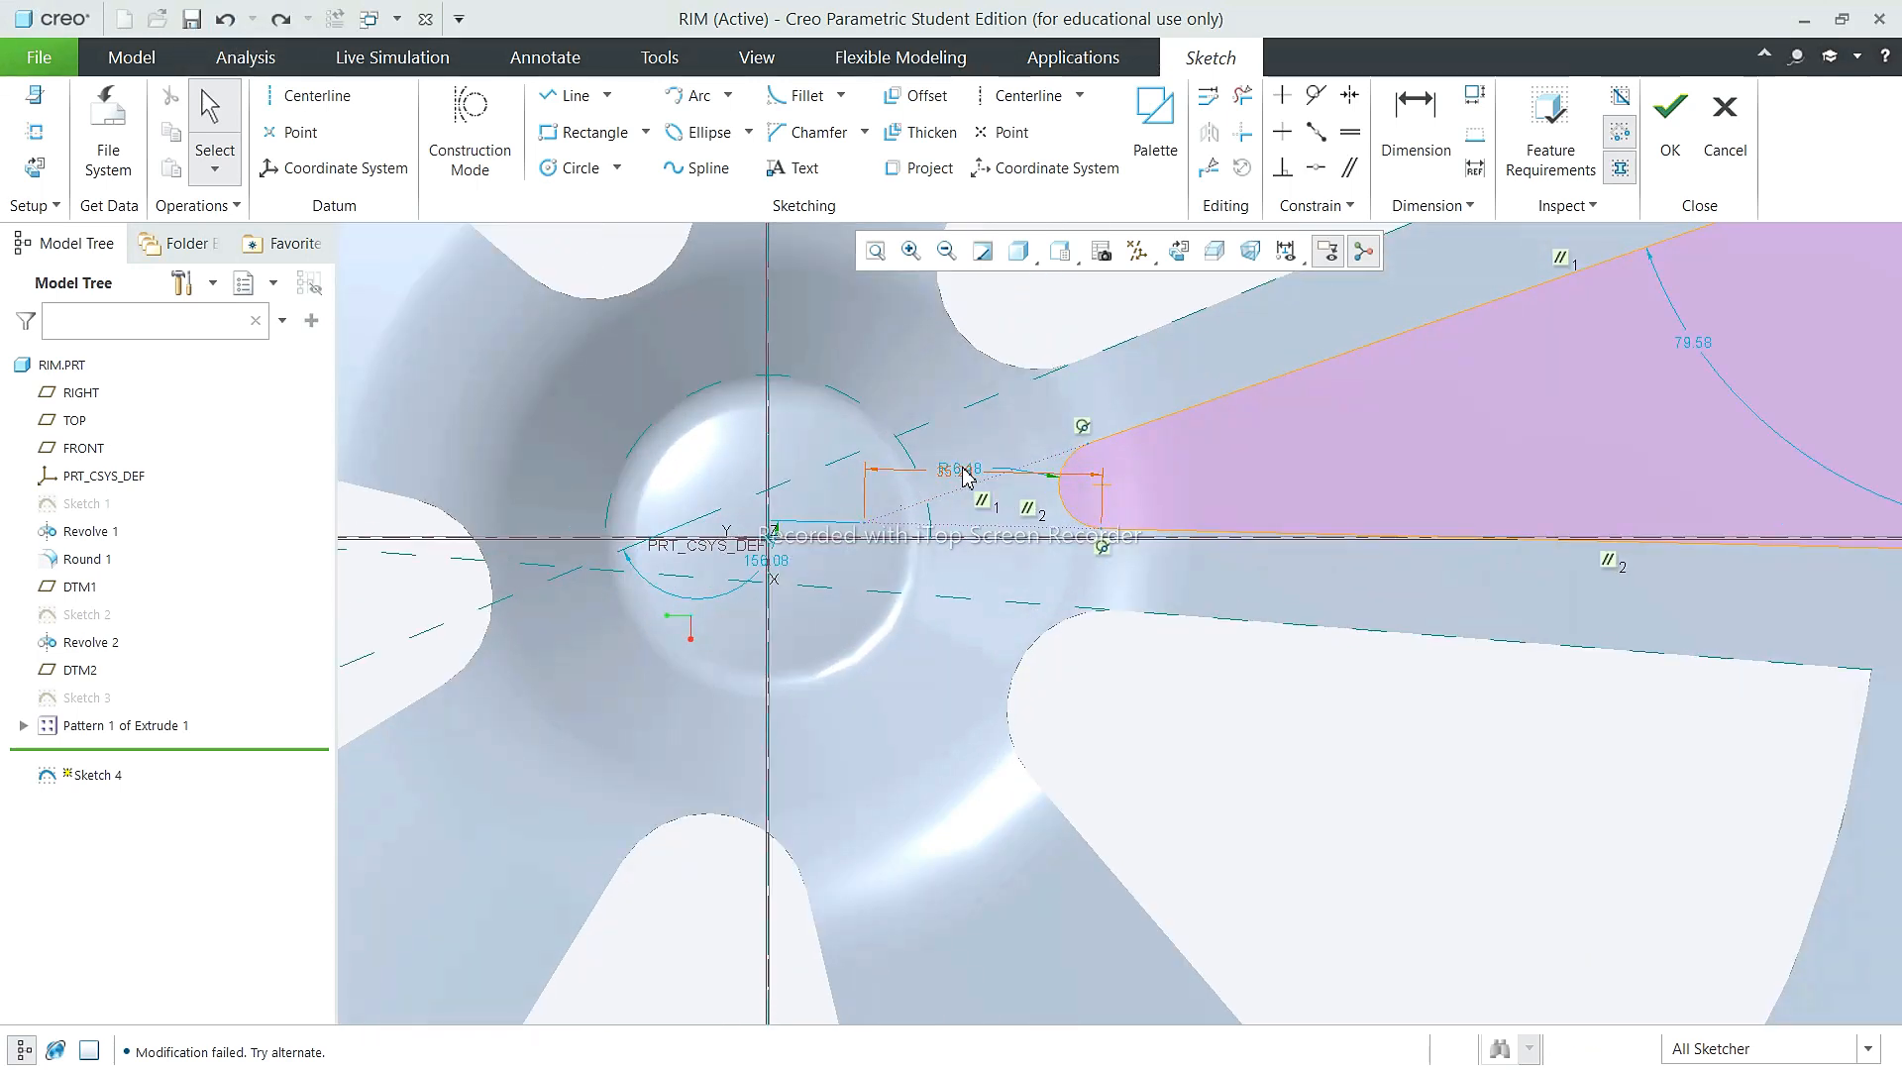
Step: Try values of 30 and 40 for the distance between the original inner corner and the fillet centre, undoing each change
double_click(966, 478)
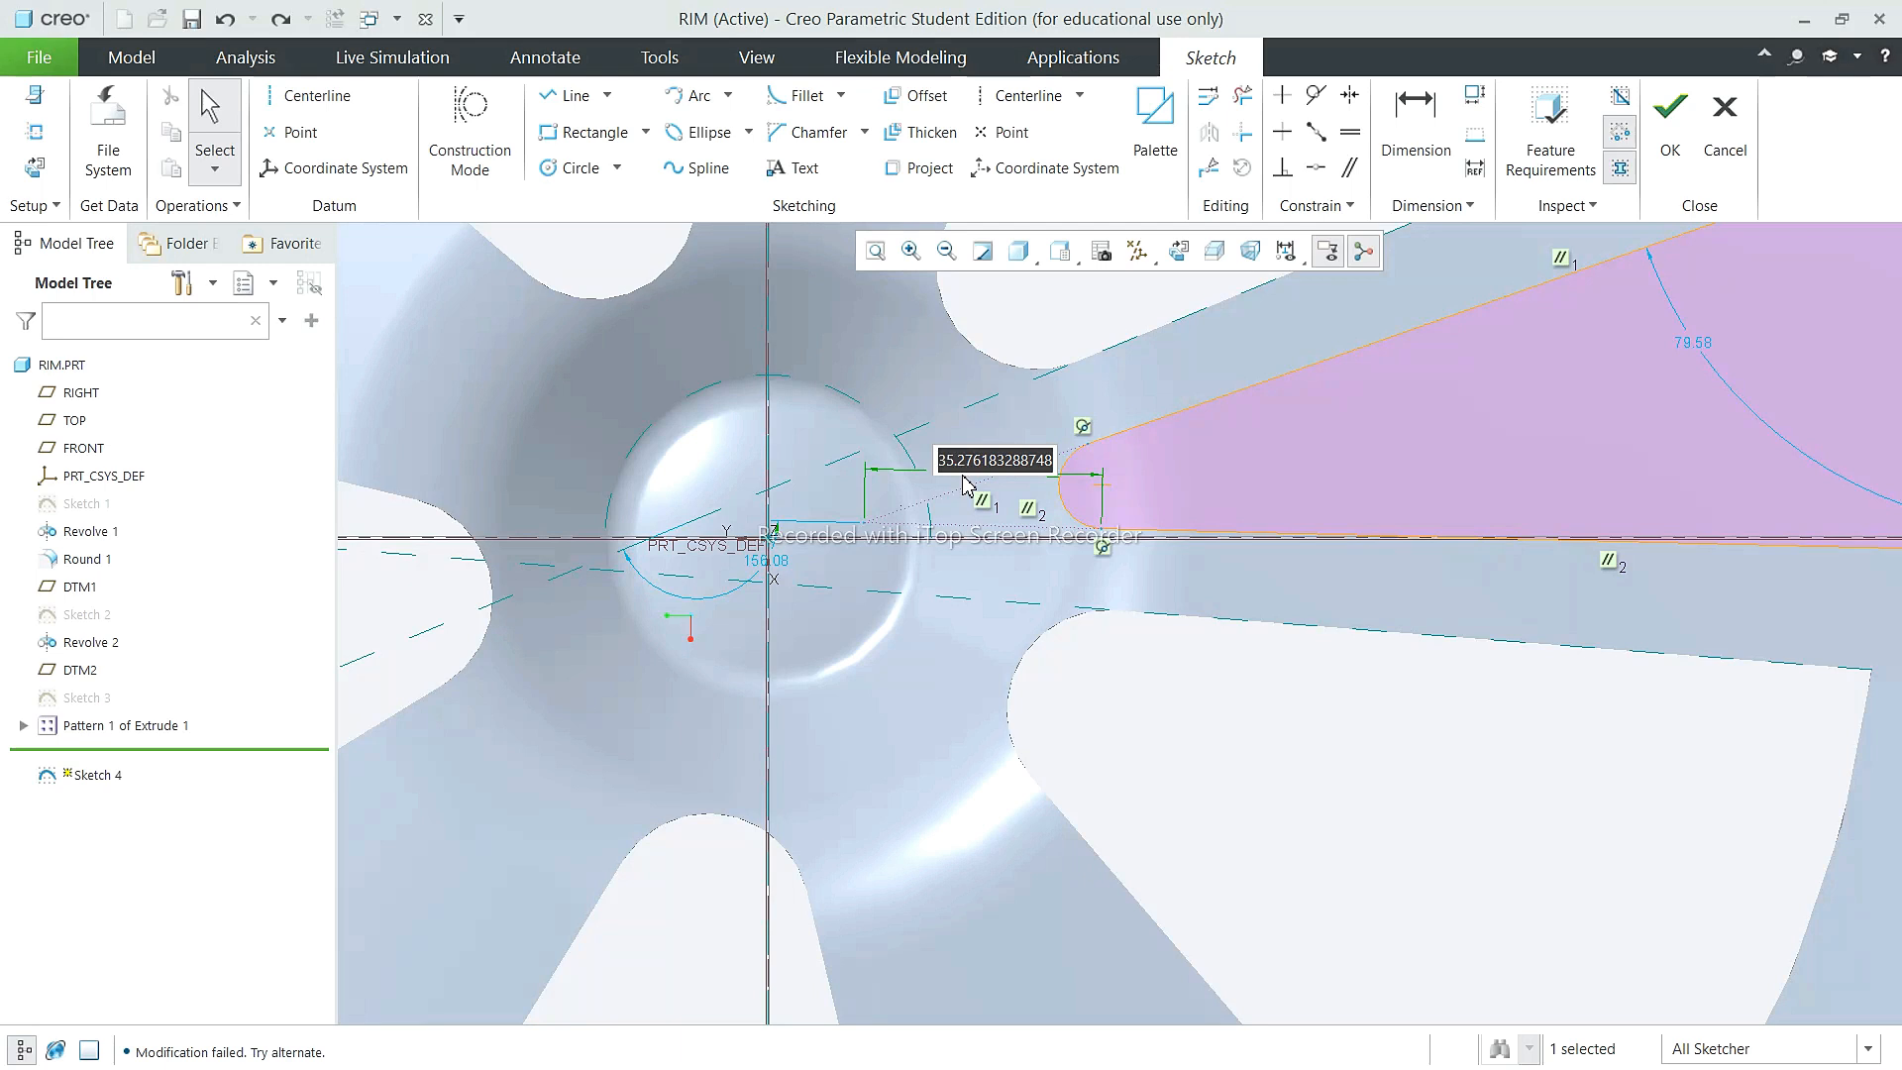
type("30")
key("Return")
left_click(225, 19)
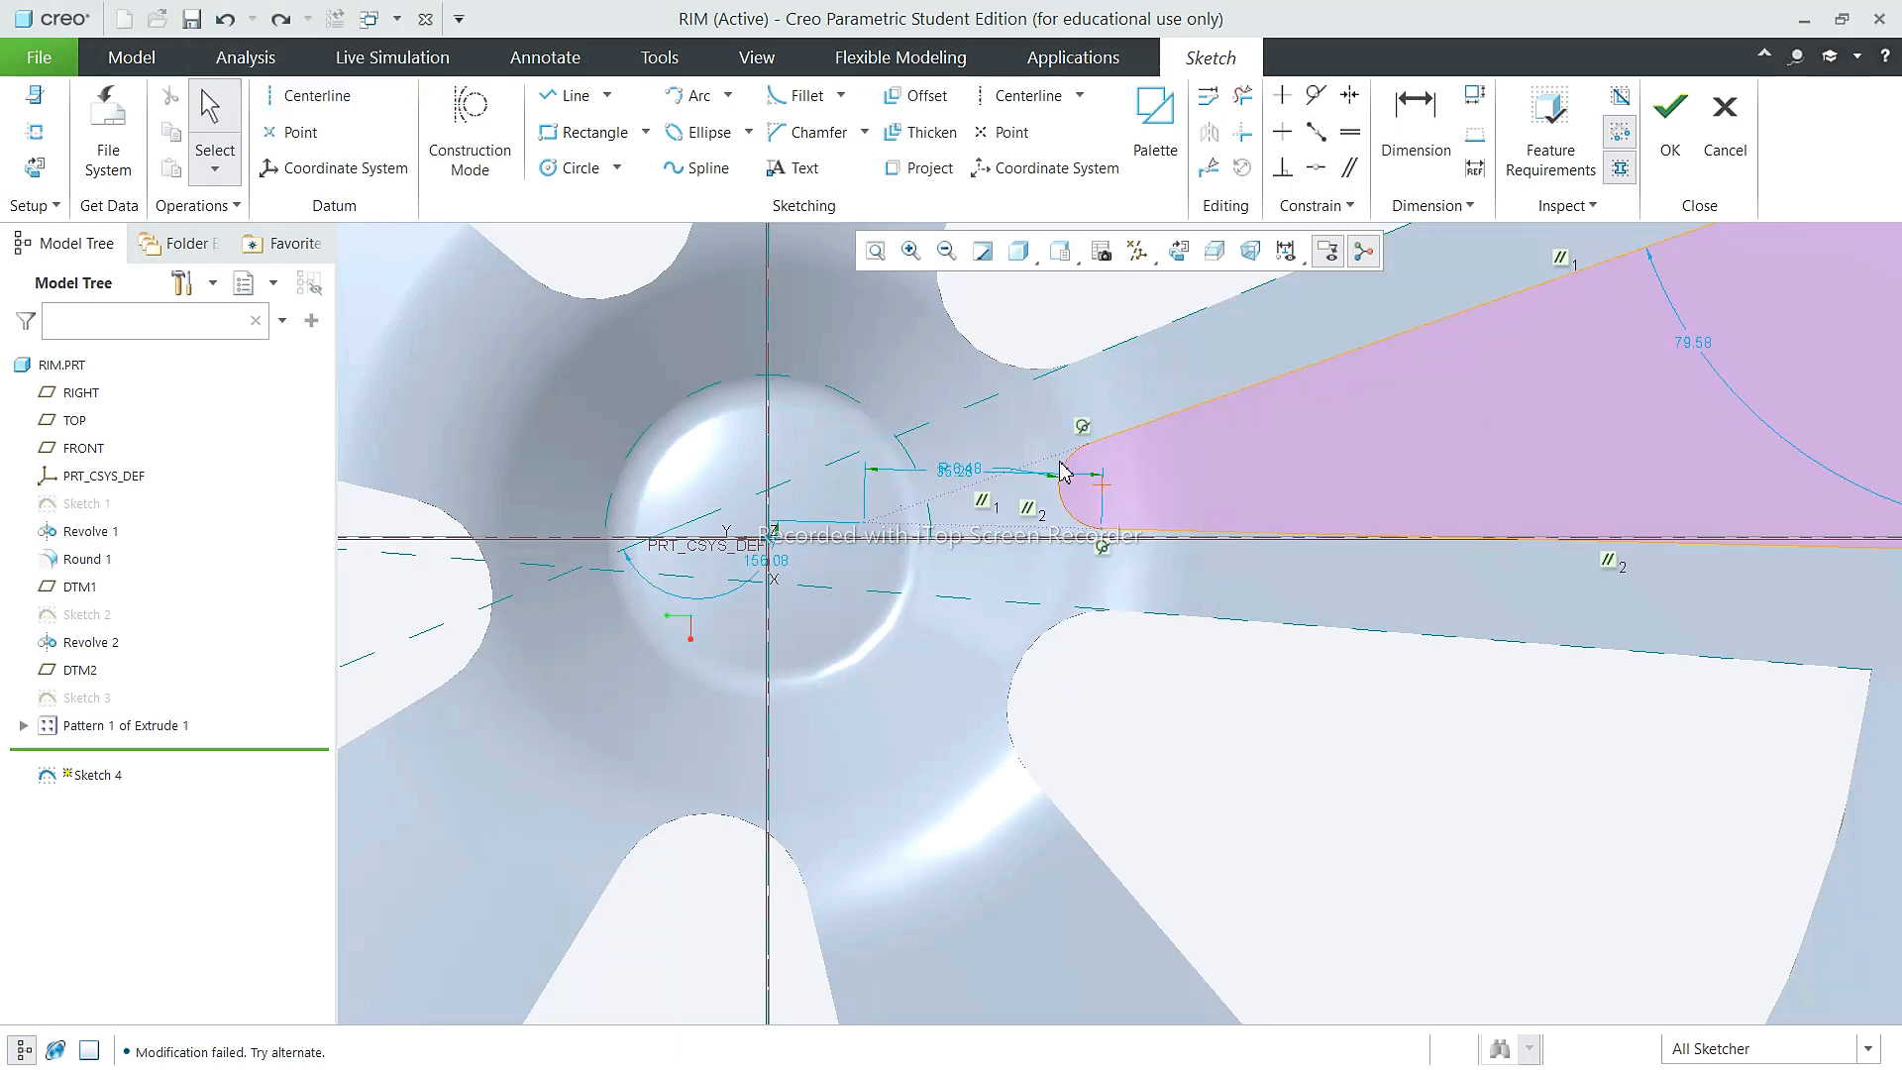
scroll(1065, 476, "up", 3)
double_click(1021, 466)
type("40")
key("Return")
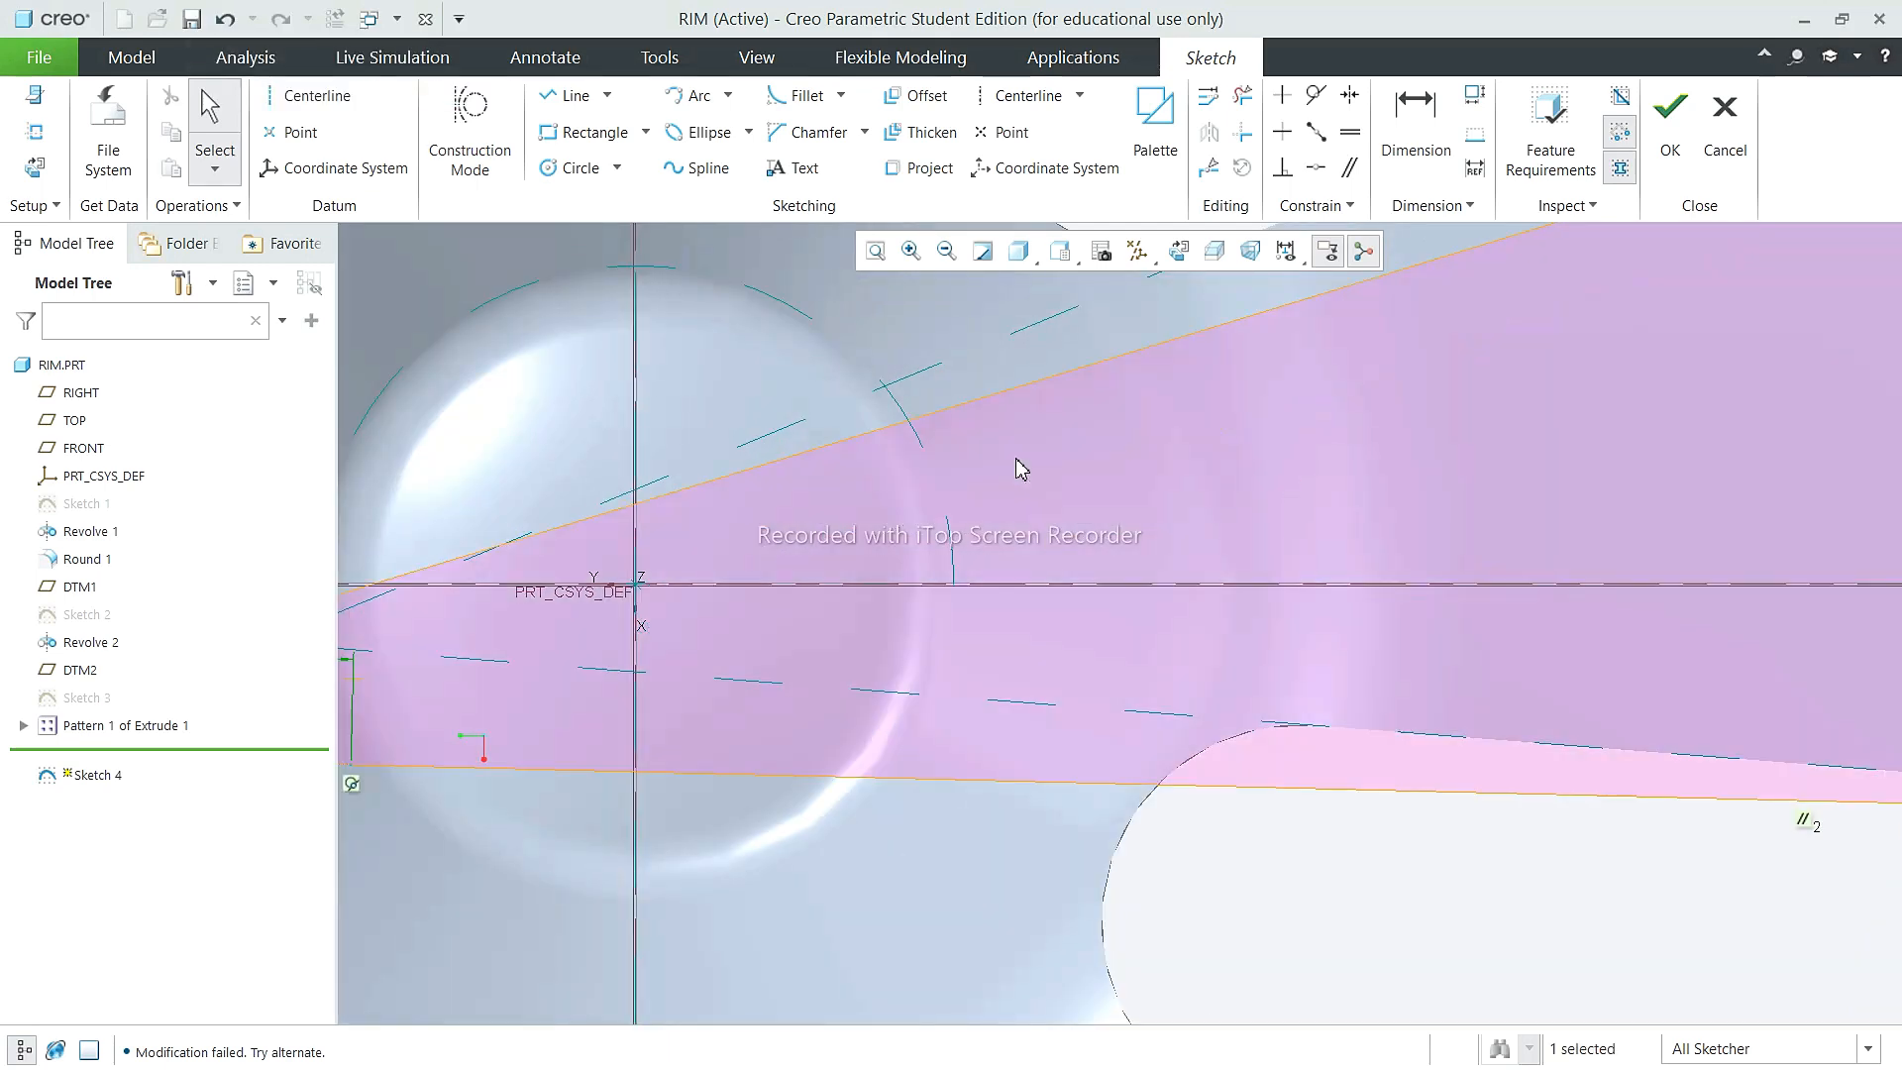
left_click(225, 19)
Step: Dimension the fillet centre's horizontal distance from the vertical axis at 45 and reduce it to 40
left_click(1414, 128)
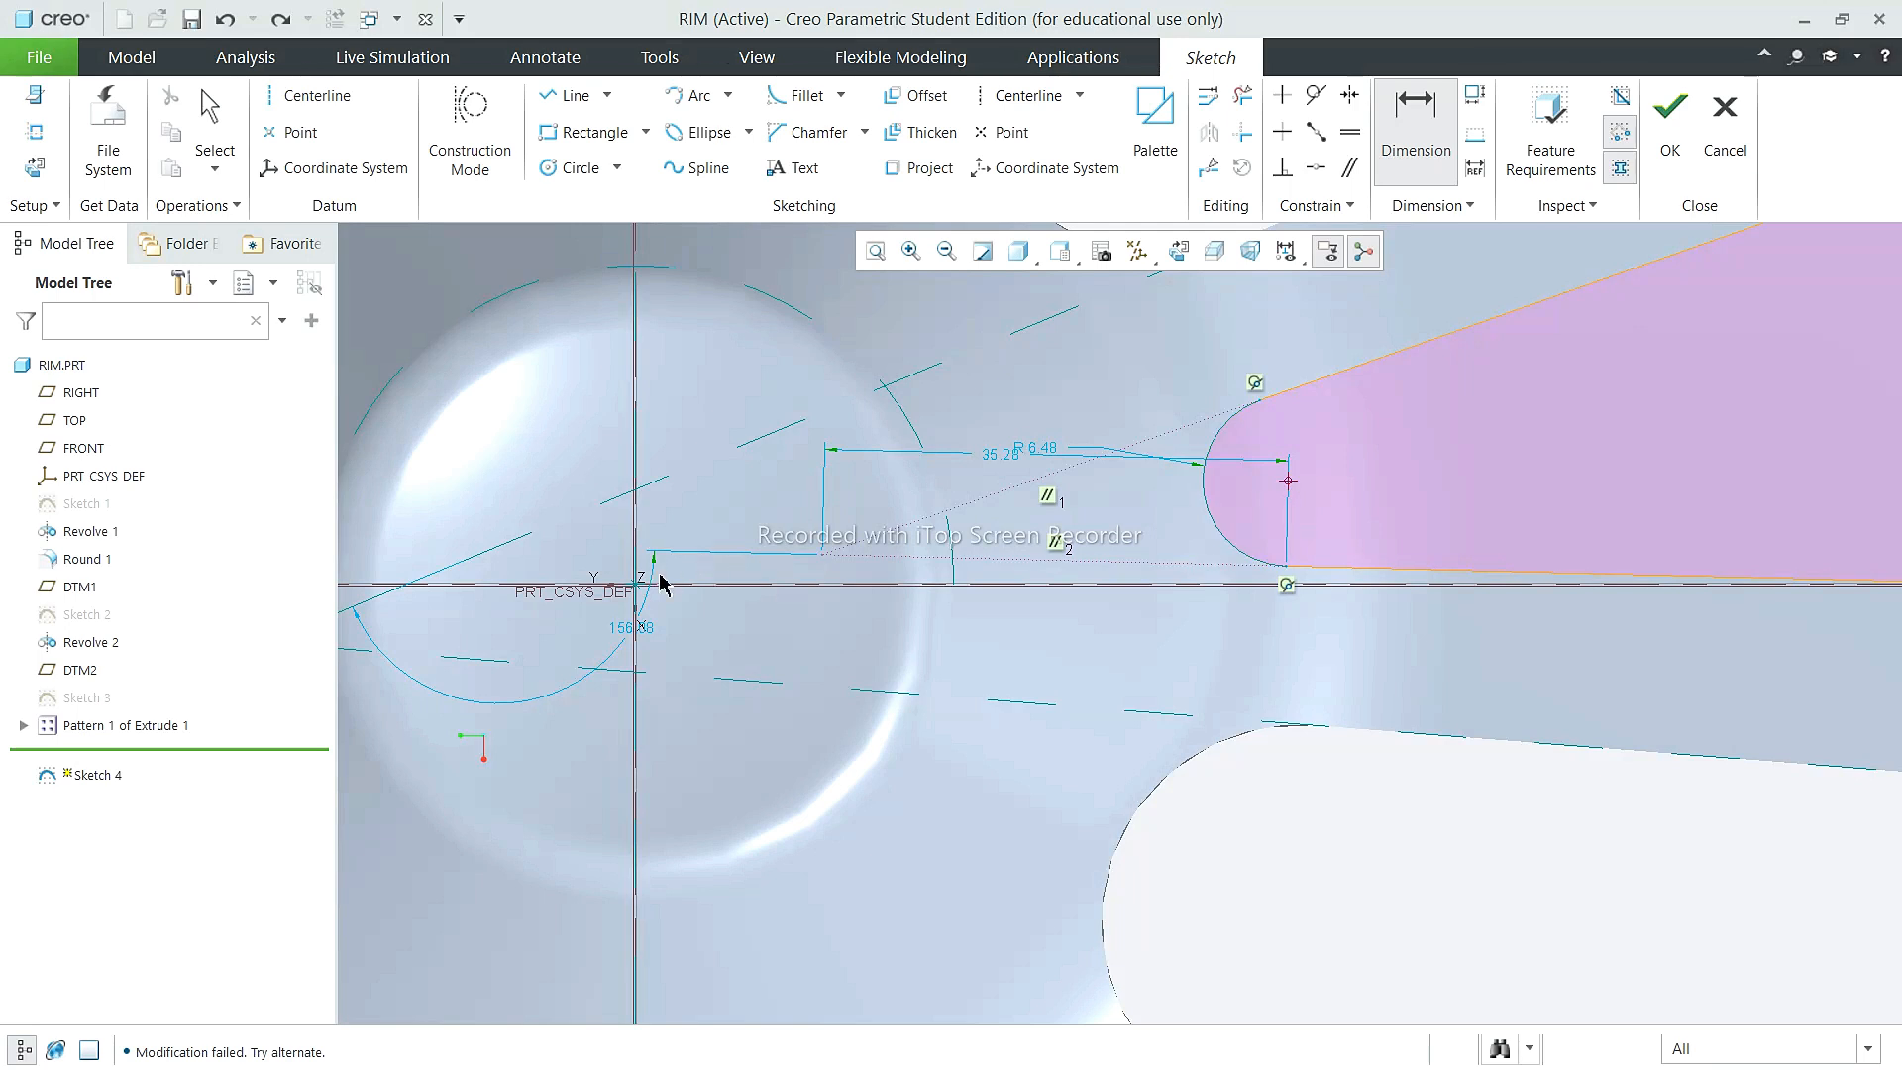
middle_click(1186, 903)
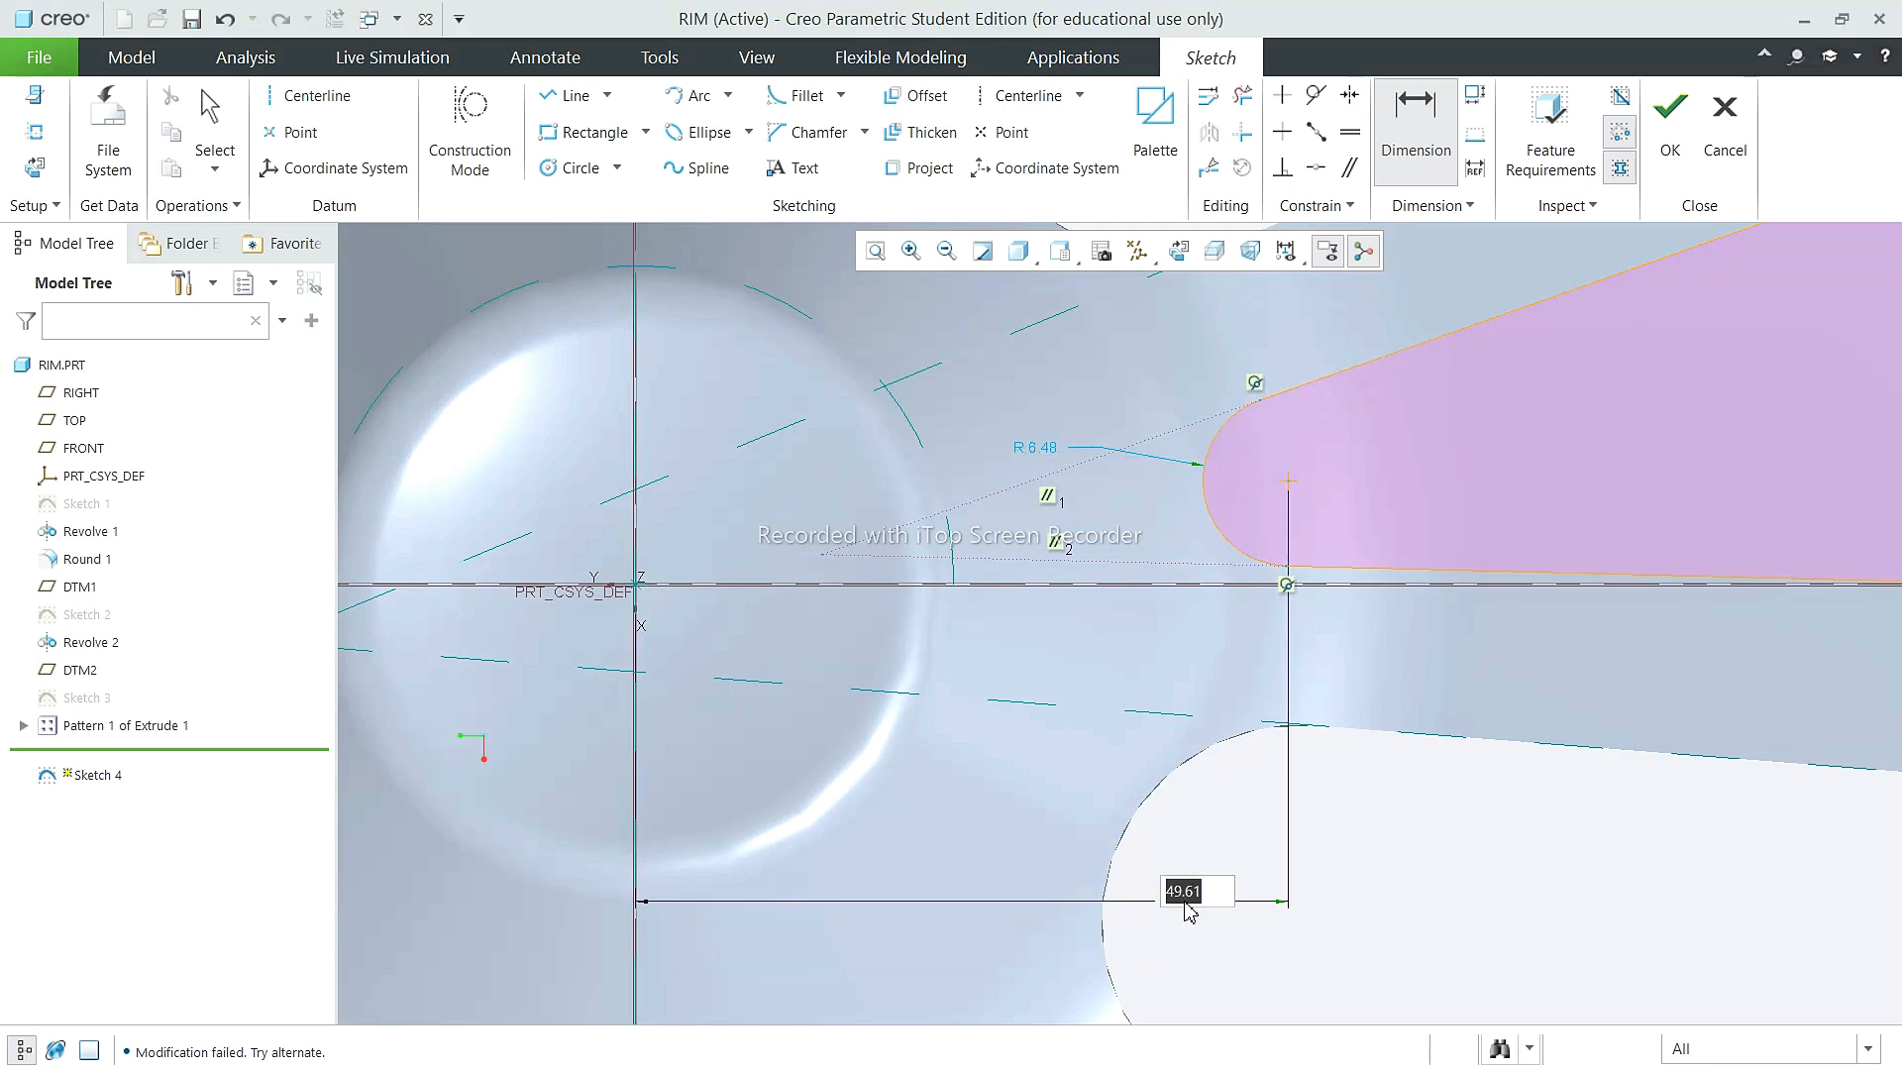
type("45")
key("Return")
double_click(1130, 901)
type("1")
key("Return")
scroll(1132, 904, "down", 3)
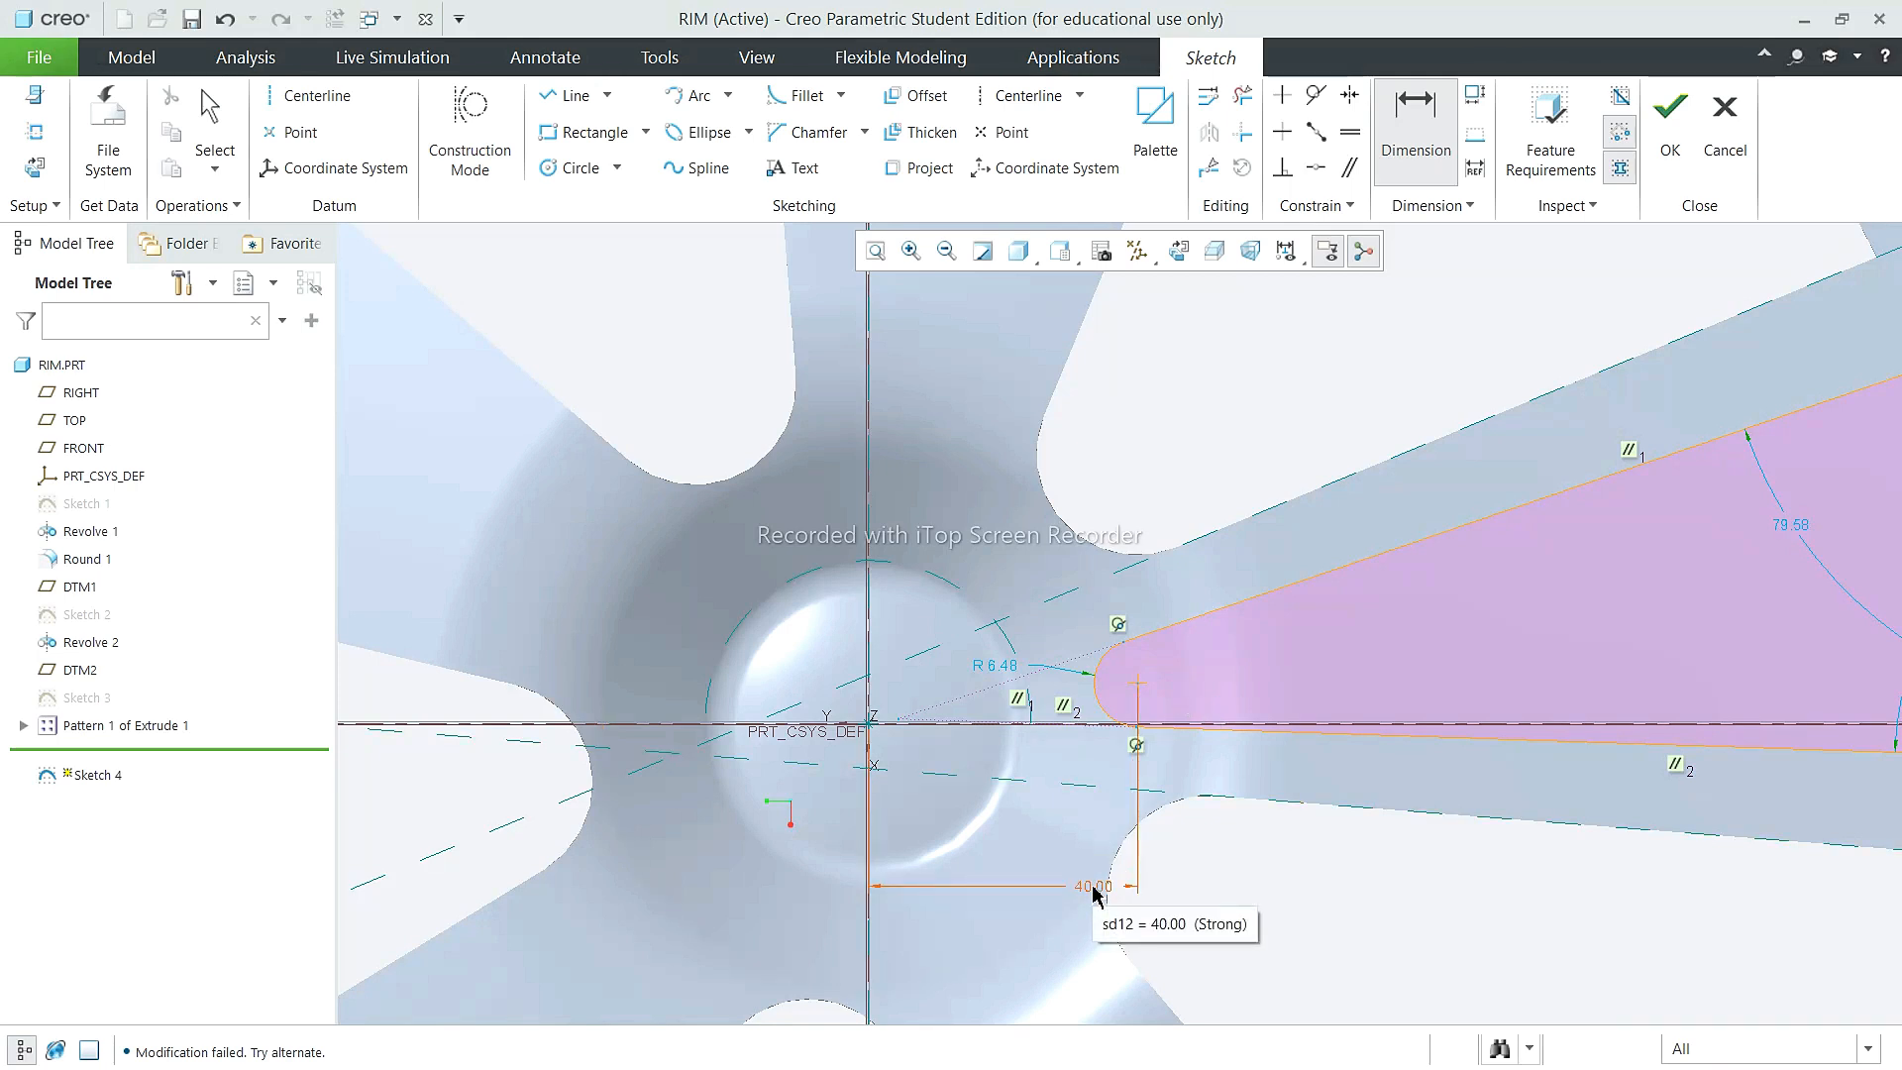
Step: Increase the fillet centre's horizontal distance from the vertical axis to 50, 70 and finally 75
double_click(1094, 887)
type("50")
key("Return")
double_click(1154, 887)
type("70")
key("Return")
scroll(1159, 887, "down", 3)
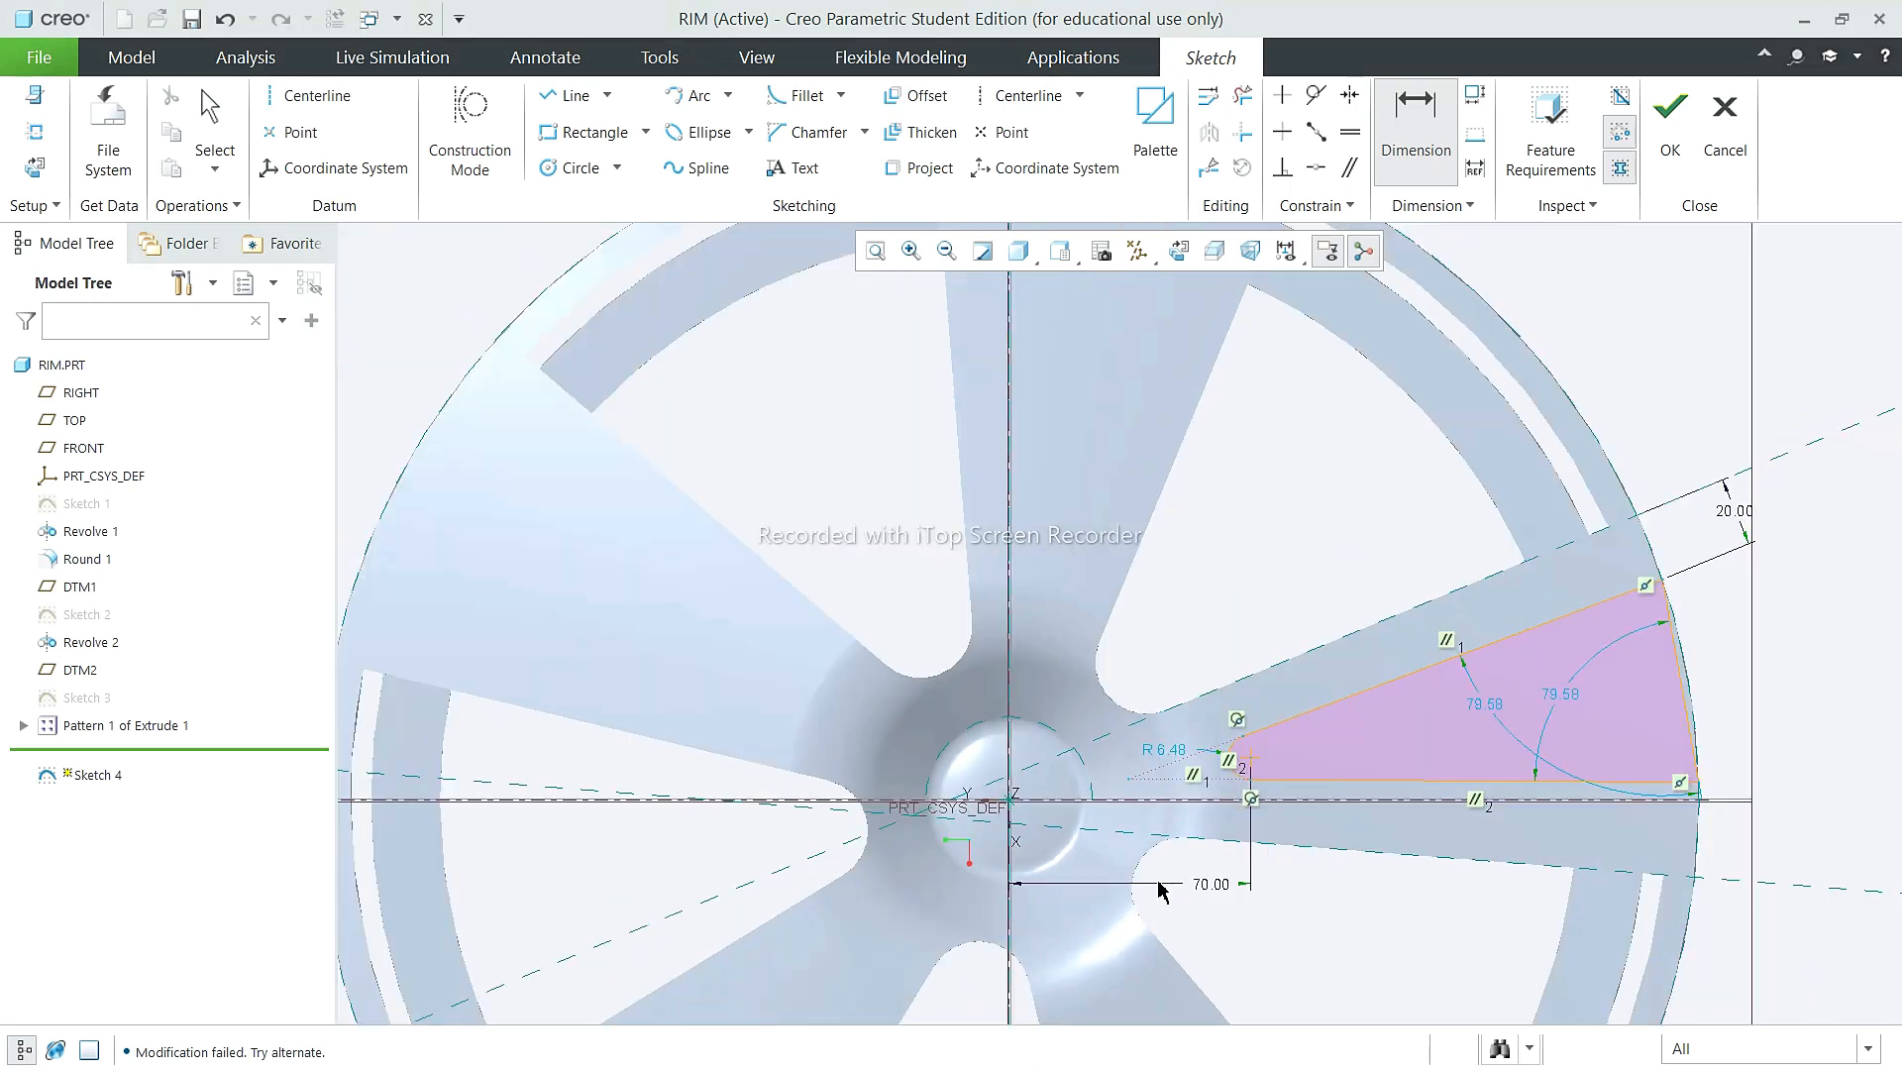
double_click(1214, 883)
type("75")
key("Return")
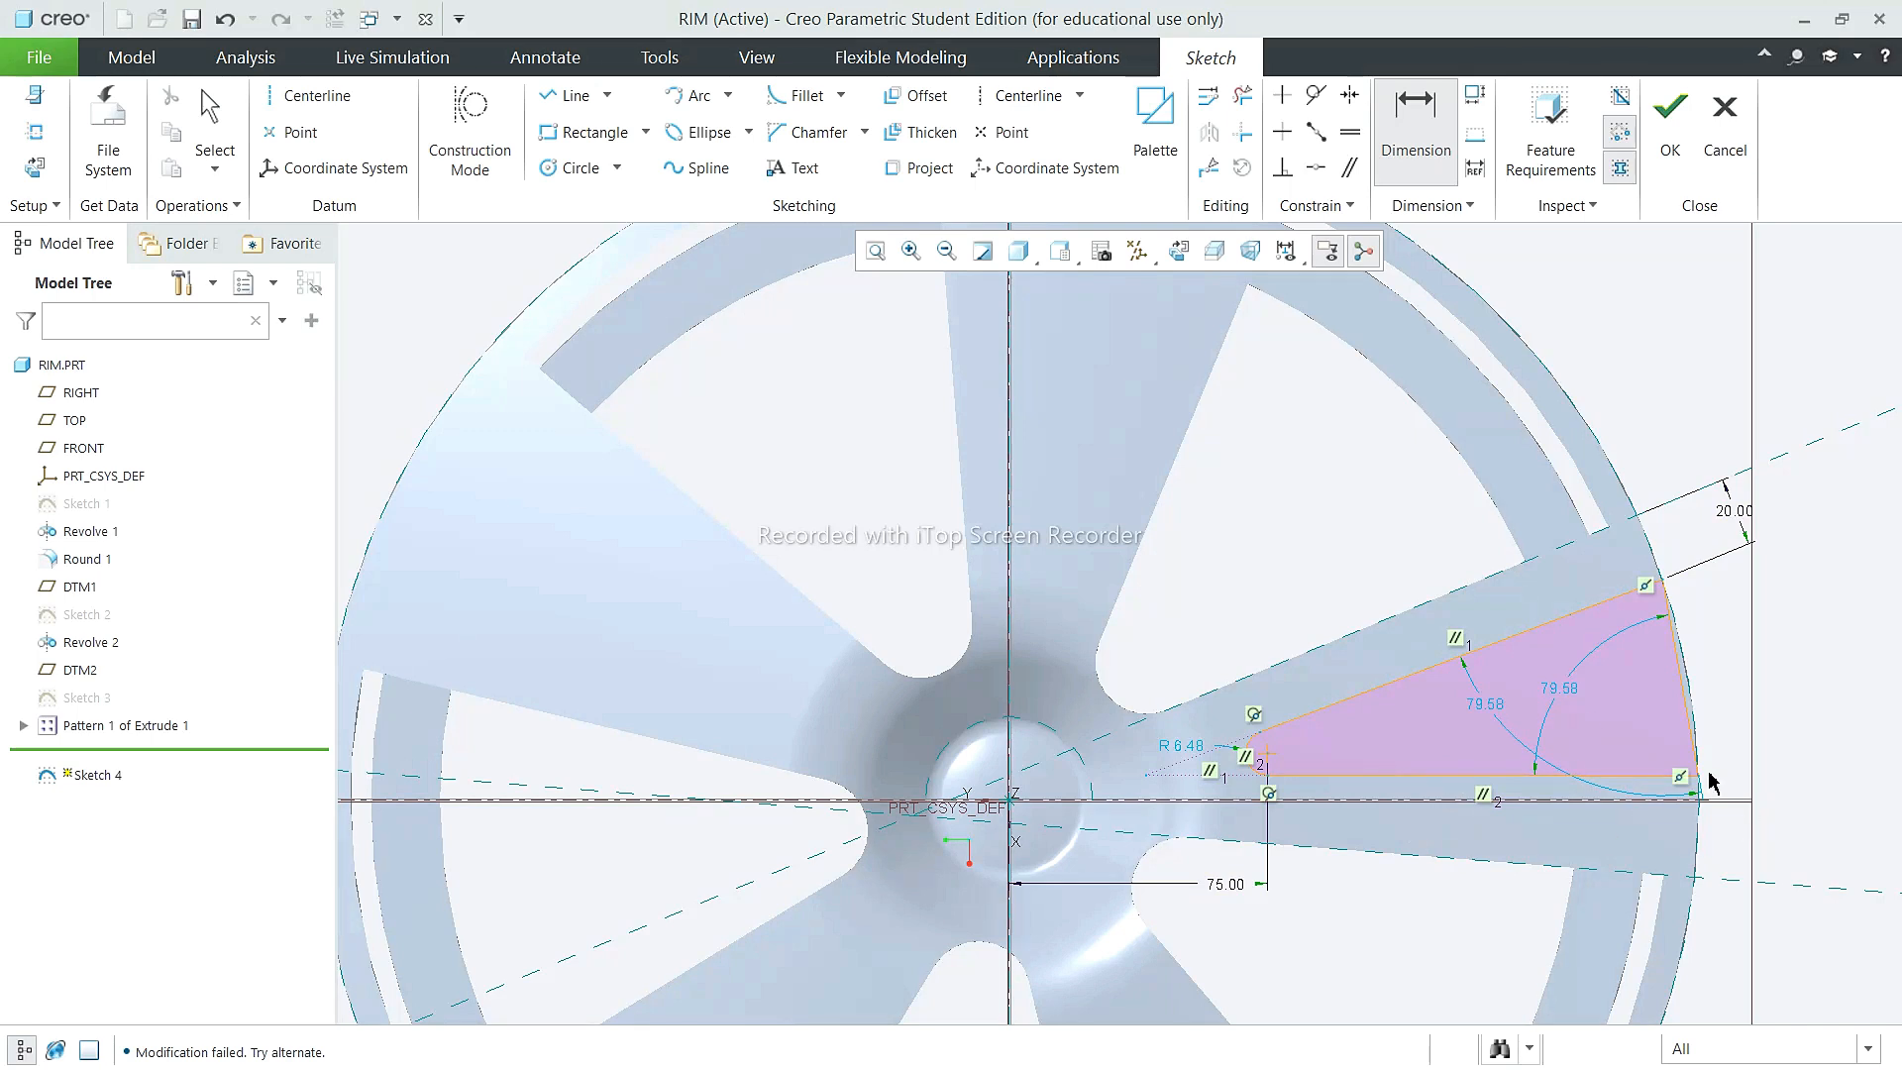
Step: Dimension the rounded profile's lower outer corner at 20 from the lower spoke edge
middle_click(1825, 848)
type("20")
key("Return")
Step: Dimension the distance from the rounded profile's fillet centre to the lower spoke edge at 20
left_click(1270, 743)
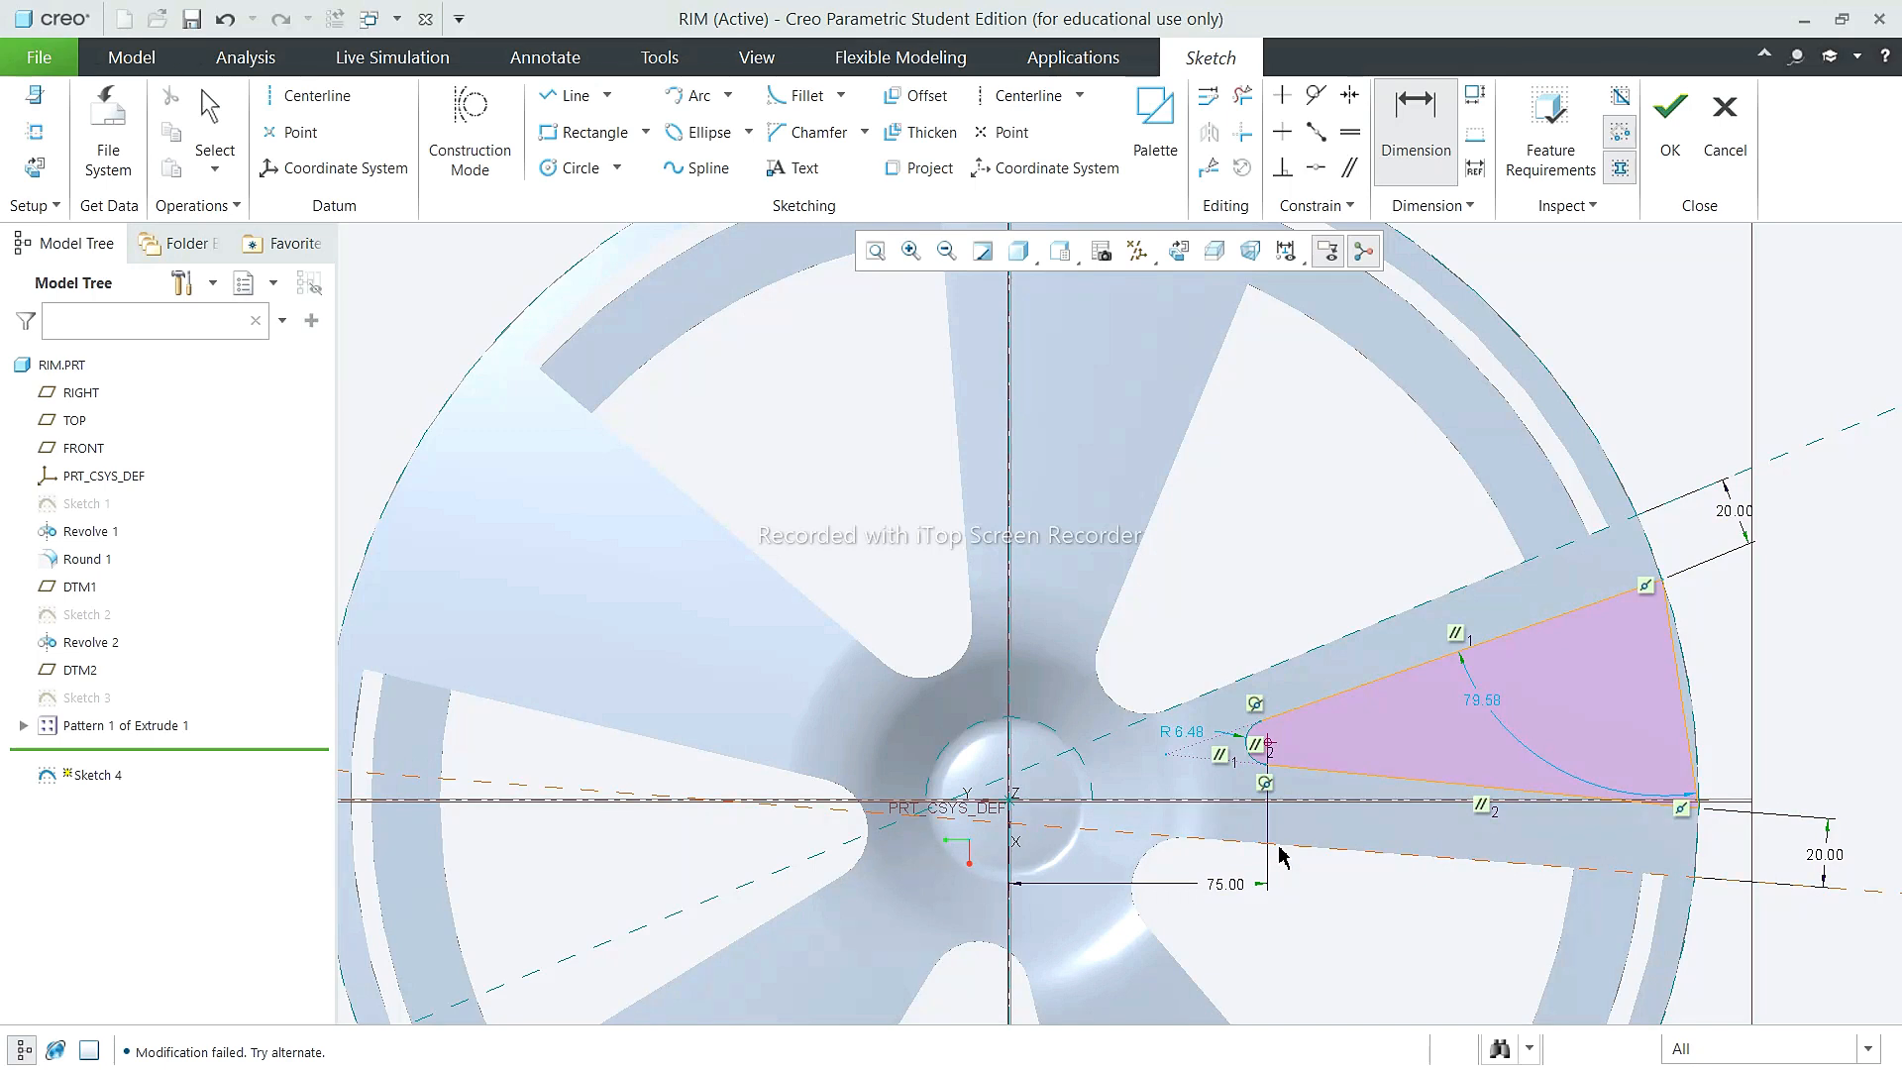
middle_click(717, 780)
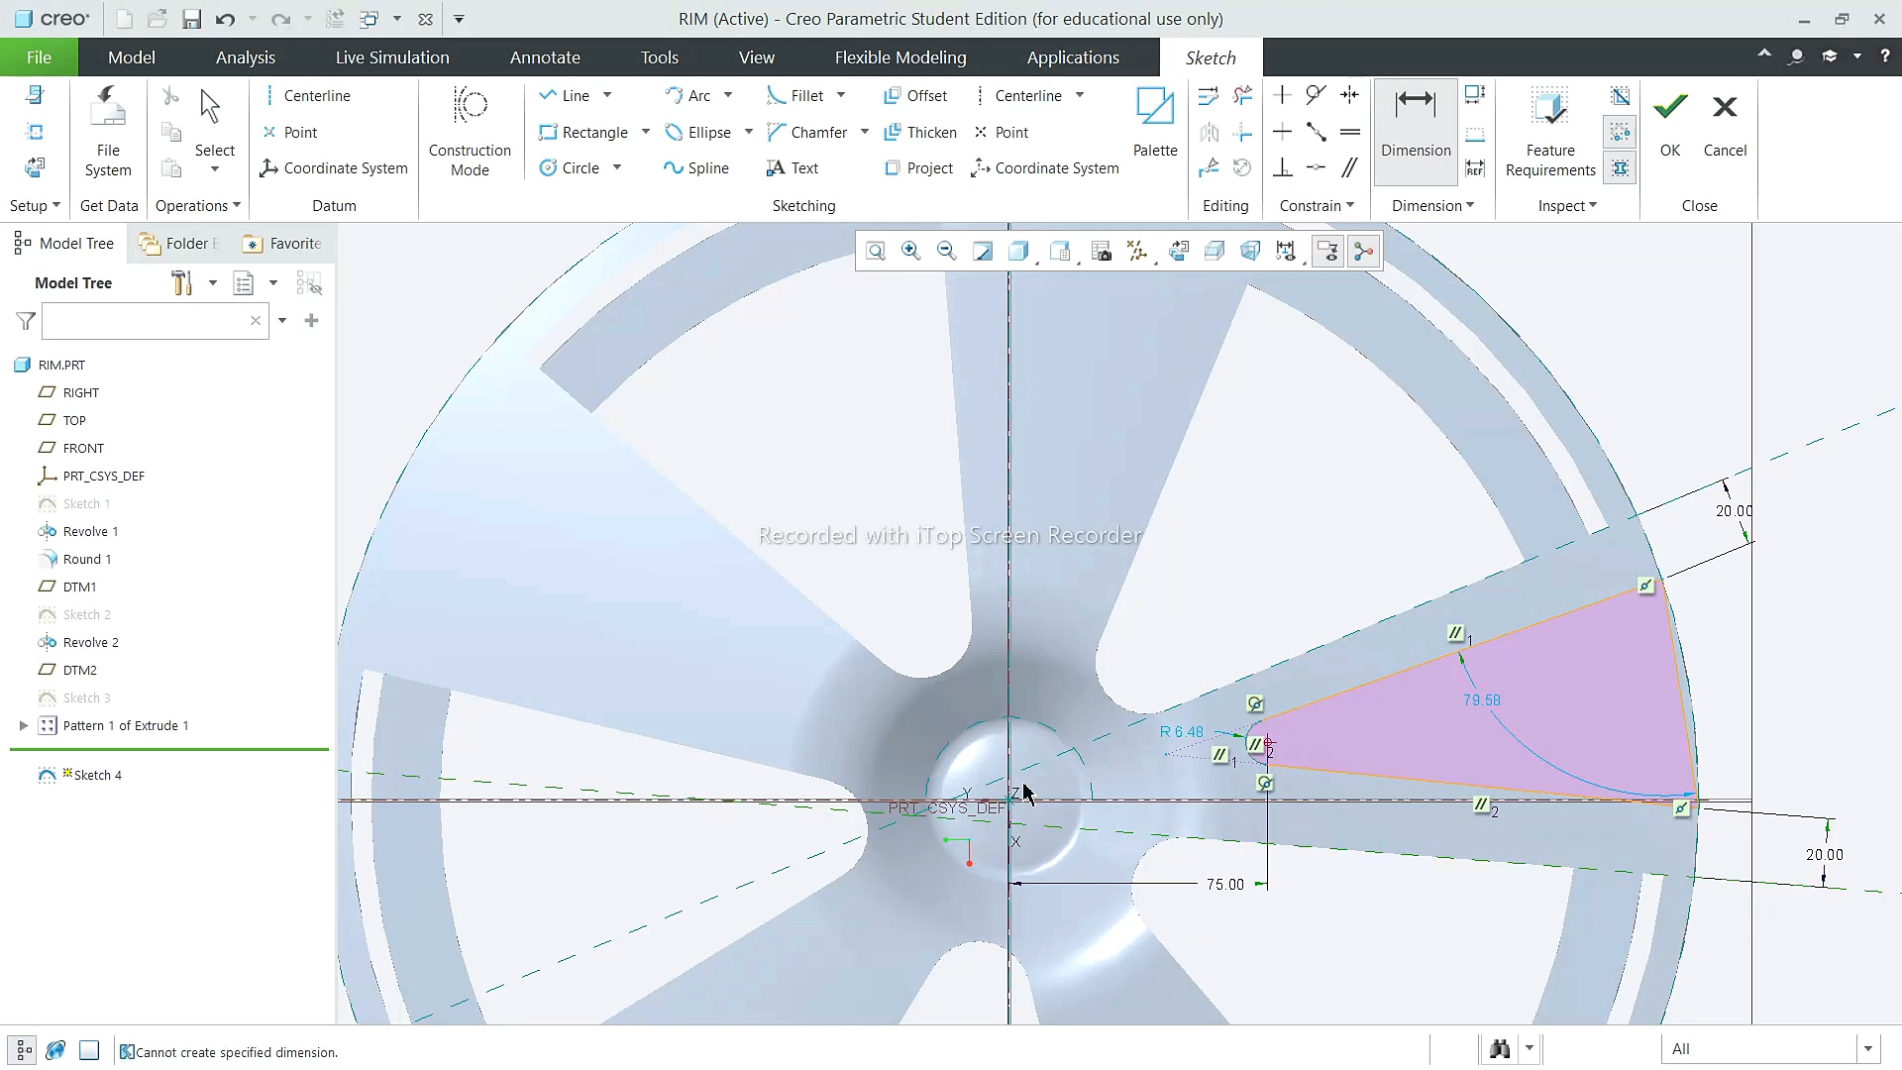
middle_click(835, 759)
type("20")
key("Return")
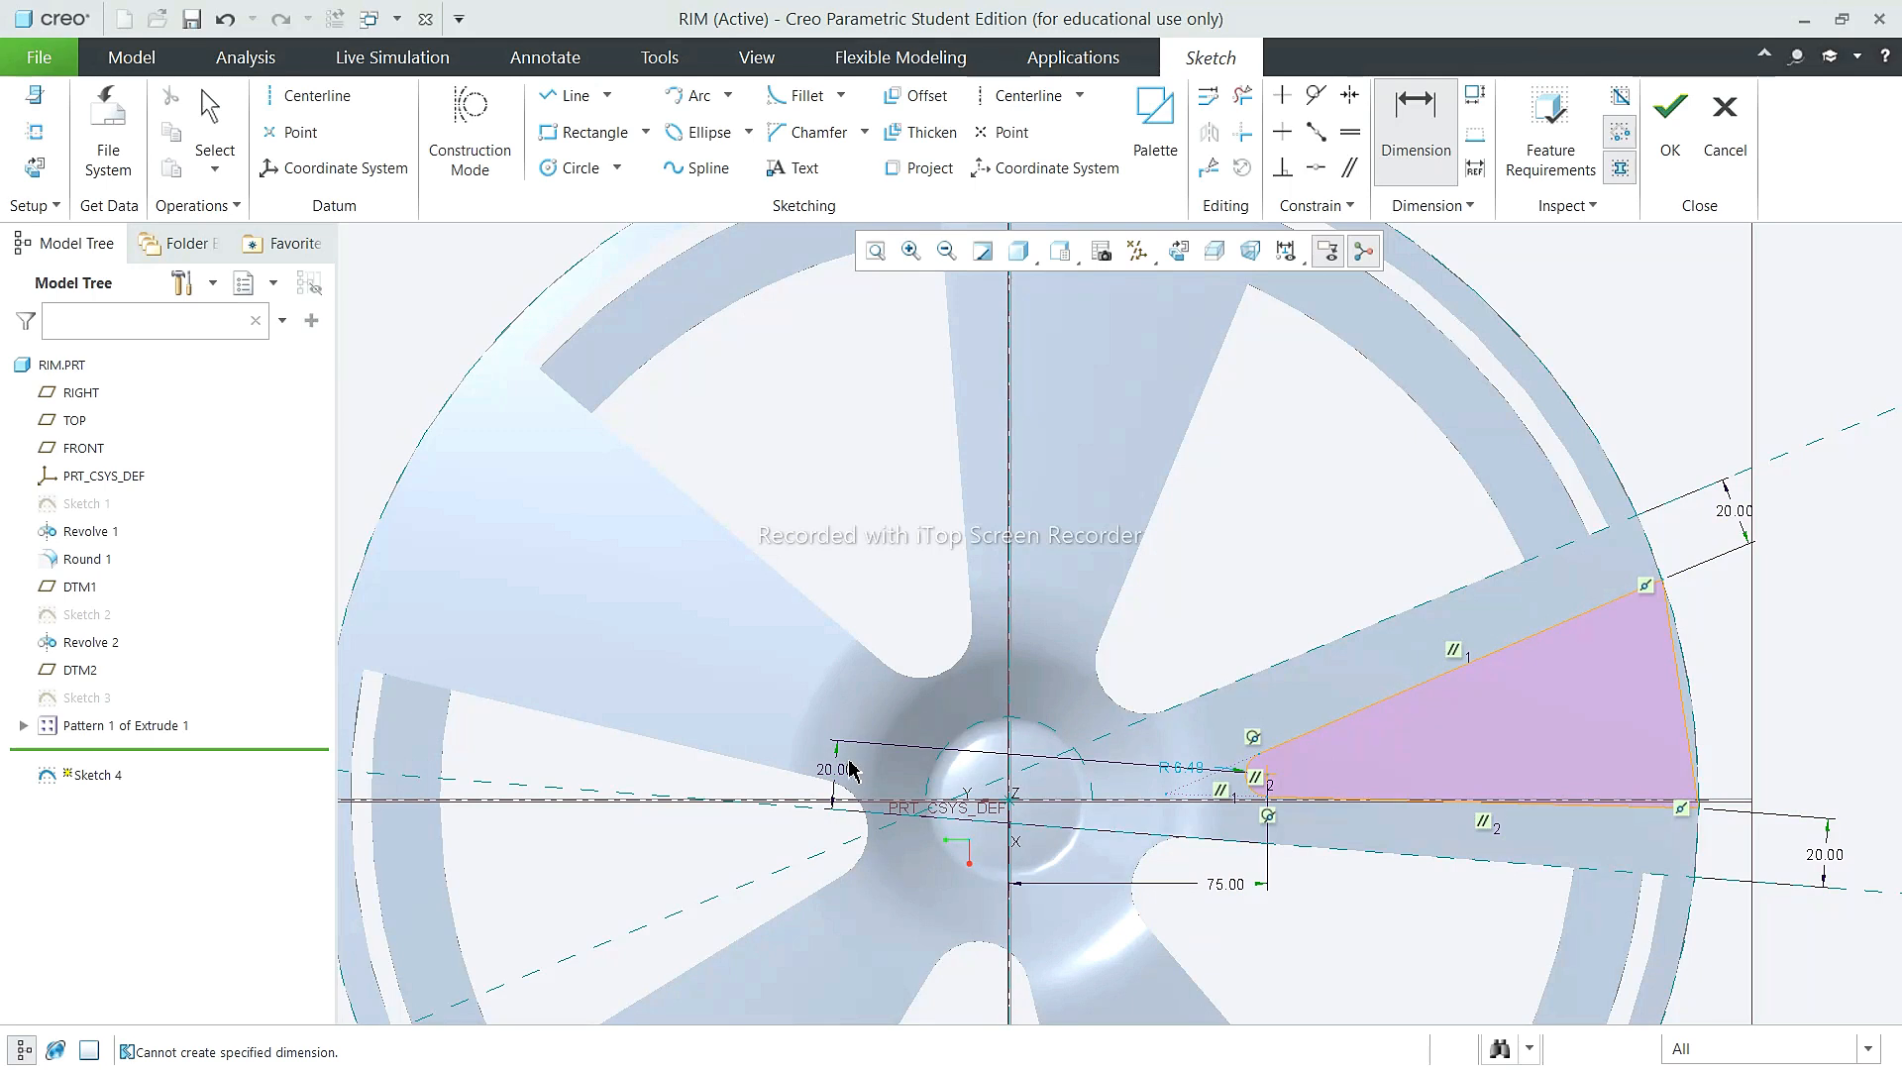
Step: Try another dimension from the fillet centre, discard it, and set the centre's distance from the lower spoke edge to 24
left_click(1261, 776)
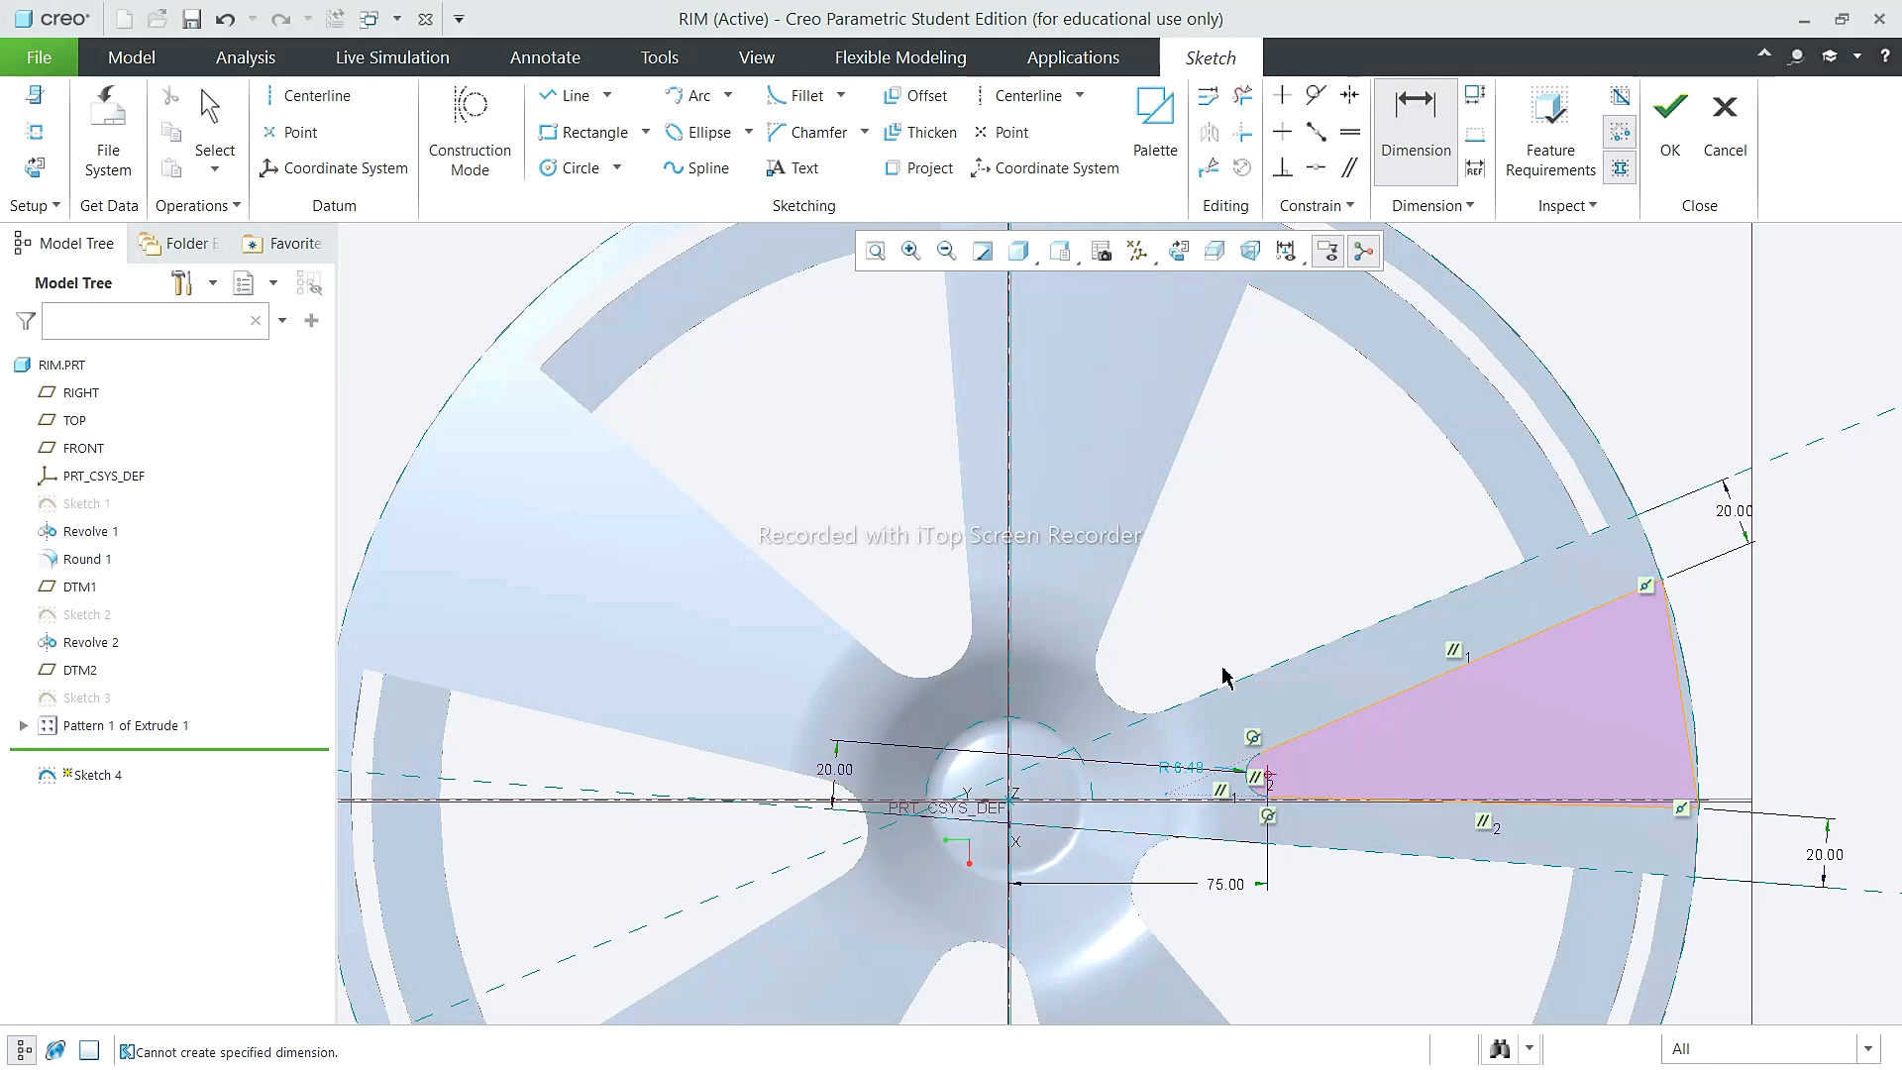
middle_click(1205, 718)
left_click(1653, 321)
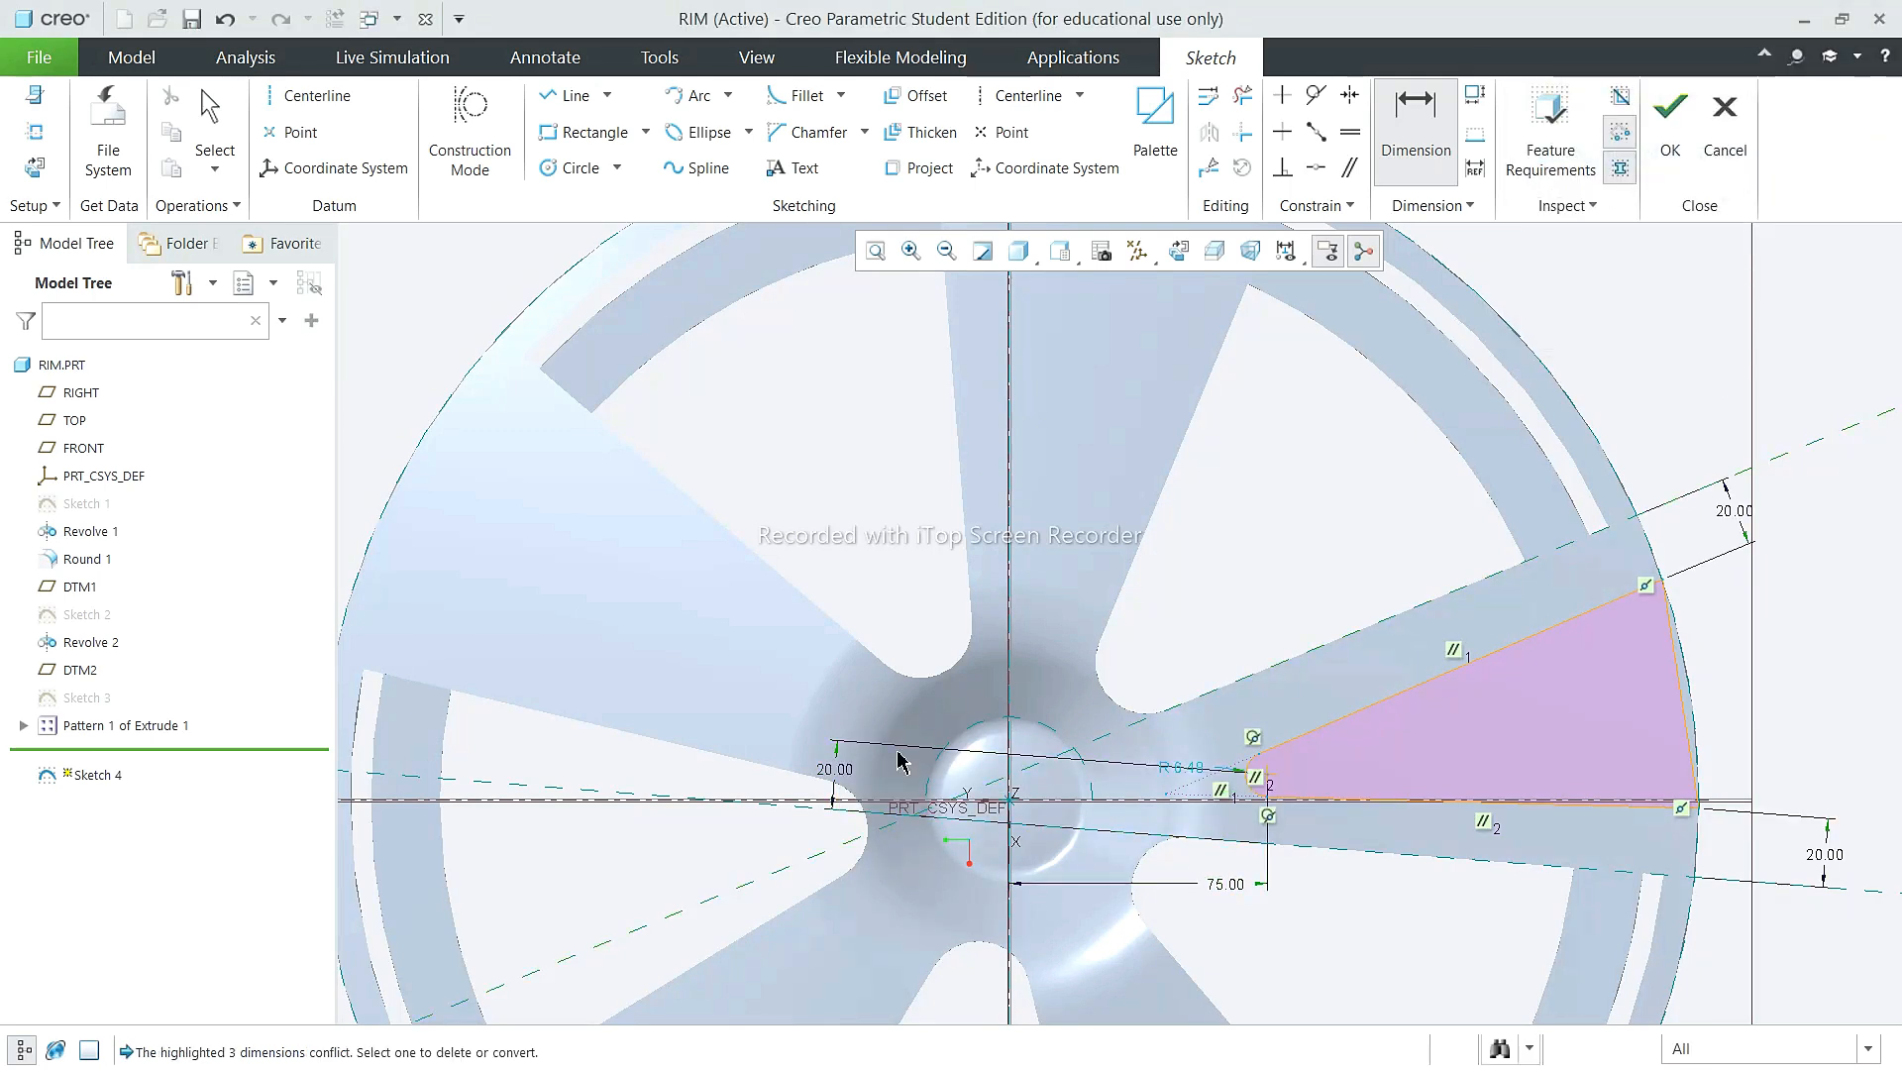
double_click(838, 767)
type("24")
key("Return")
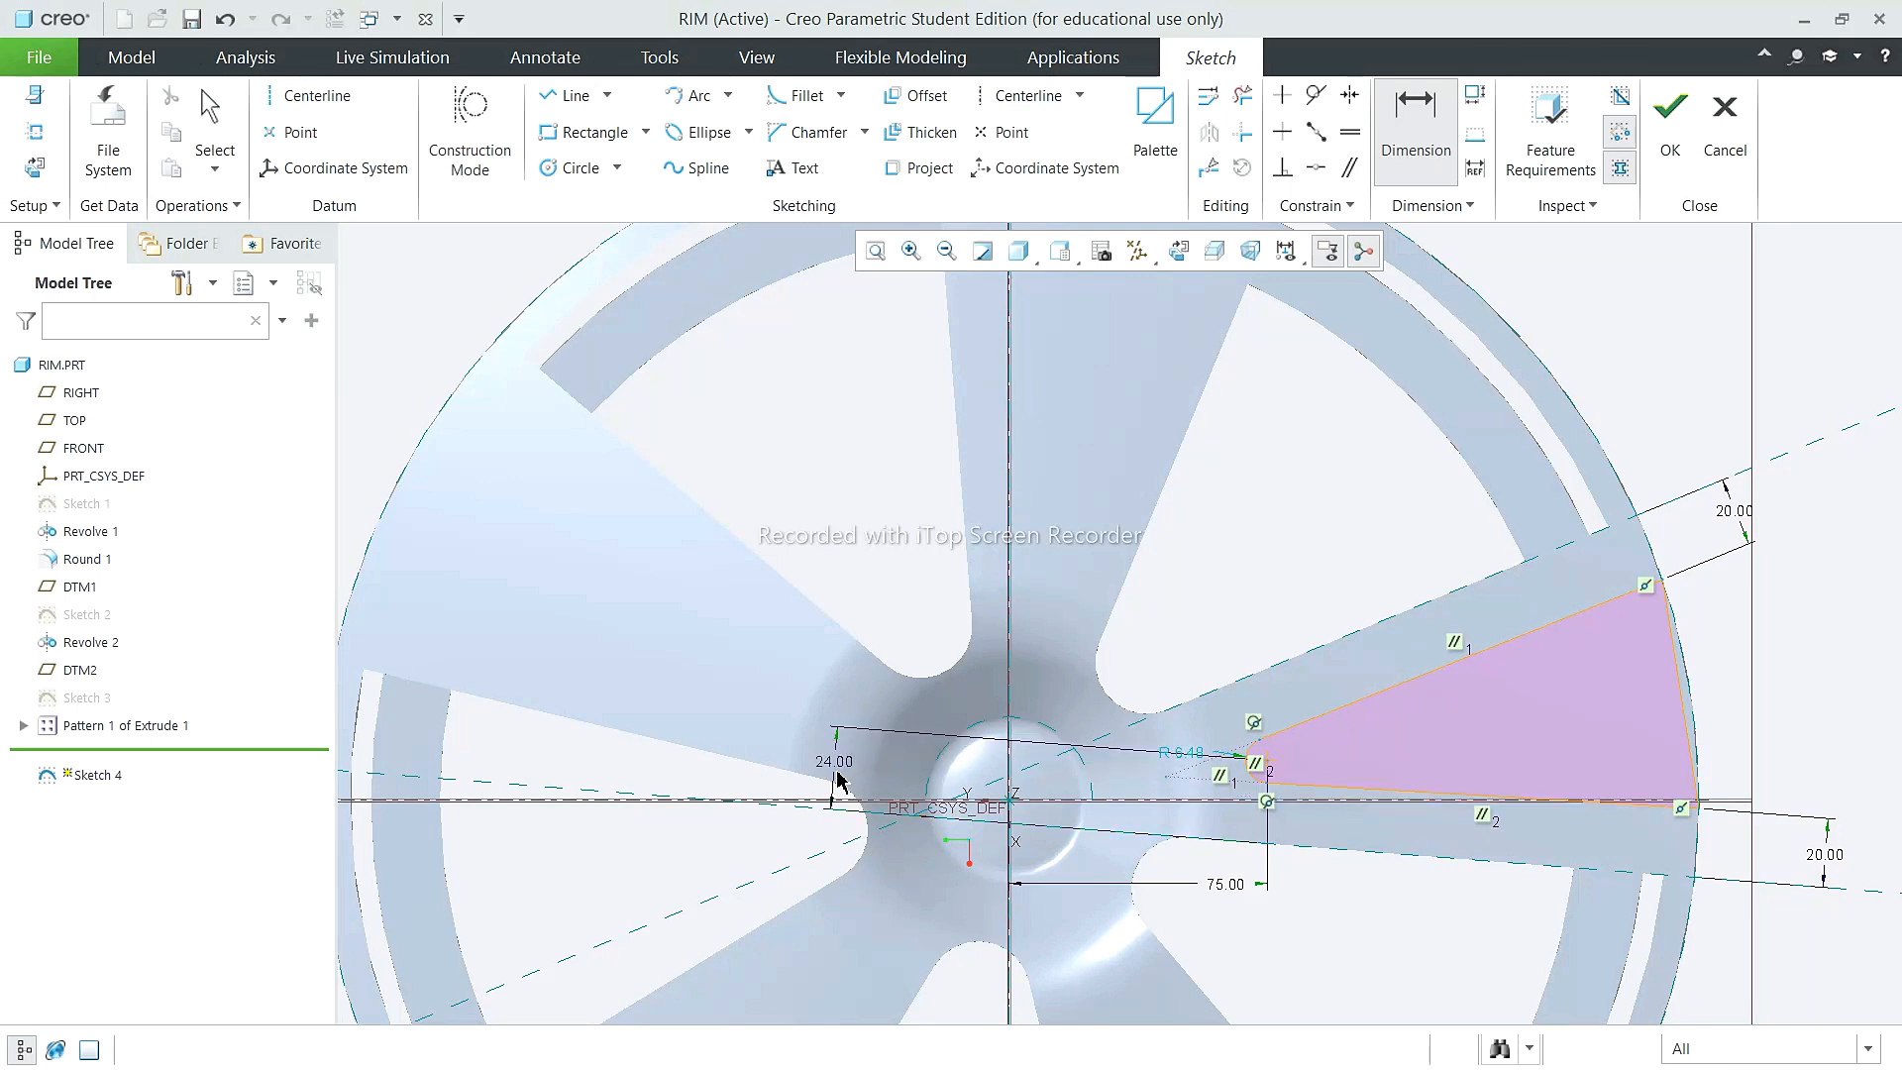
Step: Sketch a circle centred on the rim axis across the profile's outer end and set its radius to 190
left_click(1620, 132)
left_click(570, 167)
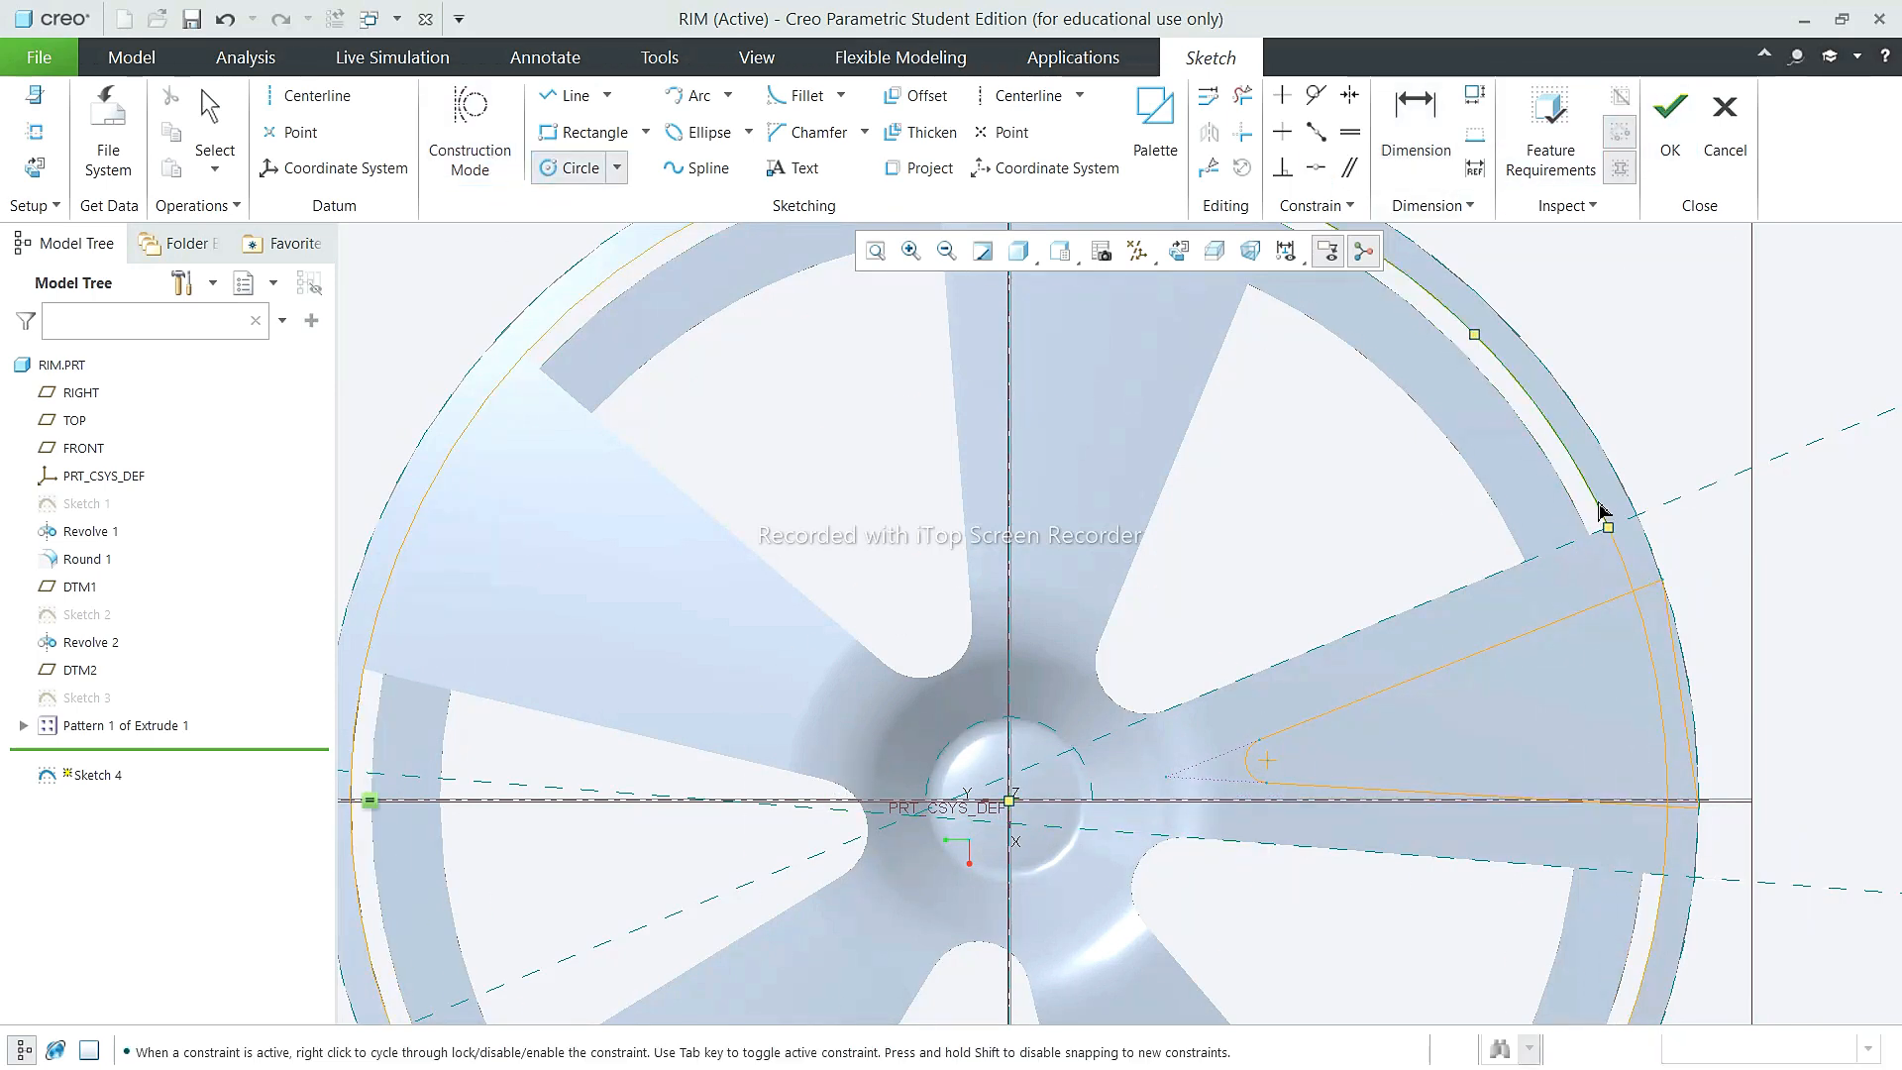
left_click(1648, 587)
left_click(1420, 139)
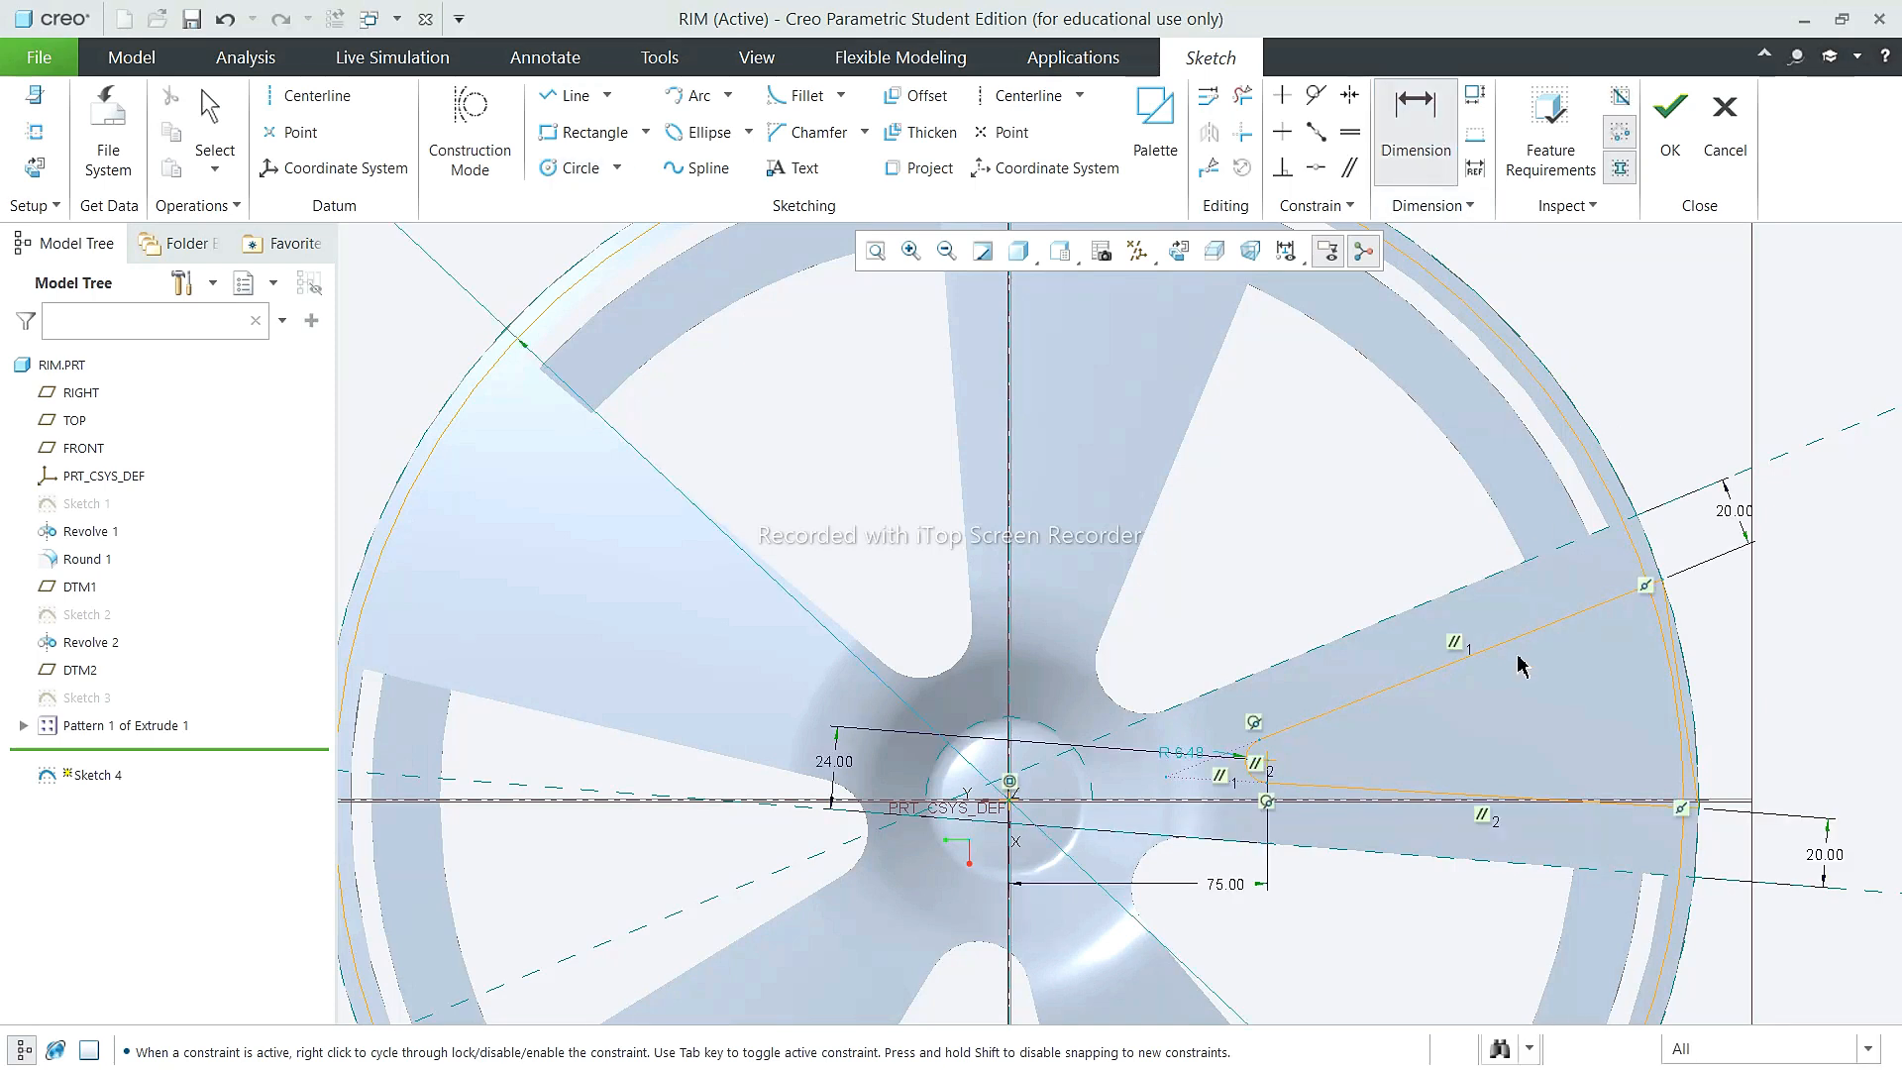
scroll(1452, 639, "up", 3)
middle_click(1472, 396)
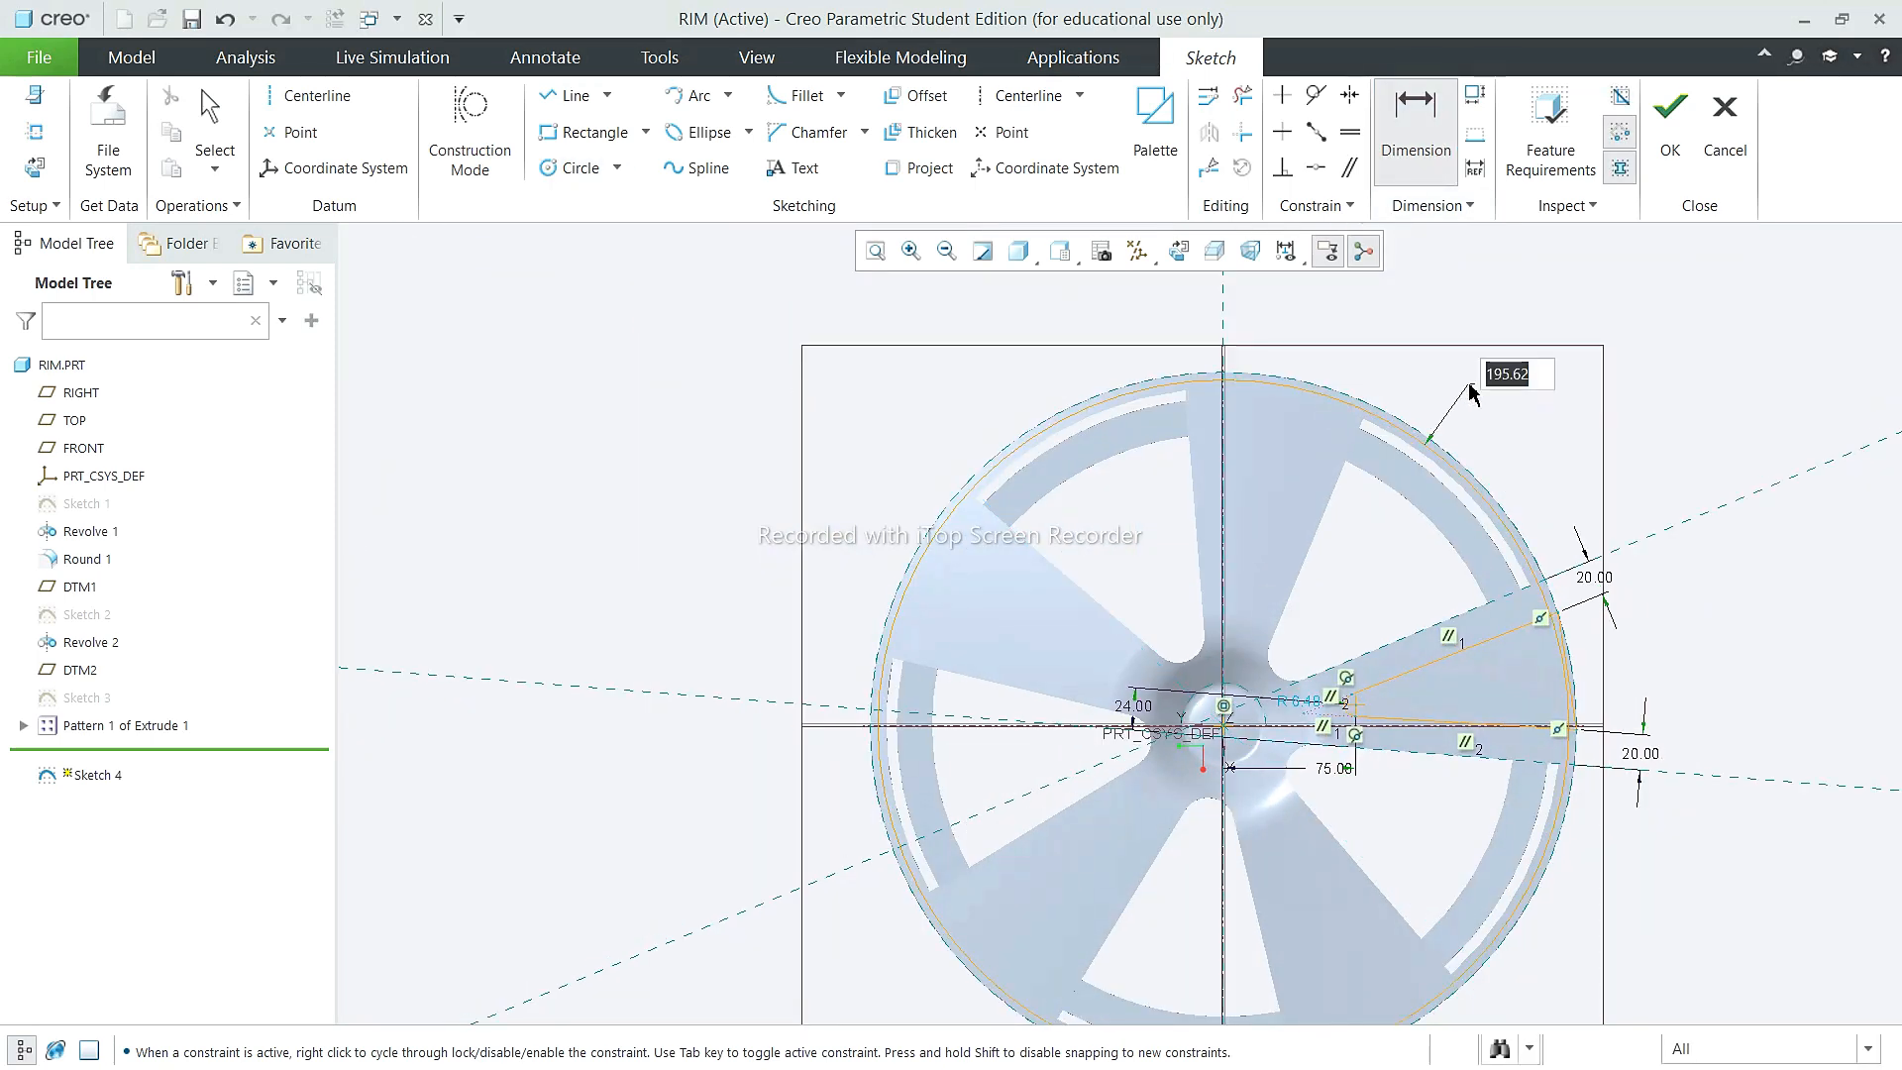
key("Return")
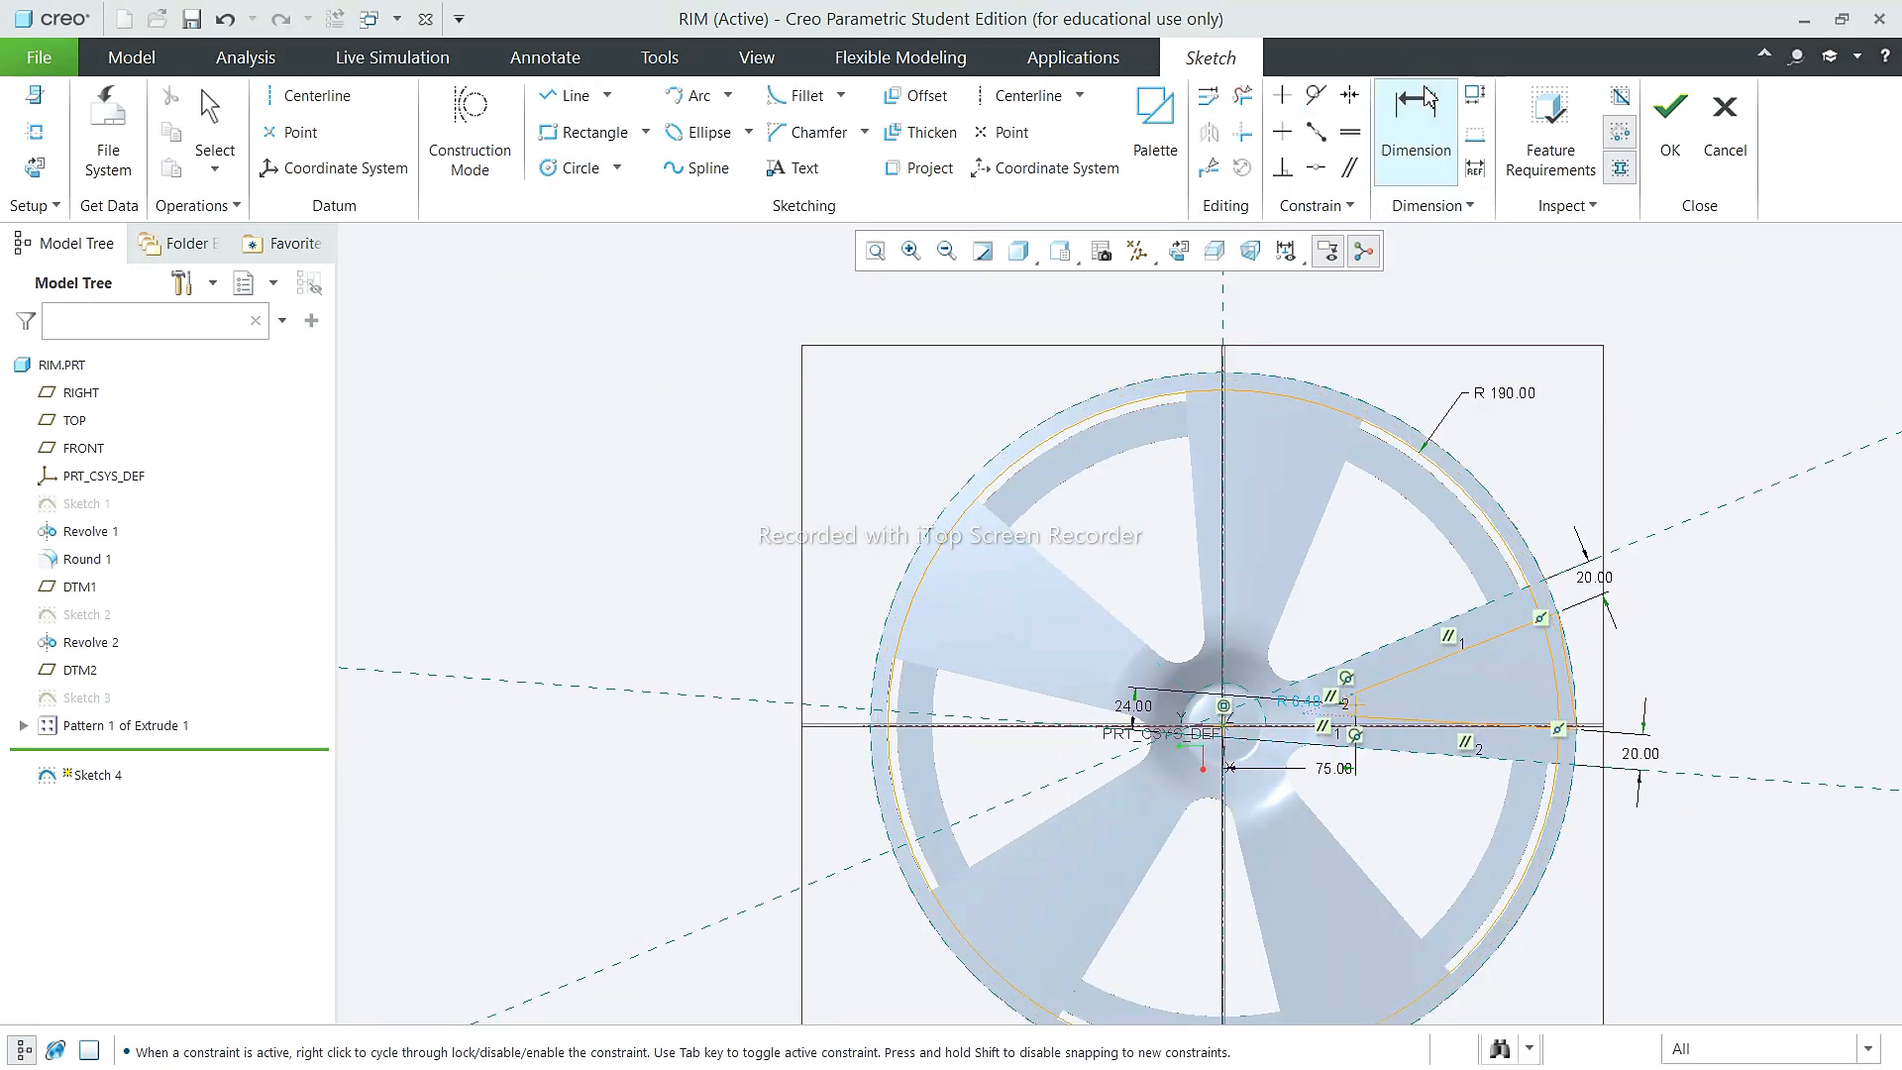
Step: Trim the profile and circle to a closed rounded triangle ending in the R190 arc, and finish the sketch
left_click(1242, 96)
left_click_drag(1479, 464, 1461, 524)
left_click_drag(897, 874, 956, 854)
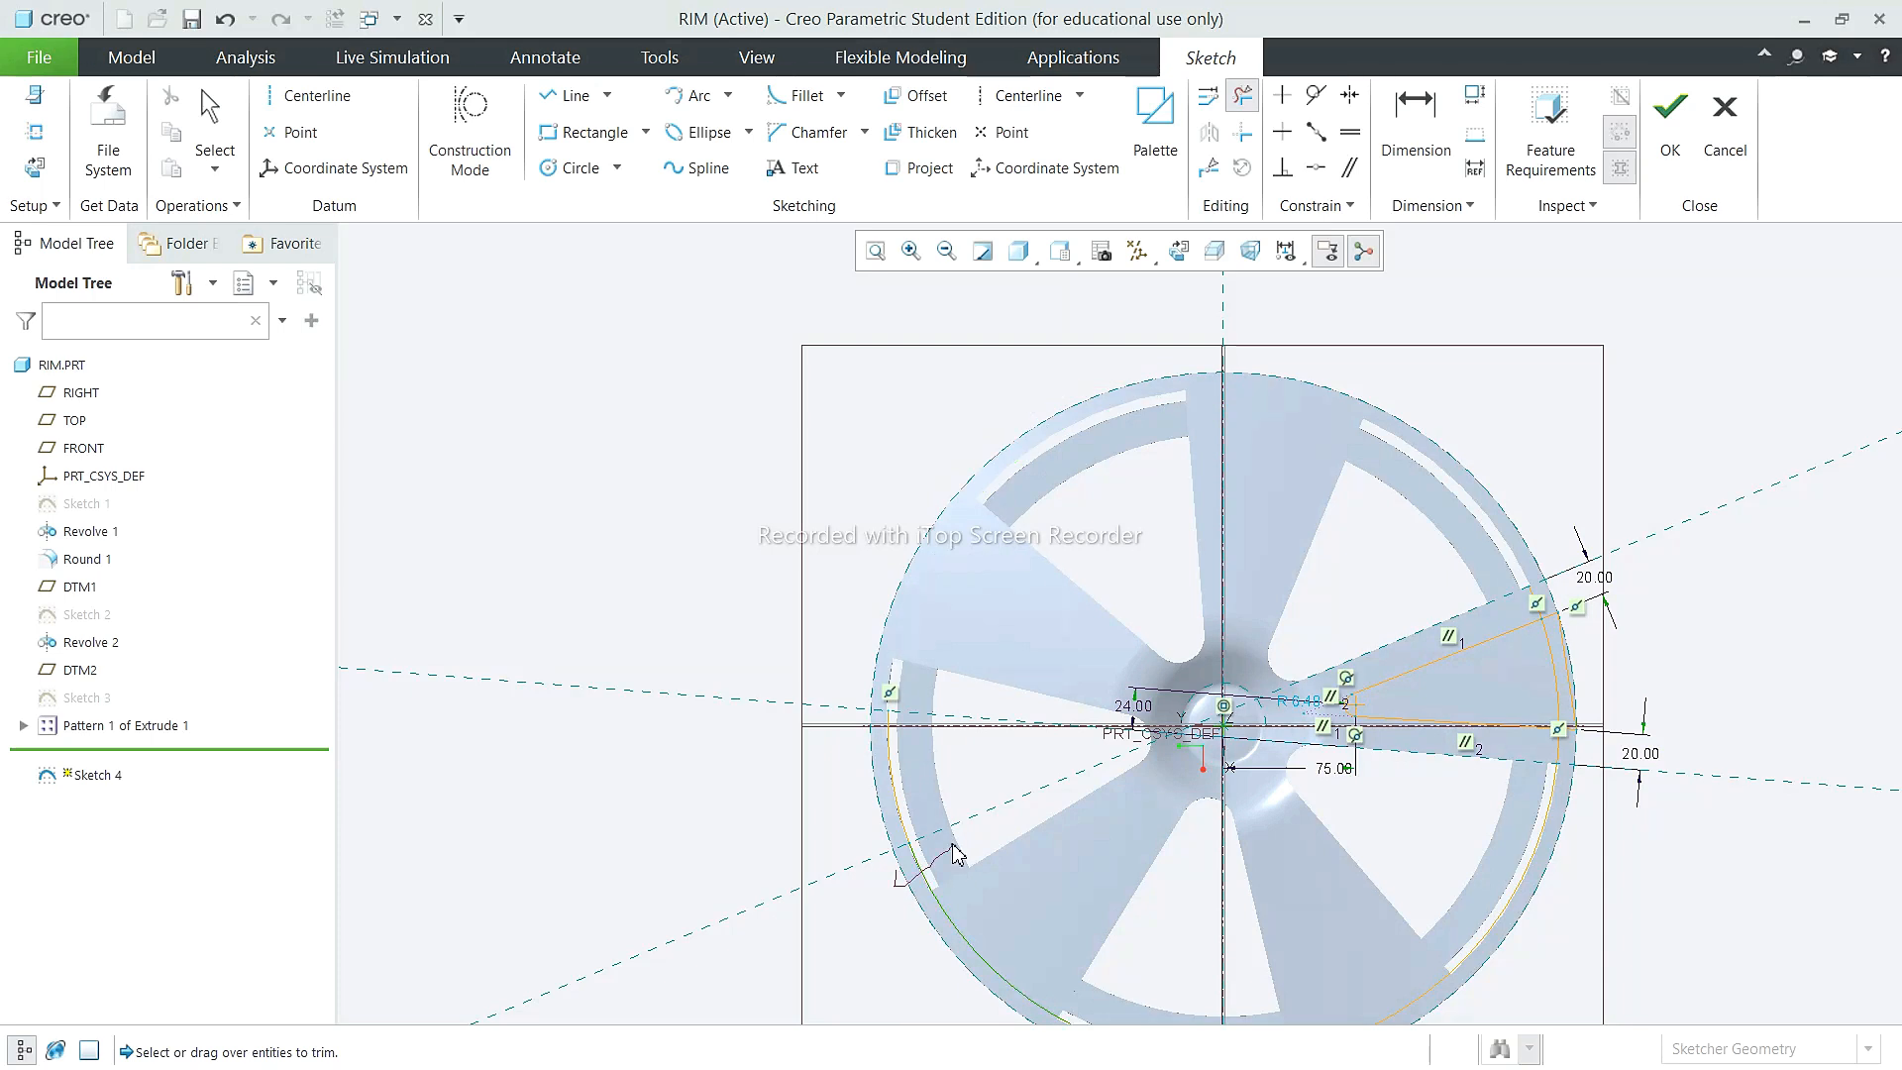
scroll(1298, 929, "down", 2)
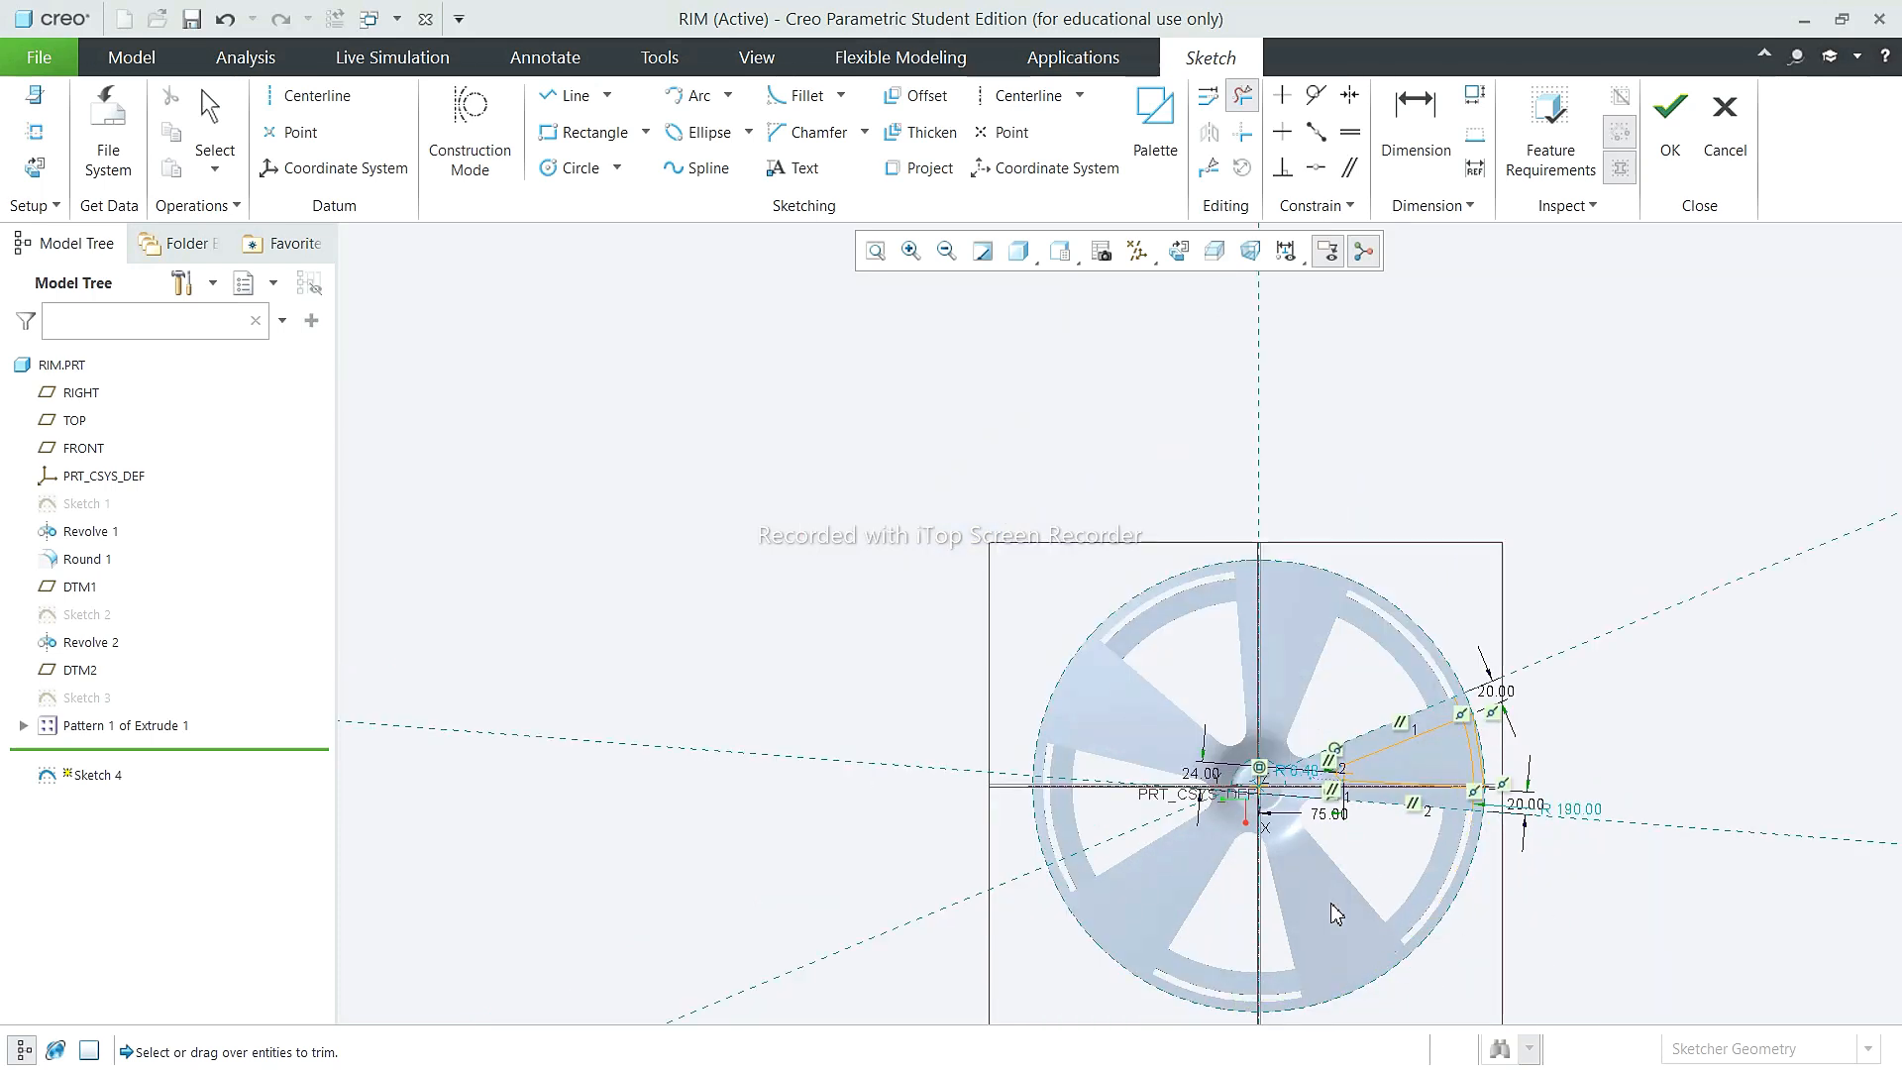
scroll(1476, 763, "up", 4)
left_click(1427, 910)
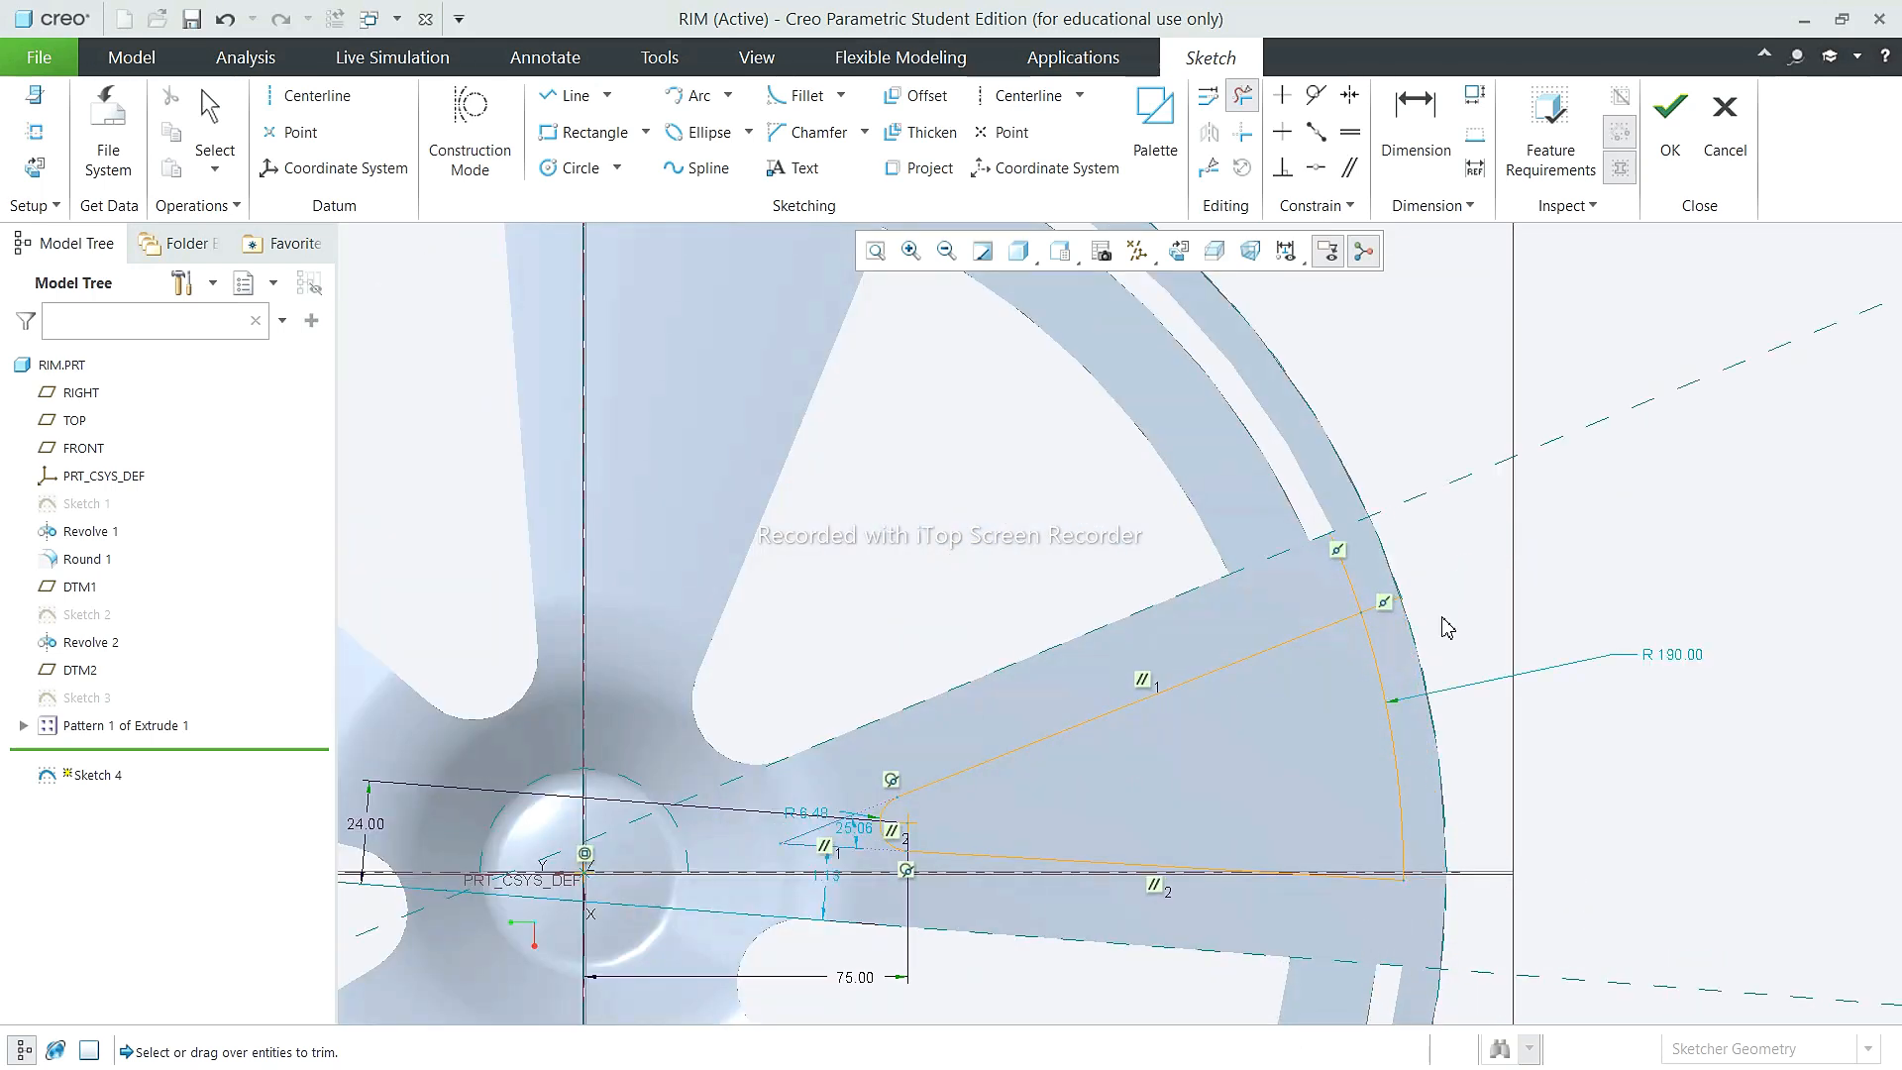
left_click_drag(1345, 581, 1401, 624)
left_click(210, 109)
scroll(1660, 826, "down", 2)
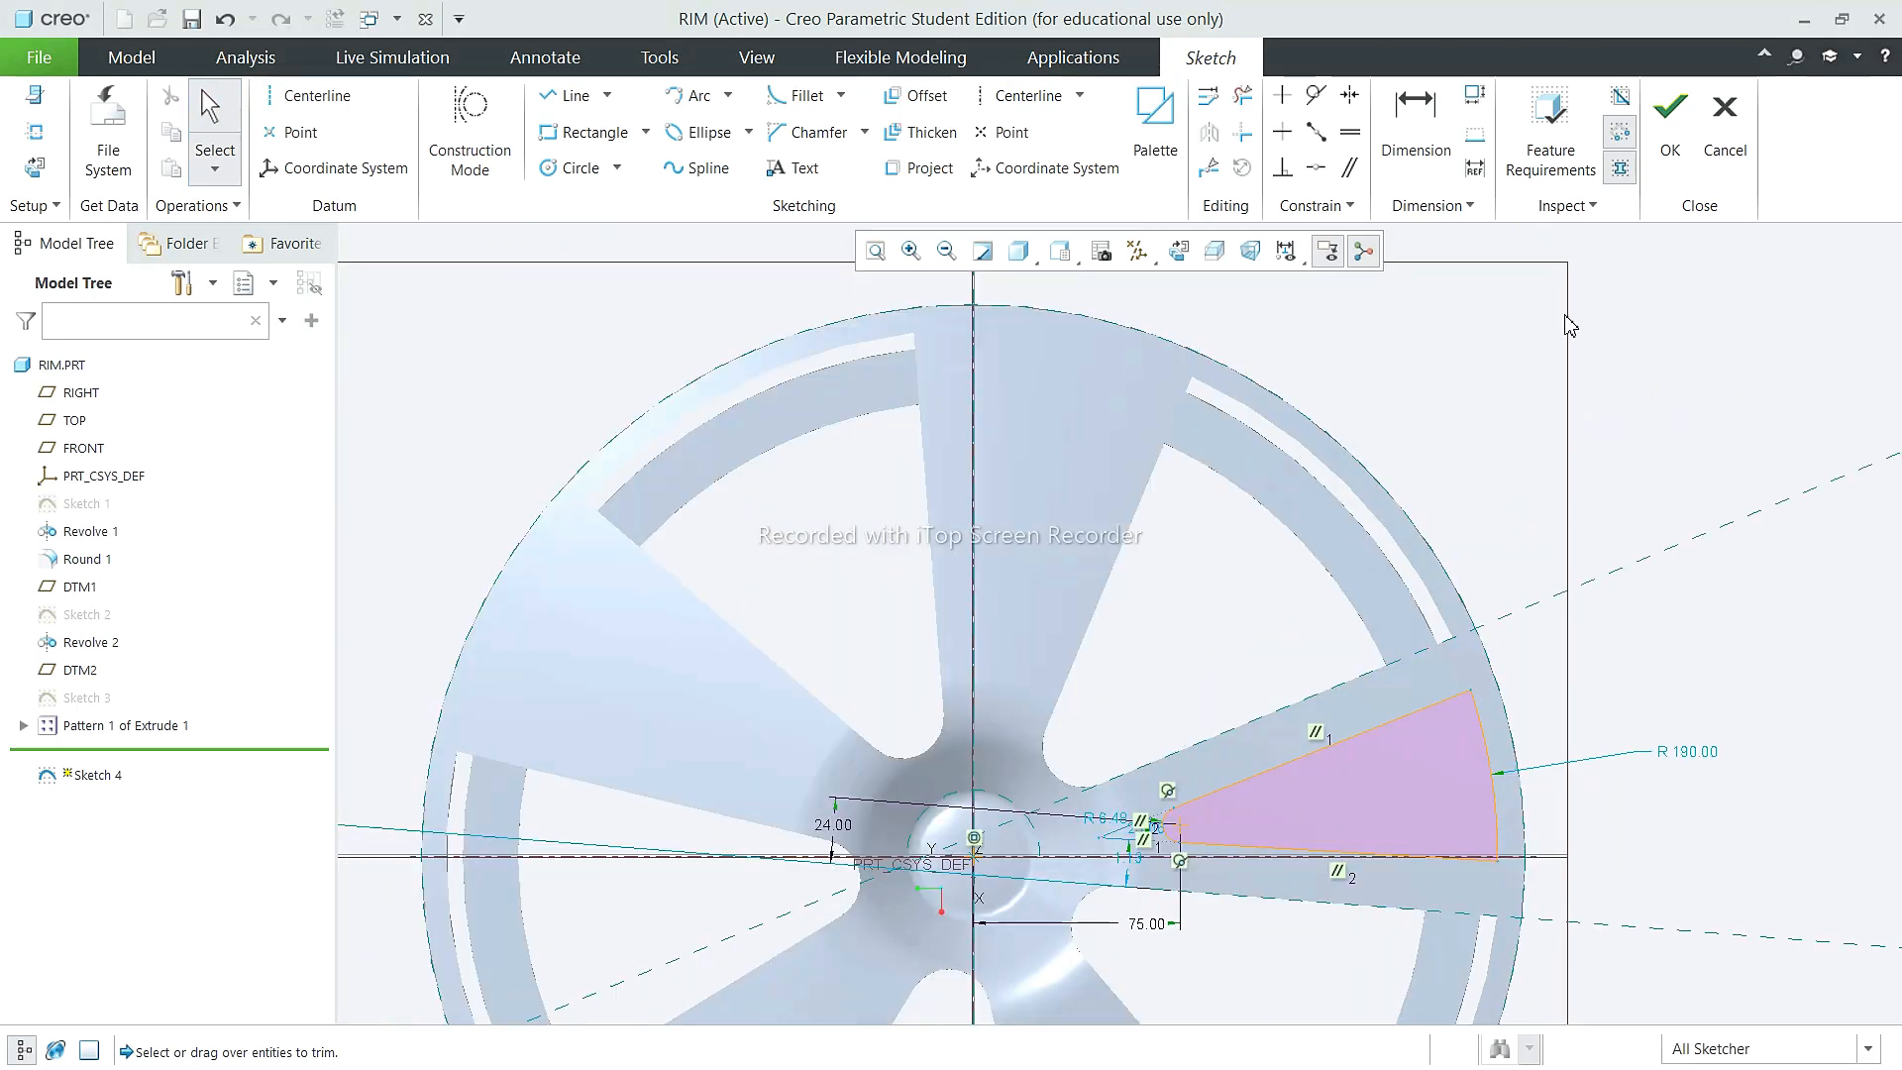
left_click(1670, 129)
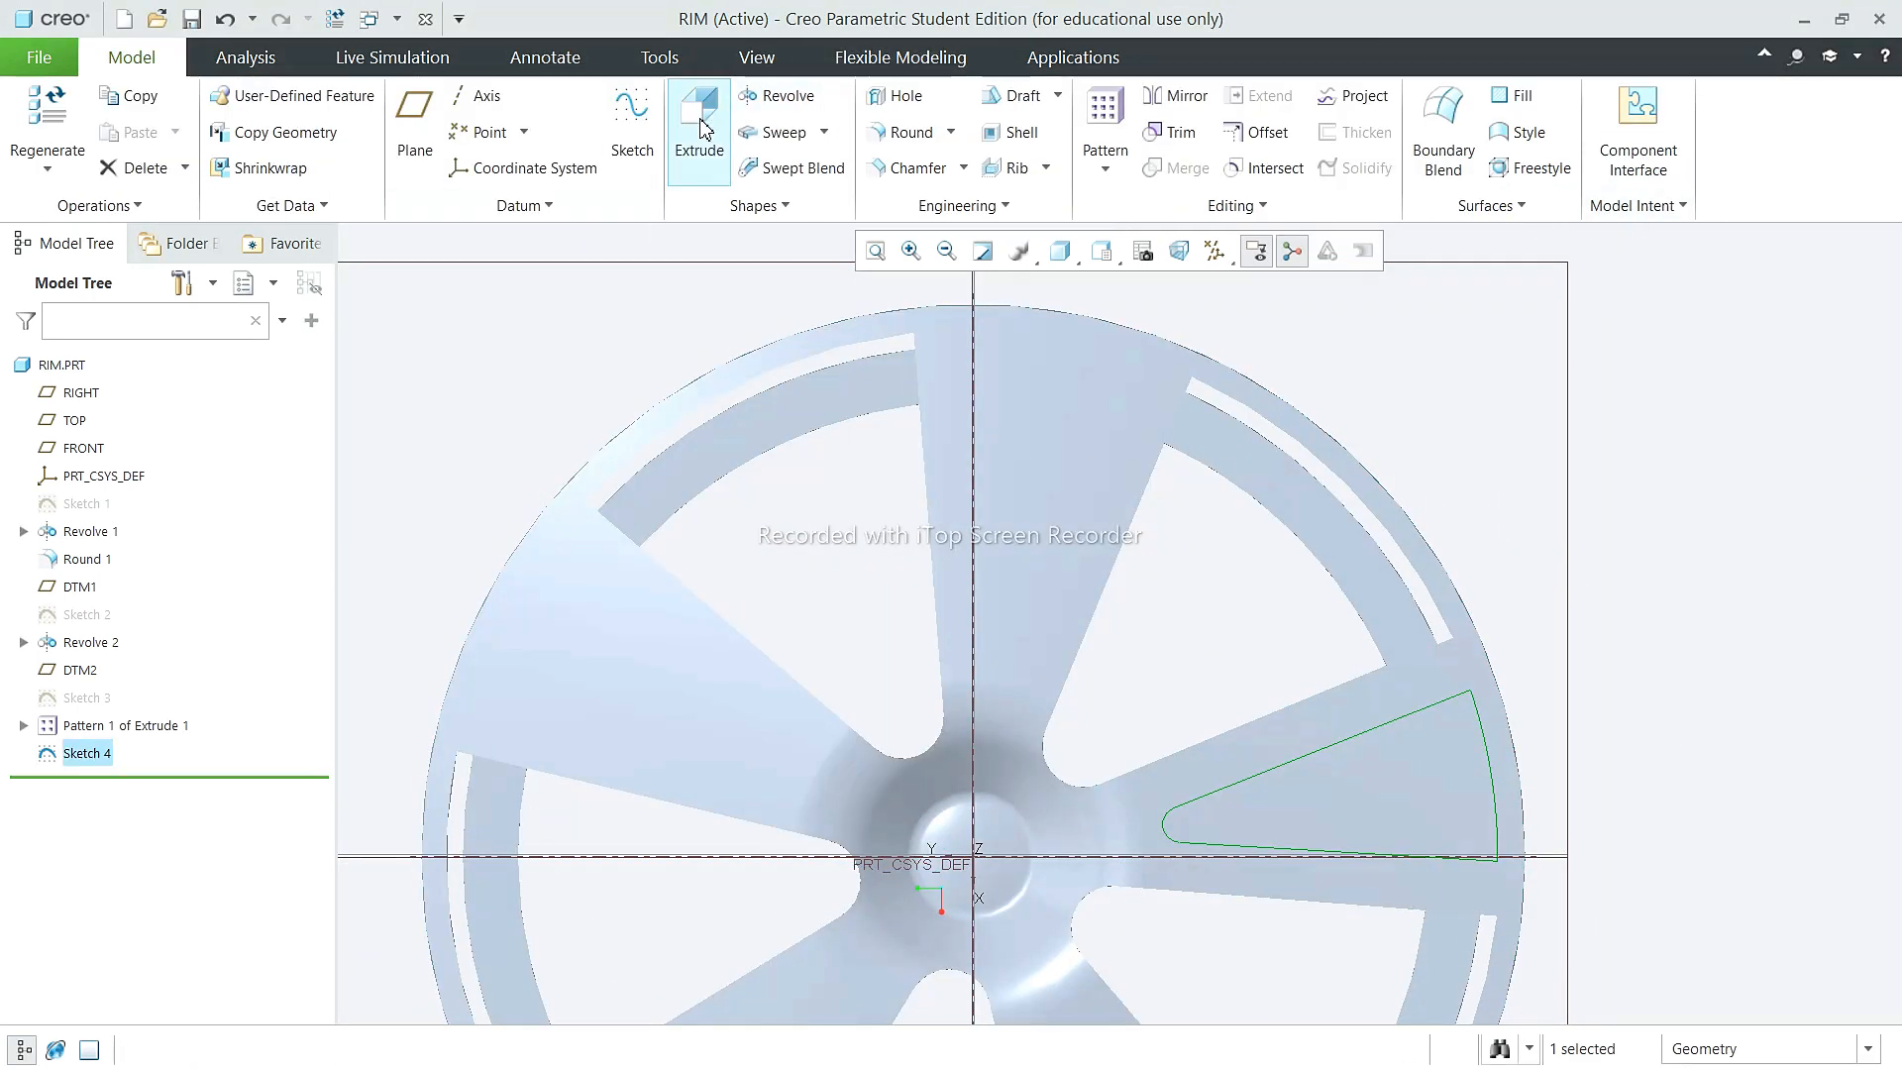
Step: Extrude the rounded triangle as a material-removing cut through the spoke, with reversed direction and a depth of 150
left_click(706, 129)
left_click(482, 125)
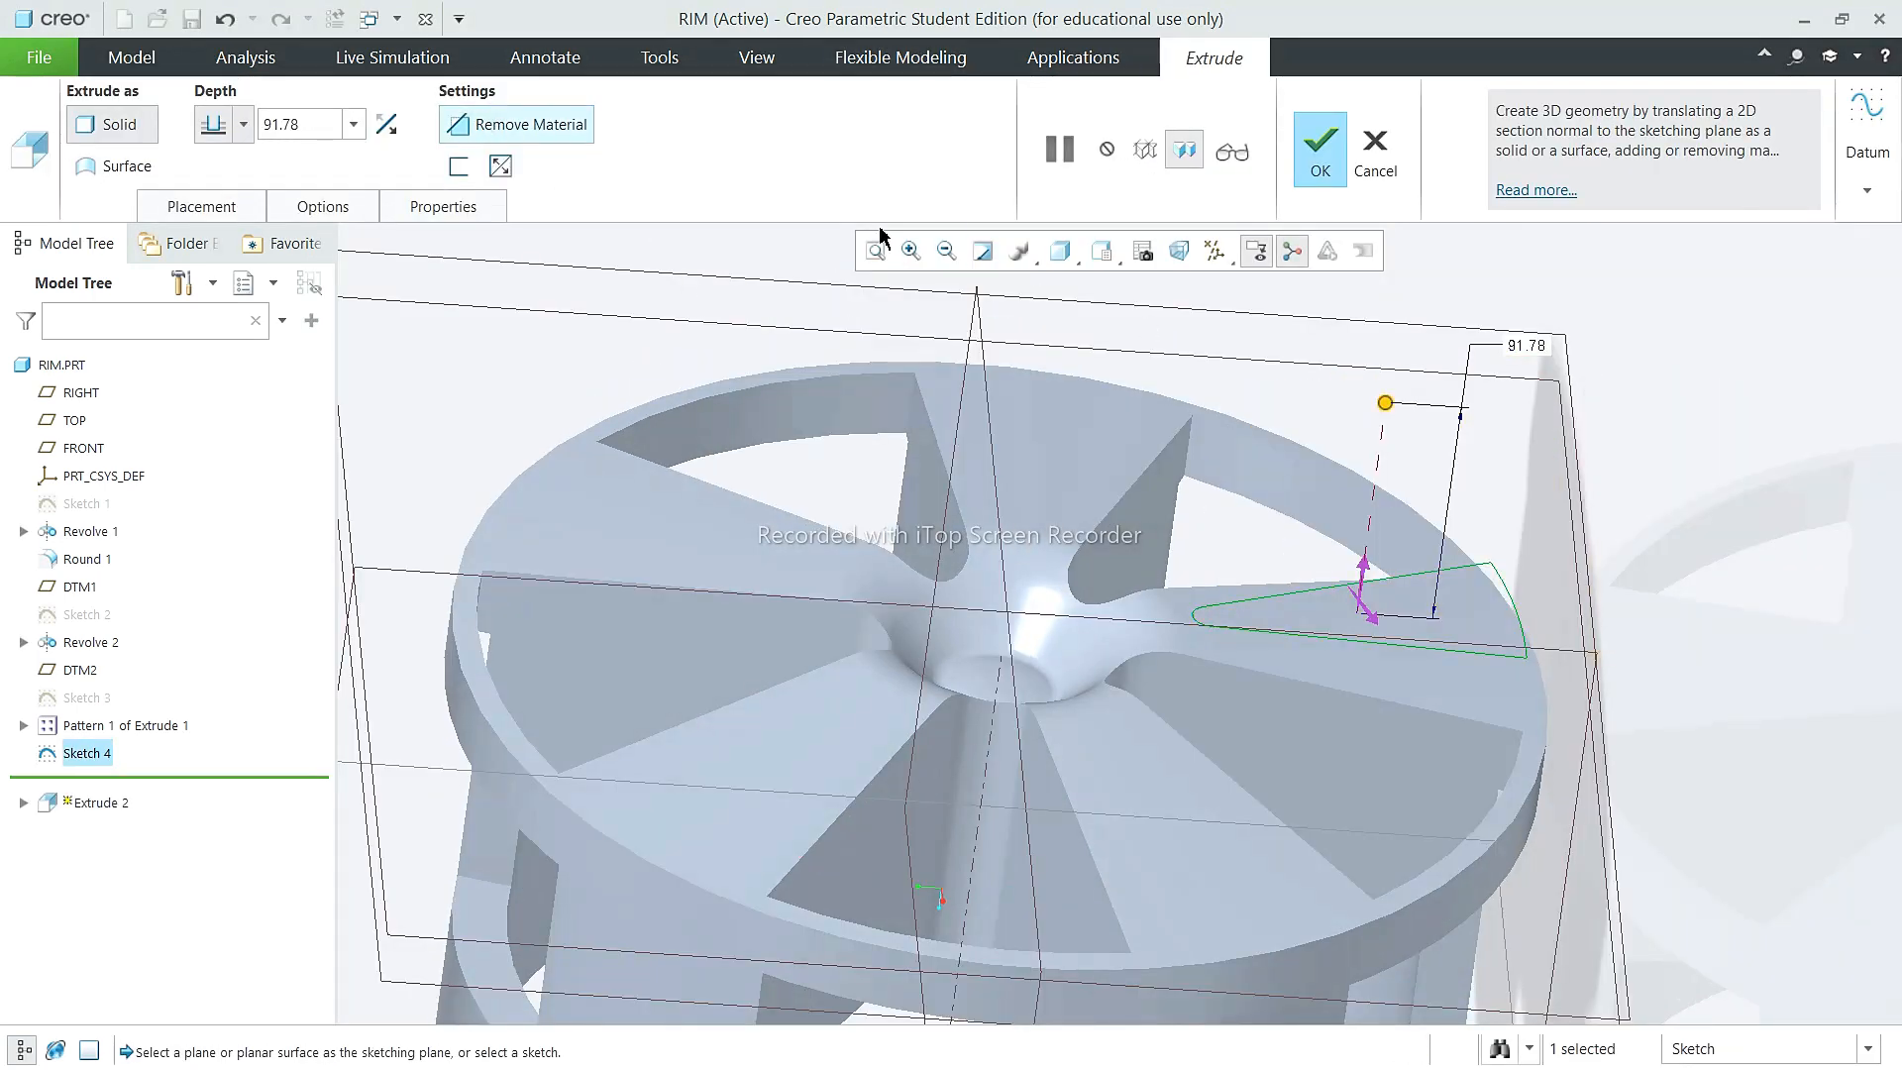
left_click(386, 124)
middle_click_drag(1453, 606, 1567, 708)
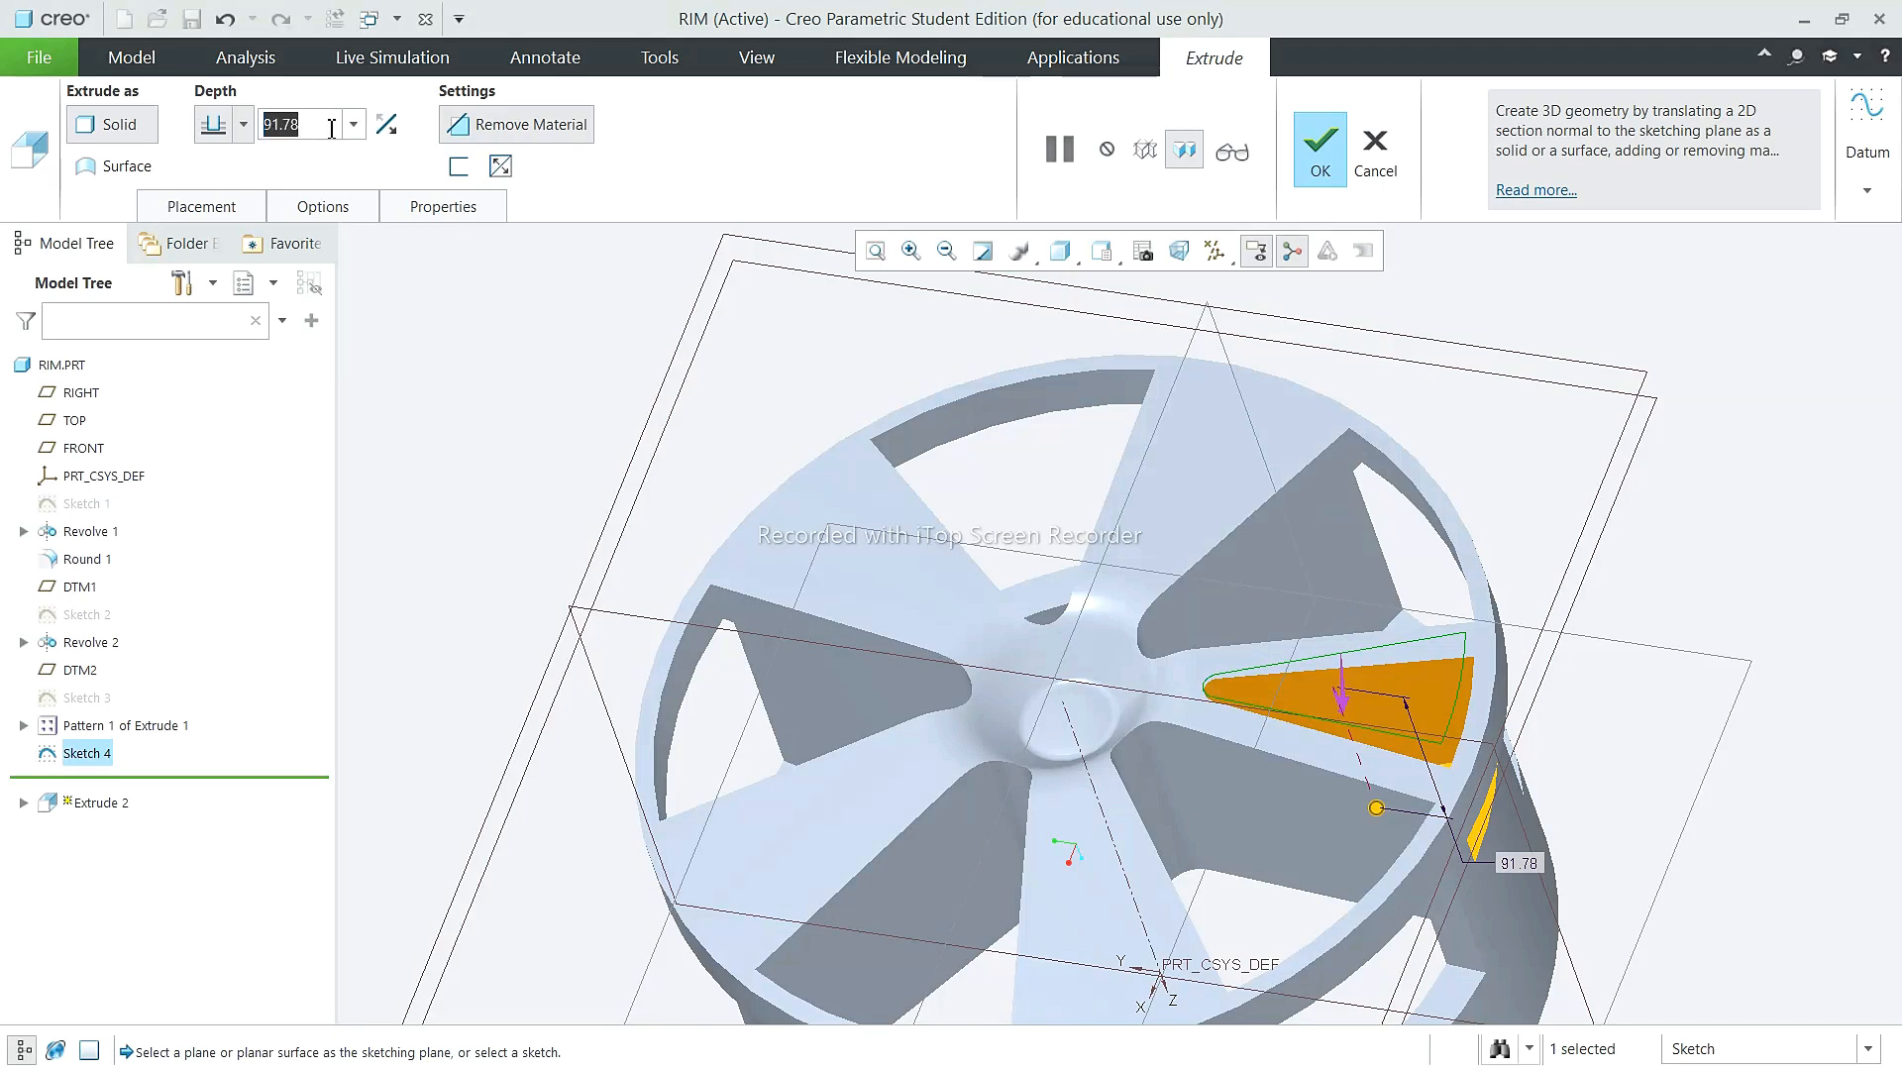
type("150")
key("Return")
left_click(1317, 163)
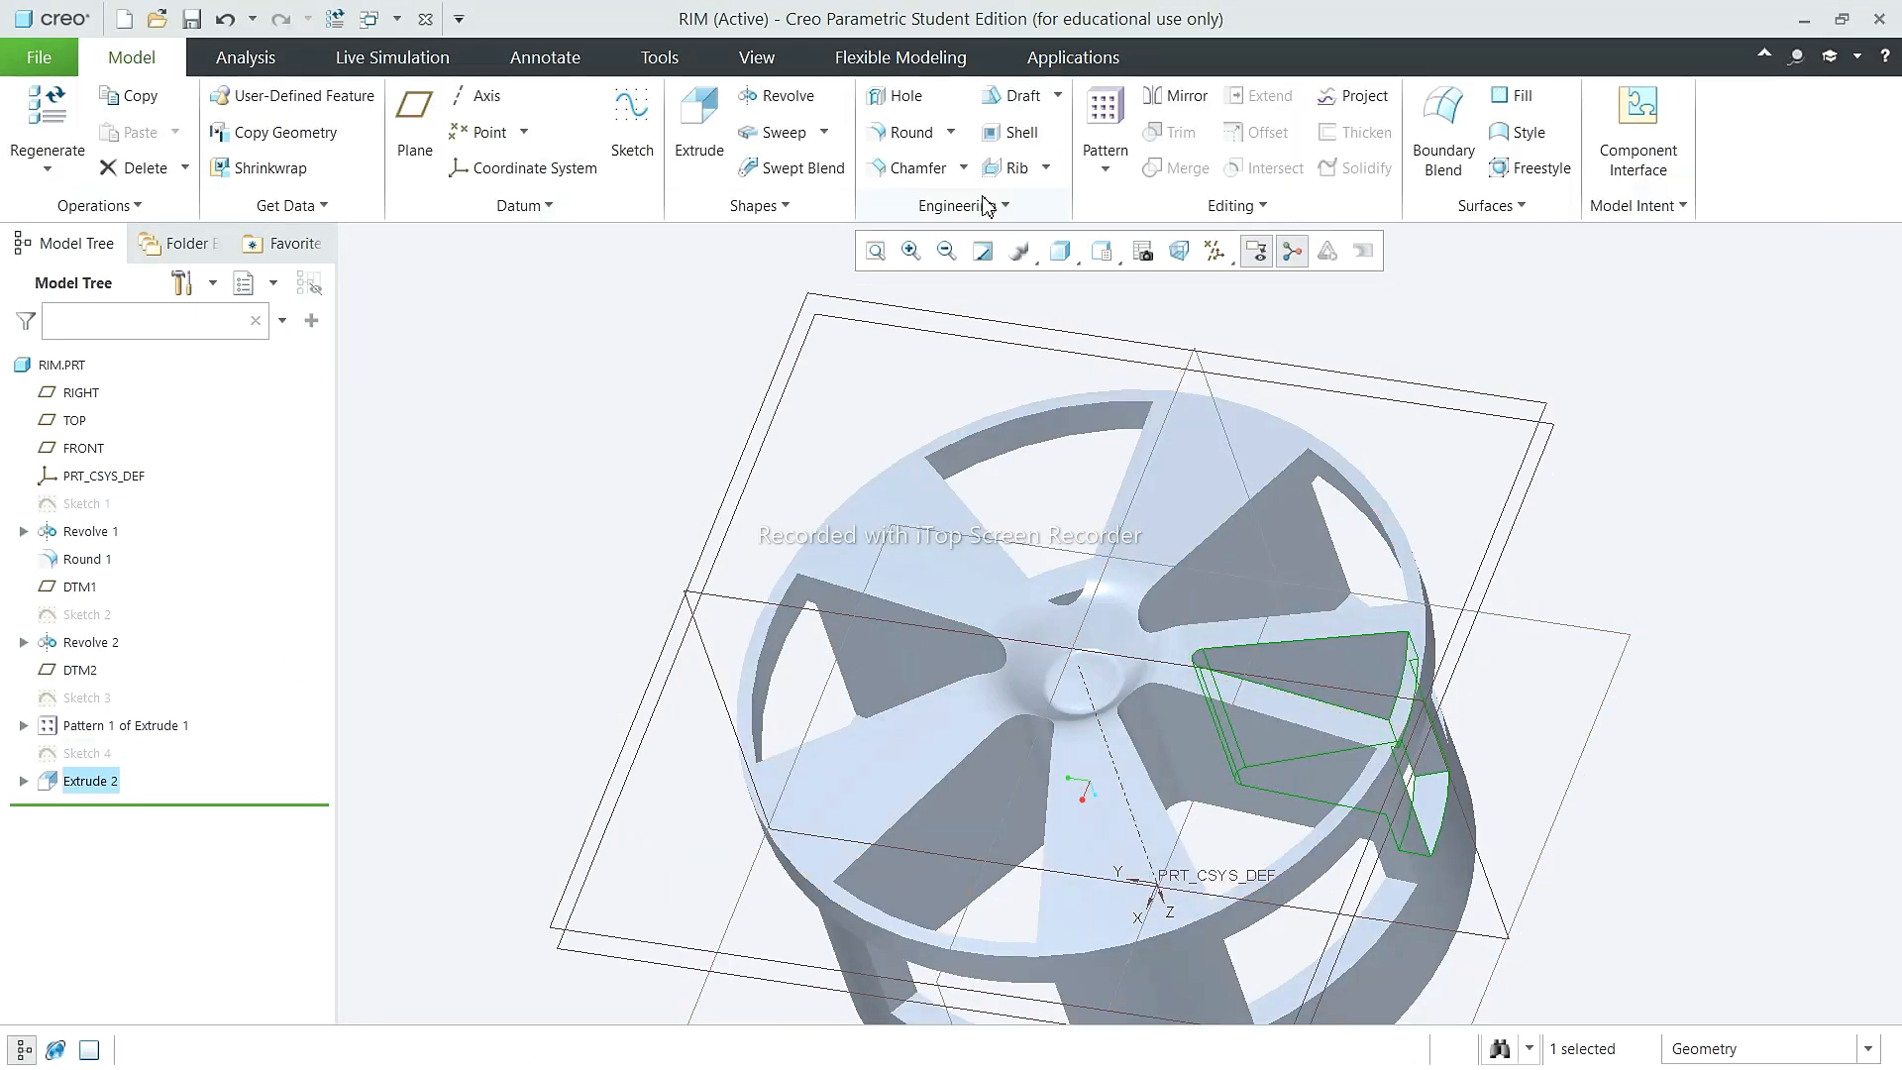
Step: Pattern the spoke cut around the rim's central axis with 5 members spaced 360/5 degrees apart
left_click(1105, 124)
left_click(195, 126)
left_click(127, 200)
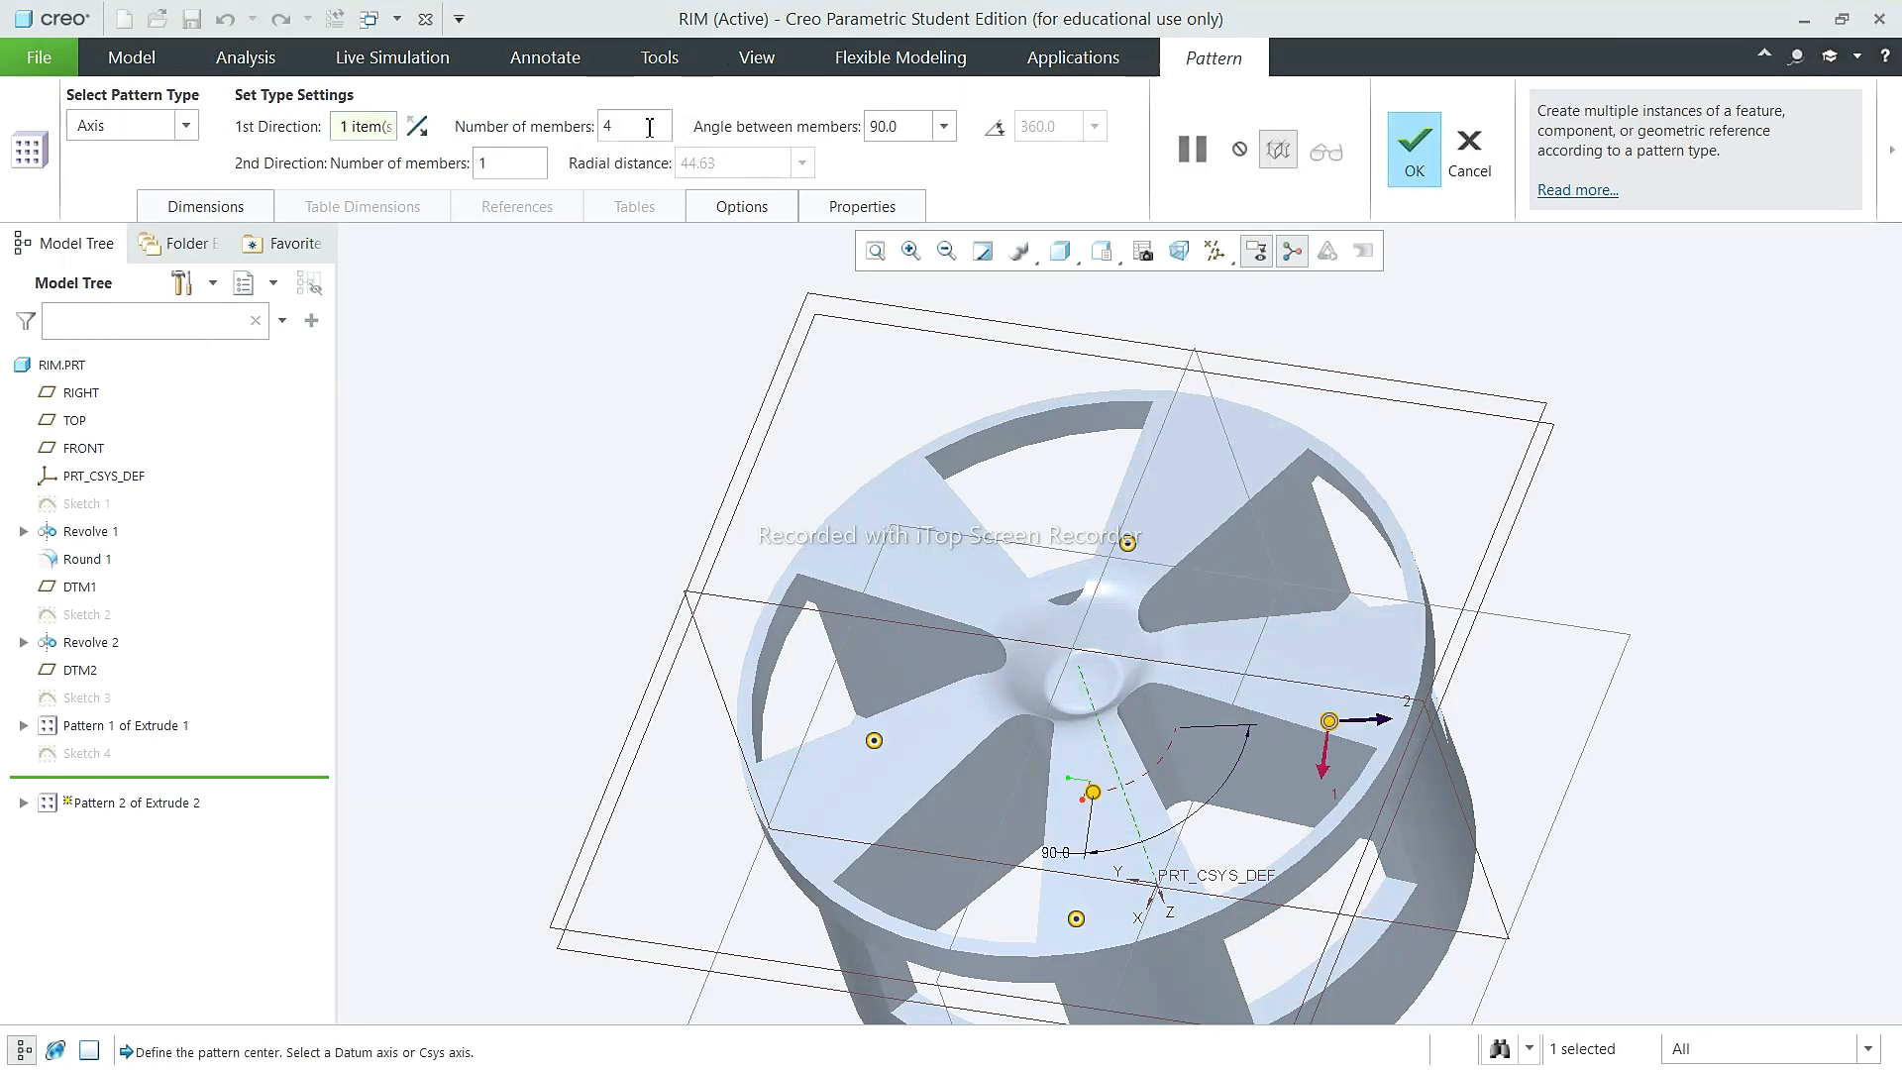
double_click(912, 124)
type("360/5")
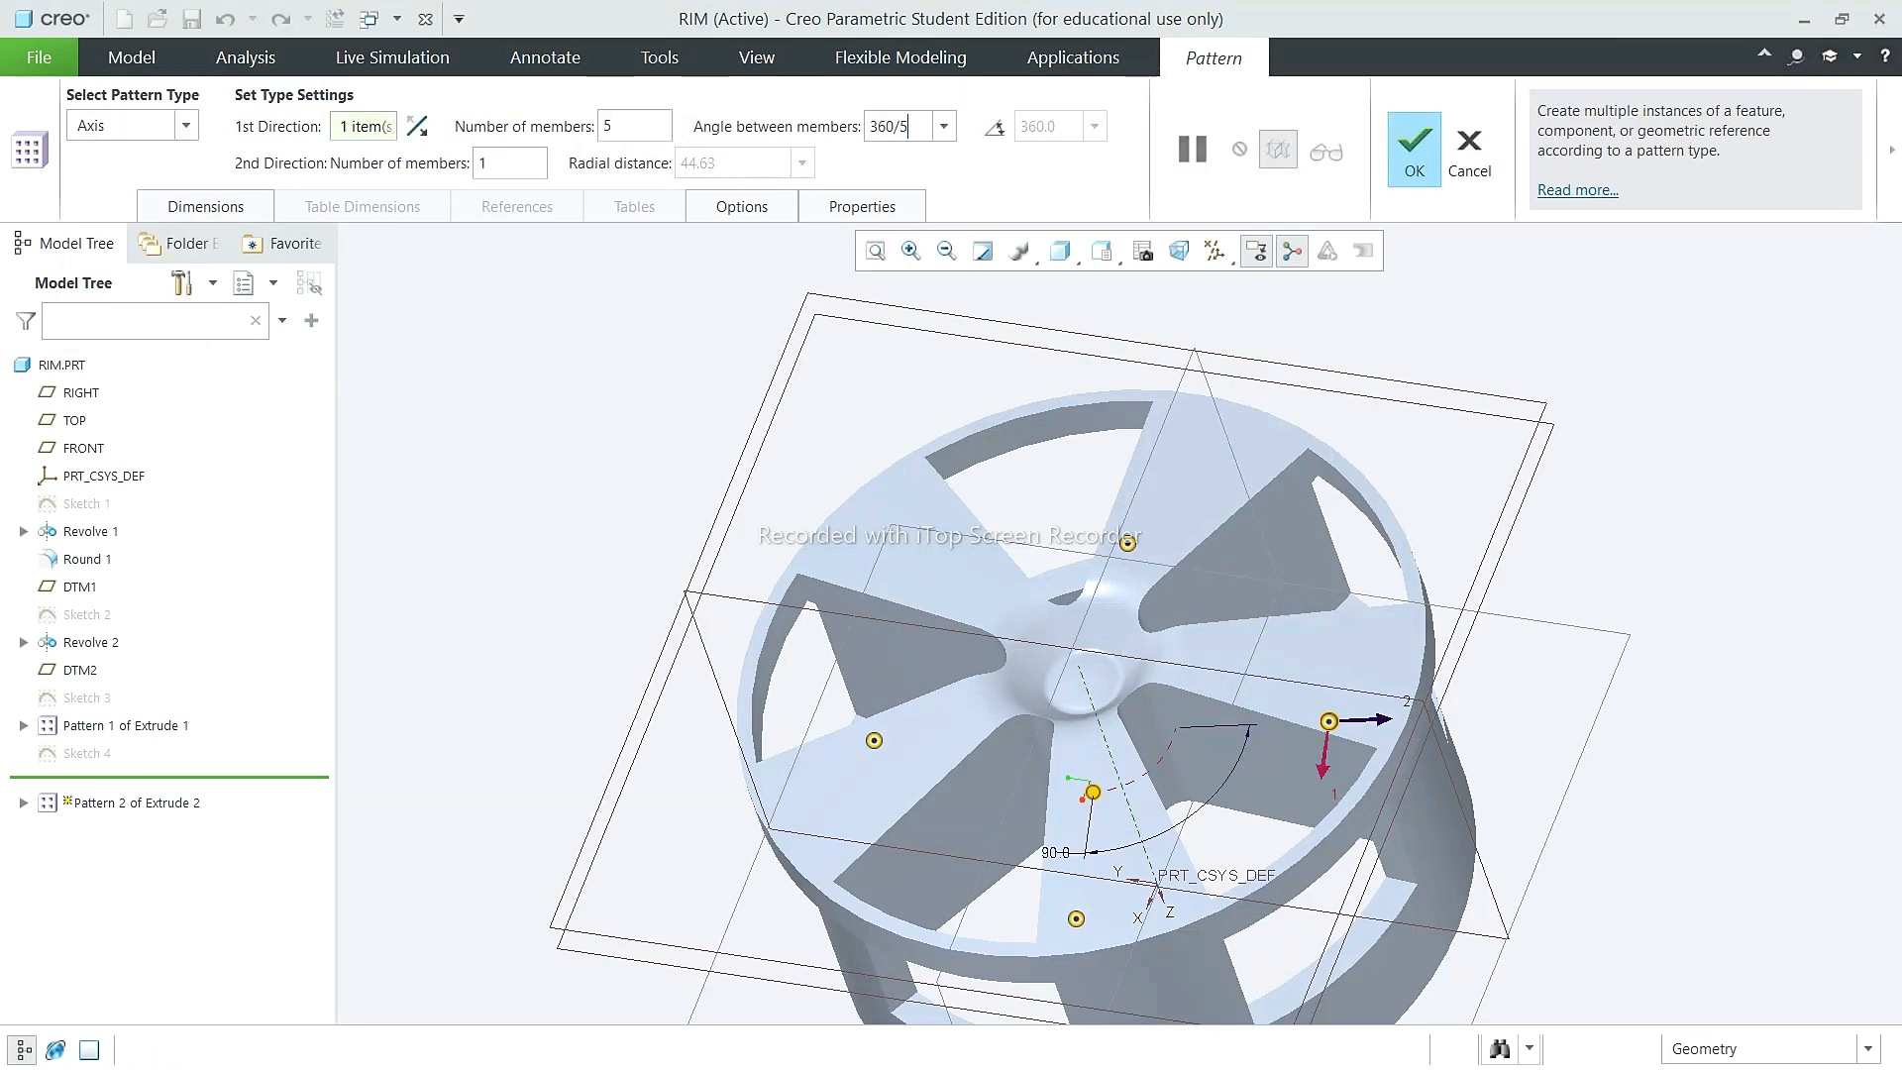
key("Return")
left_click(1432, 141)
middle_click_drag(1360, 506, 1381, 570)
left_click(550, 581)
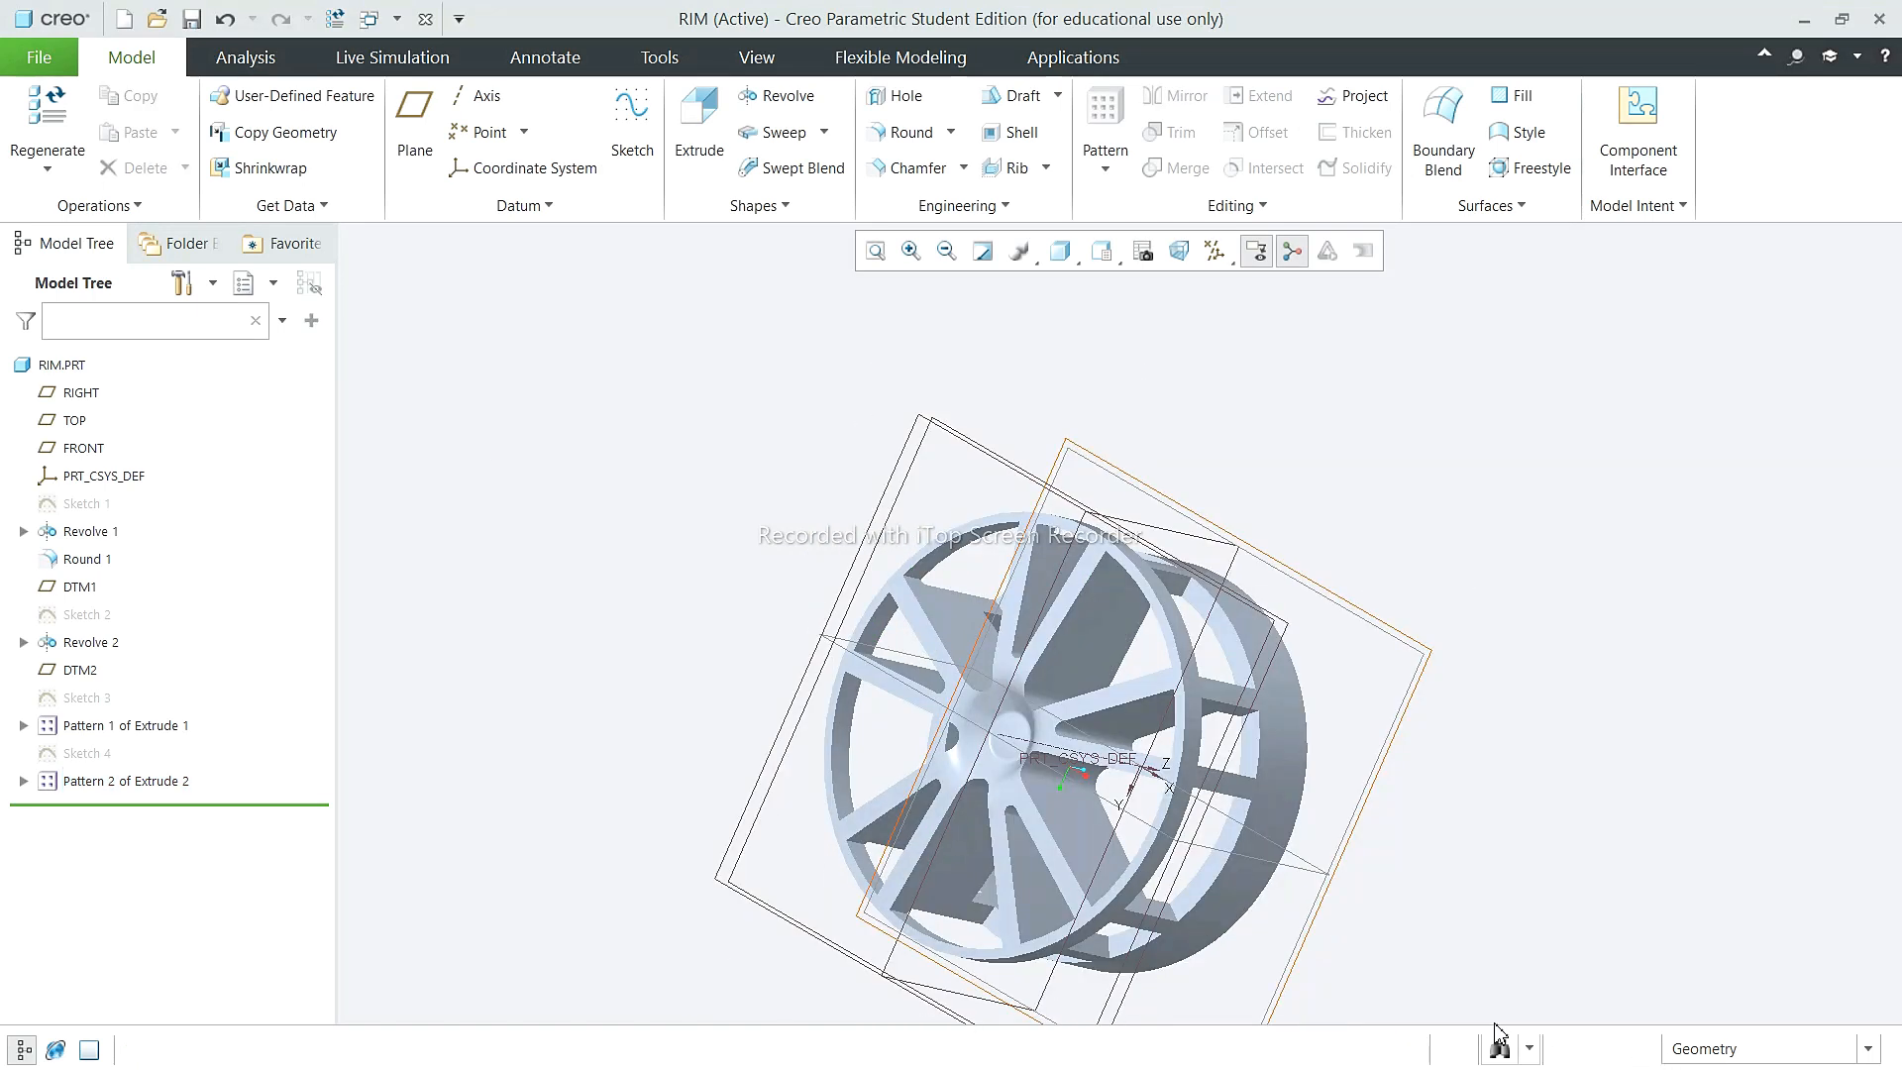
Step: Start a sketch on the datum plane at the spoke face and draw a circle around the hub, centred on the rim axis
left_click(84, 448)
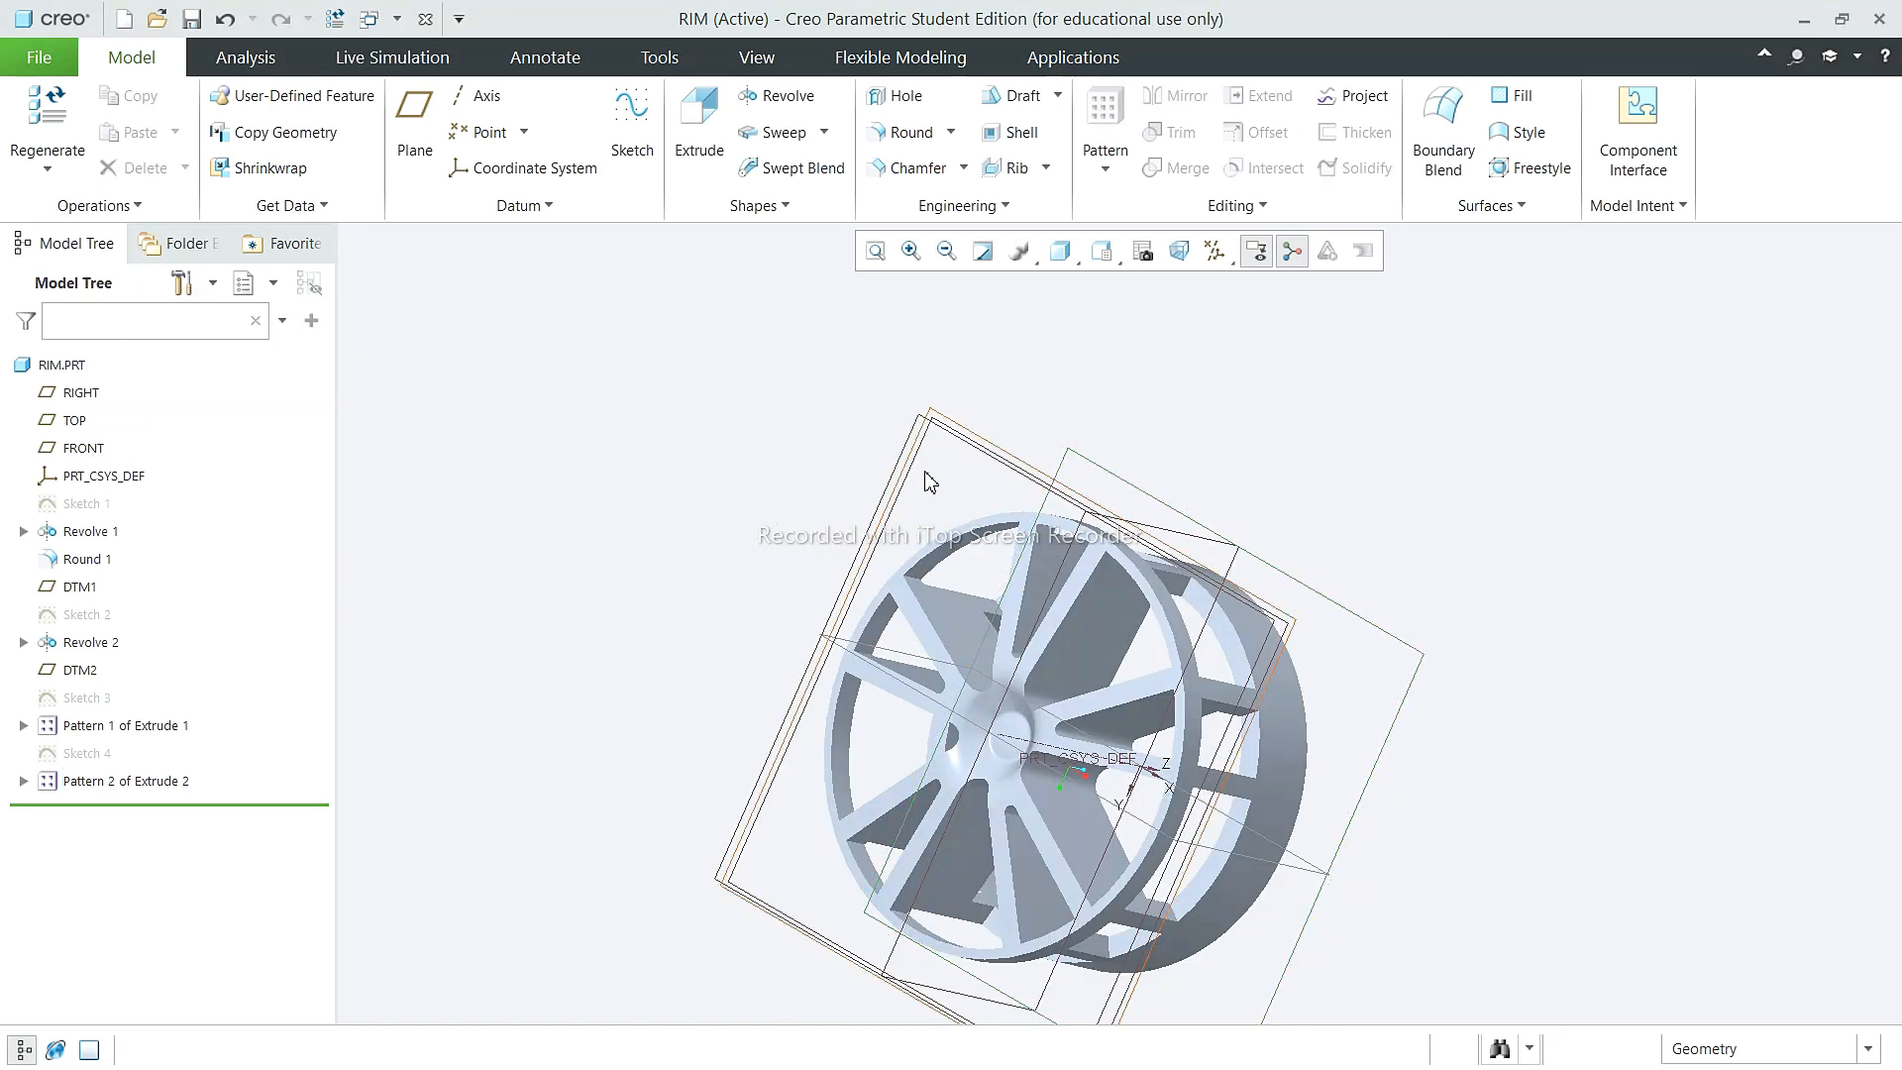
left_click(907, 497)
left_click(921, 382)
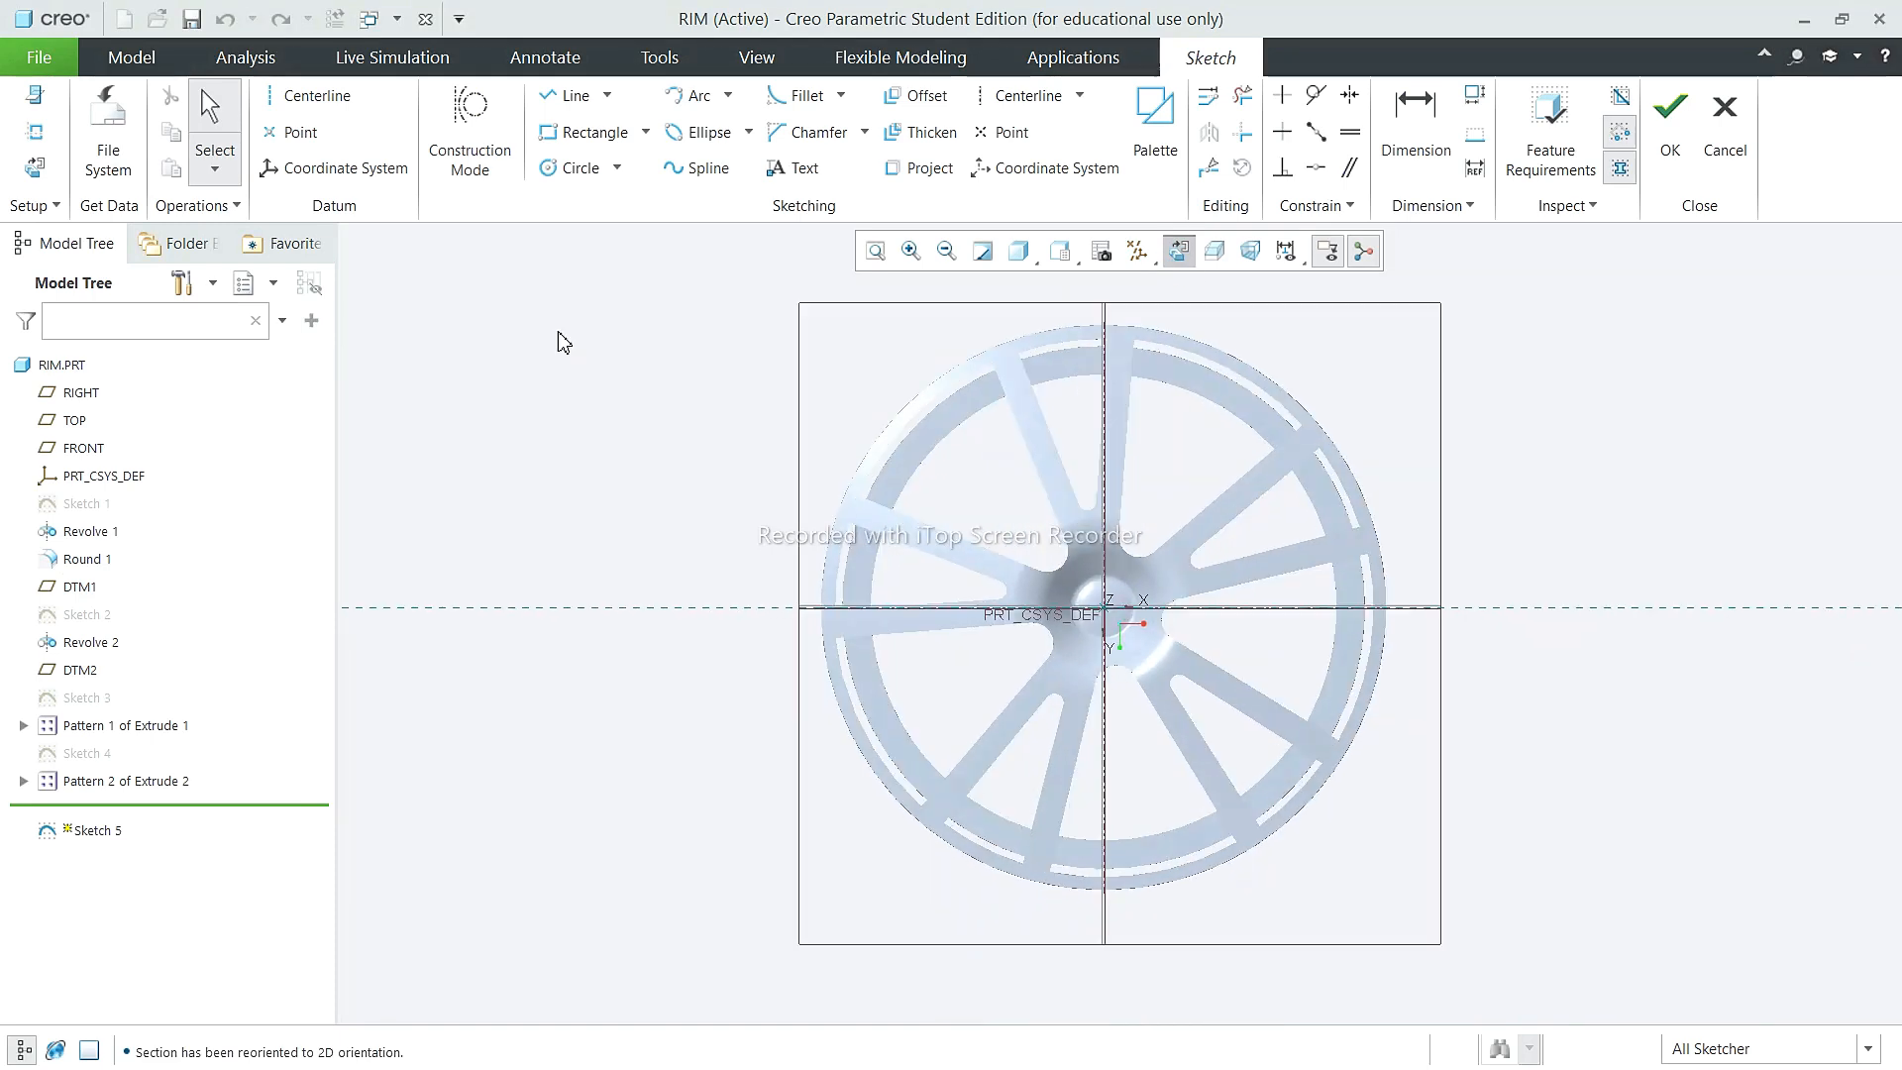
left_click(578, 169)
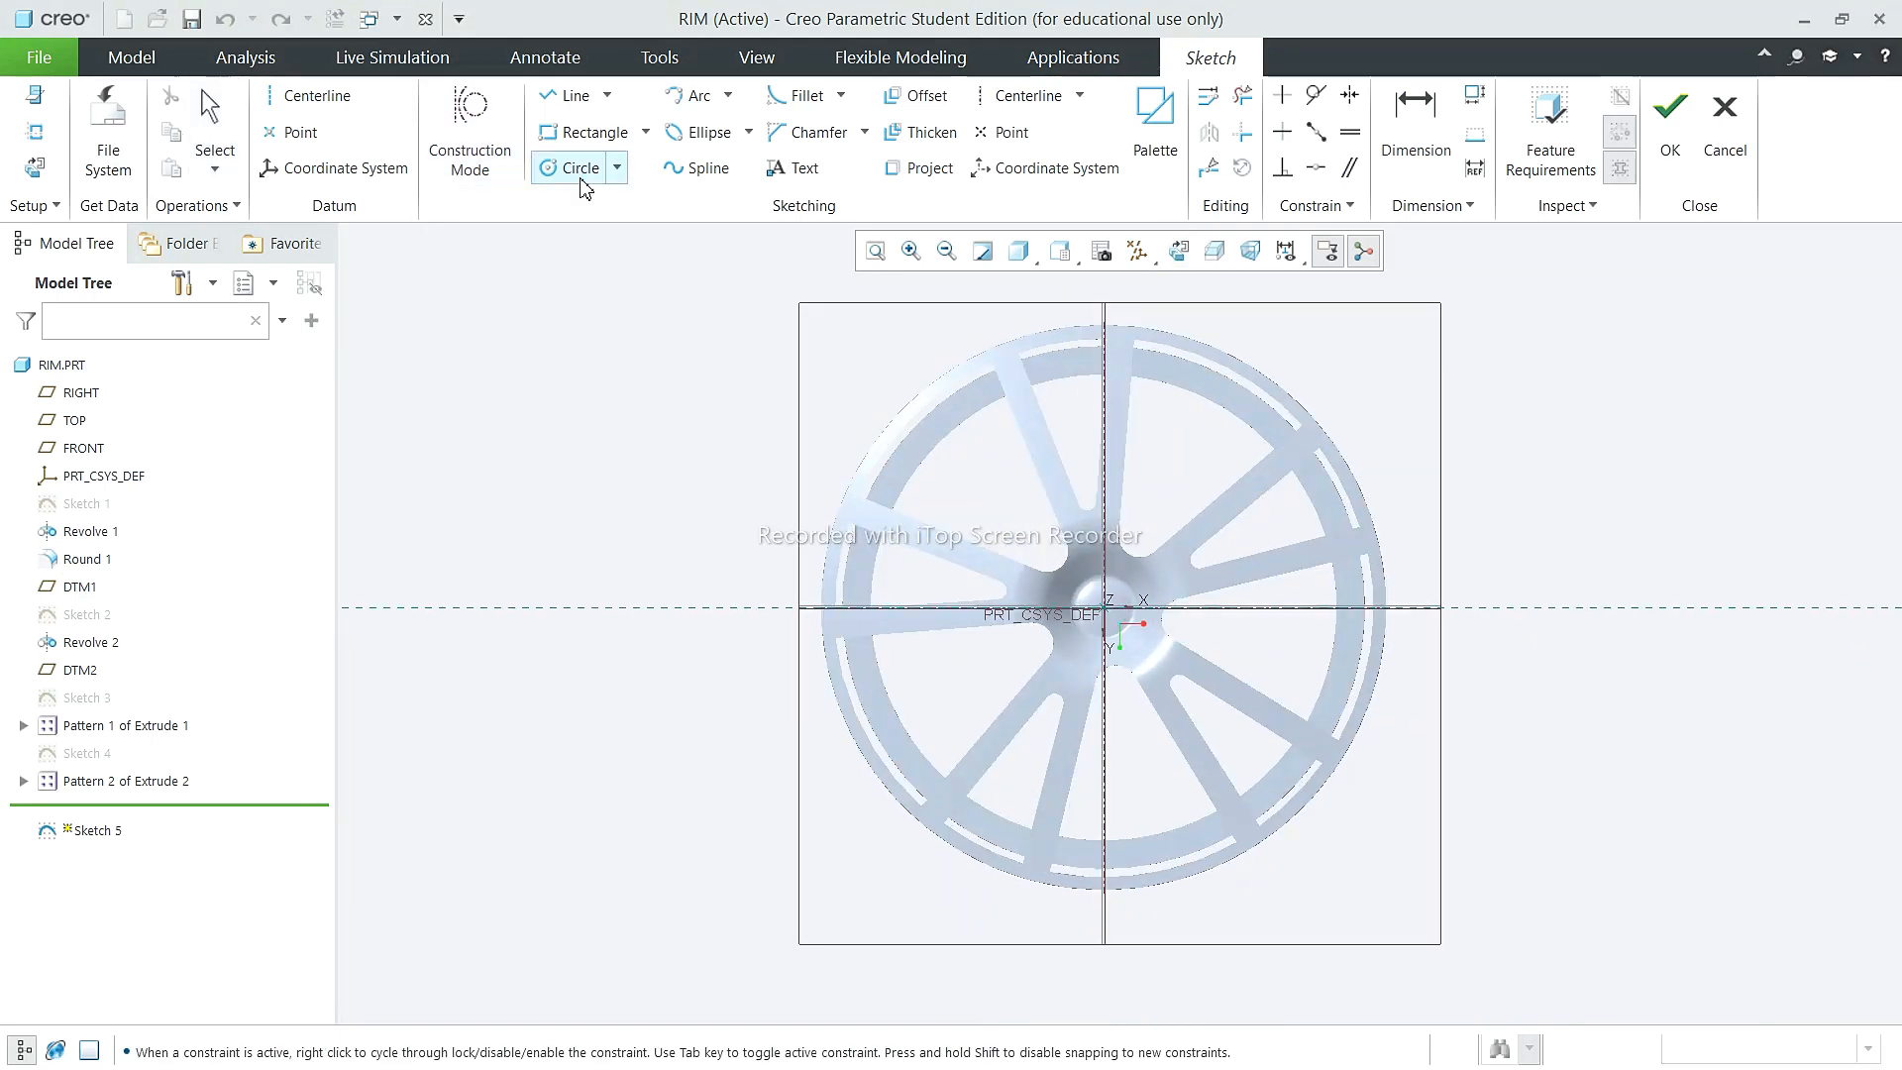
left_click(1165, 527)
scroll(1043, 653, "down", 2)
left_click(1106, 234)
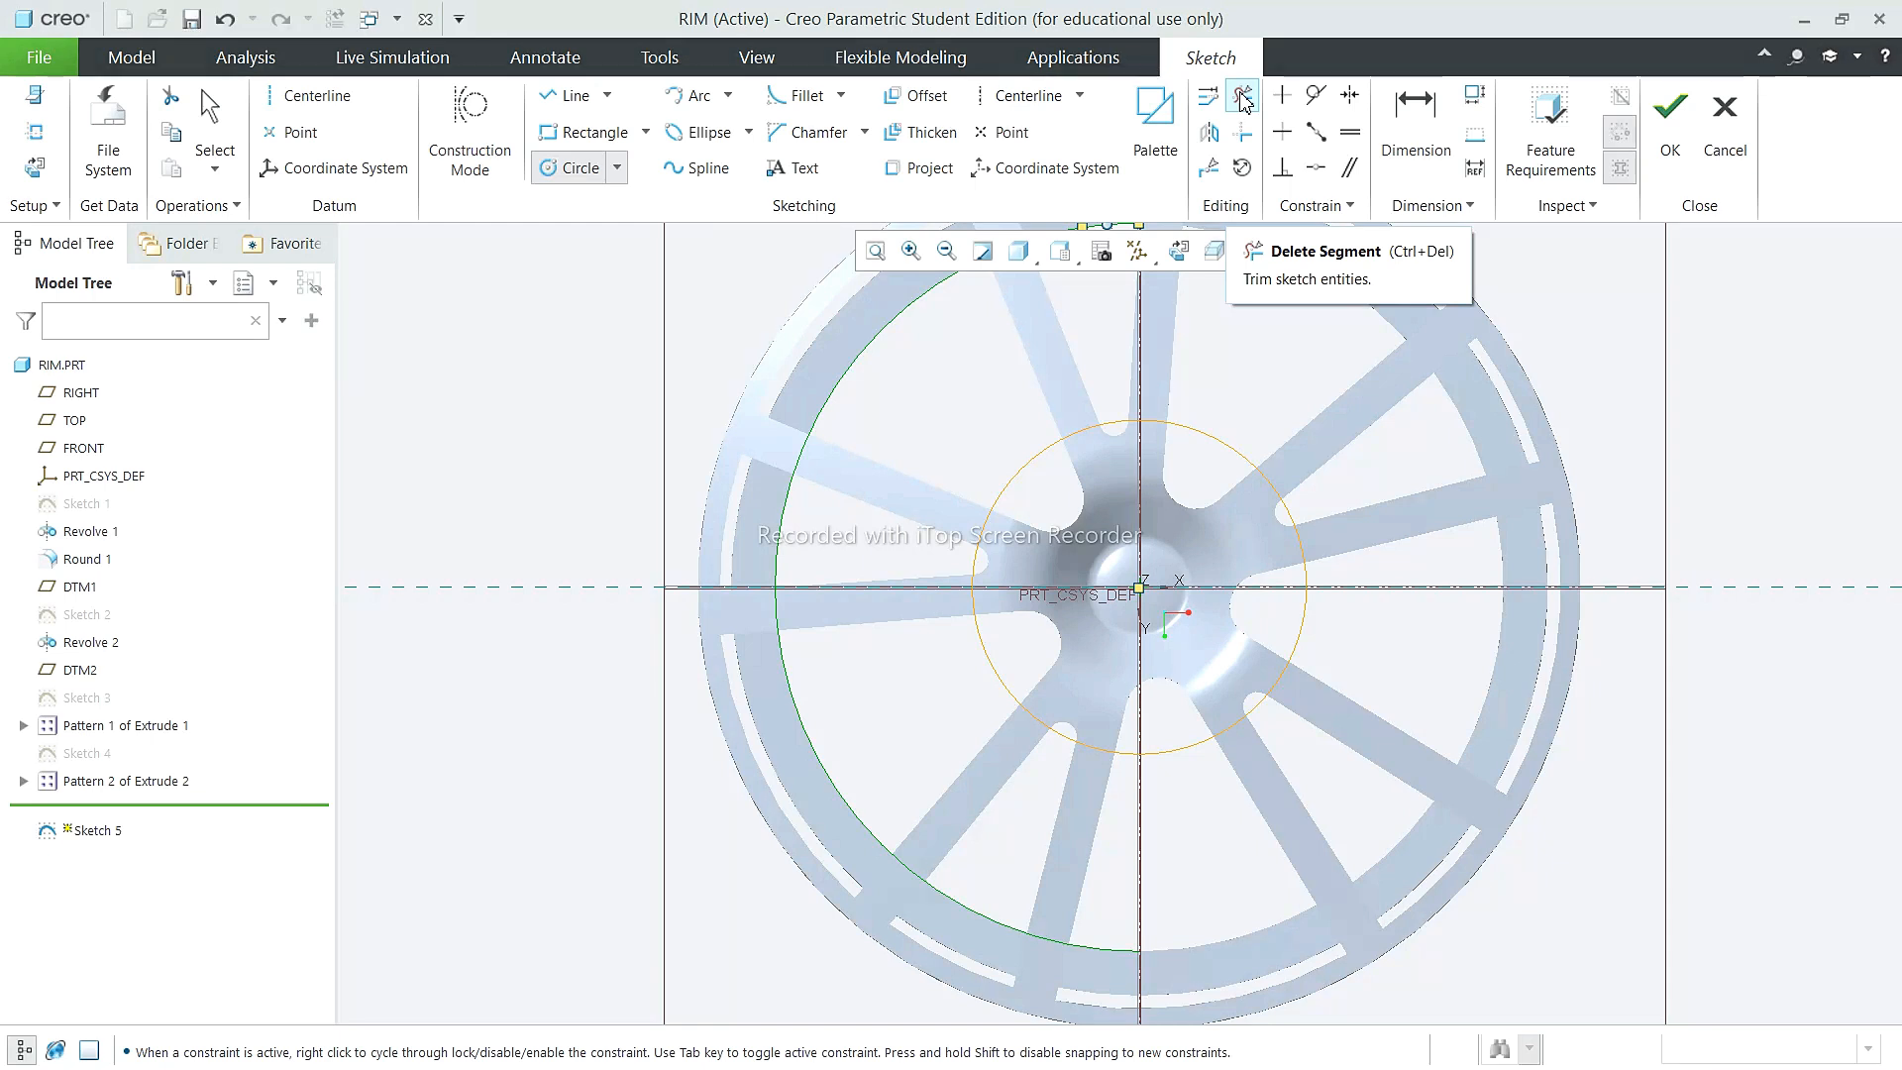
Step: Dimension the hub circle's diameter at 150 and finish the sketch
left_click(1411, 121)
double_click(921, 433)
type("150")
key("Return")
left_click(1670, 117)
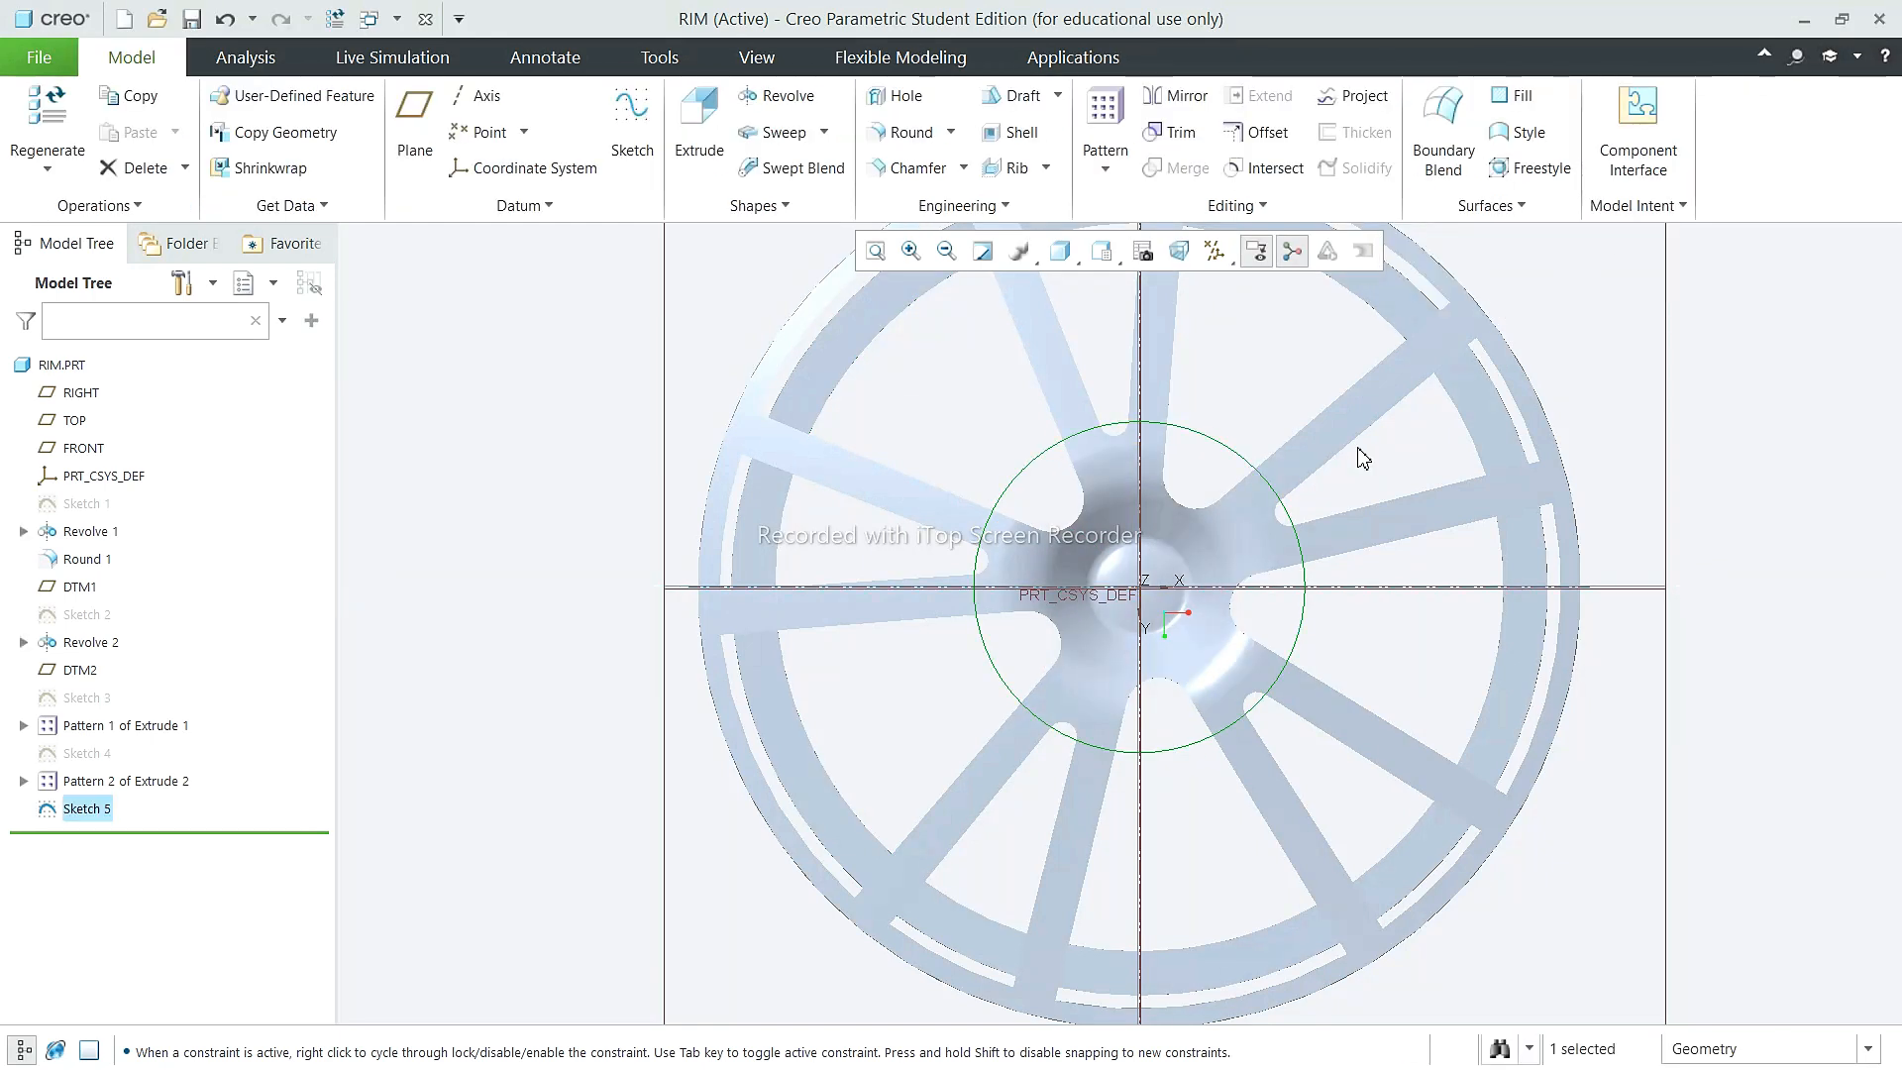
Step: Preview the circle extruded 150 in the reversed direction, cancel the extrusion and undo the circle sketch
left_click(701, 139)
left_click(383, 129)
middle_click_drag(1187, 574, 1159, 454)
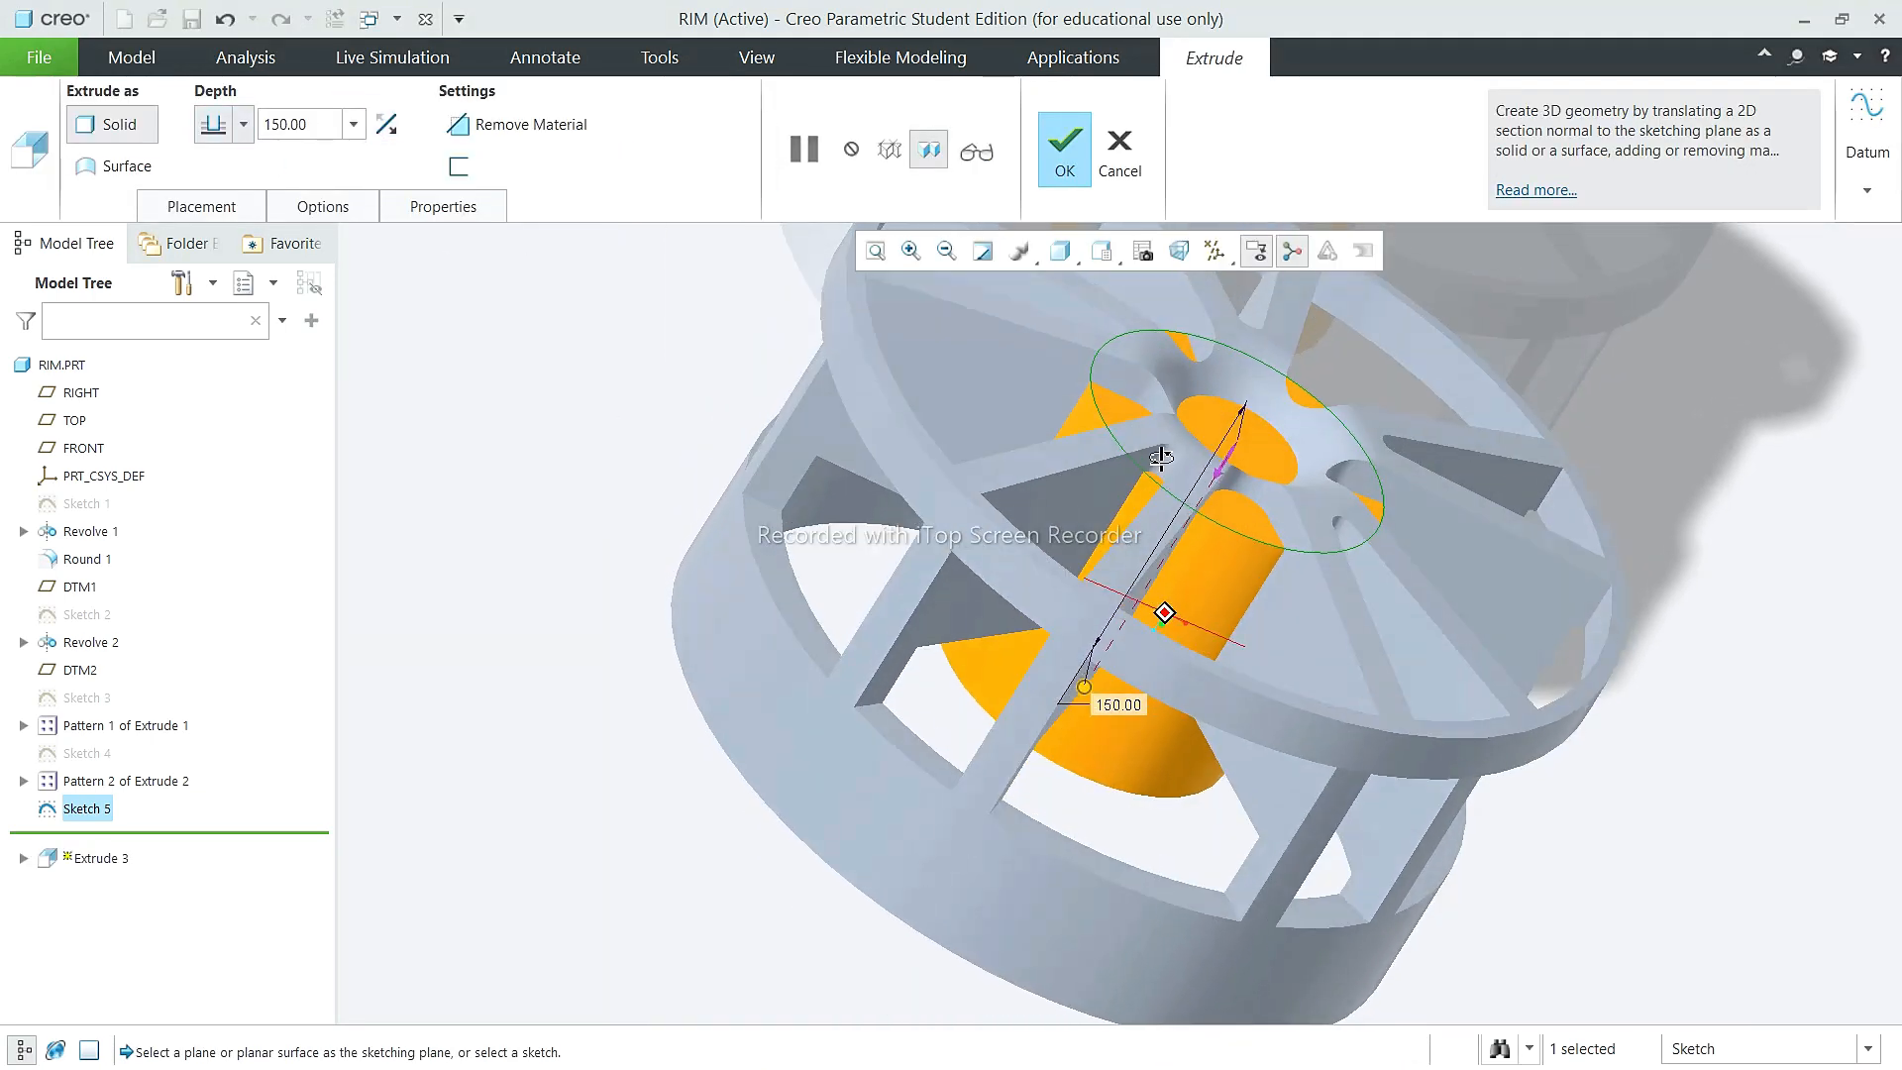
left_click(1119, 158)
left_click(951, 594)
middle_click_drag(951, 594, 1172, 599)
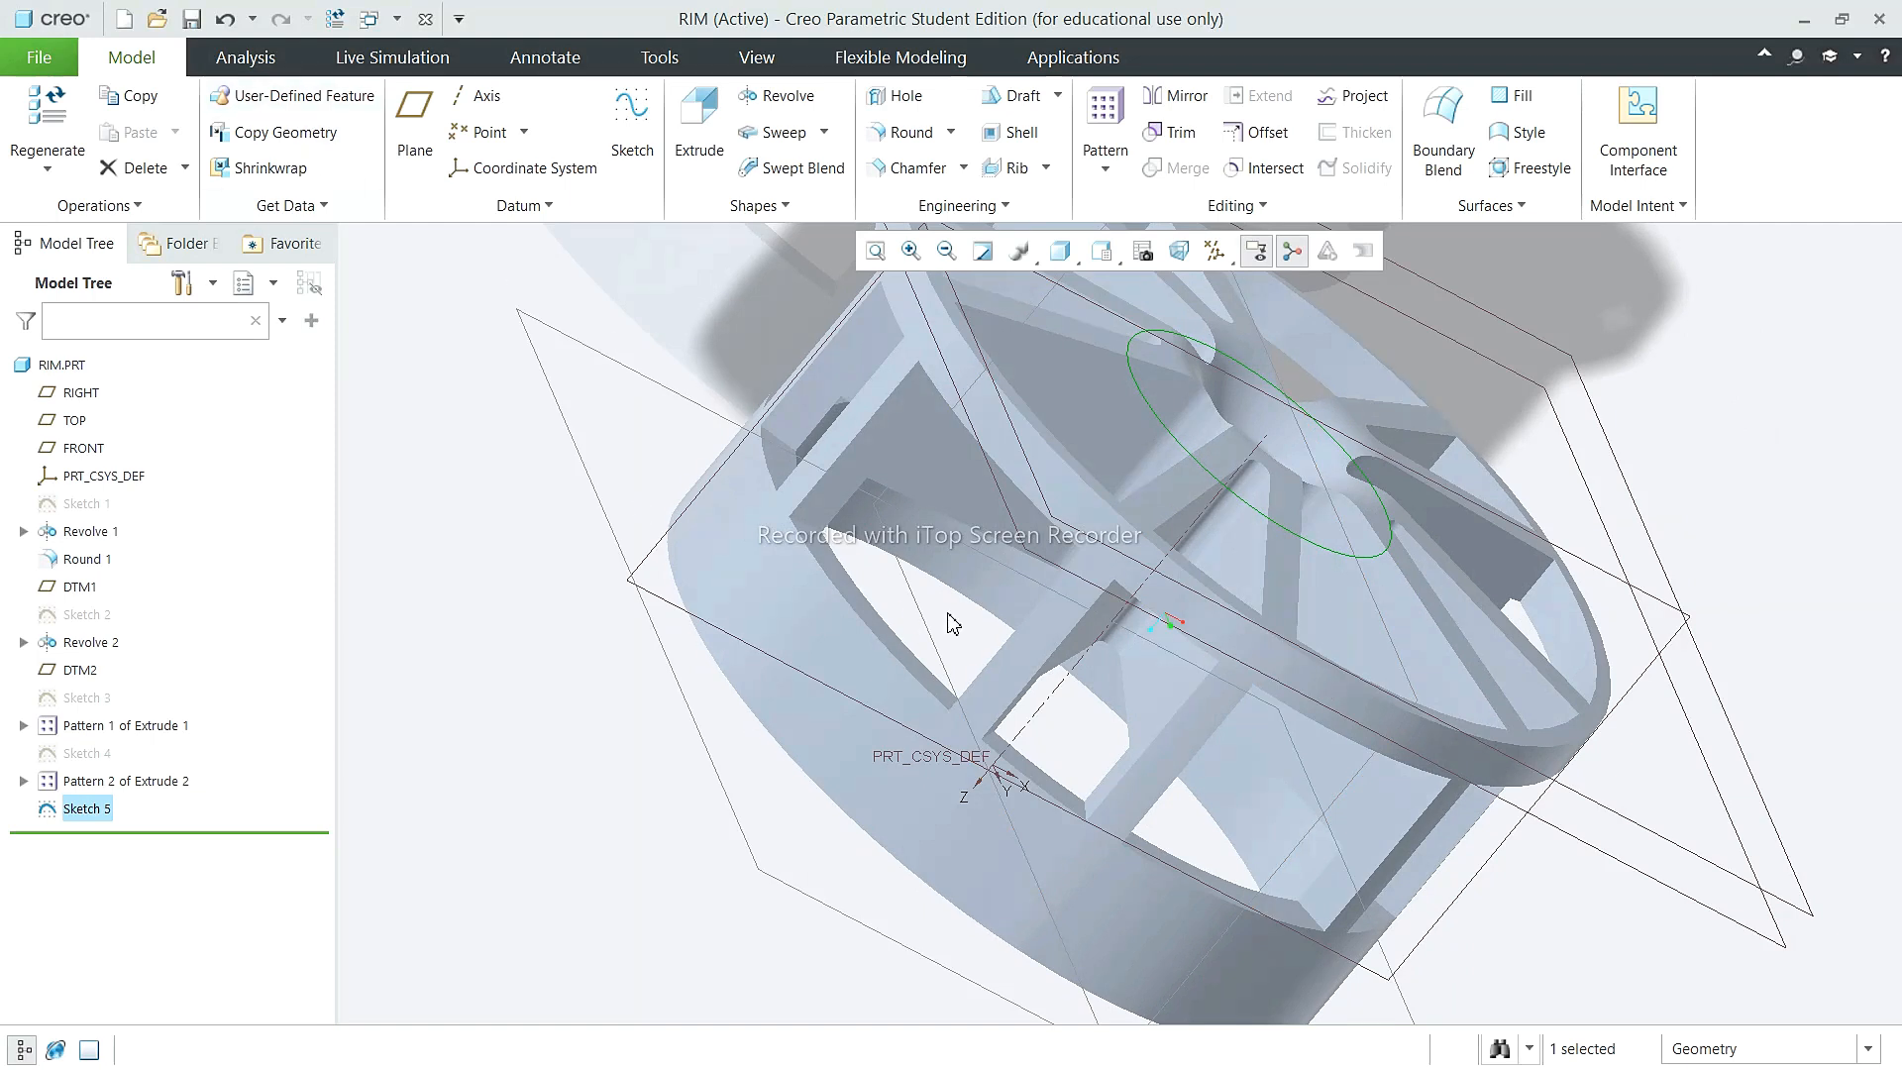
middle_click_drag(951, 625, 917, 606)
left_click(226, 19)
Step: Start a new datum plane offset from DTM1
middle_click_drag(872, 406, 753, 594)
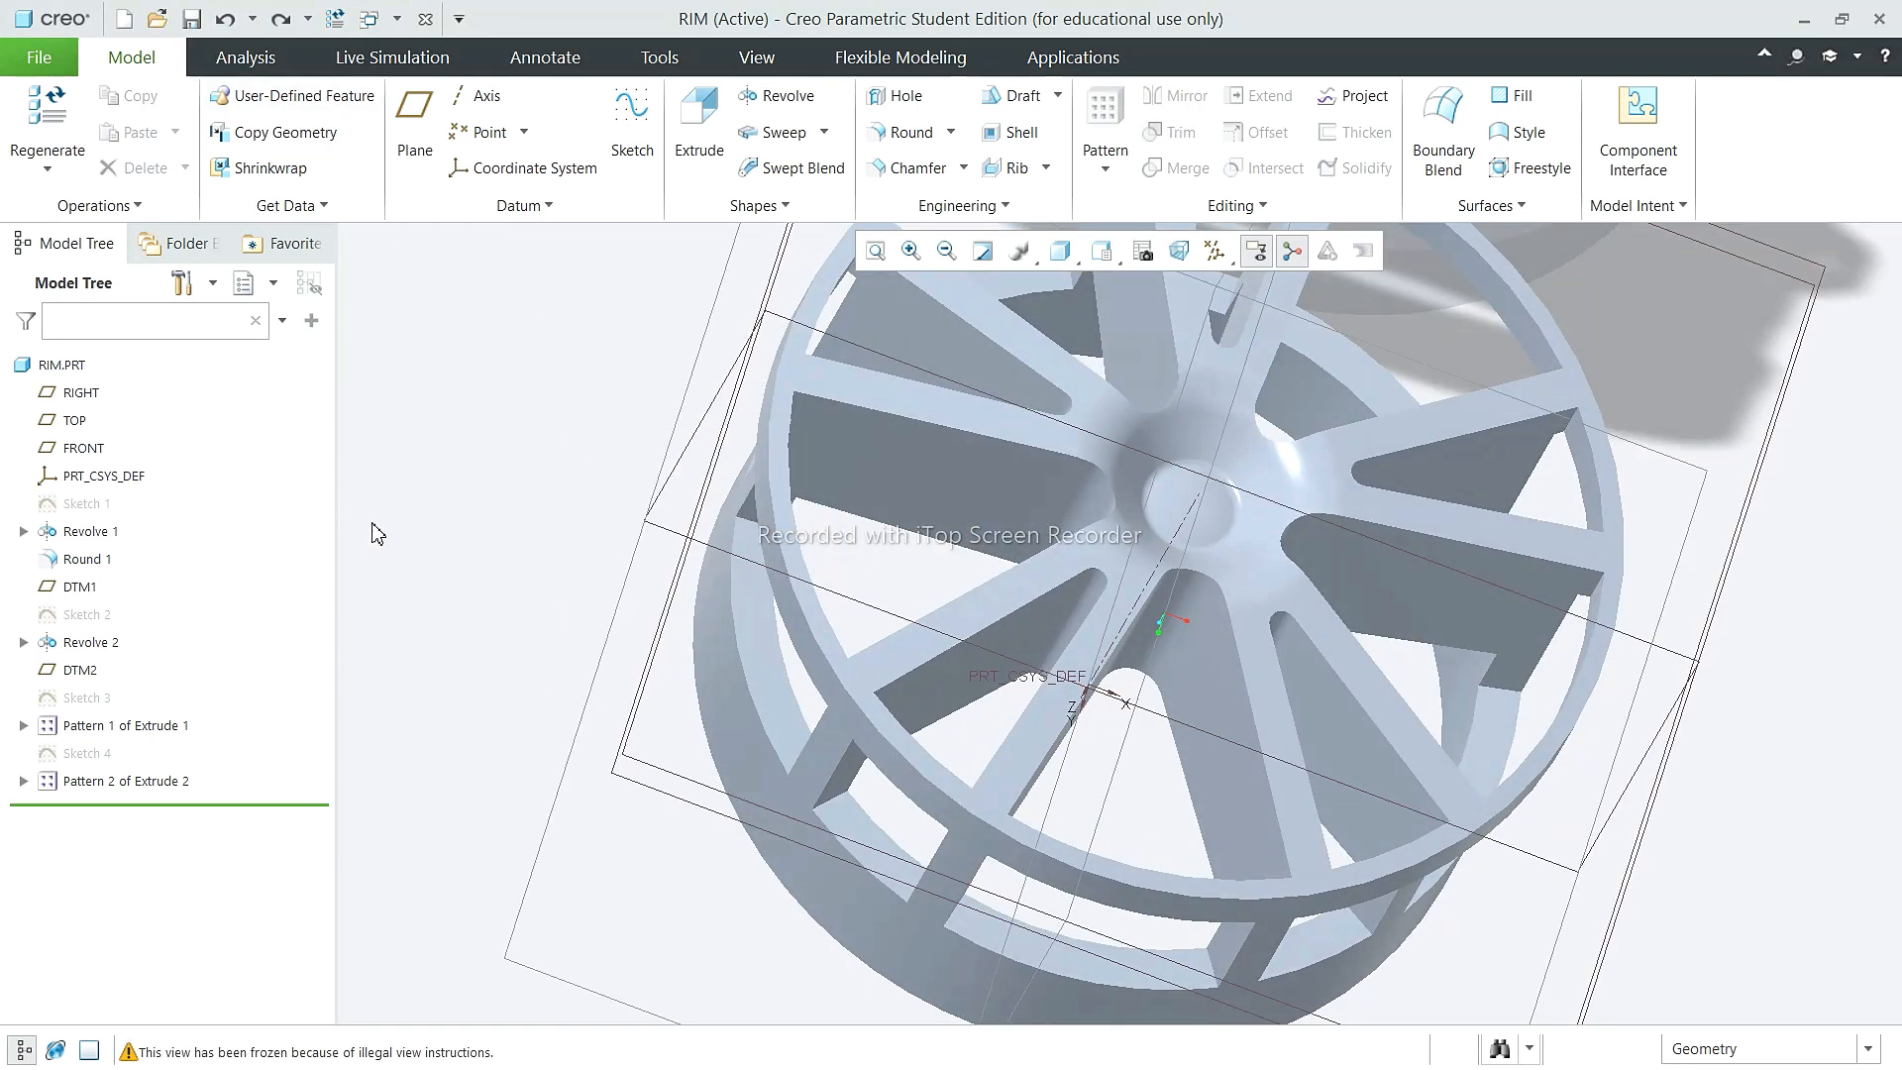
left_click(414, 139)
middle_click_drag(1090, 614, 1120, 645)
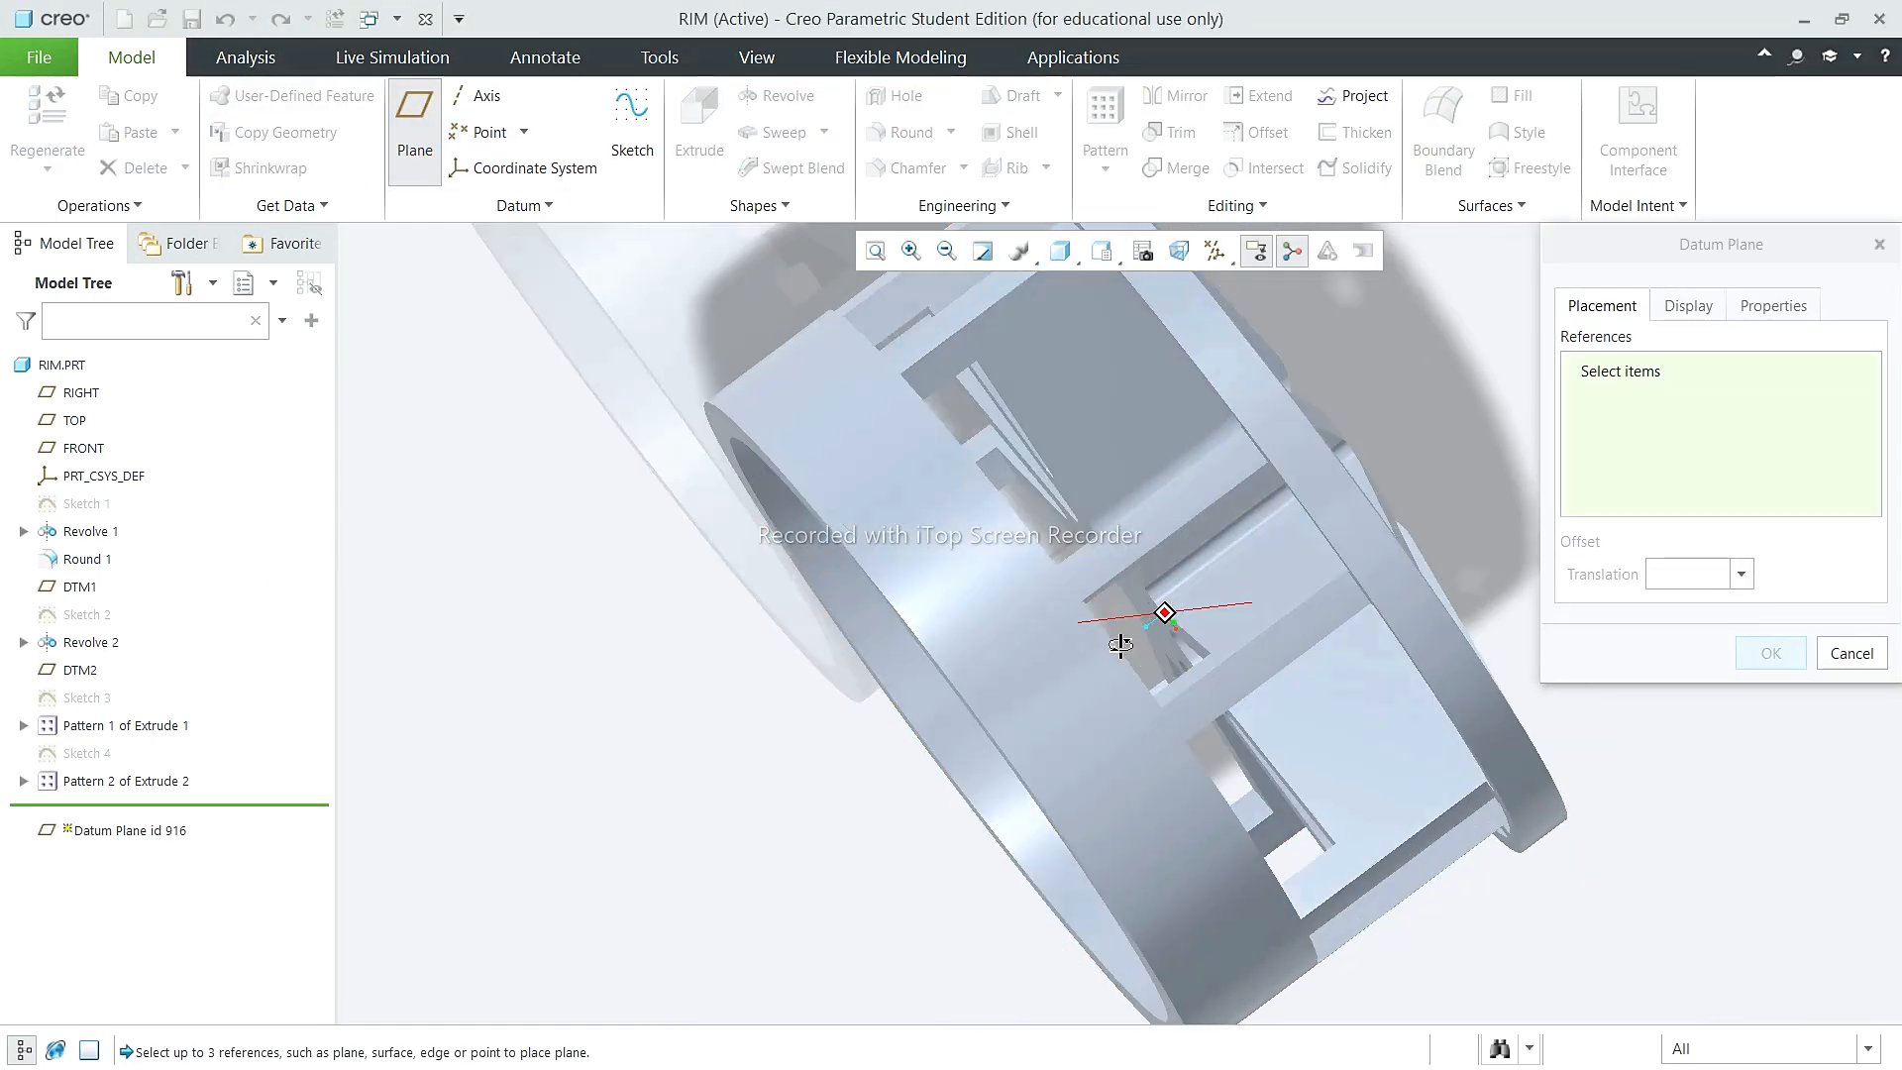
left_click(1206, 356)
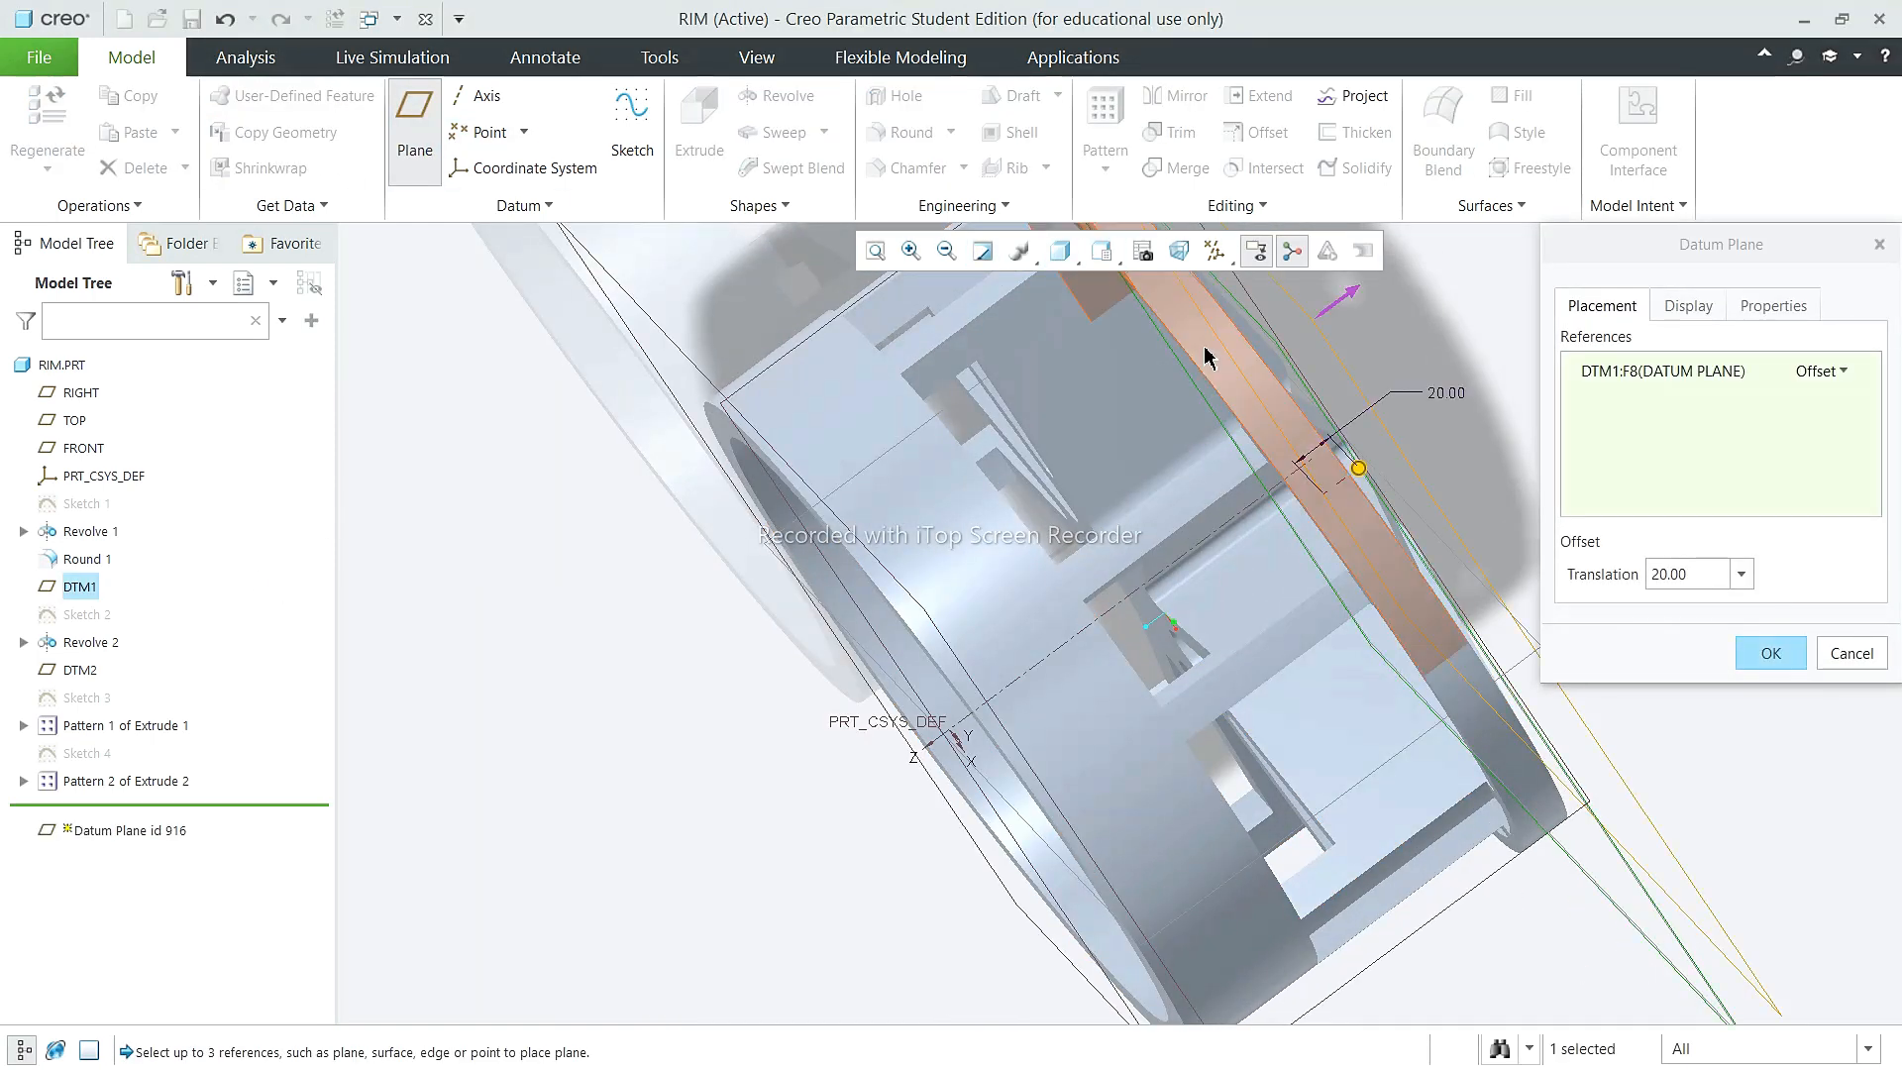
Step: Move the new plane to the inner side of DTM1, about 9.10 away, using a side view in Hidden Line style
left_click(1059, 251)
left_click(1102, 250)
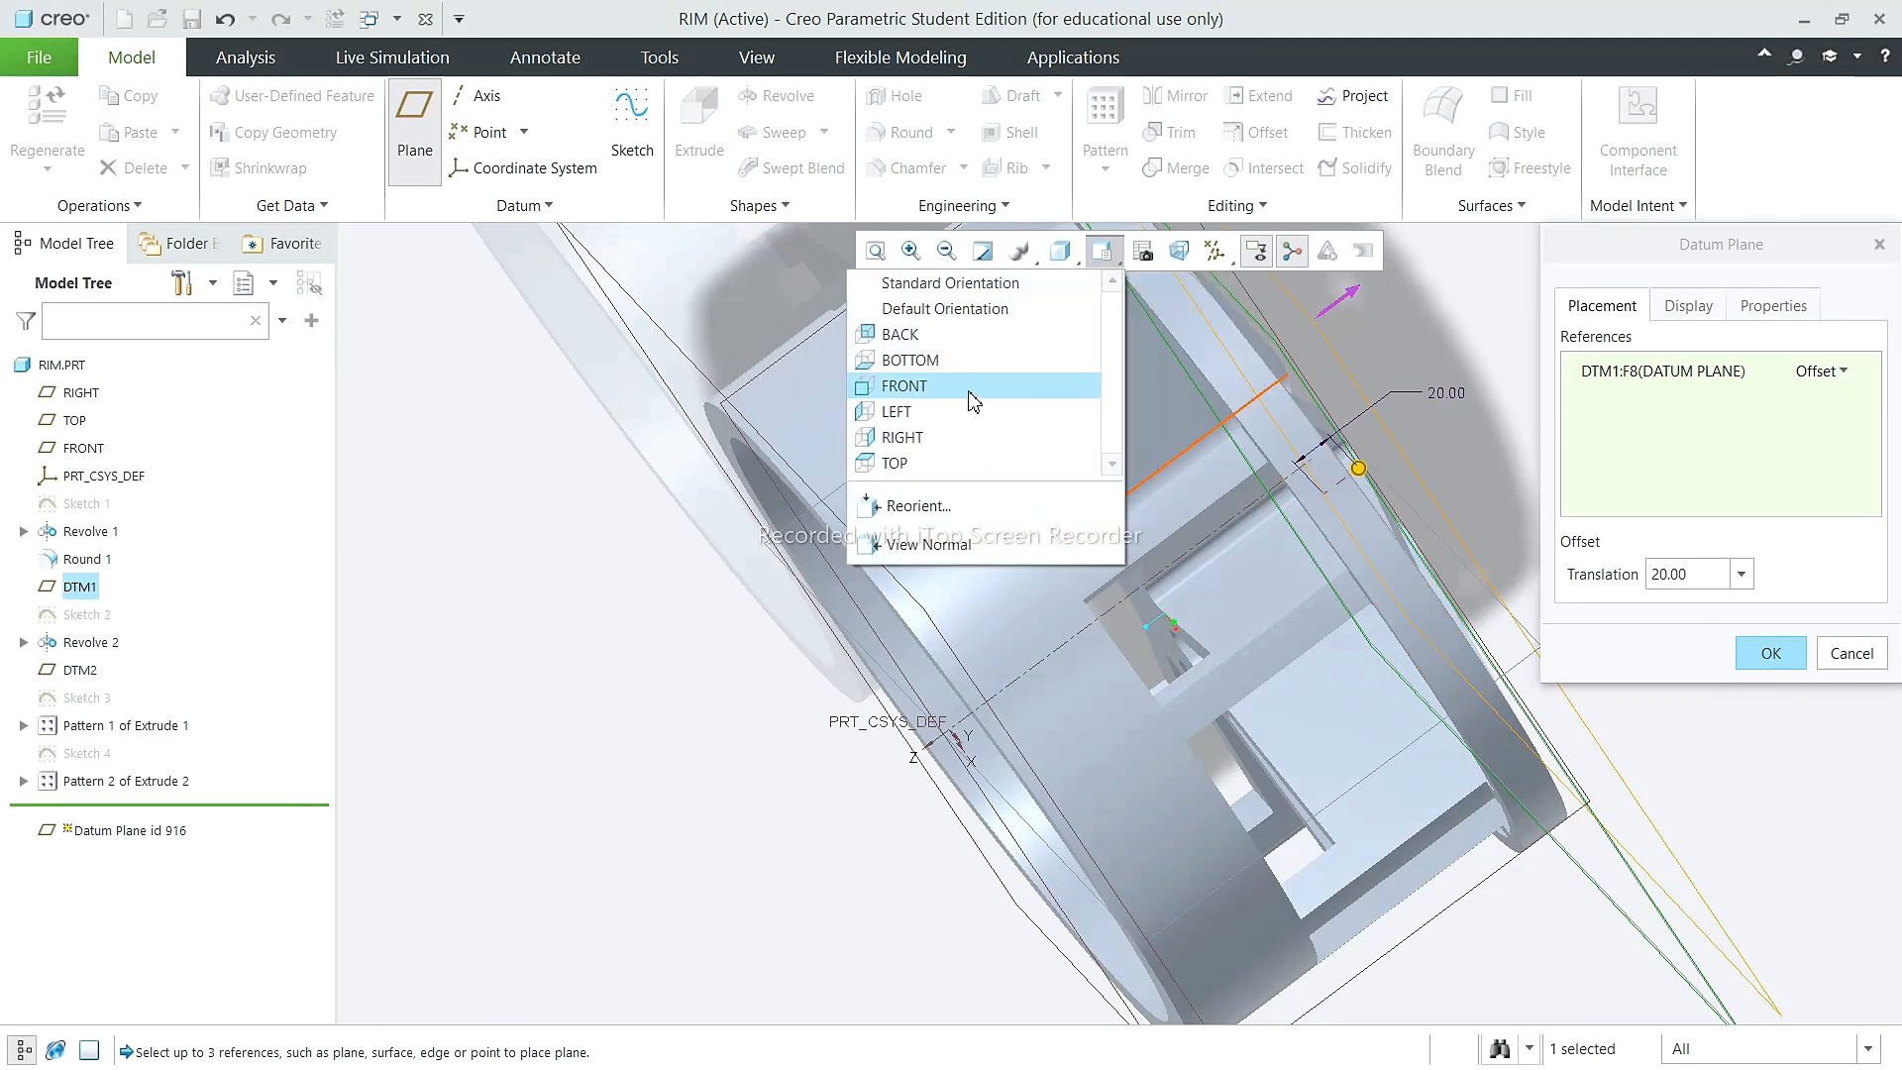
left_click(907, 397)
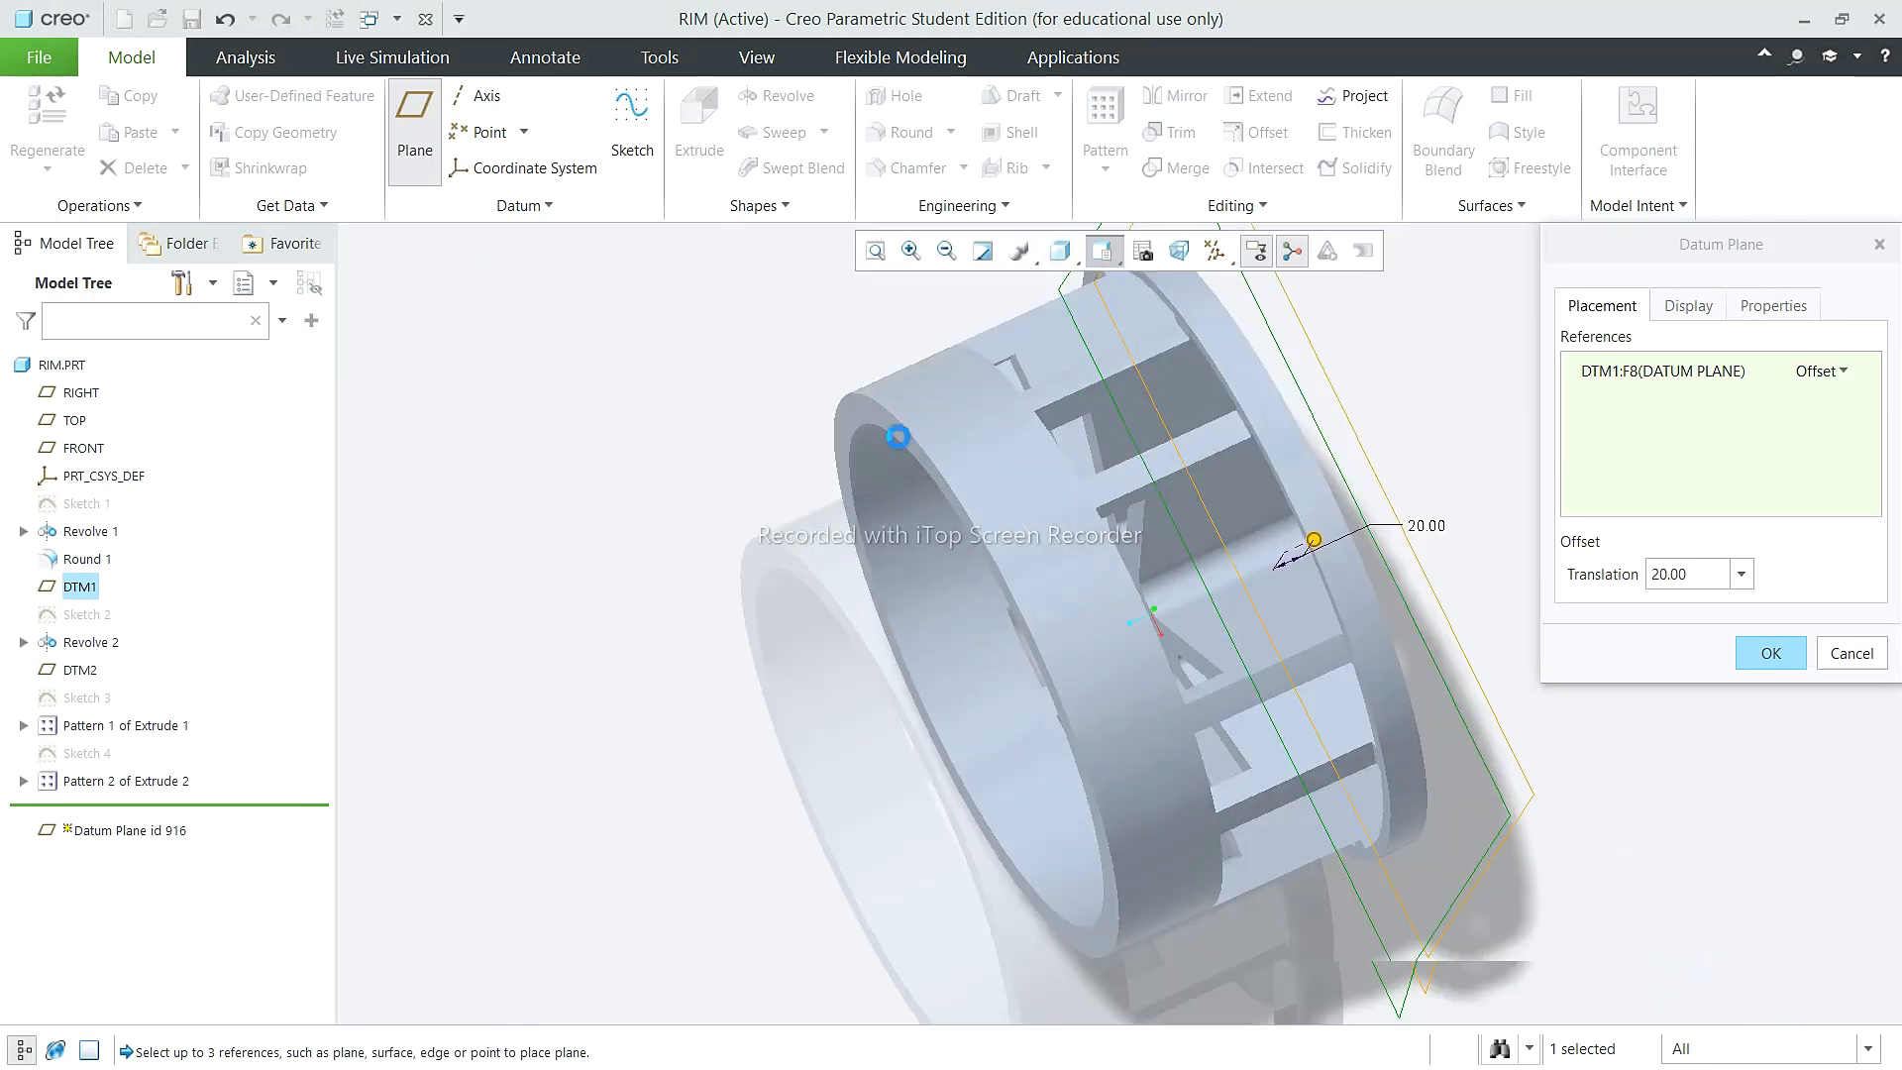
left_click(1064, 256)
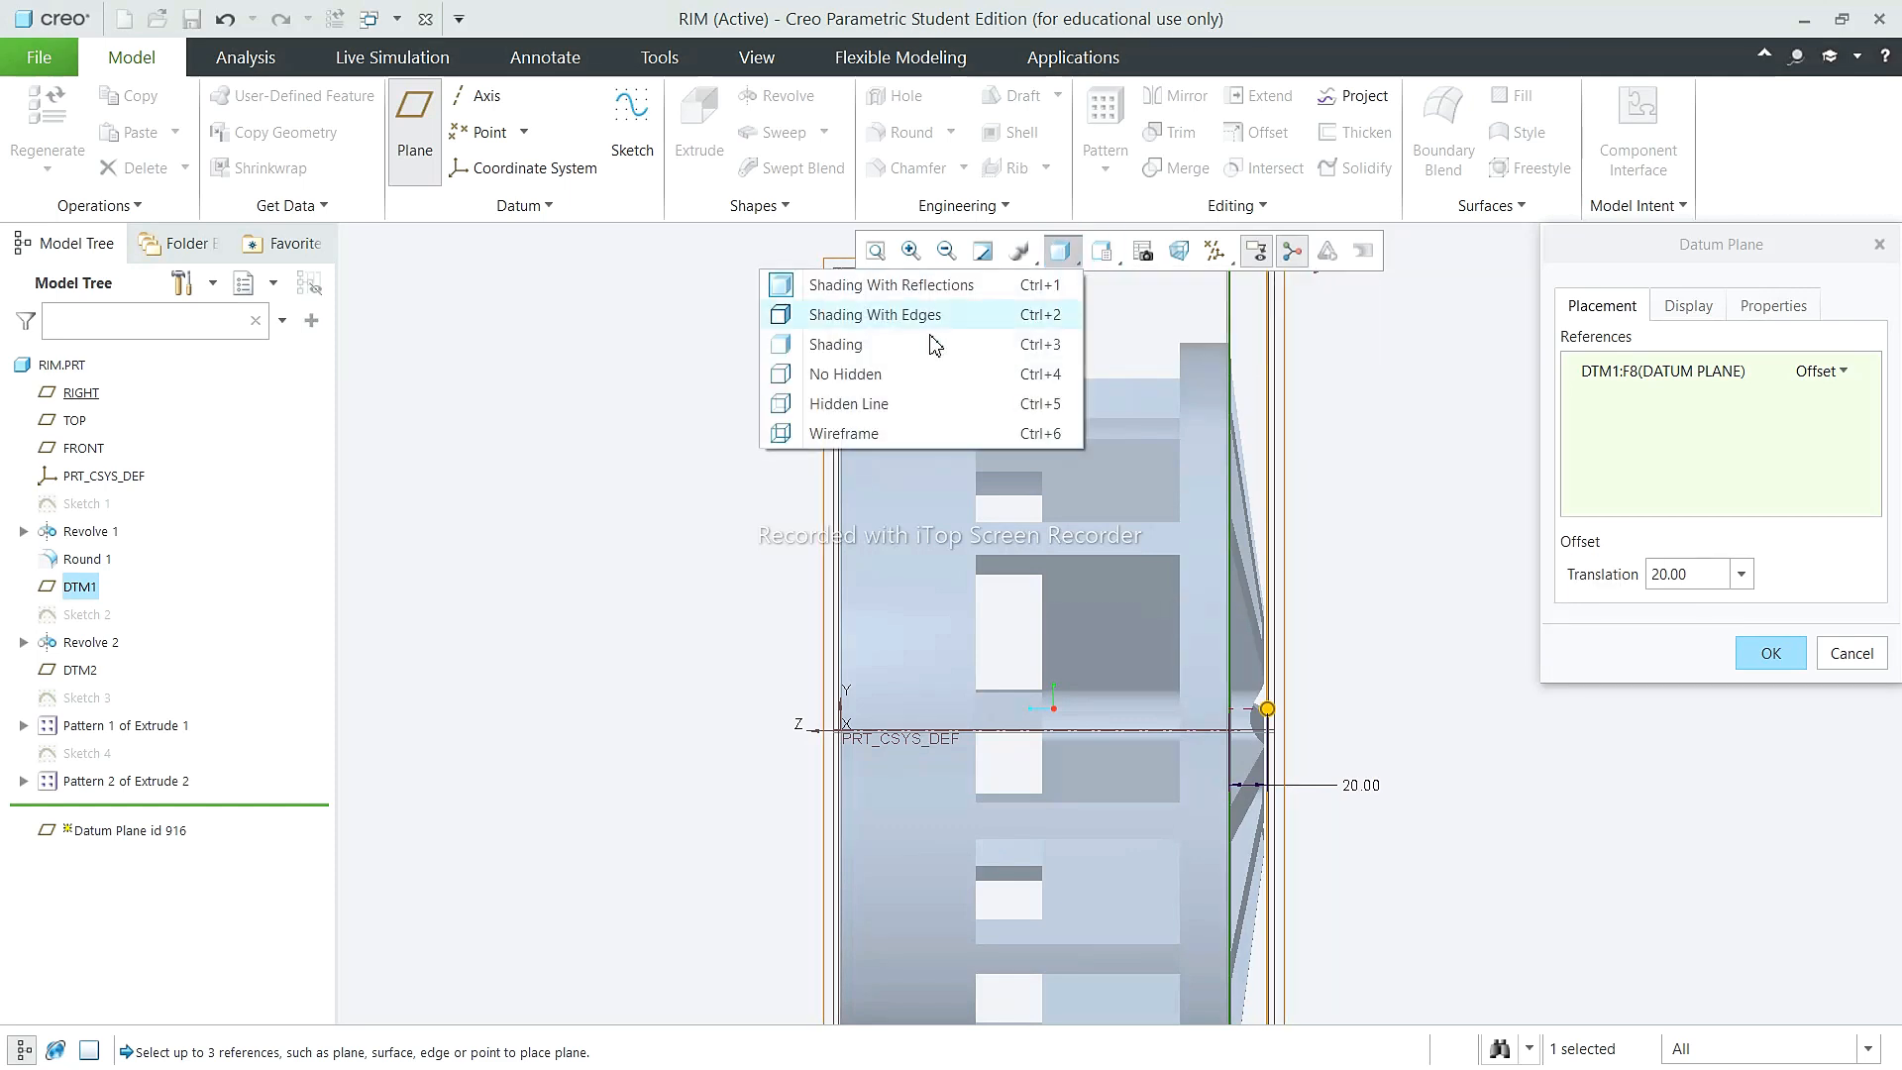
left_click(882, 375)
scroll(1263, 709, "down", 3)
left_click_drag(1261, 730, 1181, 730)
left_click(1059, 251)
left_click(921, 410)
scroll(1202, 764, "down", 2)
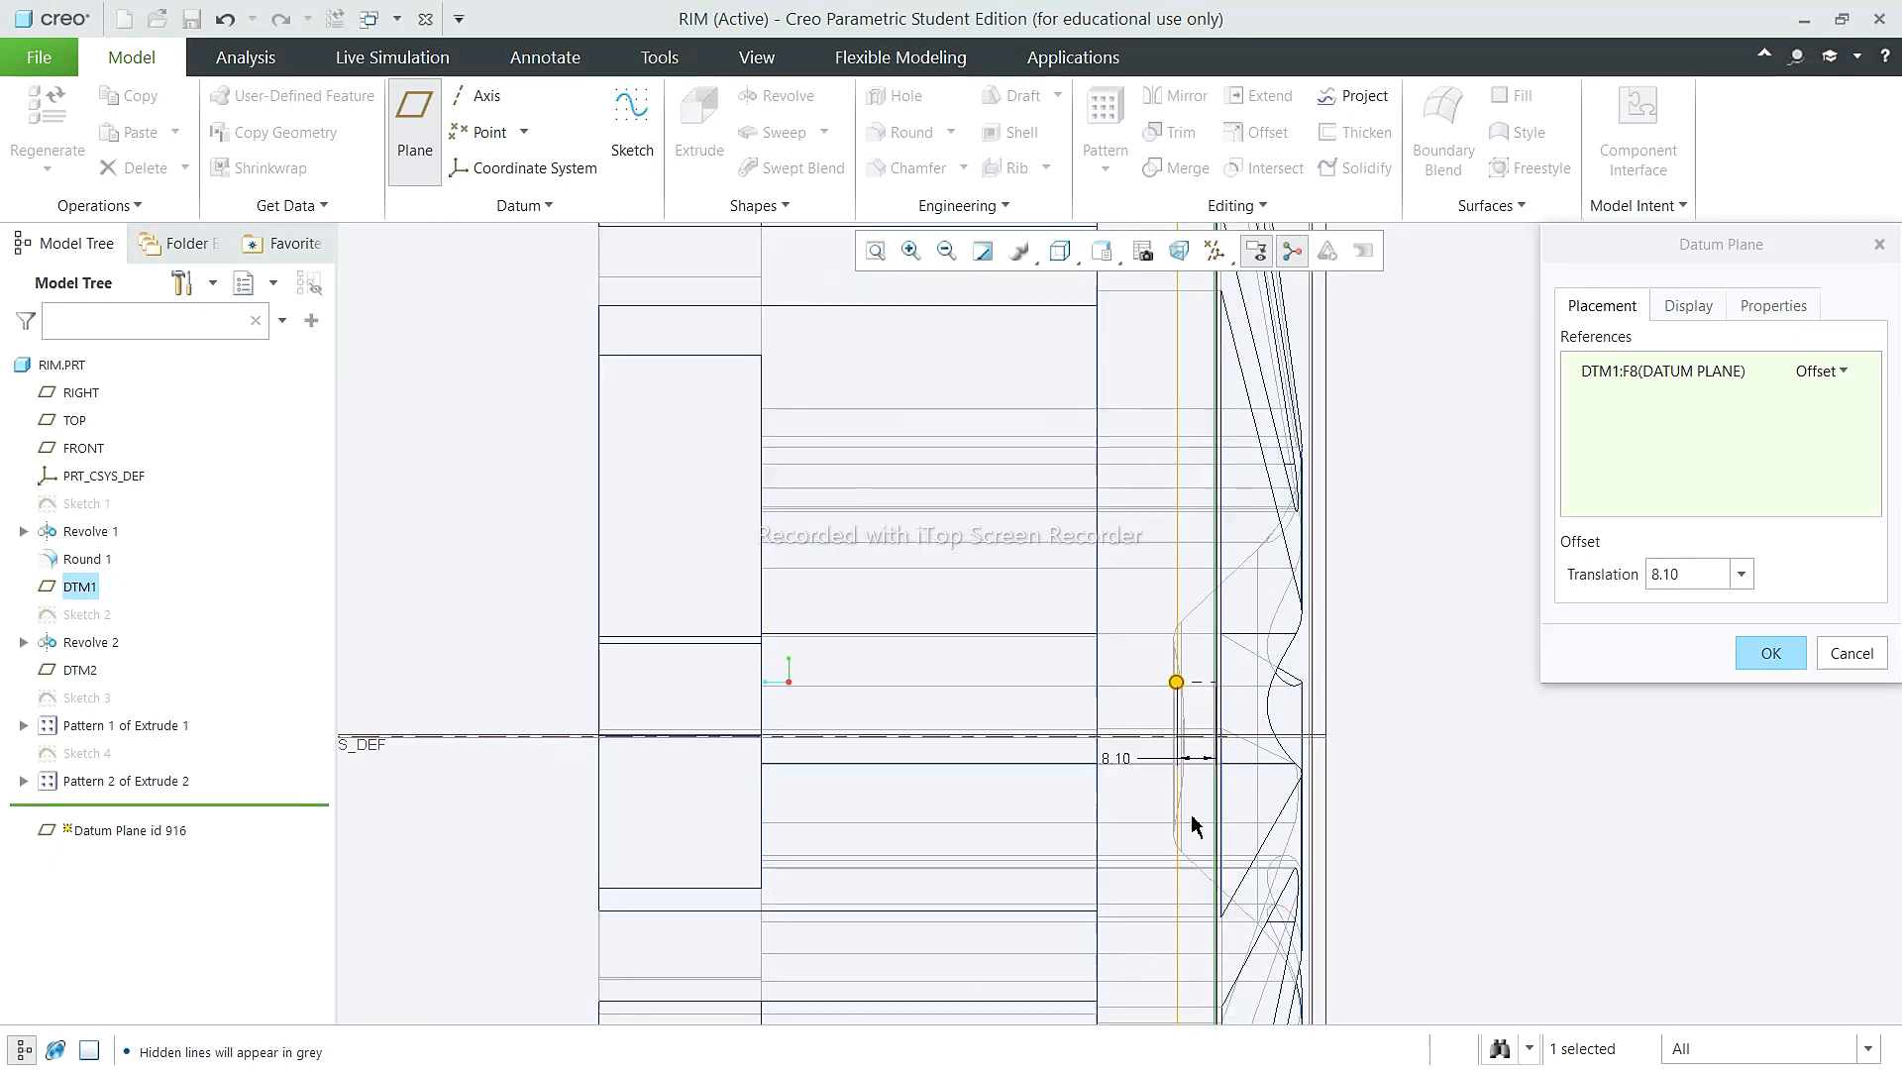
scroll(1233, 677, "down", 2)
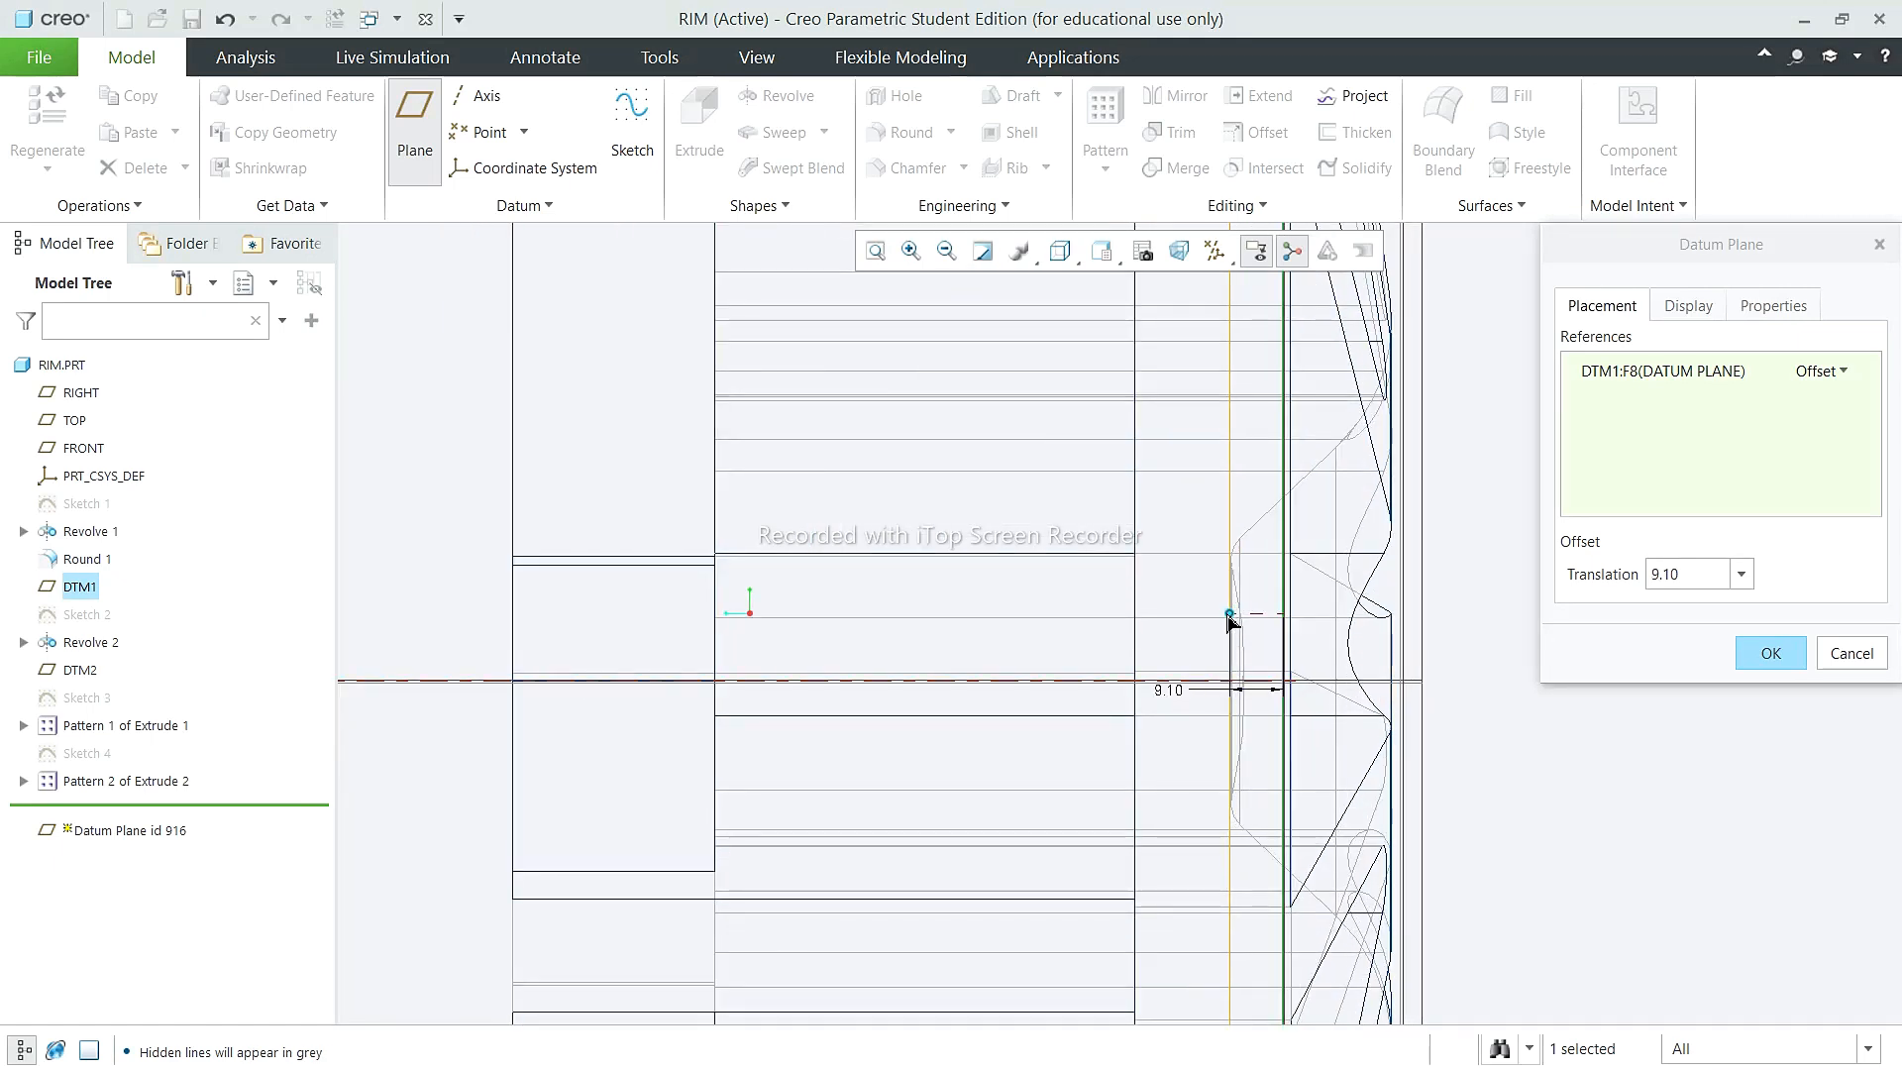
Step: Set the datum plane's translation to 10, create it, and restore the Shading With Reflections display
double_click(1701, 575)
type("10")
key("Return")
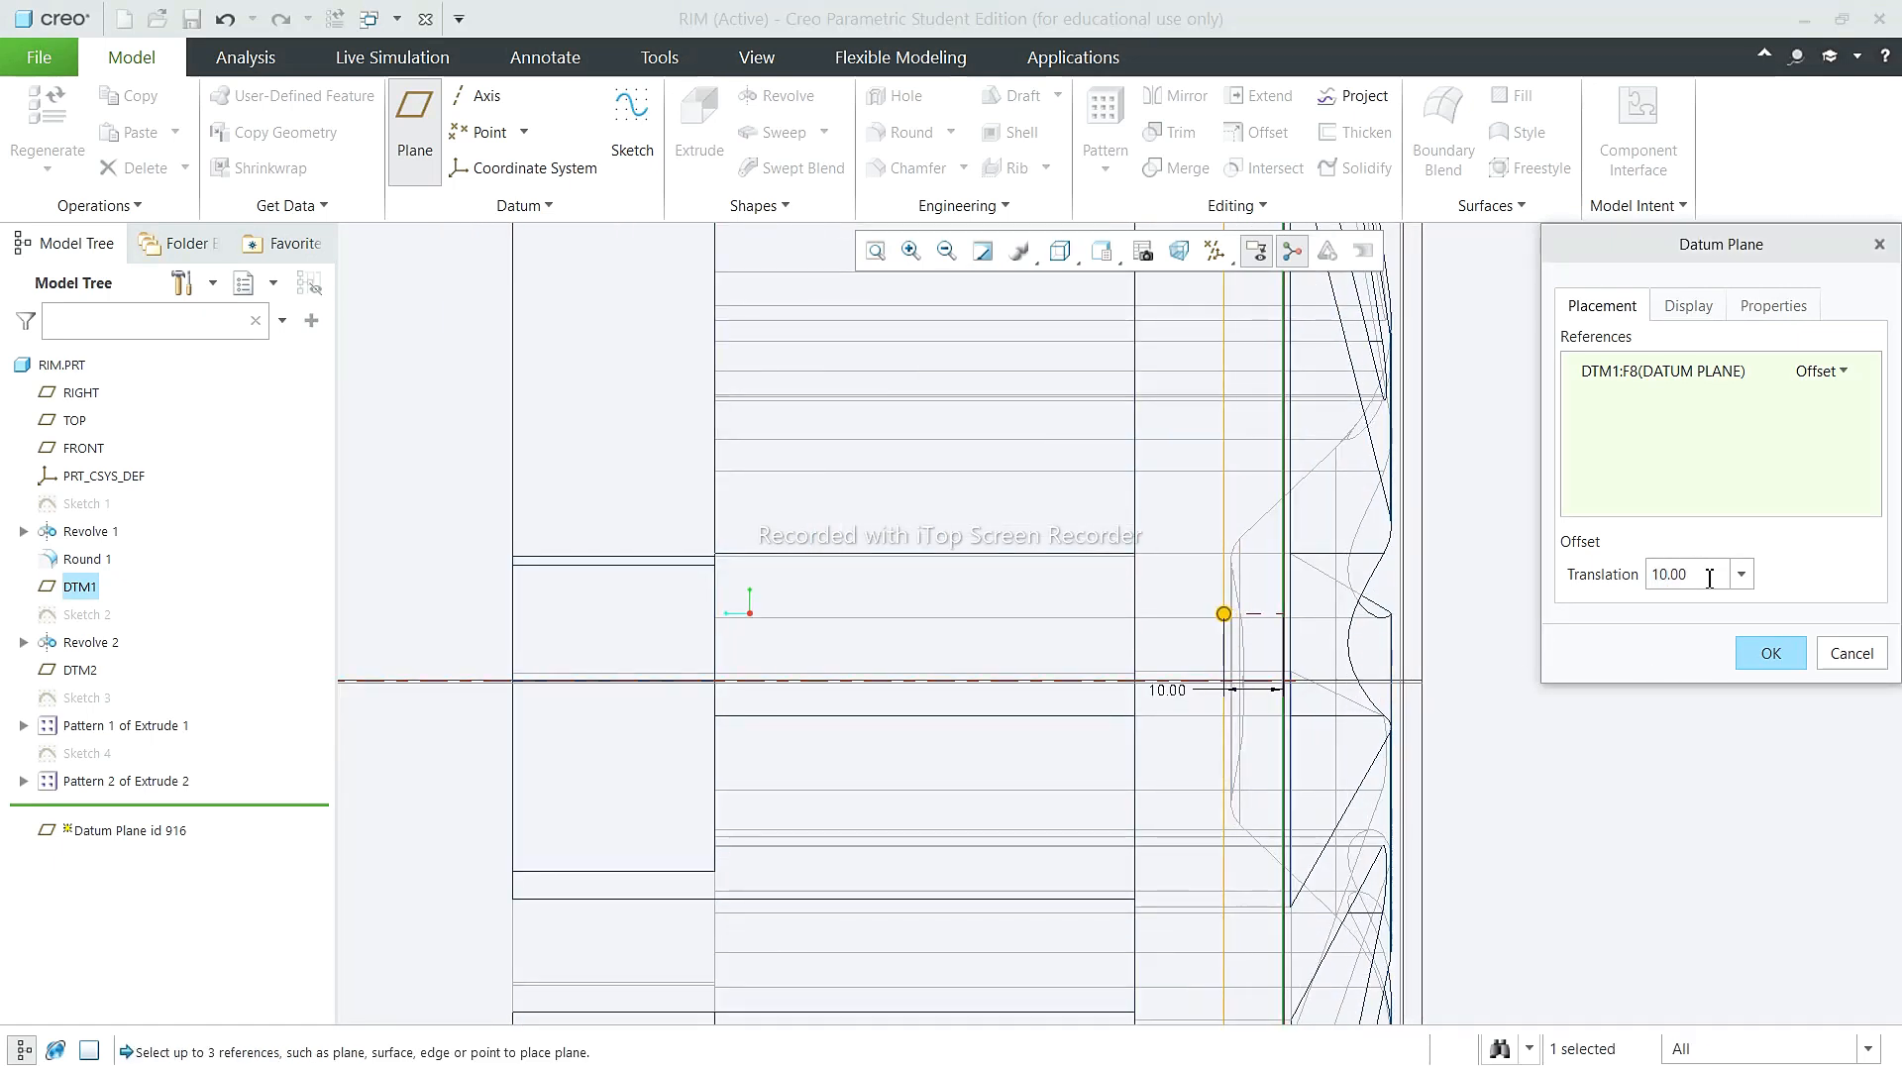
left_click(1788, 642)
scroll(1422, 750, "up", 3)
middle_click_drag(1424, 751, 1376, 578)
scroll(1377, 577, "up", 3)
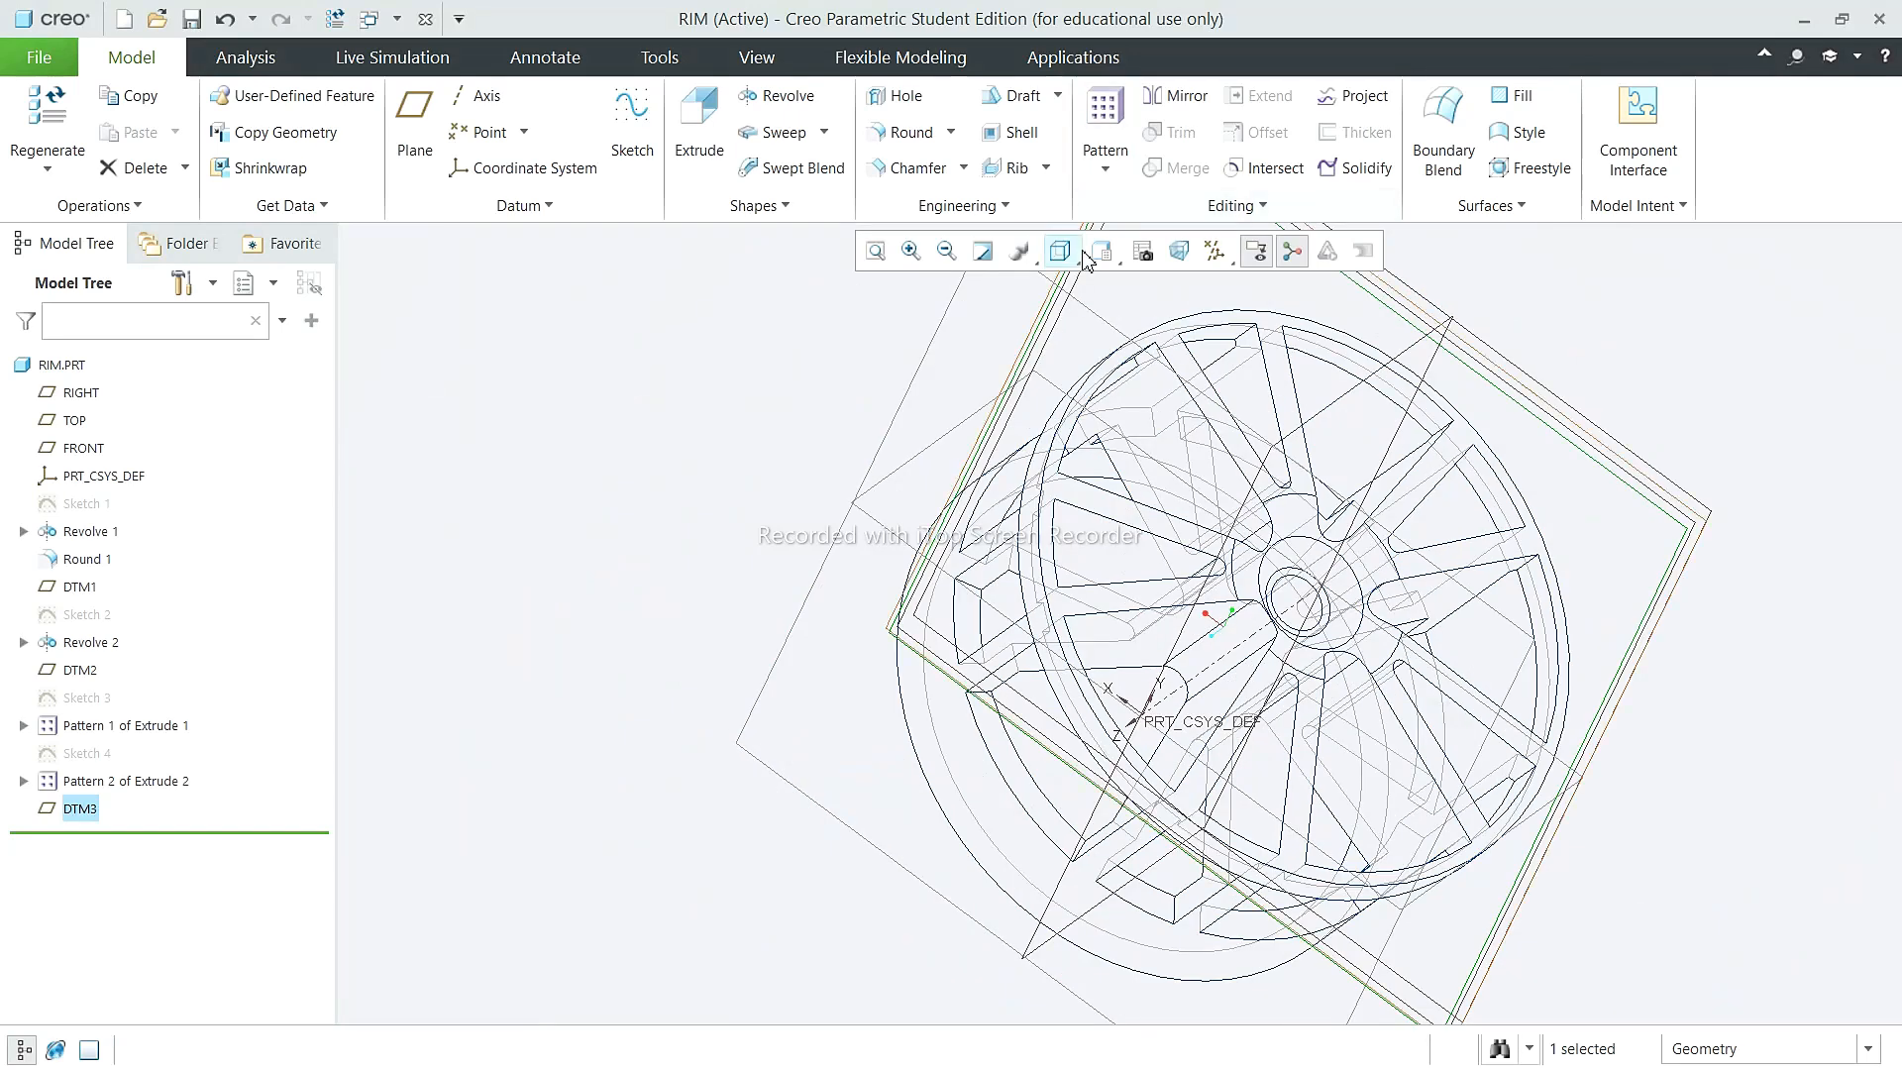
left_click(1069, 254)
left_click(1050, 288)
middle_click_drag(1051, 392, 1137, 424)
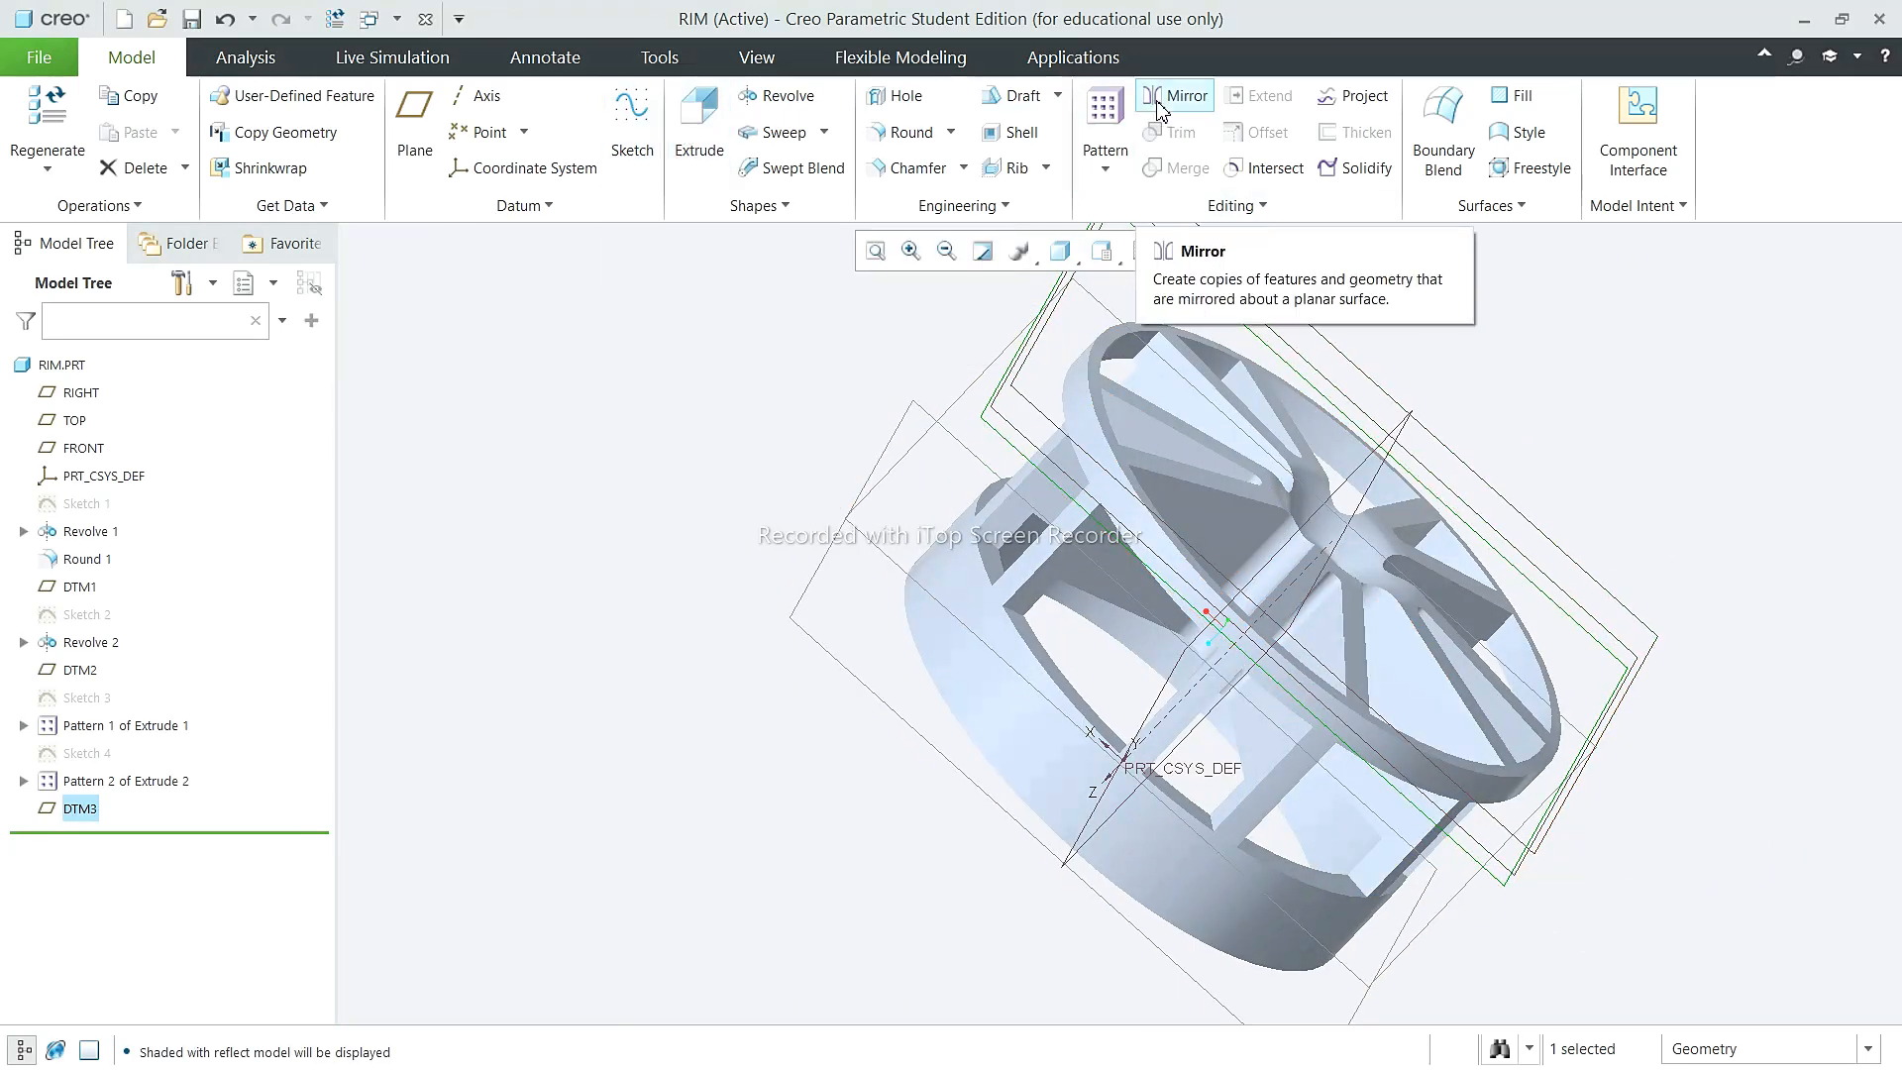
Step: Start a sketch on the new datum plane and draw a hub circle of diameter 150 centred on the rim axis
left_click(601, 144)
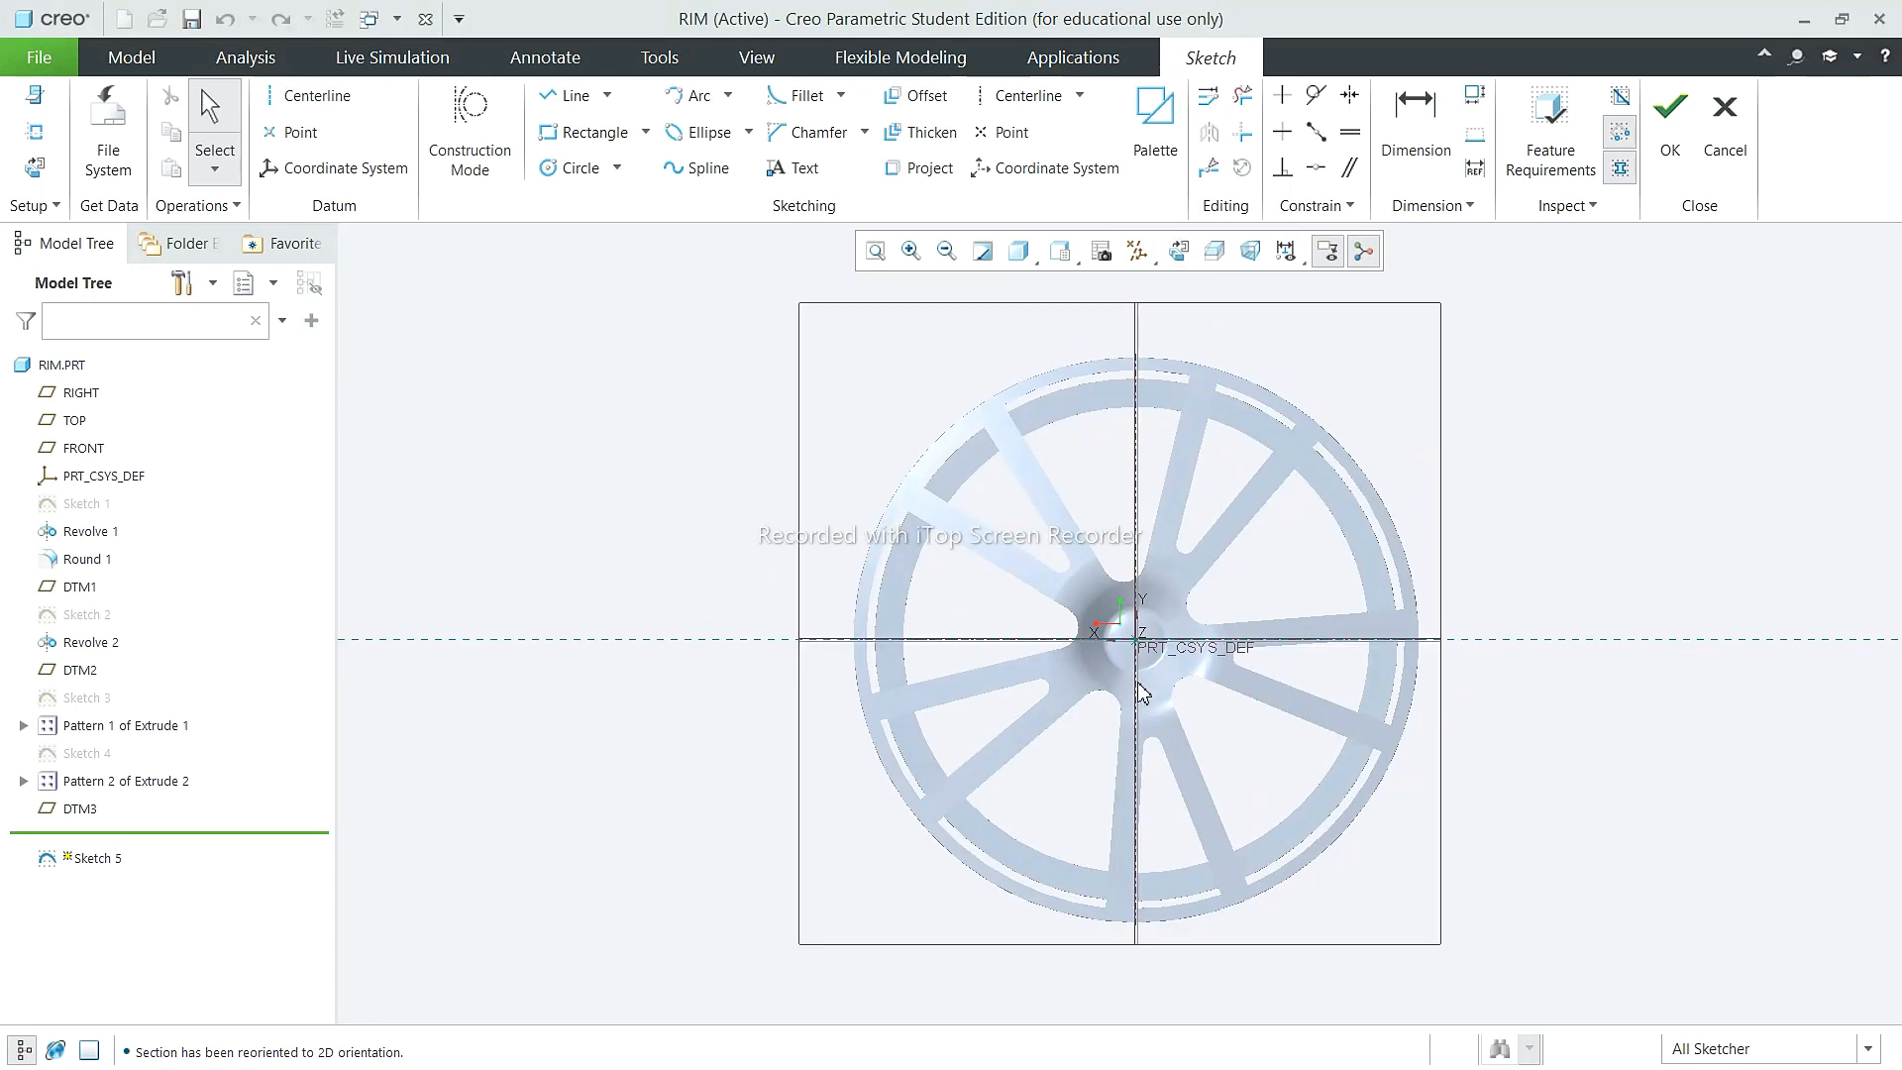
left_click(581, 170)
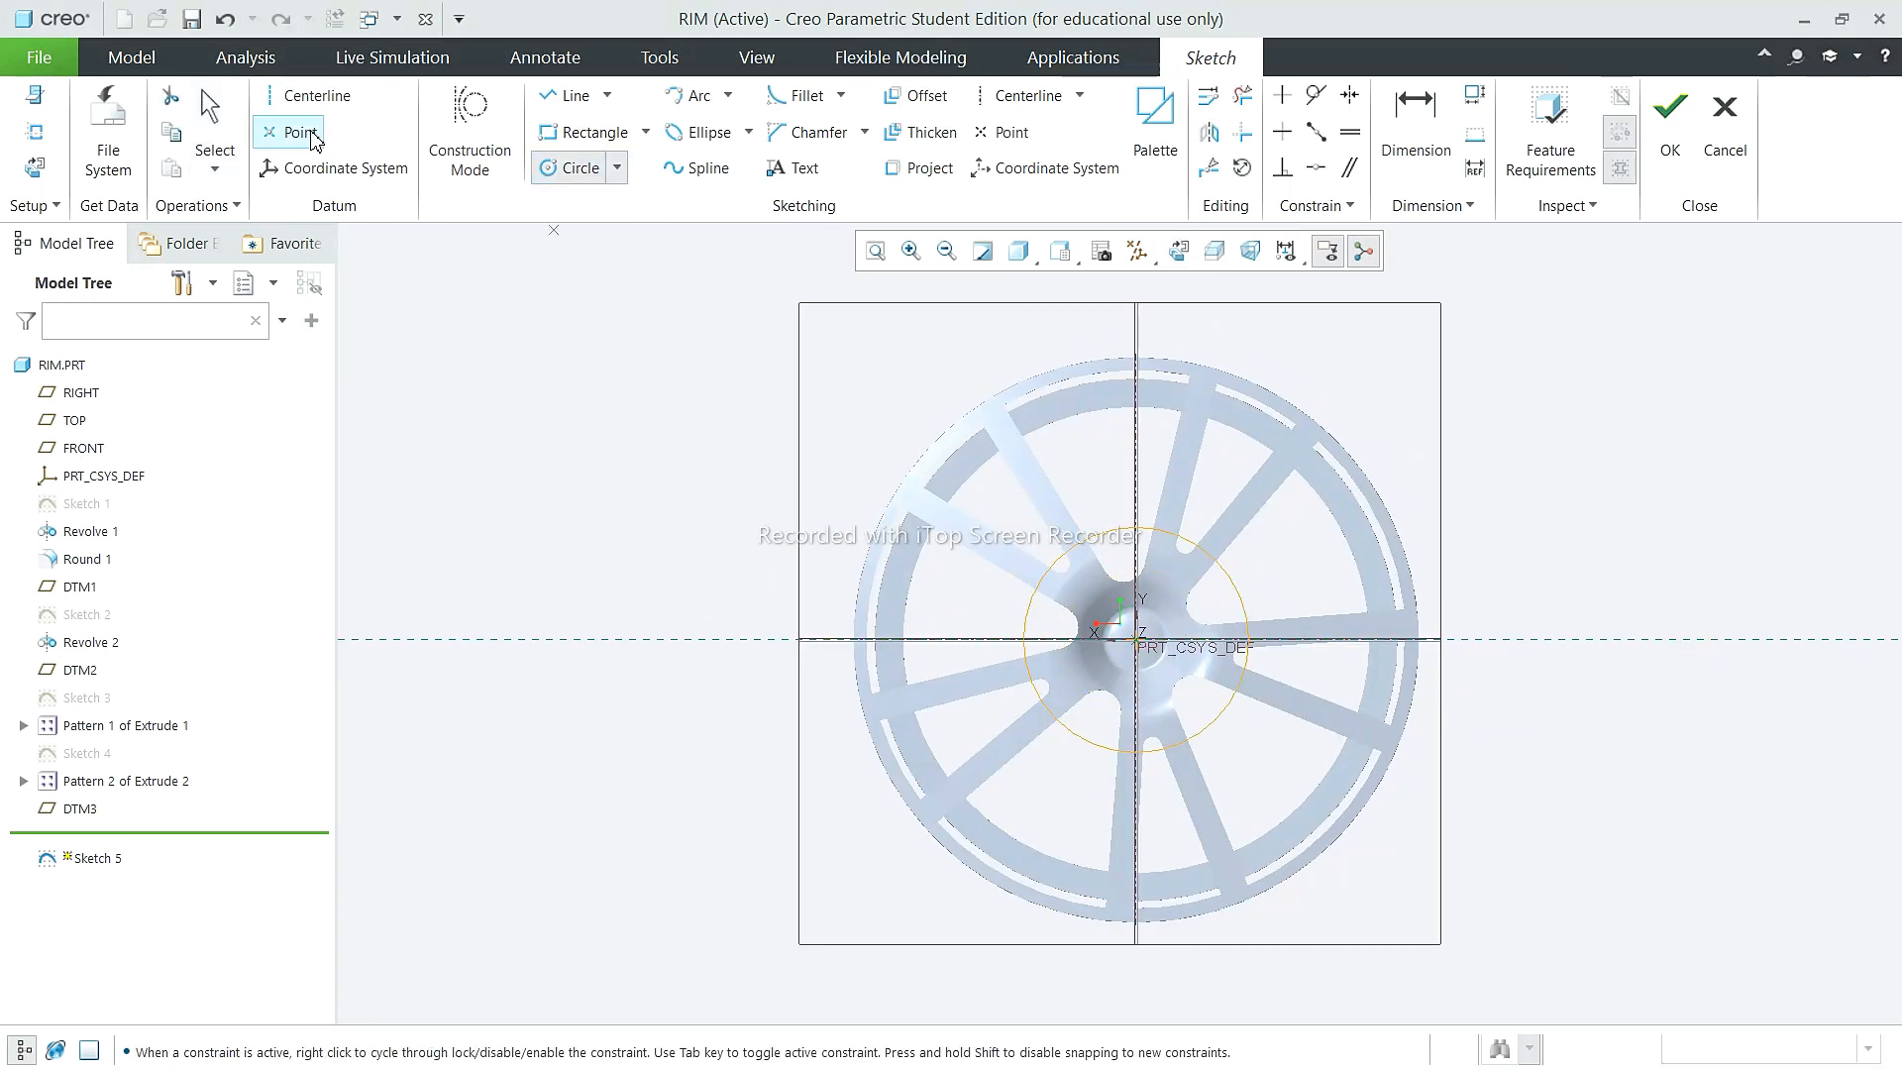
left_click(212, 117)
scroll(1012, 547, "down", 2)
double_click(978, 536)
type("150")
key("Return")
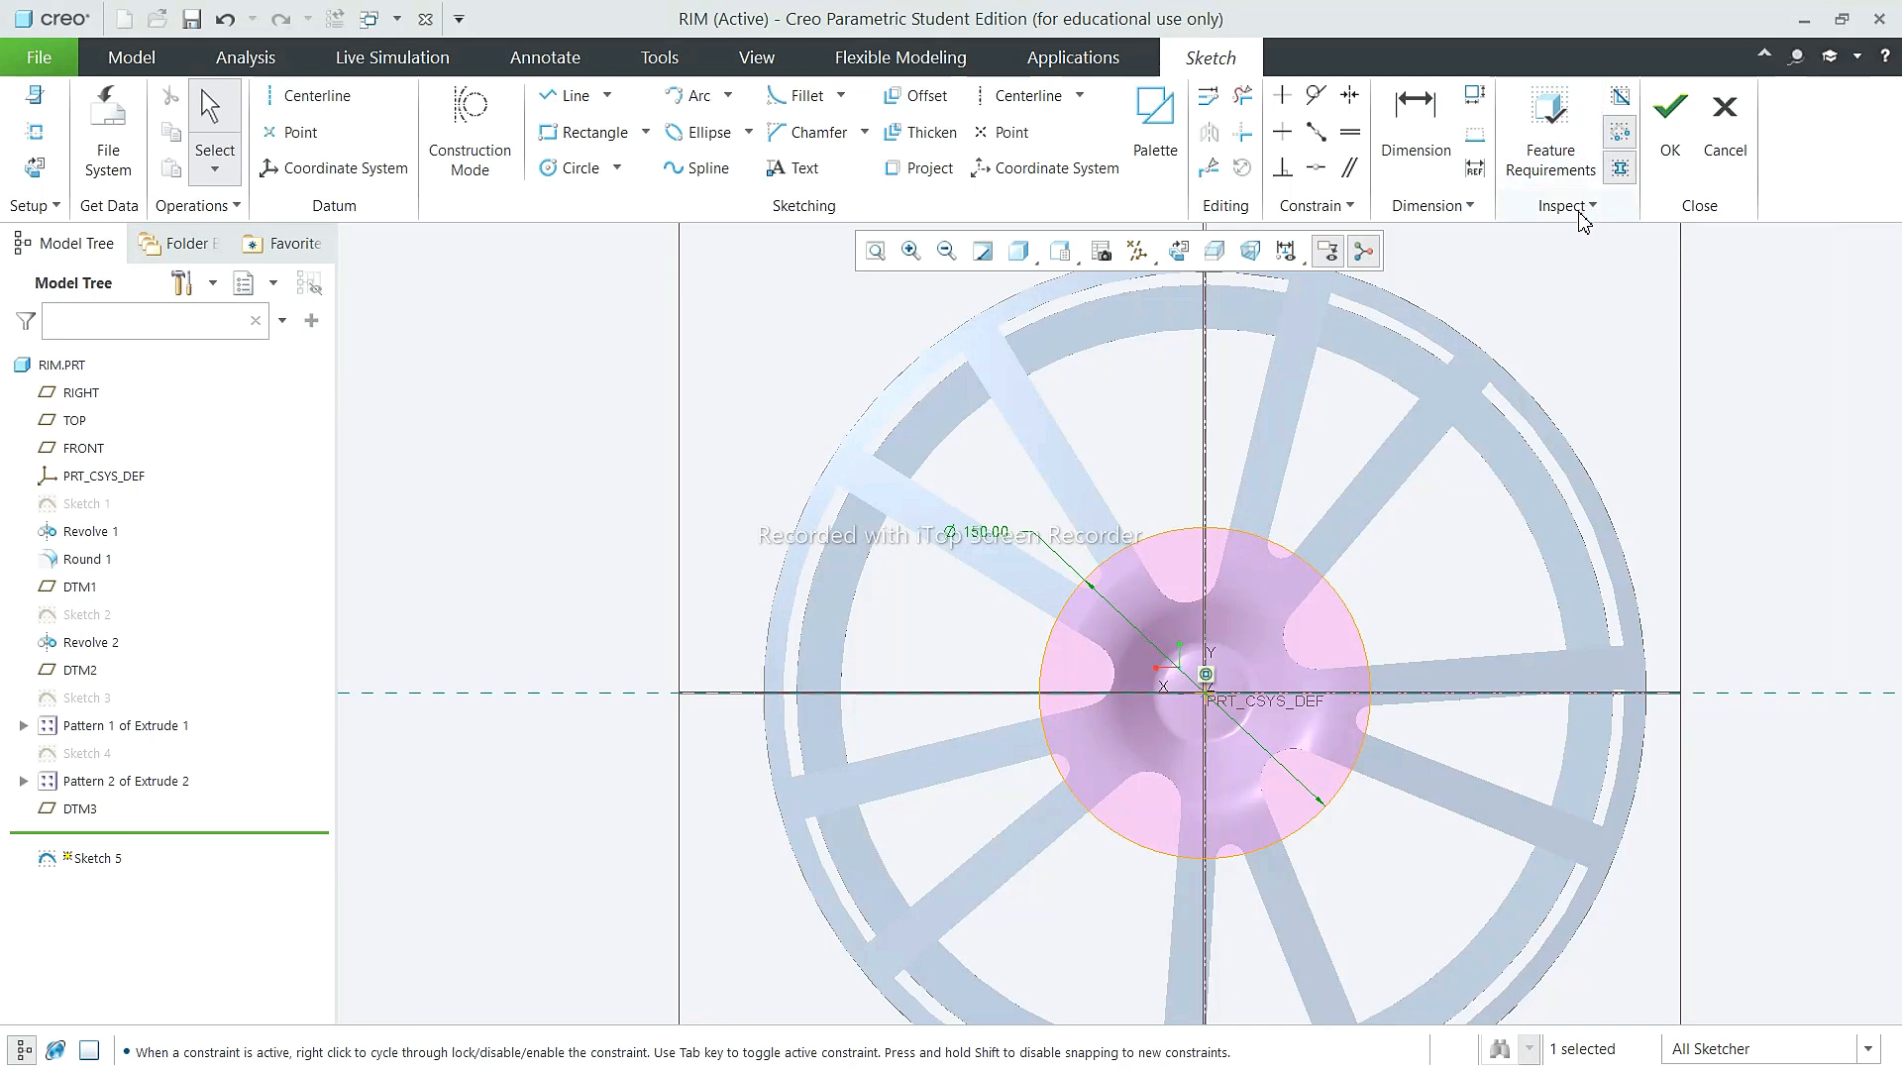
Step: Compare diameters of 140 and 150 for the hub circle, settle on 140 and finish the sketch
type("140")
key("Return")
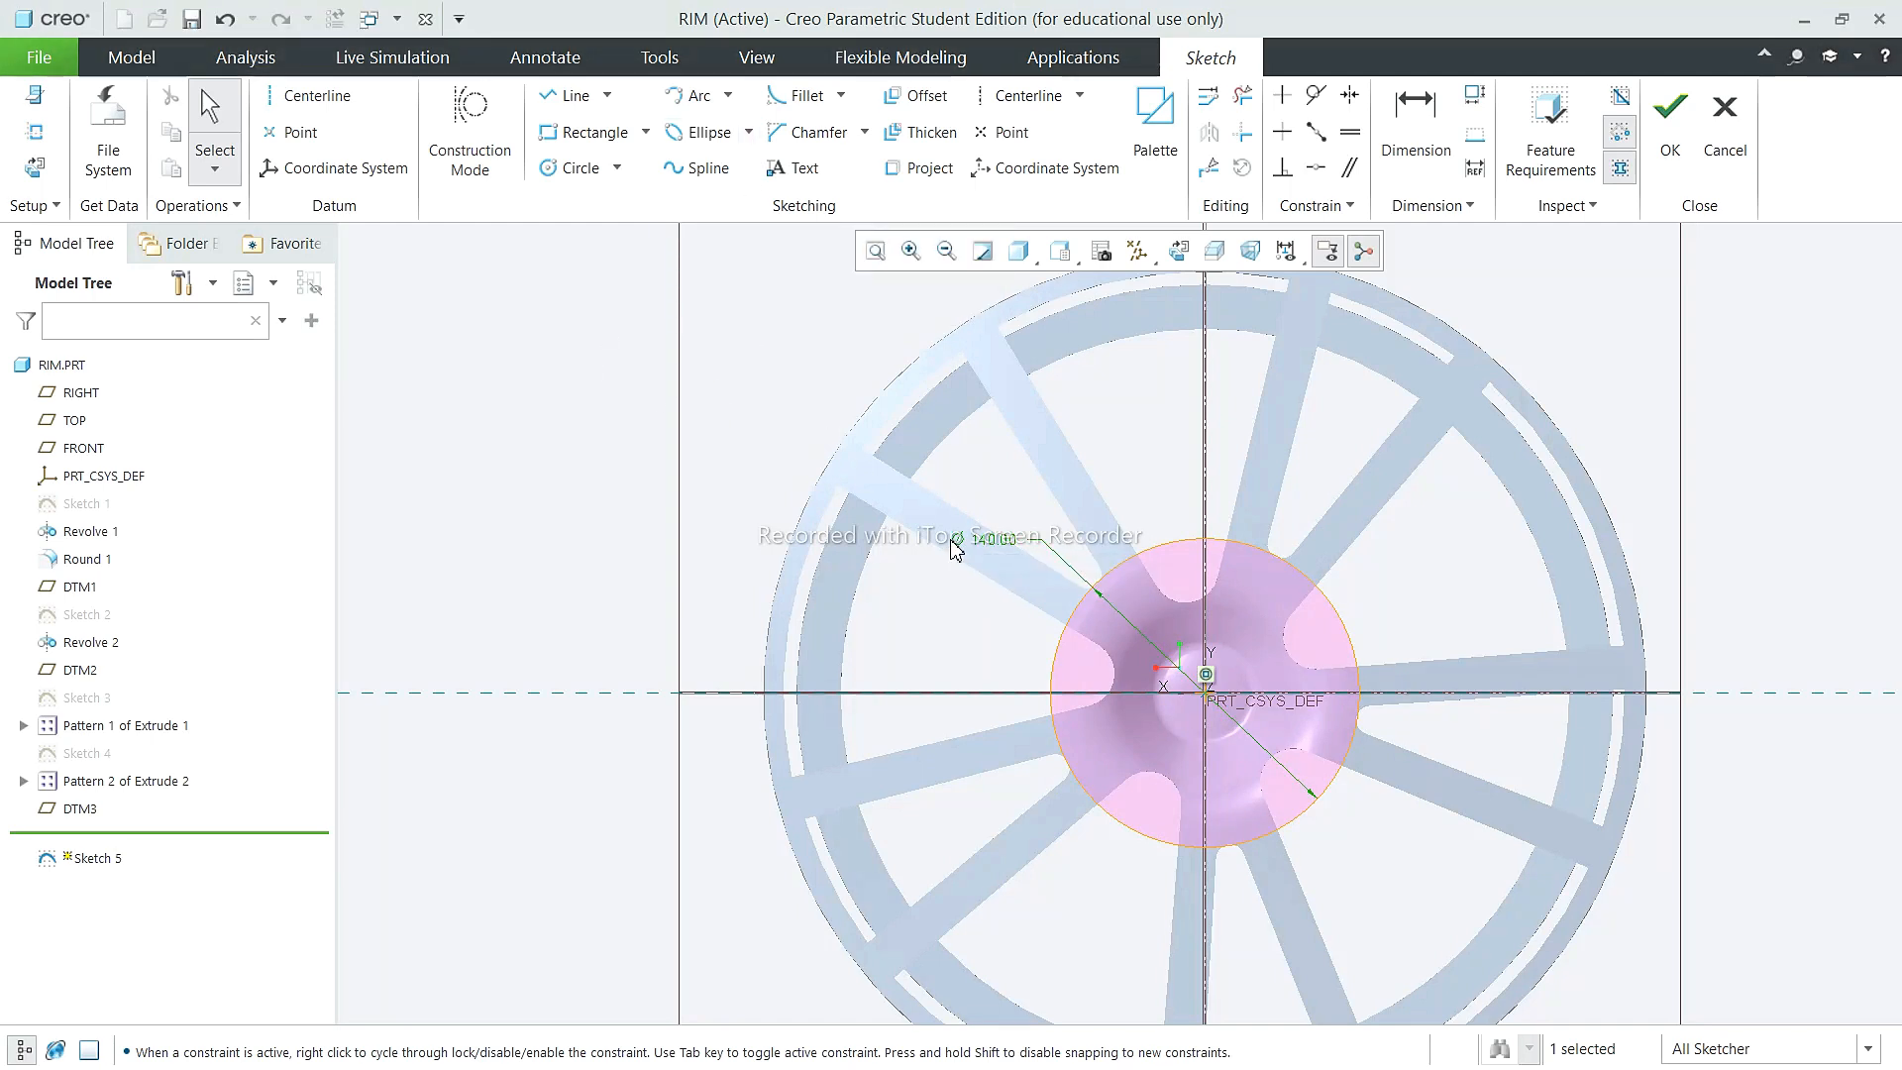
type("150")
key("Return")
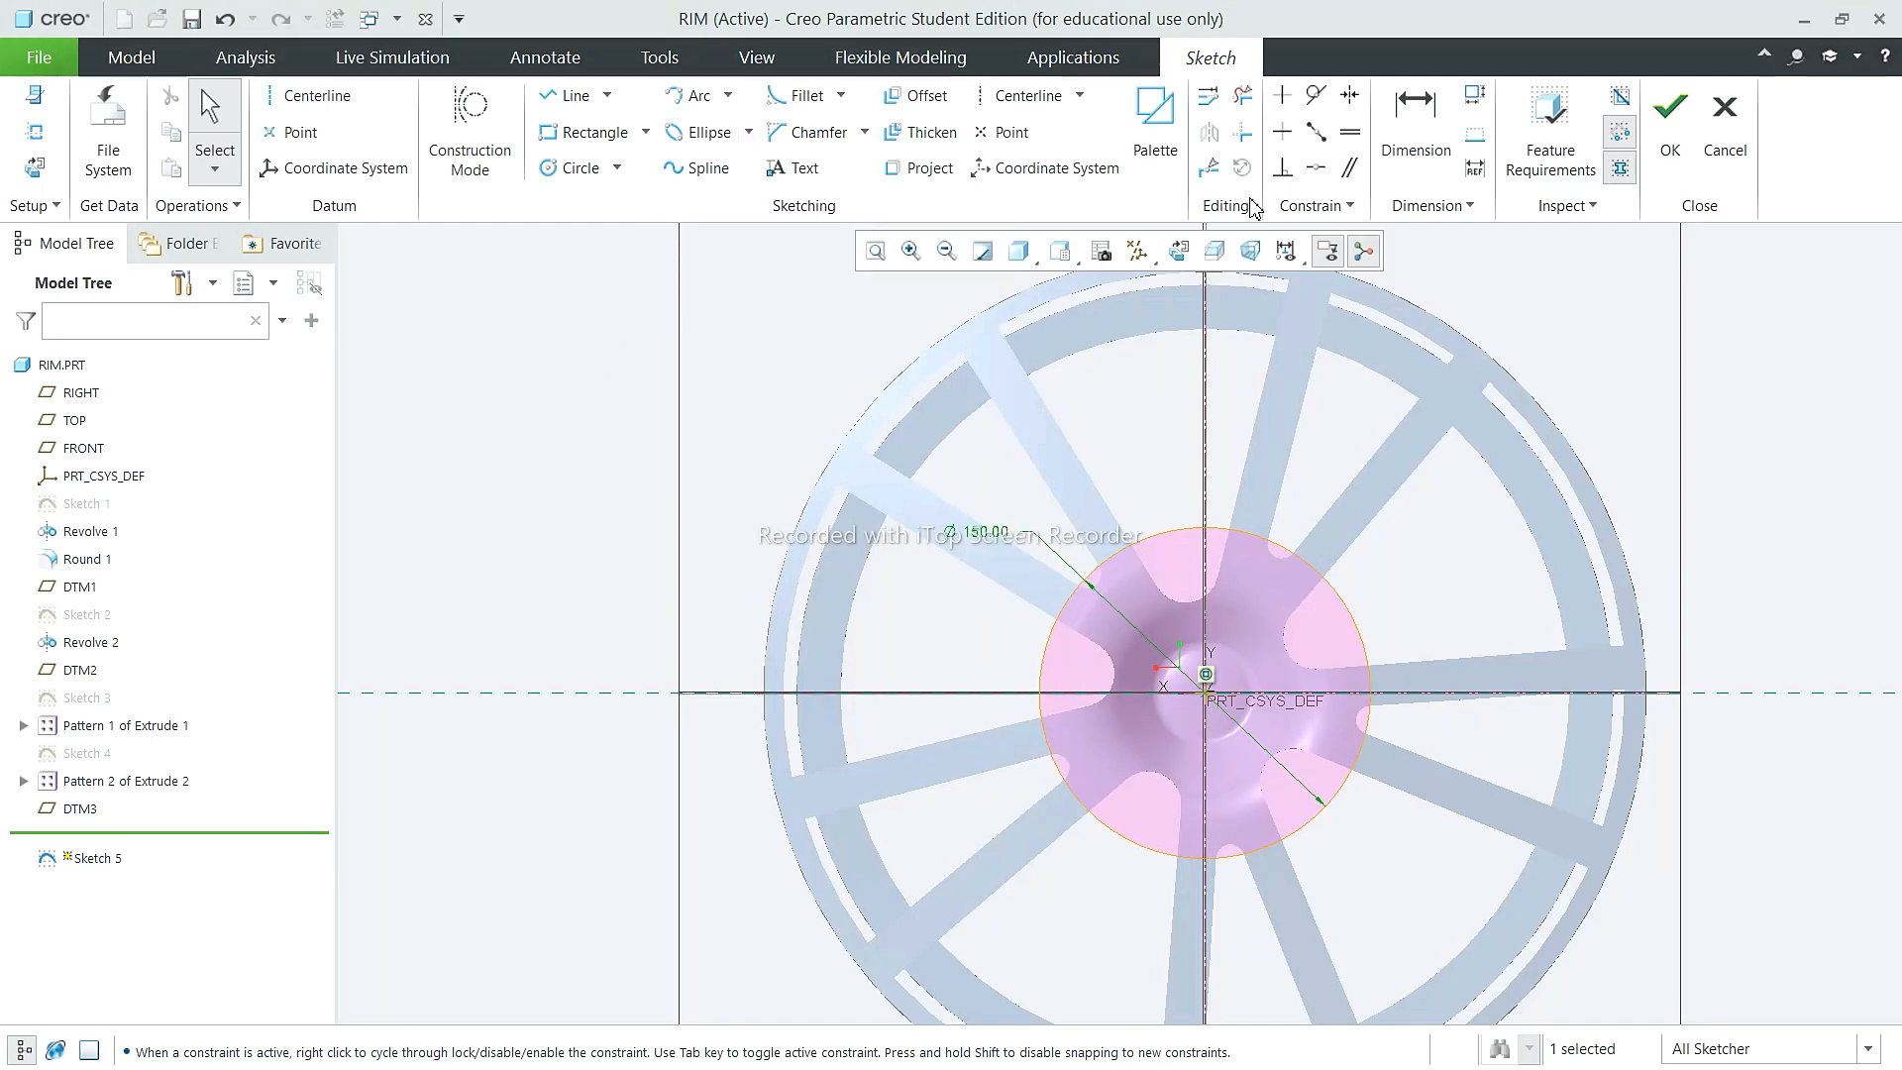
type("140")
key("Return")
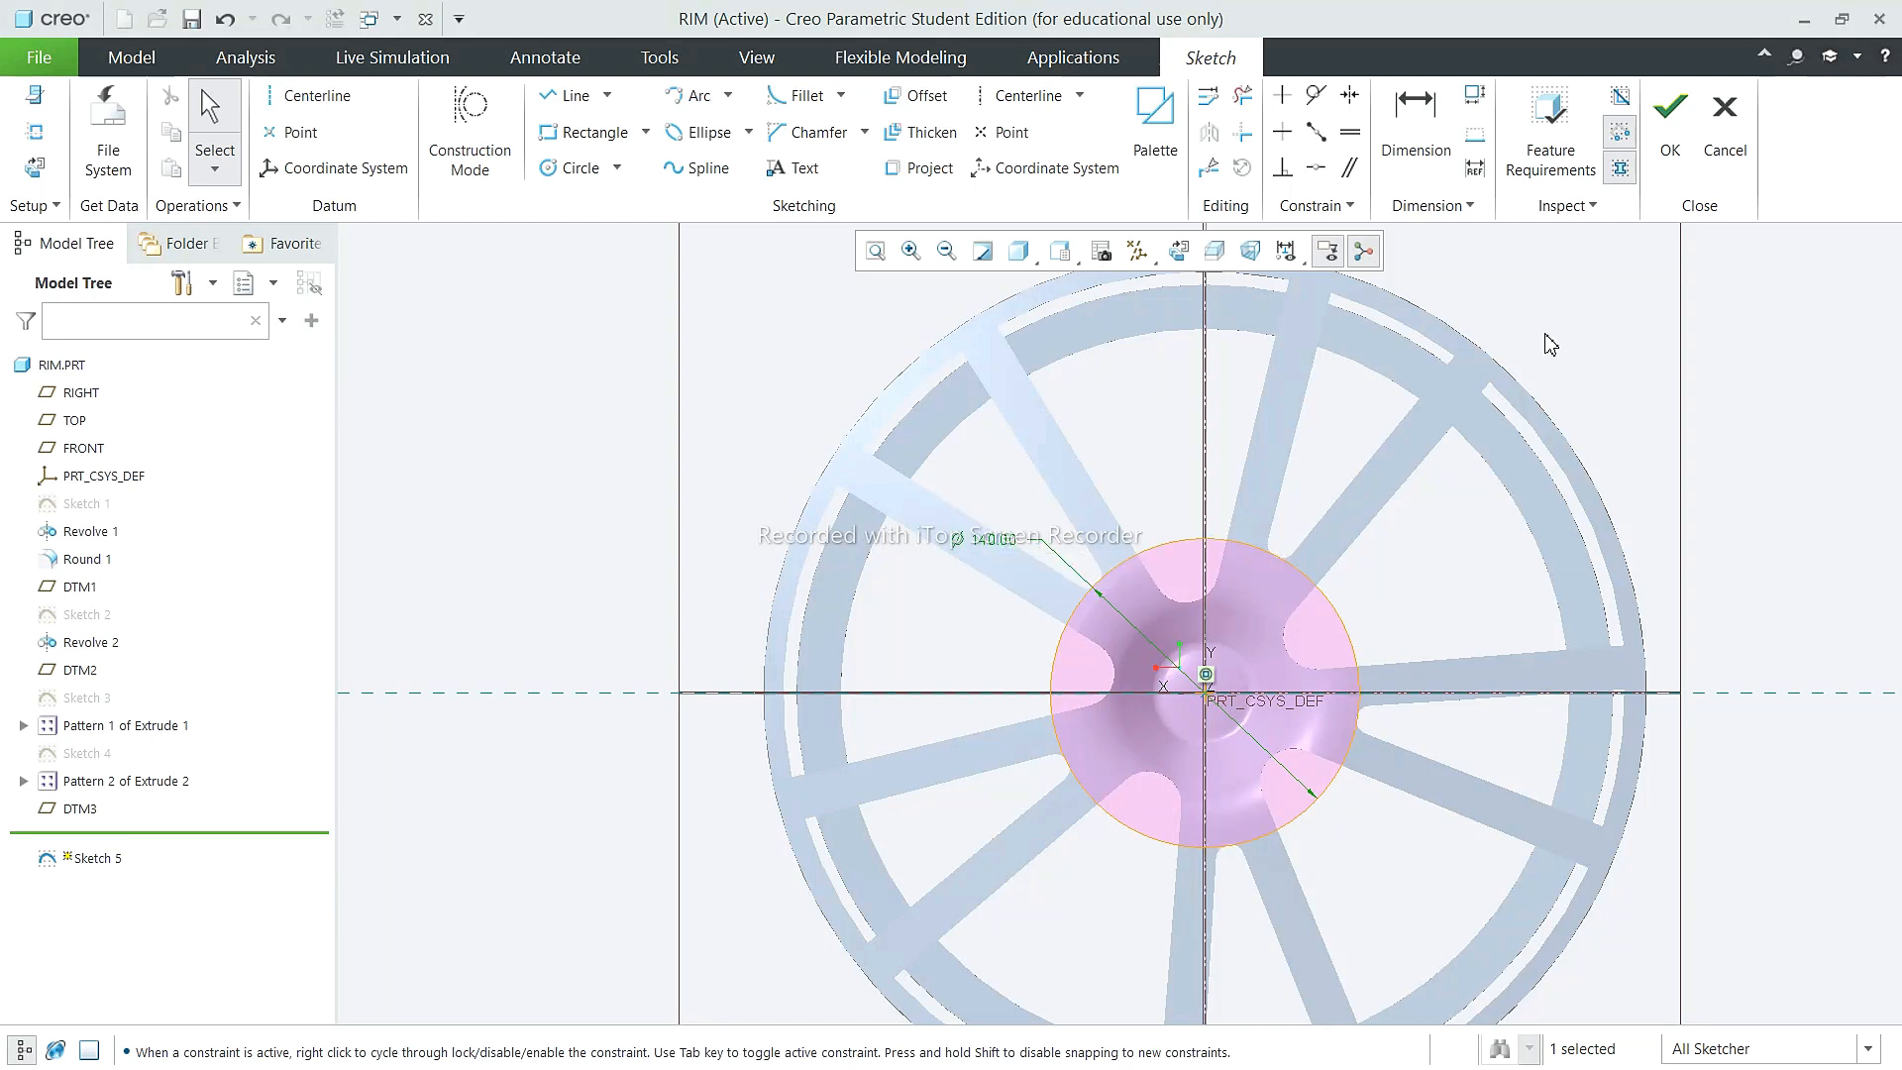
left_click(1668, 133)
Step: Extrude the hub circle as a solid in the reversed direction, trying a depth of 50 before setting it to 30
left_click(630, 138)
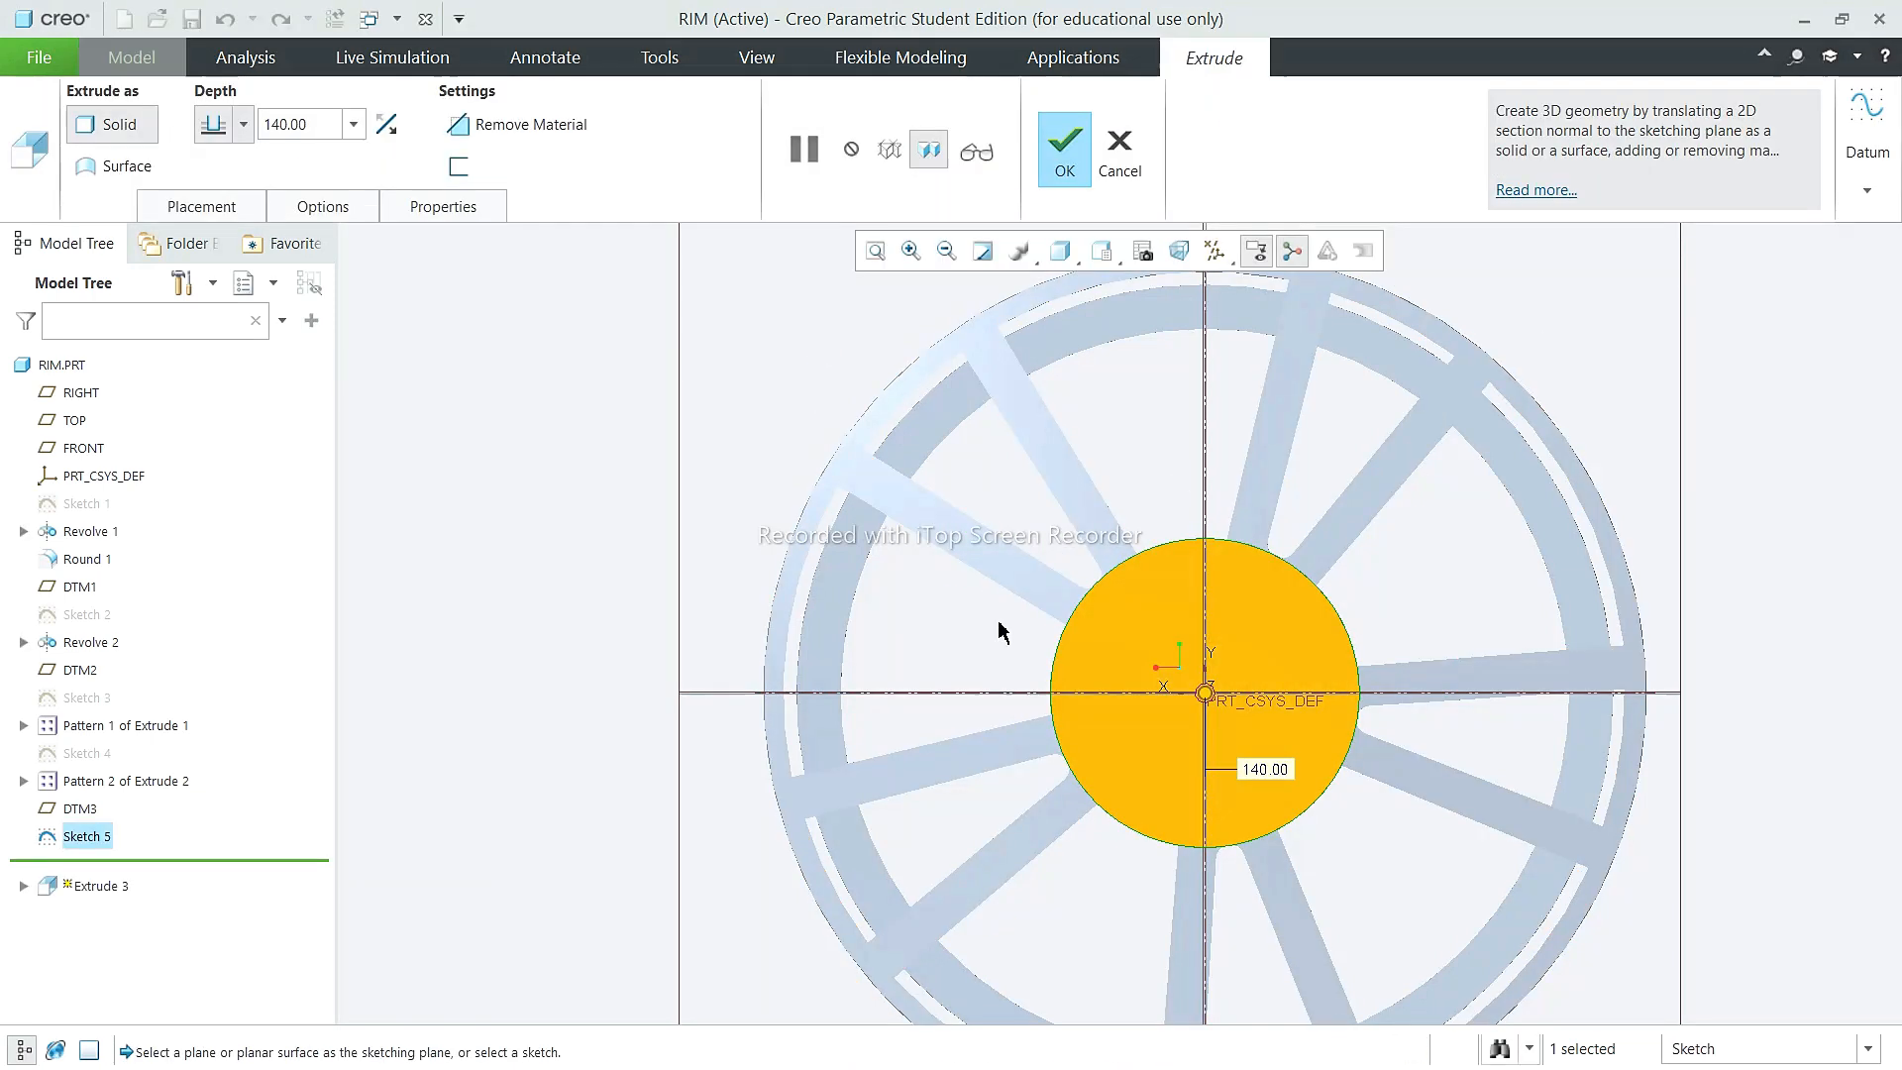
left_click(386, 125)
left_click(325, 123)
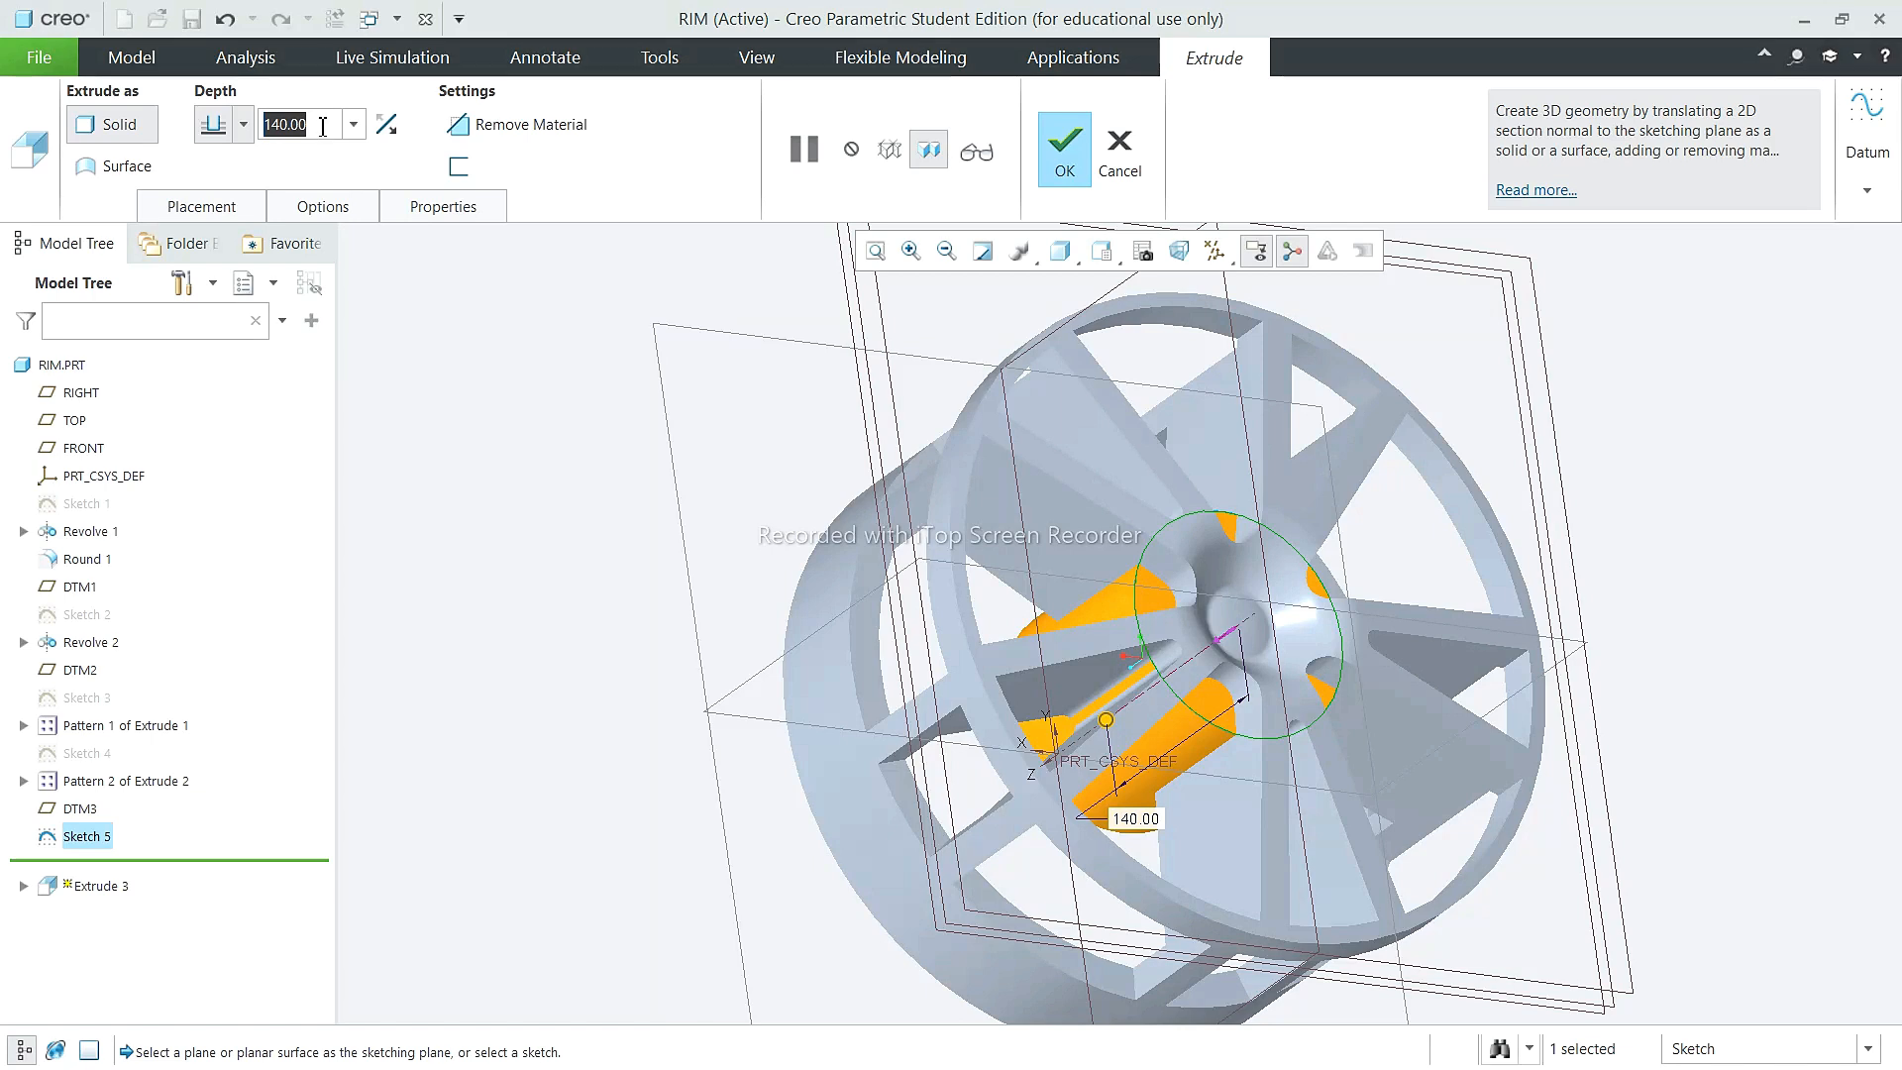
type("50")
key("Return")
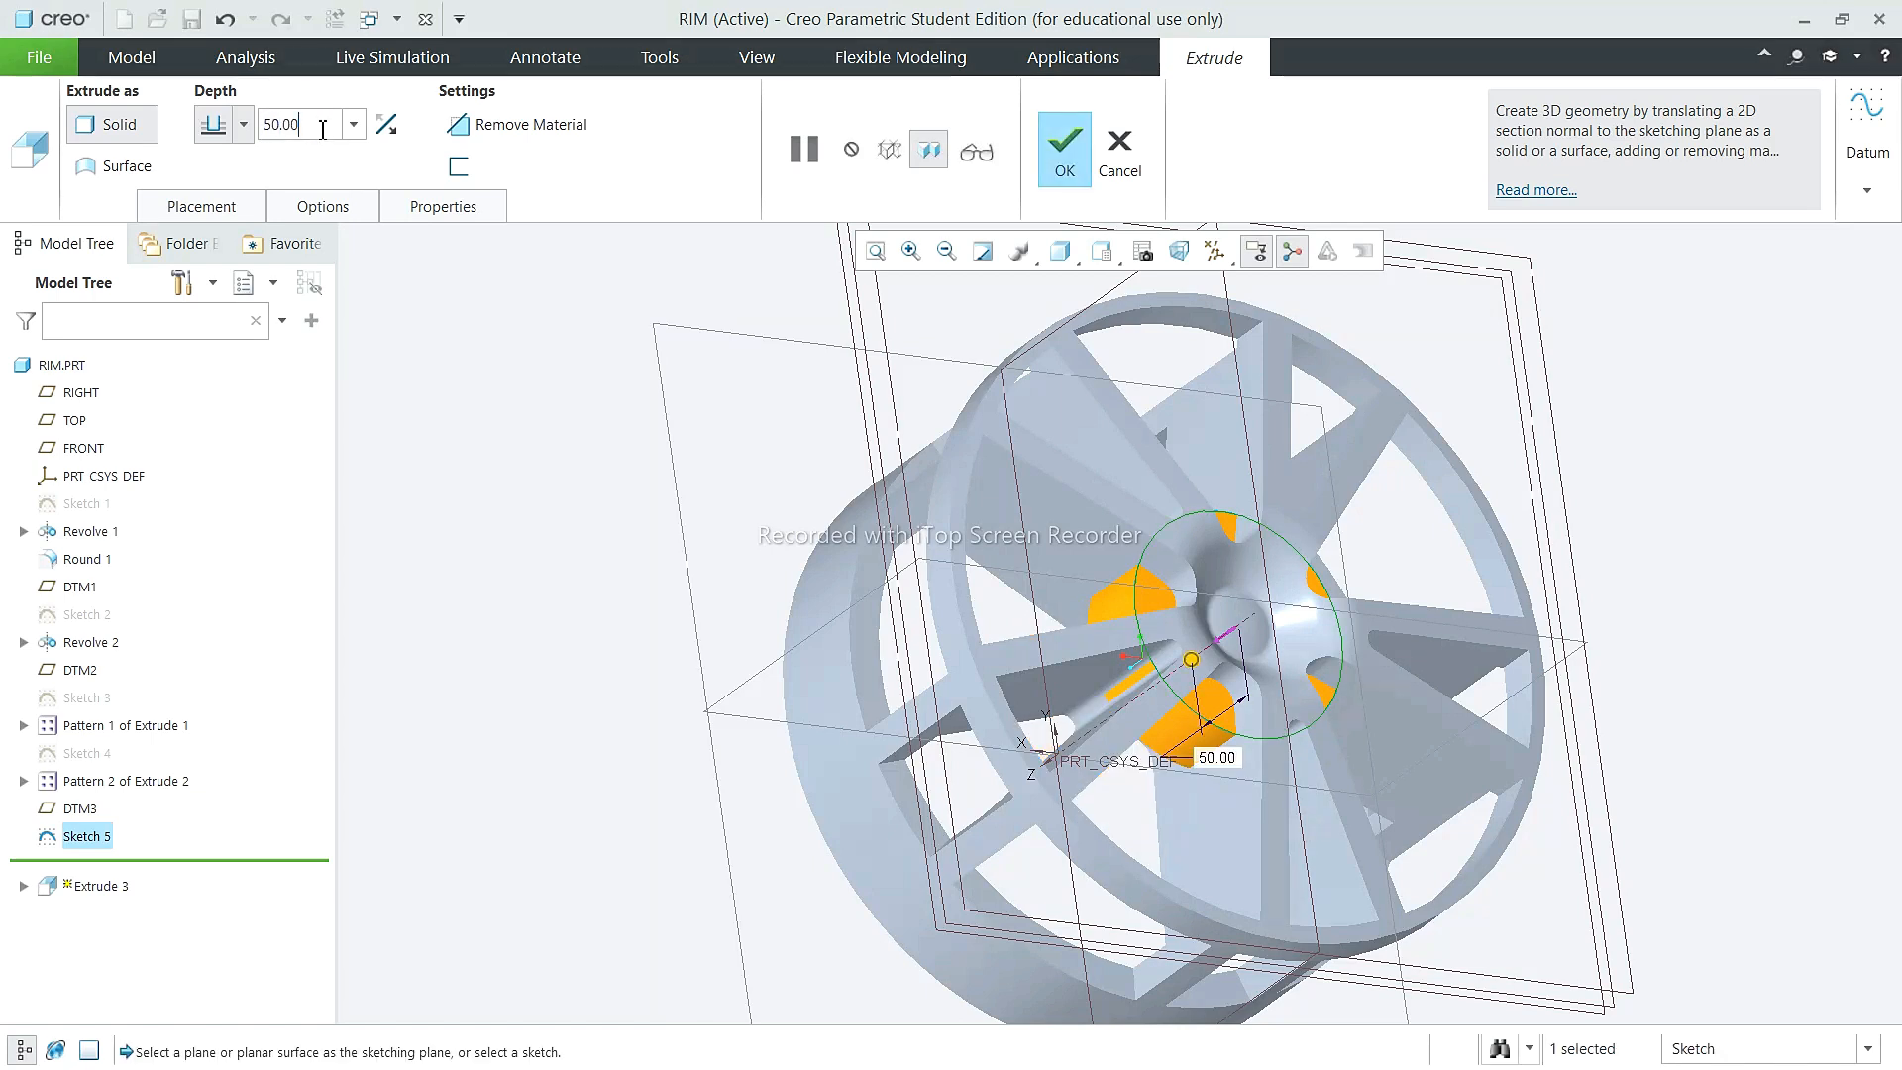
type("30")
key("Return")
middle_click_drag(819, 360, 1025, 446)
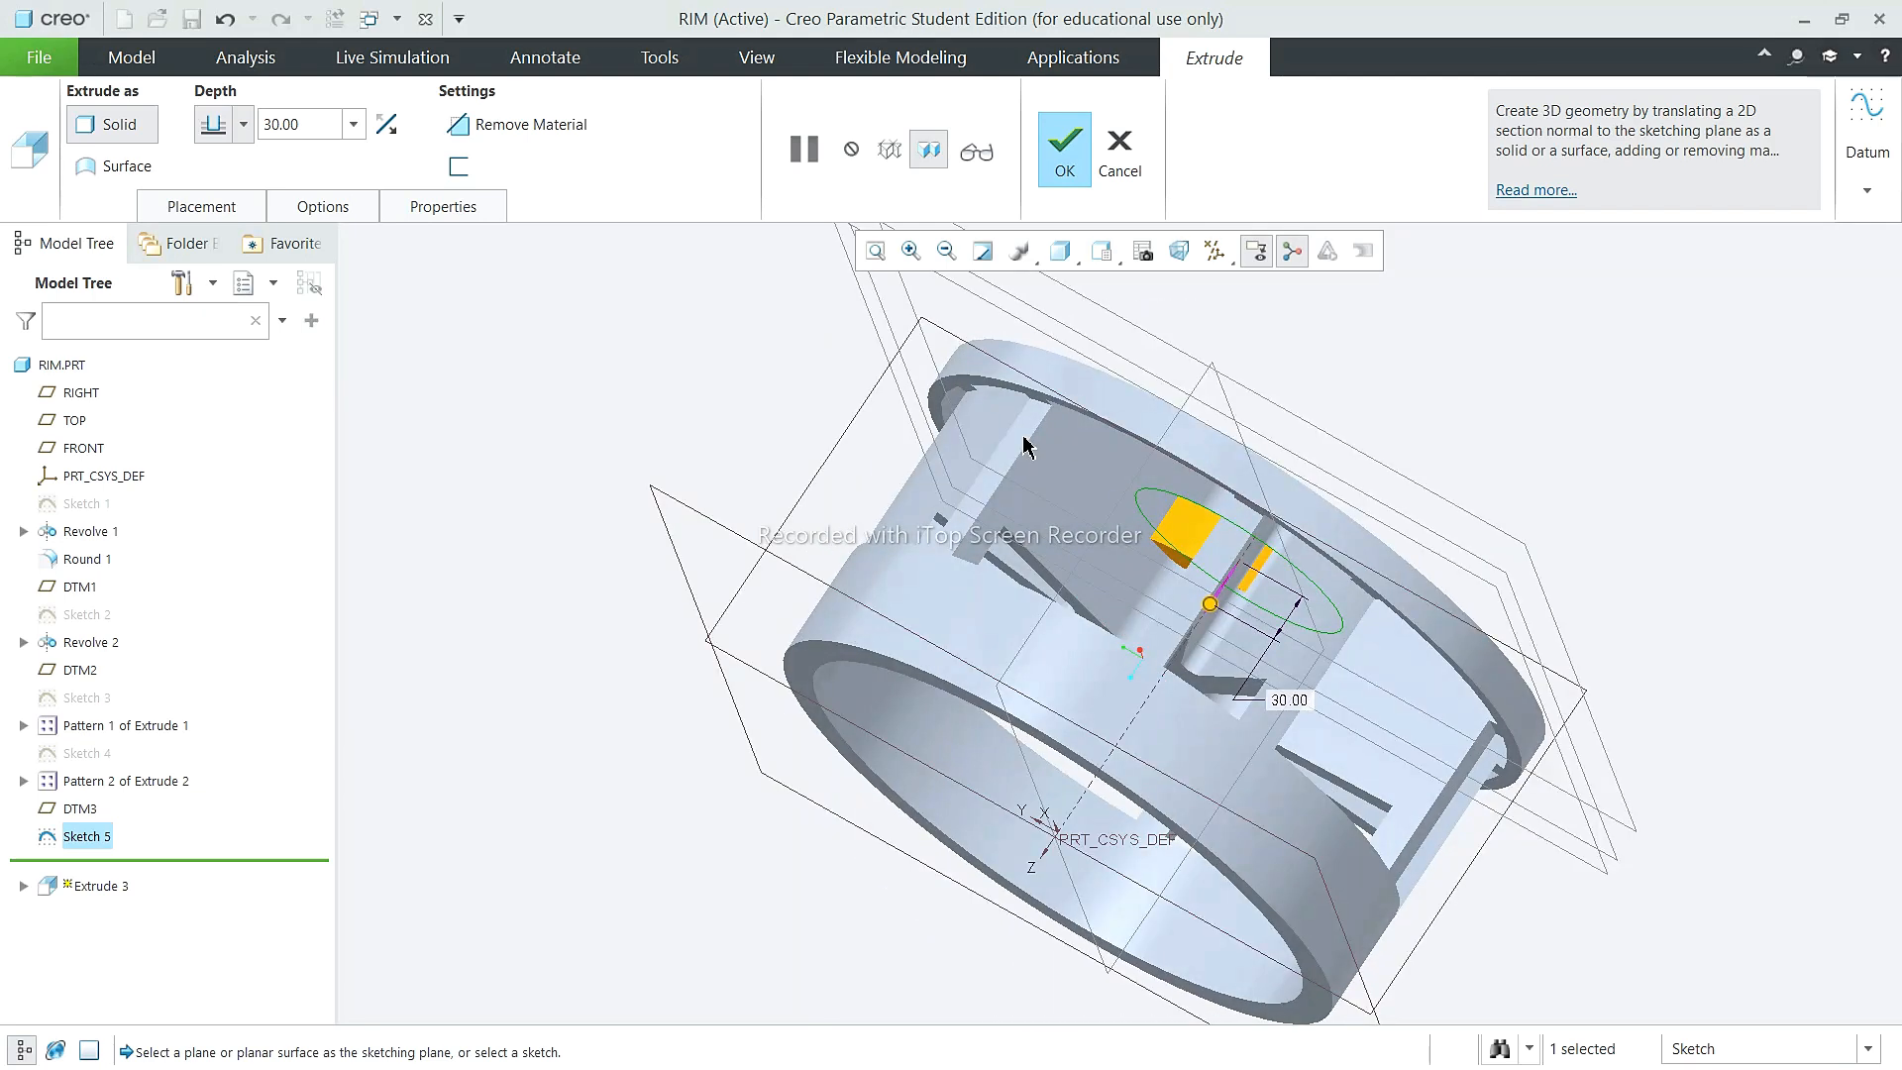
left_click(1065, 159)
middle_click_drag(971, 594, 1145, 603)
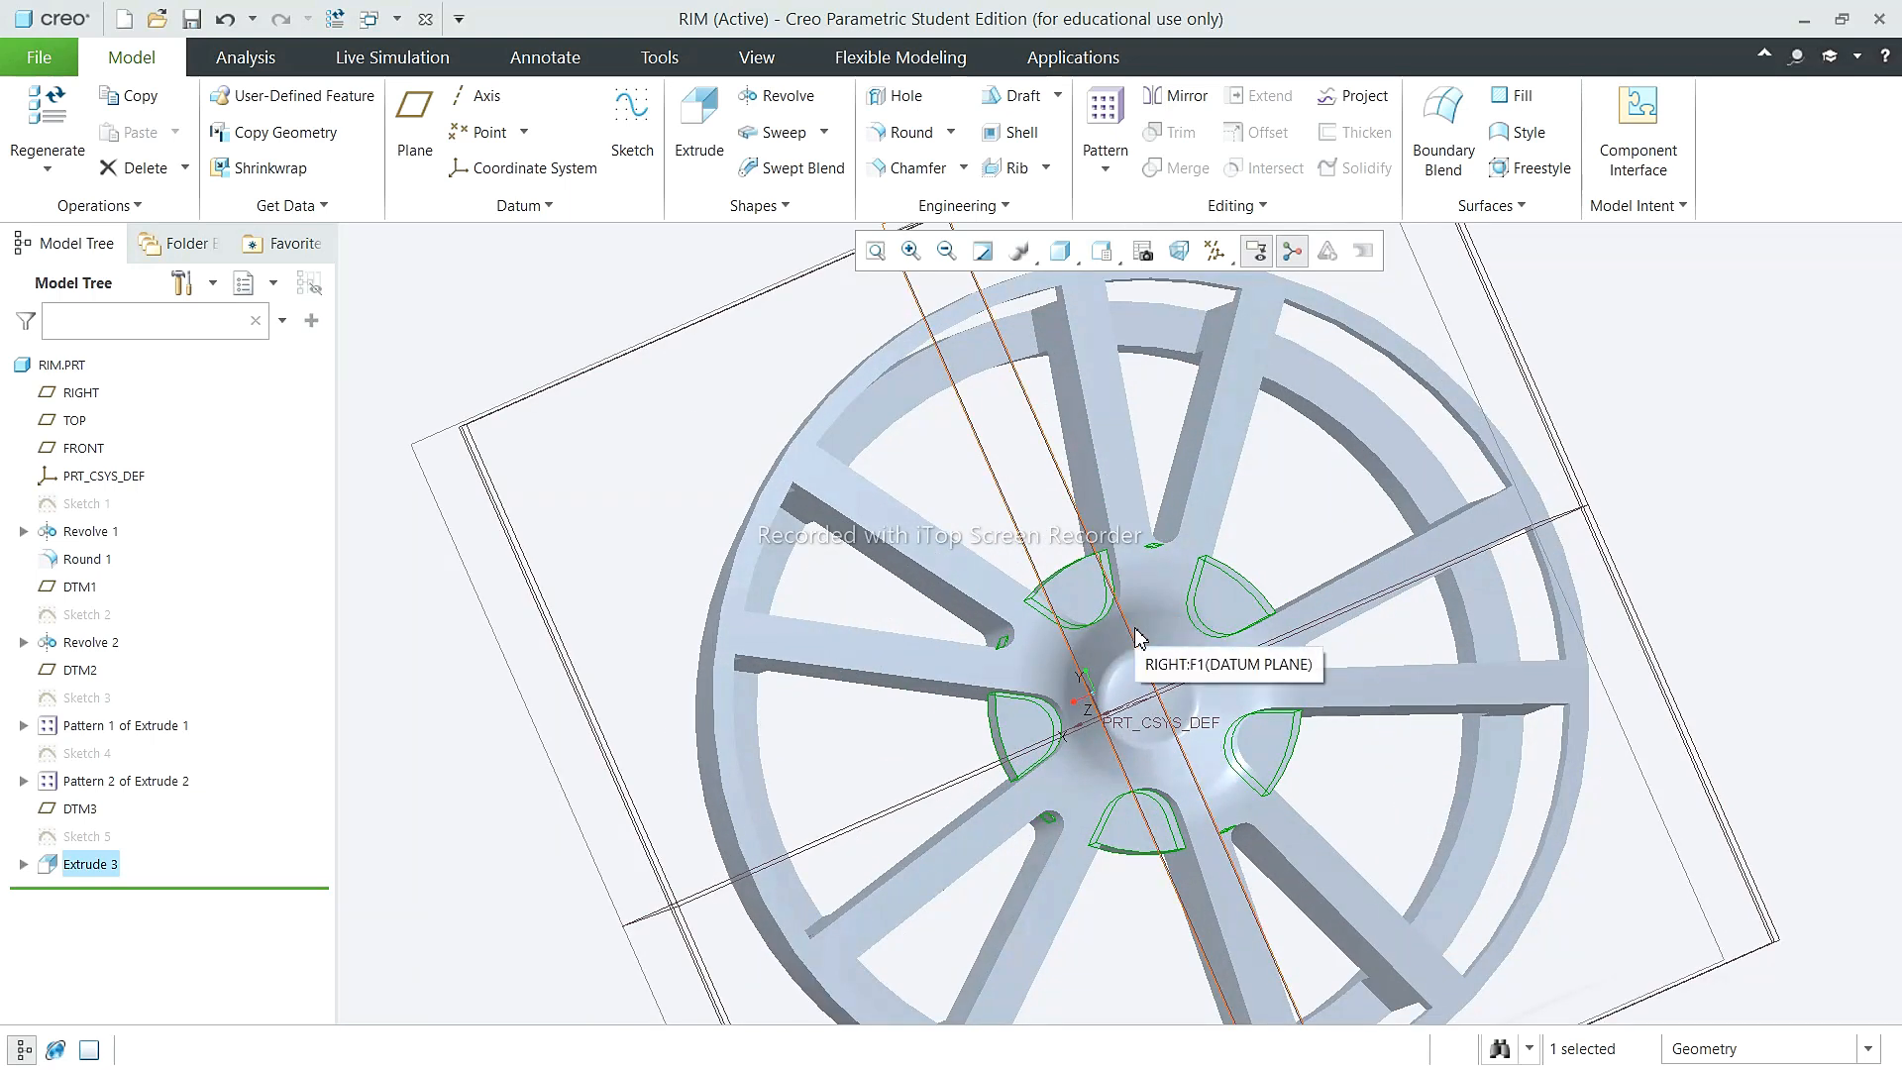
middle_click_drag(1020, 788, 1058, 710)
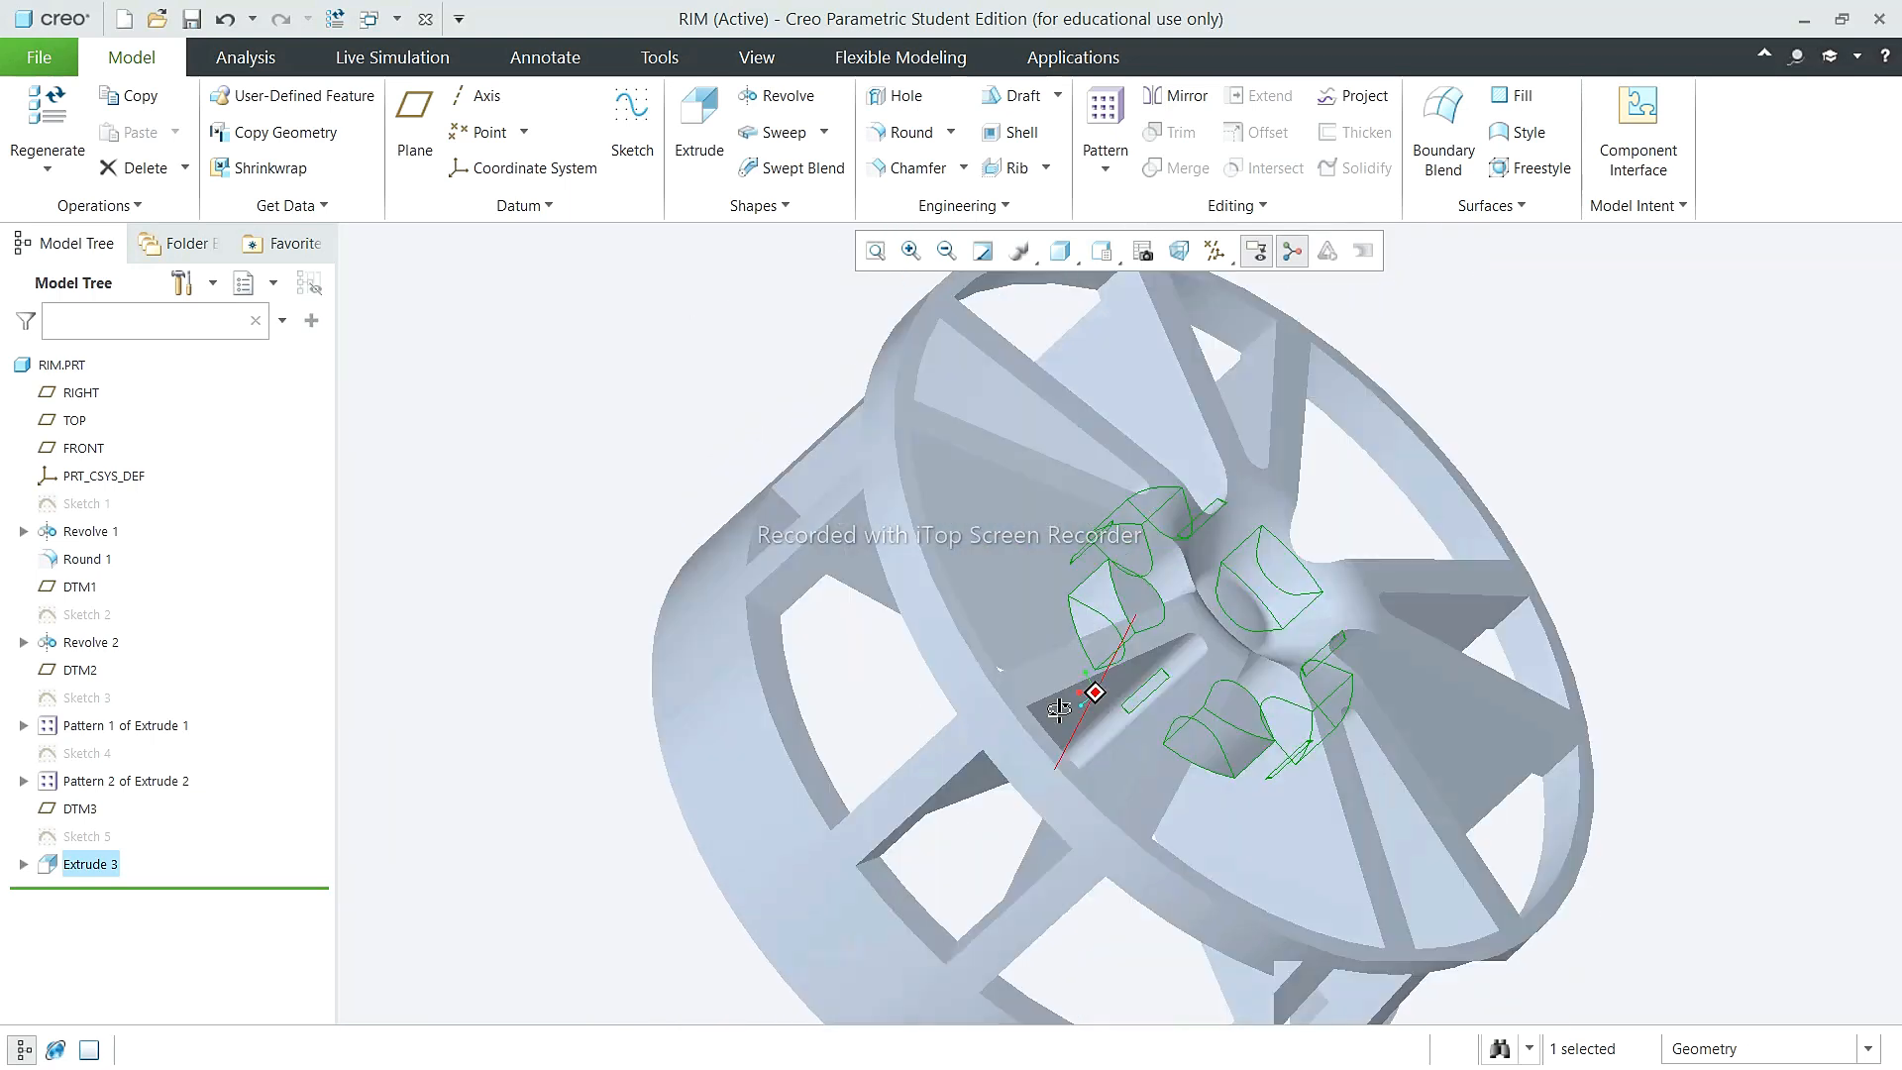
key("ctrl+d")
left_click(500, 726)
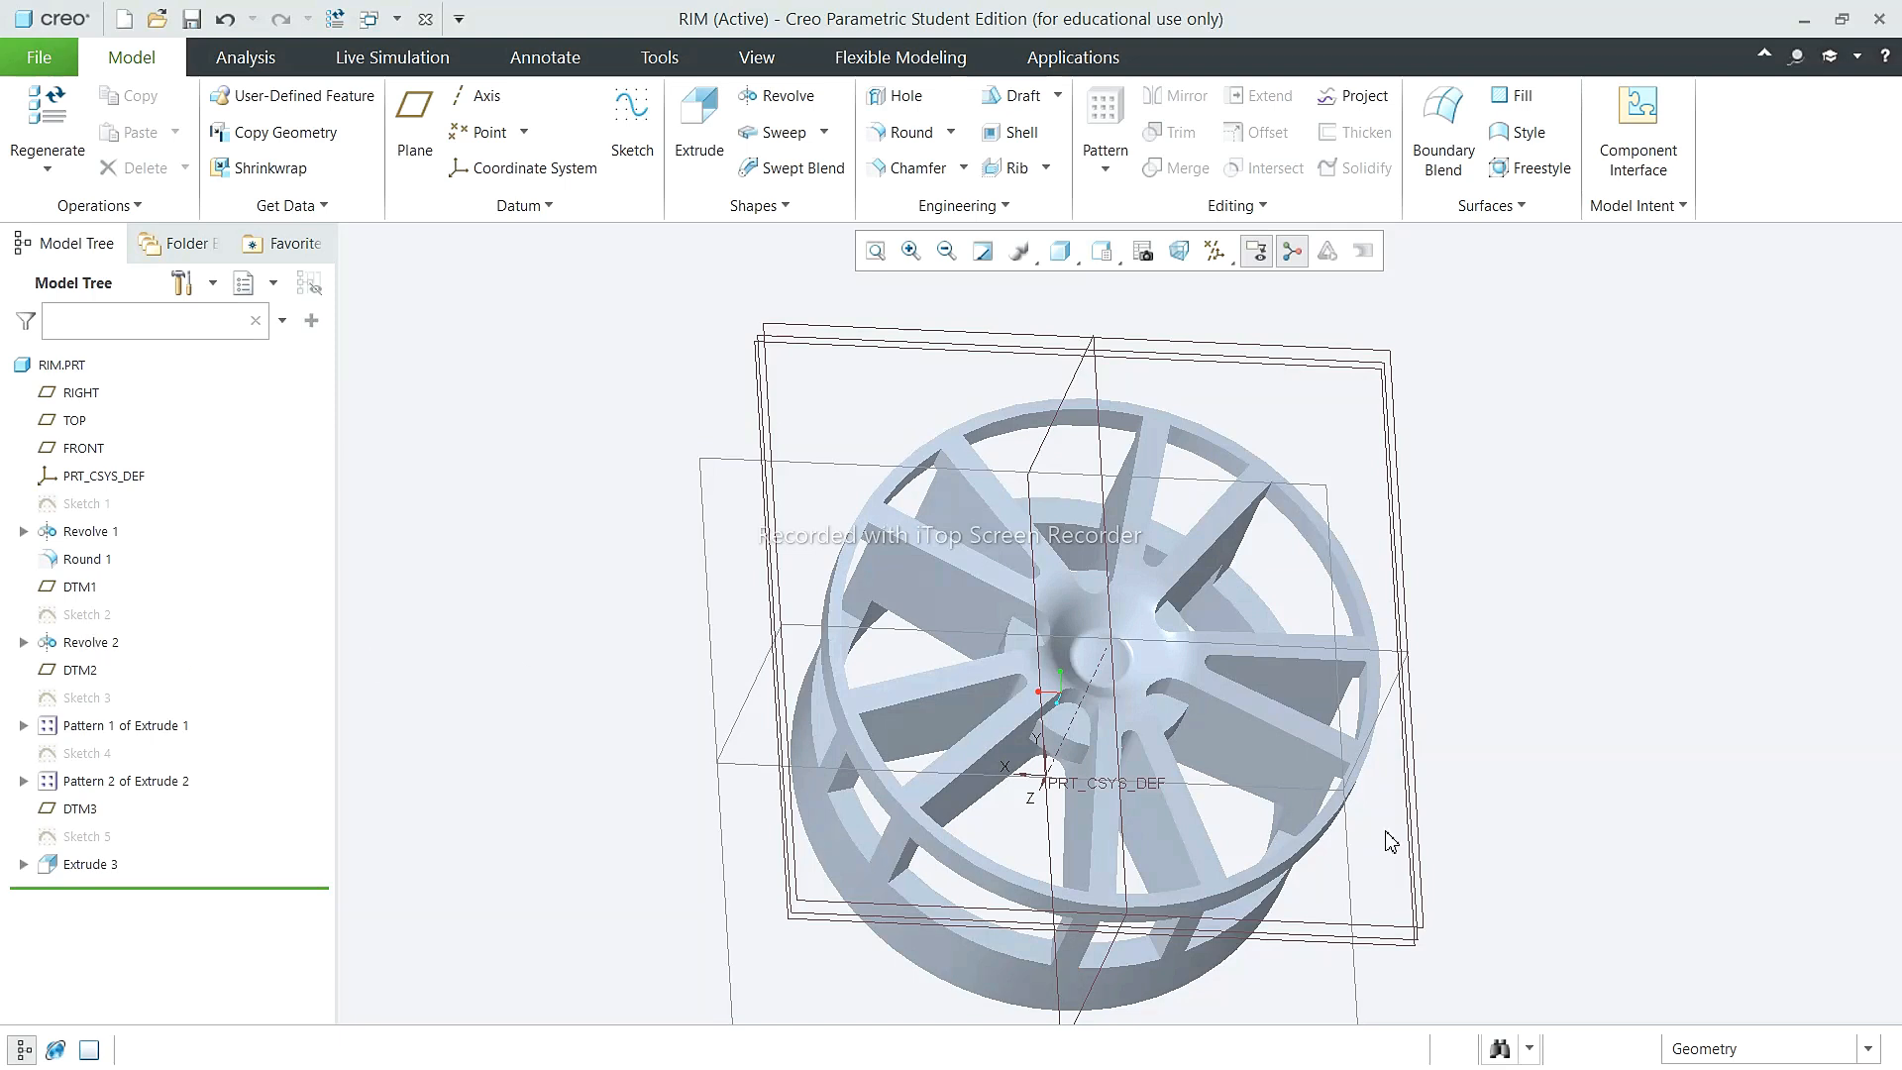
Step: Try to move Revolve 1 below Extrude 3 in the feature order
left_click(75, 505)
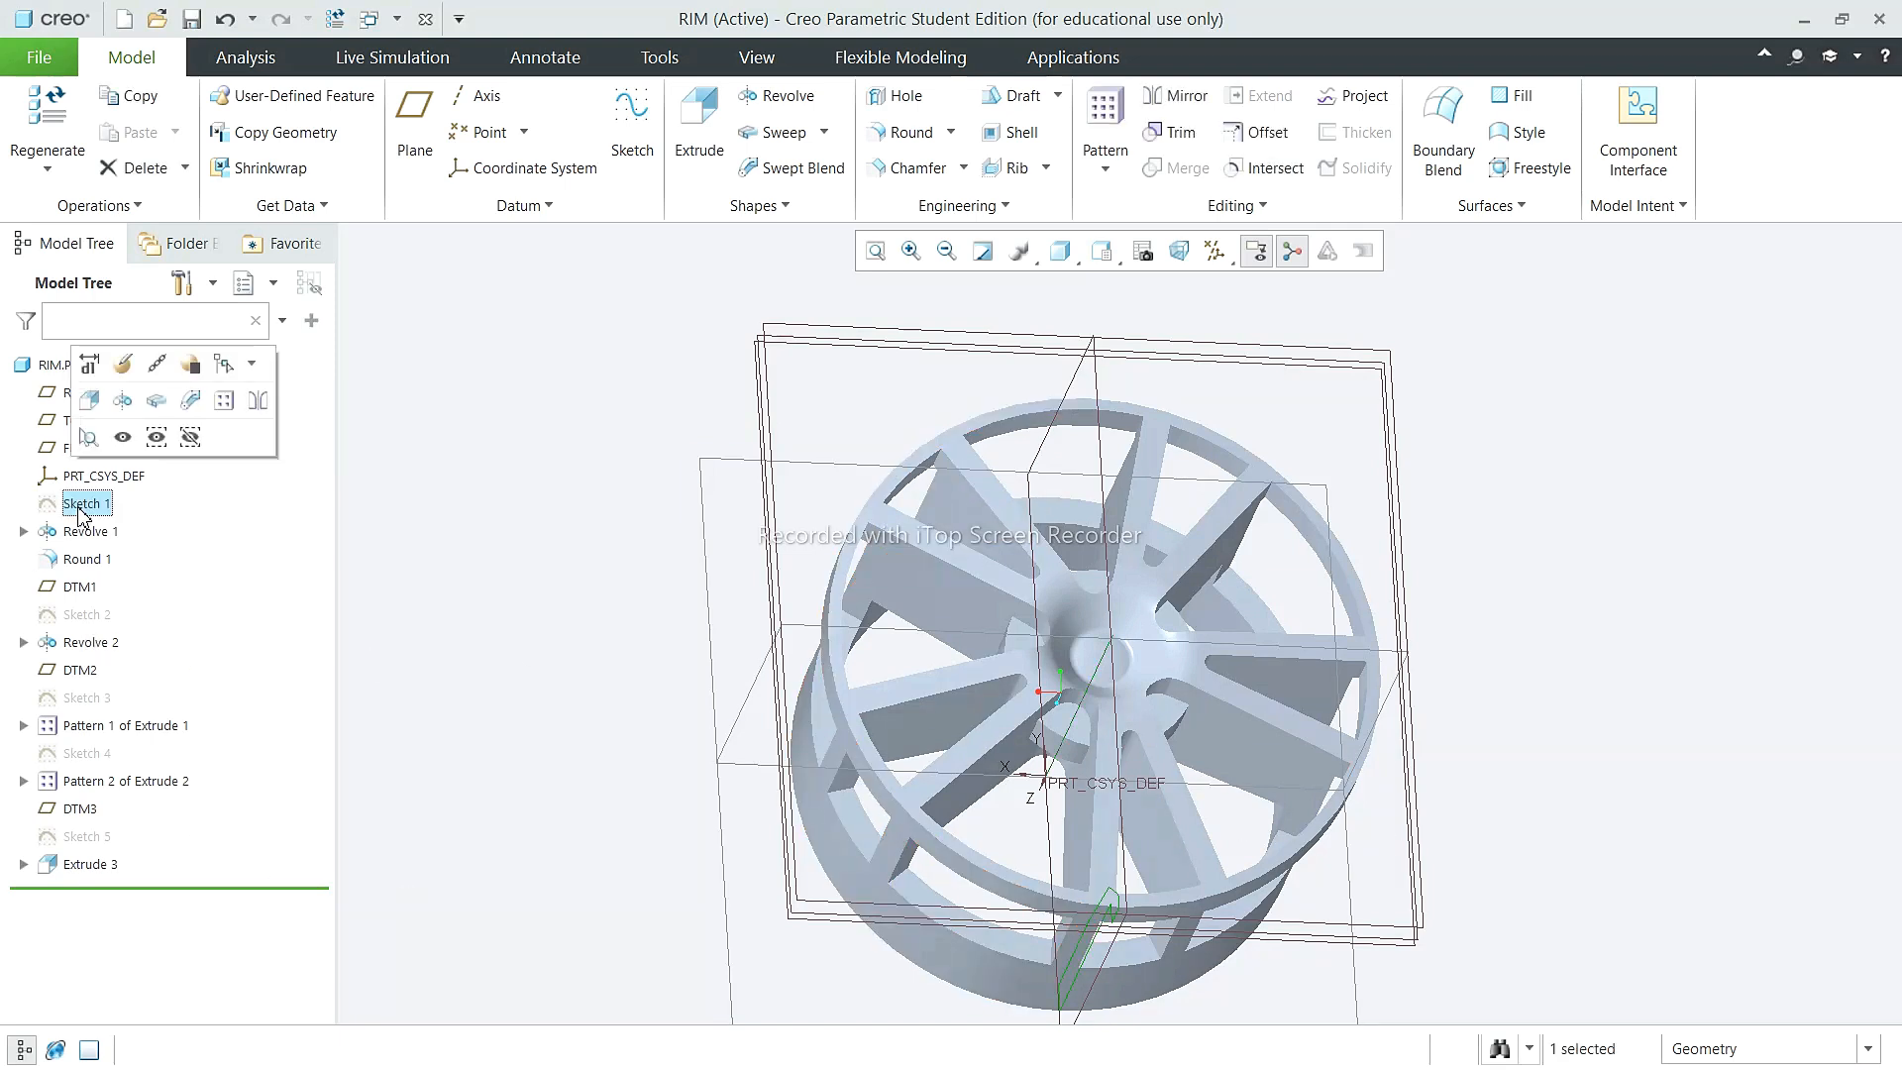
left_click_drag(130, 541, 127, 884)
left_click_drag(92, 551, 146, 871)
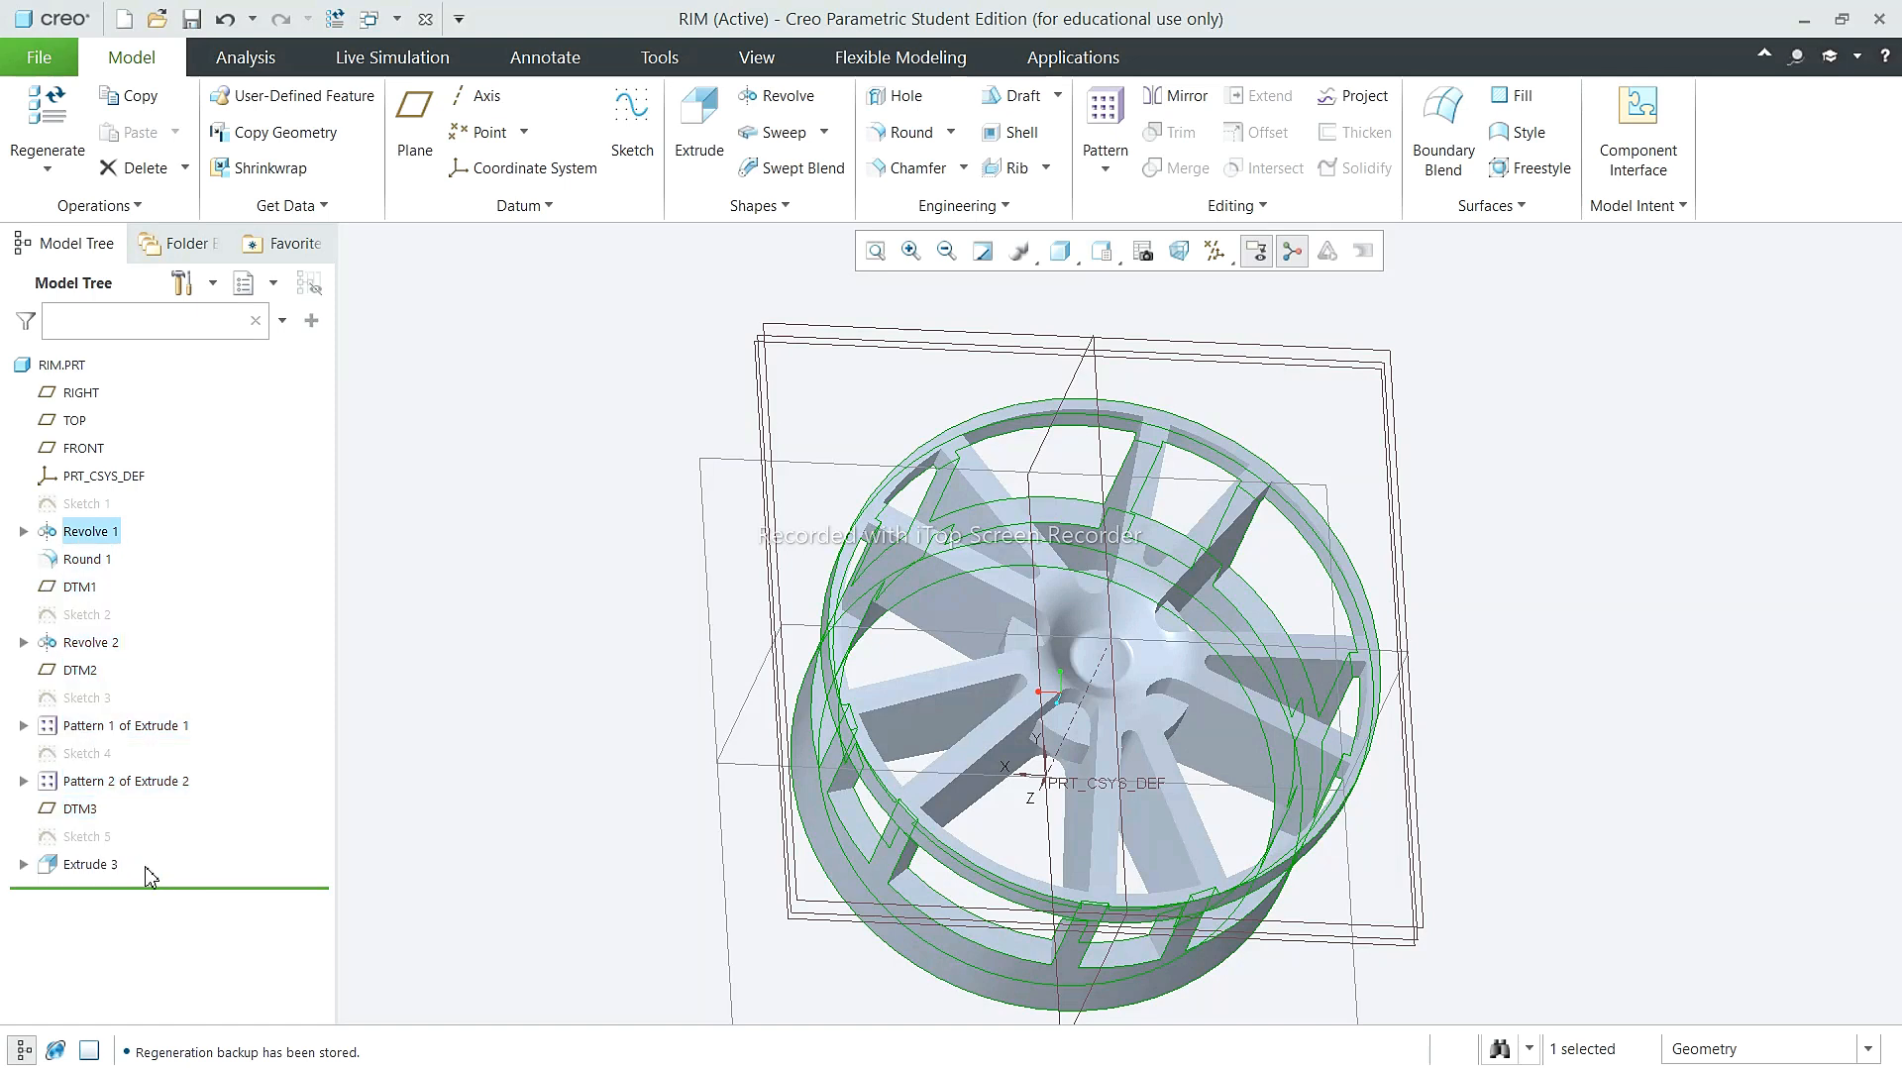
Step: Paste a copy of Sketch 1 onto the RIGHT datum plane, with TOP as the orientation reference
left_click(75, 505)
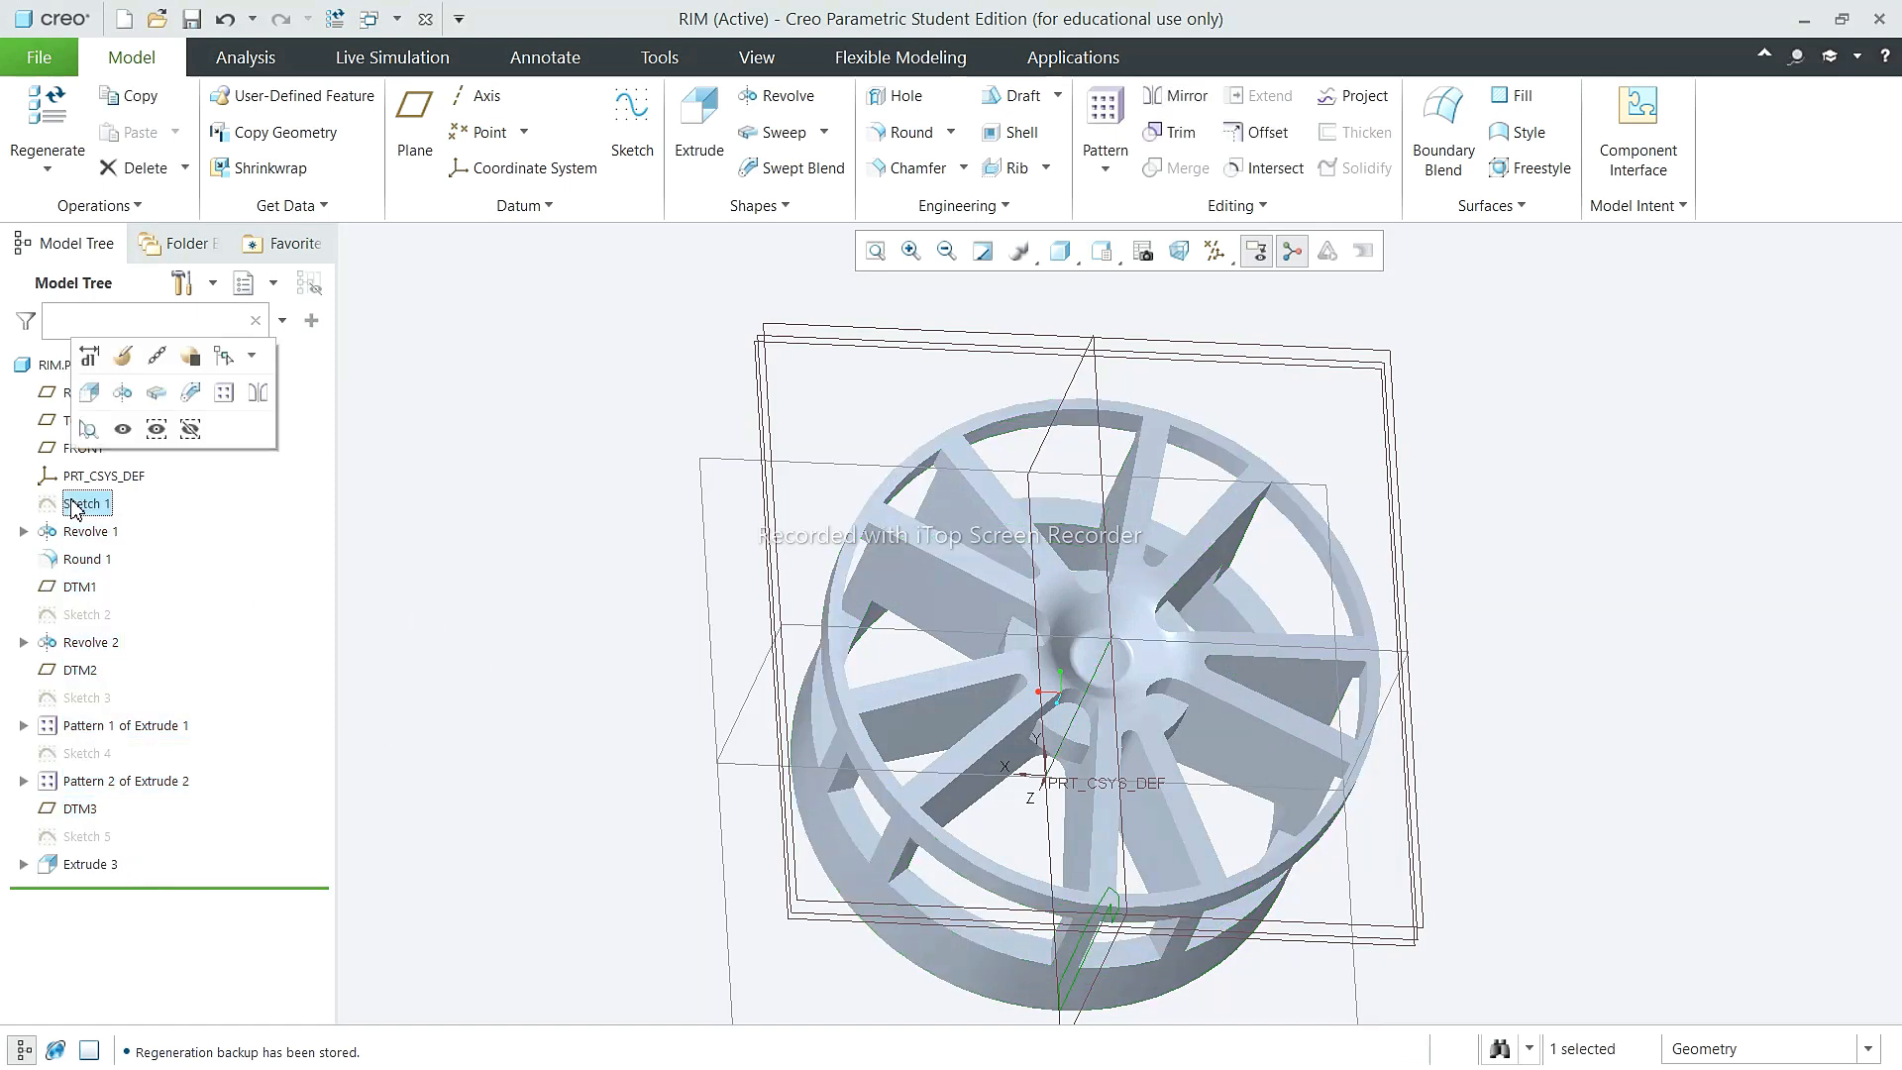
left_click(172, 912)
left_click(85, 393)
key("s")
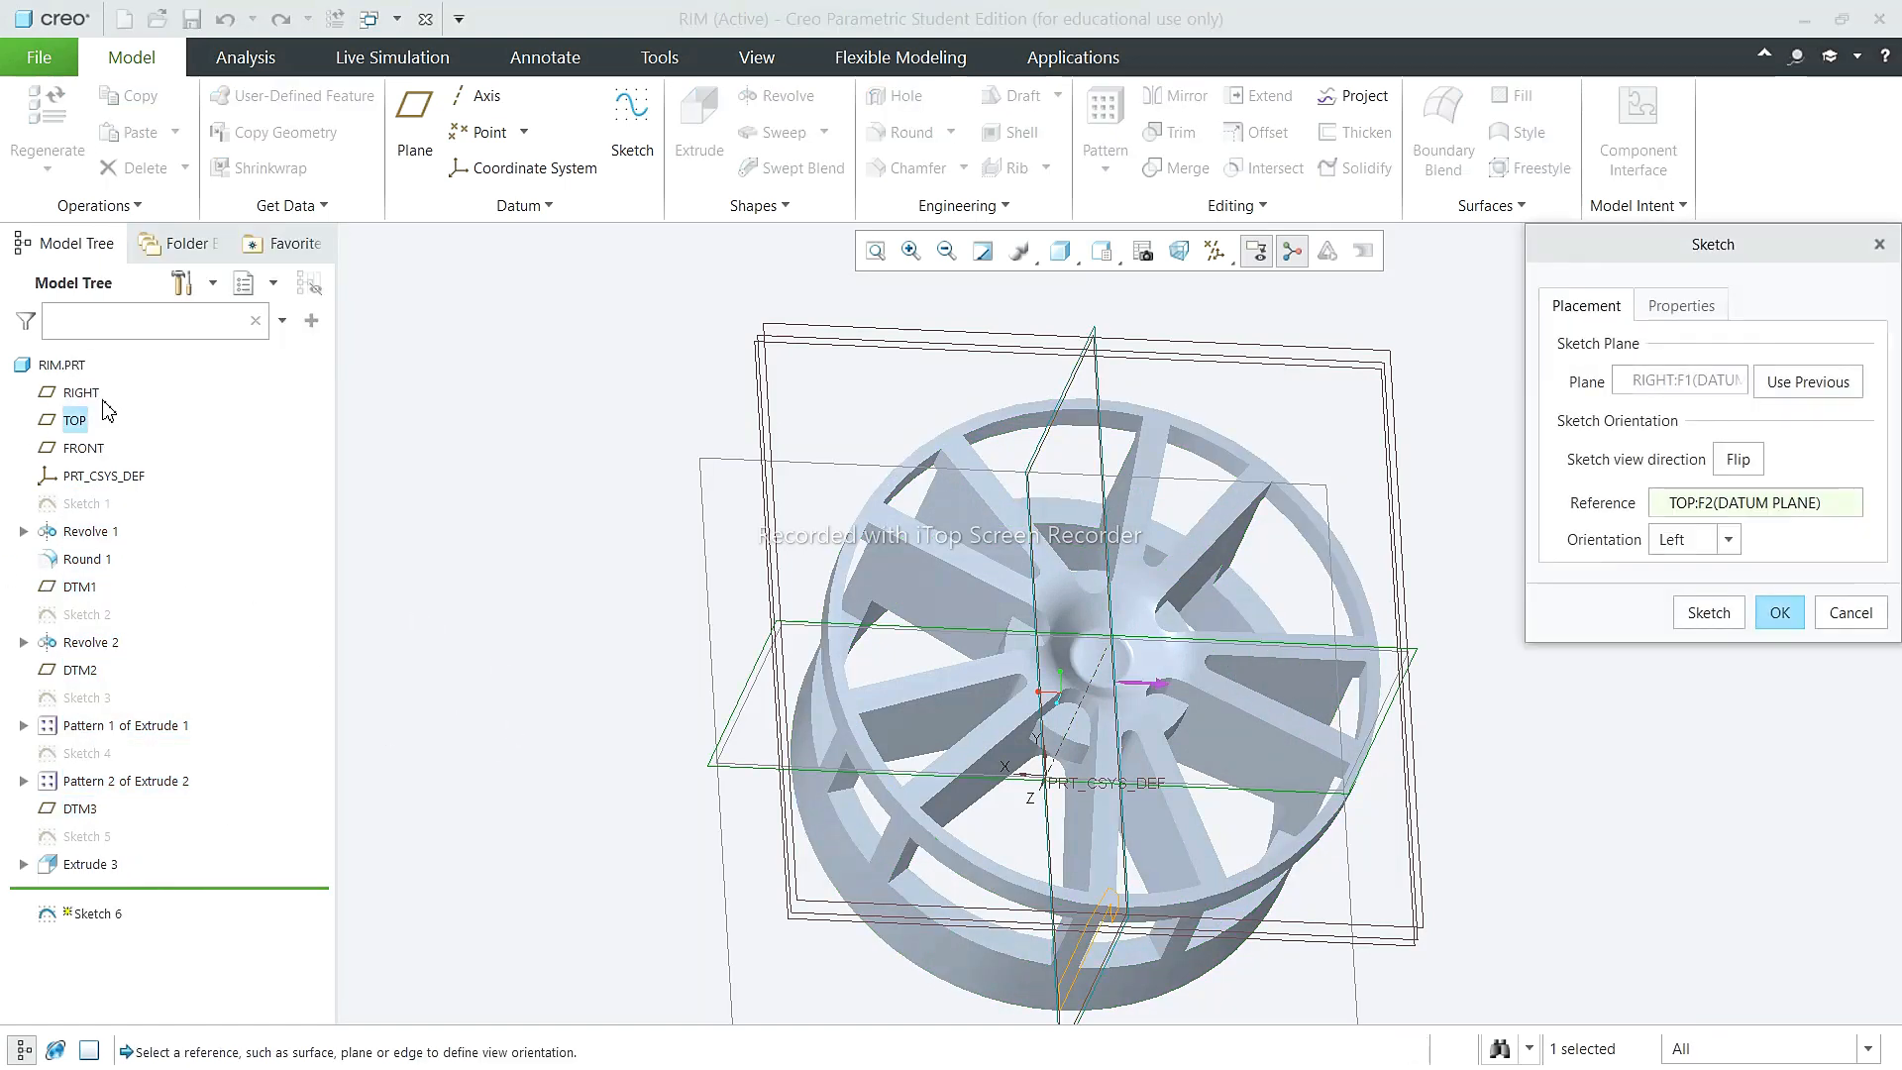
left_click(1764, 615)
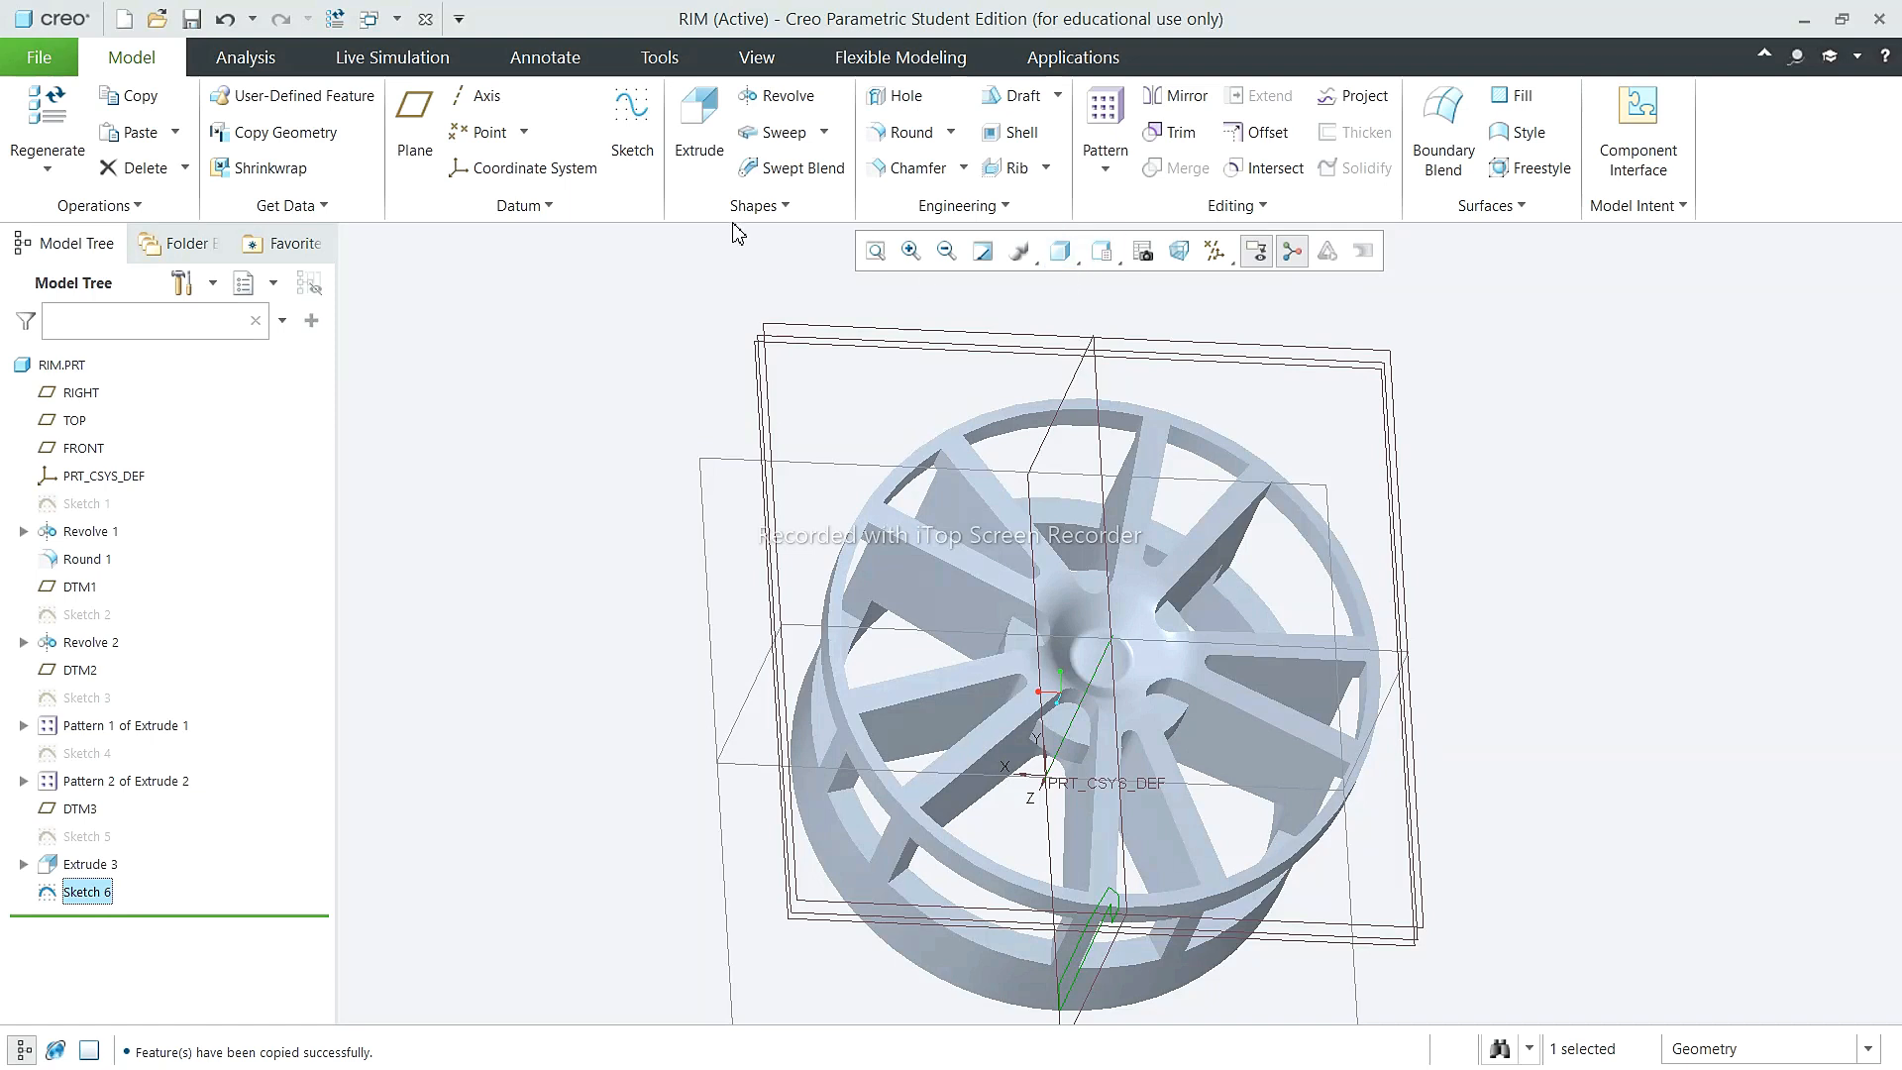
Step: Revolve the copied rim profile 360 degrees as a solid about its internal centerline
left_click(787, 95)
middle_click_drag(1387, 386, 1448, 401)
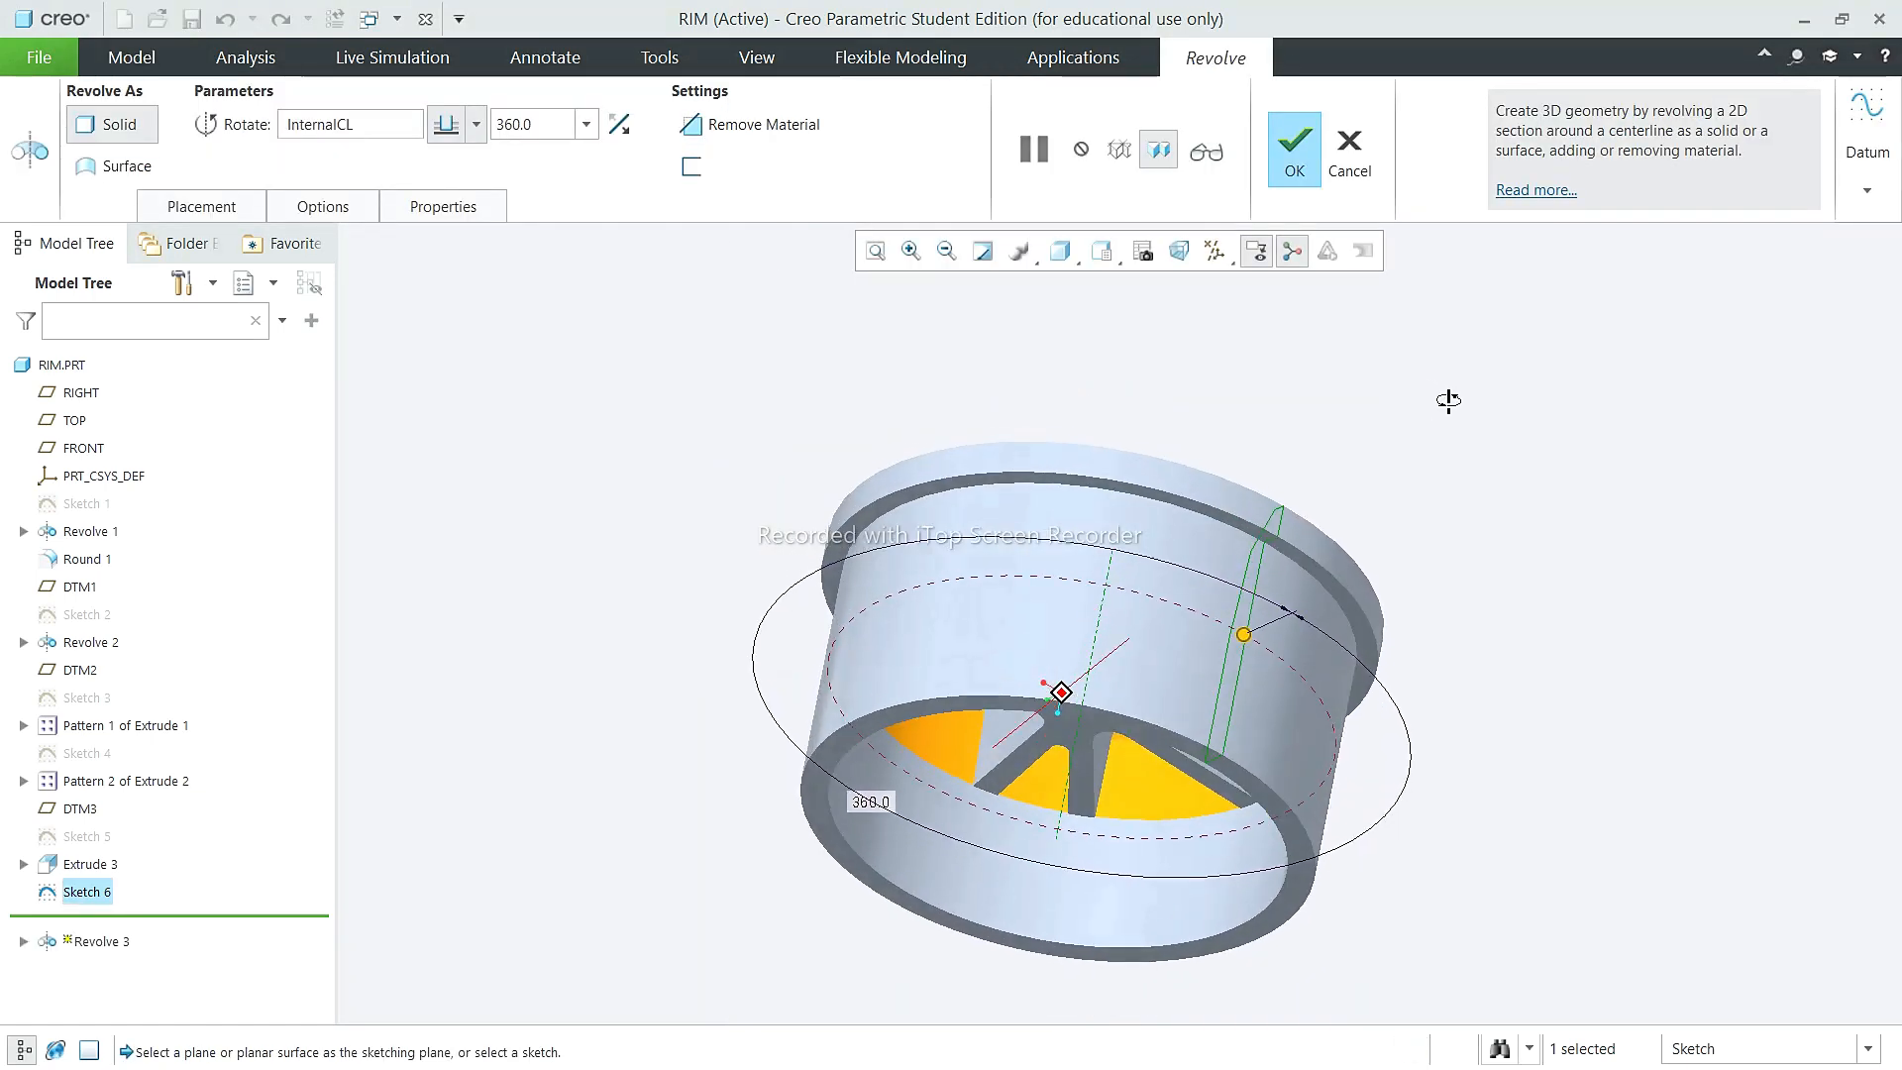
left_click(1295, 149)
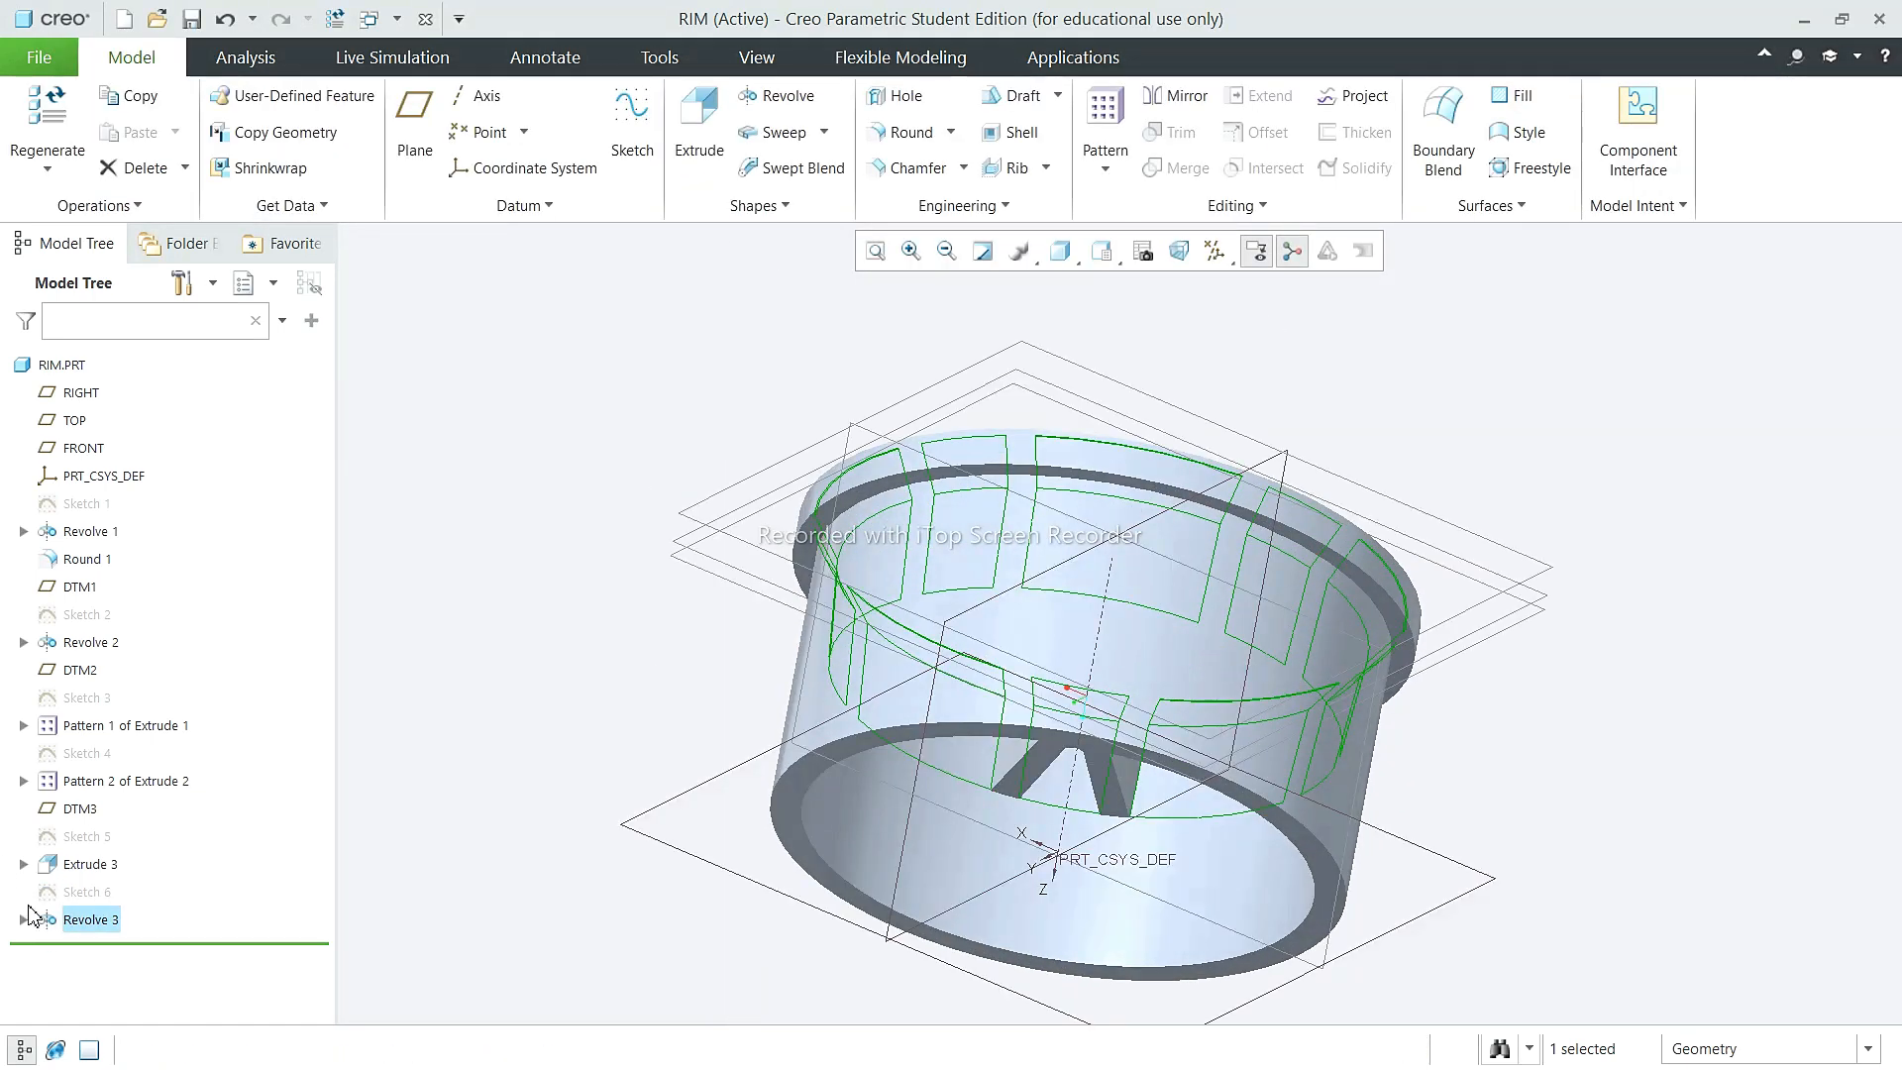
Step: Edit the new revolve's sketch and add a rectangular lip about 14.5 wide to the outer side of the profile's lower end
left_click(102, 948)
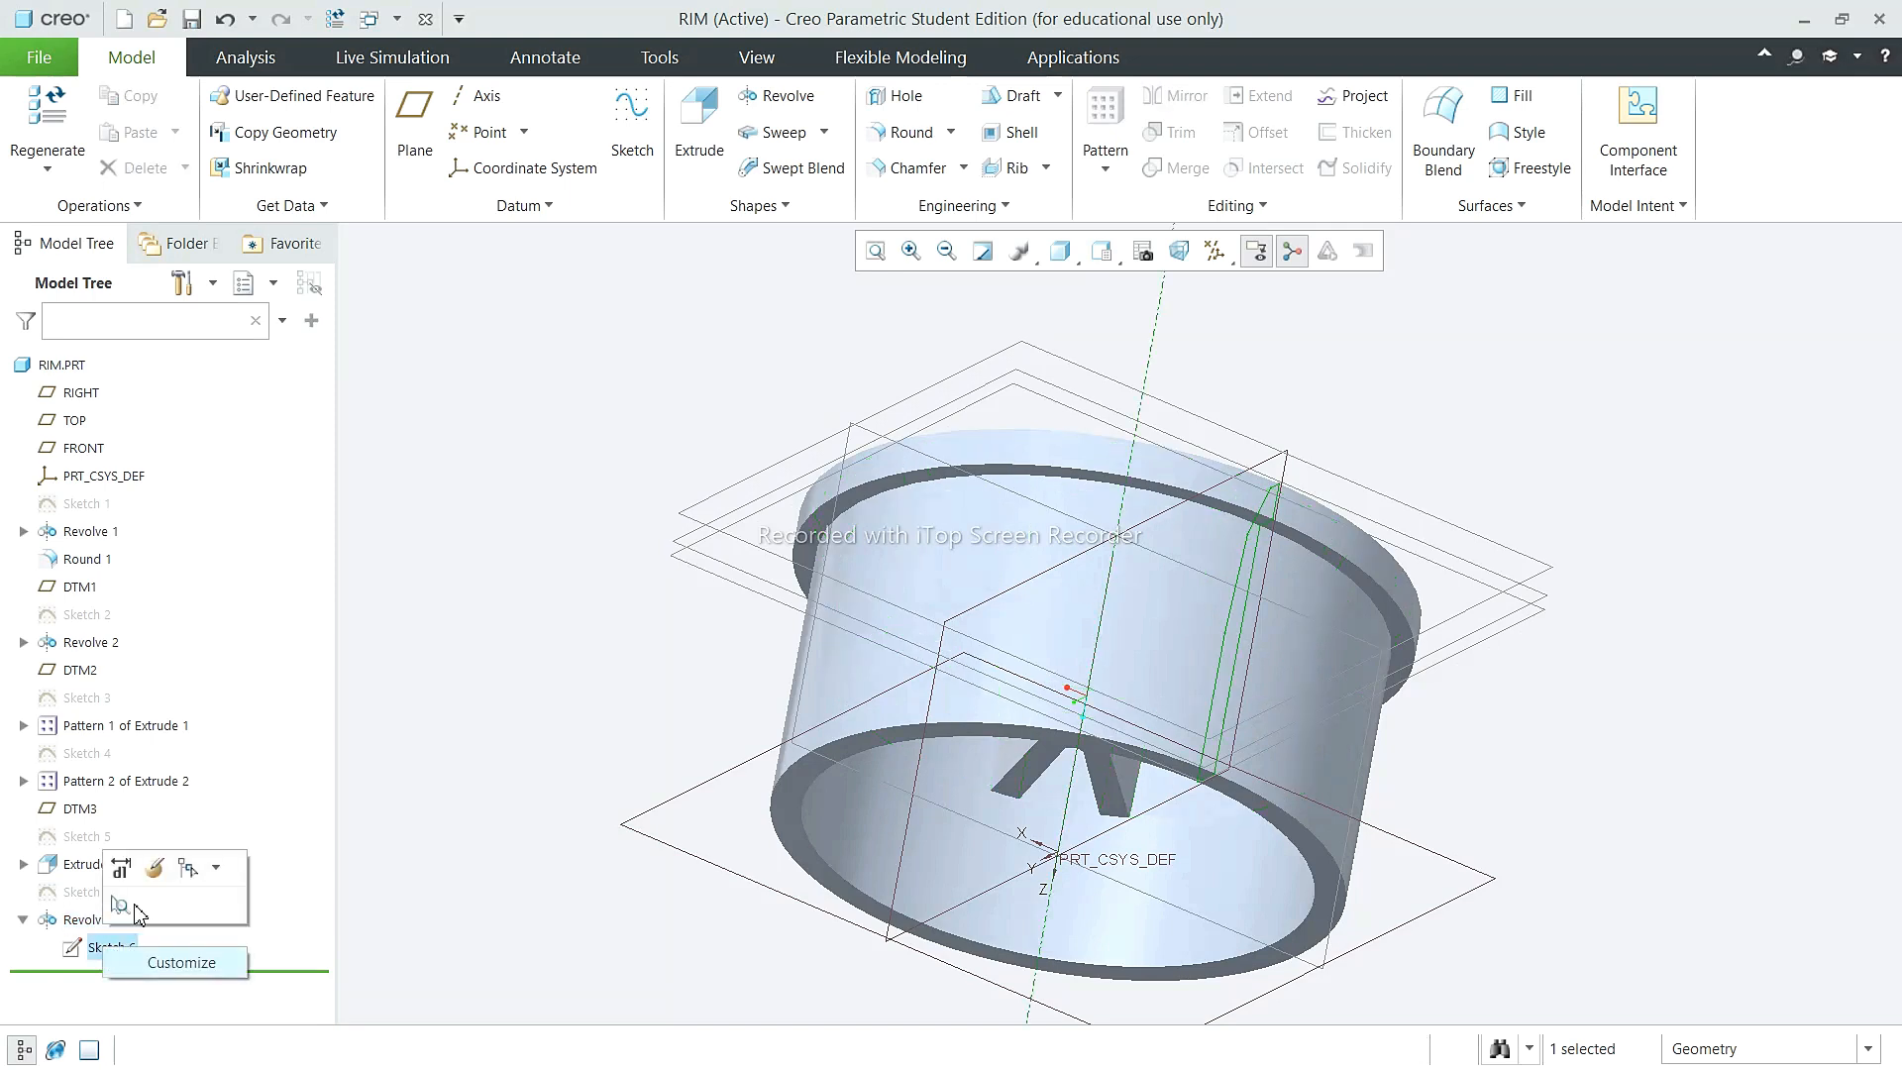
left_click(125, 868)
left_click(1179, 252)
scroll(1330, 822, "down", 4)
scroll(1331, 822, "up", 5)
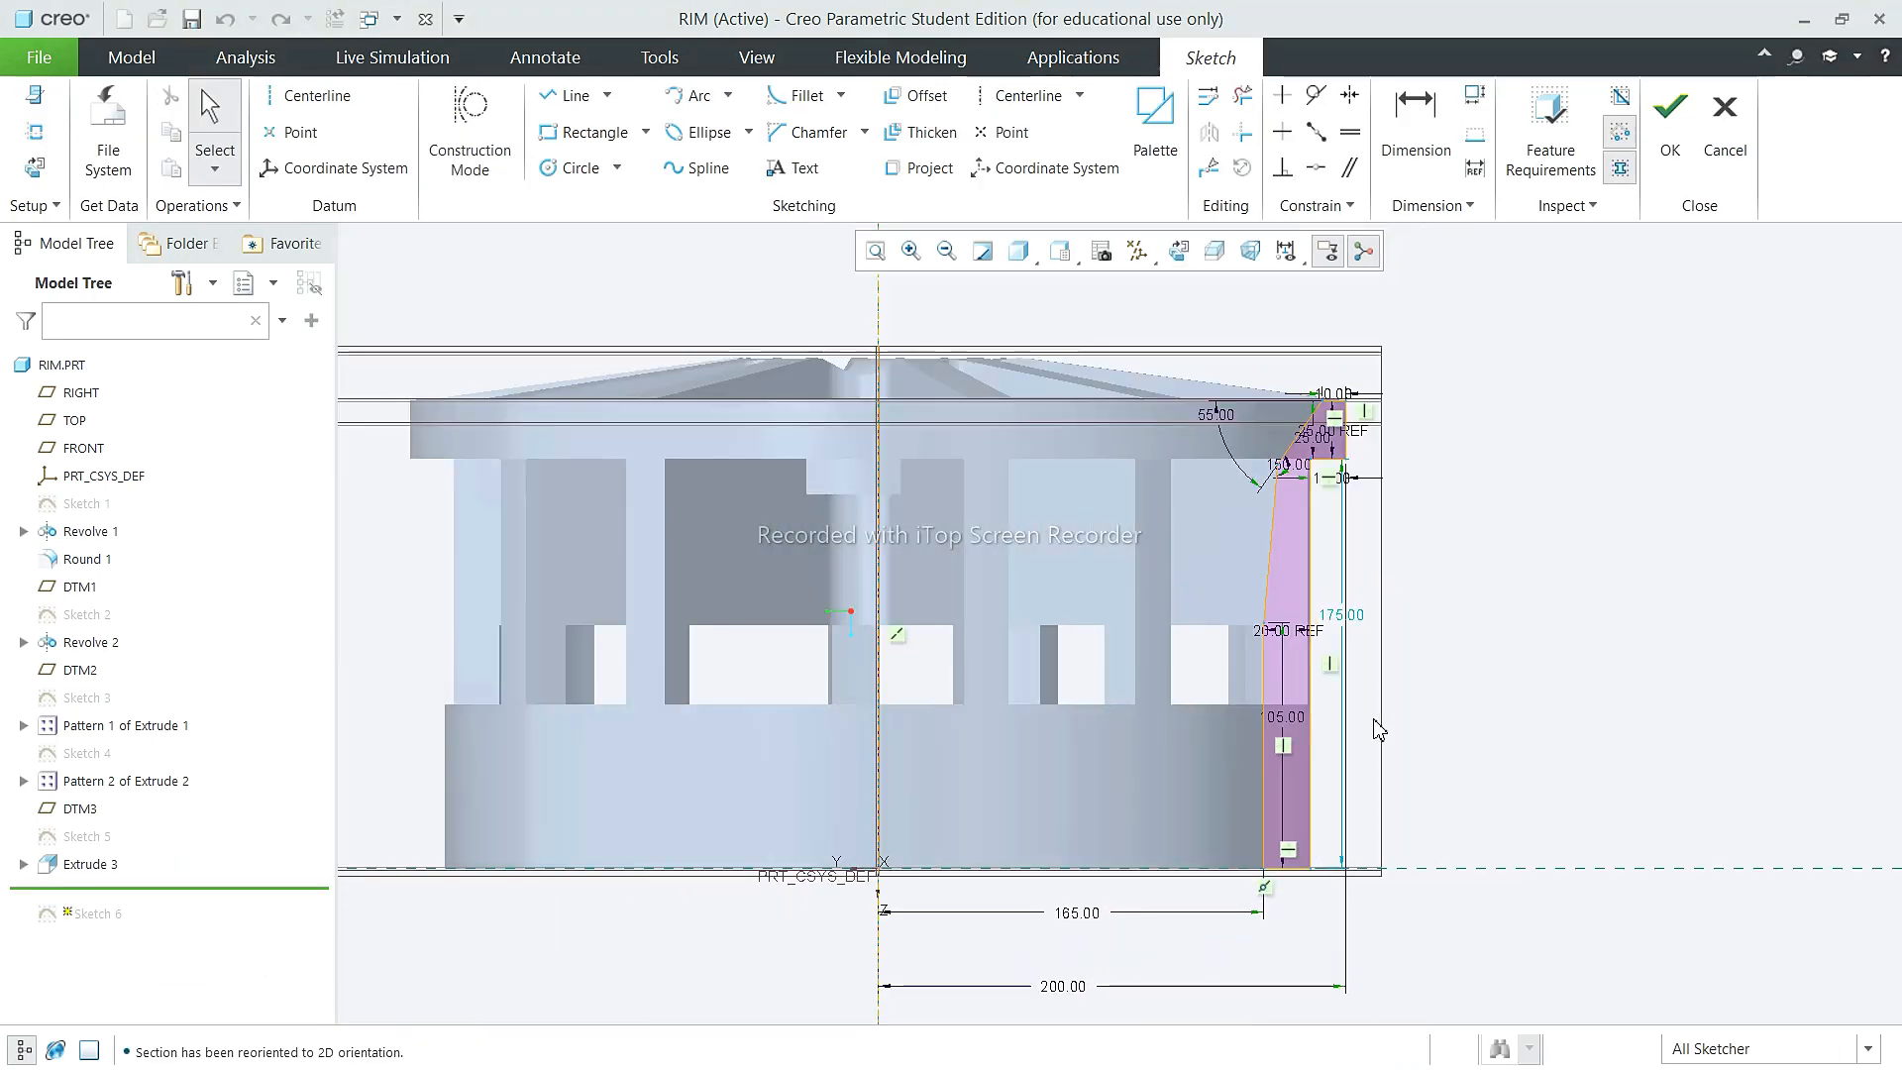
scroll(1238, 762, "down", 4)
left_click(576, 98)
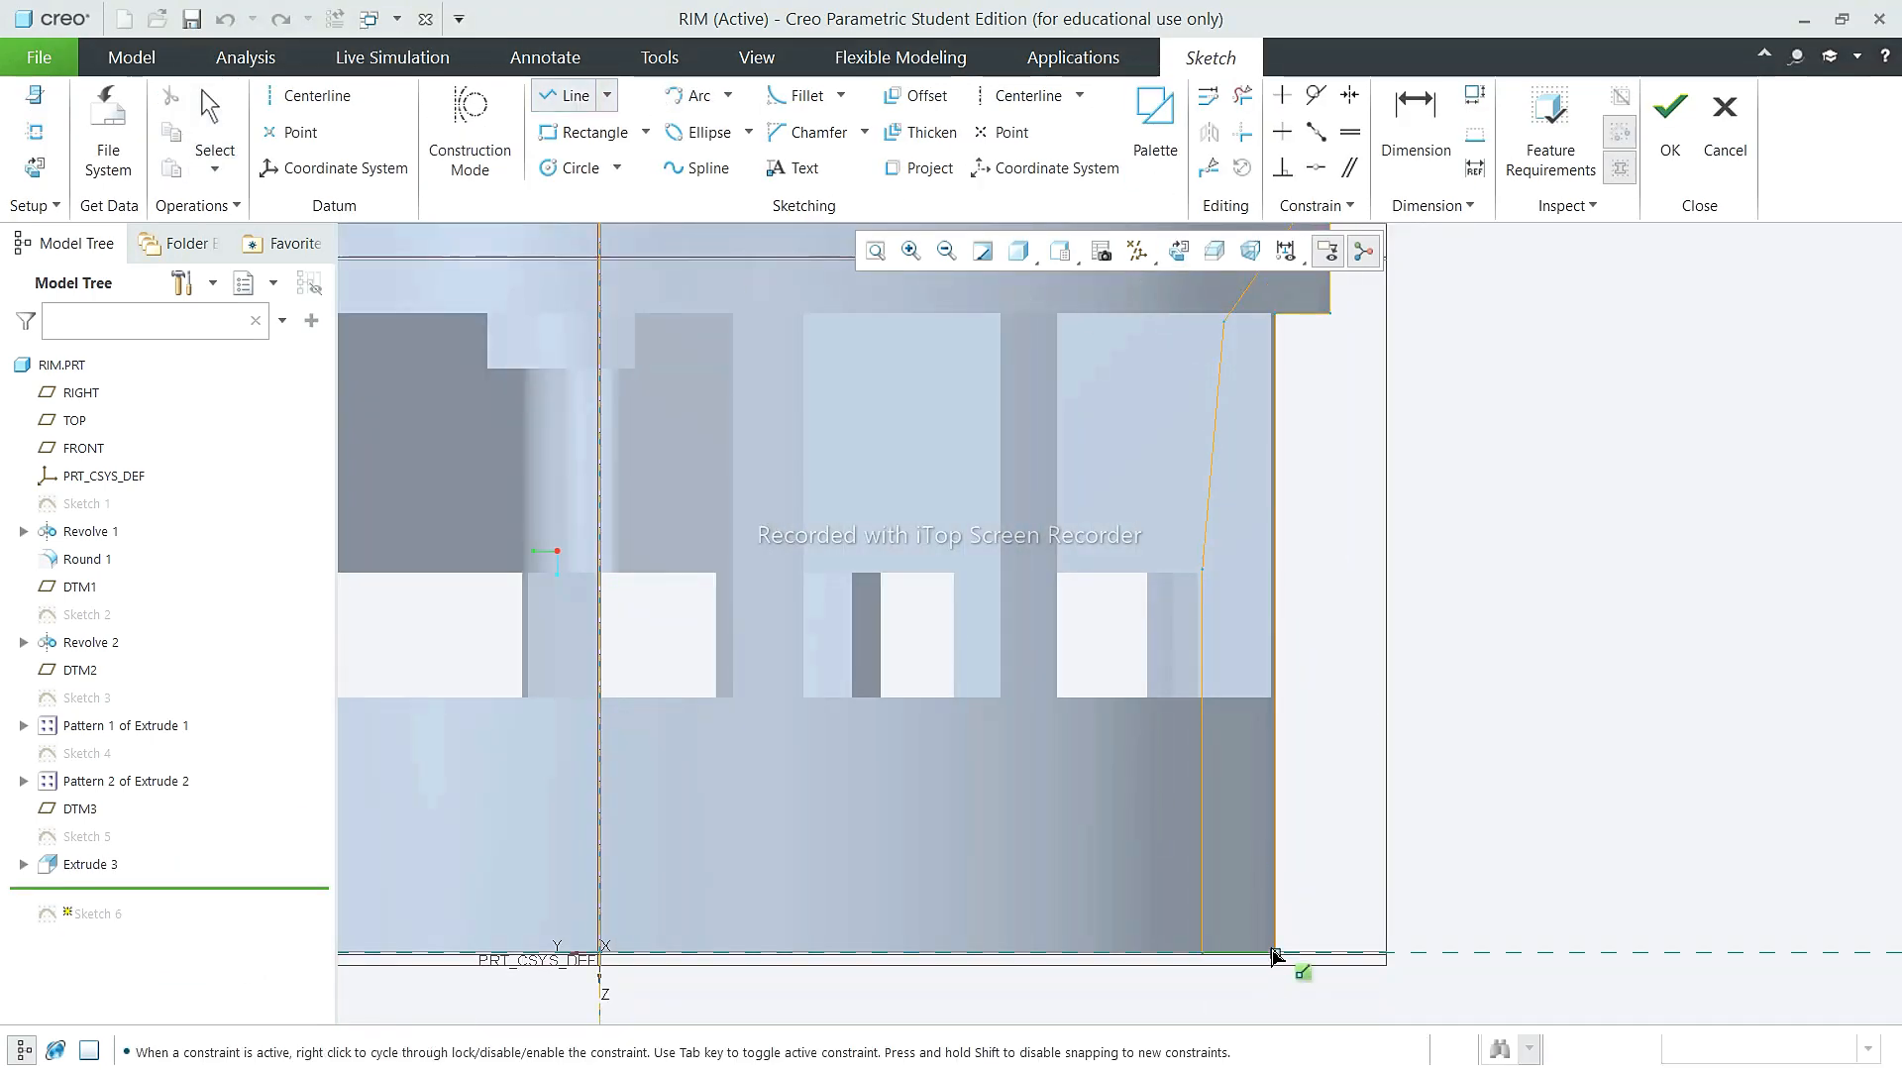
left_click(1277, 883)
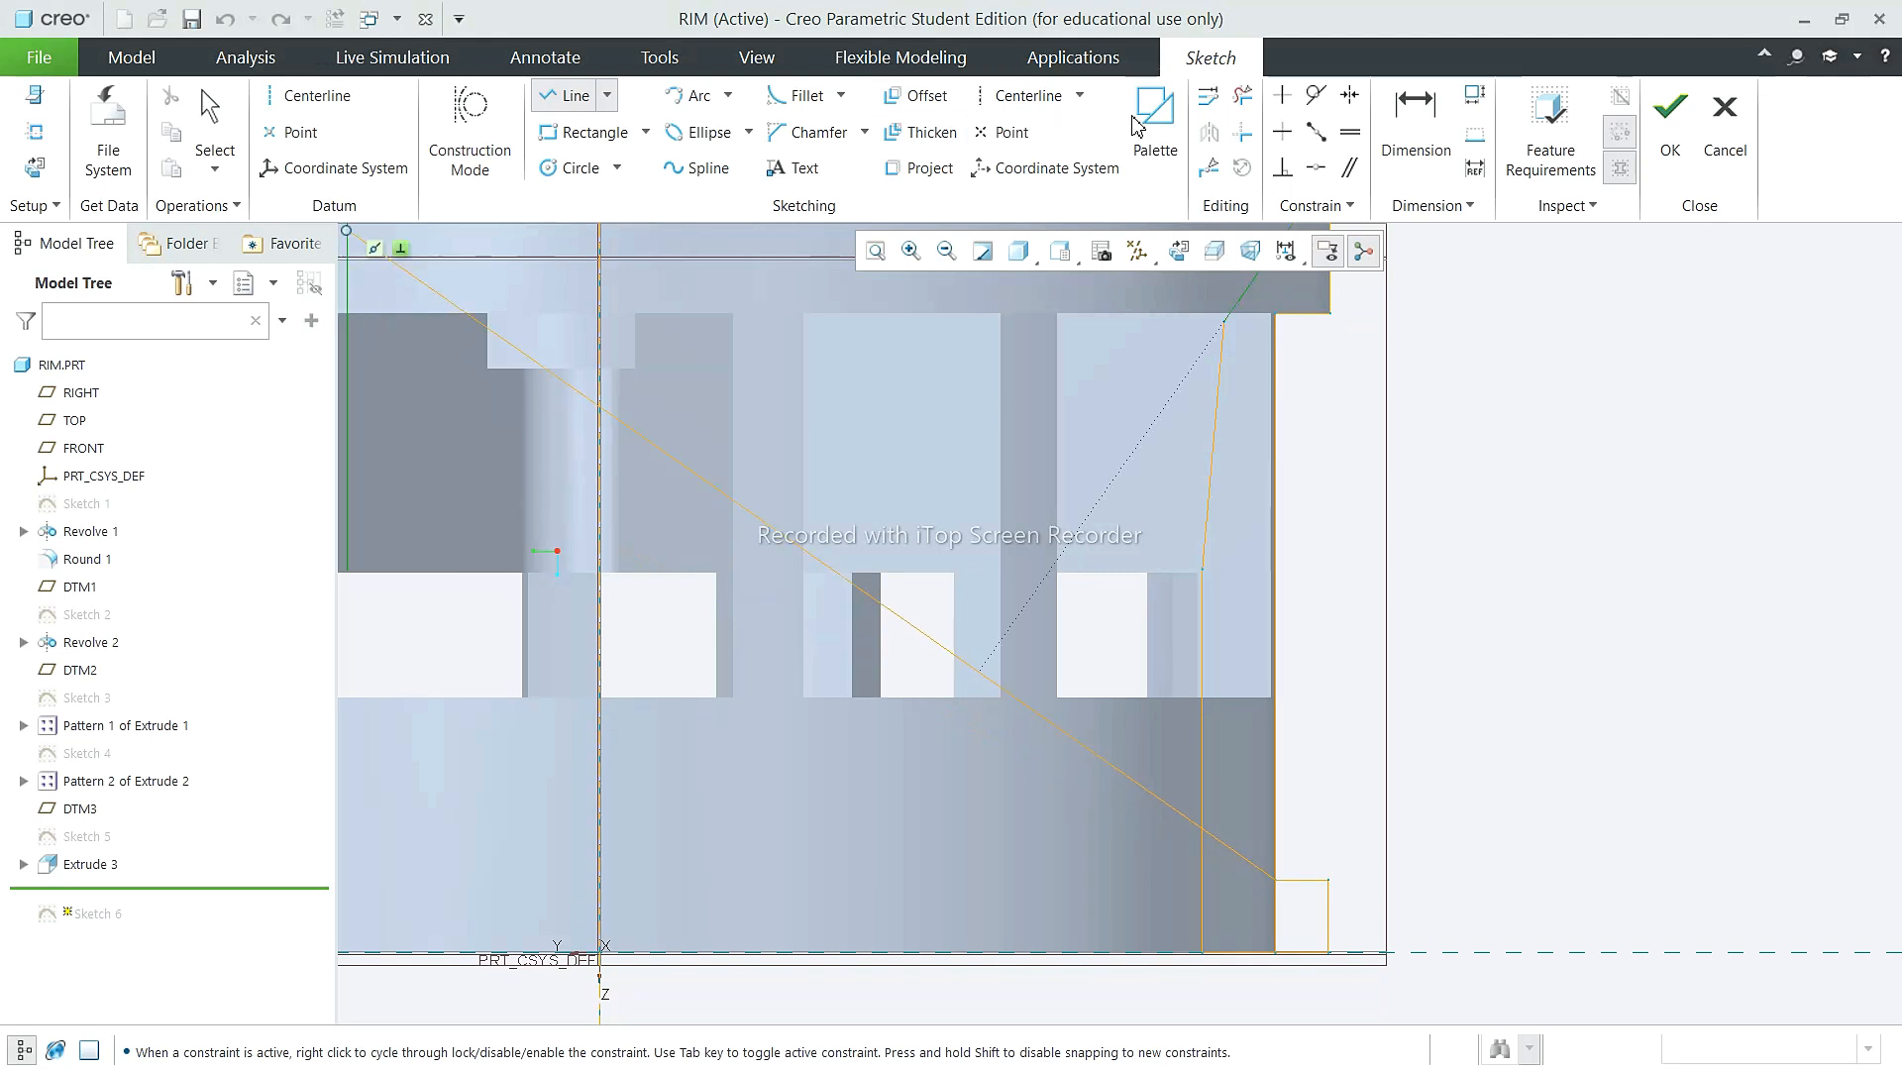
Step: Set the width of the lower lip to 15 with a dimension
left_click(1415, 125)
scroll(1343, 940, "down", 2)
double_click(1267, 912)
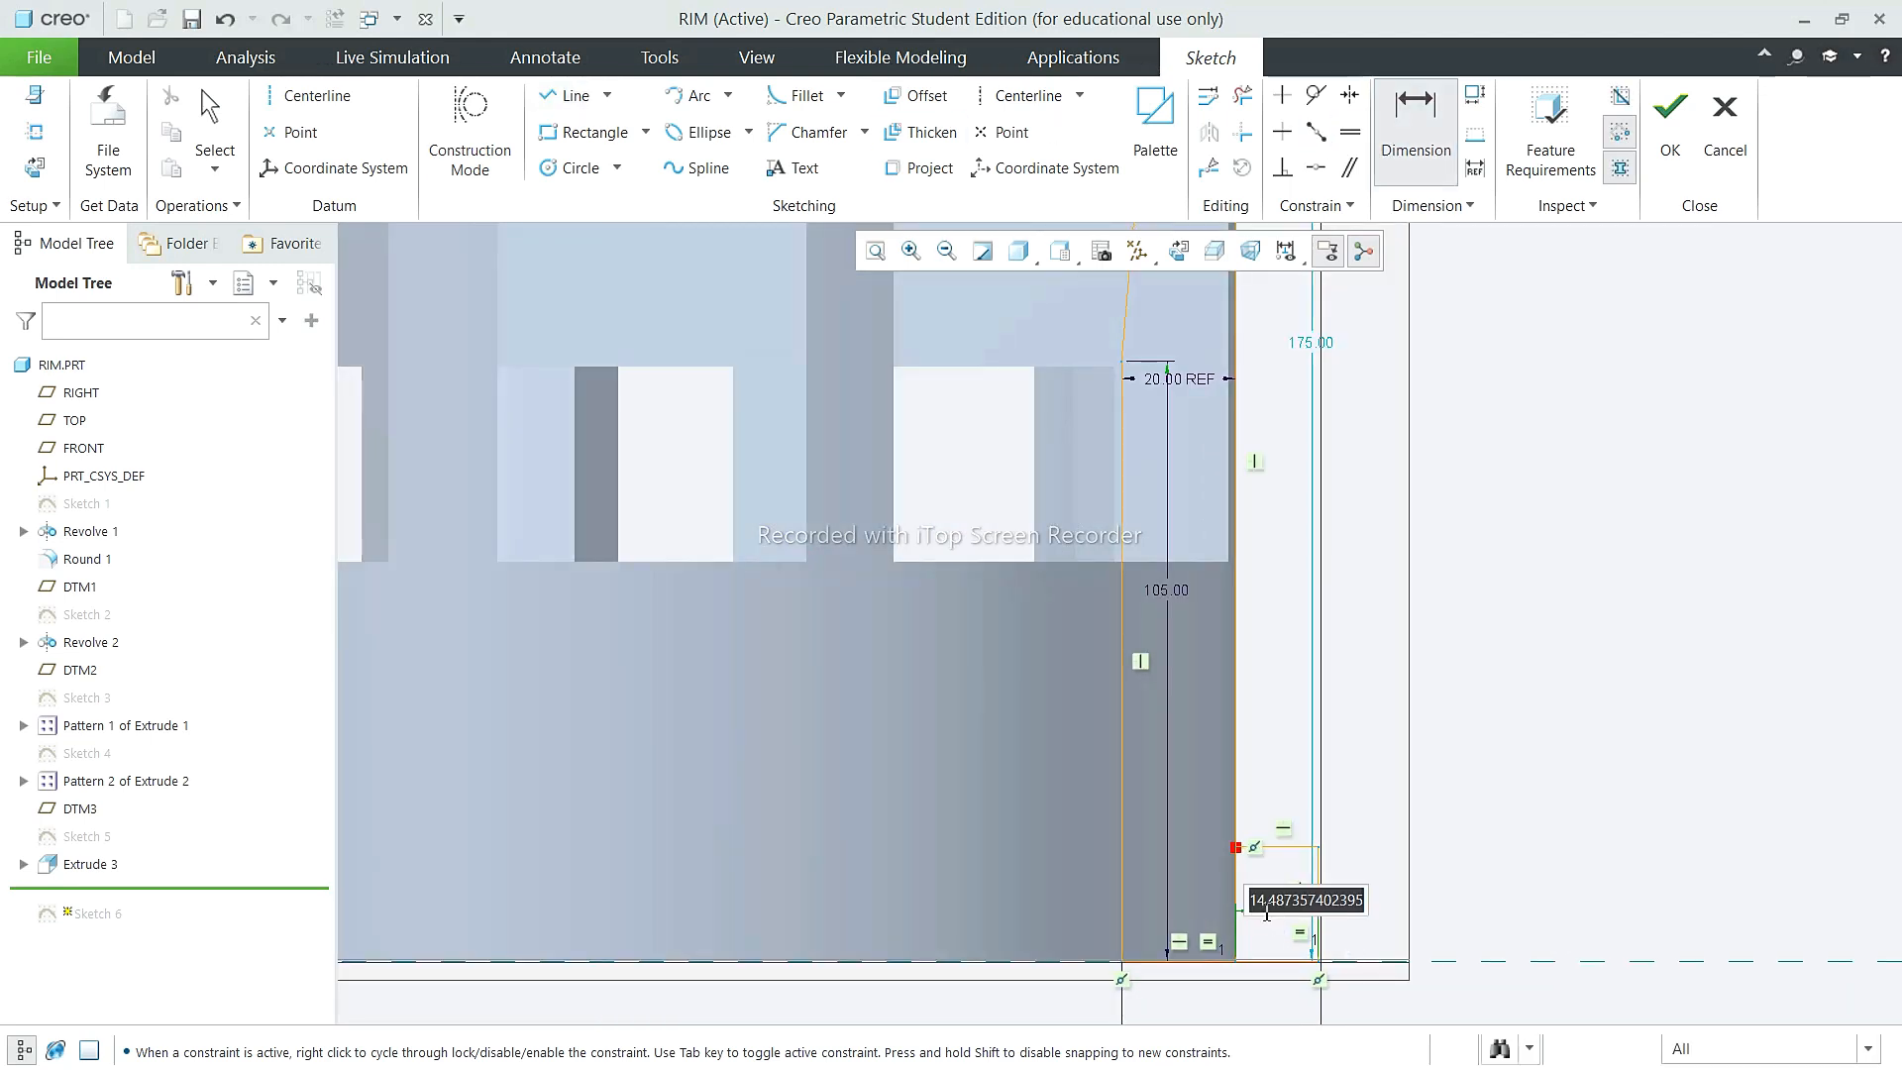
type("15")
key("Return")
Step: Try to add a height dimension to the outer vertical edge of the lower lip
scroll(1265, 900, "up", 4)
scroll(1248, 595, "down", 5)
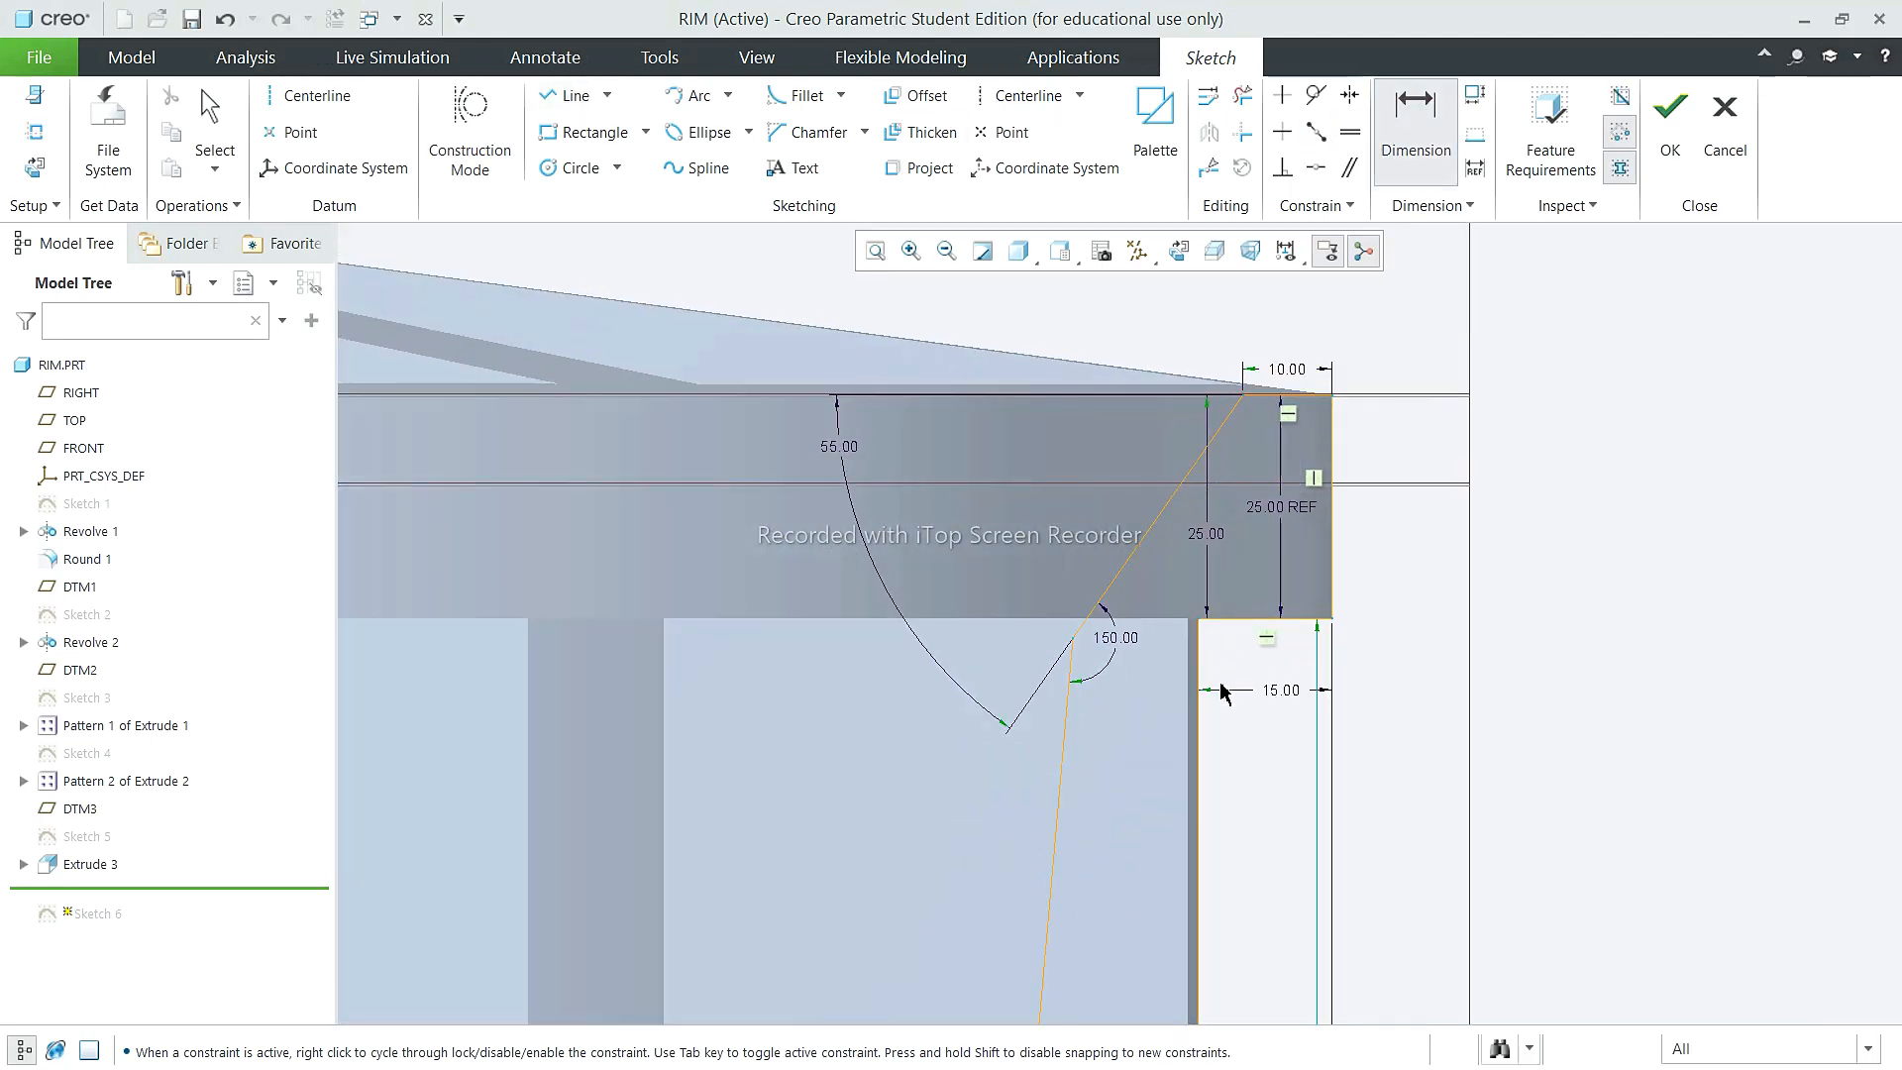
scroll(1220, 690, "up", 4)
scroll(1258, 862, "down", 5)
left_click(1287, 860)
middle_click(1327, 856)
left_click(1559, 313)
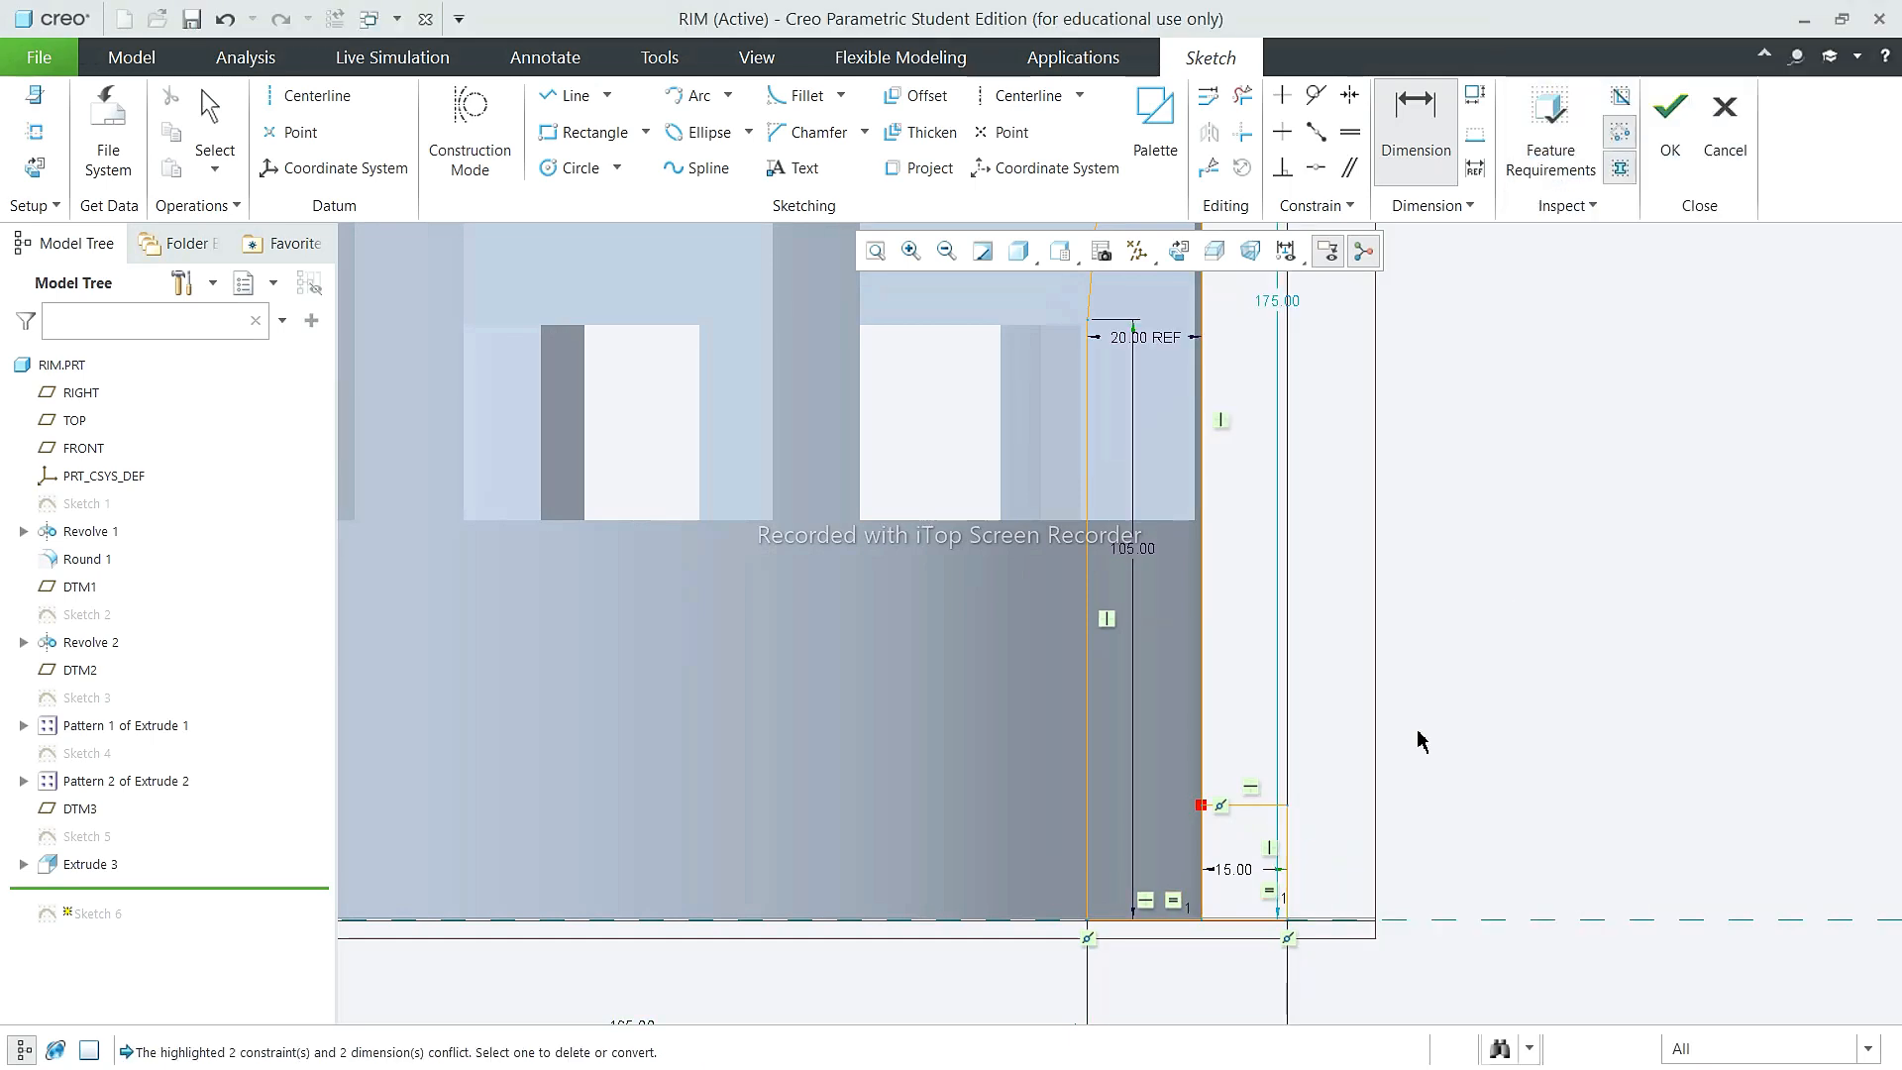
Step: Trim away the vertical segment between the lower lip and the barrel profile, then finish the sketch
scroll(1304, 871, "up", 4)
scroll(1222, 492, "down", 5)
scroll(1220, 493, "down", 2)
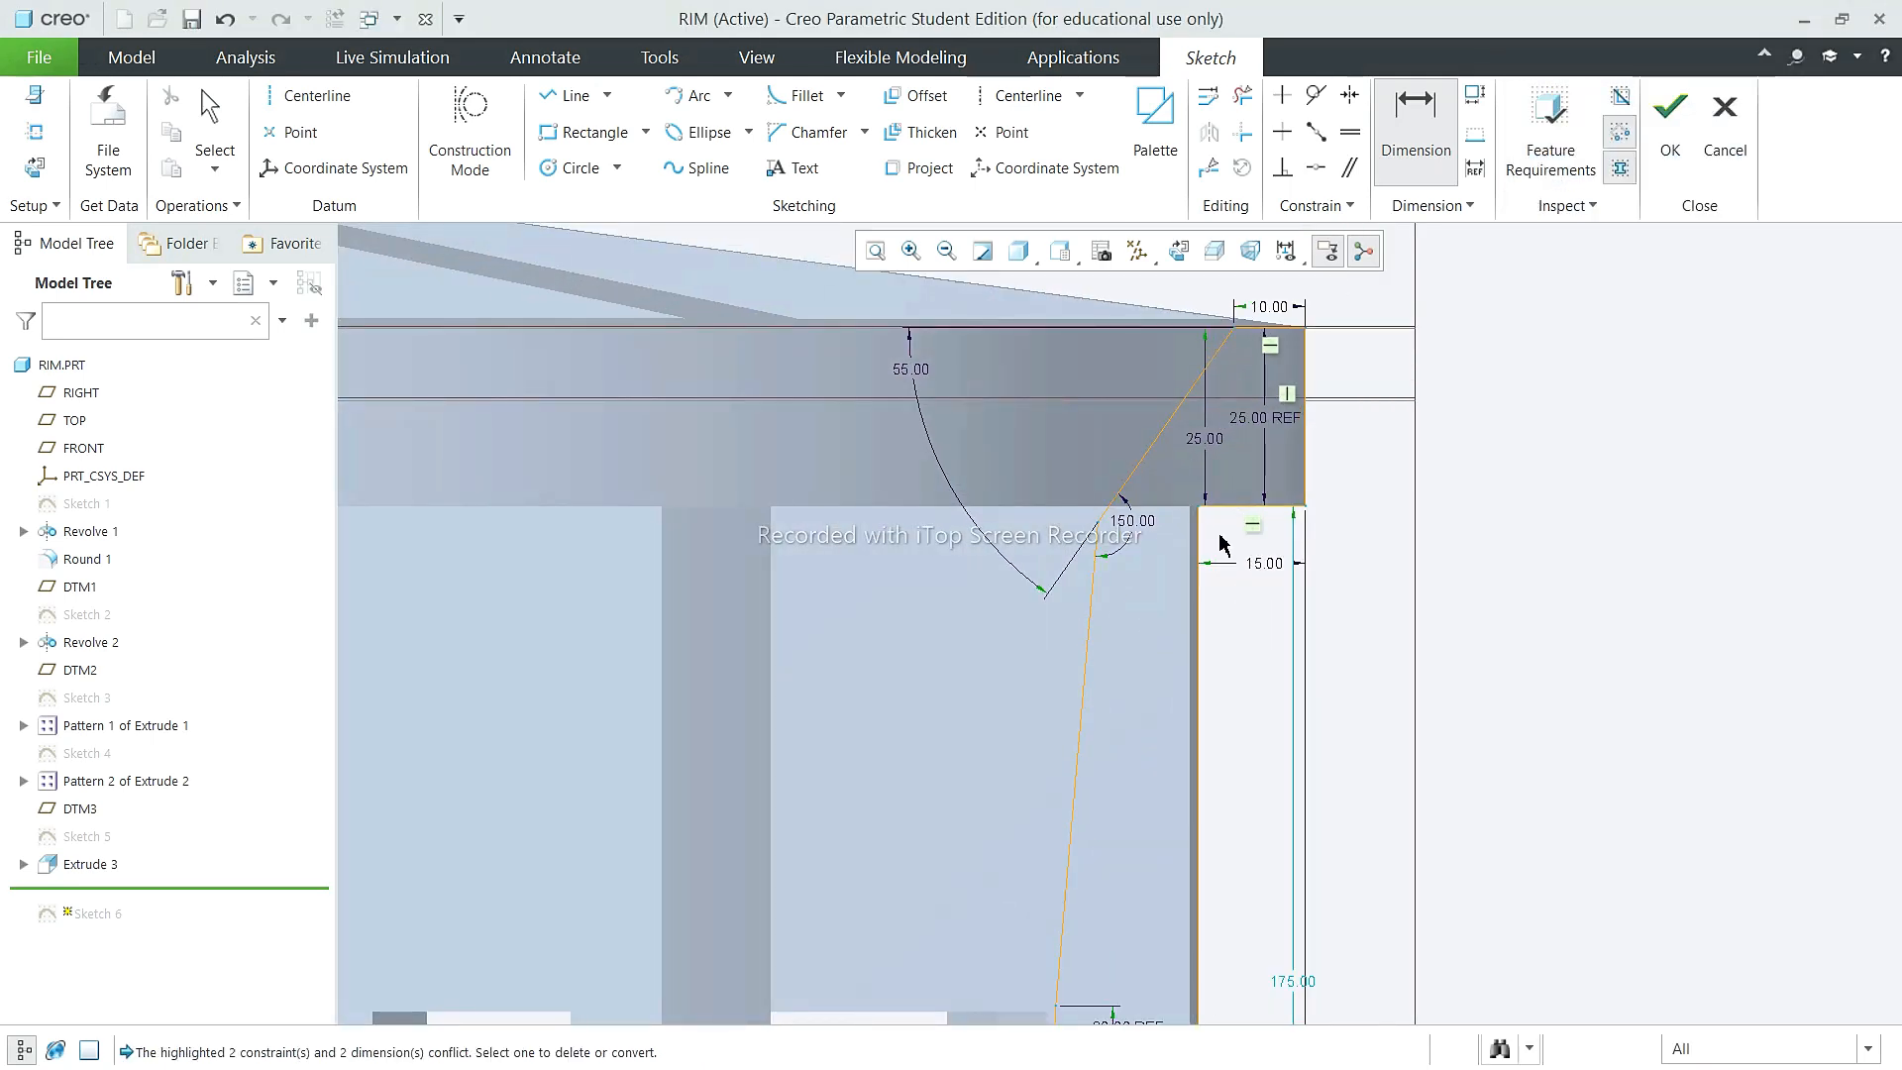
scroll(1223, 545, "up", 6)
scroll(1246, 777, "down", 5)
left_click(1243, 97)
left_click(1206, 854)
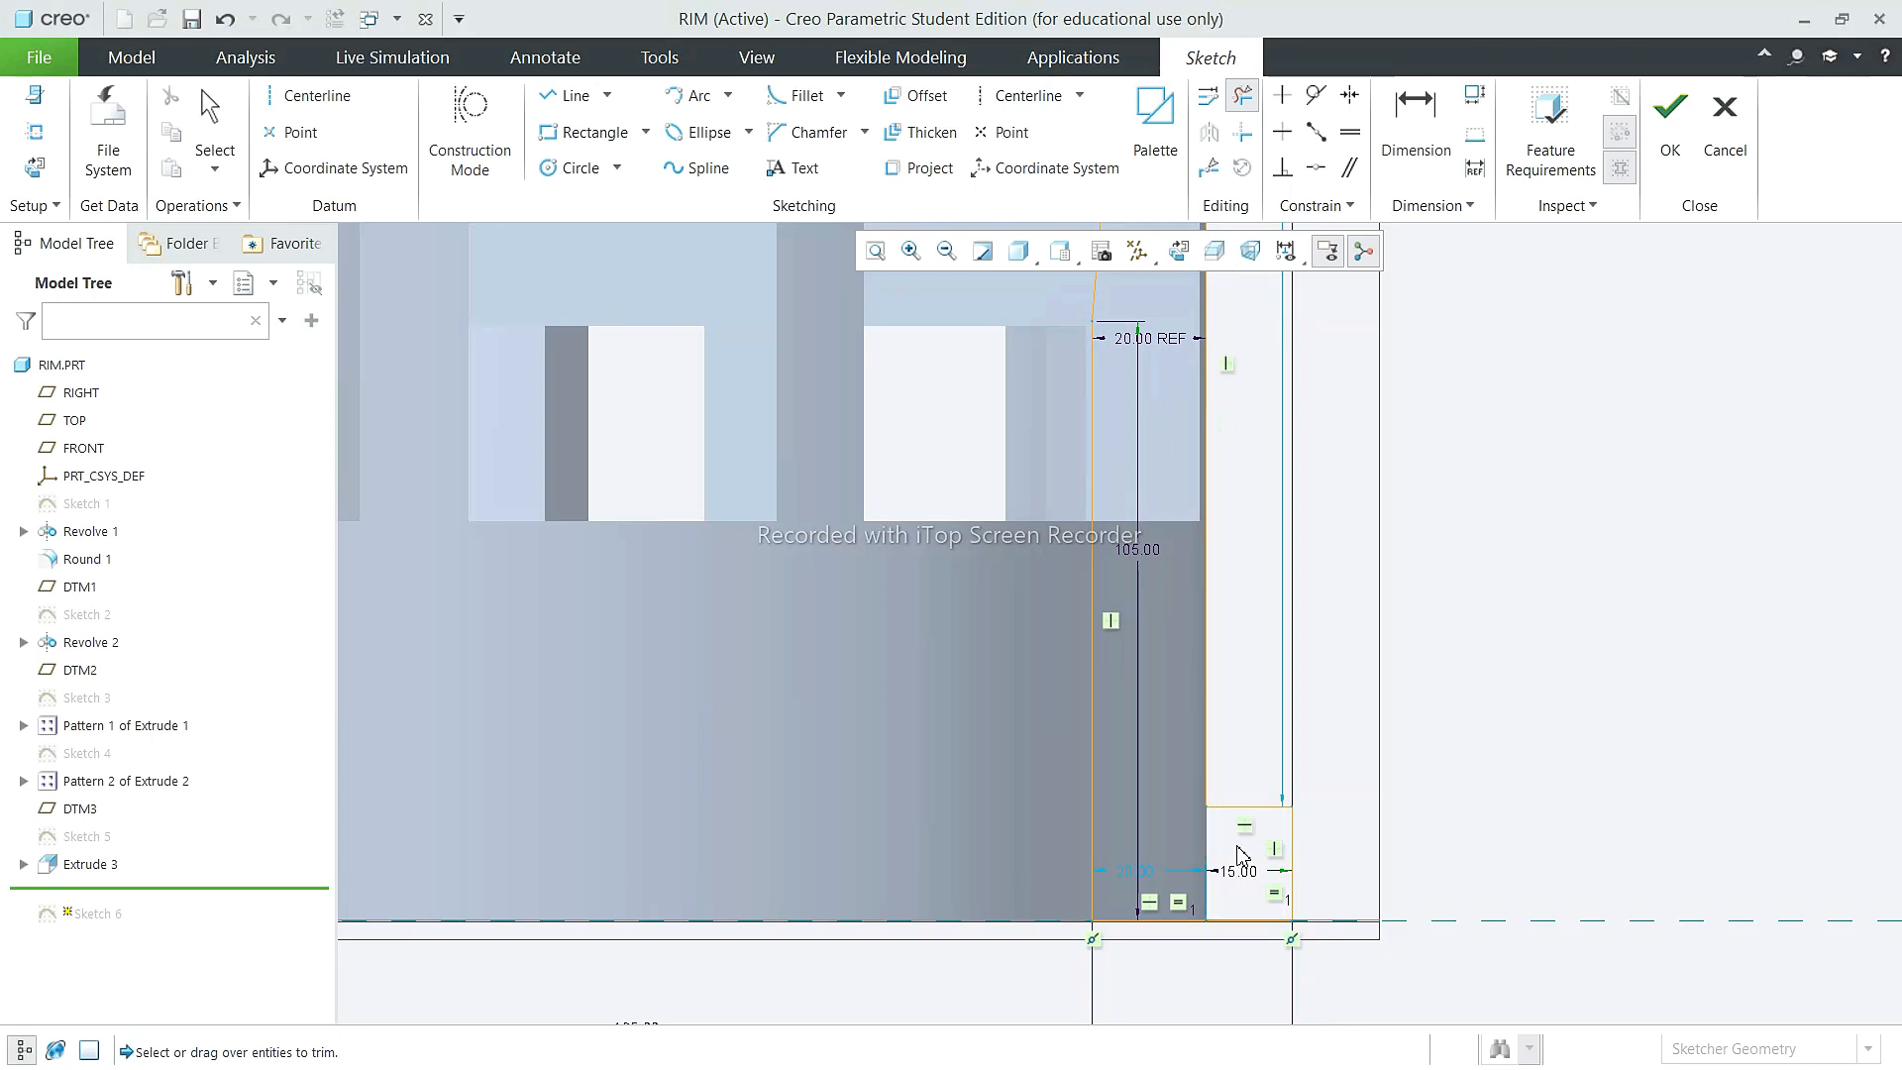
left_click(211, 111)
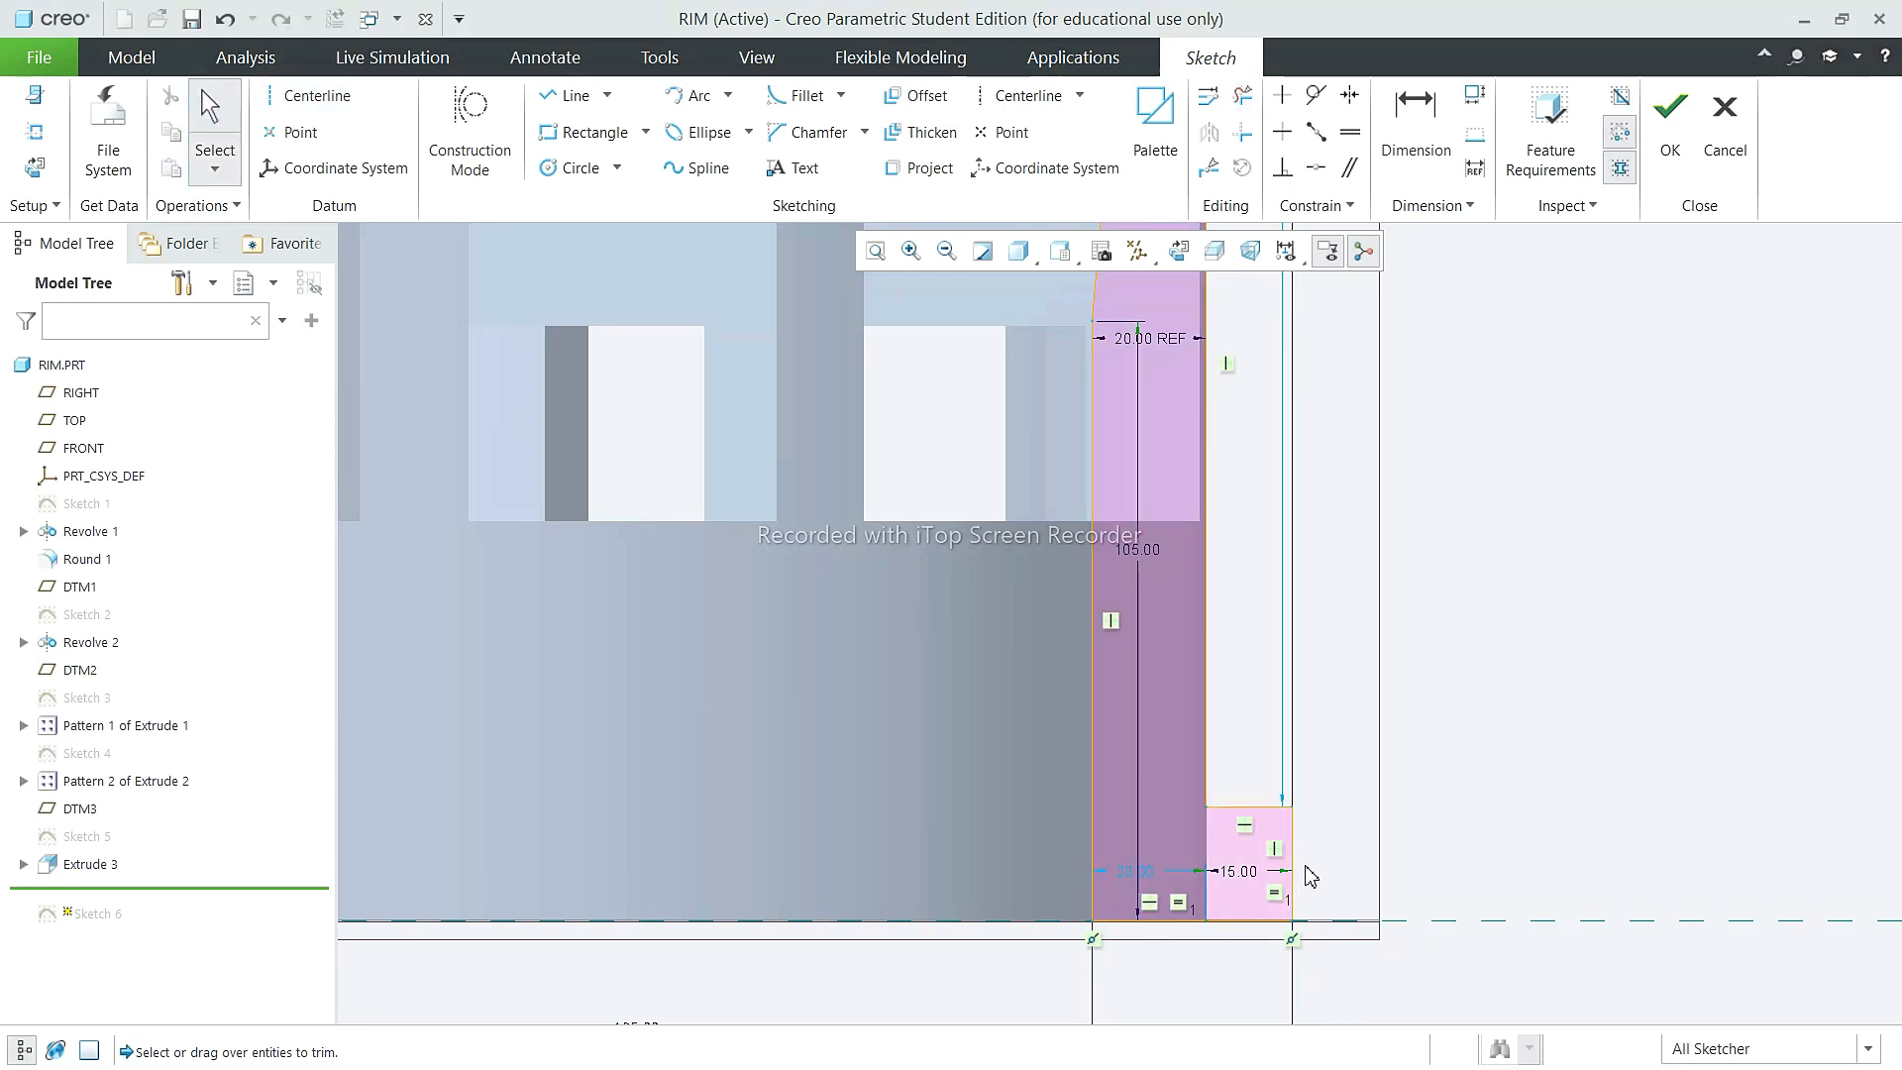
scroll(1327, 822, "up", 2)
left_click(1671, 109)
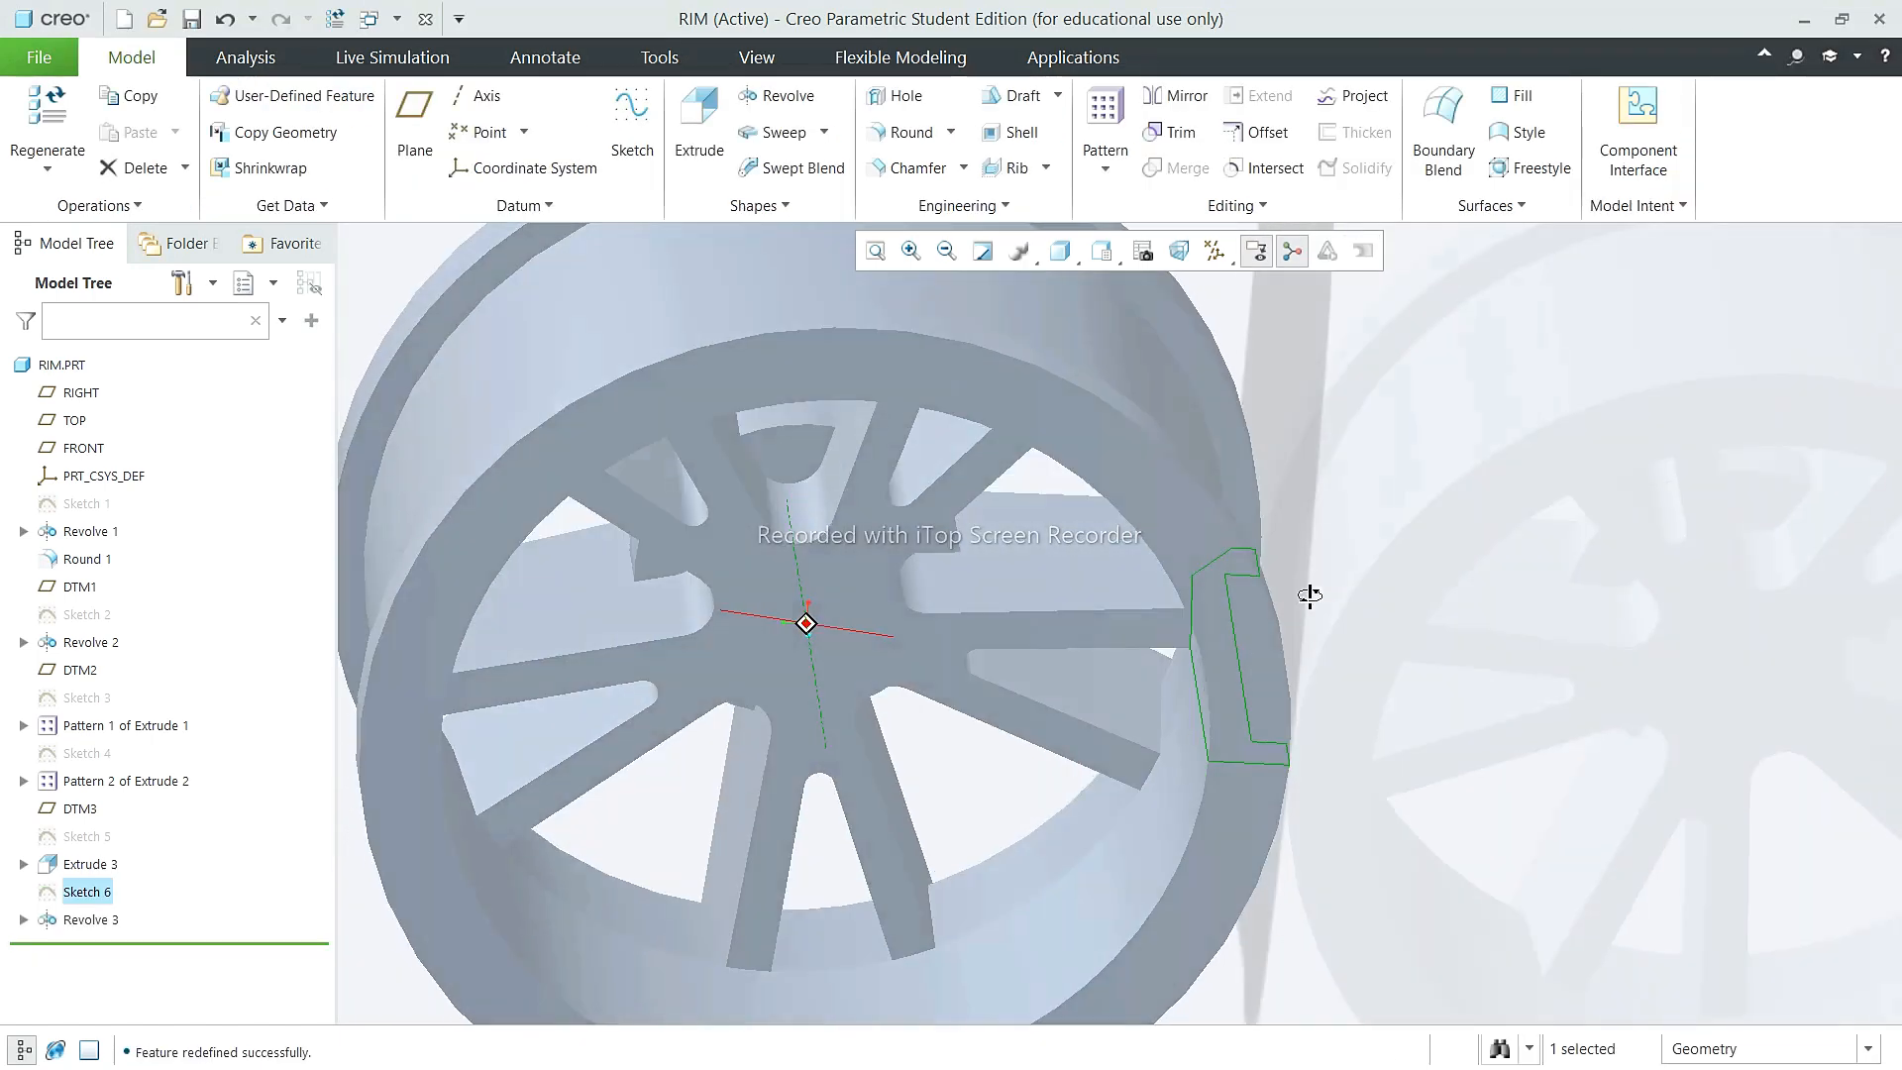
Step: Start a new sketch on the RIGHT datum plane with the model shown in Hidden Line style
middle_click_drag(1310, 594, 1491, 733)
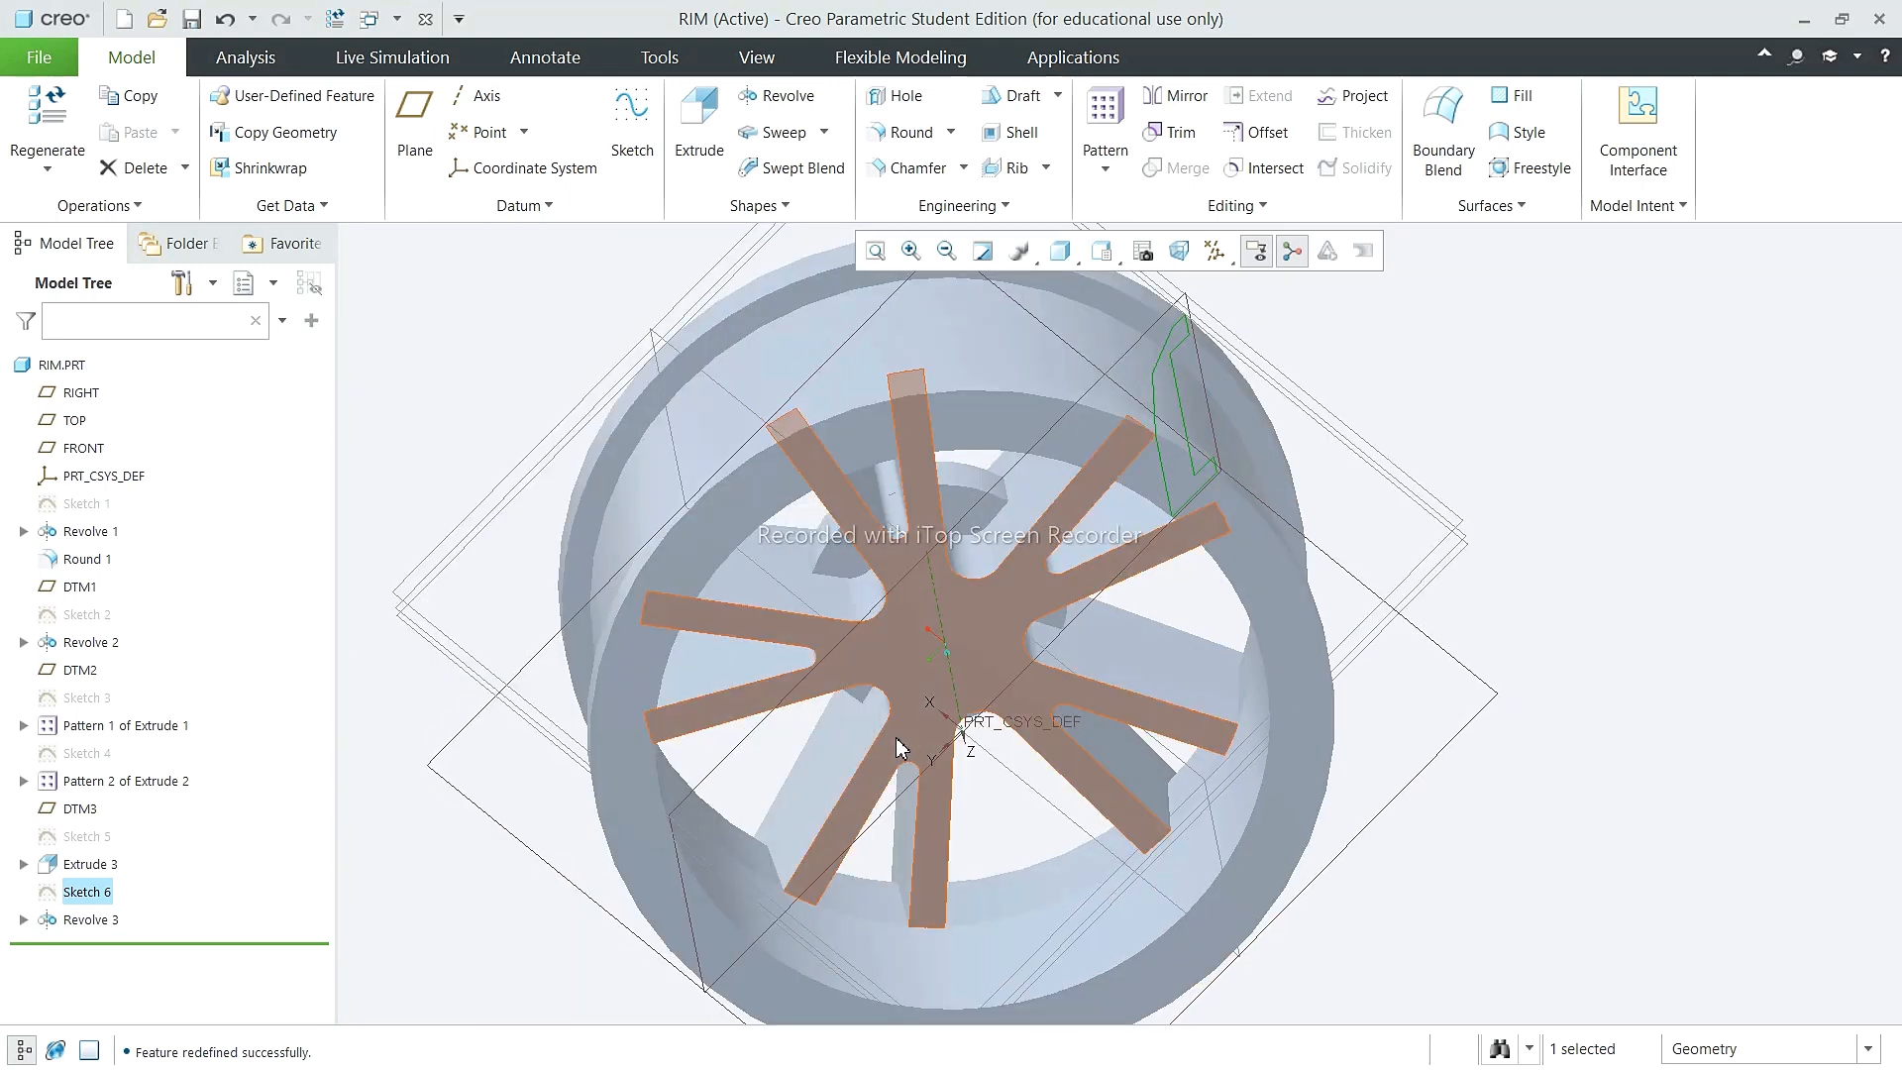
middle_click_drag(614, 723, 745, 731)
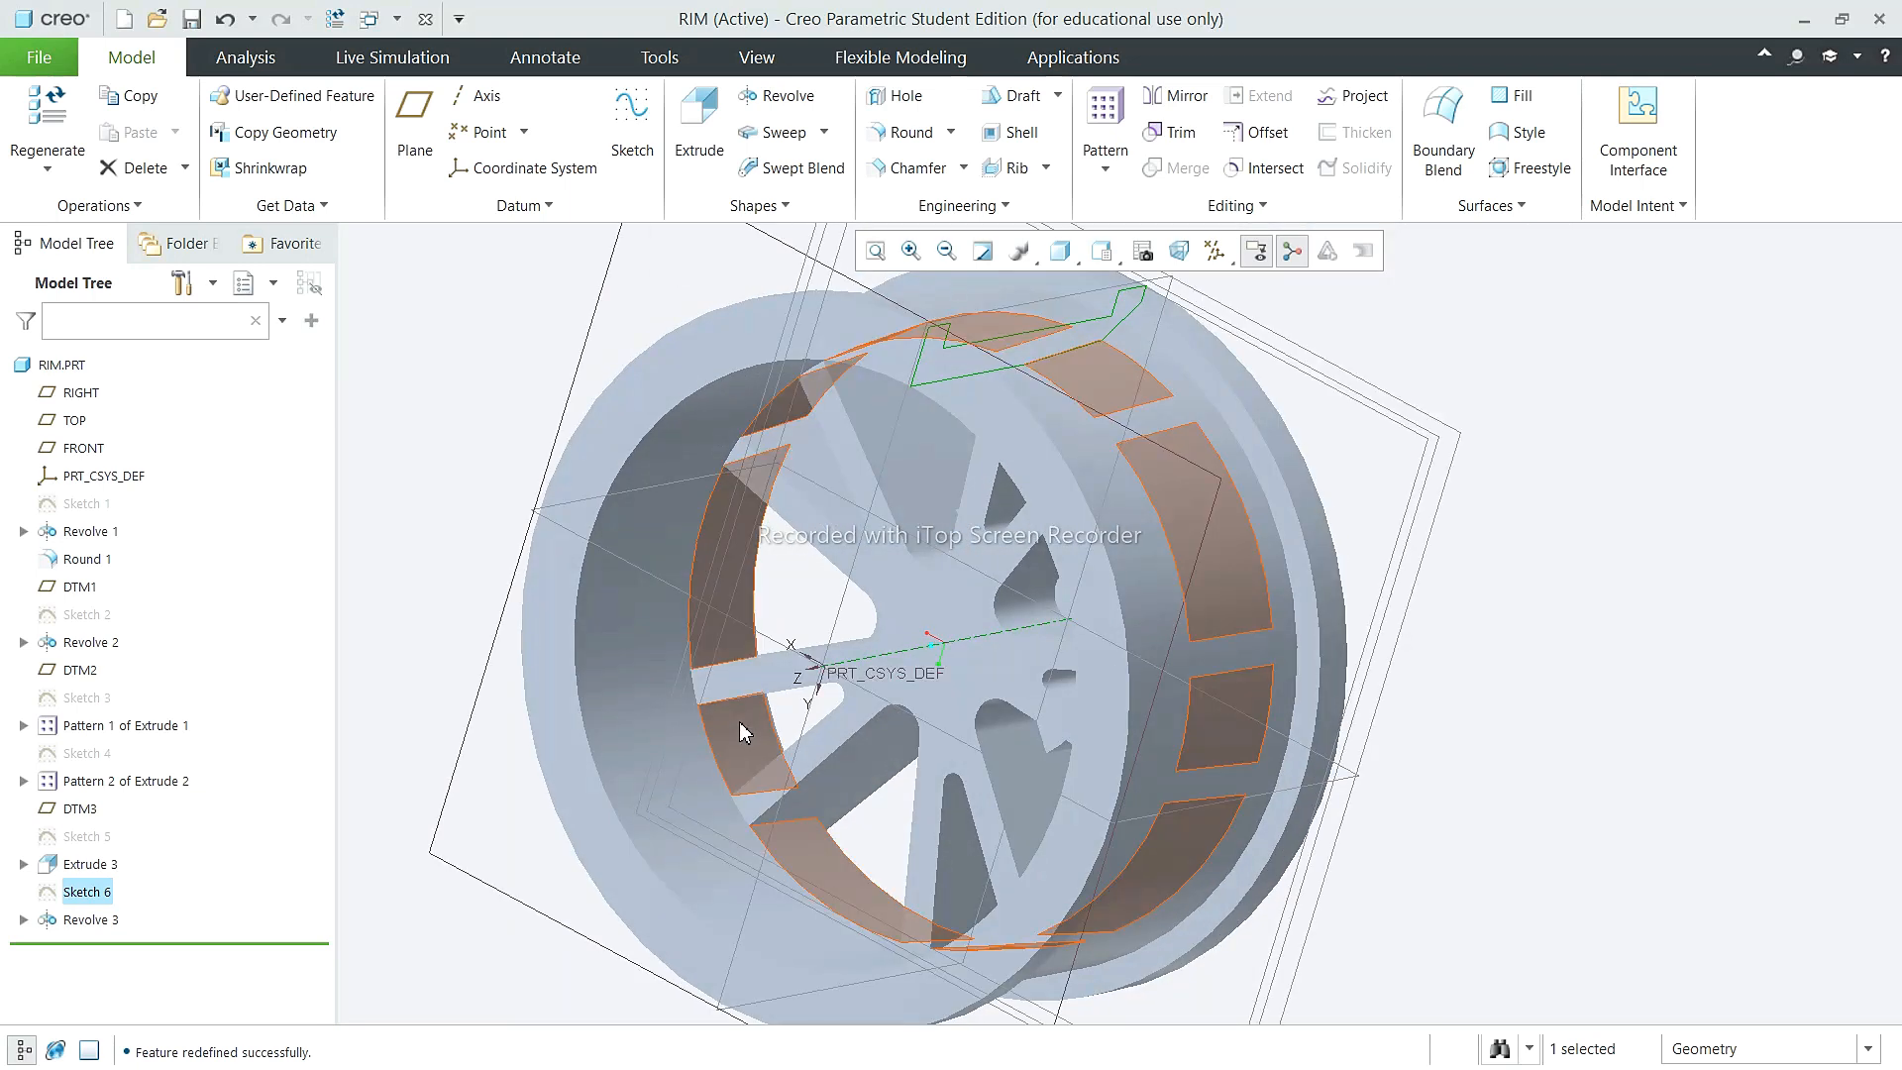
key("ctrl+d")
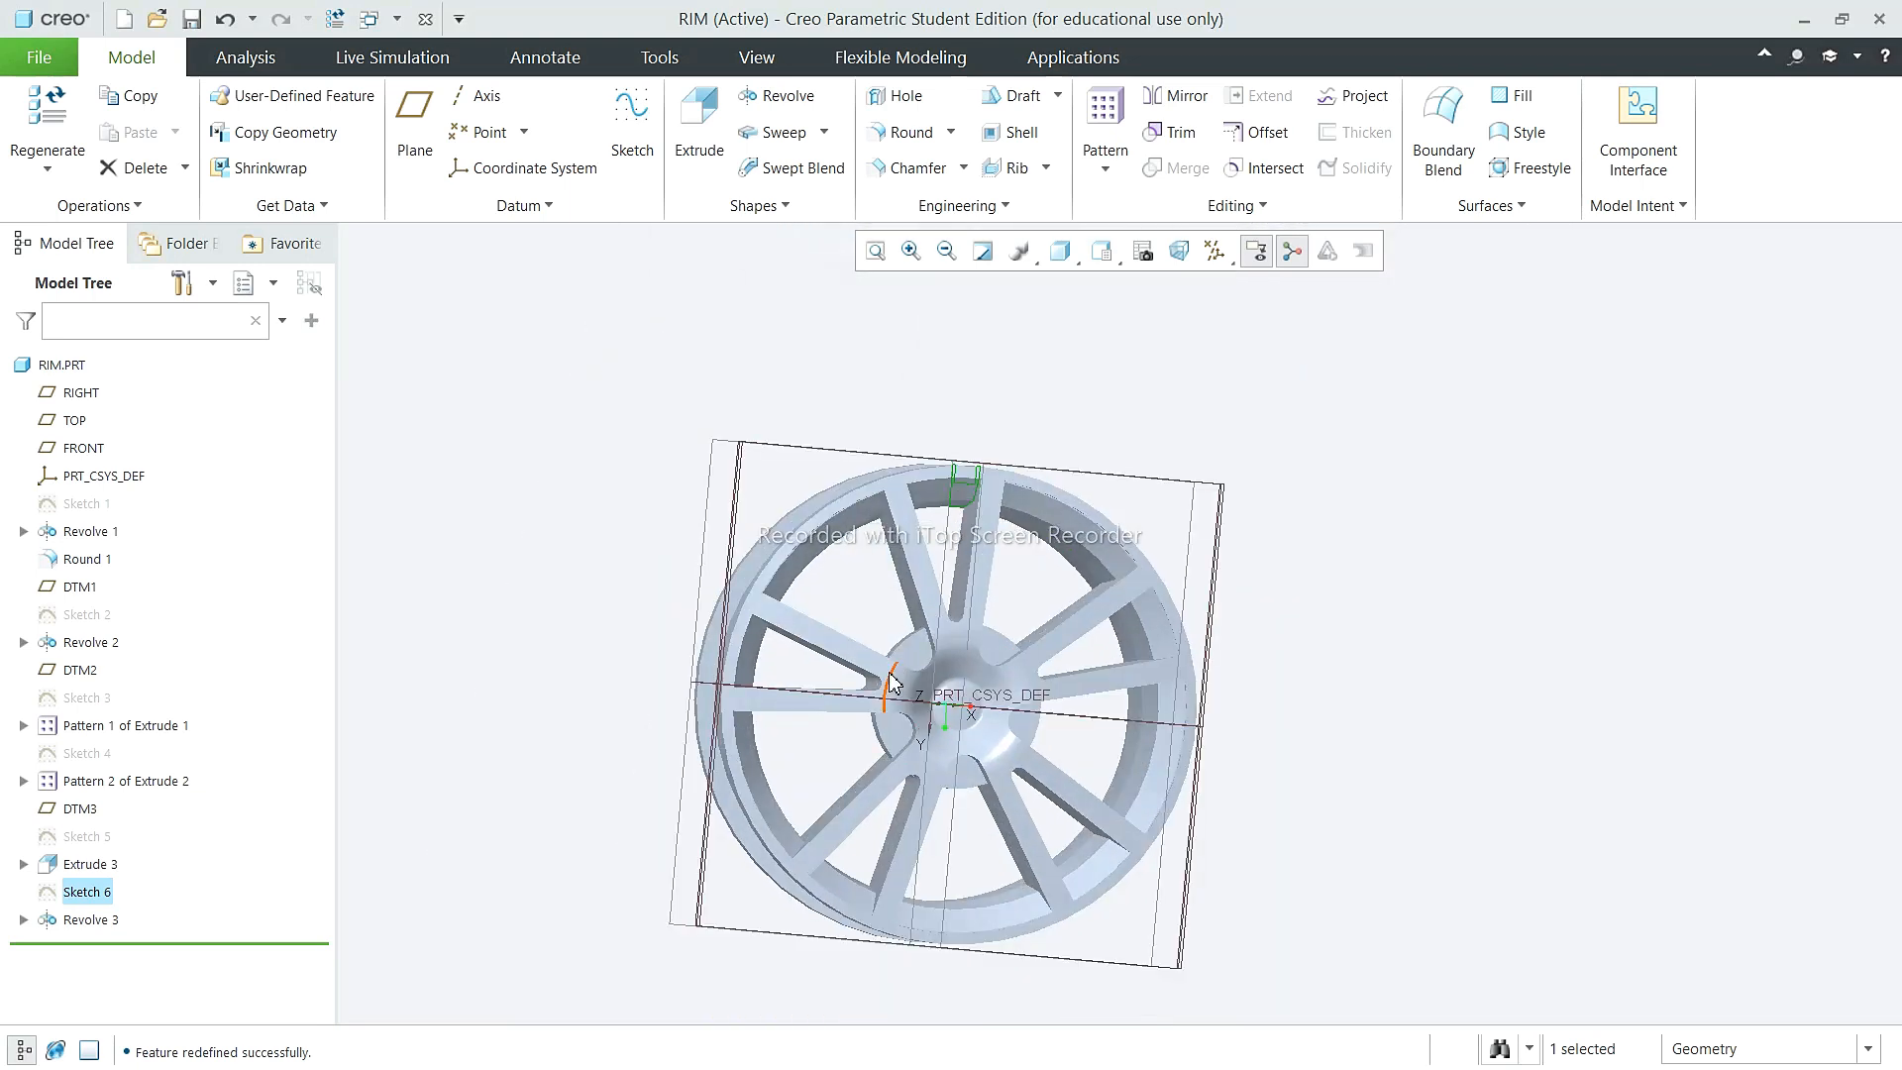
middle_click_drag(893, 678, 931, 544)
right_click(74, 396)
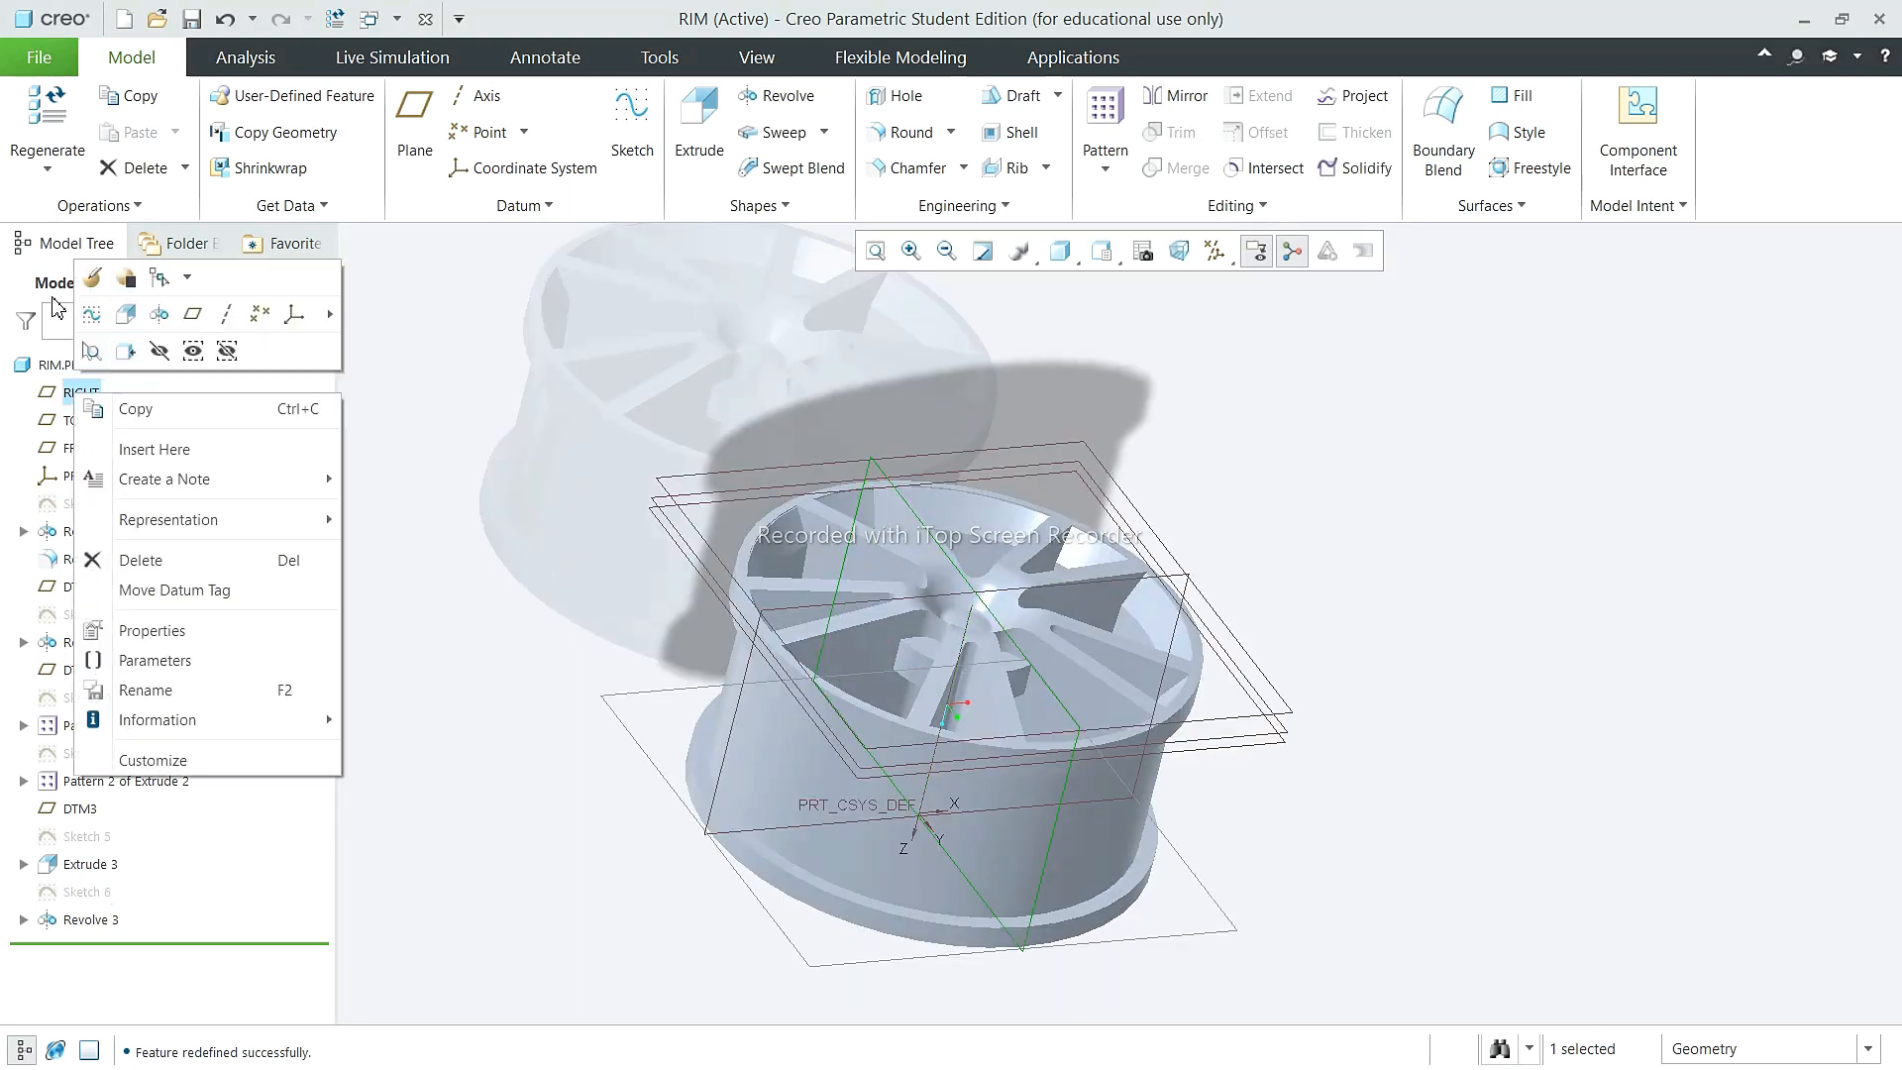
left_click(91, 315)
left_click(1062, 251)
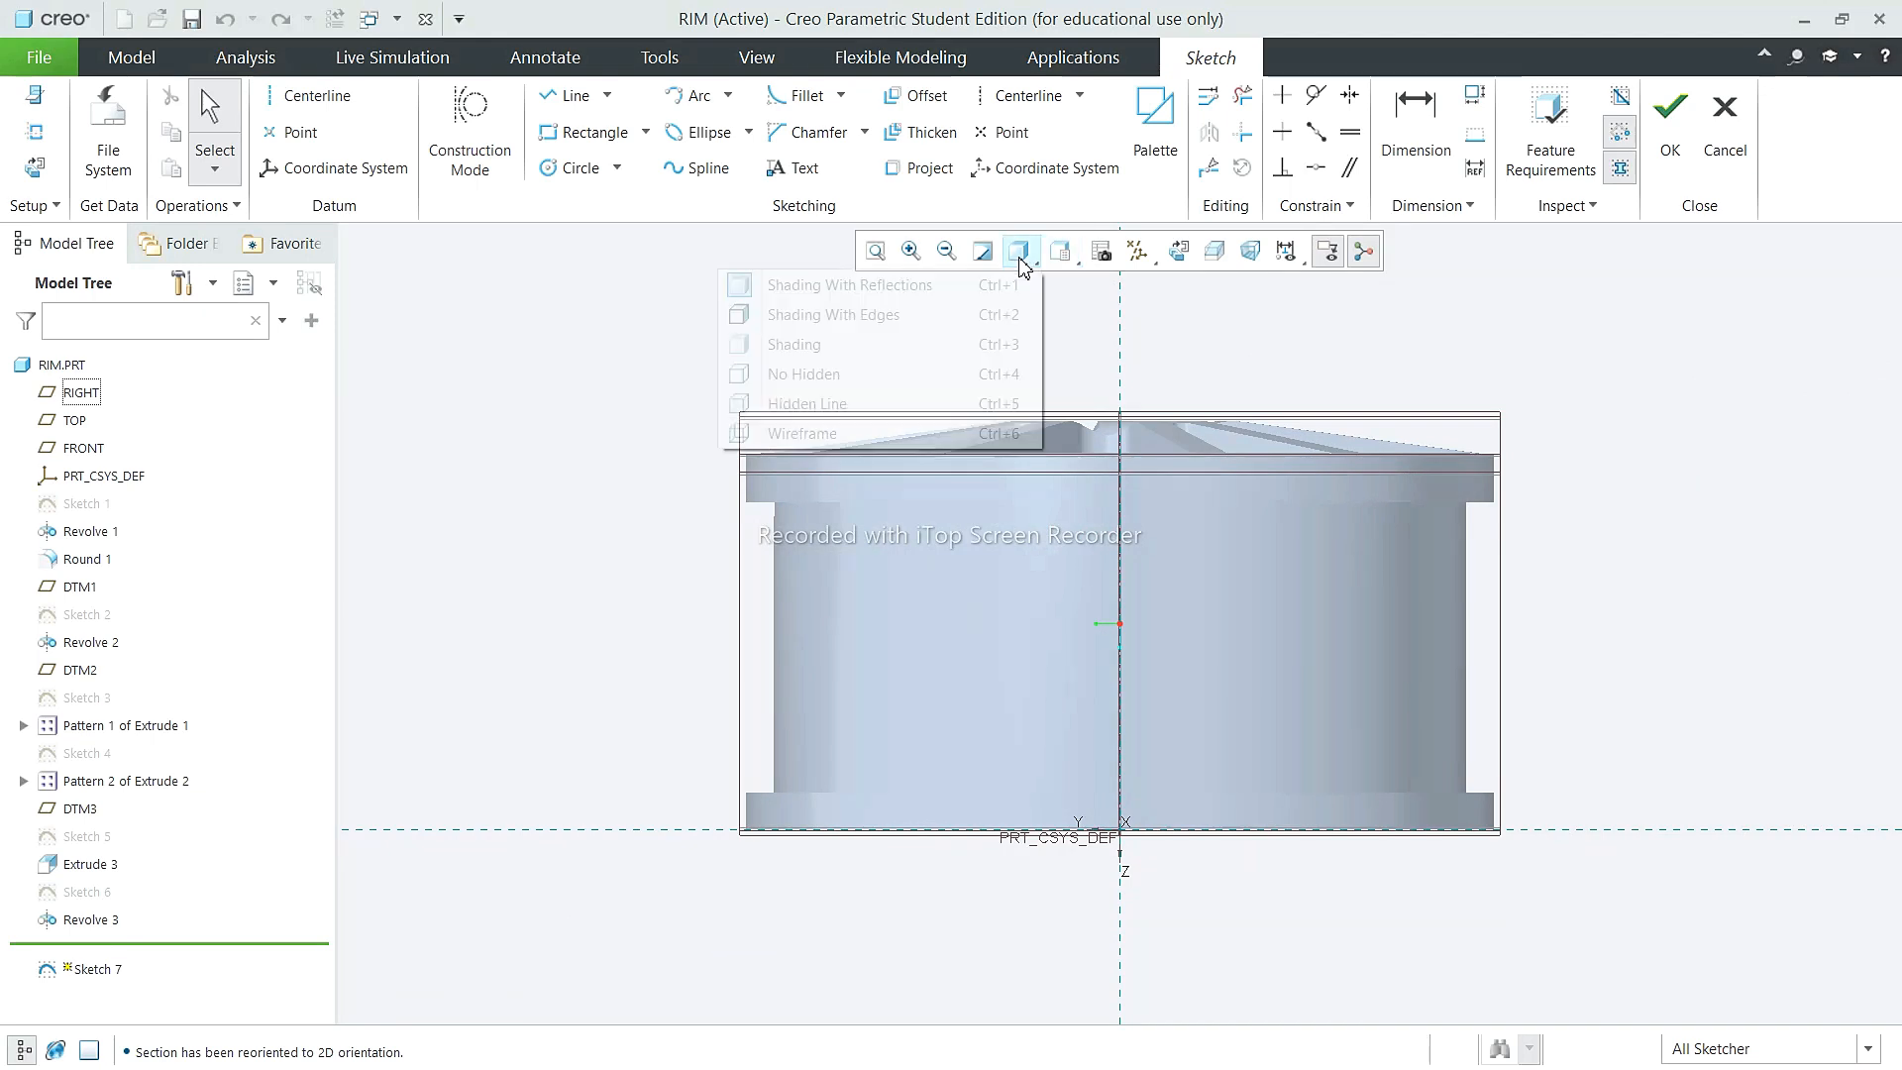
left_click(822, 399)
scroll(1404, 515, "down", 3)
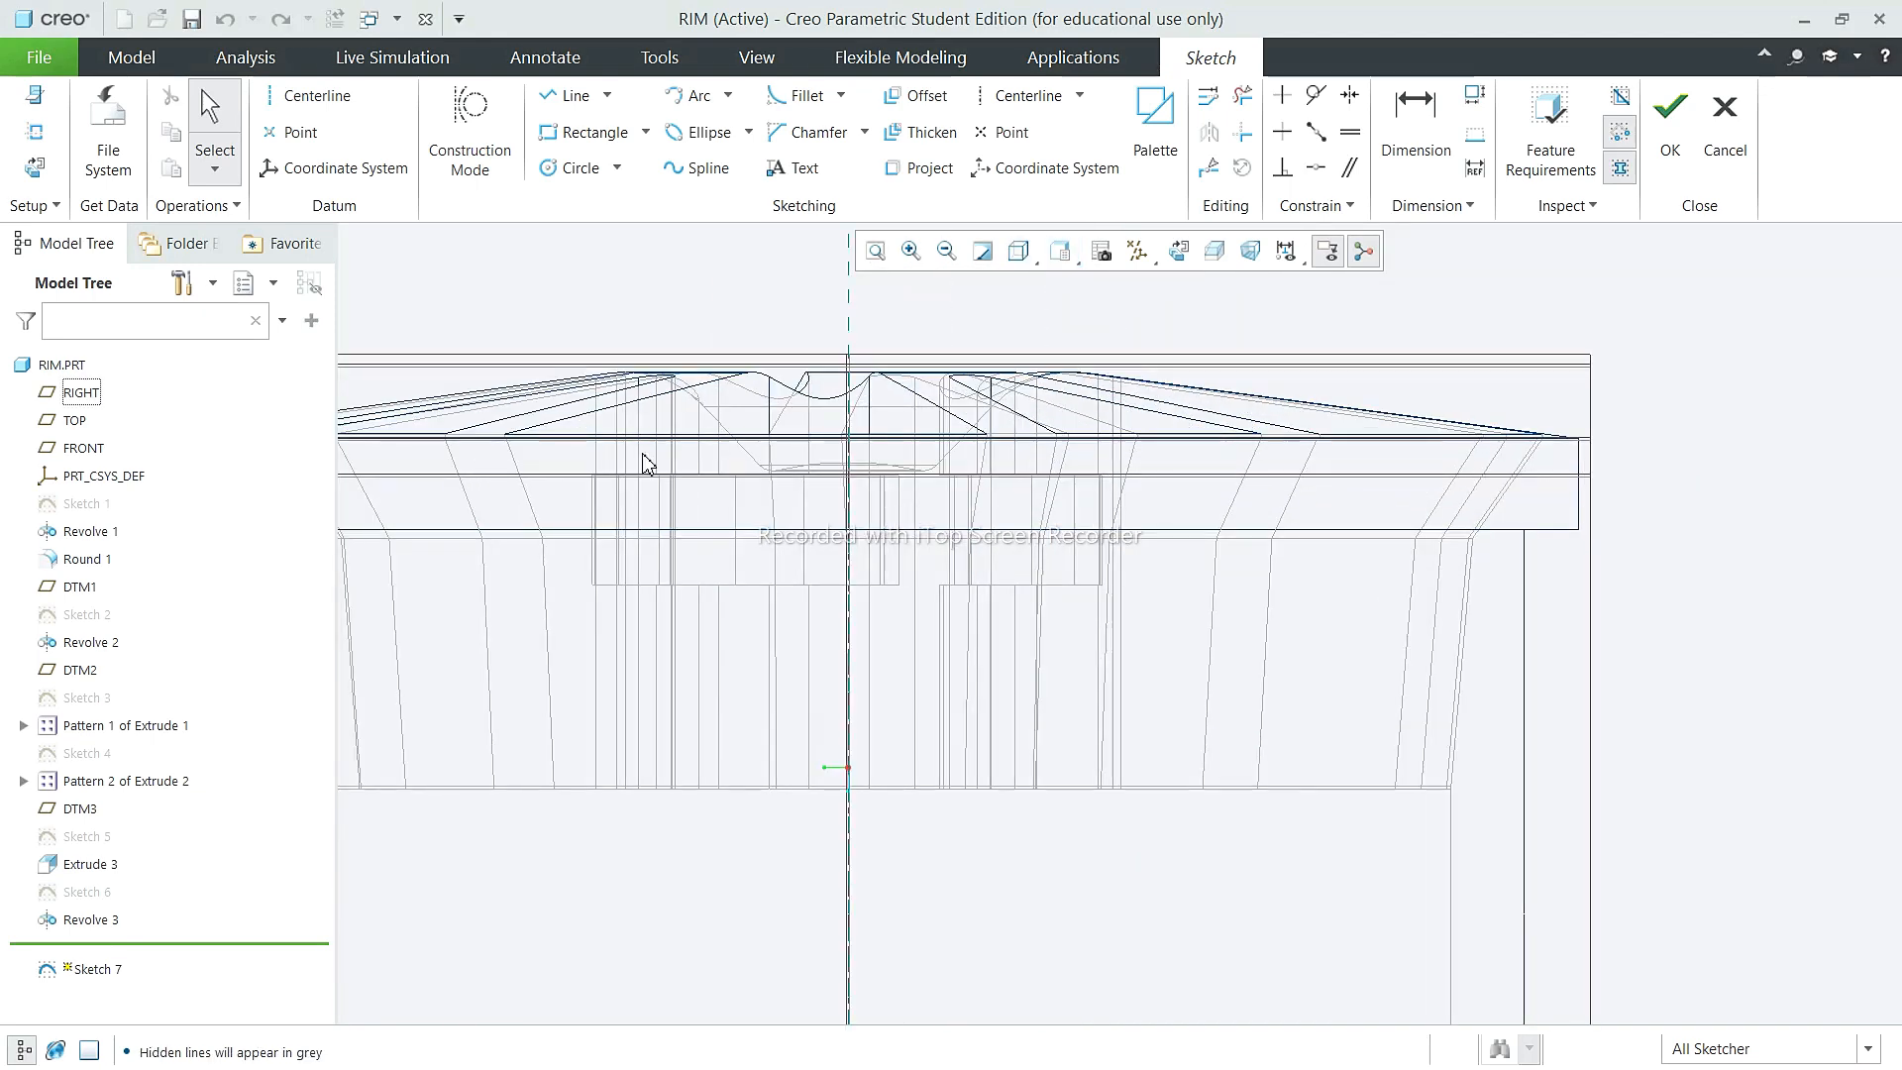
Step: Sketch a closed four-sided profile beneath the hub disc, from the wheel axis out to the spokes' lower outer corner, with a slanted outer side
left_click(568, 95)
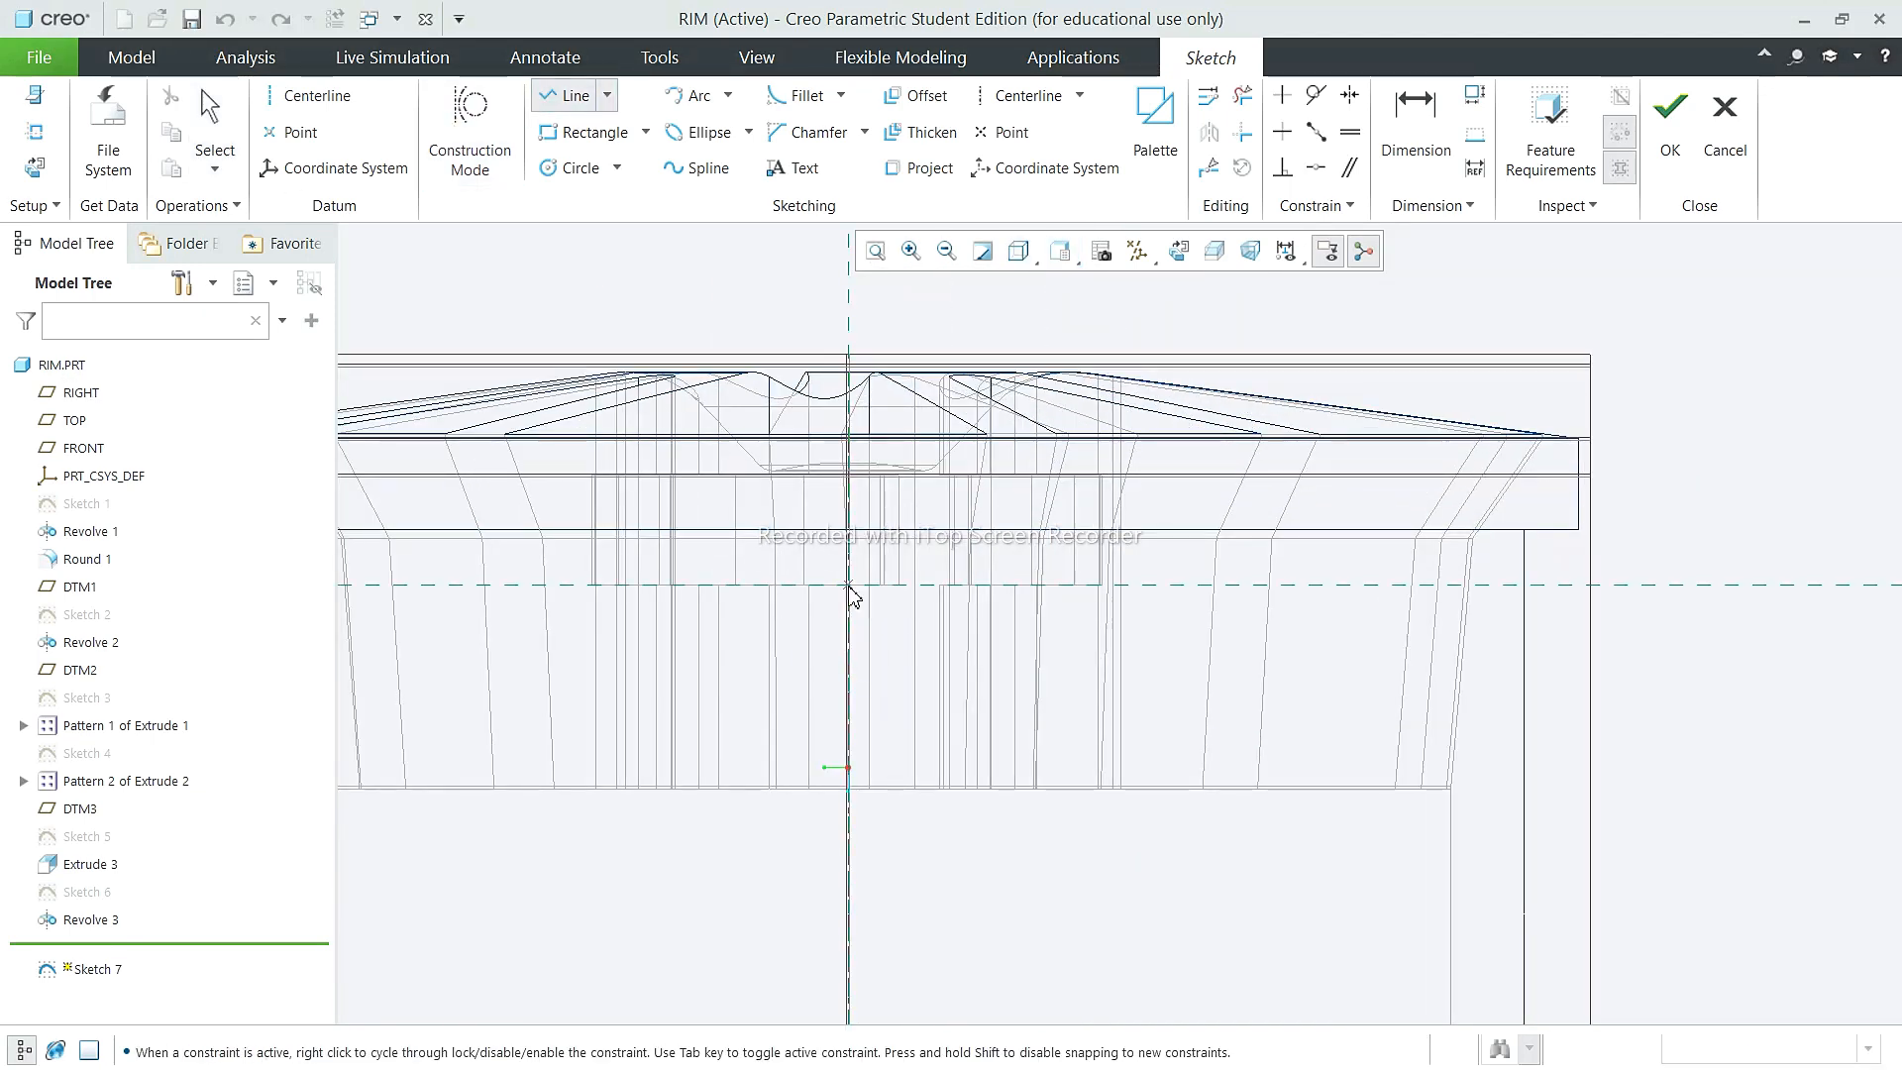
scroll(1457, 801, "down", 3)
left_click(1448, 790)
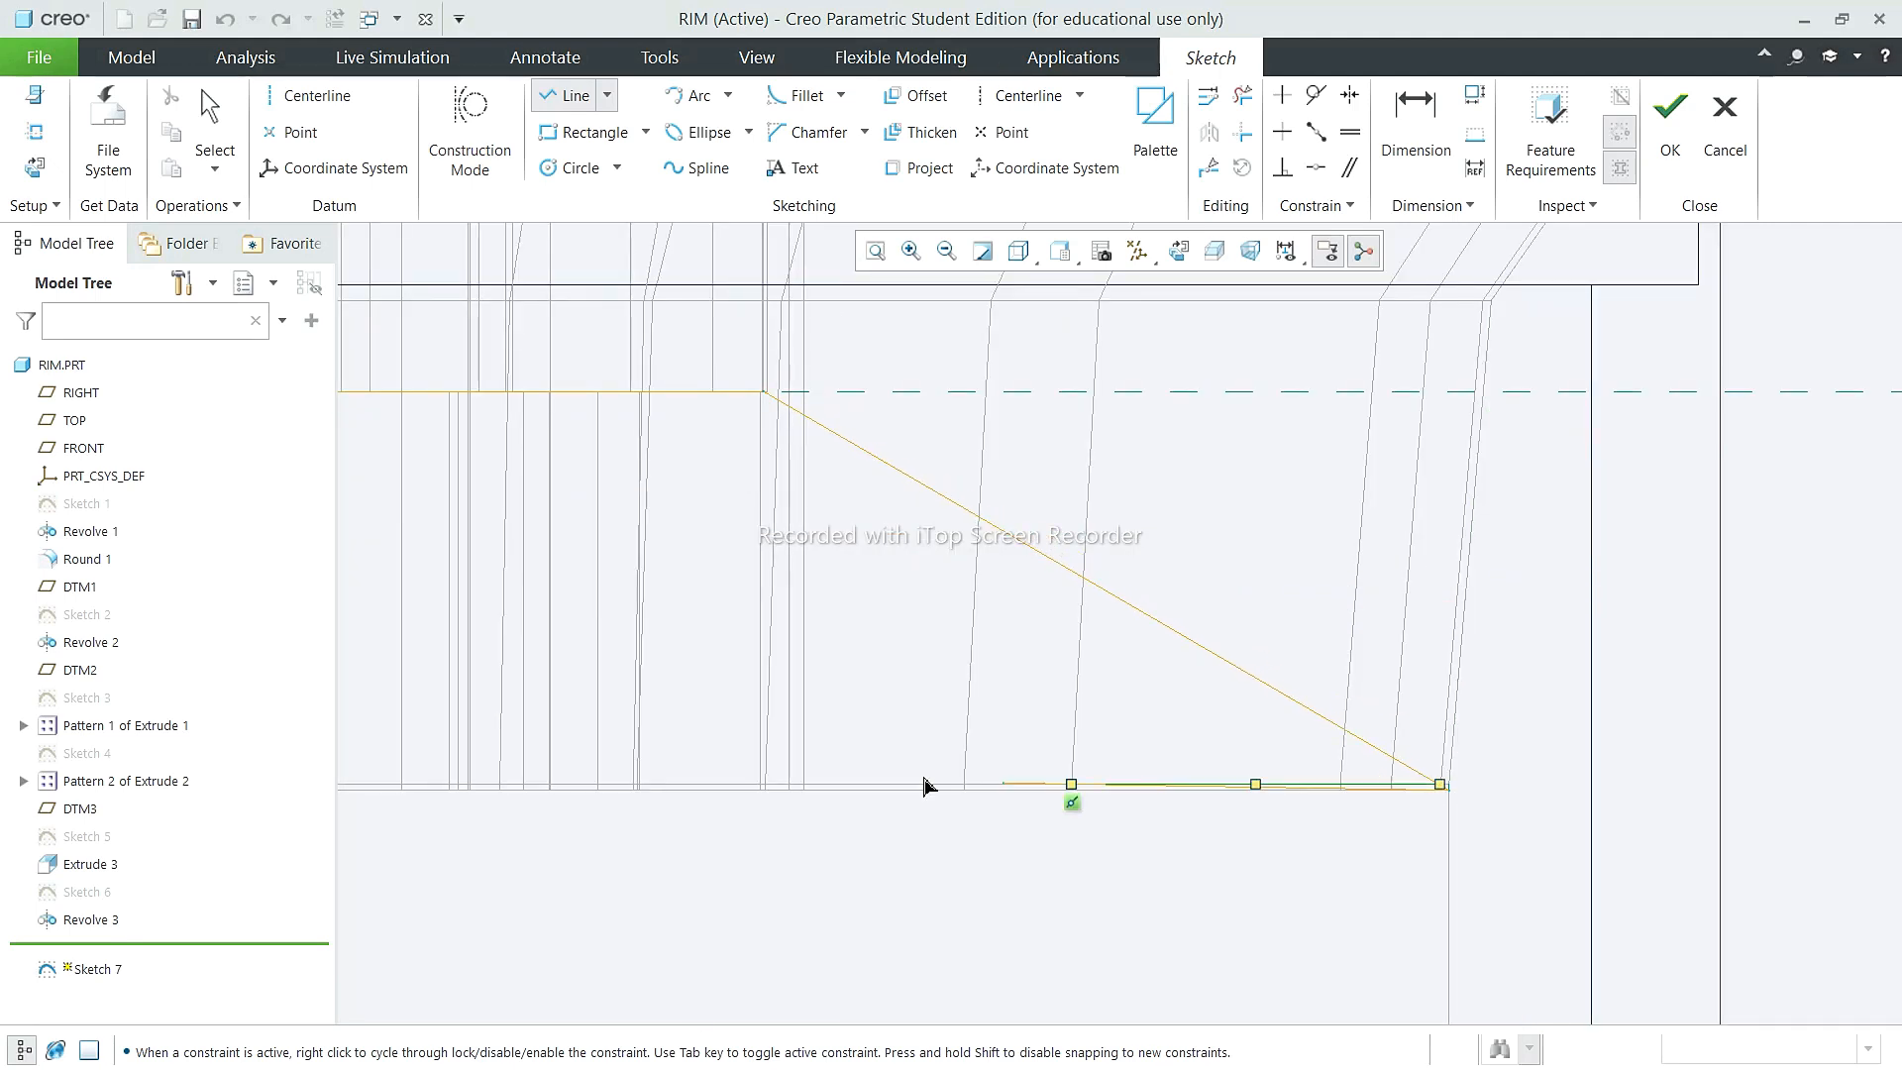
scroll(915, 785, "down", 3)
left_click(585, 587)
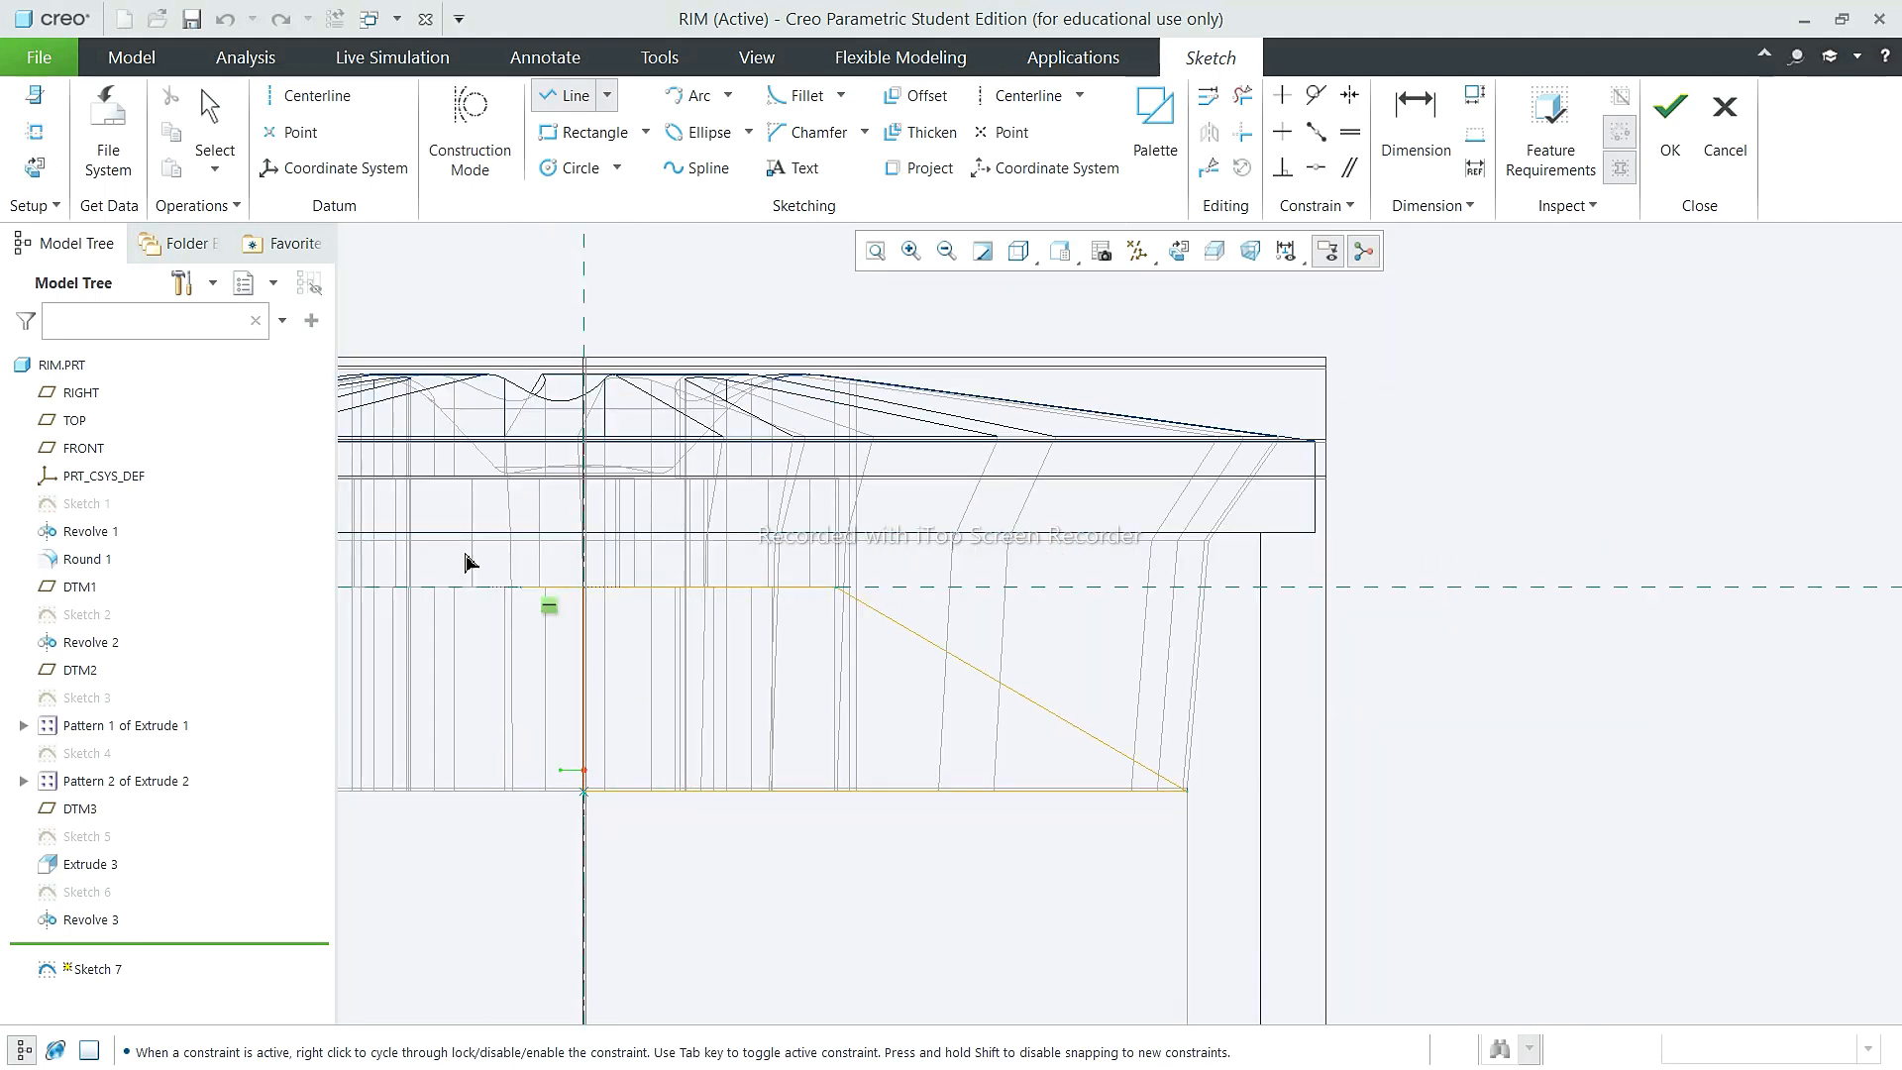
left_click(215, 117)
scroll(1437, 887, "down", 1)
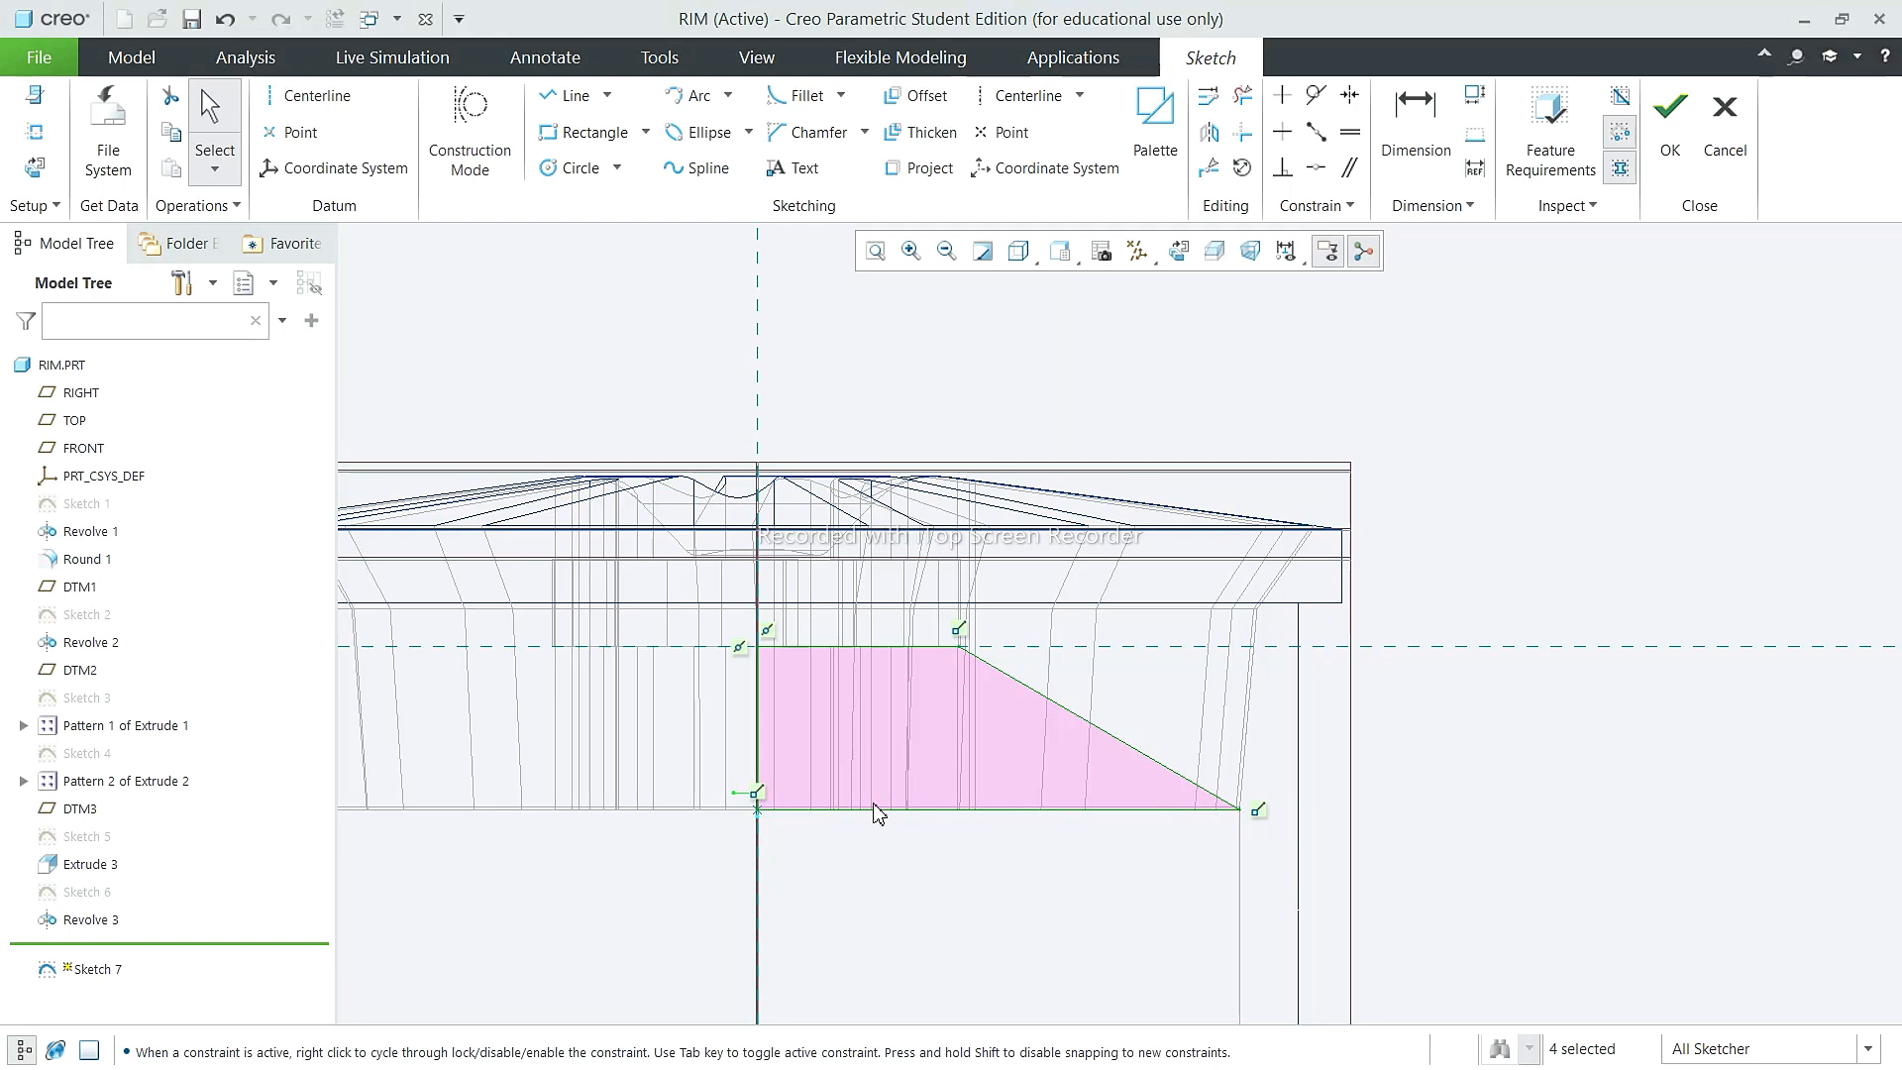
Step: Add a vertical centerline along the wheel axis, finish the sketch and restore Shading With Reflections
left_click(307, 95)
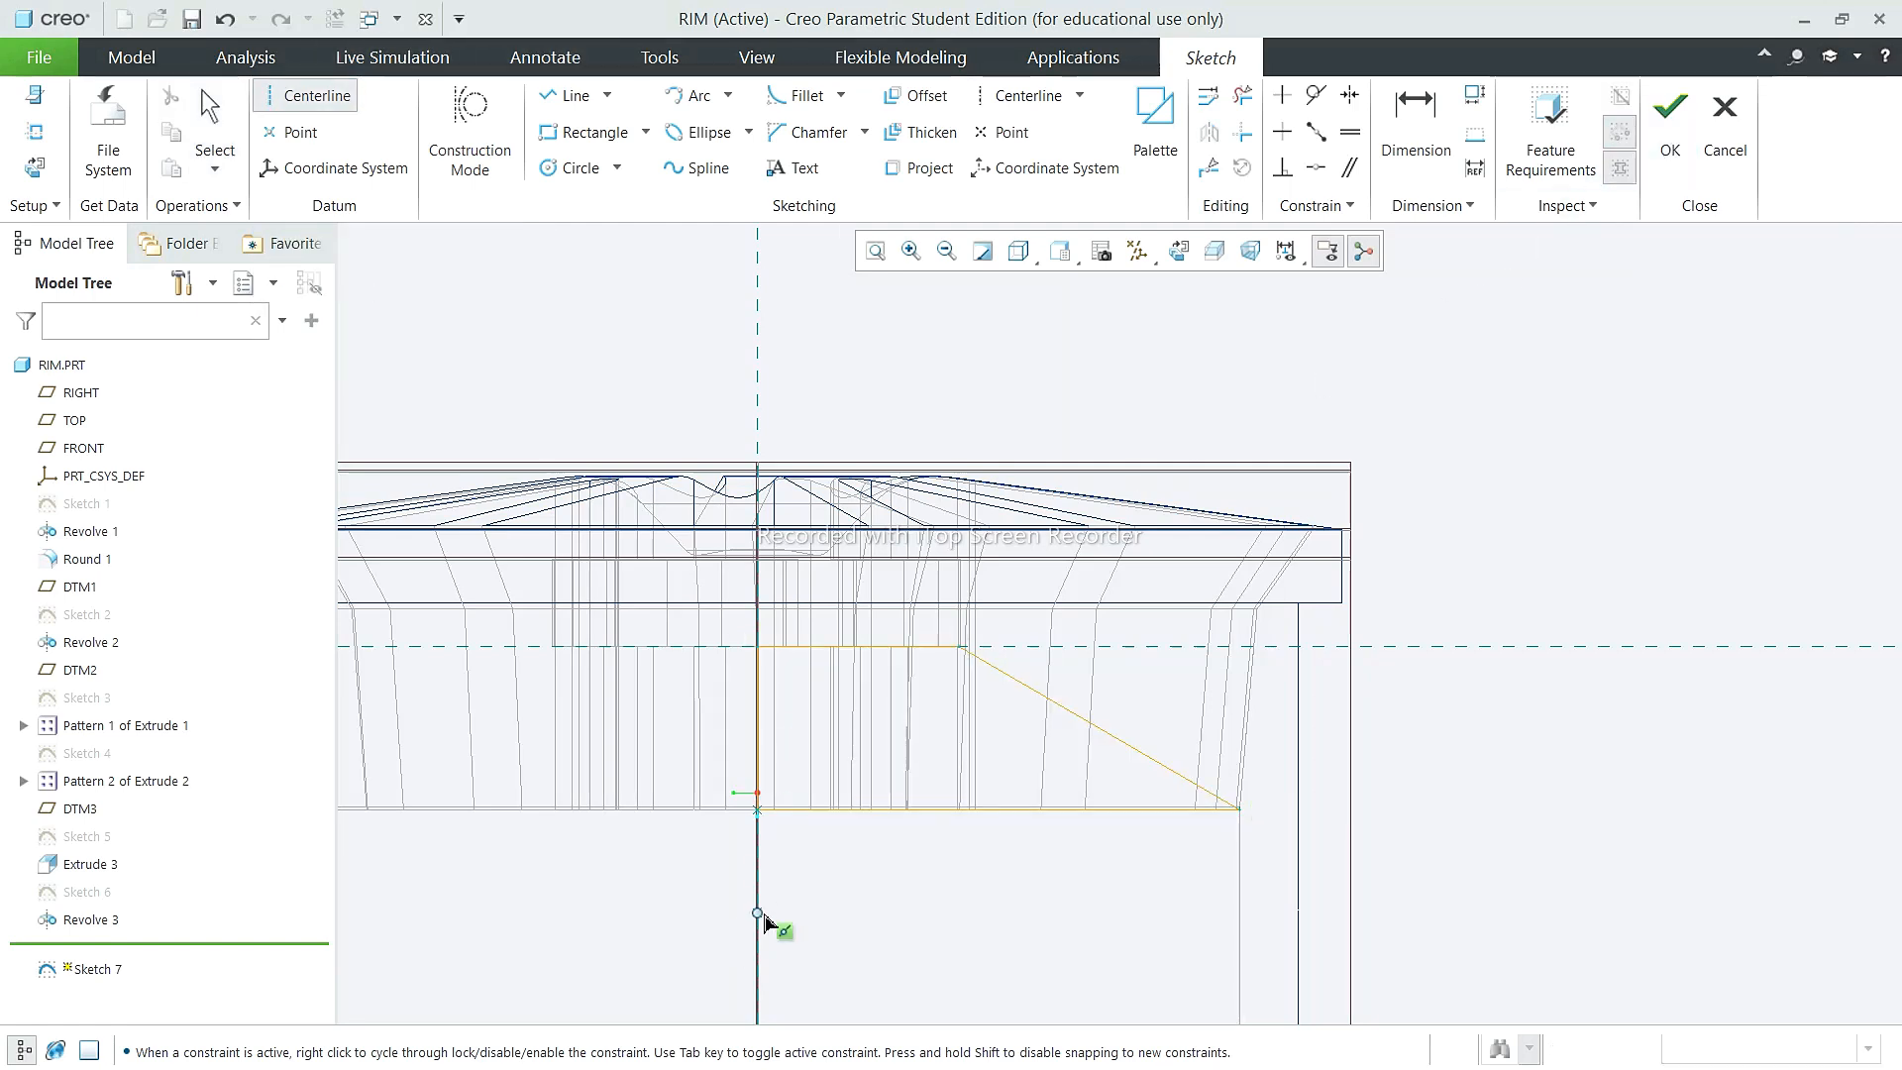
left_click(753, 320)
left_click(210, 117)
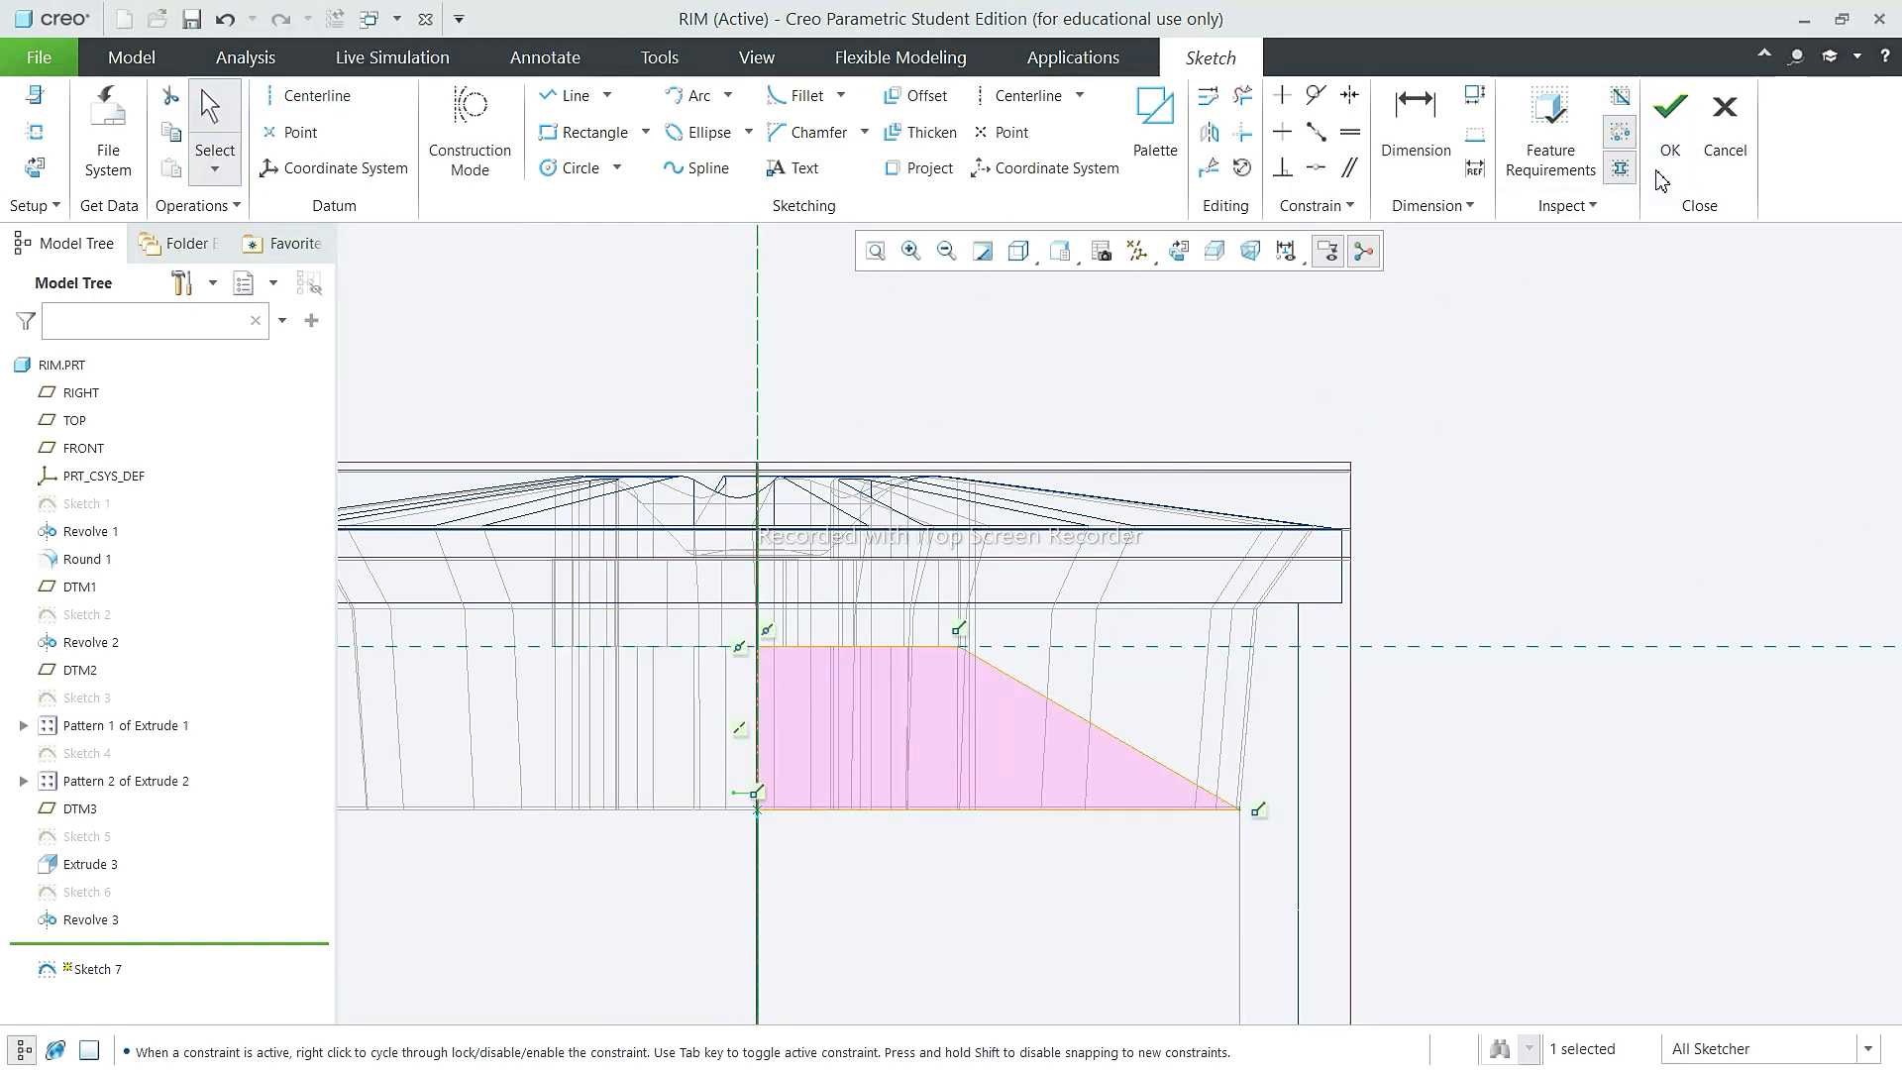
left_click(1670, 114)
middle_click_drag(1370, 842, 1326, 942)
left_click(1059, 253)
left_click(1006, 286)
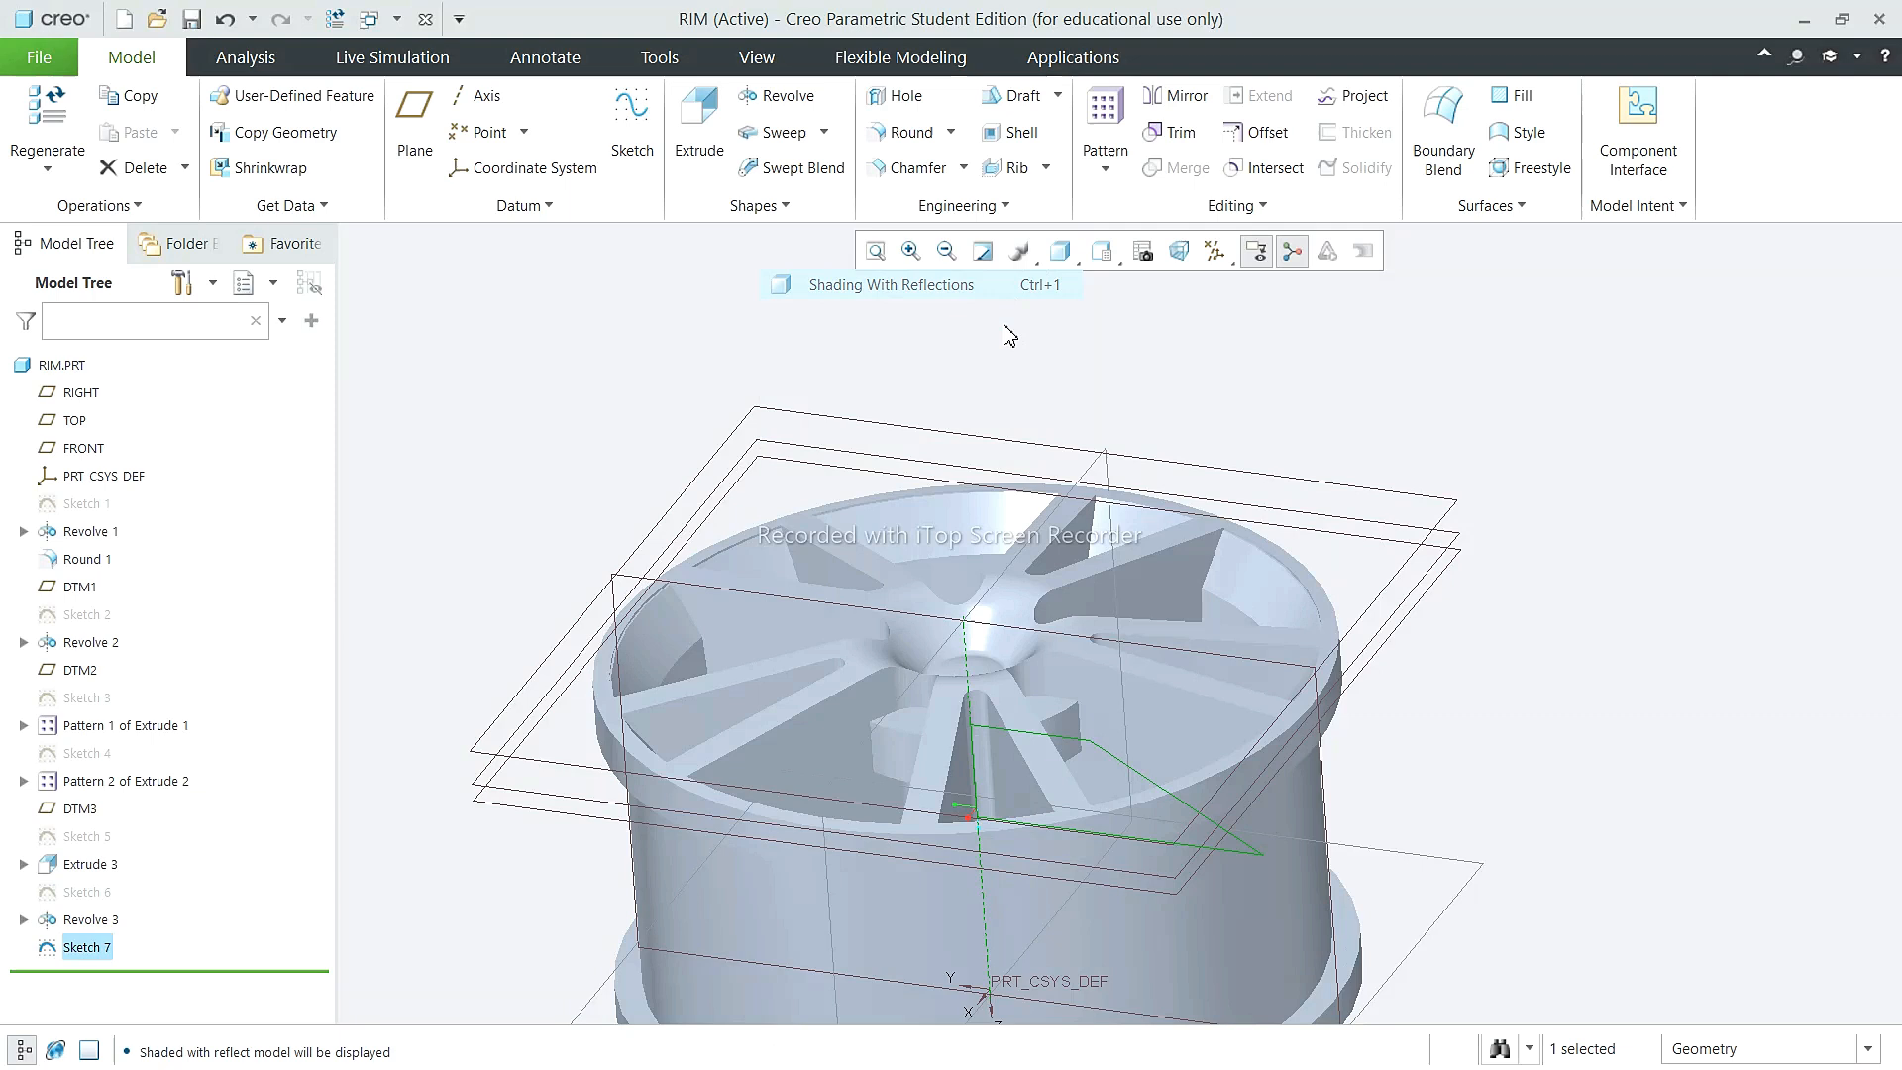
left_click(782, 96)
scroll(968, 903, "up", 5)
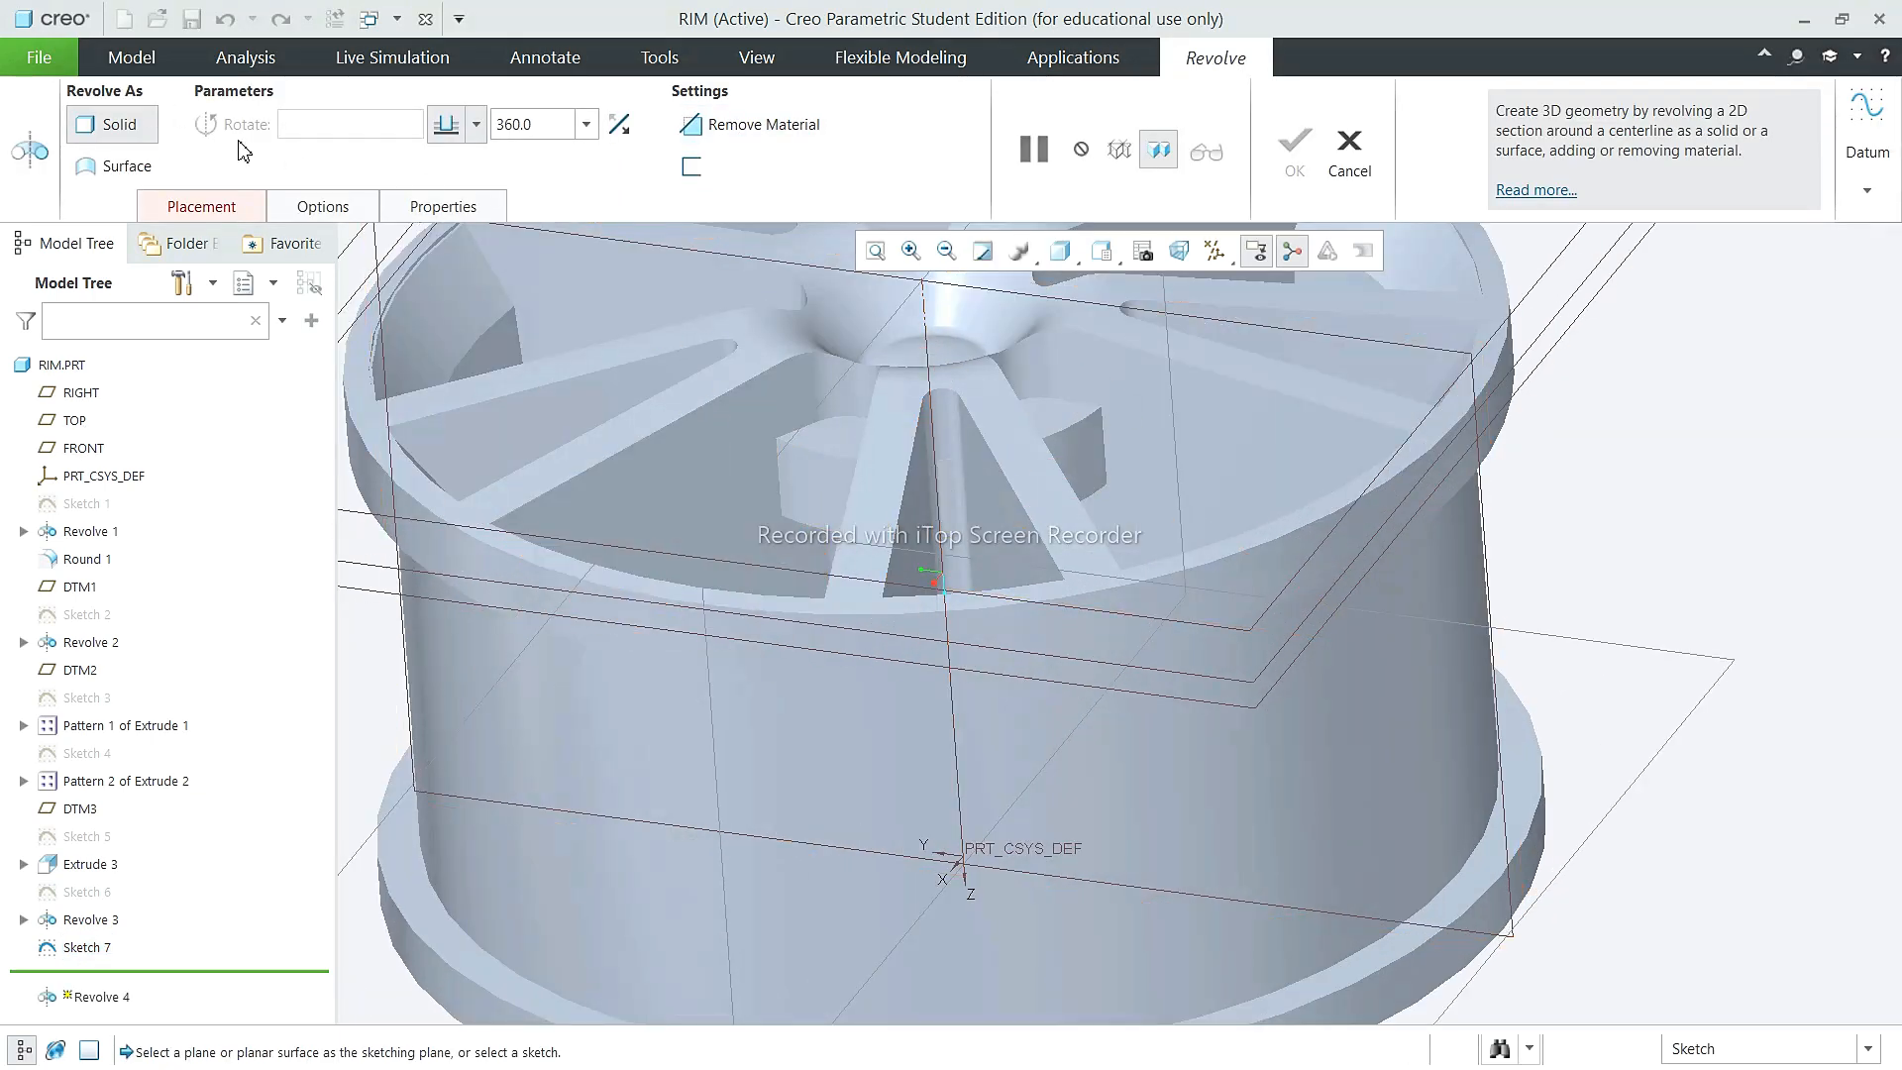
left_click(201, 207)
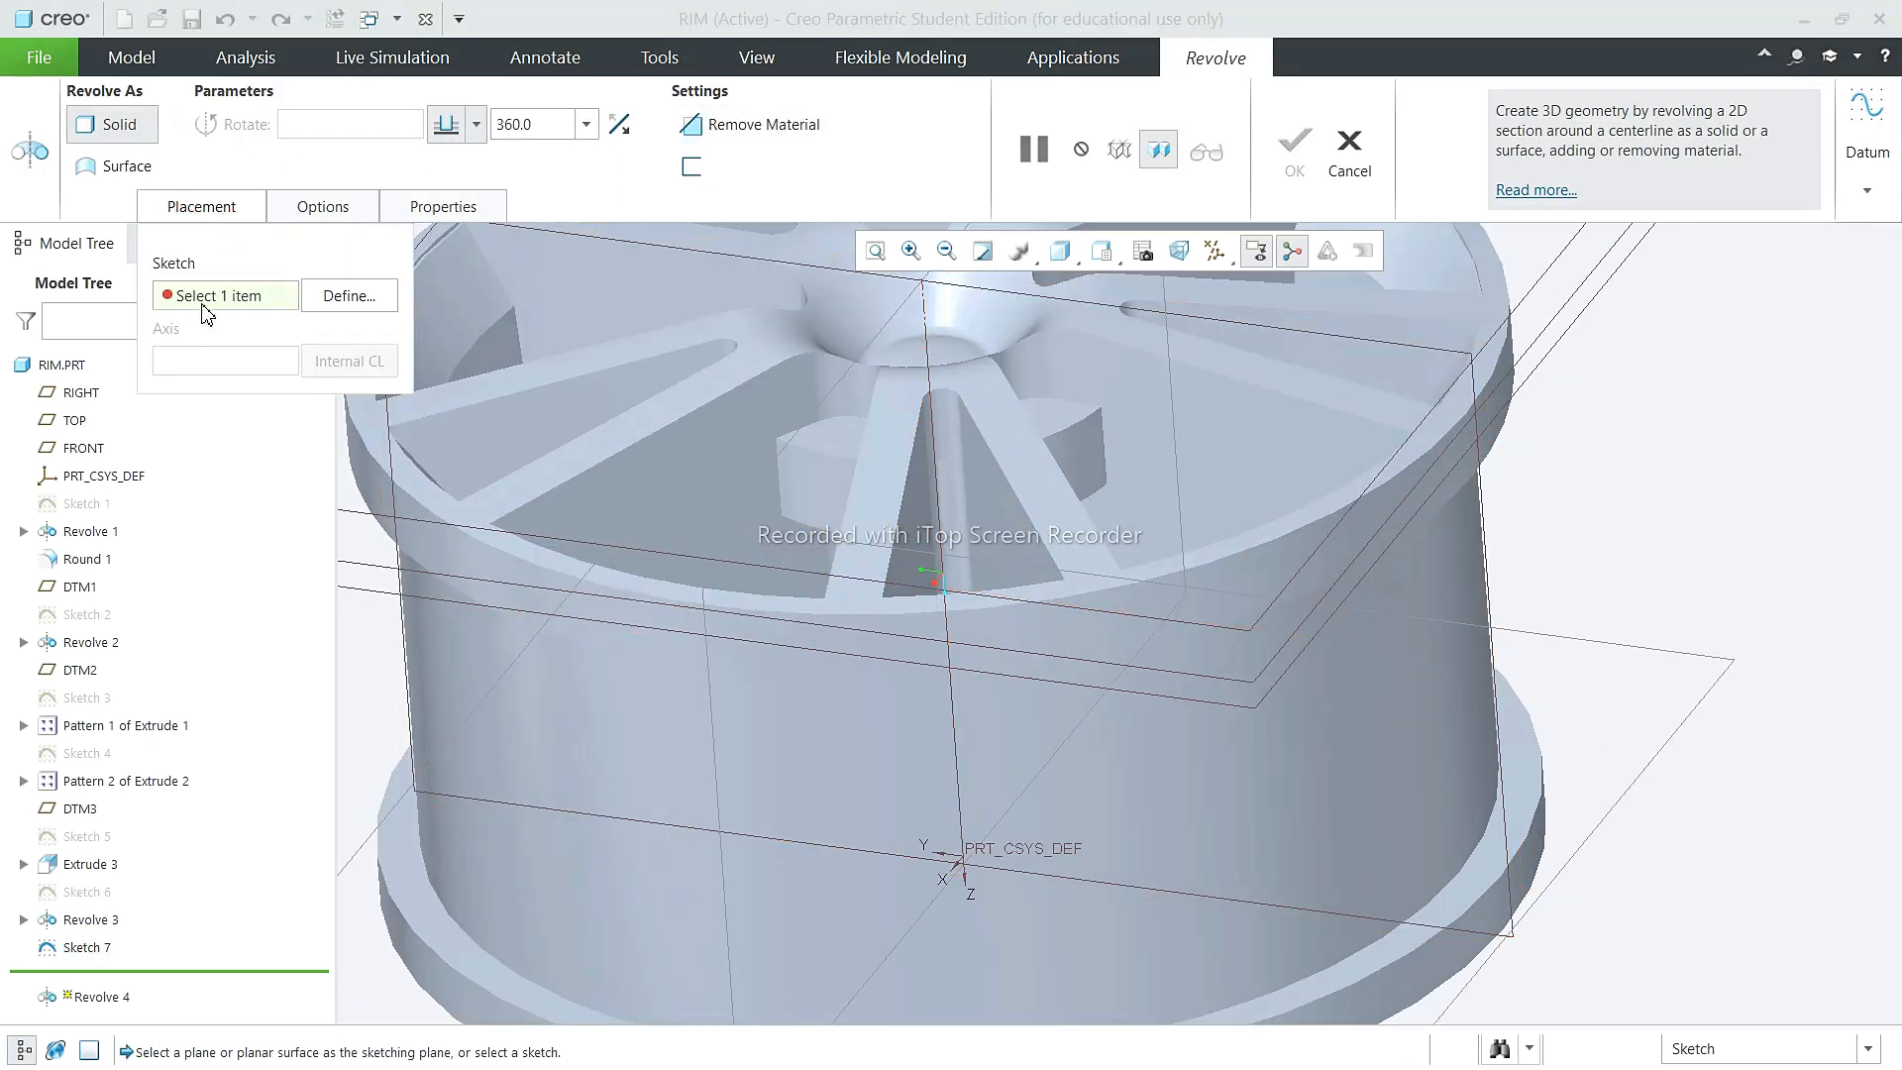
left_click(94, 949)
left_click(1350, 149)
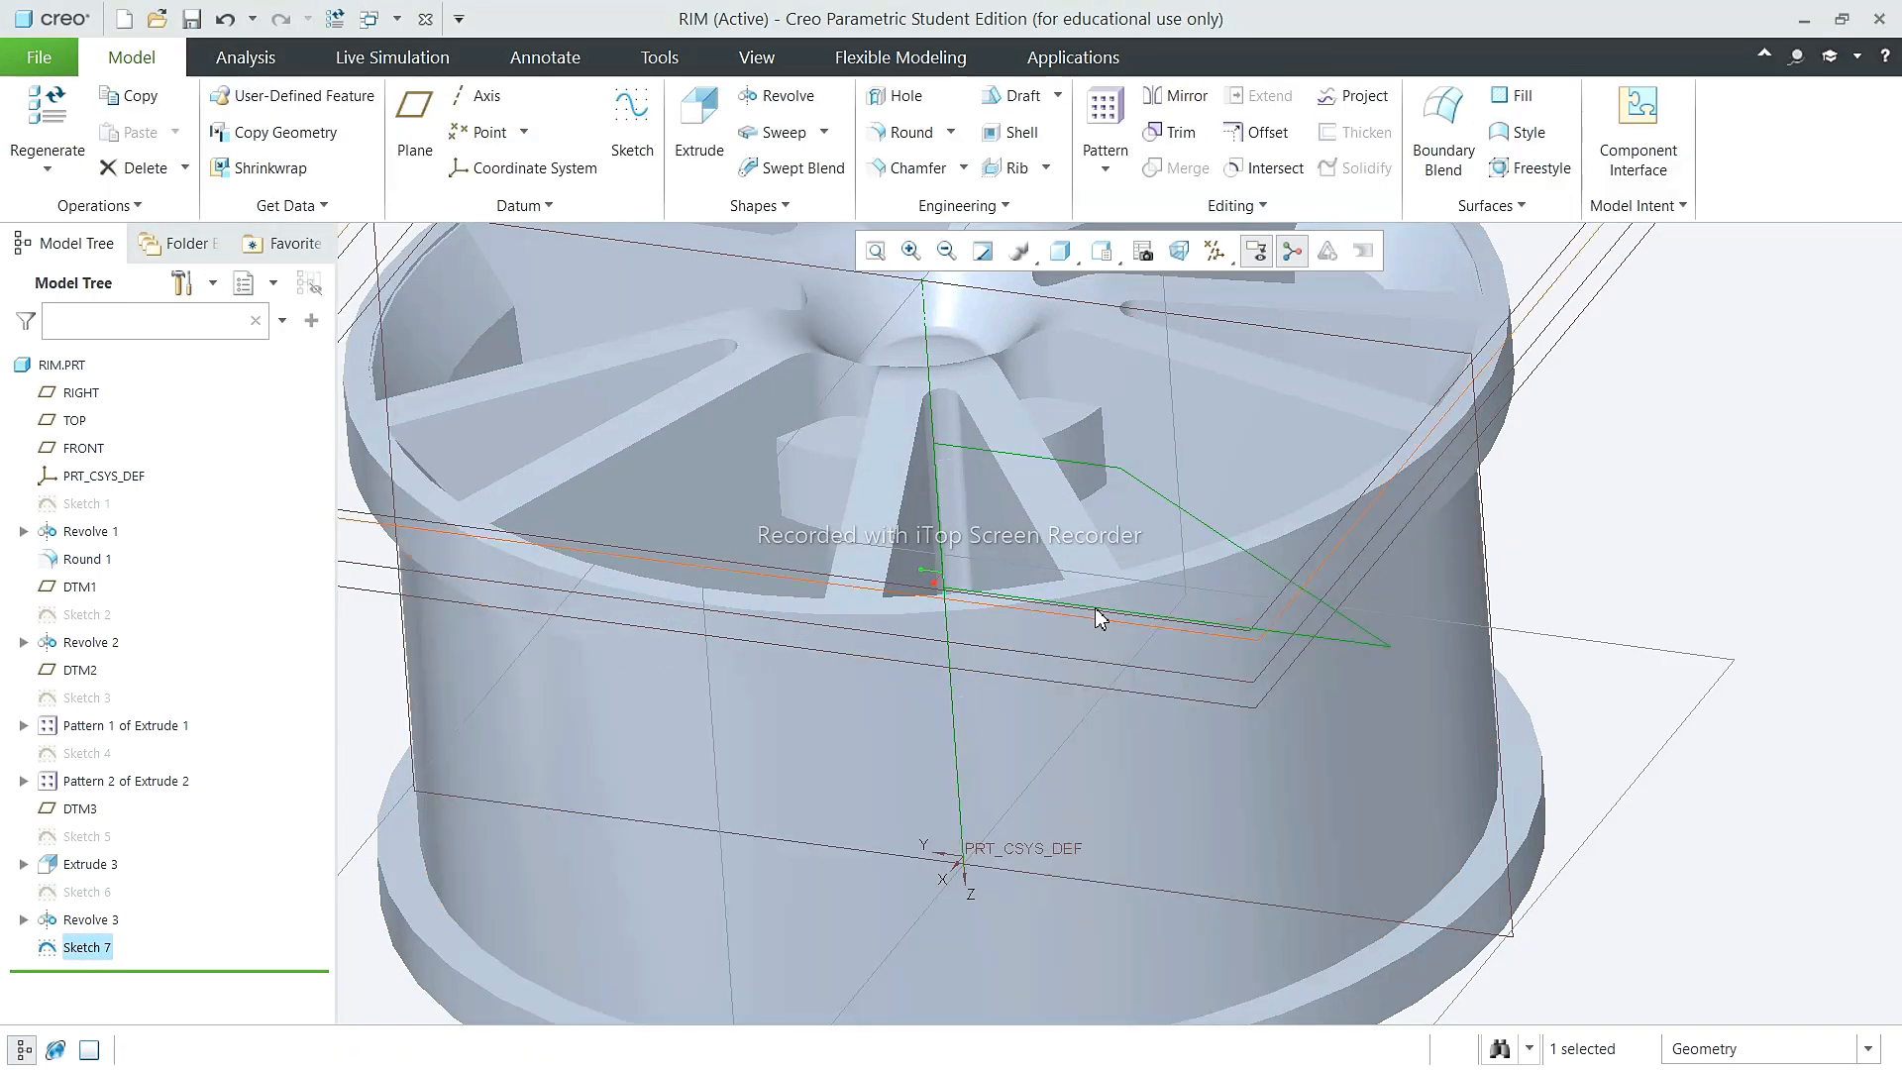
left_click(776, 96)
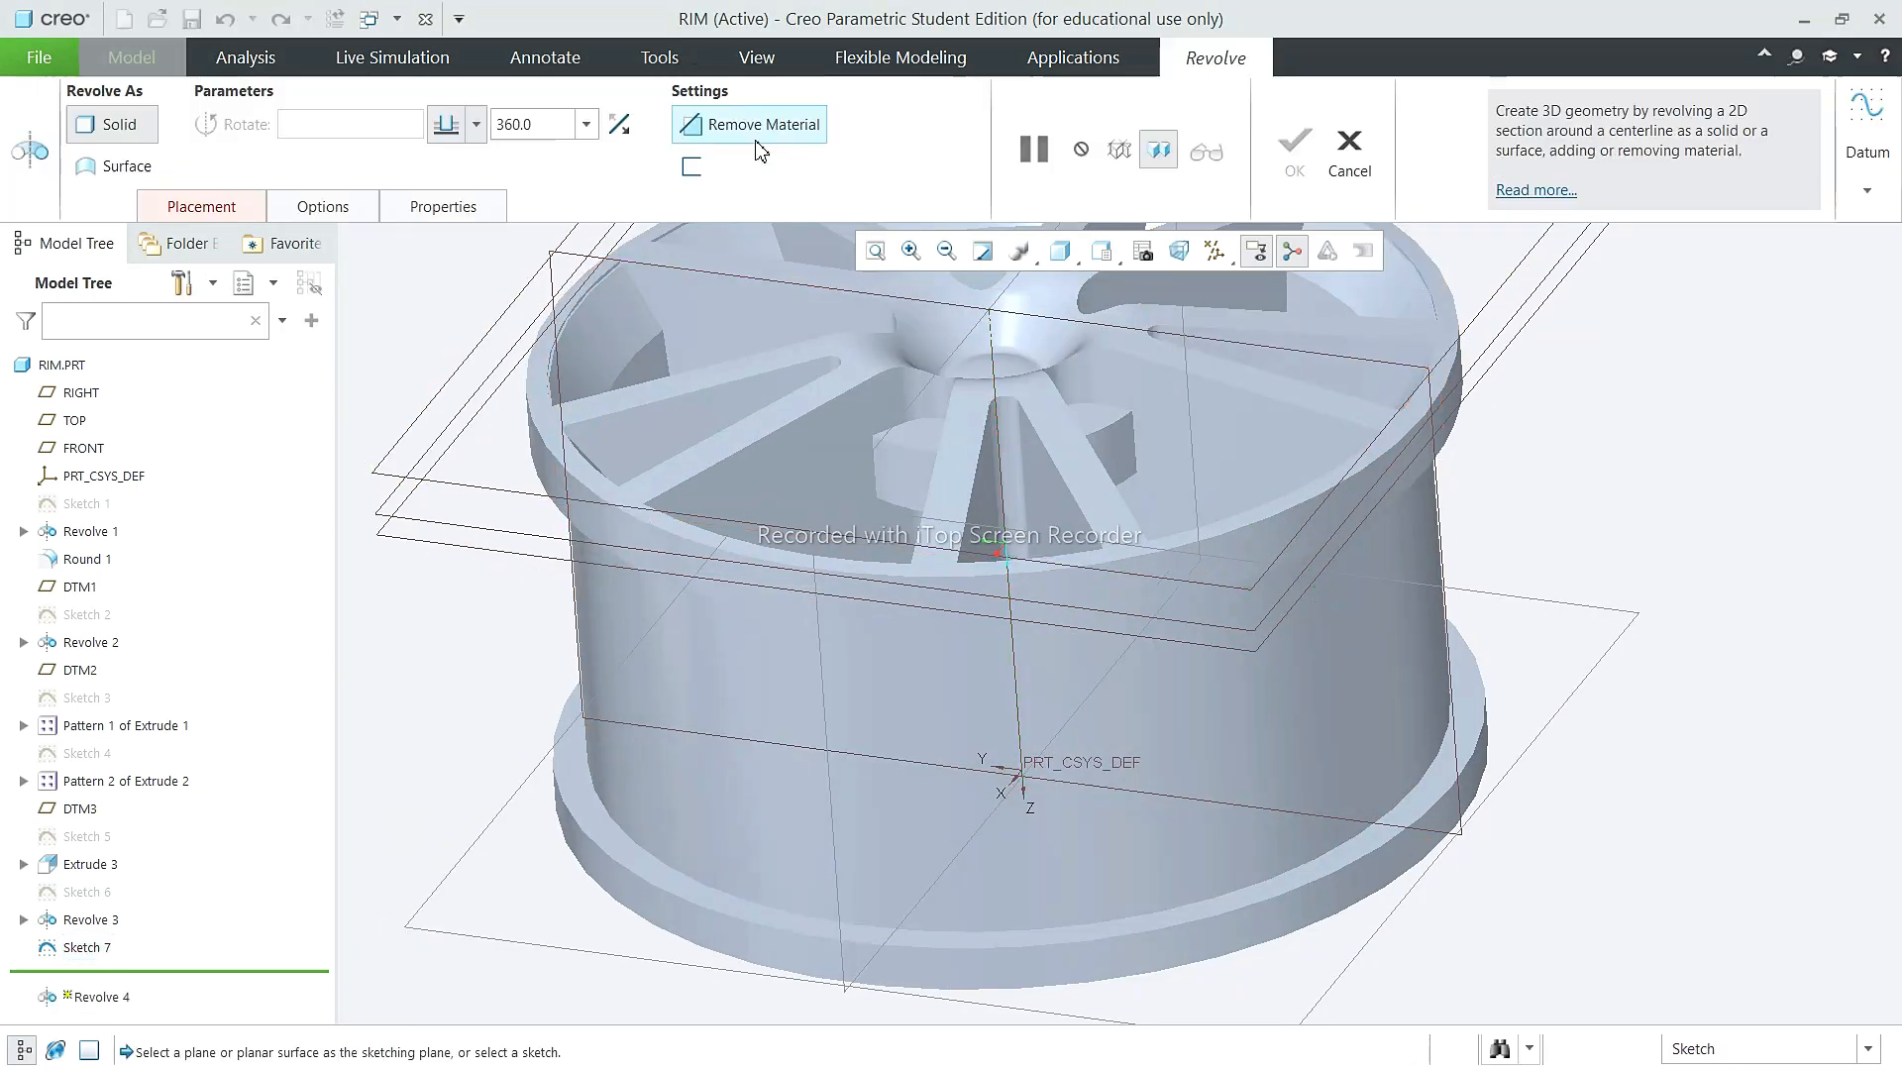
left_click(230, 208)
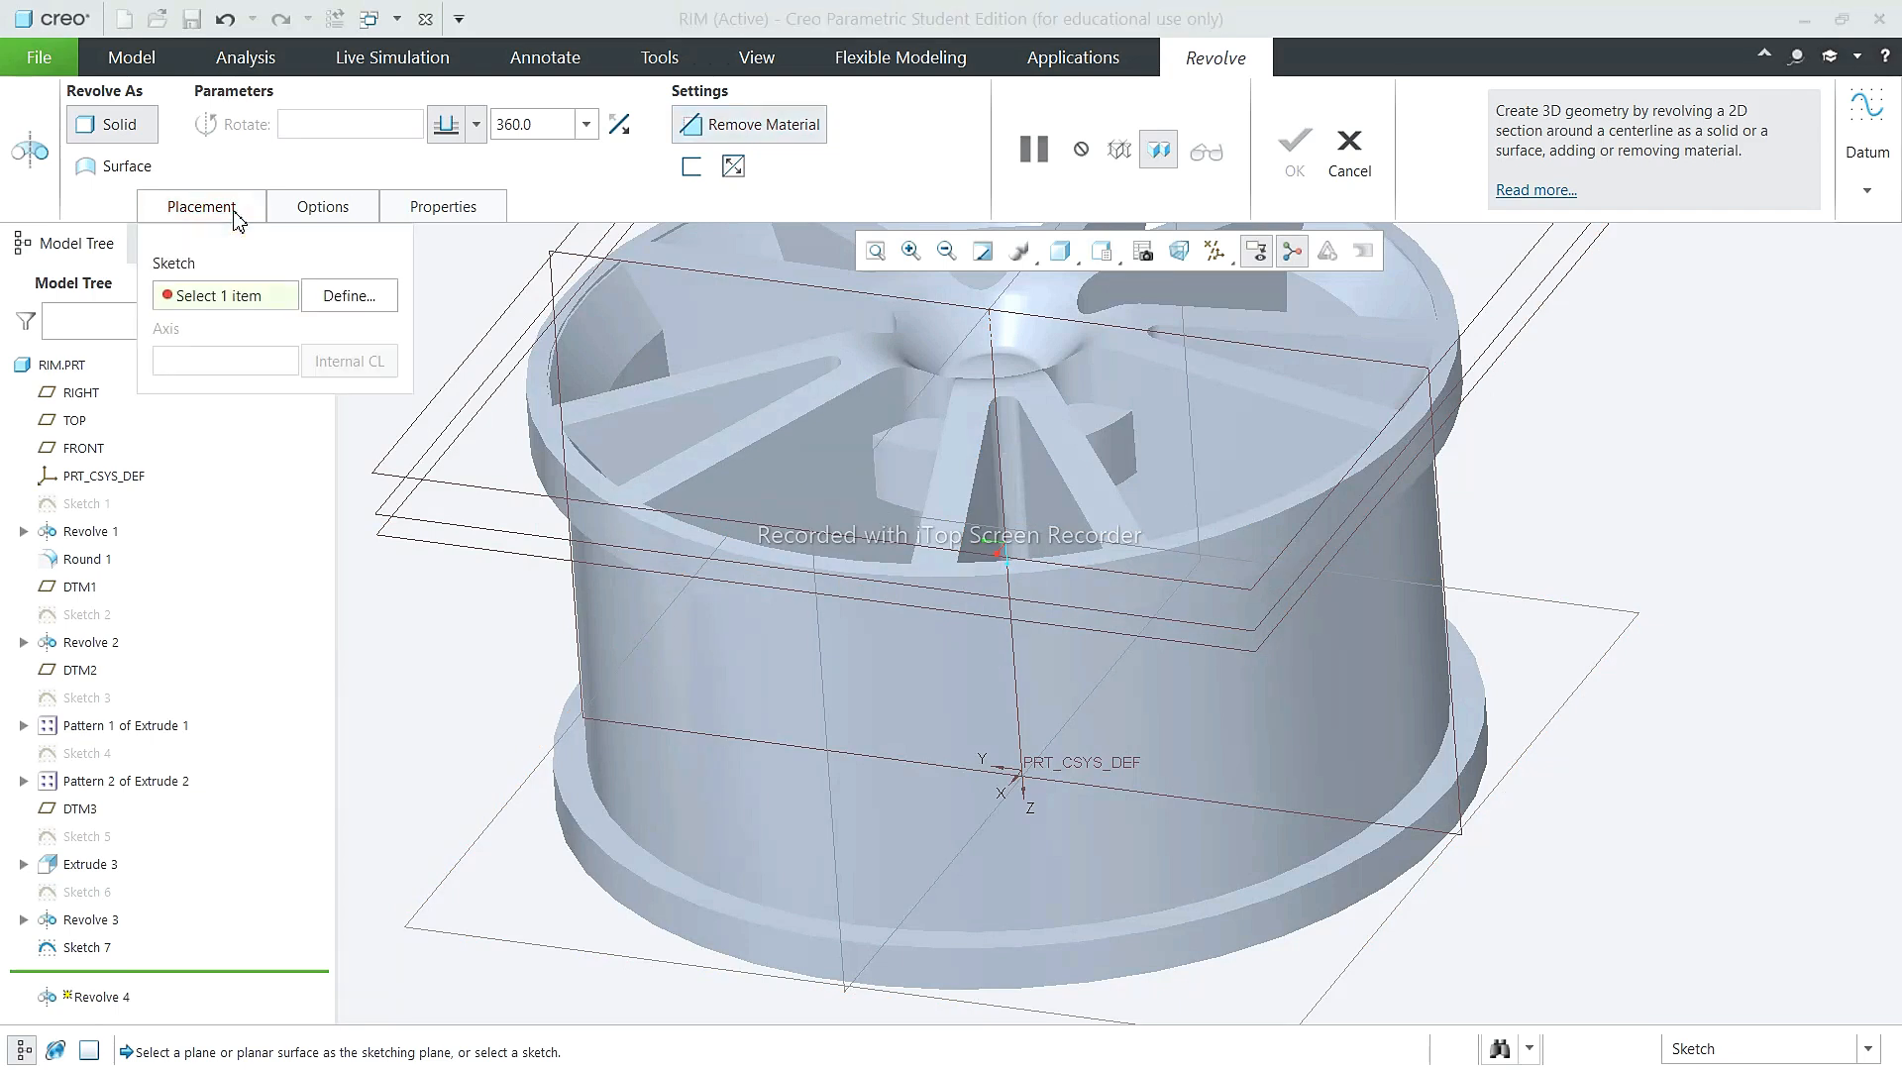
left_click(76, 951)
middle_click_drag(1031, 961, 1108, 761)
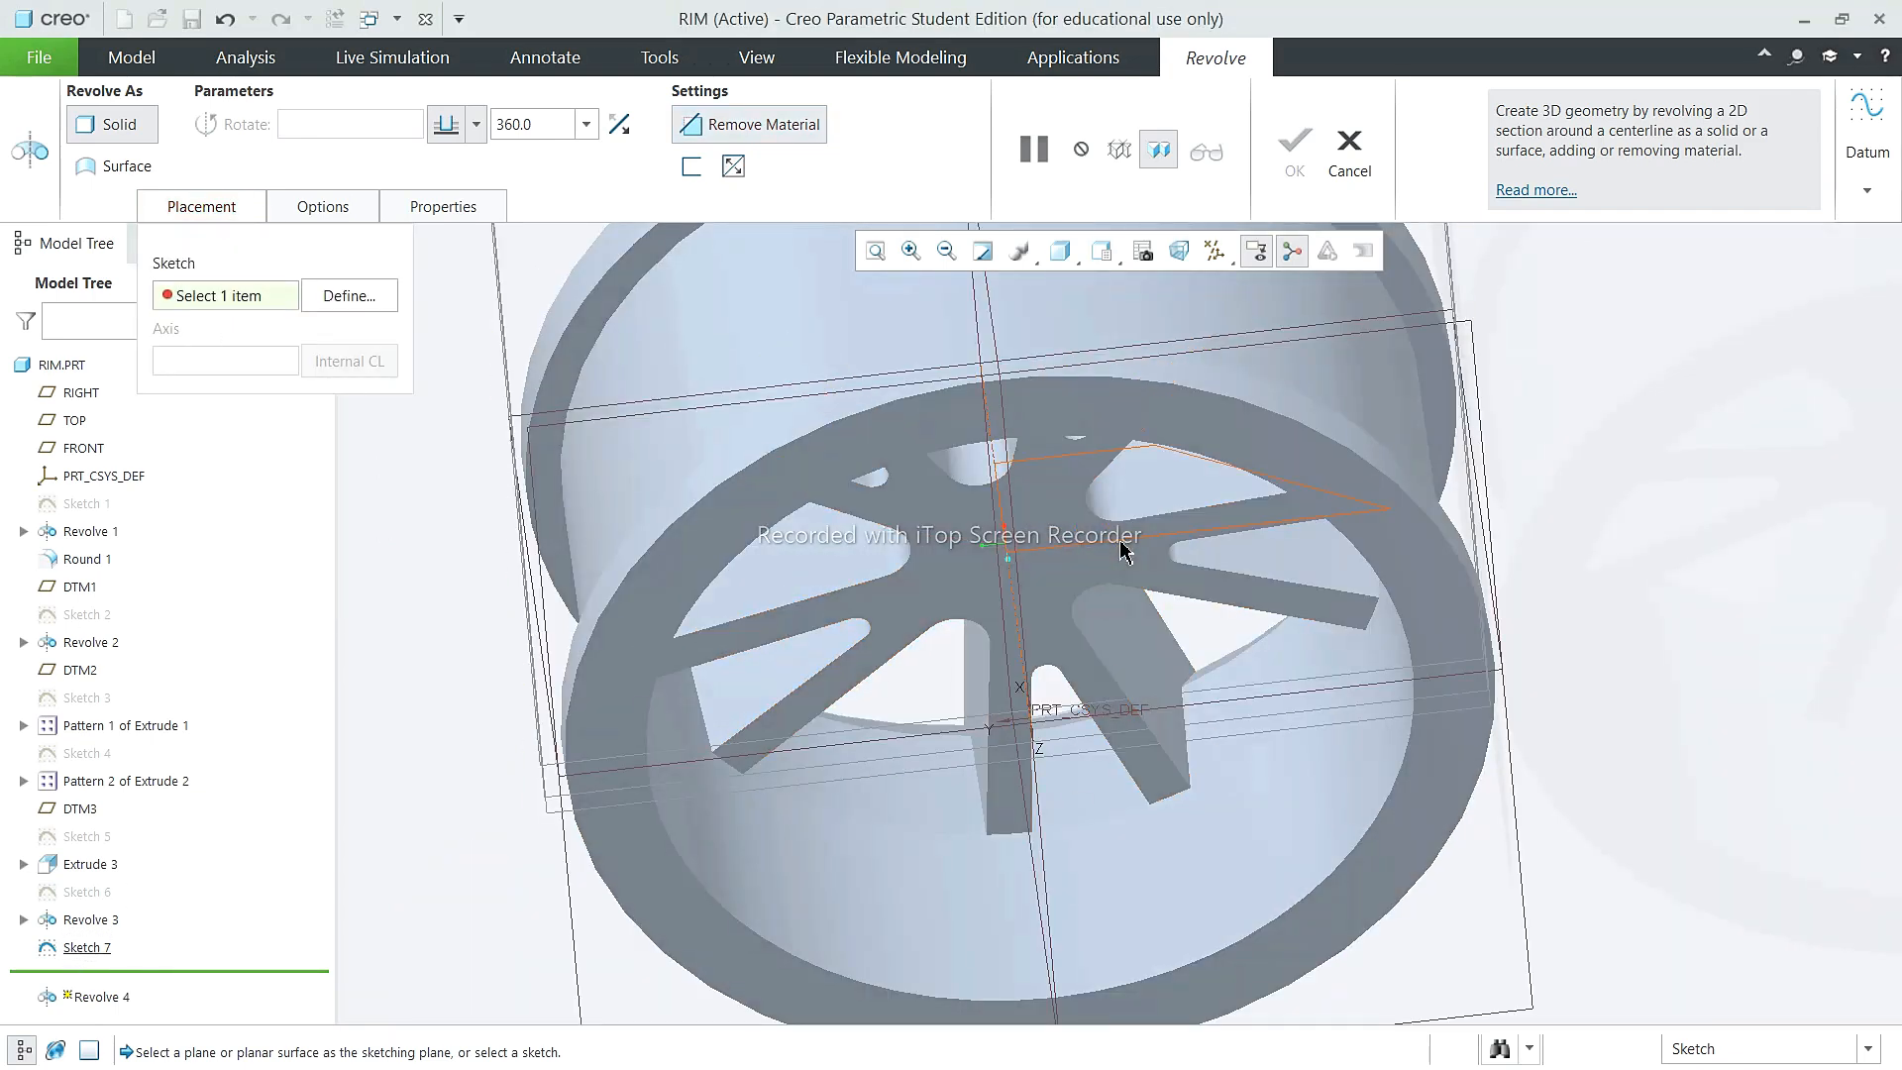
left_click(1349, 150)
left_click(956, 595)
Step: Edit Sketch 7 in Hidden Line display and delete the profile's slanted and bottom lines
right_click(87, 947)
left_click(96, 513)
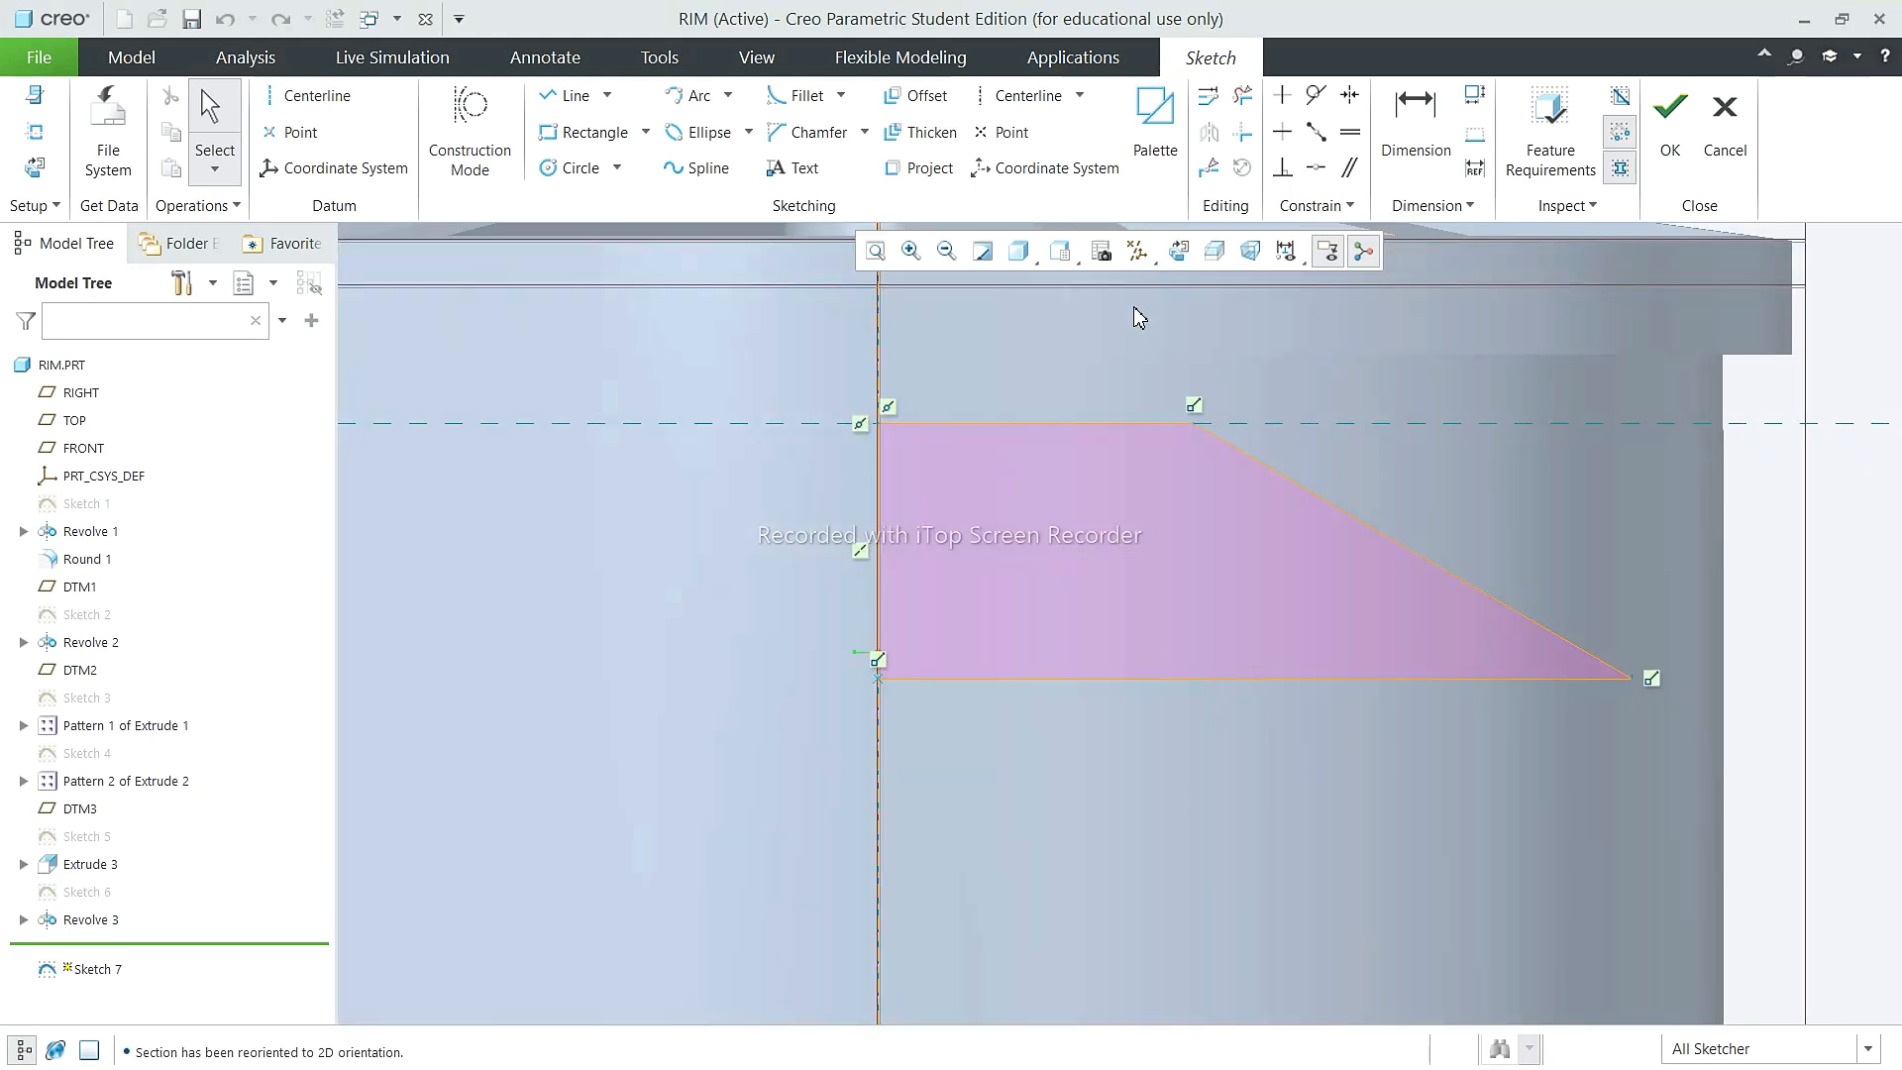
left_click(1101, 250)
left_click(822, 406)
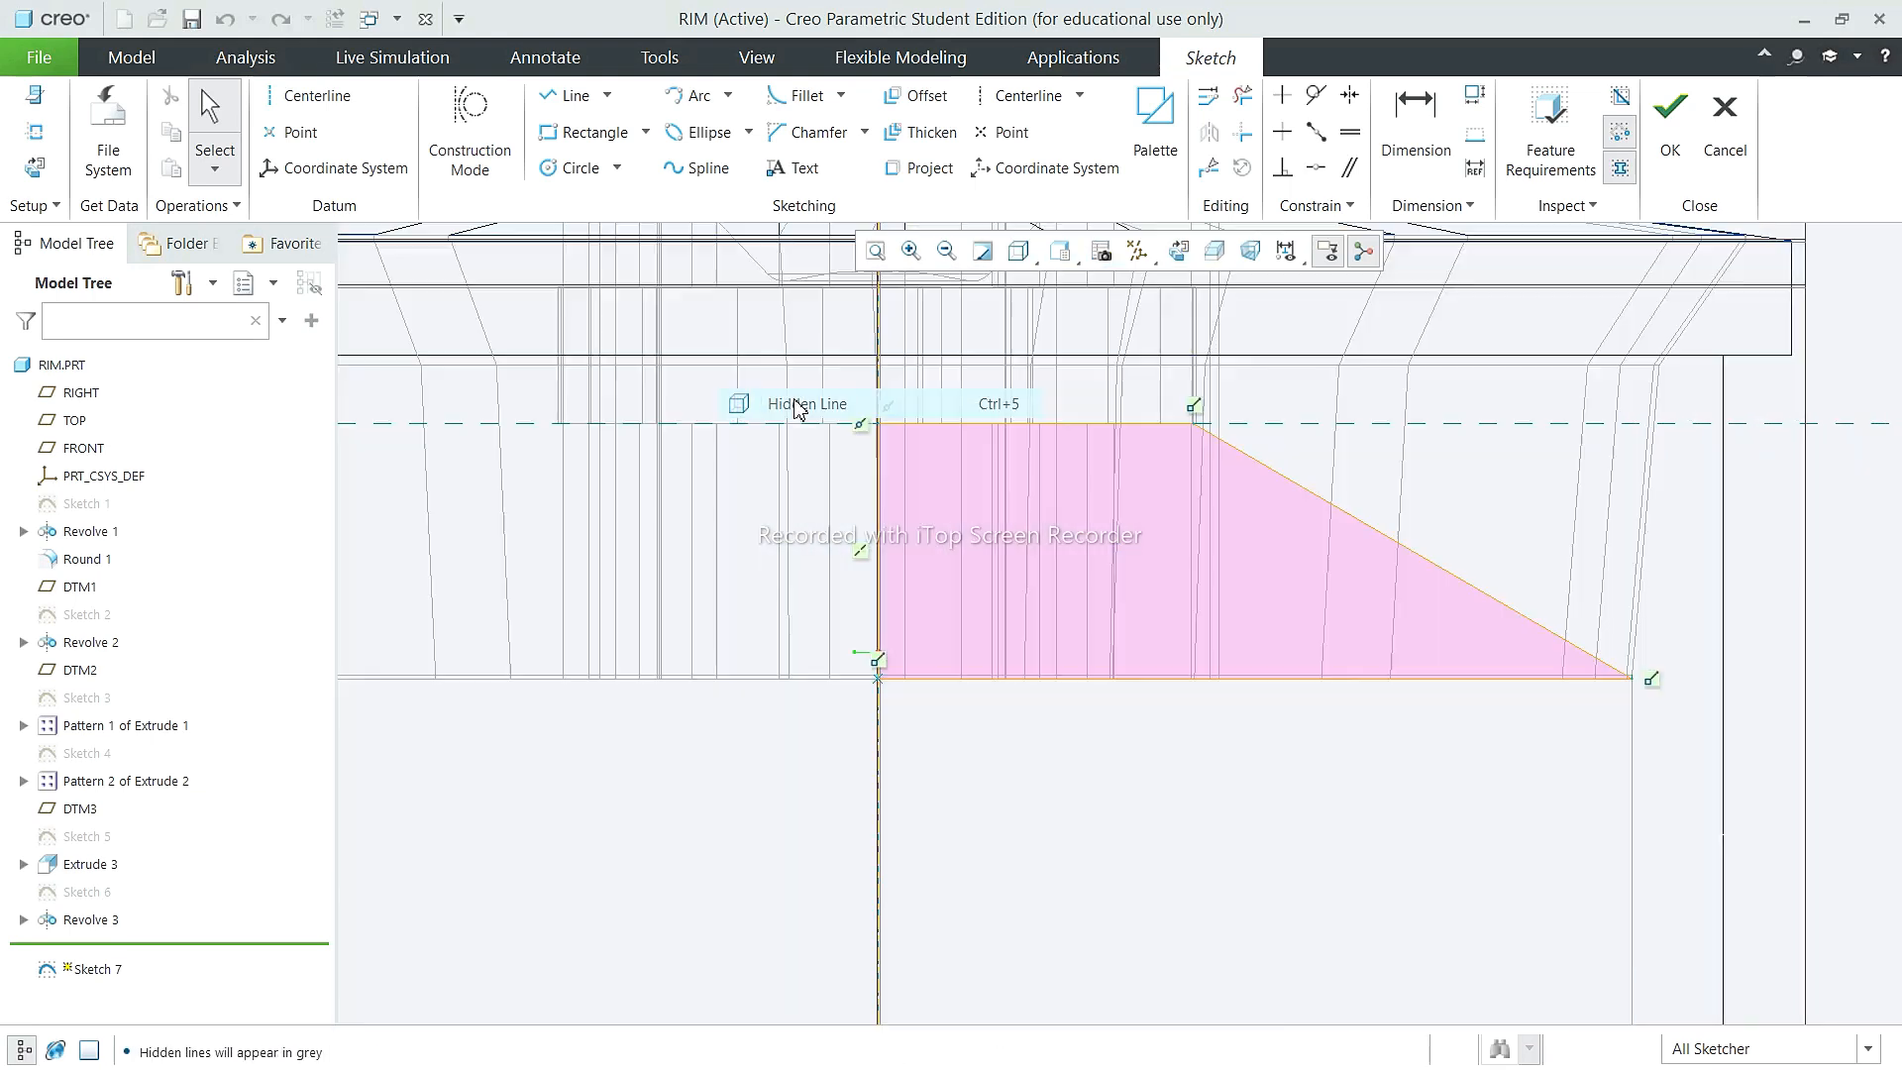
left_click(1242, 97)
left_click_drag(1547, 570, 1532, 757)
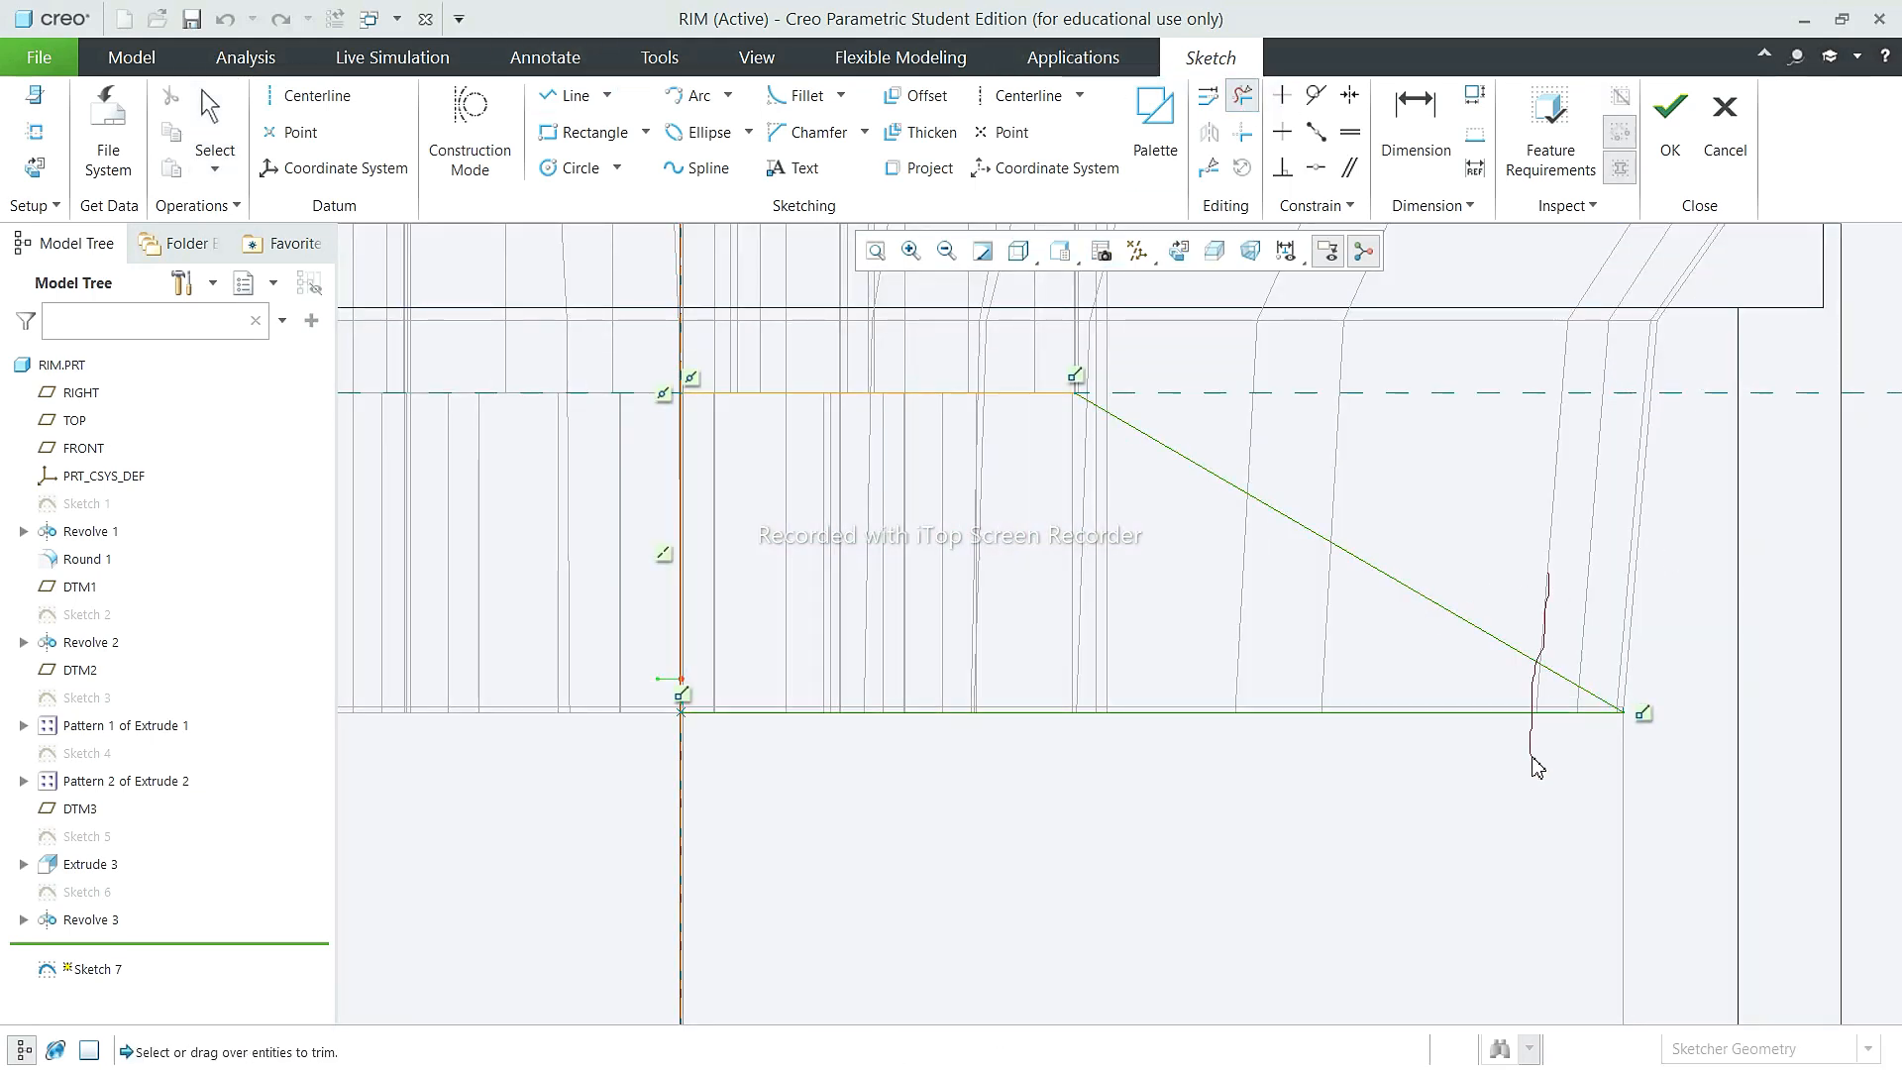
Step: Redraw the profile with a slanted line to the spoke's outer edge, a short segment down that edge and a bottom line back to the axis
left_click(573, 97)
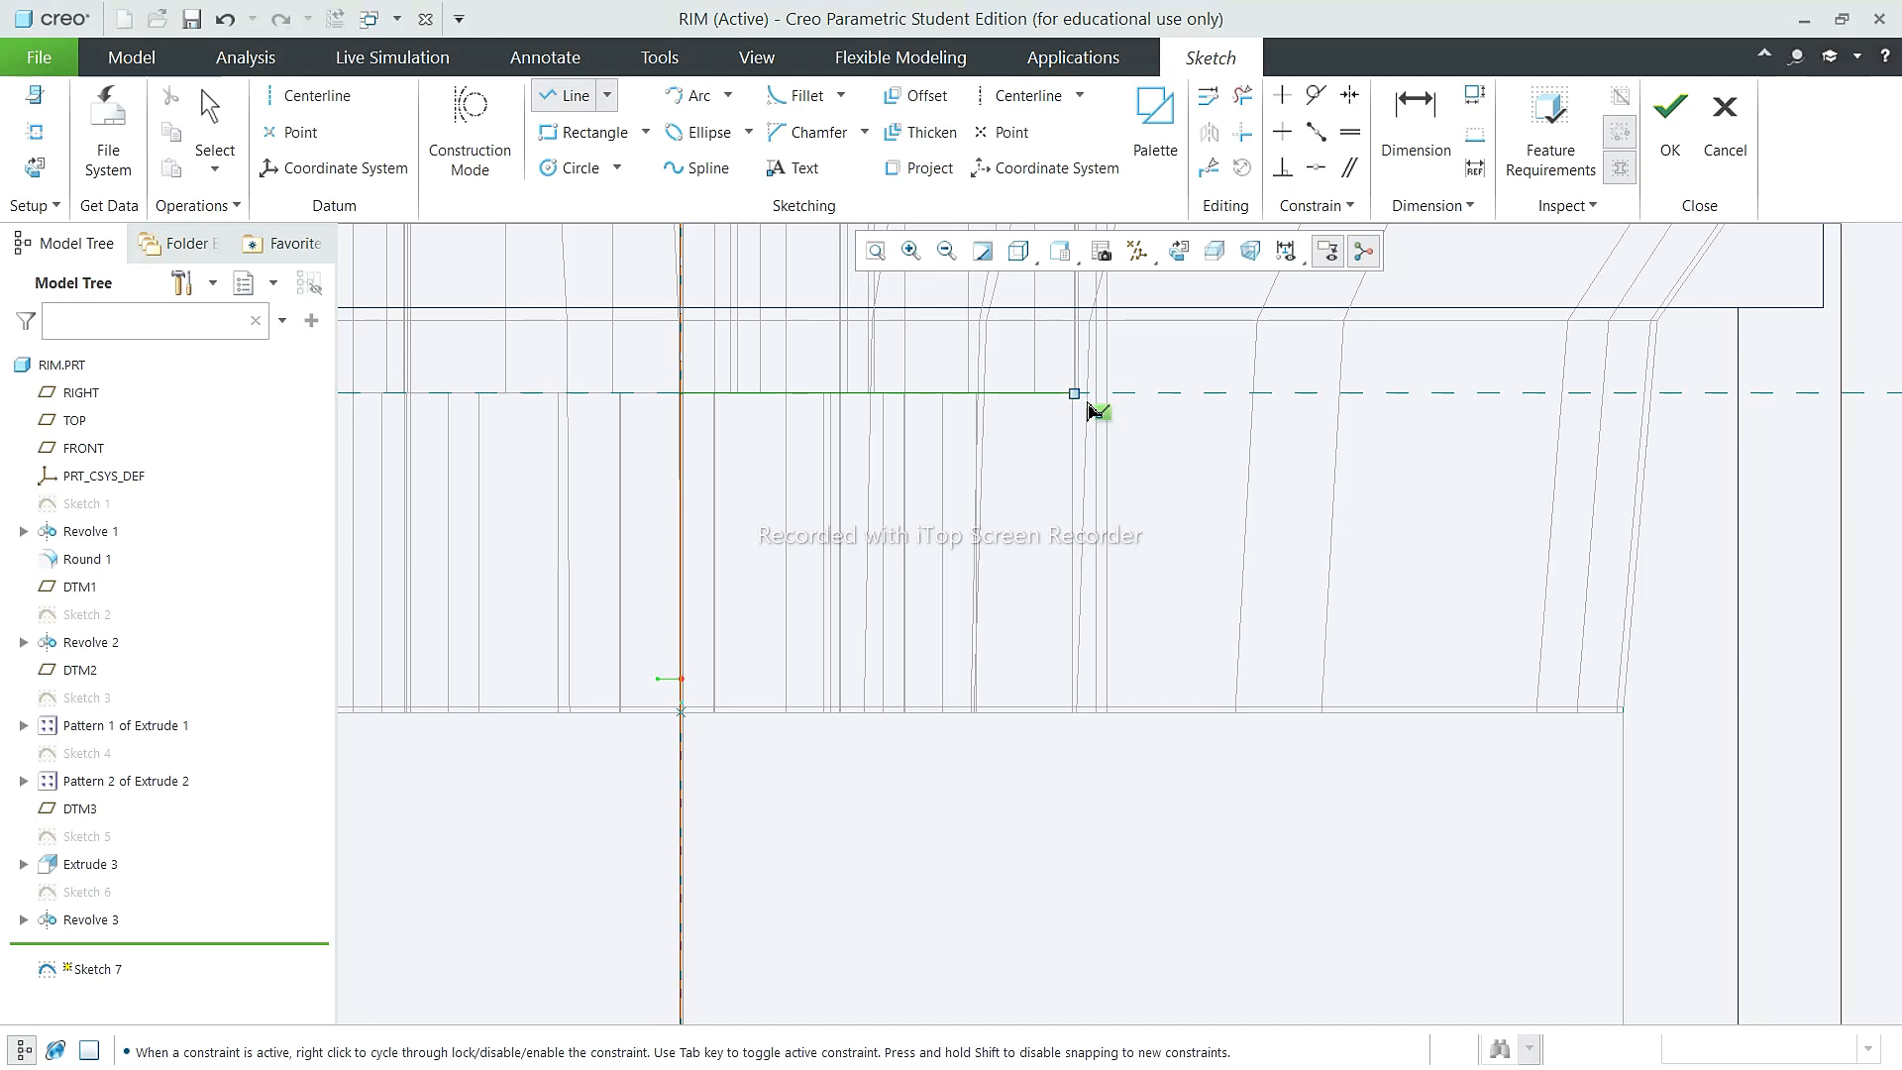
left_click(1626, 671)
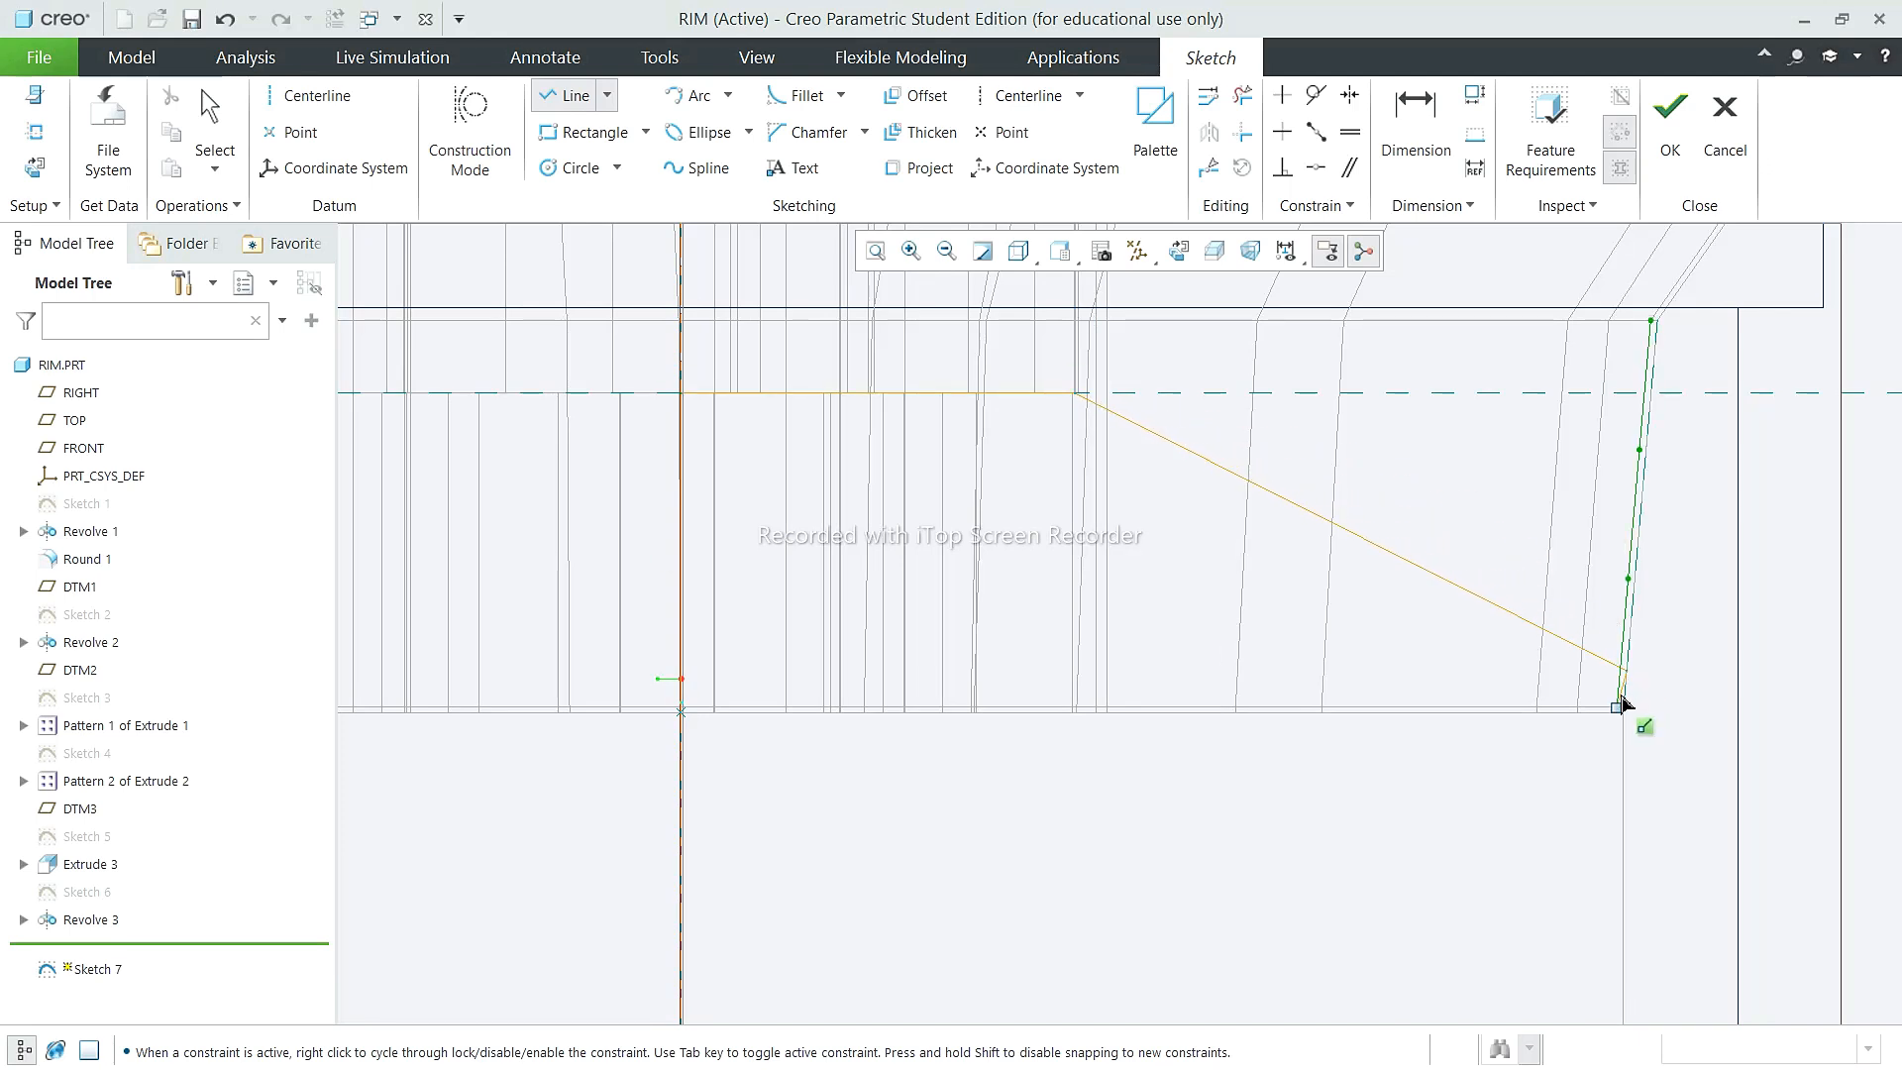
scroll(1630, 718, "up", 3)
left_click(1622, 700)
scroll(1049, 735, "down", 3)
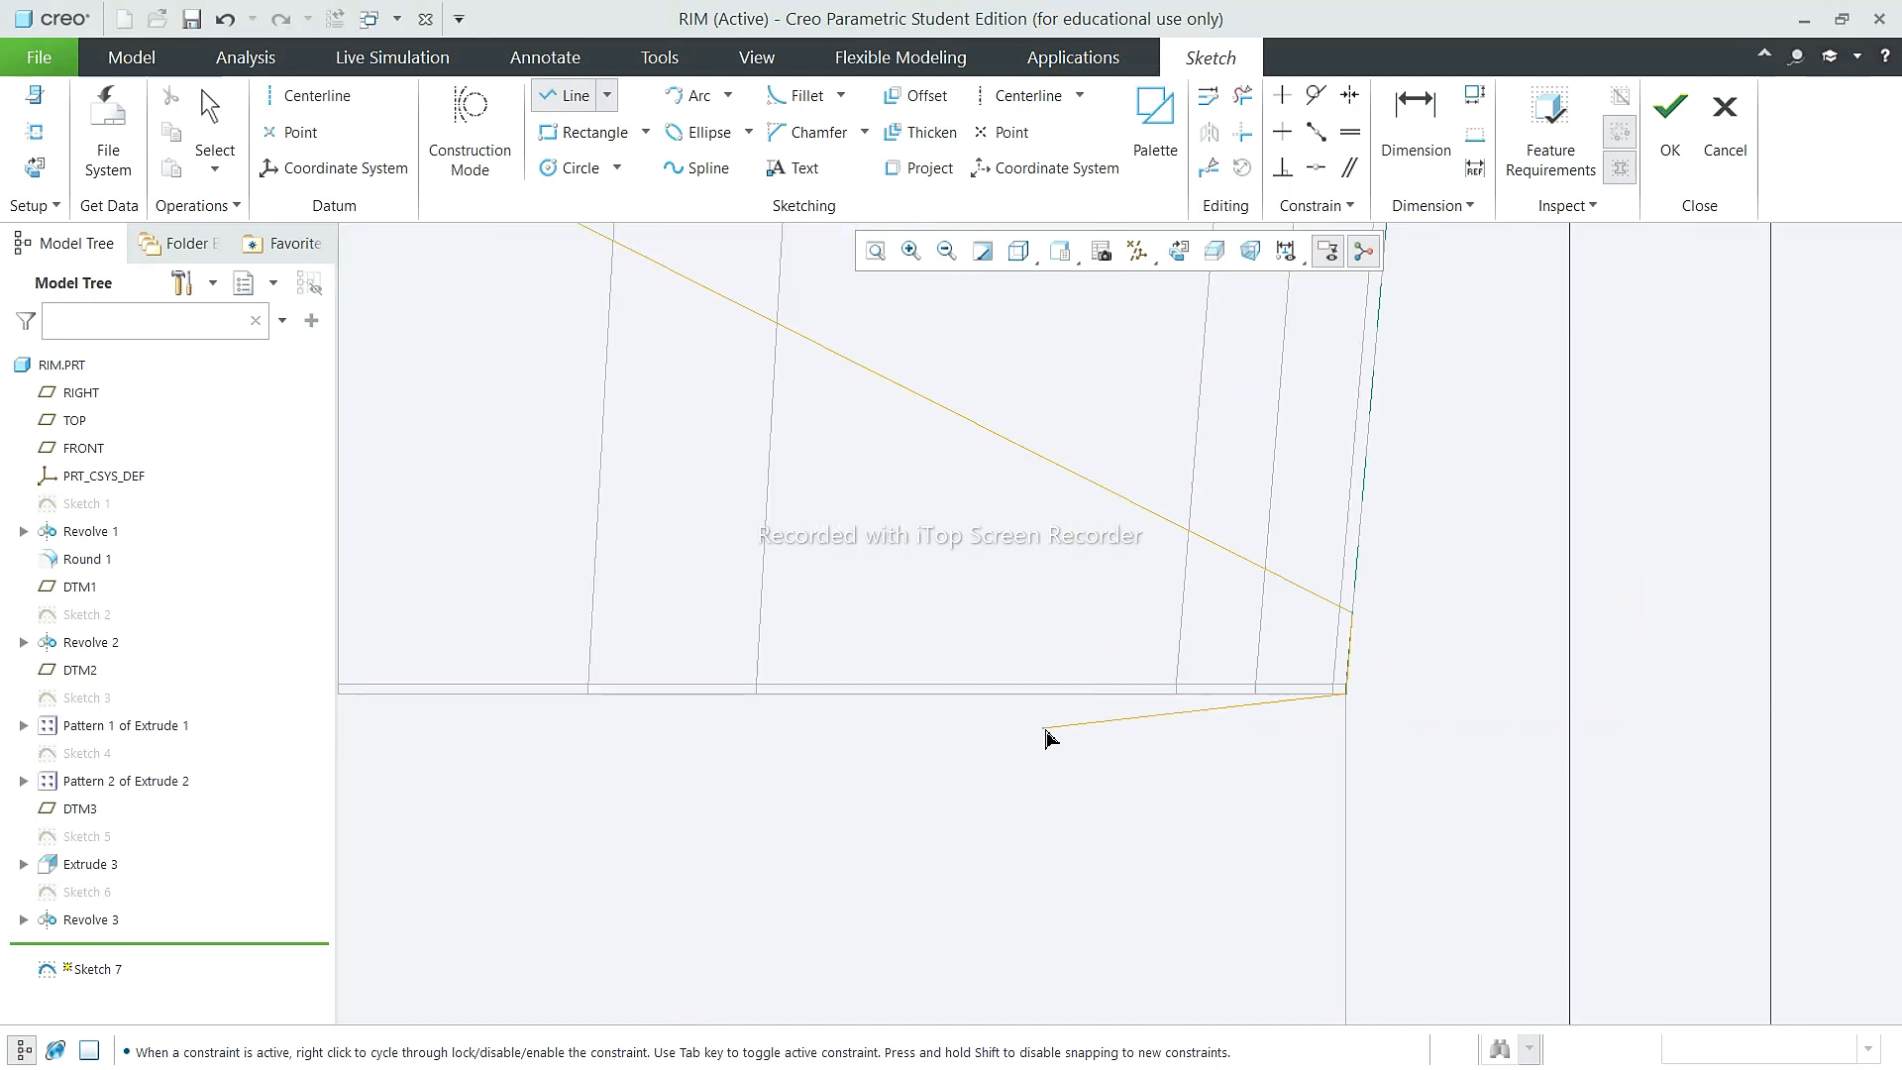
left_click(433, 714)
left_click(433, 458)
middle_click(396, 431)
middle_click(343, 394)
scroll(1496, 862, "down", 1)
Step: Keep the redrawn profile, restore Shading With Reflections and finish the sketch
left_click(225, 19)
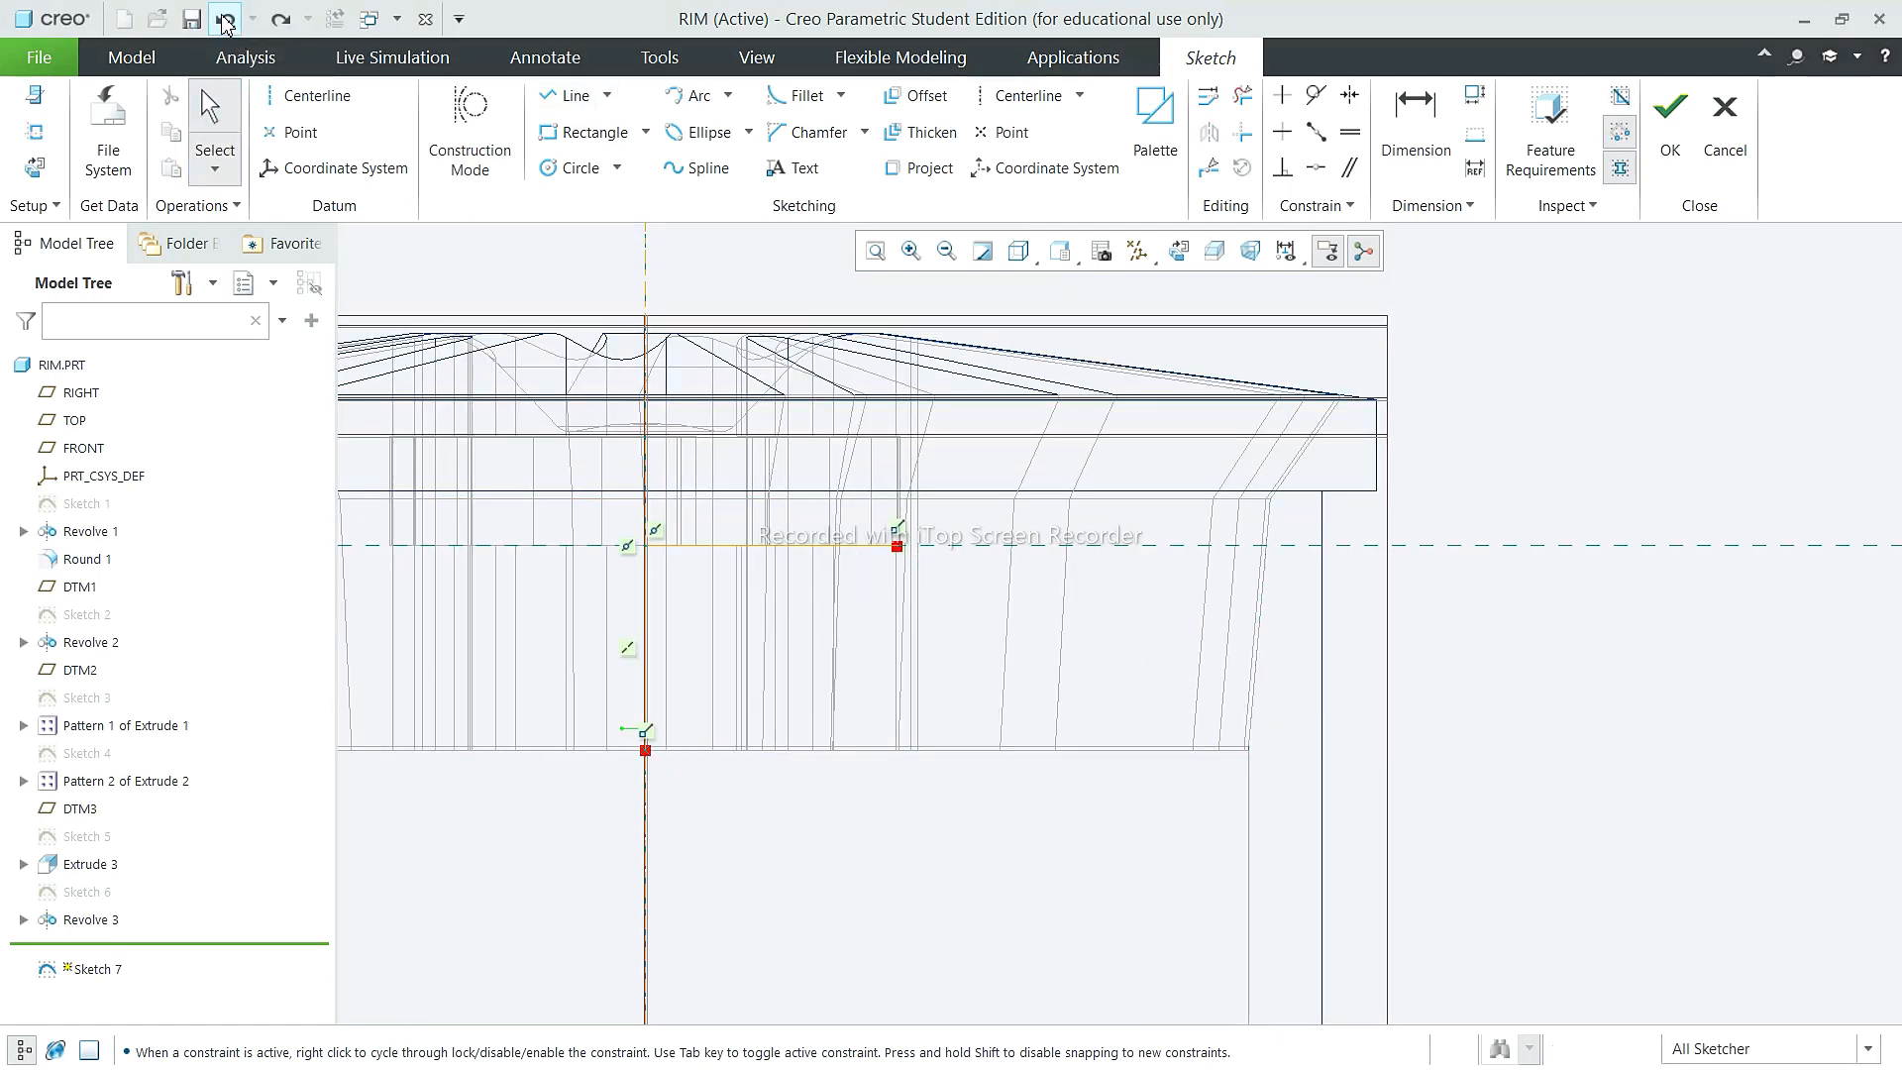
left_click(287, 22)
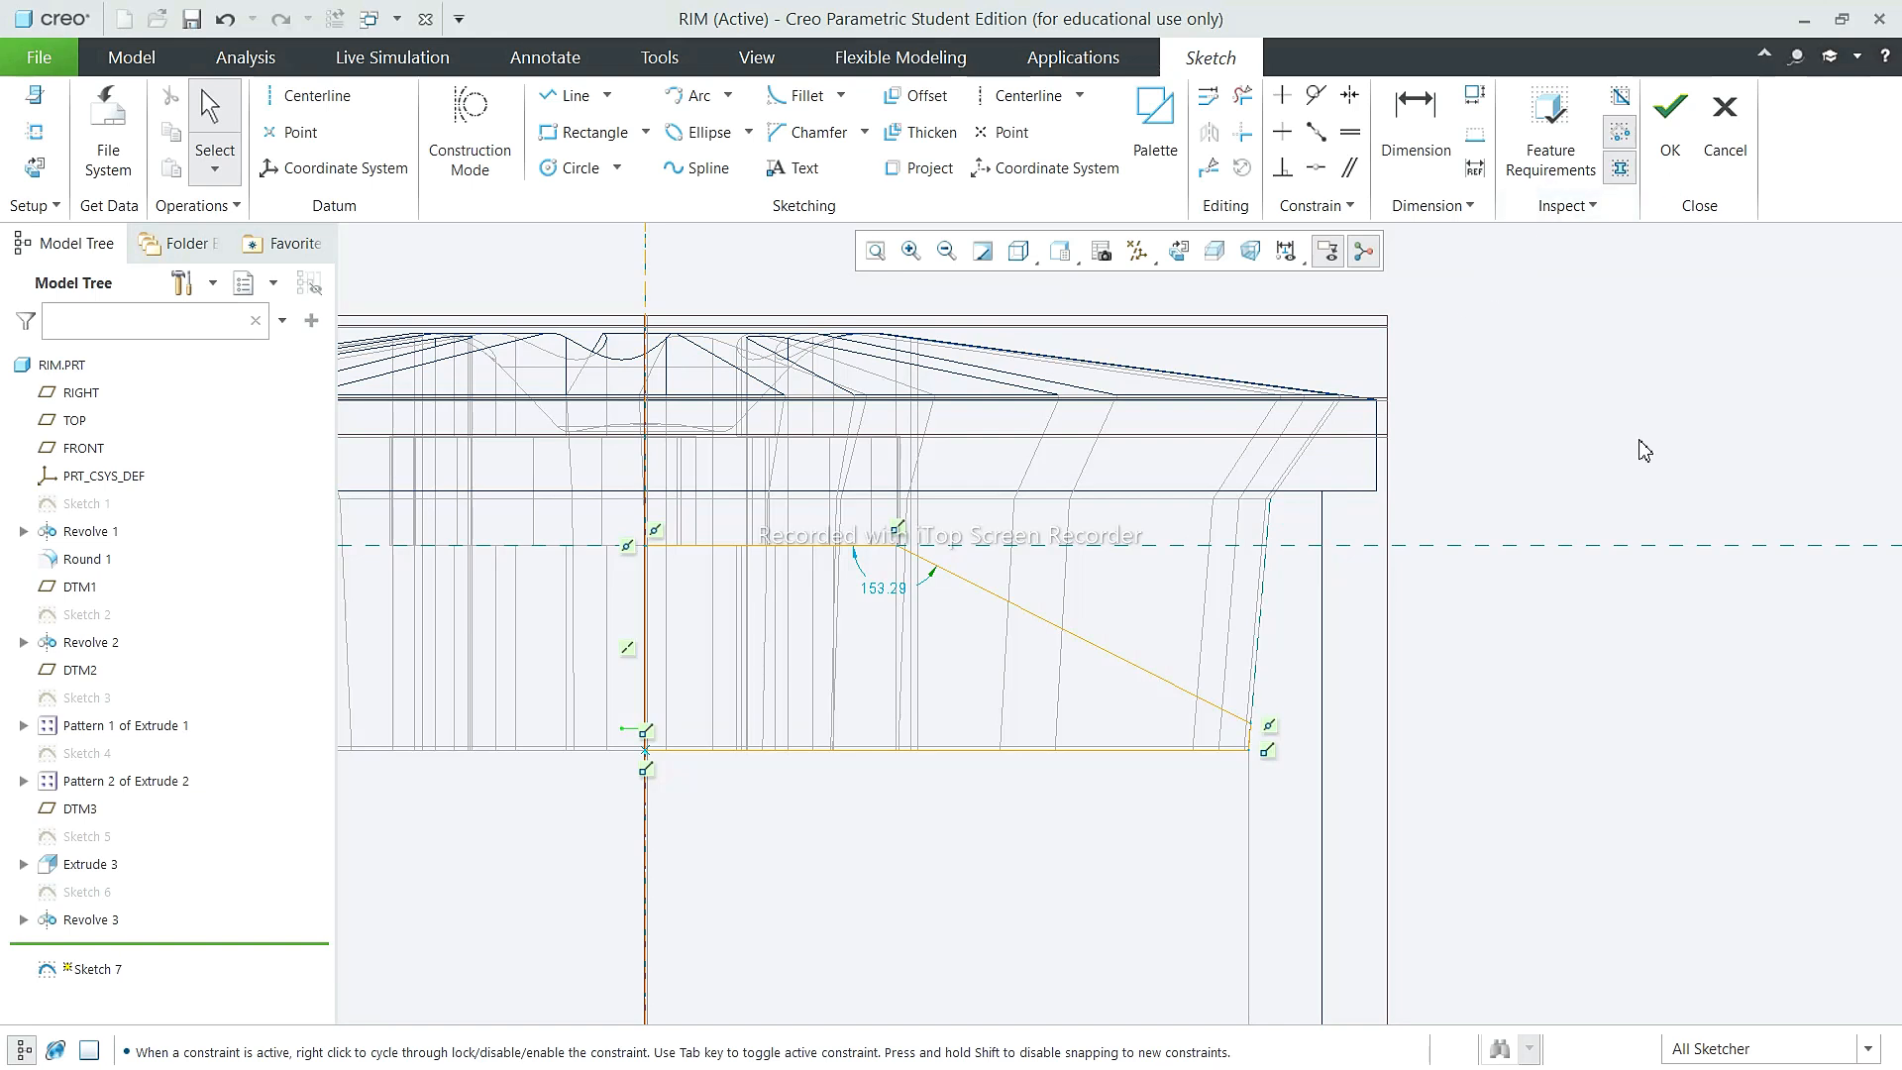
left_click(1020, 252)
left_click(943, 287)
scroll(1389, 646, "up", 1)
left_click(1670, 121)
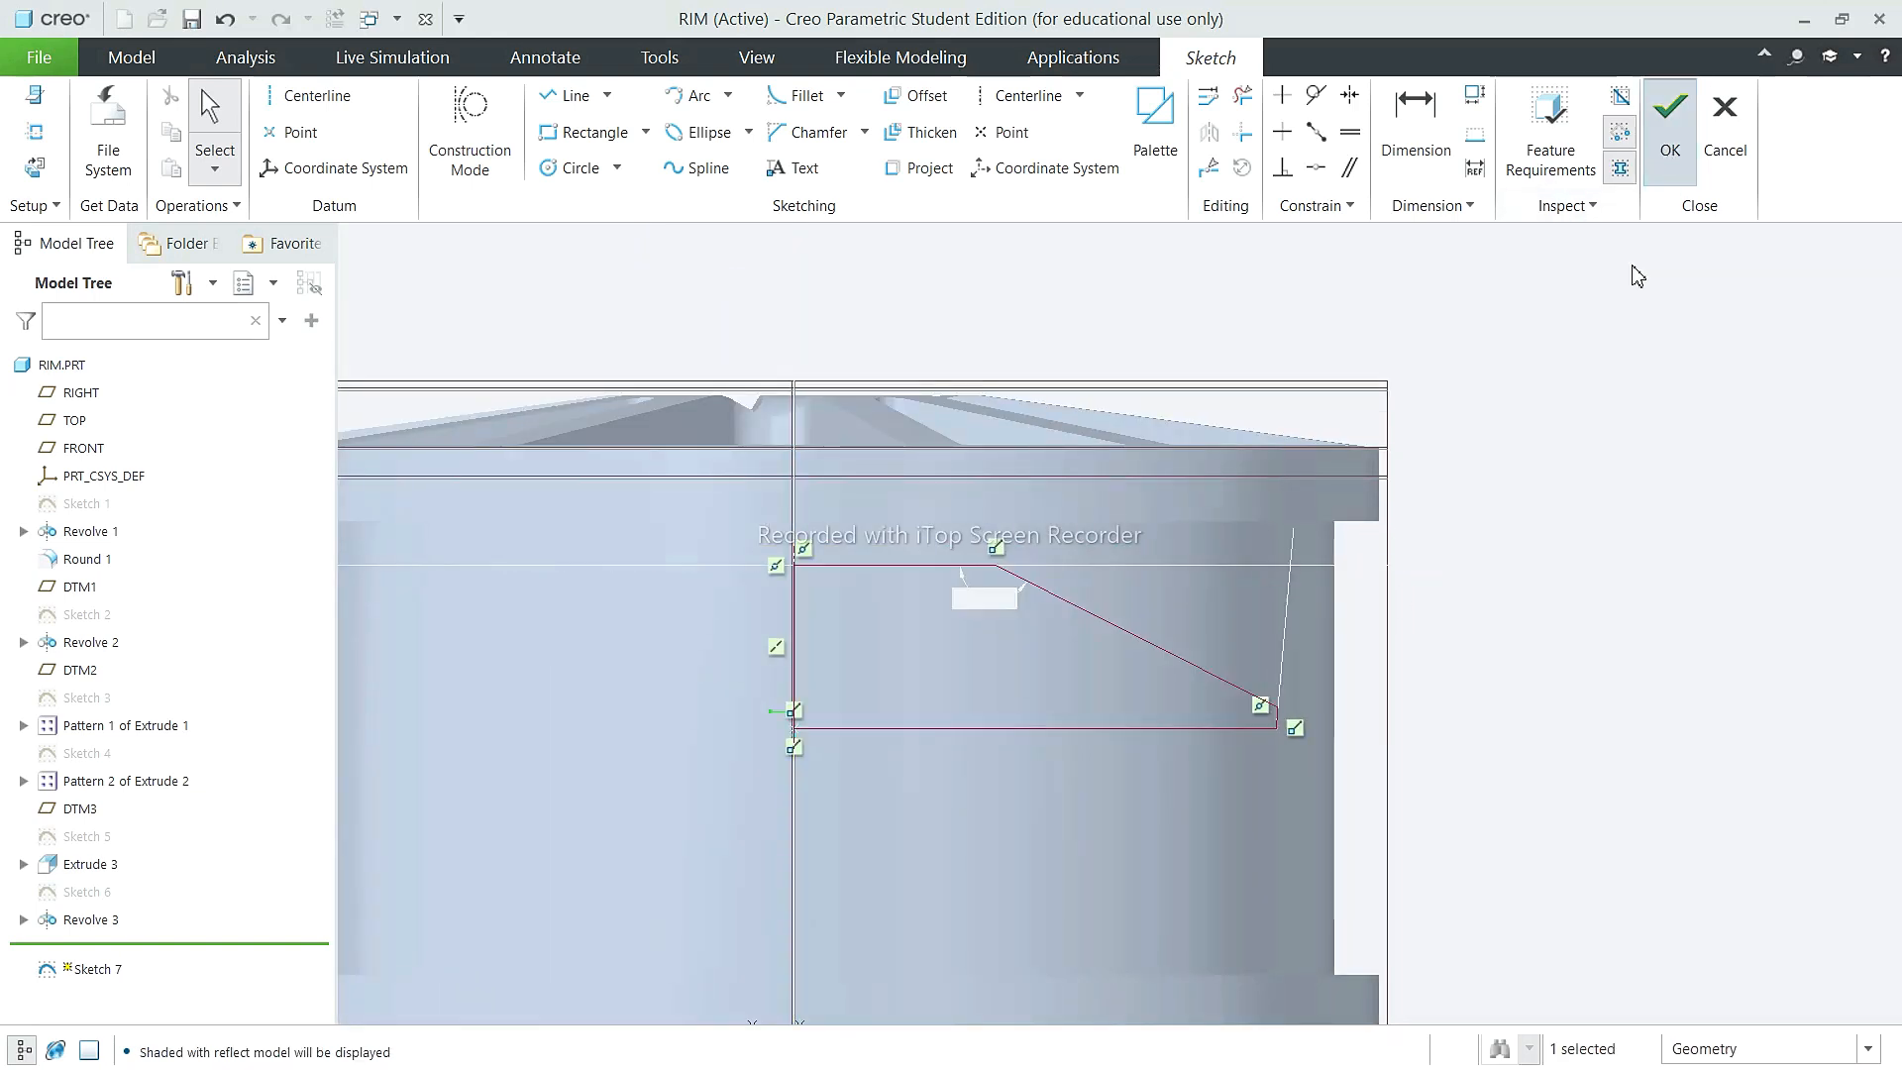
left_click(777, 95)
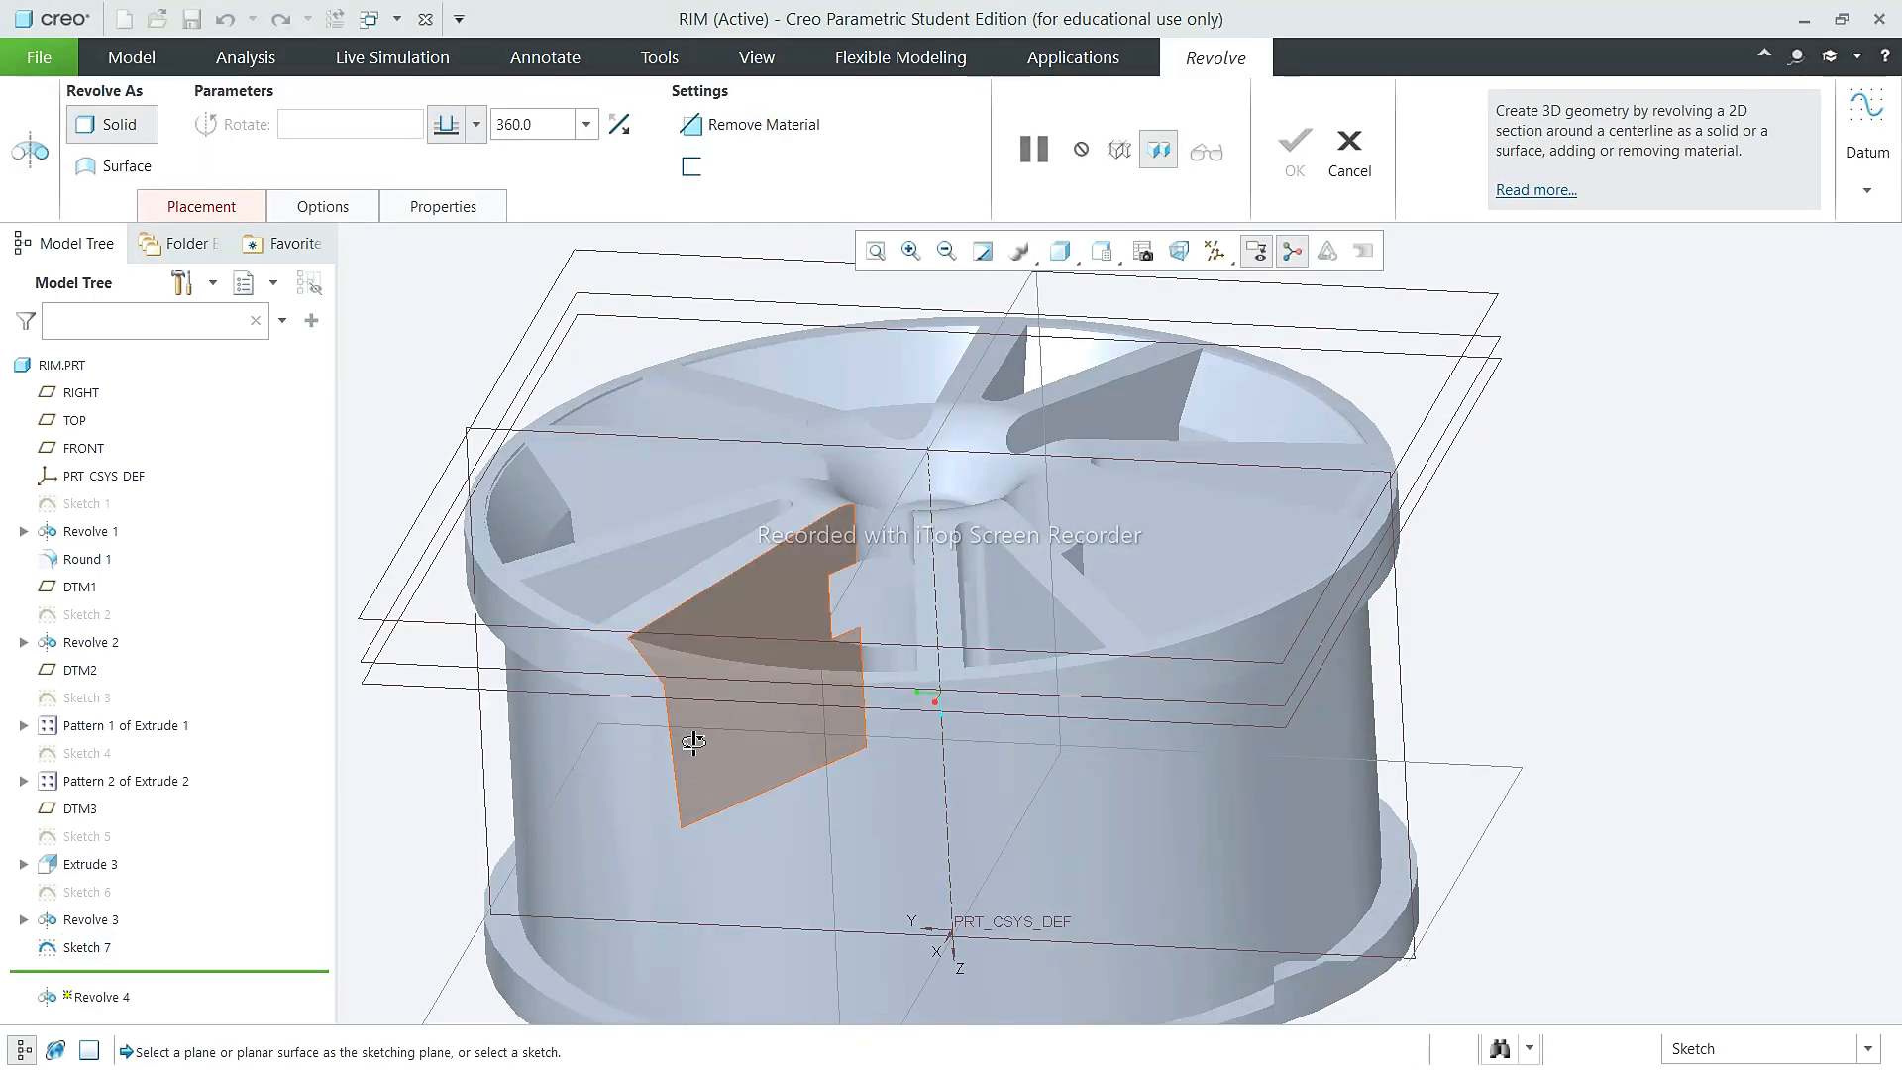
middle_click_drag(693, 722, 1008, 698)
left_click(240, 210)
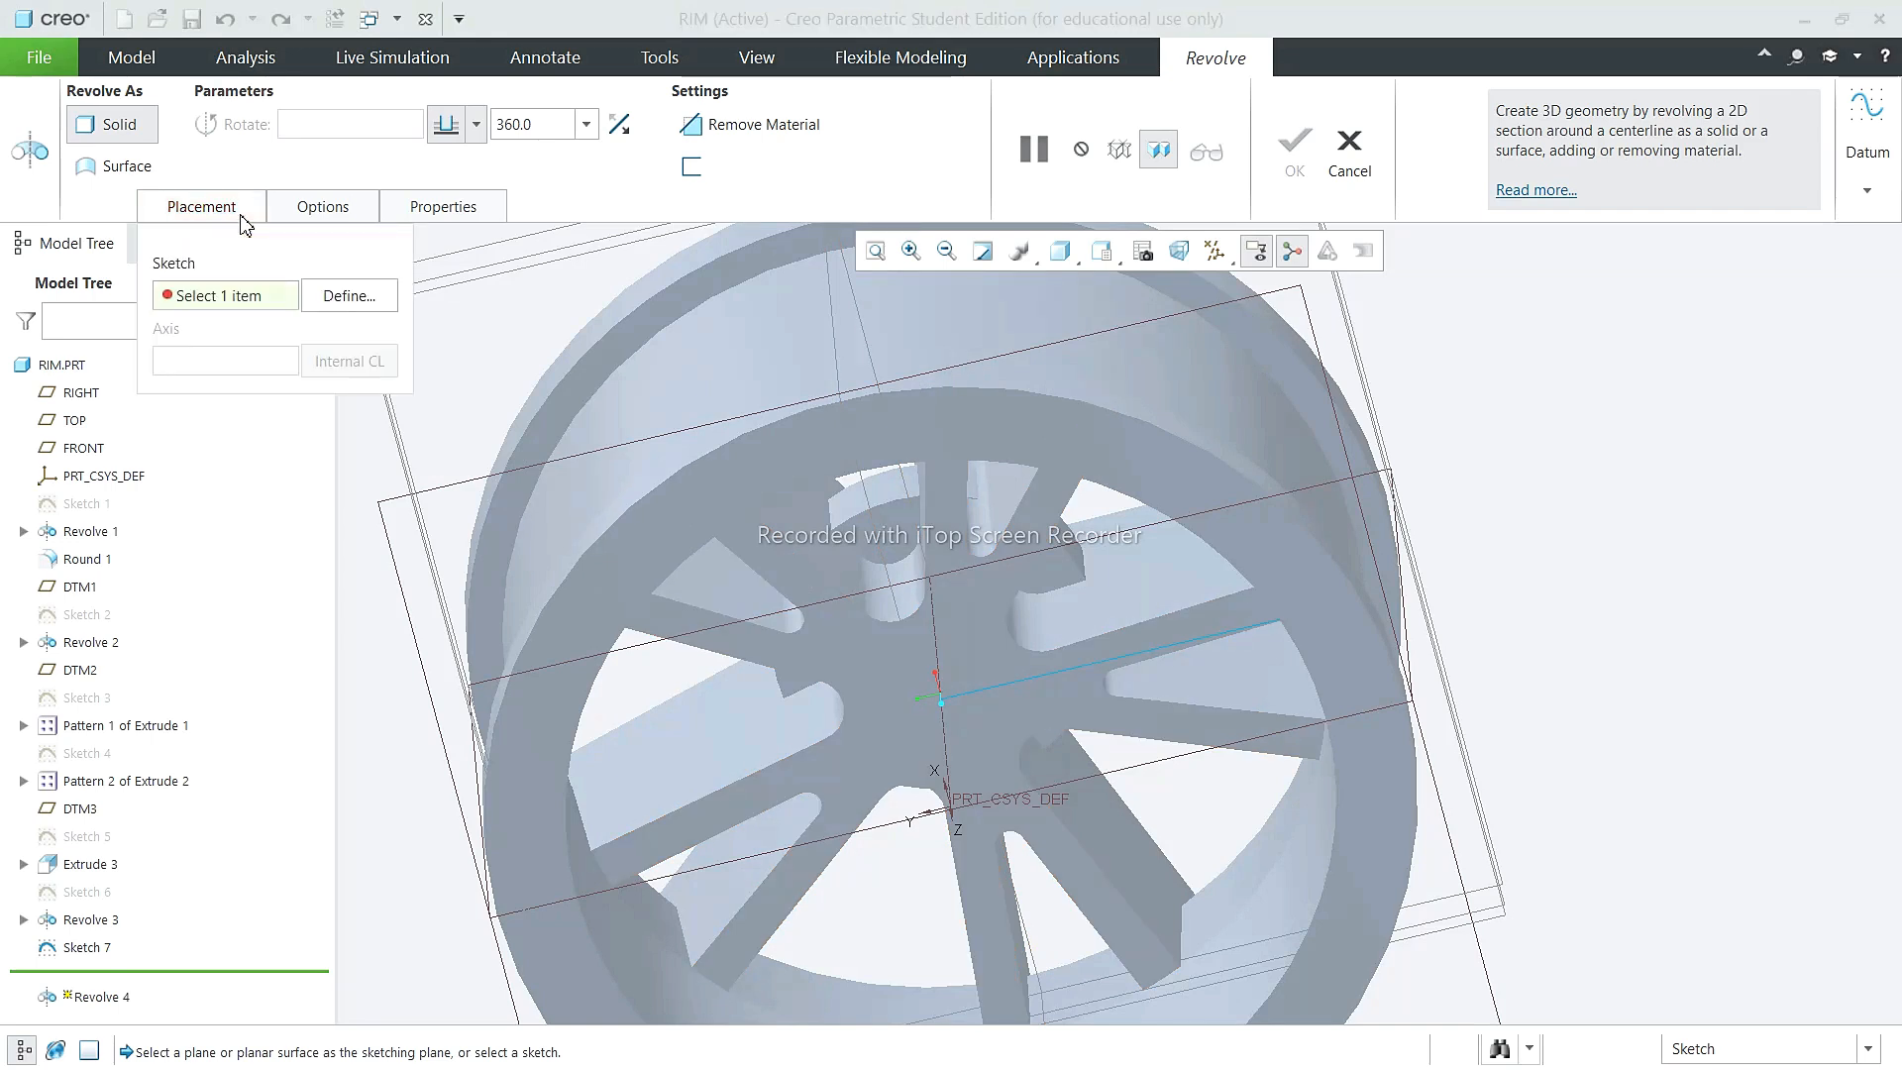
left_click(367, 295)
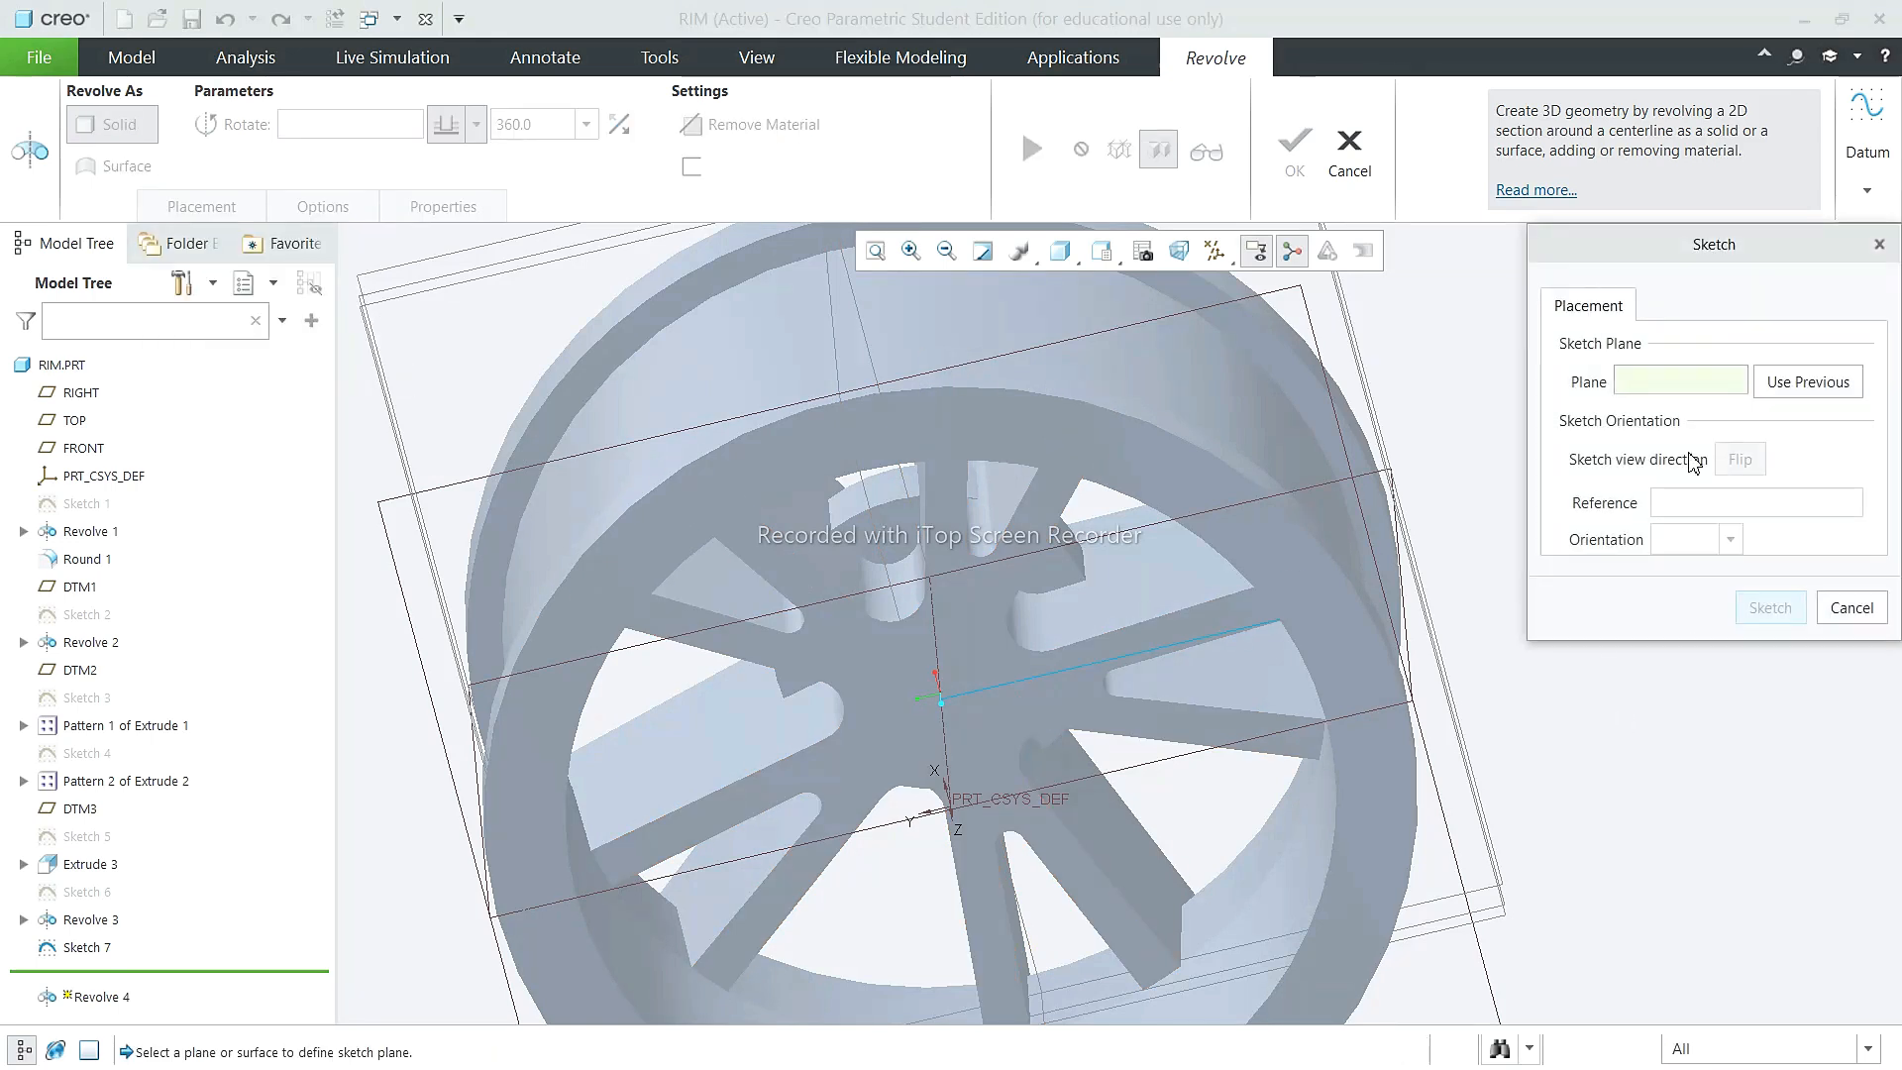
left_click(1099, 790)
left_click(1857, 609)
left_click(955, 593)
left_click(1350, 149)
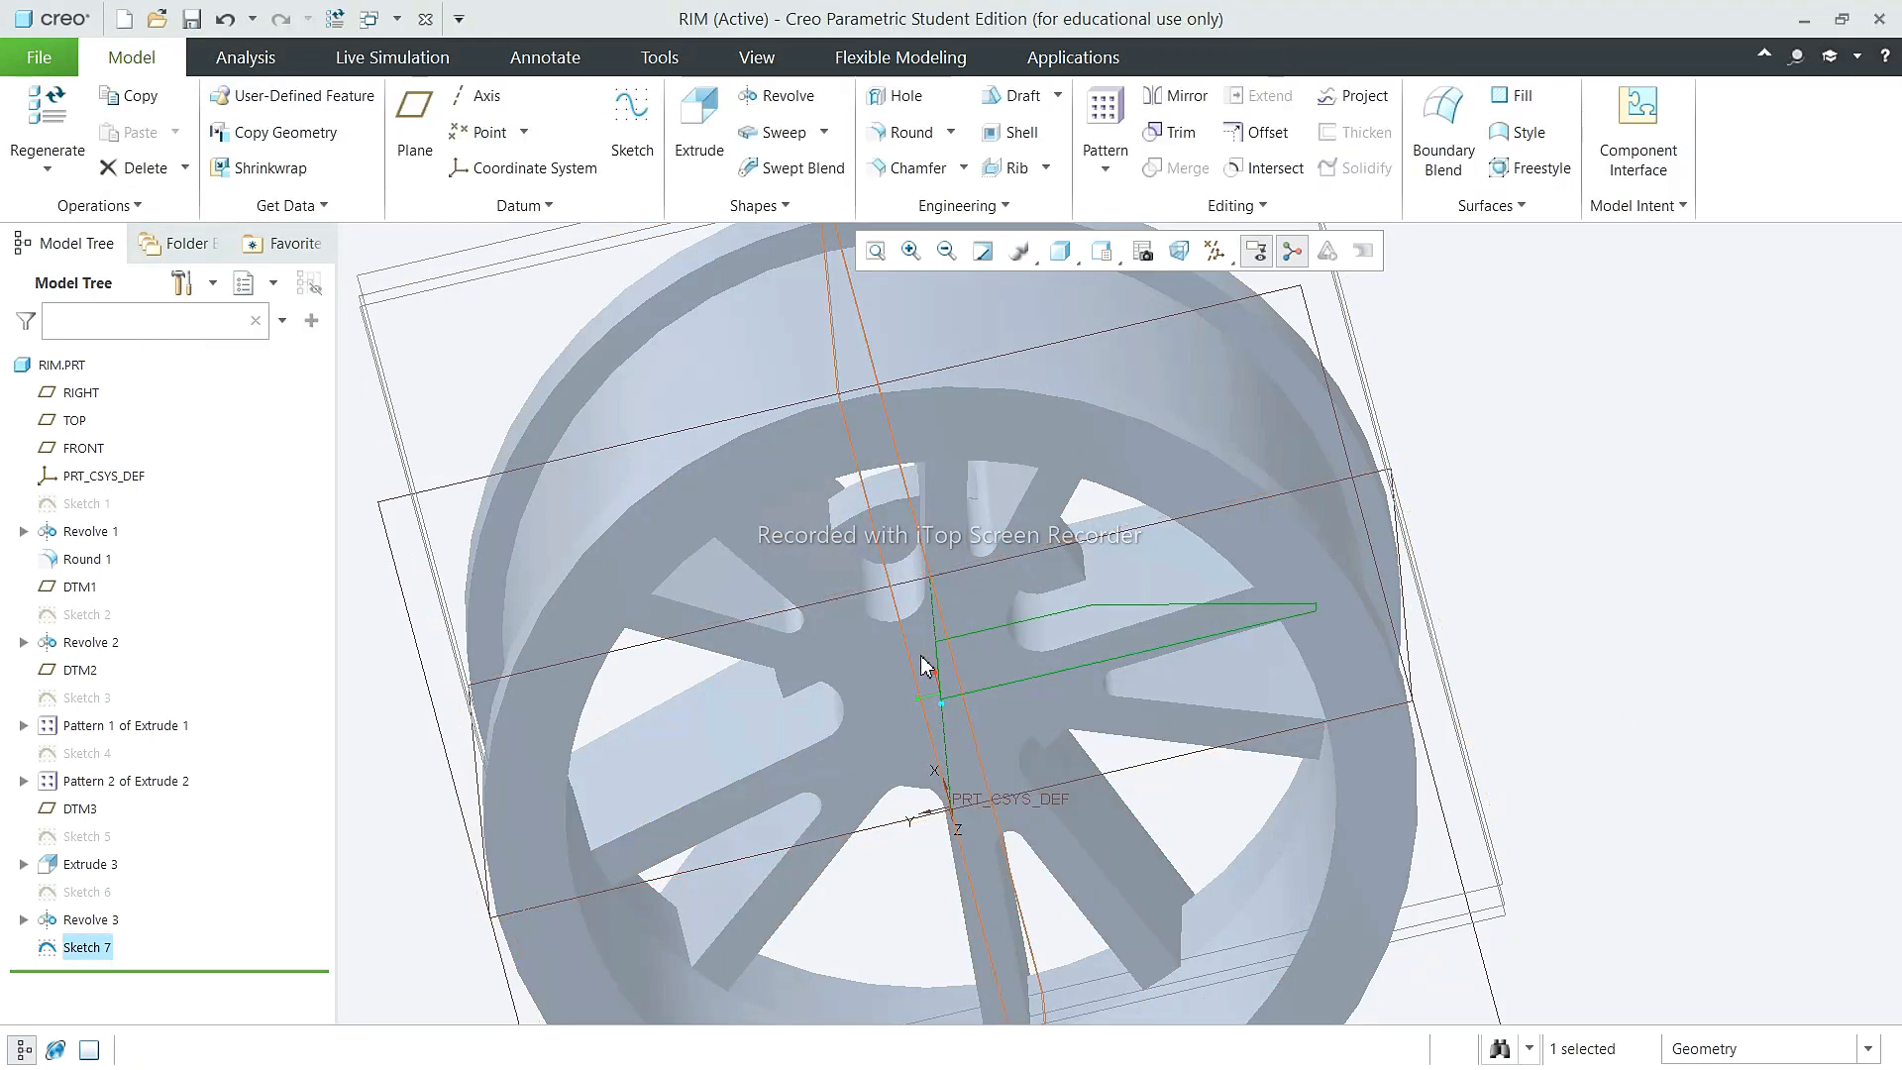
left_click(226, 24)
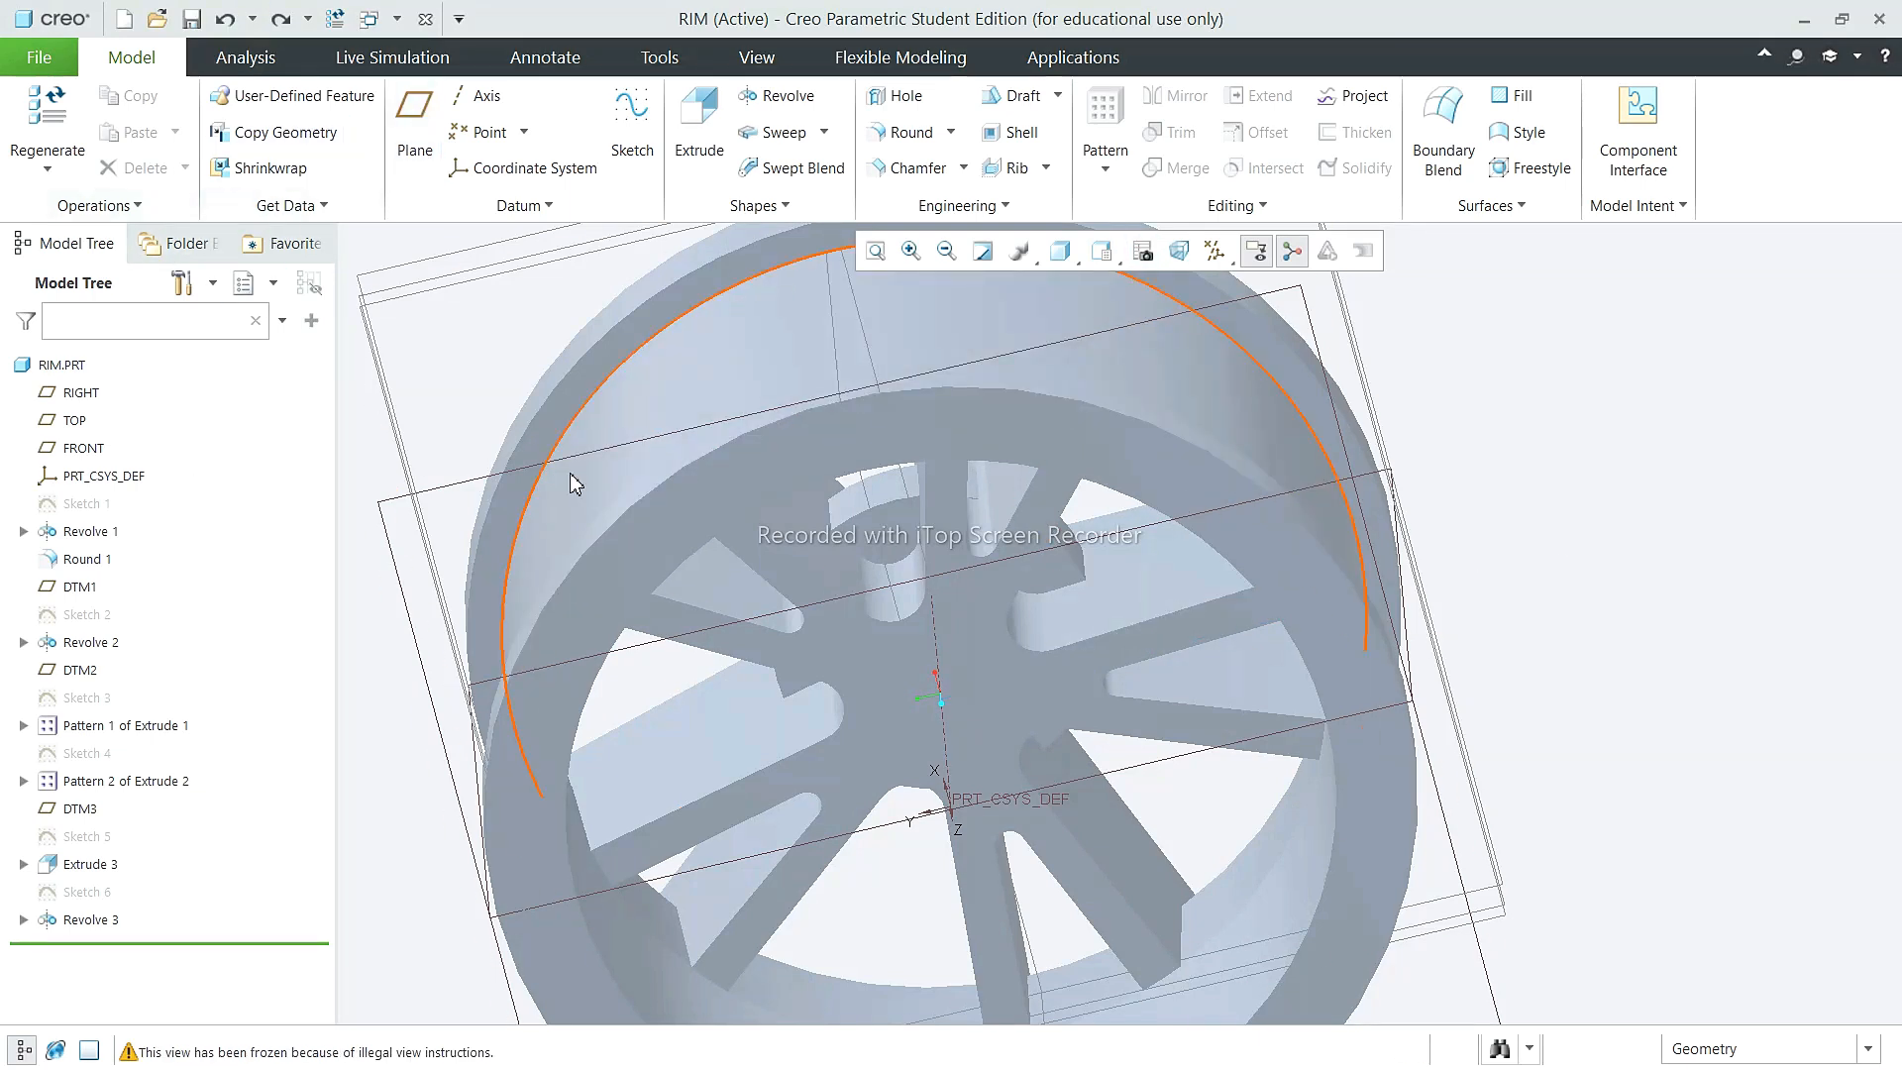
key("ctrl+y")
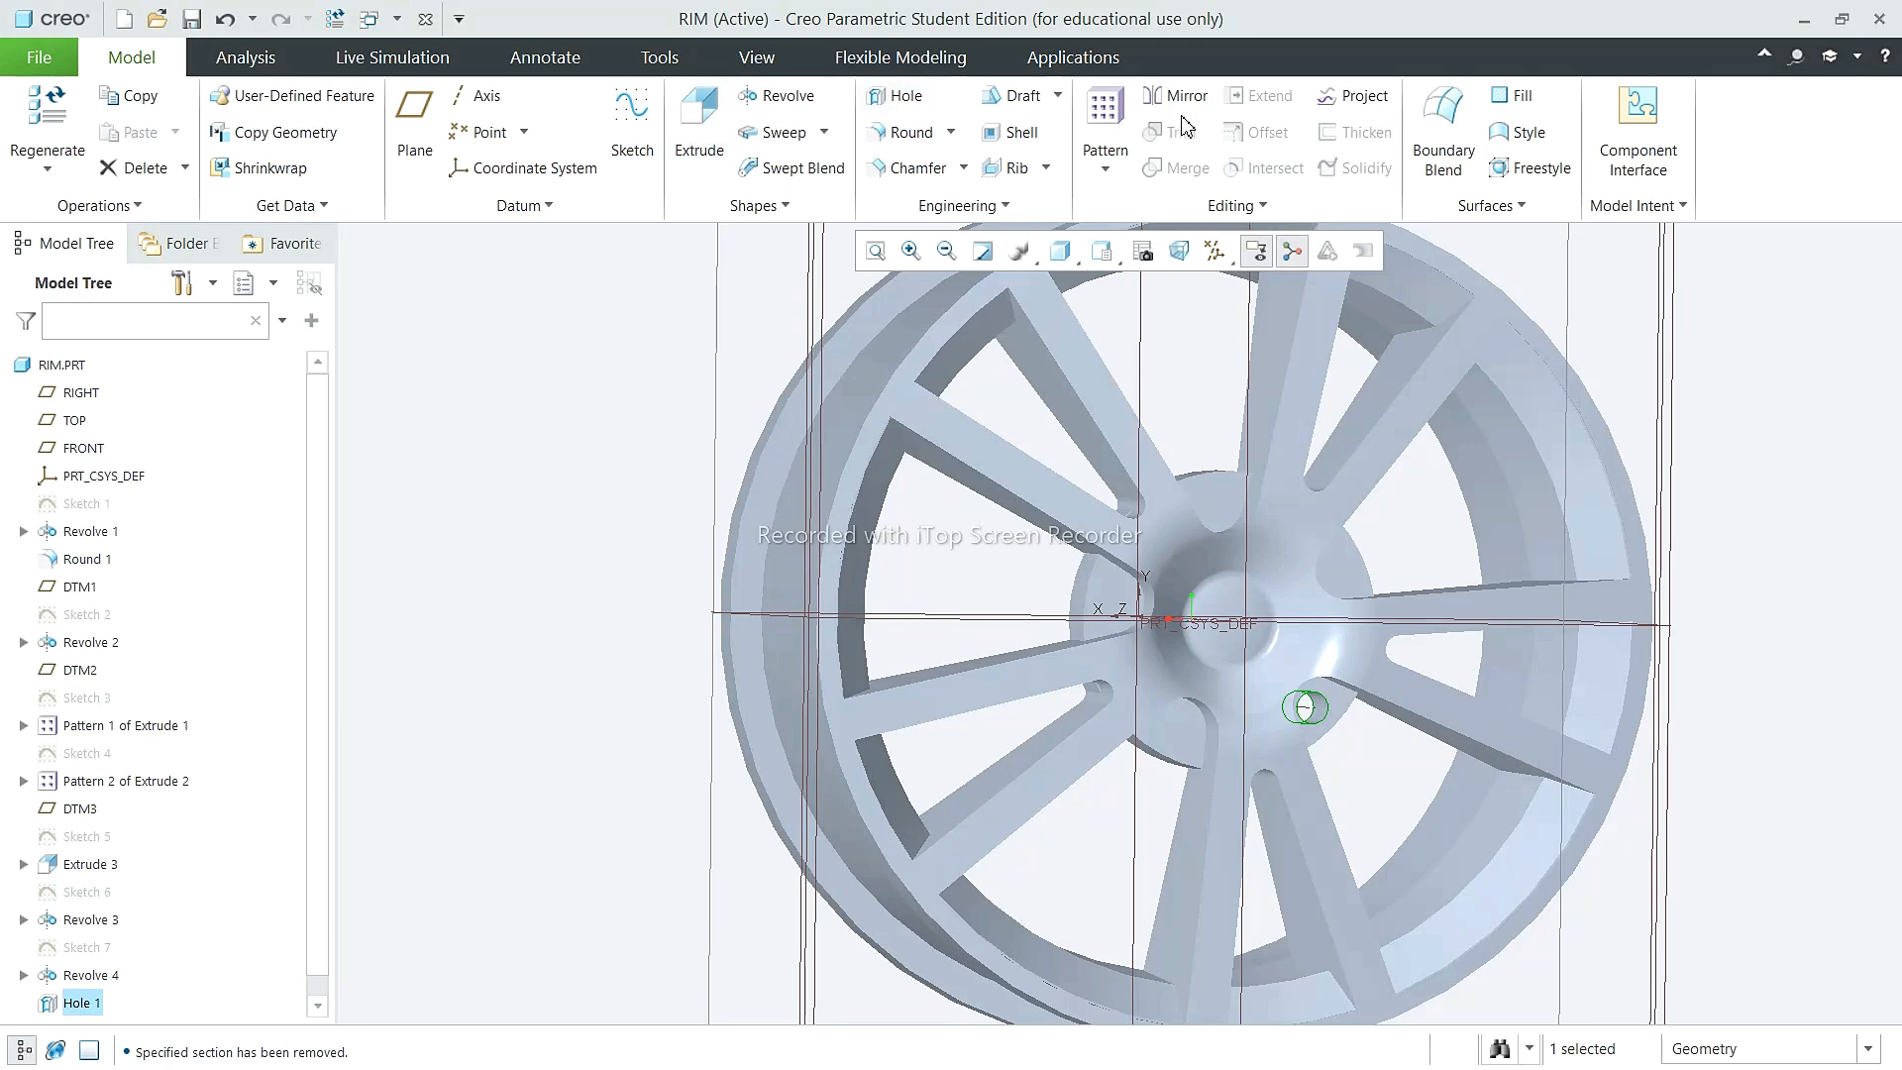
Step: Start an axis pattern of the hub hole around the wheel's central axis and set it to 5 members
left_click(1106, 129)
left_click(201, 126)
left_click(89, 203)
middle_click_drag(1053, 488, 1127, 601)
left_click(1126, 602)
scroll(1126, 601, "up", 2)
left_click(665, 124)
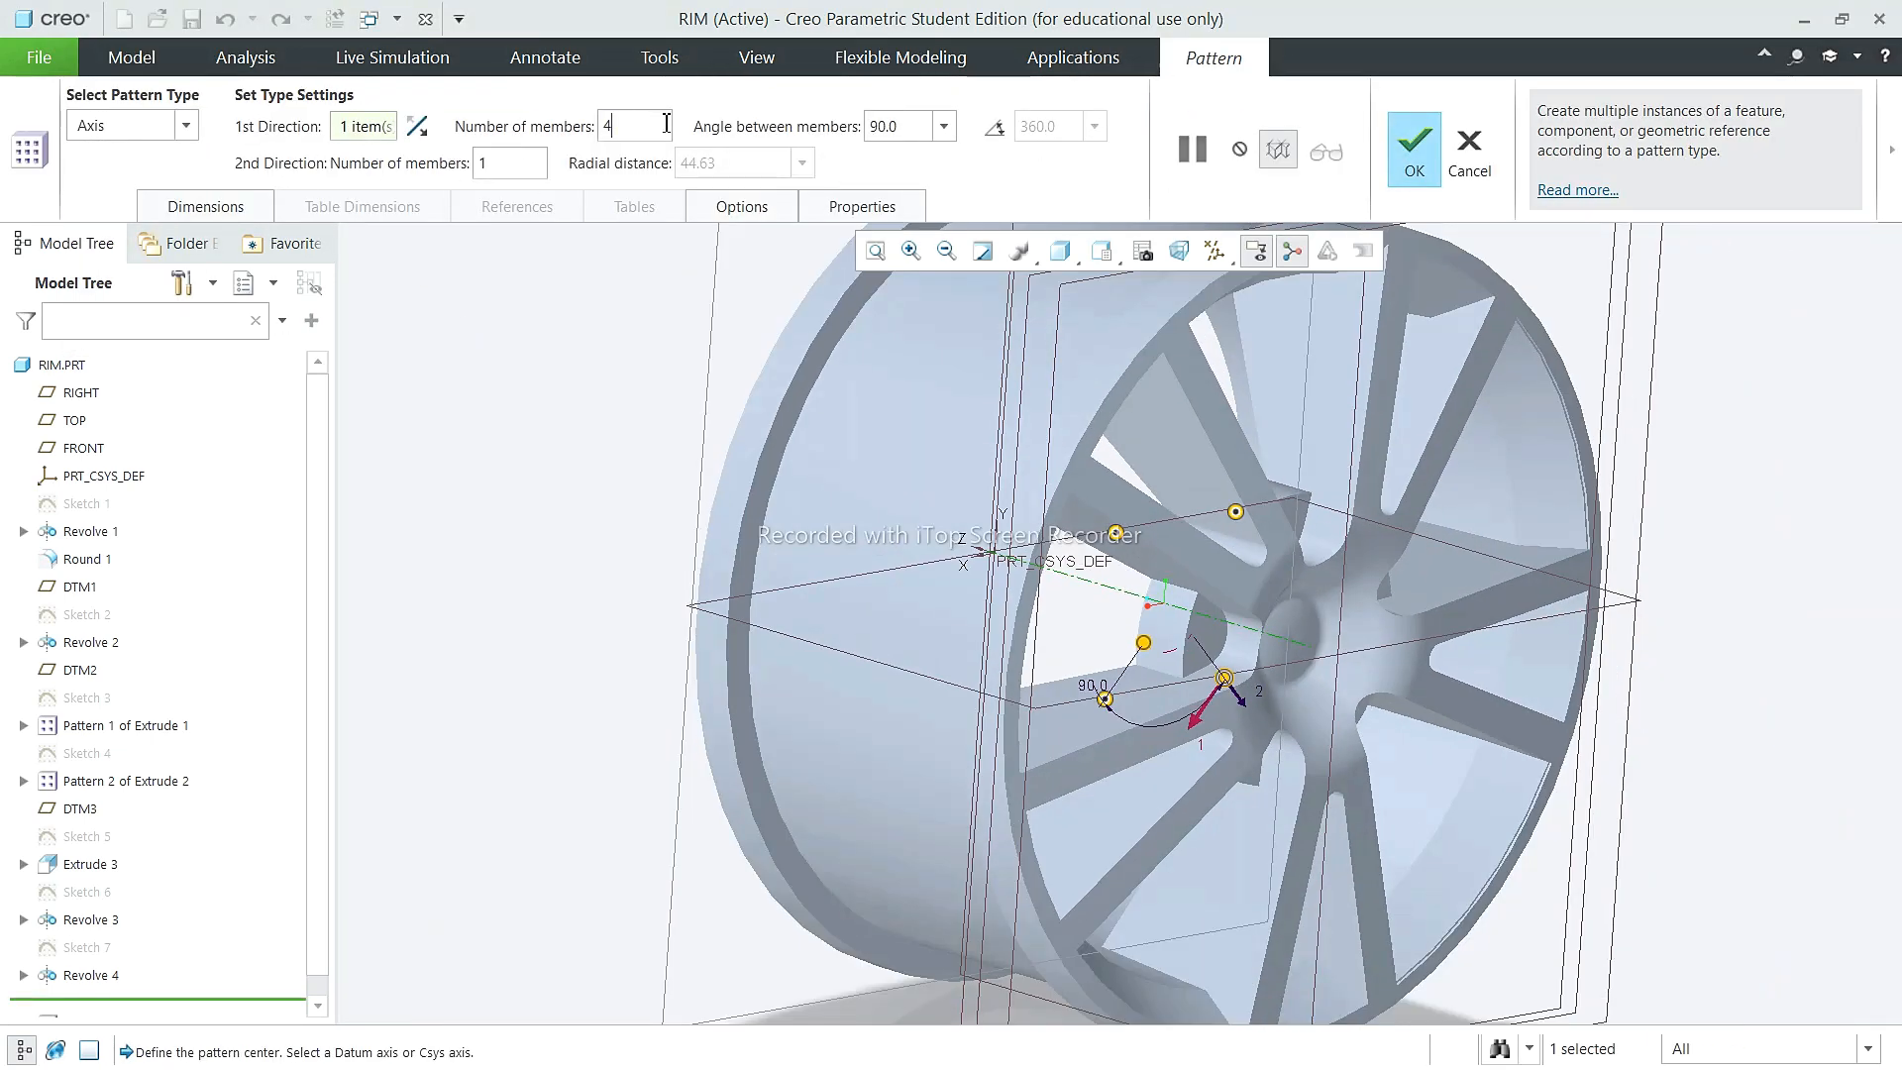
type("5")
key("Return")
Step: Set the hole pattern to 6 members with an angle of 360/6 between them and complete it
middle_click_drag(1140, 516, 1220, 457)
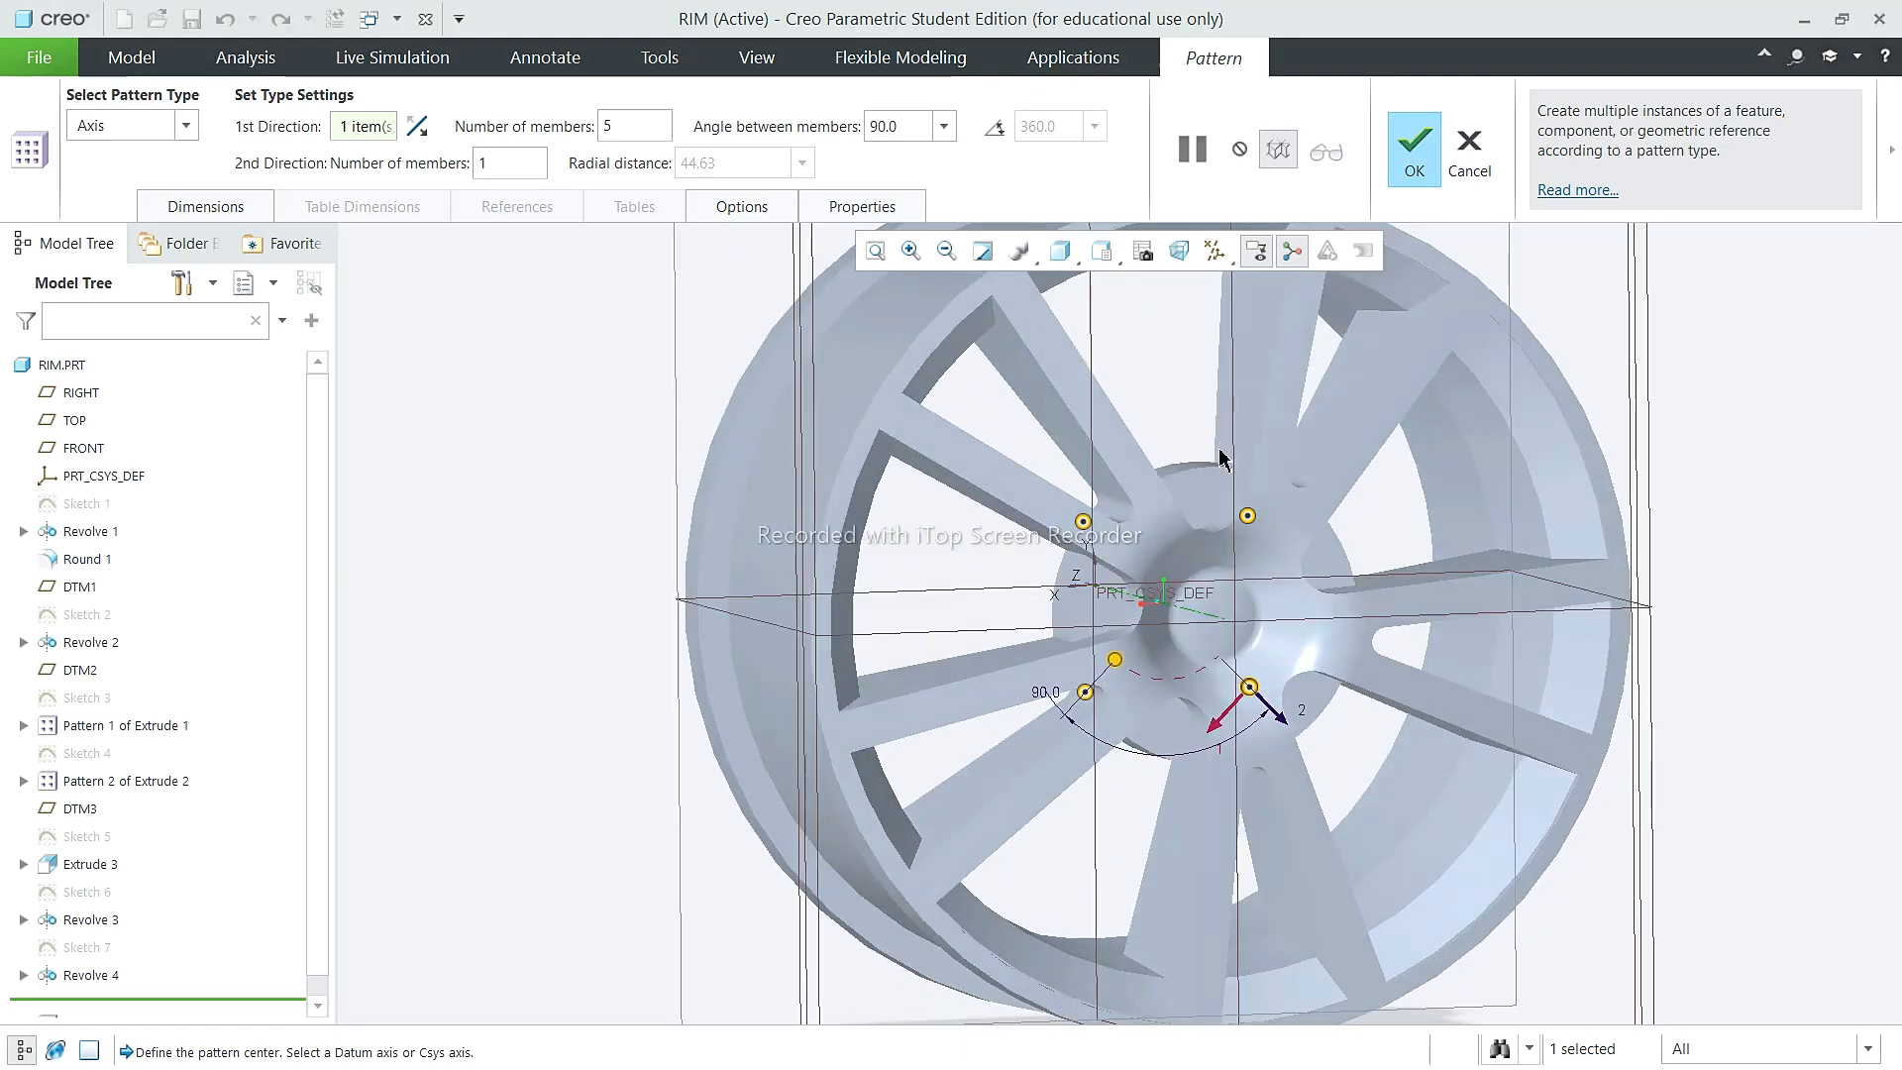
key("BackSpace")
type("6")
key("Tab")
type("360/6")
left_click(1415, 149)
middle_click_drag(1228, 426, 1269, 479)
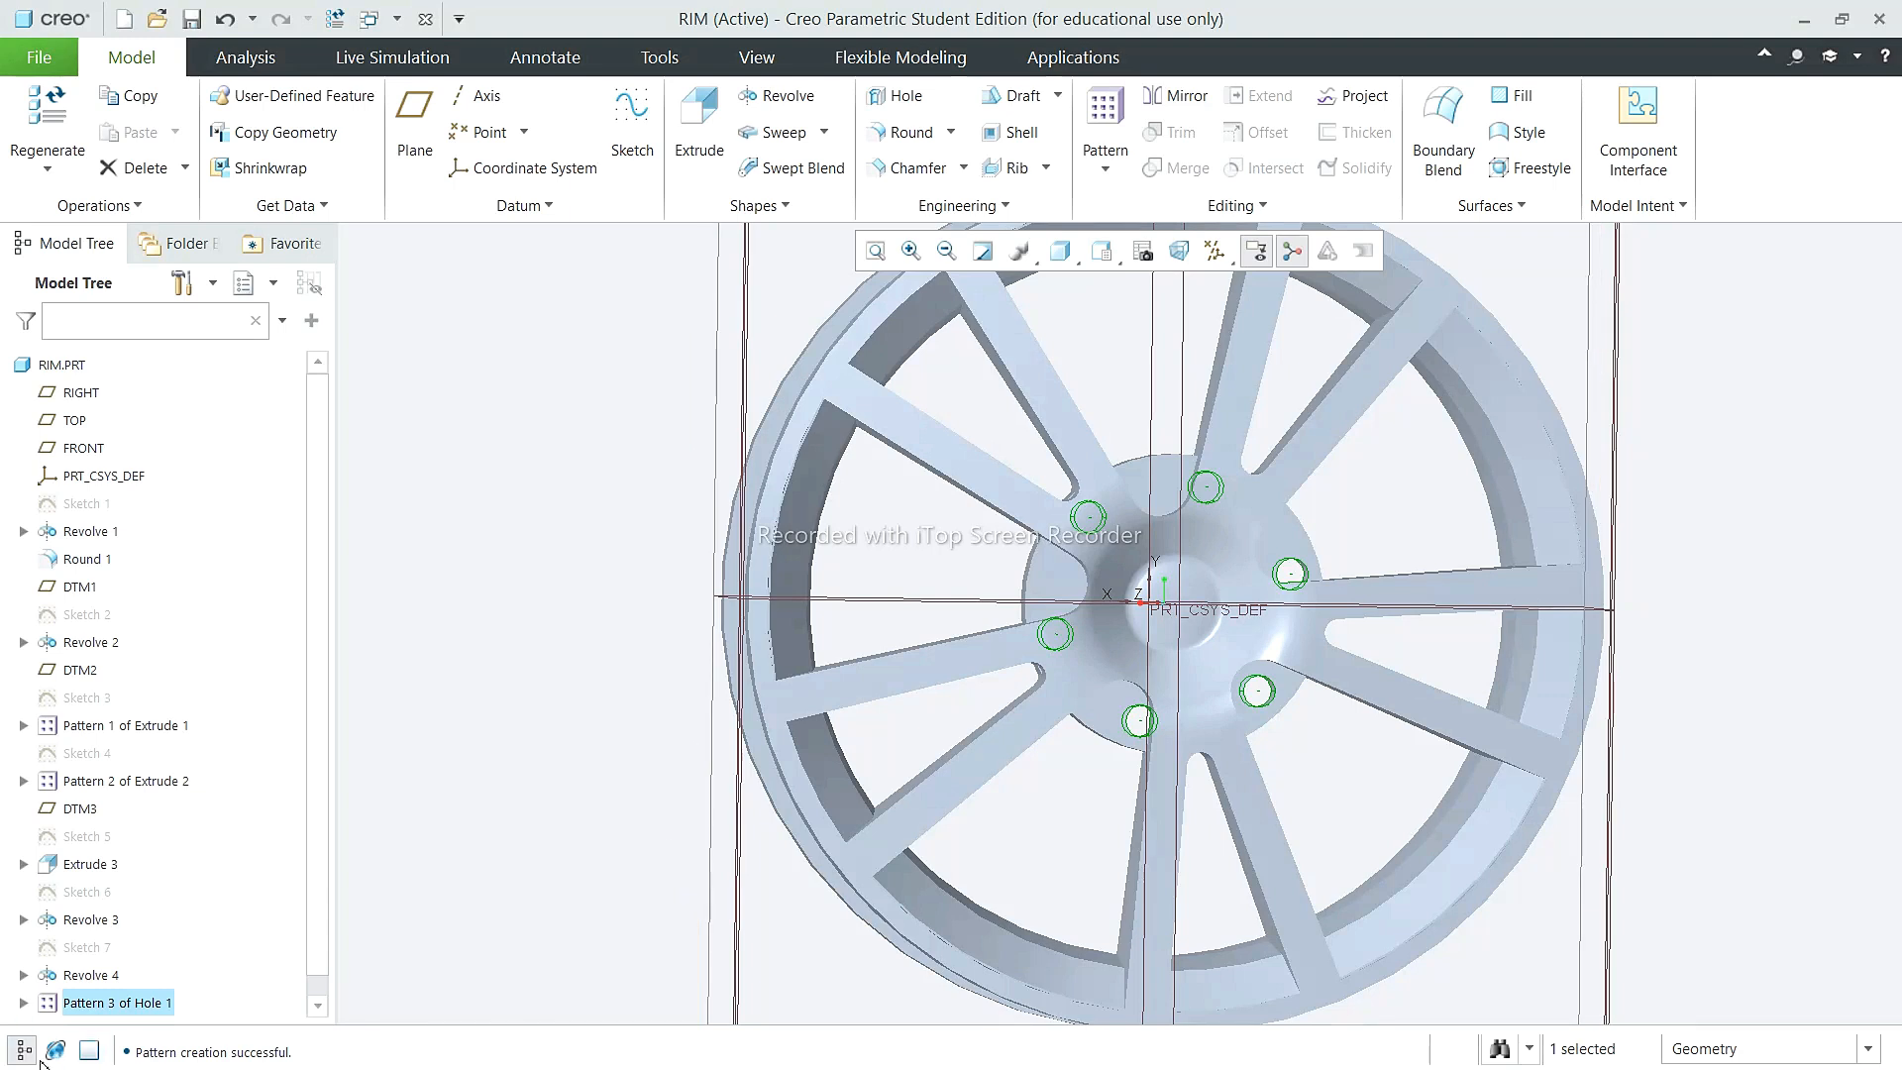
Step: Edit the definition of the hub hole pattern and try member angles of 65 and 55 degrees
right_click(139, 1010)
left_click(188, 612)
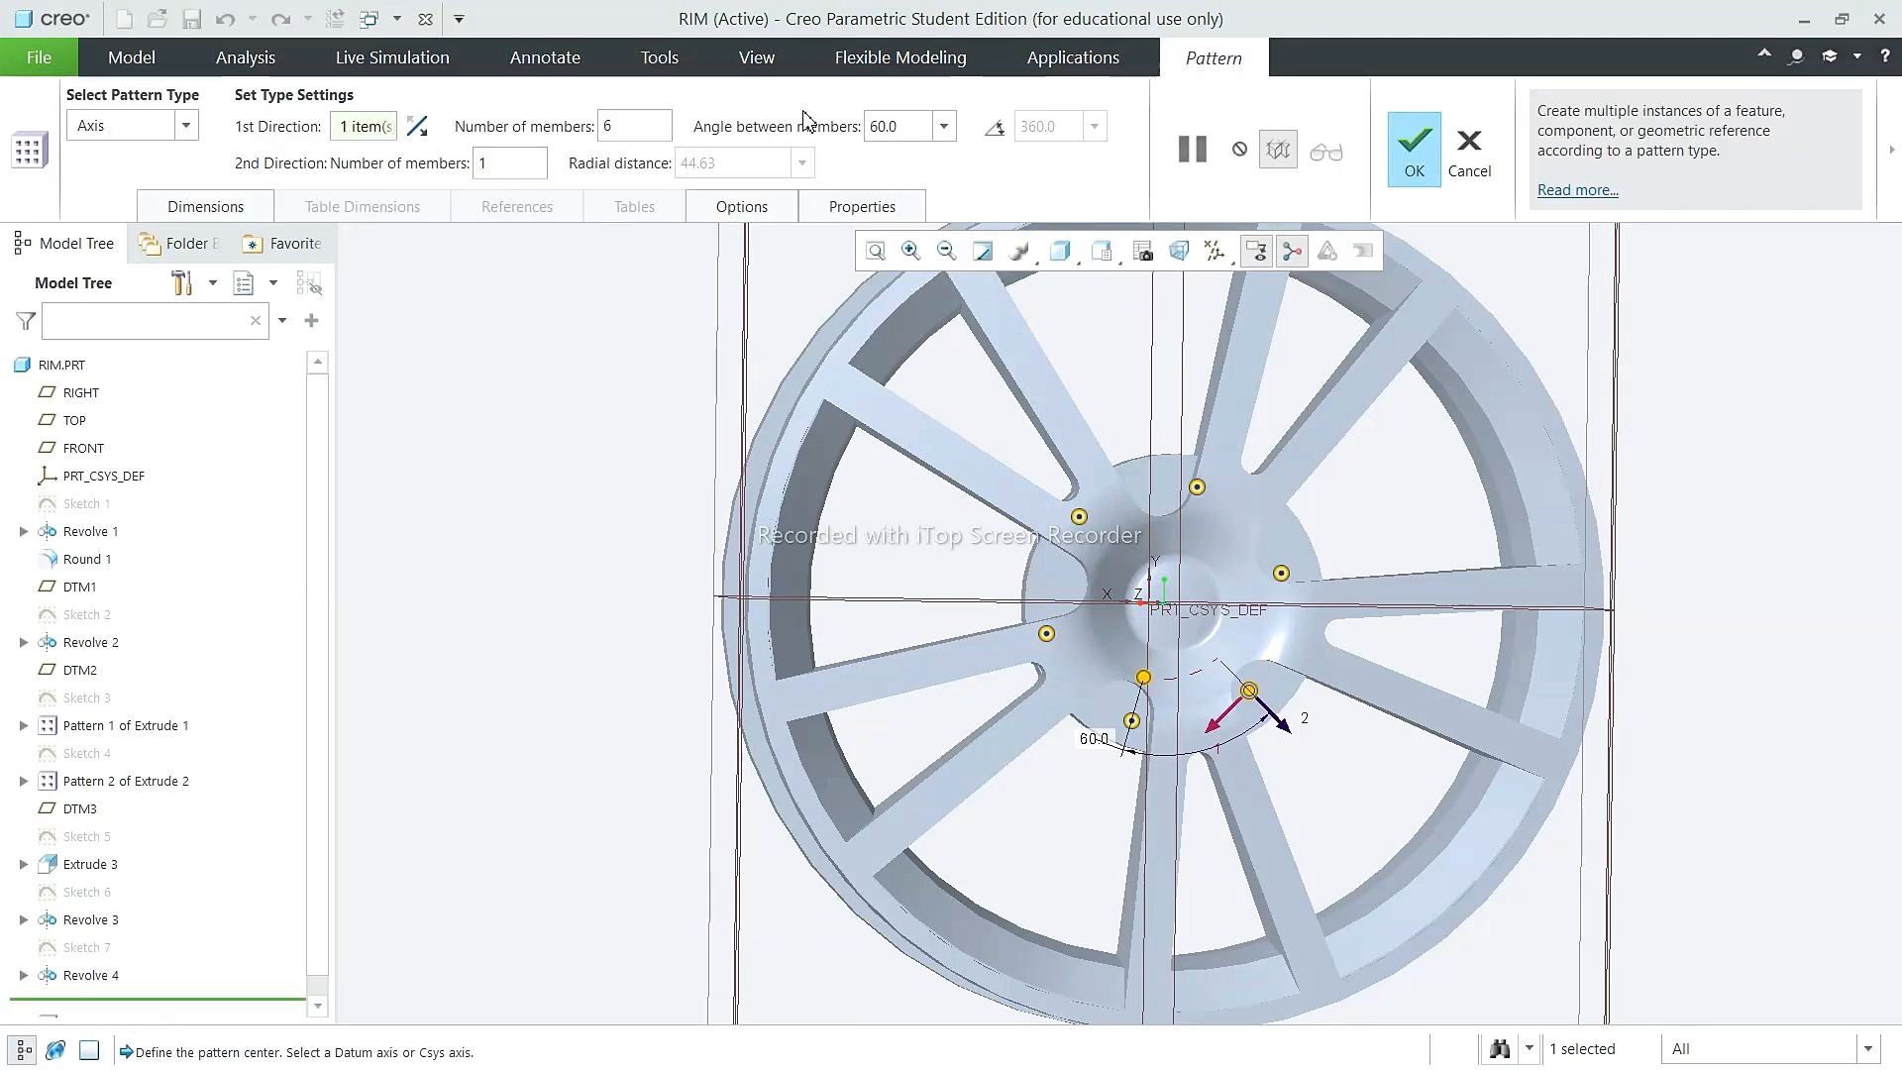
type("6")
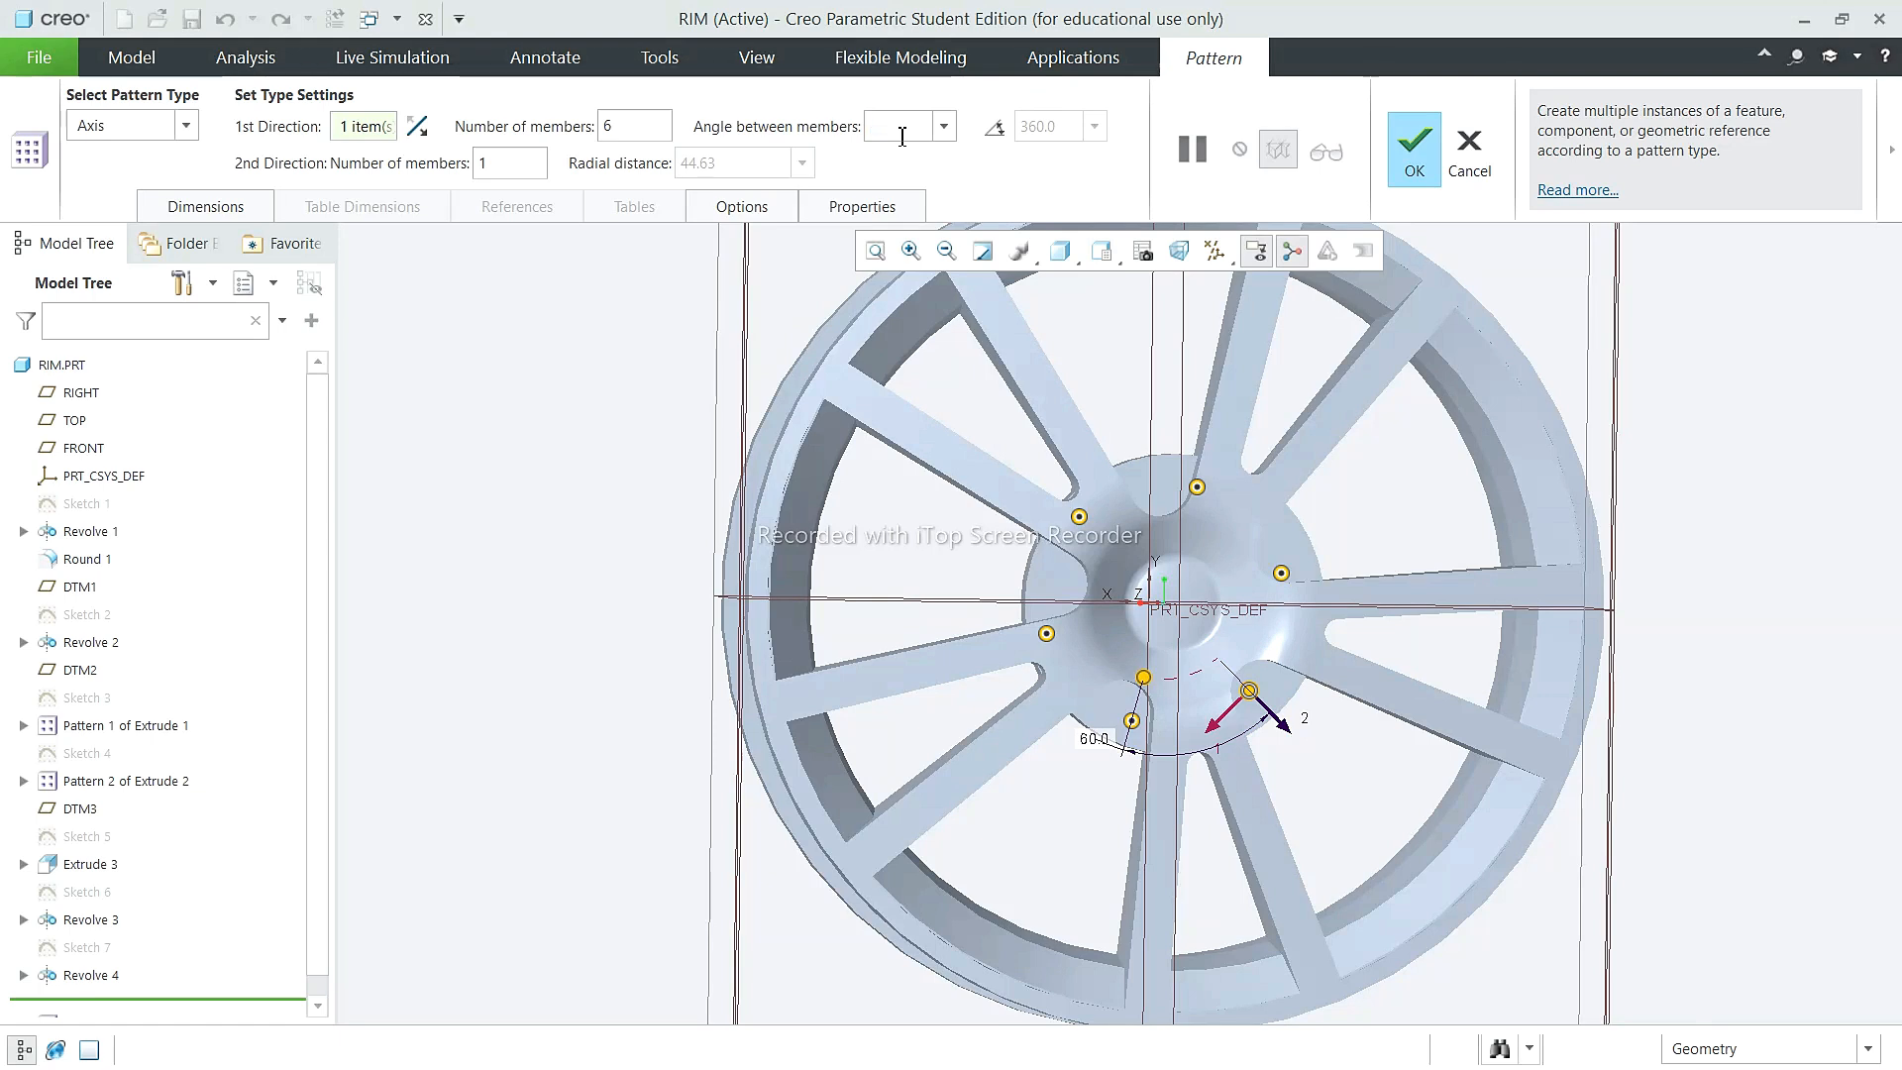
type("5")
key("Return")
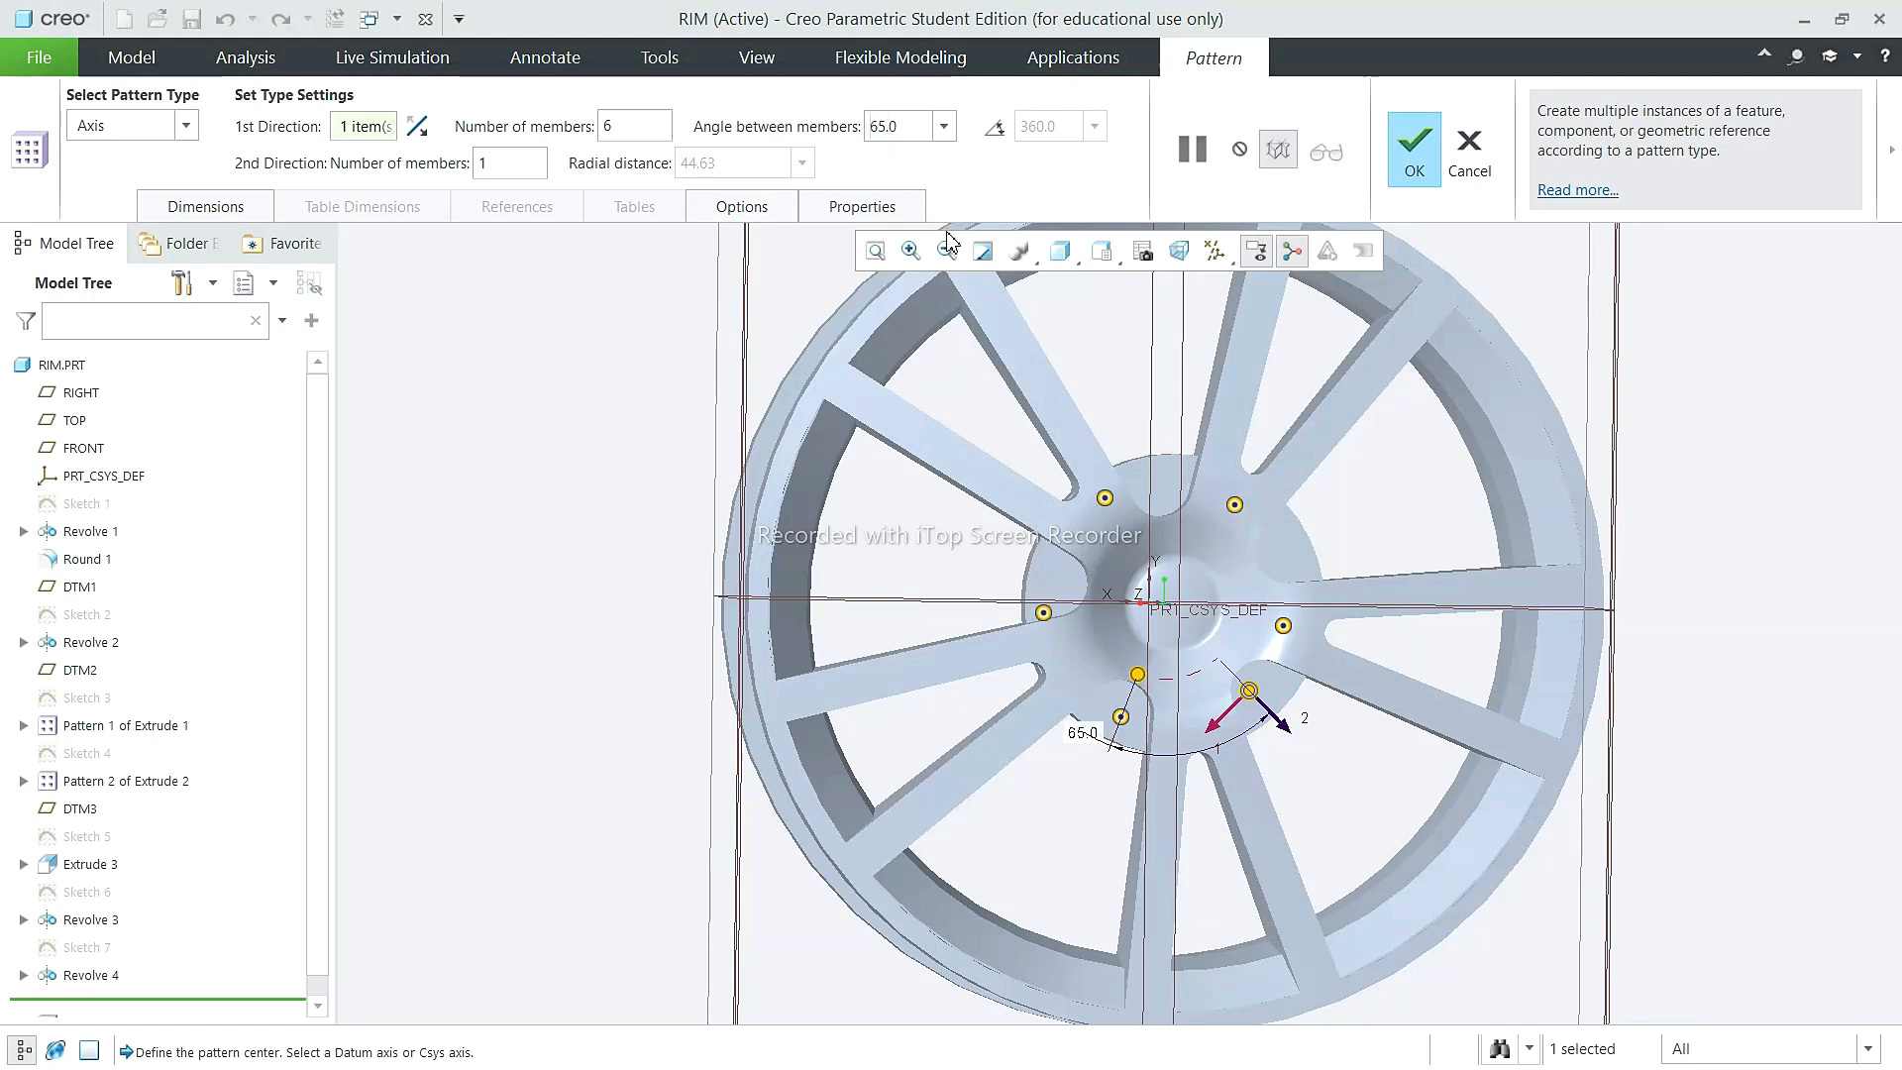
type("55")
key("Return")
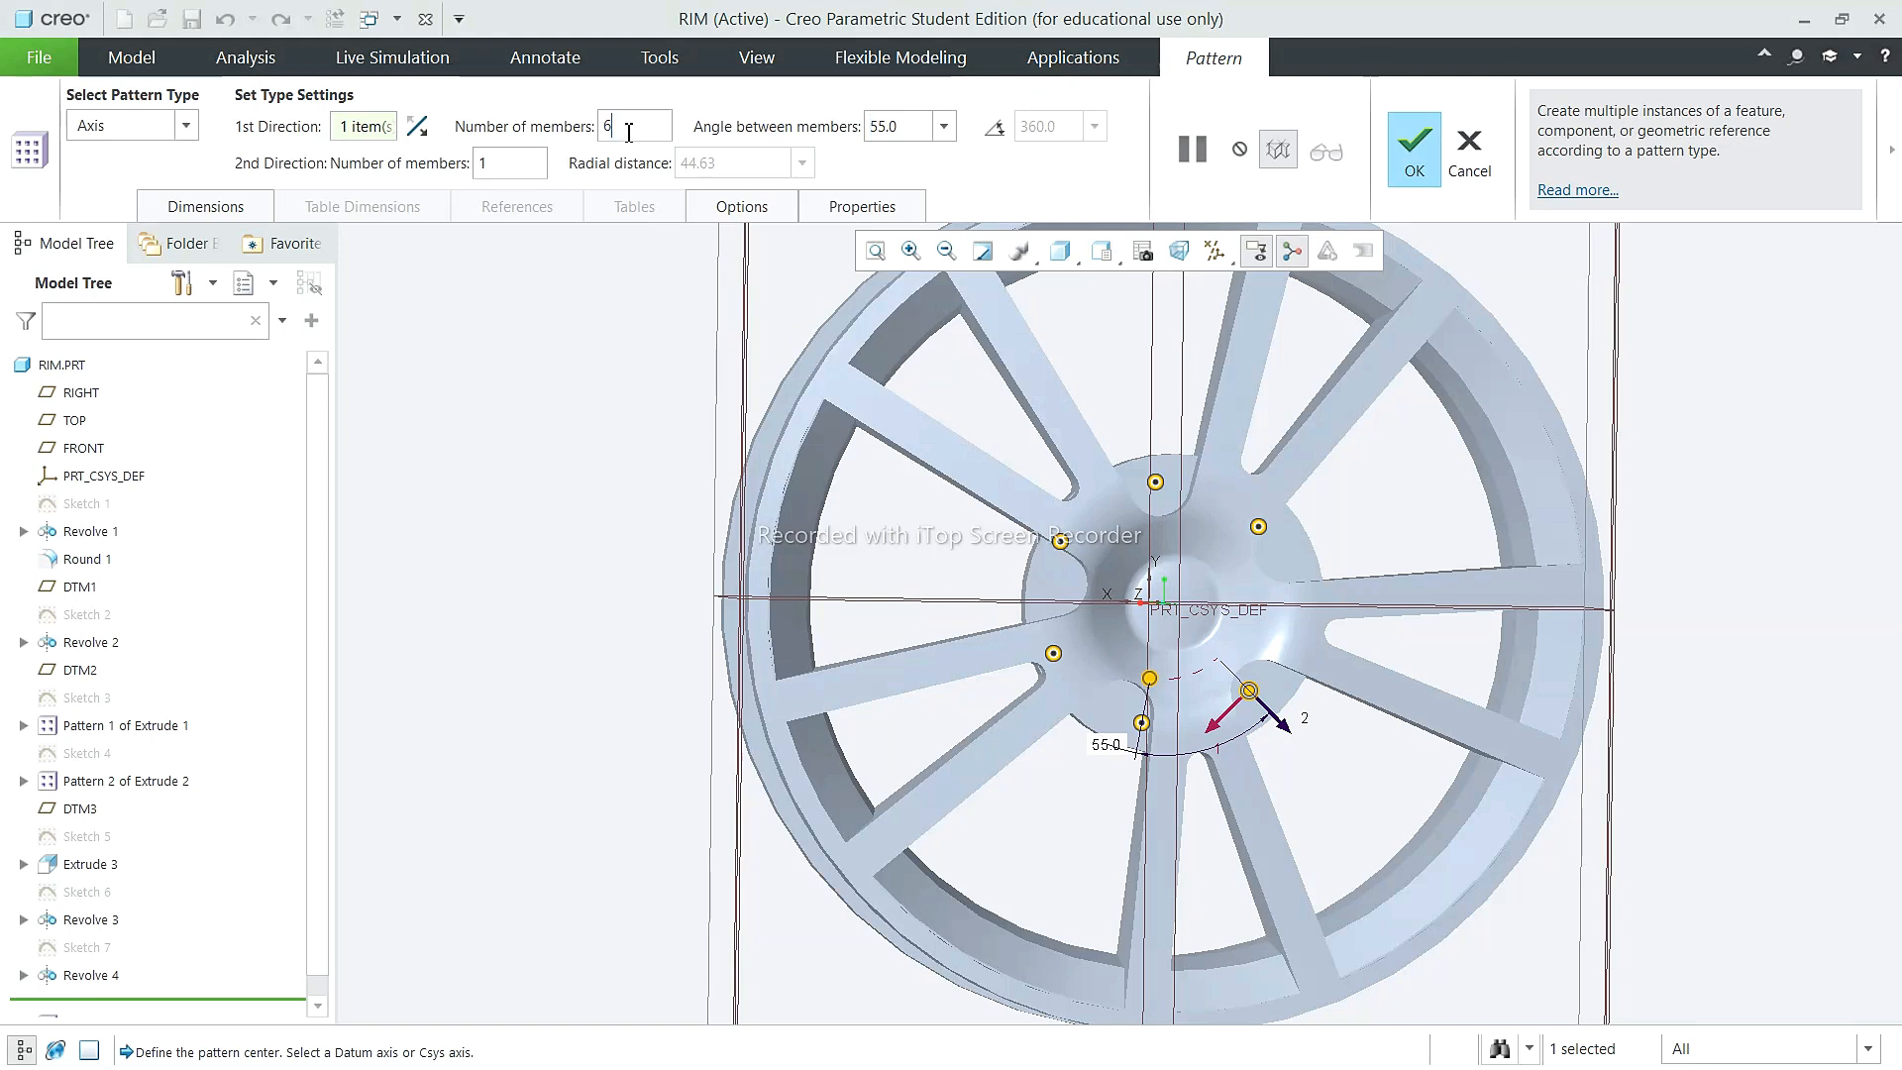
Step: Set the hole pattern to 5 members spaced 72 degrees apart, apply it and restore the default view orientation
type("72")
key("Return")
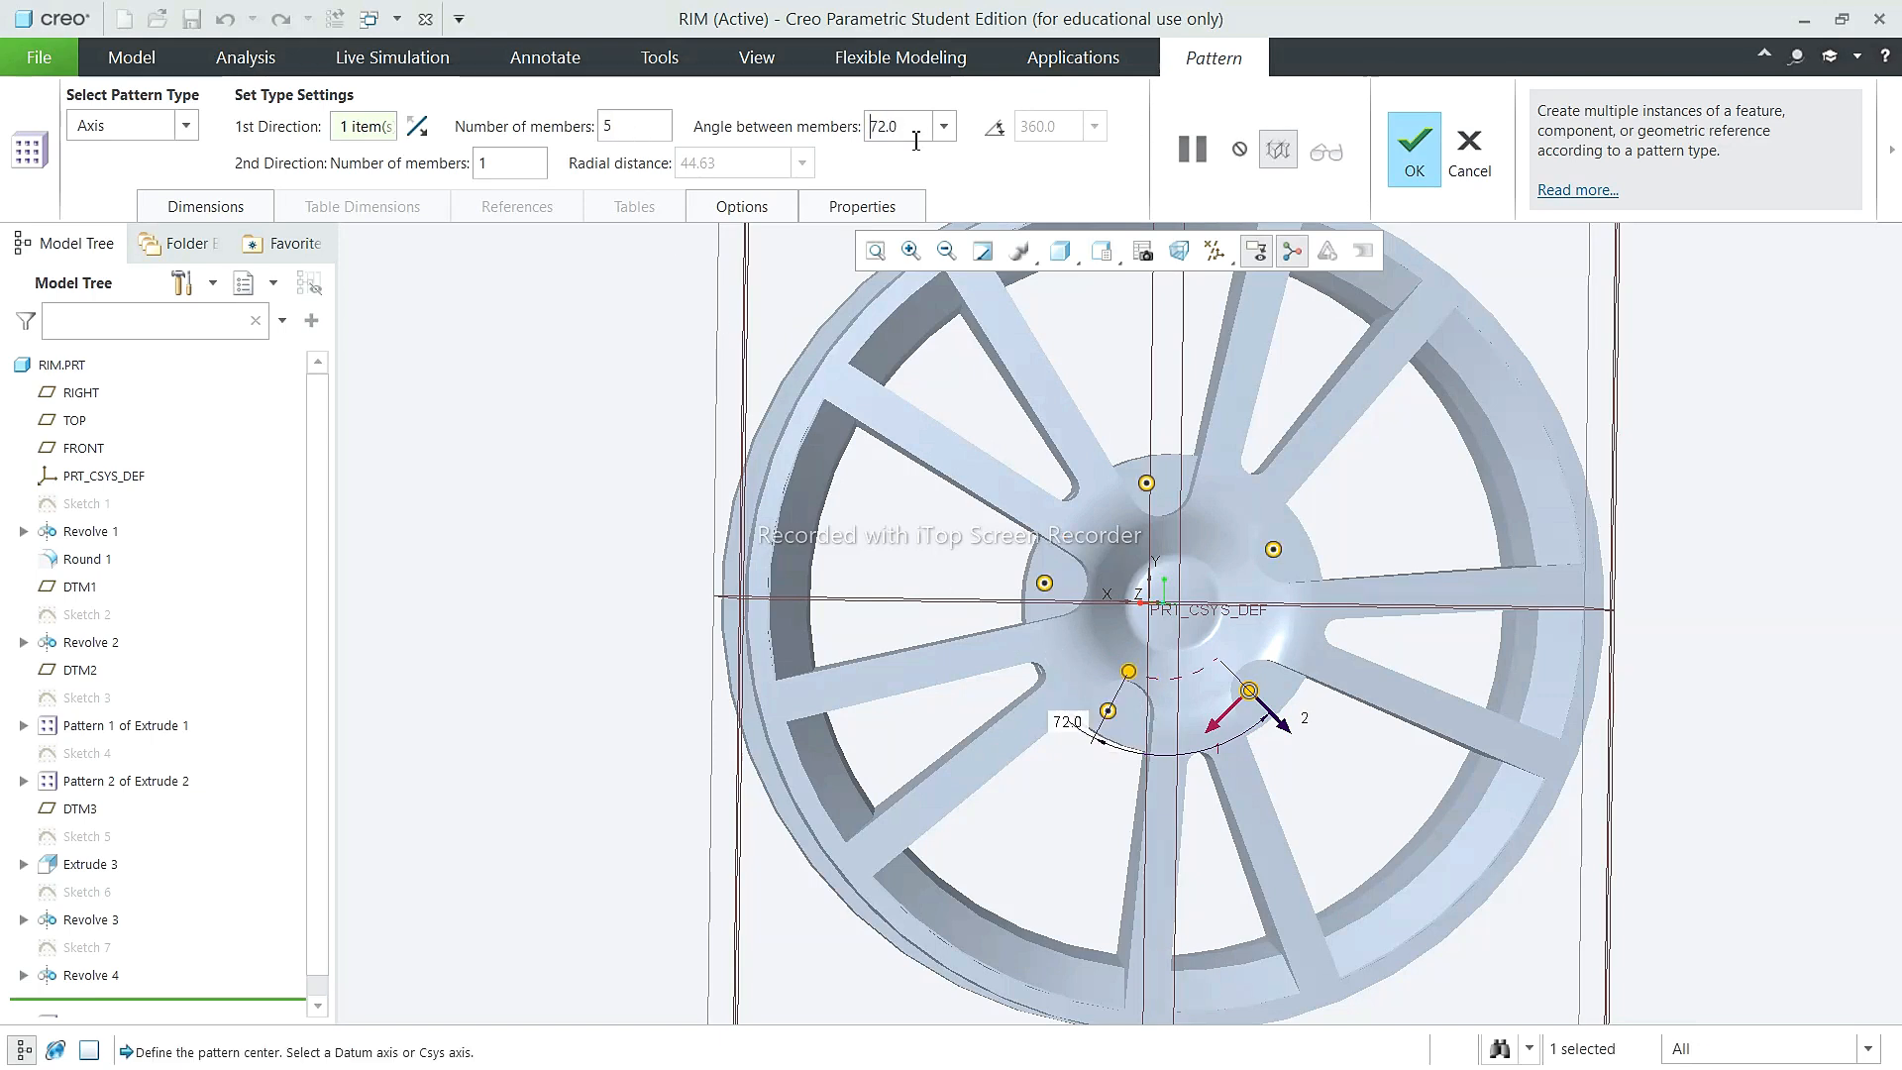
left_click(1415, 148)
key("ctrl+d")
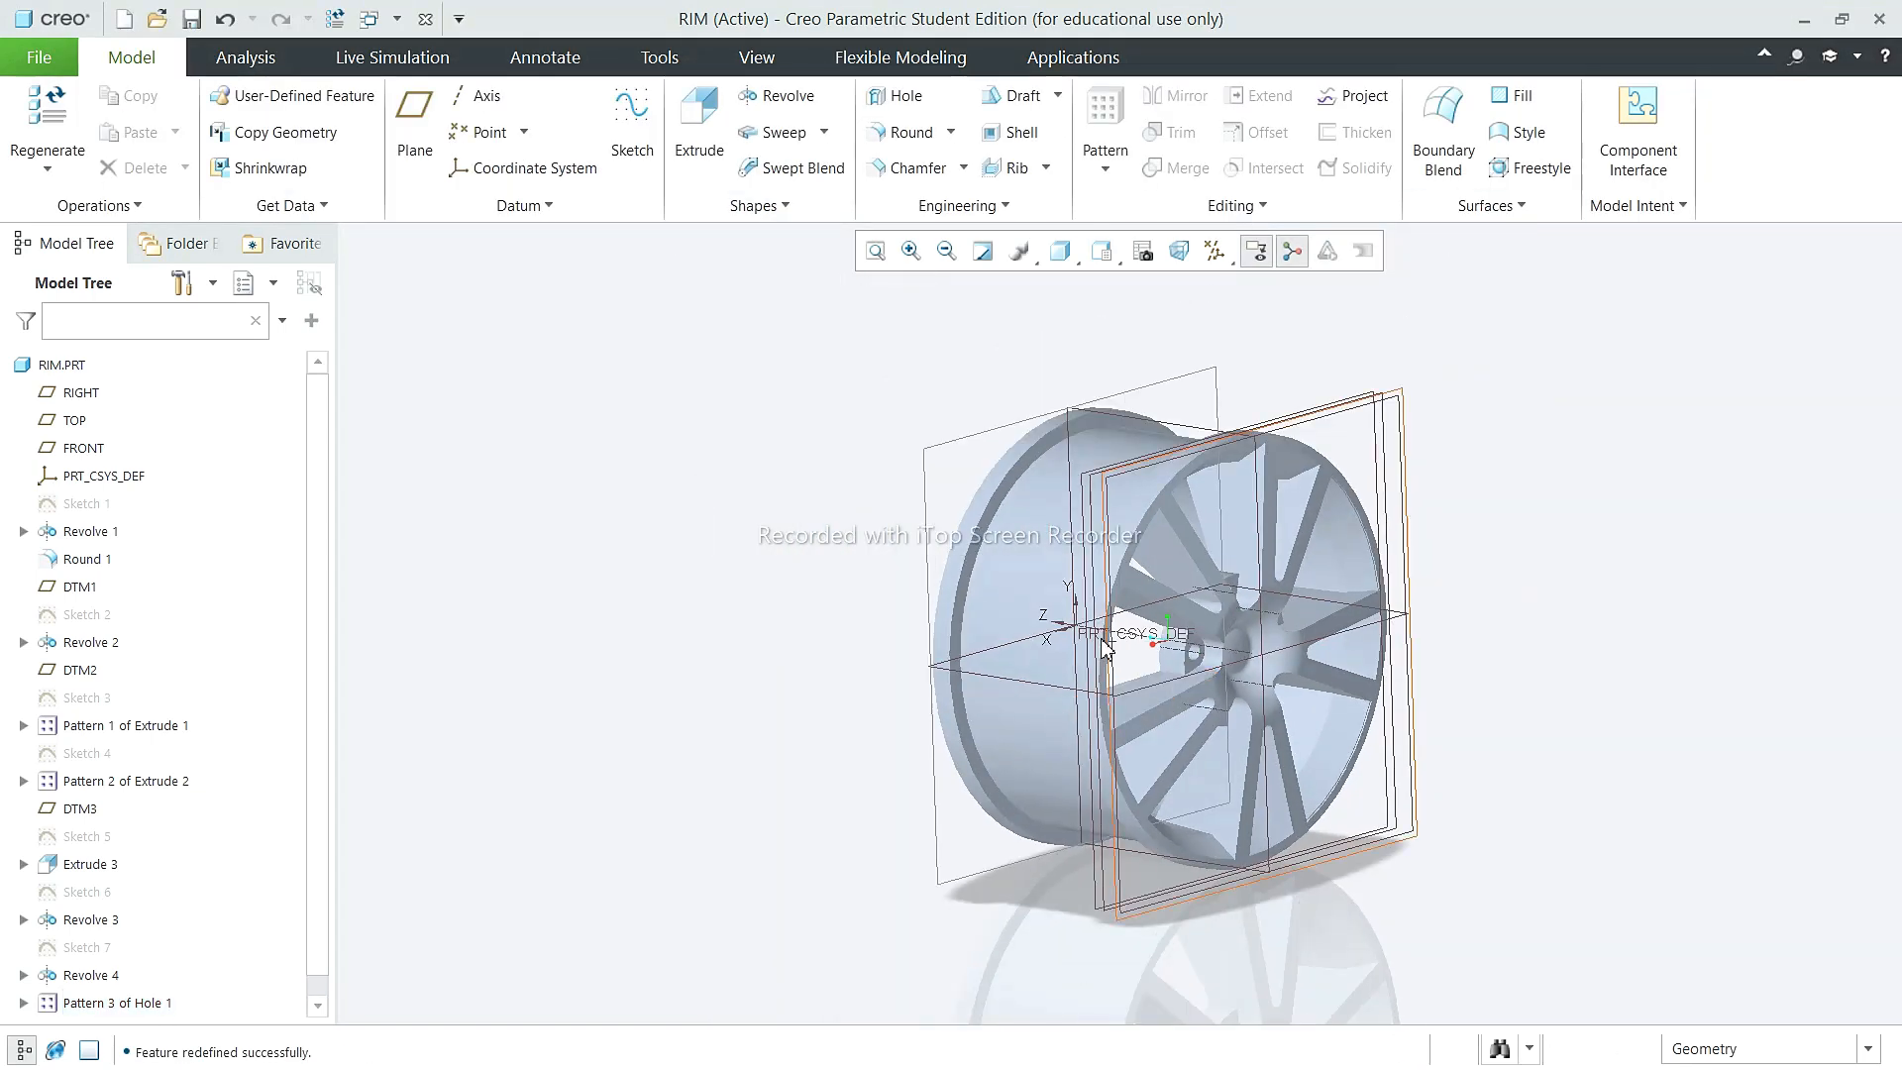